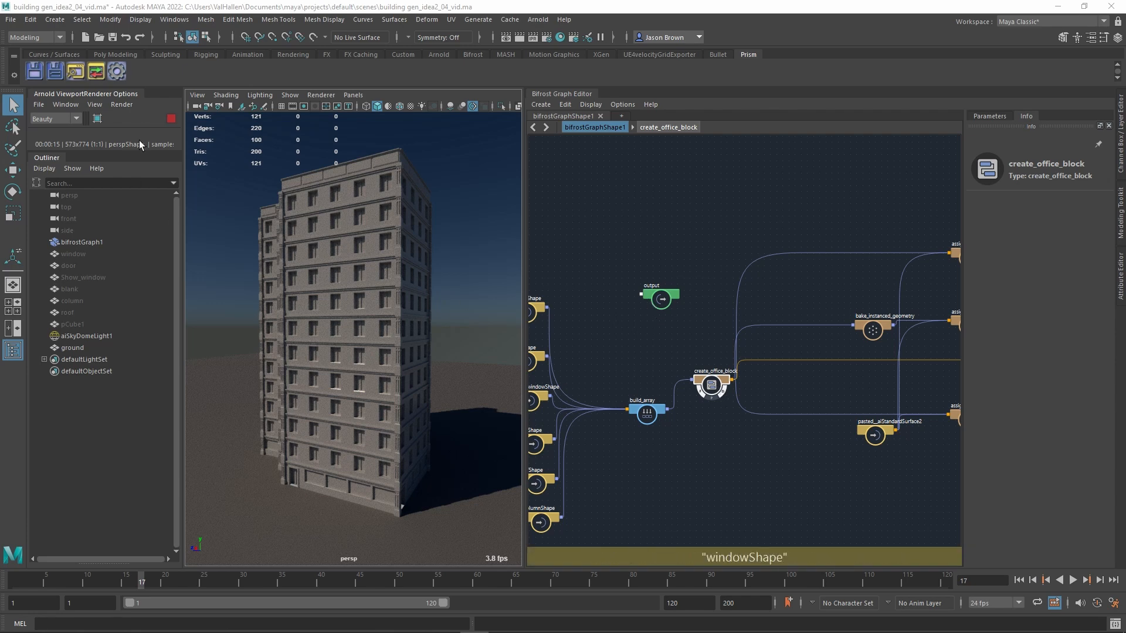
Step: Stop the Arnold viewport render and hide the ground object
{"action": "left_click", "coordinate": [171, 118]}
{"action": "left_click_drag", "start_coordinate": [359, 213], "coordinate": [373, 312], "text": "alt"}
{"action": "left_click", "coordinate": [458, 234]}
{"action": "key", "text": "g"}
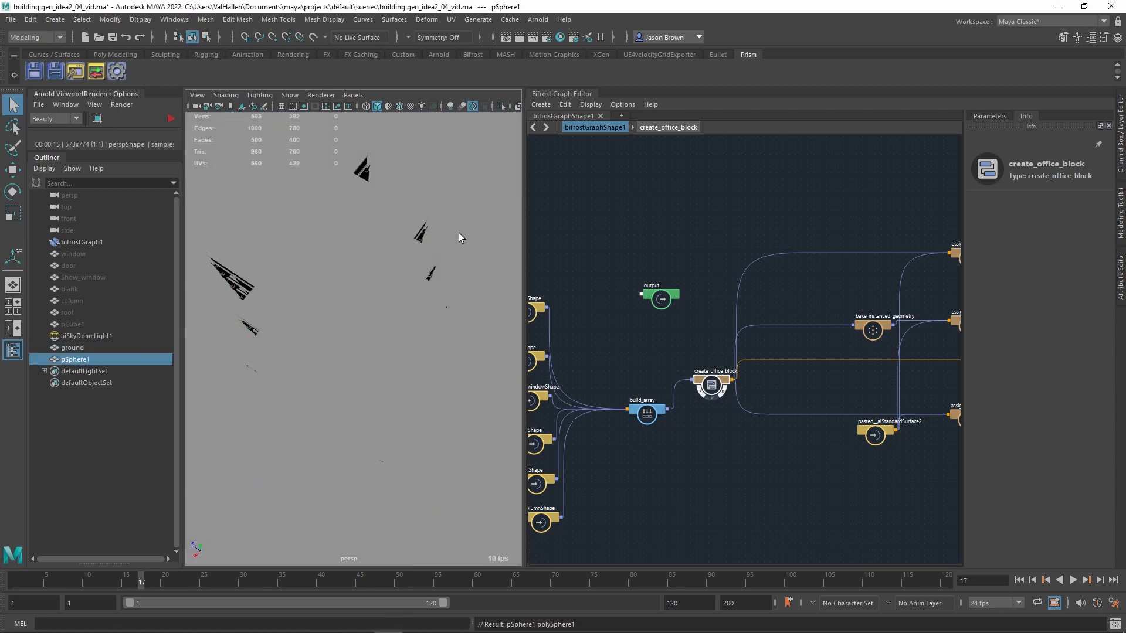
{"action": "key", "text": "h"}
Step: Delete the stray sphere pSphere1 from the scene
{"action": "left_click", "coordinate": [98, 363]}
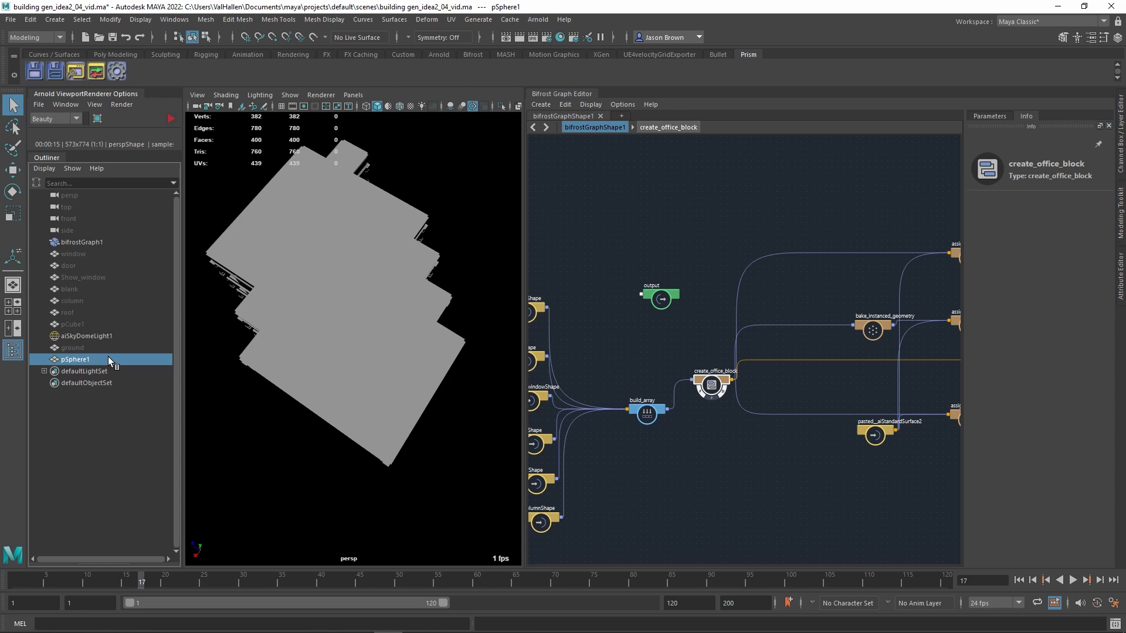
{"action": "key", "text": "Delete"}
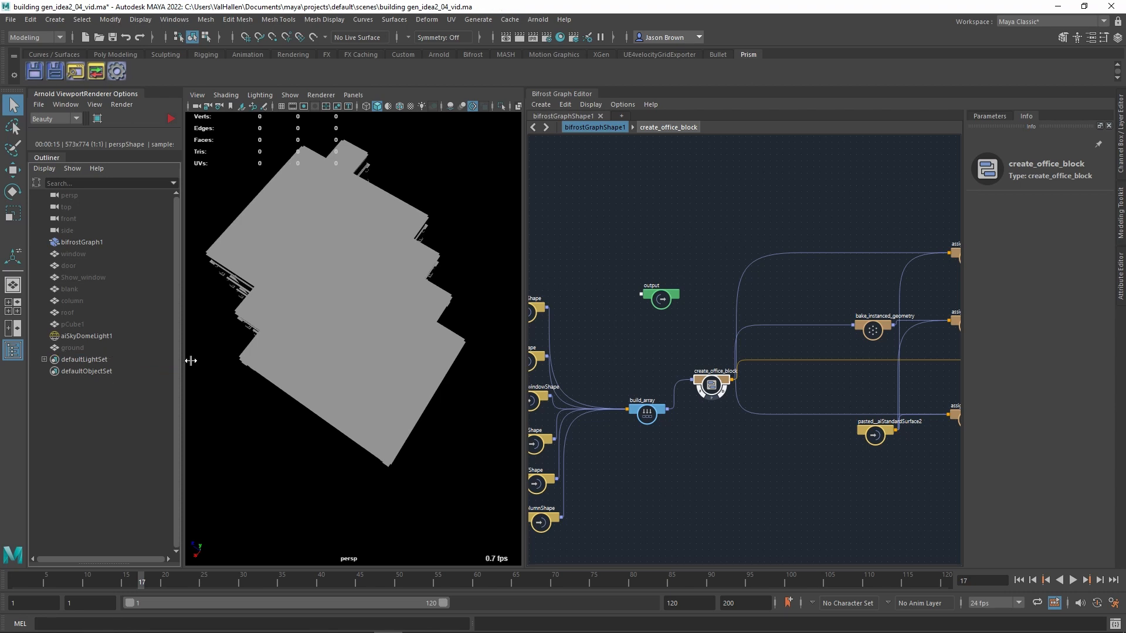
Step: Examine the generated office building from above, along its facades and from inside its floors
{"action": "mouse_move", "coordinate": [382, 358]}
{"action": "left_mouse_down", "text": "alt"}
{"action": "mouse_move", "coordinate": [410, 305]}
{"action": "mouse_move", "coordinate": [386, 256]}
{"action": "mouse_move", "coordinate": [374, 375]}
{"action": "left_mouse_up", "text": "alt"}
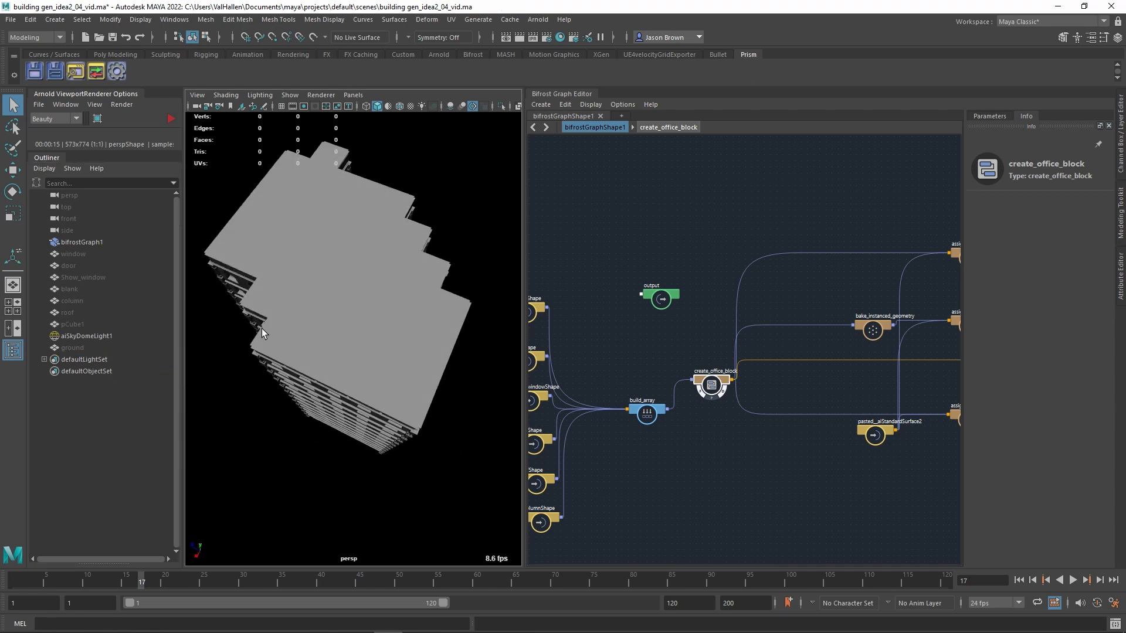
{"action": "left_click_drag", "start_coordinate": [344, 291], "coordinate": [457, 299], "text": "alt"}
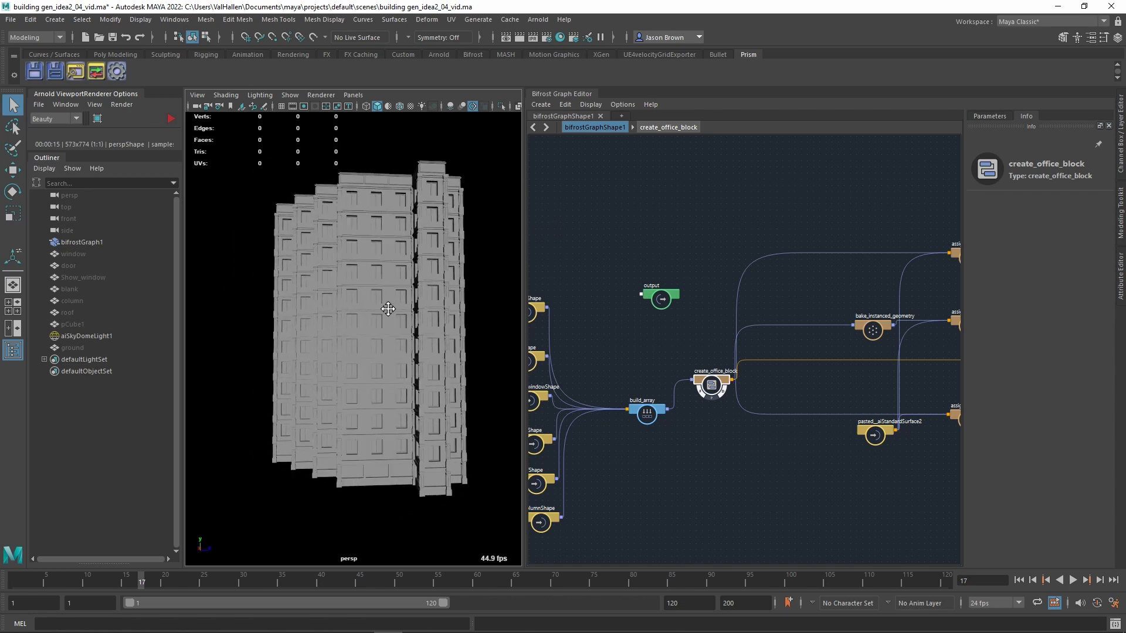
{"action": "right_click_drag", "start_coordinate": [339, 272], "coordinate": [402, 291], "text": "alt"}
{"action": "left_click_drag", "start_coordinate": [402, 291], "coordinate": [374, 289], "text": "alt"}
{"action": "middle_click_drag", "start_coordinate": [374, 289], "coordinate": [397, 288], "text": "alt"}
{"action": "right_click_drag", "start_coordinate": [396, 289], "coordinate": [458, 313], "text": "alt"}
{"action": "middle_click_drag", "start_coordinate": [388, 354], "coordinate": [382, 173], "text": "alt"}
{"action": "mouse_move", "coordinate": [382, 381]}
{"action": "middle_mouse_down", "text": "alt"}
{"action": "mouse_move", "coordinate": [371, 184]}
{"action": "mouse_move", "coordinate": [344, 380]}
{"action": "mouse_move", "coordinate": [370, 512]}
{"action": "mouse_move", "coordinate": [367, 496]}
{"action": "middle_mouse_up", "text": "alt"}
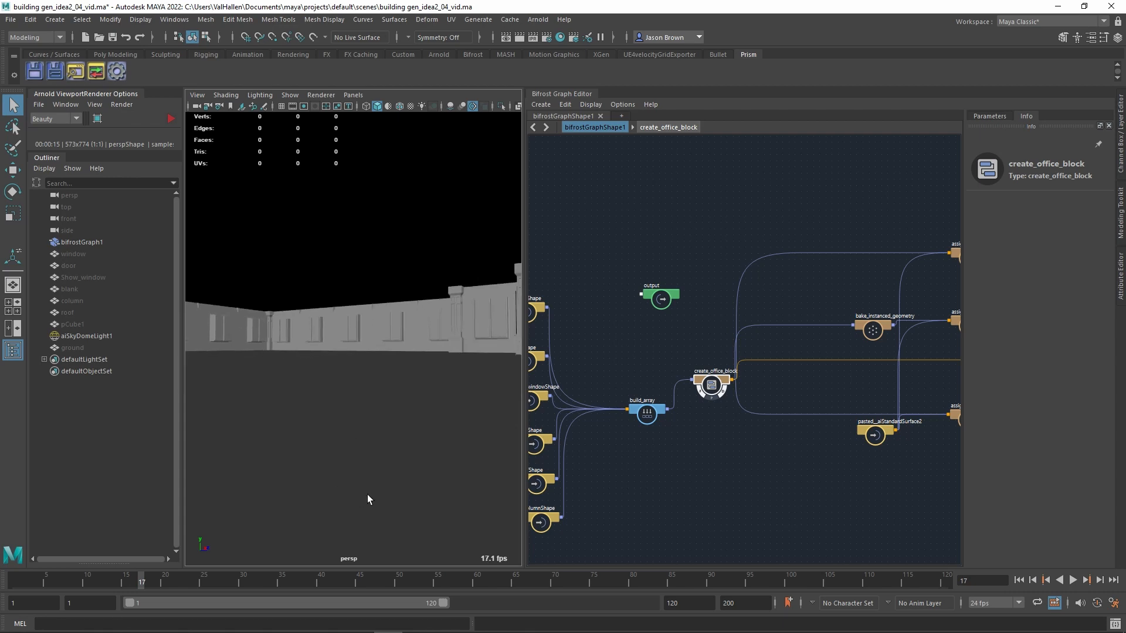
{"action": "right_click_drag", "start_coordinate": [415, 372], "coordinate": [150, 342], "text": "alt"}
{"action": "middle_click_drag", "start_coordinate": [340, 347], "coordinate": [339, 427], "text": "alt"}
{"action": "right_click_drag", "start_coordinate": [376, 408], "coordinate": [294, 388], "text": "alt"}
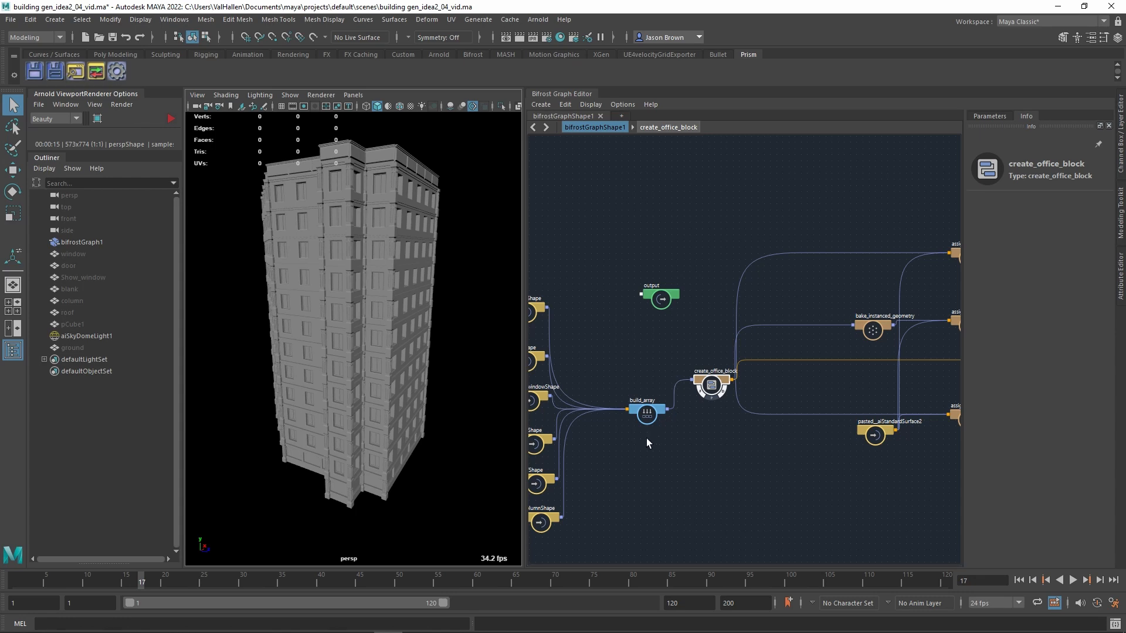
Step: Examine how the building shape nodes connect through build_array into create_office_block in the Bifrost graph
{"action": "middle_click_drag", "start_coordinate": [716, 447], "coordinate": [760, 426], "text": "alt"}
{"action": "right_click_drag", "start_coordinate": [760, 426], "coordinate": [927, 439], "text": "alt"}
{"action": "middle_click_drag", "start_coordinate": [754, 445], "coordinate": [864, 438], "text": "alt"}
{"action": "right_click_drag", "start_coordinate": [864, 437], "coordinate": [789, 437], "text": "alt"}
{"action": "middle_click_drag", "start_coordinate": [793, 433], "coordinate": [769, 413], "text": "alt"}
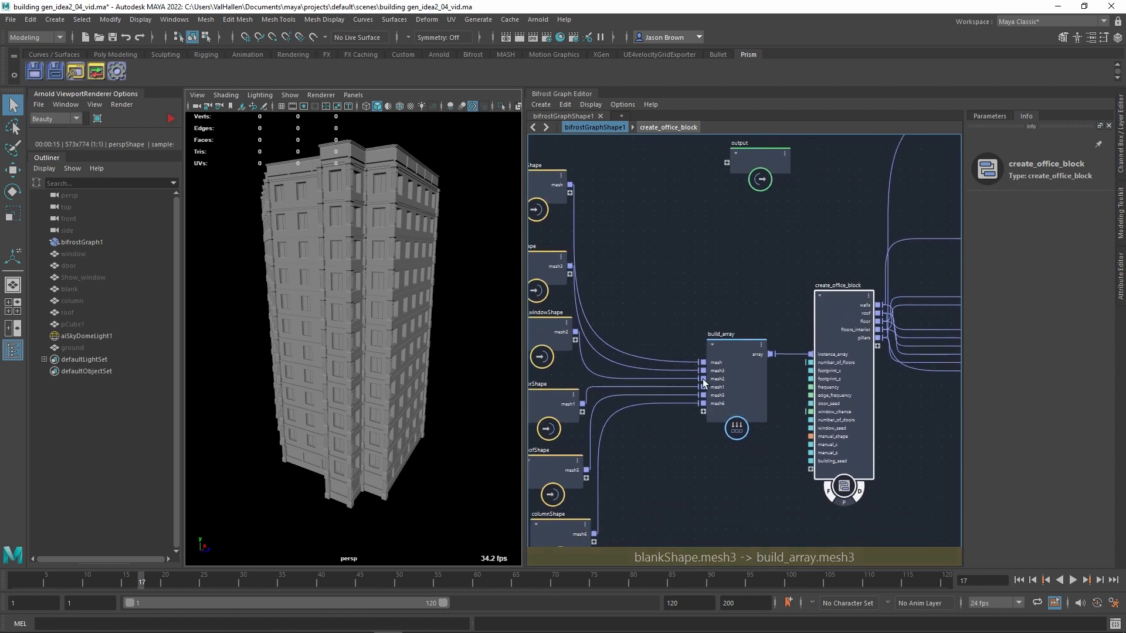
{"action": "middle_click_drag", "start_coordinate": [710, 466], "coordinate": [742, 452], "text": "alt"}
{"action": "right_click_drag", "start_coordinate": [742, 452], "coordinate": [719, 445], "text": "alt"}
{"action": "middle_click_drag", "start_coordinate": [719, 448], "coordinate": [726, 436], "text": "alt"}
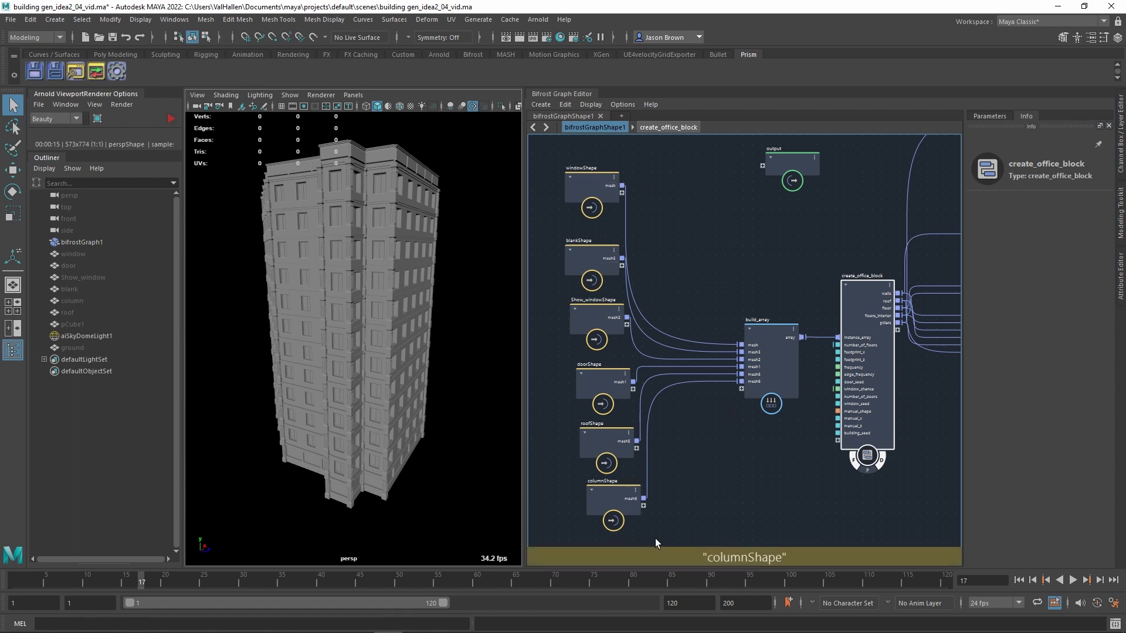
Step: Move the windowShape, blankShape and Show_windowShape nodes and the build_array node closer to each other
{"action": "left_click_drag", "start_coordinate": [586, 200], "coordinate": [622, 199]}
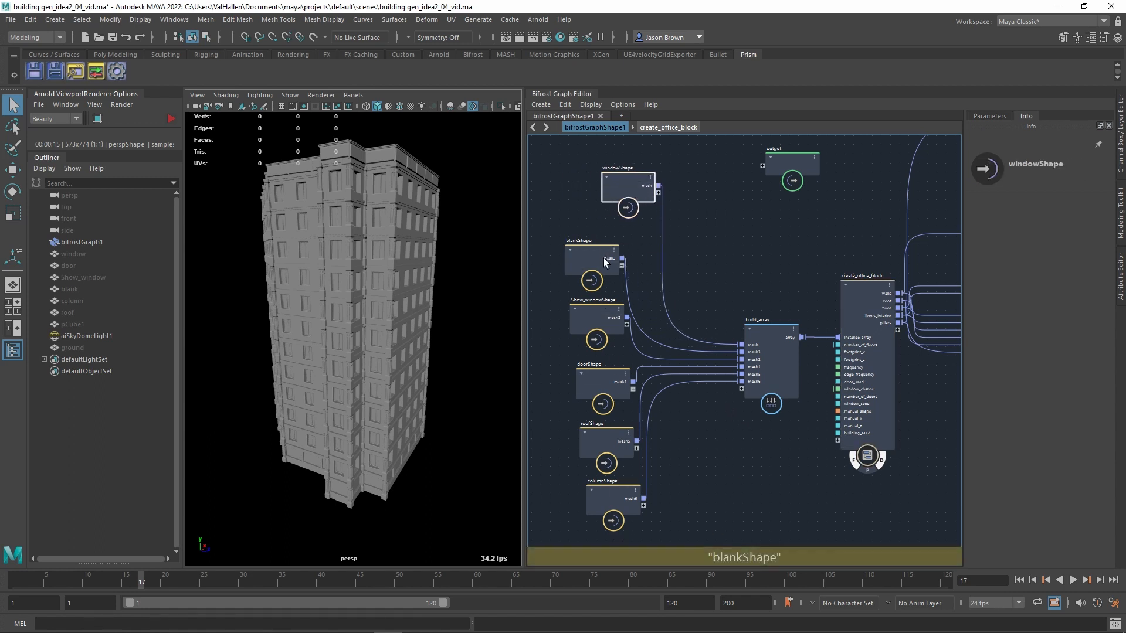
{"action": "left_click_drag", "start_coordinate": [603, 258], "coordinate": [627, 258]}
{"action": "left_click_drag", "start_coordinate": [605, 317], "coordinate": [620, 318]}
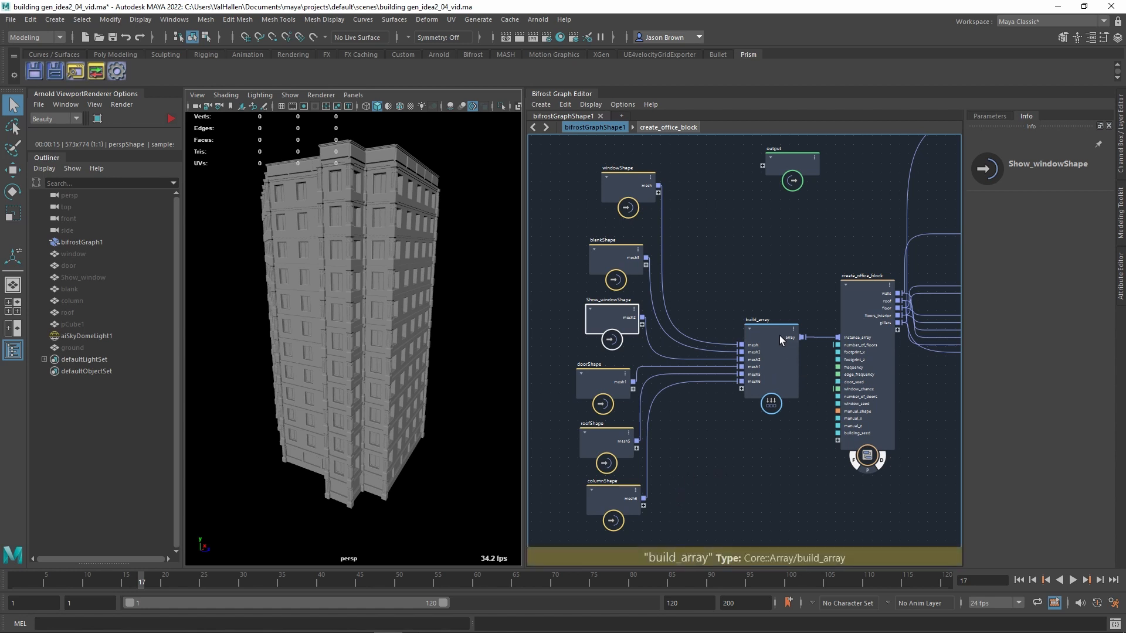
{"action": "left_click_drag", "start_coordinate": [779, 335], "coordinate": [750, 334]}
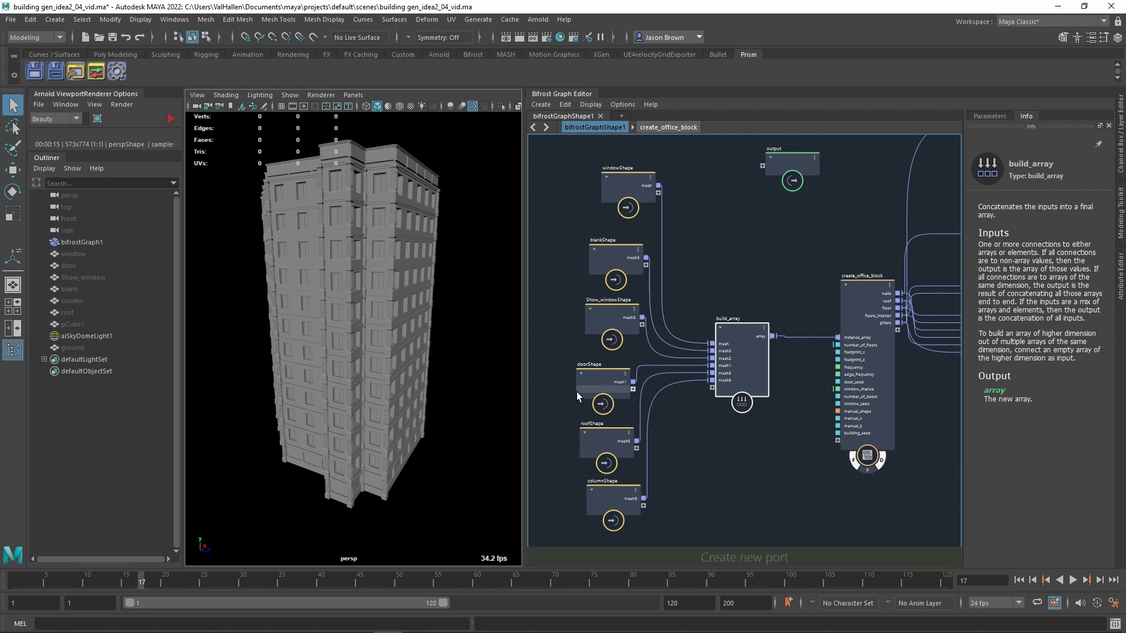
Step: Switch to the browser and look over the House Generator Revisited Houdini 18.5 tutorial page on YouTube
{"action": "left_click", "coordinate": [130, 619]}
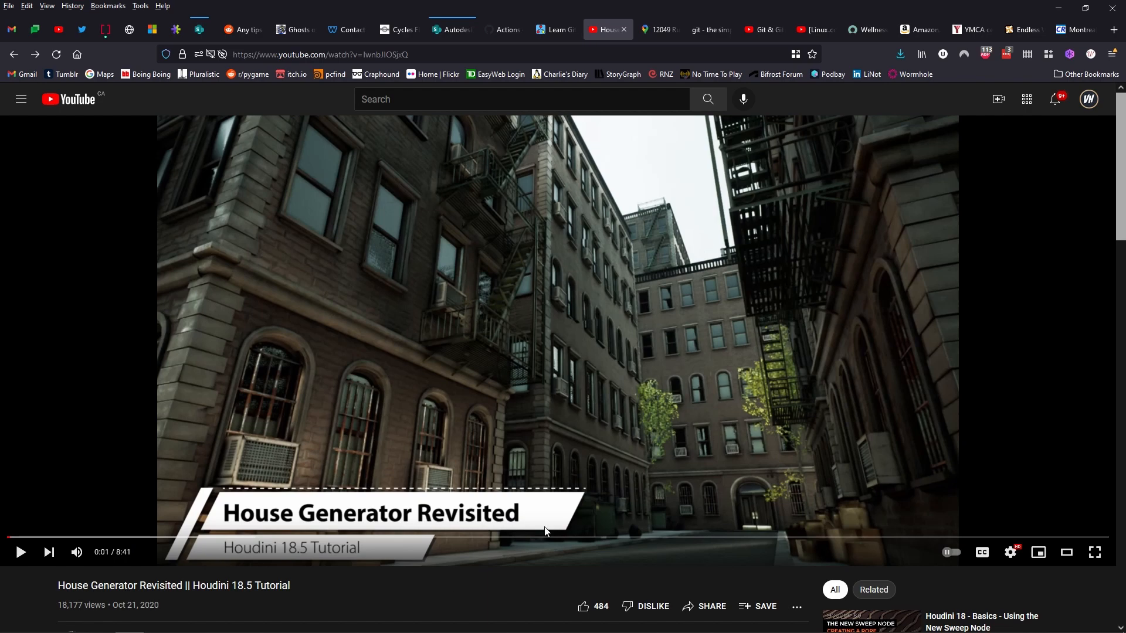
{"action": "scroll", "coordinate": [401, 381], "scroll_direction": "down", "scroll_amount": 5}
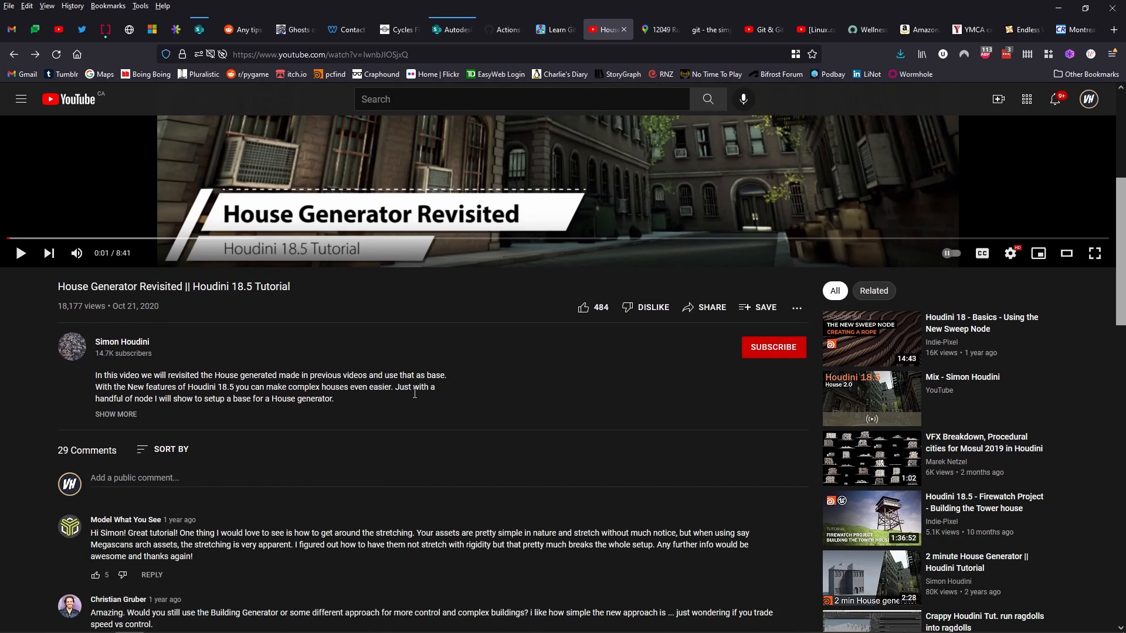
{"action": "scroll", "coordinate": [401, 409], "scroll_direction": "up", "scroll_amount": 5}
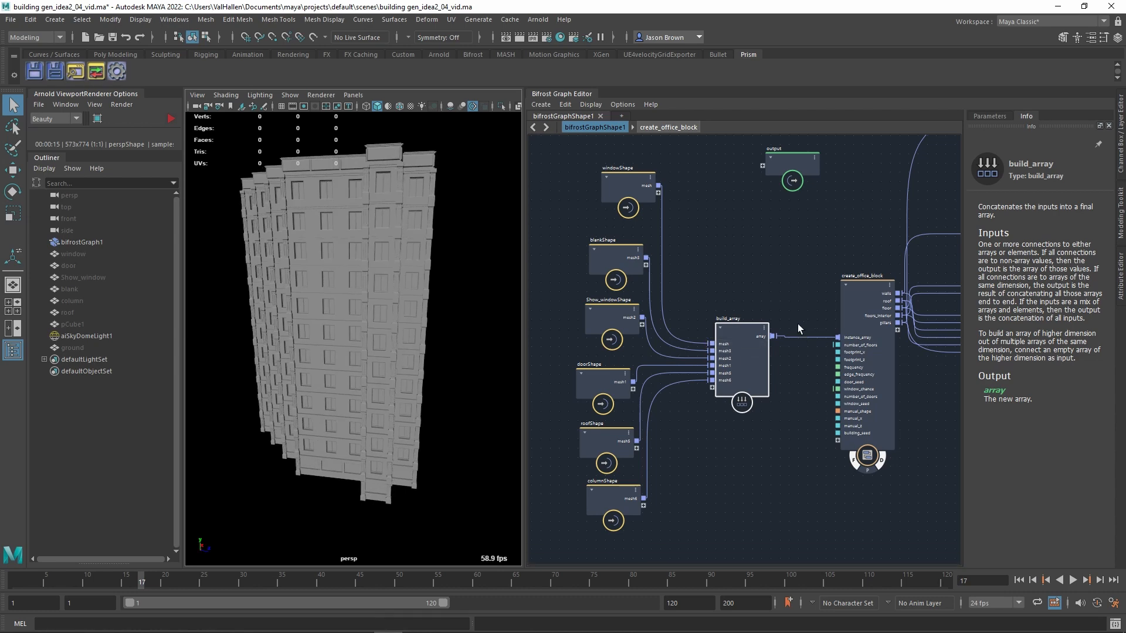
Step: Return to Maya, select the create_office_block node and display its parameters
{"action": "scroll", "coordinate": [649, 318], "scroll_direction": "up", "scroll_amount": 3}
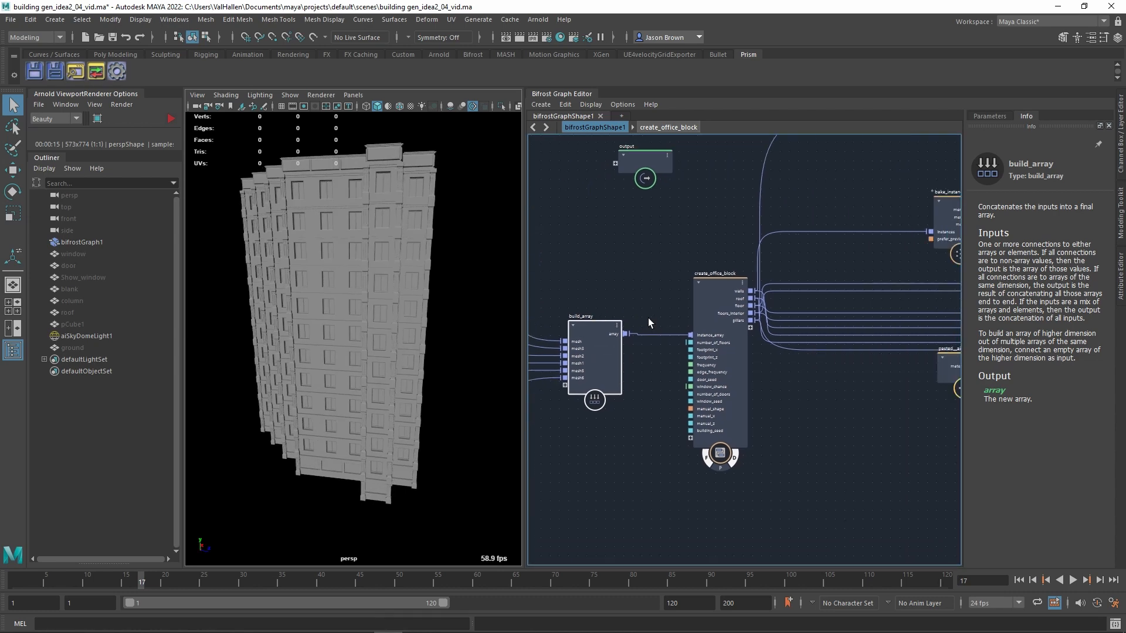
{"action": "left_click", "coordinate": [718, 290]}
{"action": "mouse_move", "coordinate": [425, 345]}
{"action": "left_mouse_down", "text": "alt"}
{"action": "mouse_move", "coordinate": [410, 354]}
{"action": "mouse_move", "coordinate": [420, 359]}
{"action": "left_mouse_up", "text": "alt"}
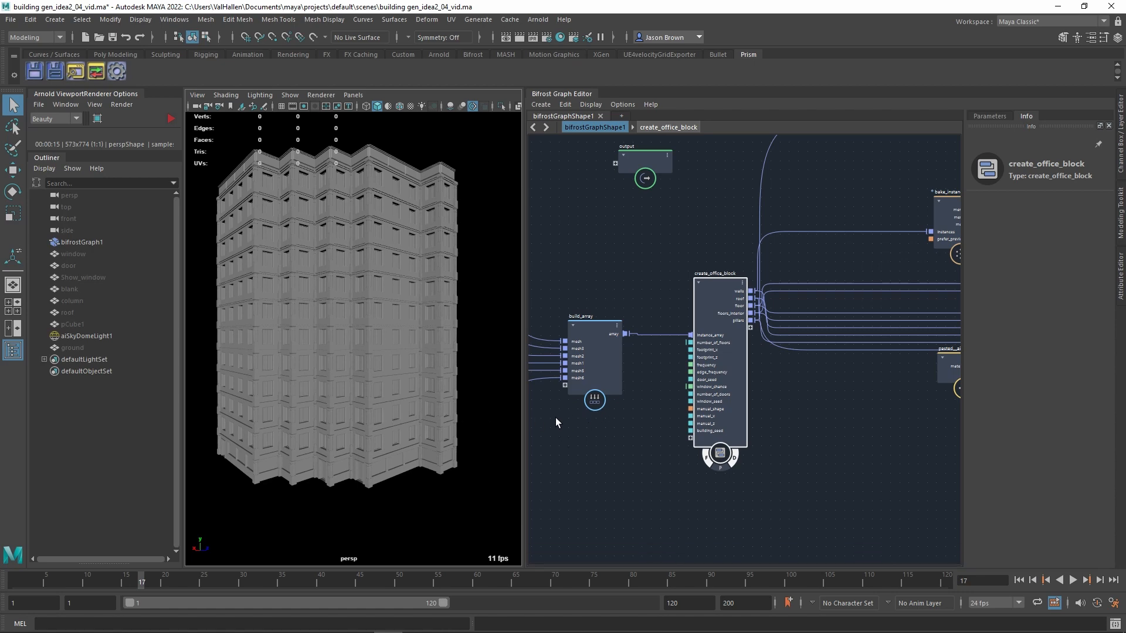
{"action": "left_click_drag", "start_coordinate": [346, 377], "coordinate": [505, 419], "text": "alt"}
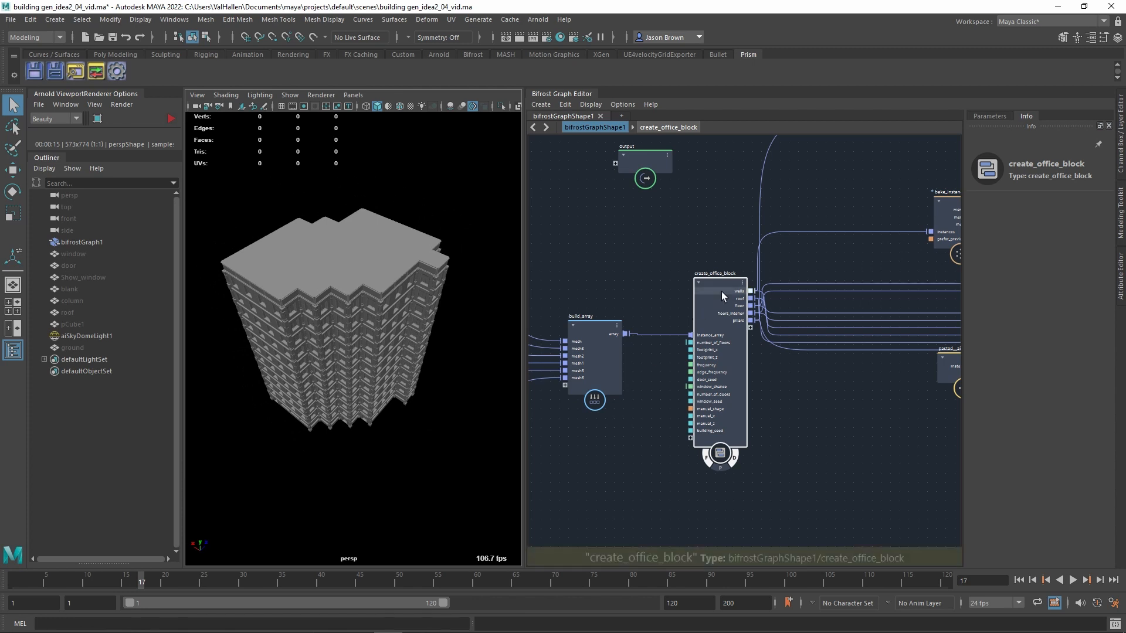
{"action": "left_click", "coordinate": [986, 116]}
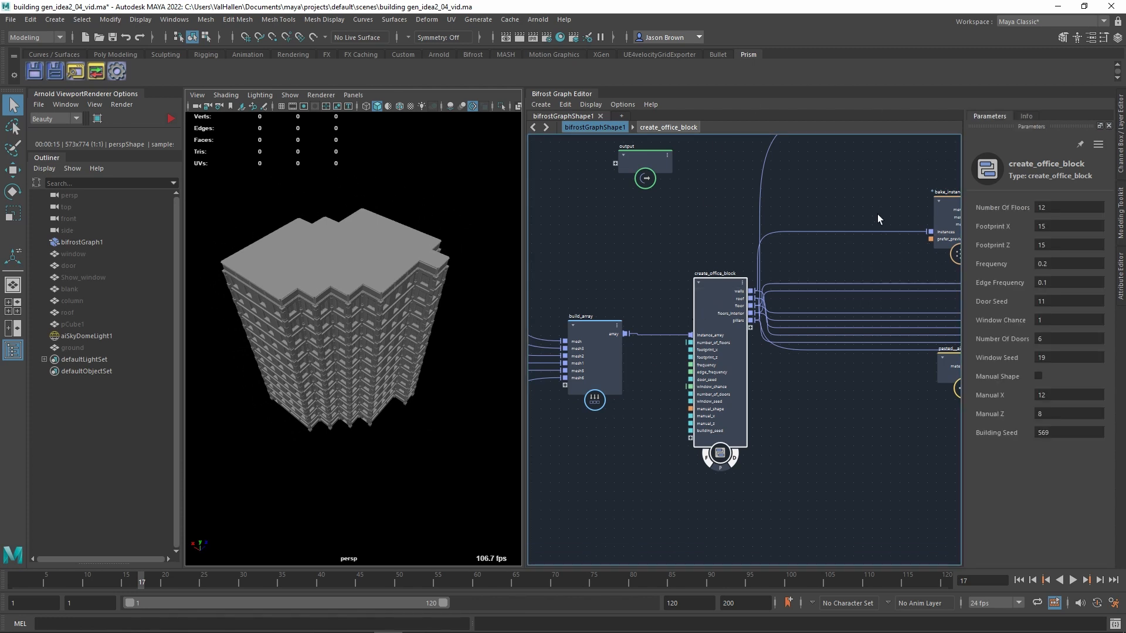
Step: Set the Number Of Floors of create_office_block to 5 and view the building from the side
{"action": "left_click_drag", "start_coordinate": [1053, 220], "coordinate": [1025, 218]}
{"action": "mouse_move", "coordinate": [410, 329]}
{"action": "left_mouse_down", "text": "alt"}
{"action": "mouse_move", "coordinate": [399, 307]}
{"action": "mouse_move", "coordinate": [407, 312]}
{"action": "left_mouse_up", "text": "alt"}
{"action": "right_click_drag", "start_coordinate": [407, 312], "coordinate": [447, 277], "text": "alt"}
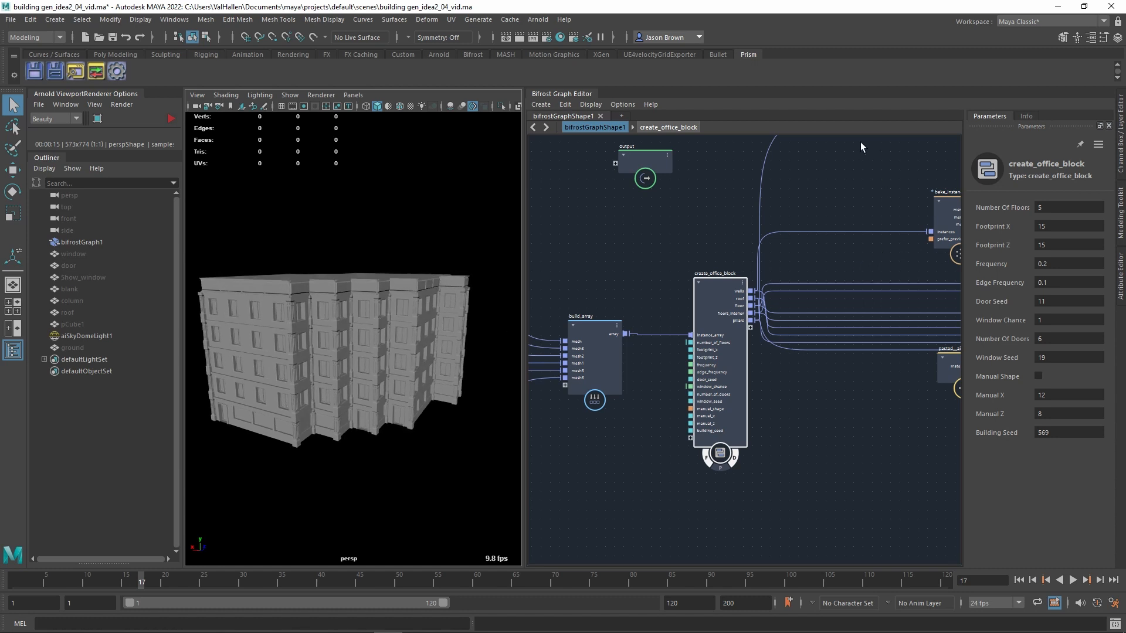
Step: Set the Number Of Floors of create_office_block to 52 and look over the tower
{"action": "scroll", "coordinate": [262, 231], "scroll_direction": "down", "scroll_amount": 5}
{"action": "scroll", "coordinate": [340, 306], "scroll_direction": "down", "scroll_amount": 2}
{"action": "middle_click_drag", "start_coordinate": [339, 306], "coordinate": [347, 349], "text": "alt"}
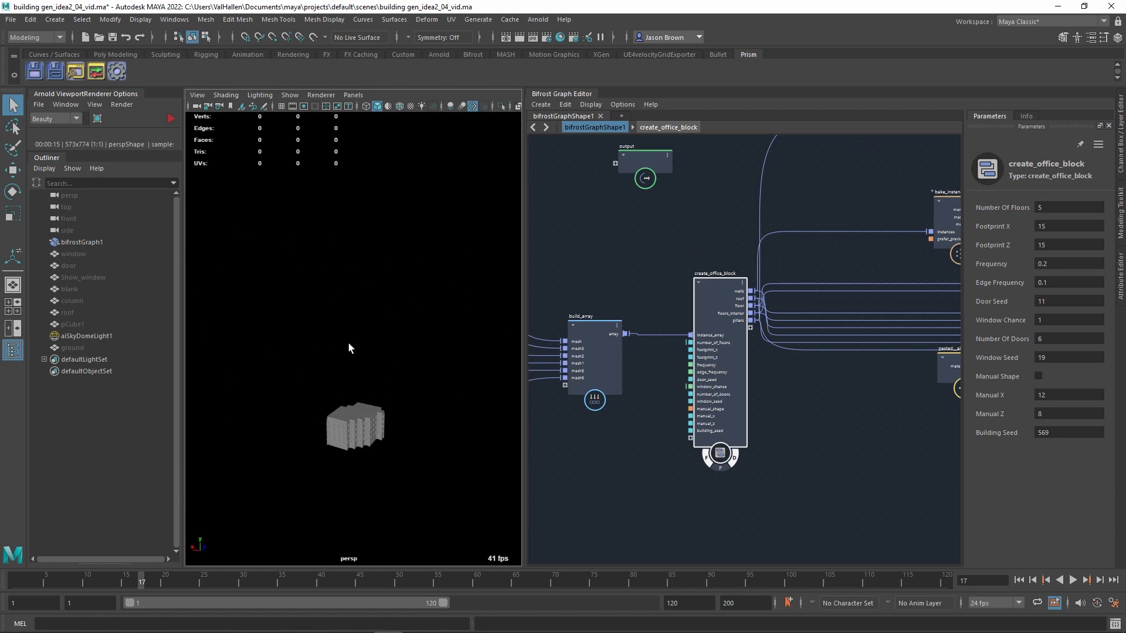
{"action": "double_click", "coordinate": [1078, 209]}
{"action": "type", "text": "52"}
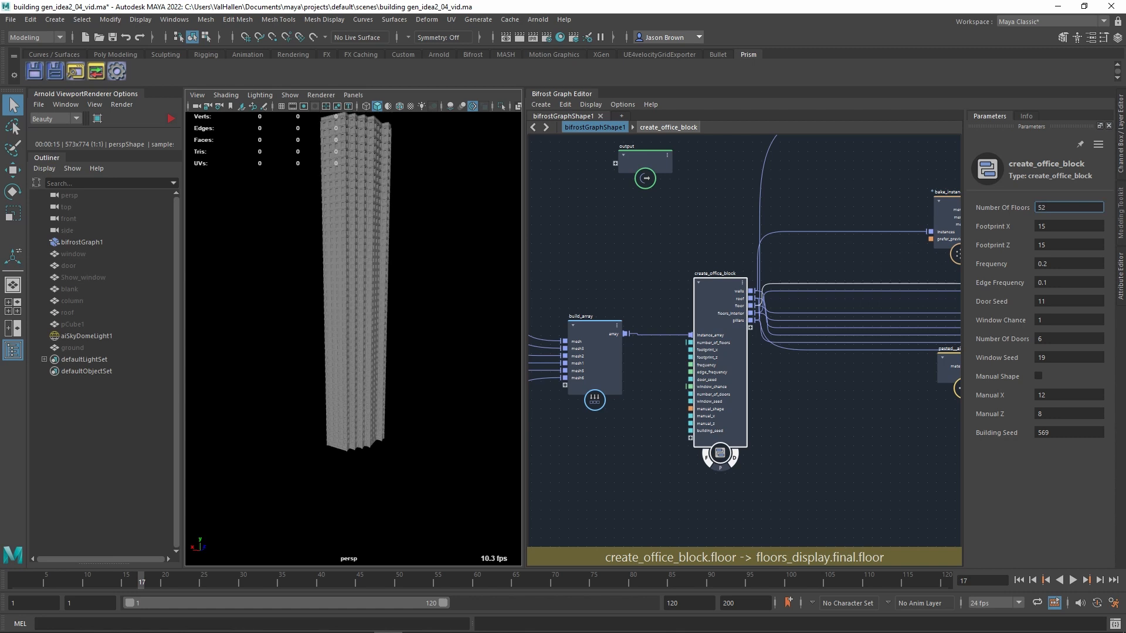
{"action": "left_click_drag", "start_coordinate": [503, 254], "coordinate": [447, 280], "text": "alt"}
{"action": "right_click_drag", "start_coordinate": [447, 281], "coordinate": [507, 282], "text": "alt"}
{"action": "middle_click_drag", "start_coordinate": [461, 266], "coordinate": [465, 296], "text": "alt"}
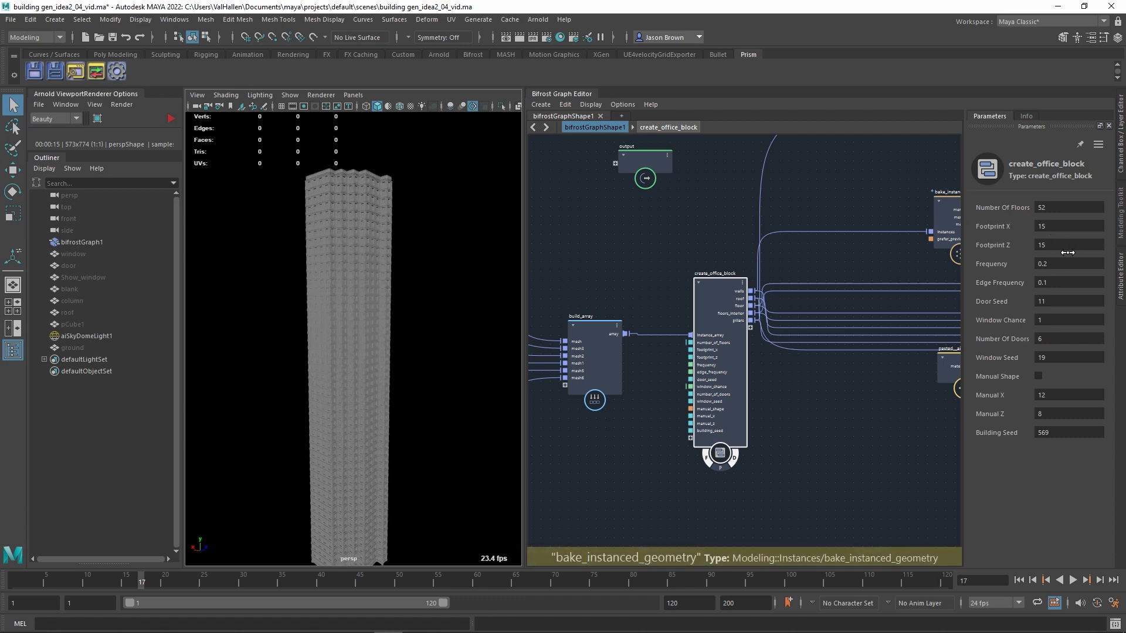
{"action": "left_click_drag", "start_coordinate": [517, 267], "coordinate": [438, 296], "text": "alt"}
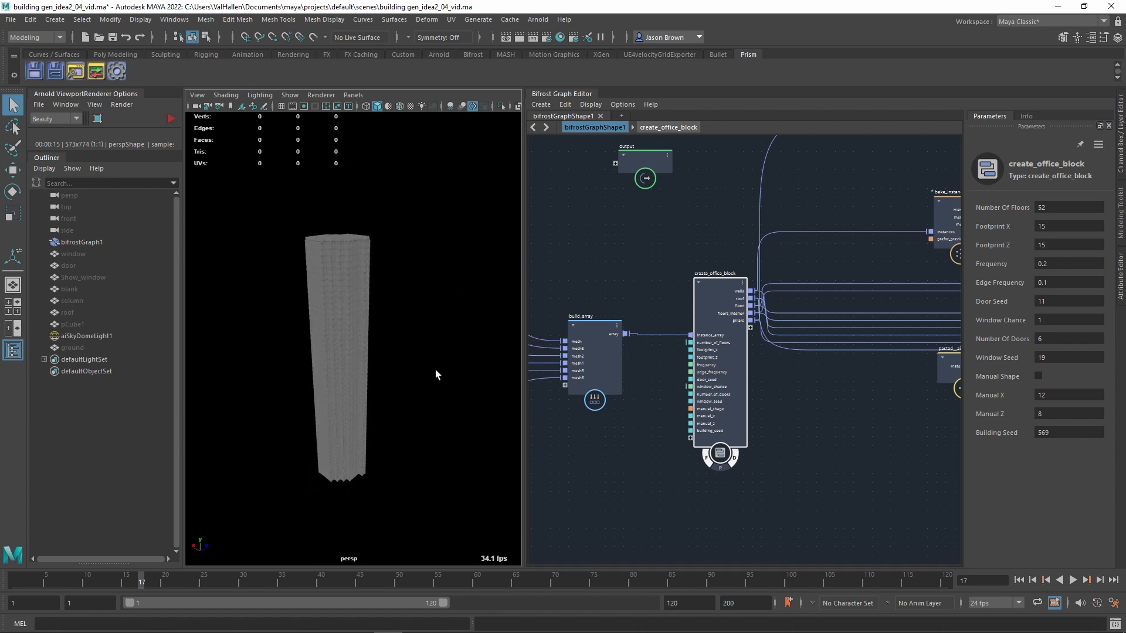
Step: Set Footprint X of create_office_block to 5 and inspect the tower's narrow side up close
{"action": "left_click", "coordinate": [1055, 226]}
{"action": "type", "text": "5"}
{"action": "key", "text": "Return"}
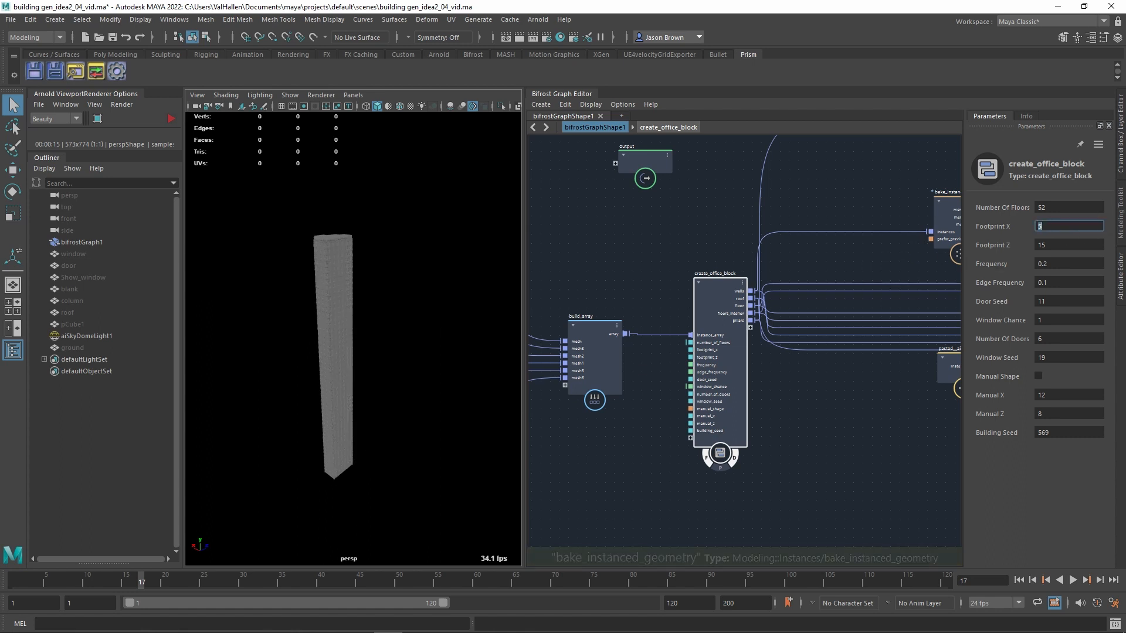
{"action": "left_click_drag", "start_coordinate": [426, 299], "coordinate": [418, 354], "text": "alt"}
{"action": "left_click_drag", "start_coordinate": [413, 402], "coordinate": [357, 329], "text": "alt"}
{"action": "middle_click_drag", "start_coordinate": [357, 329], "coordinate": [399, 200], "text": "alt"}
{"action": "right_click_drag", "start_coordinate": [398, 201], "coordinate": [530, 257], "text": "alt"}
{"action": "middle_click_drag", "start_coordinate": [493, 251], "coordinate": [420, 294], "text": "alt"}
{"action": "right_click_drag", "start_coordinate": [420, 294], "coordinate": [446, 253], "text": "alt"}
{"action": "middle_click_drag", "start_coordinate": [446, 252], "coordinate": [436, 403], "text": "alt"}
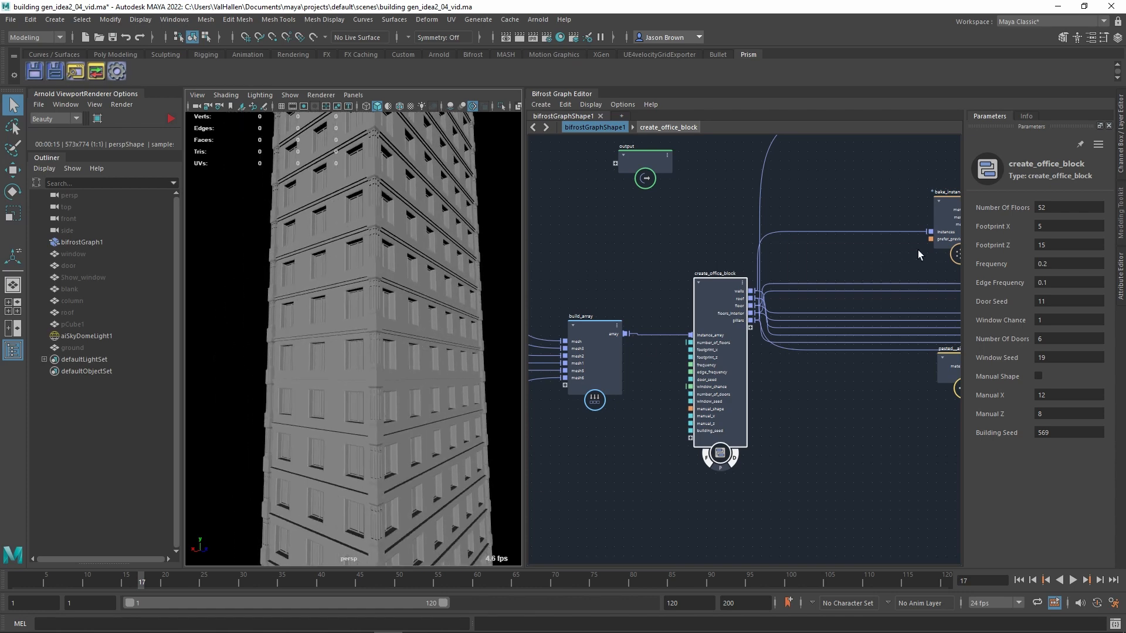
Step: Set Footprint Z of create_office_block to 30 and view the building from above and the side
{"action": "left_click", "coordinate": [1066, 252]}
{"action": "left_click_drag", "start_coordinate": [412, 288], "coordinate": [455, 297], "text": "alt"}
{"action": "right_click_drag", "start_coordinate": [455, 296], "coordinate": [372, 285], "text": "alt"}
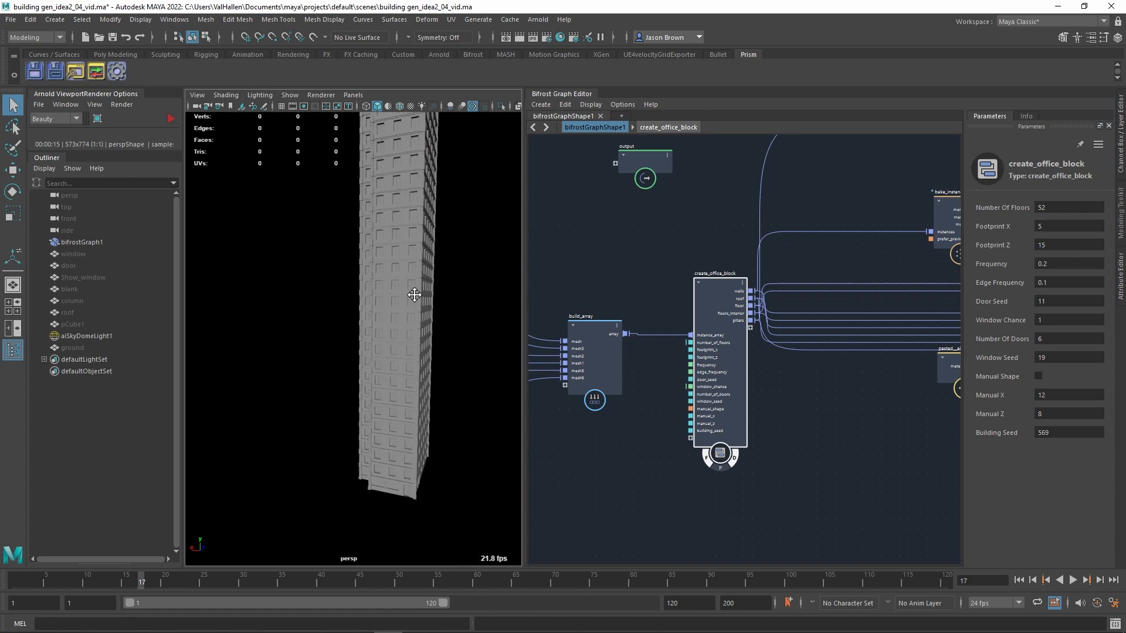
{"action": "left_click_drag", "start_coordinate": [414, 294], "coordinate": [428, 293], "text": "alt"}
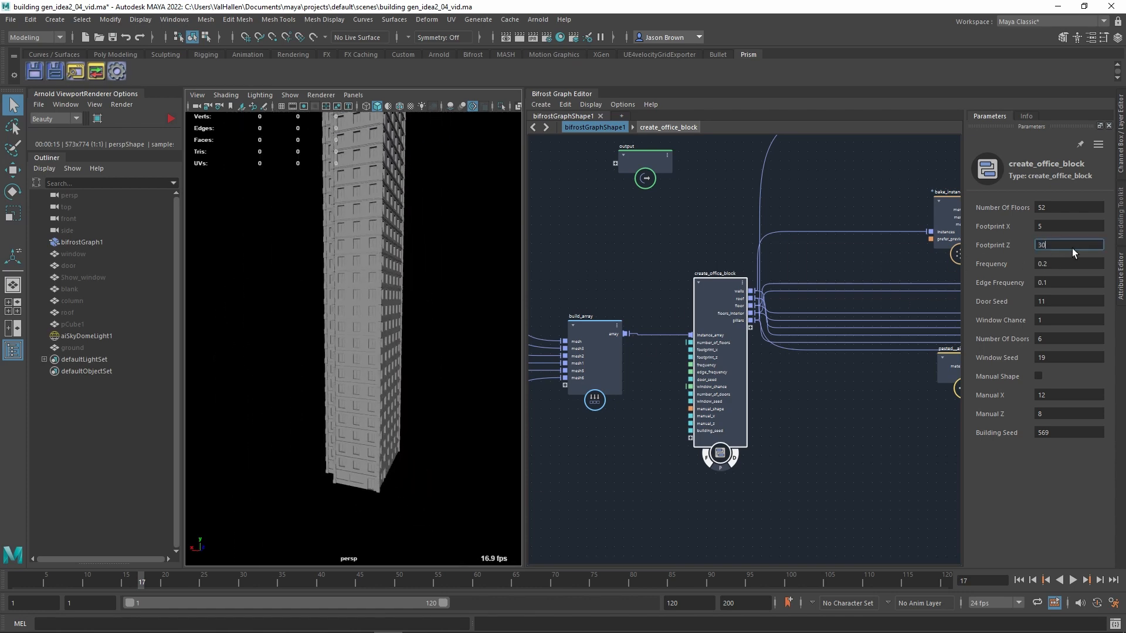
{"action": "key", "text": "Return"}
{"action": "left_click_drag", "start_coordinate": [453, 373], "coordinate": [425, 317], "text": "alt"}
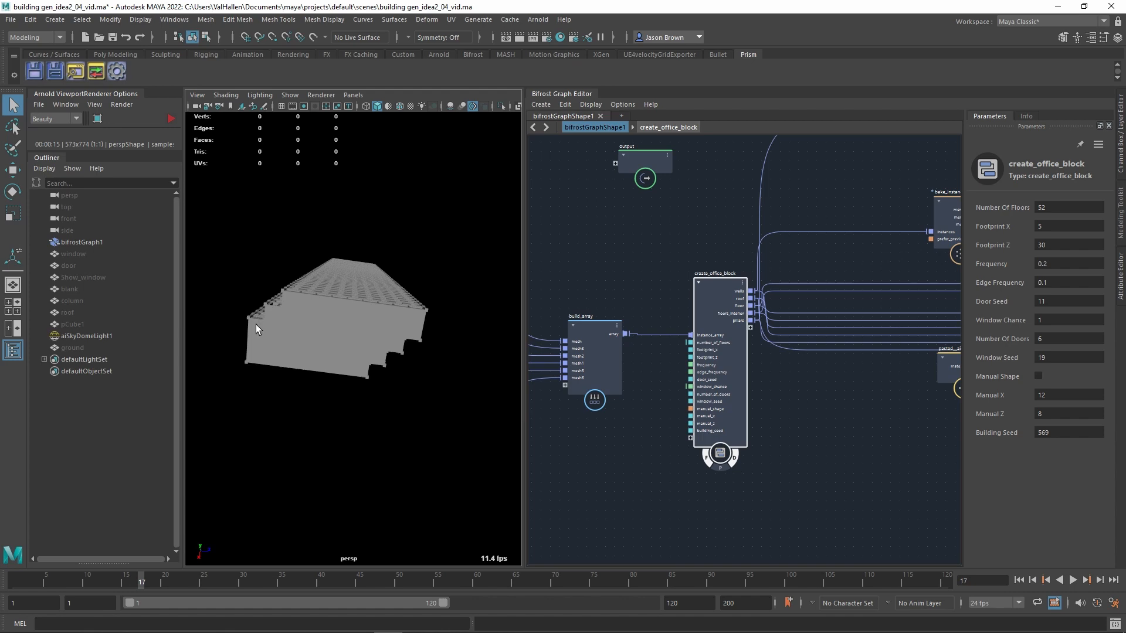
{"action": "mouse_move", "coordinate": [431, 332]}
{"action": "left_mouse_down", "text": "alt"}
{"action": "mouse_move", "coordinate": [389, 293]}
{"action": "mouse_move", "coordinate": [442, 350]}
{"action": "mouse_move", "coordinate": [437, 340]}
{"action": "left_mouse_up", "text": "alt"}
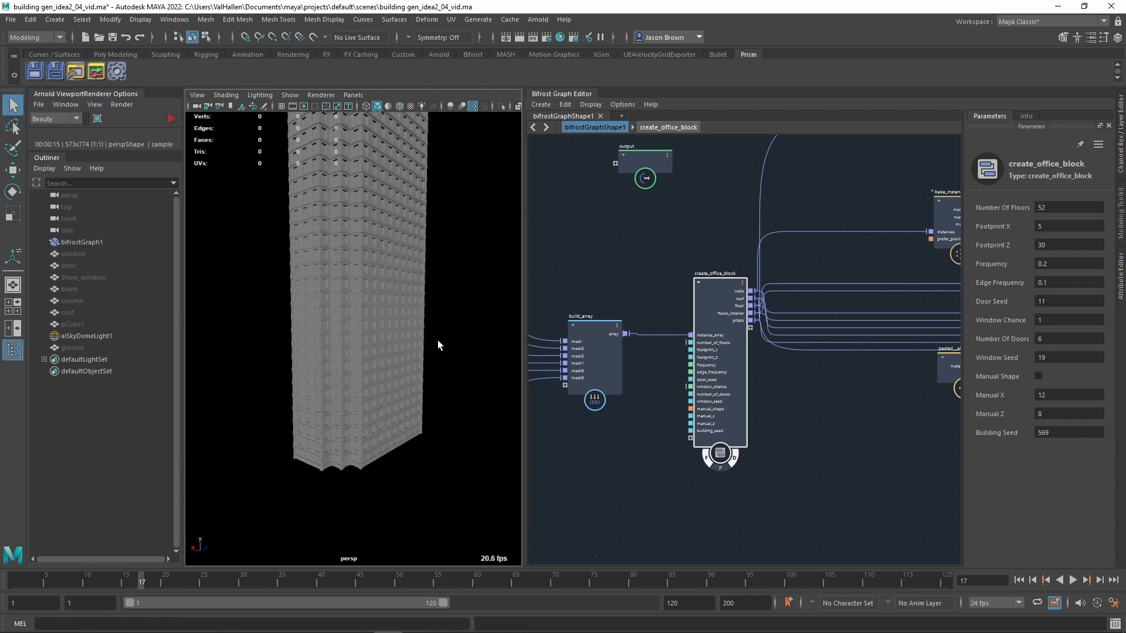
Step: Set both Footprint X and Footprint Z of create_office_block to 15
{"action": "left_click", "coordinate": [1061, 230]}
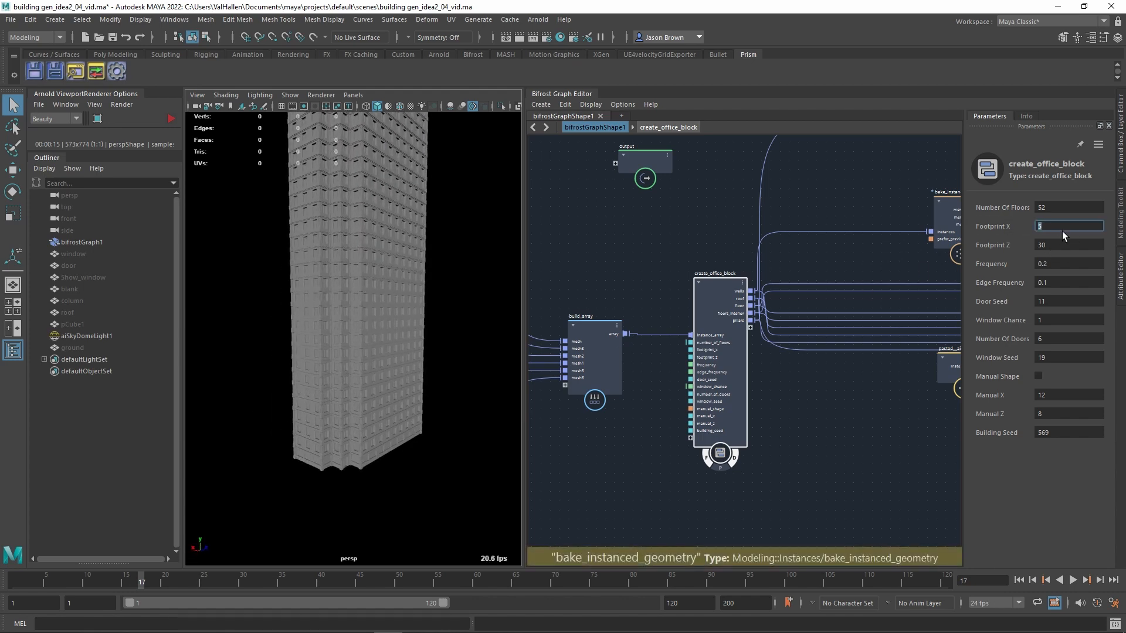
{"action": "type", "text": "15"}
{"action": "key", "text": "Tab"}
{"action": "type", "text": "15"}
{"action": "key", "text": "Return"}
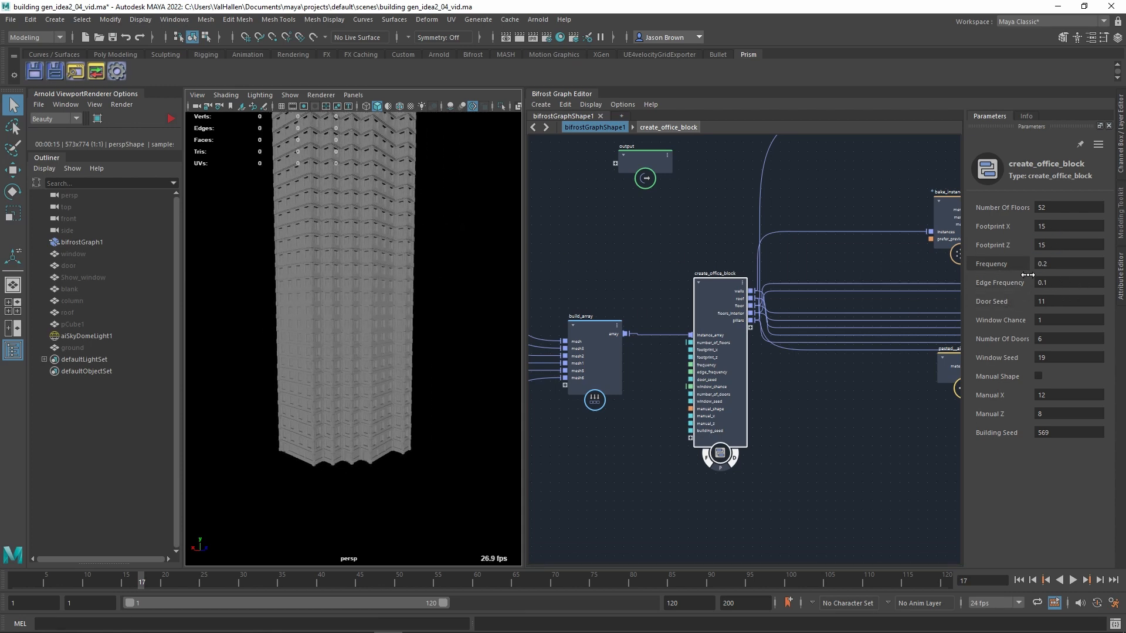
Step: Try to adjust the Frequency parameter of create_office_block while viewing the building's footprint from above
{"action": "left_click_drag", "start_coordinate": [370, 276], "coordinate": [329, 356], "text": "alt"}
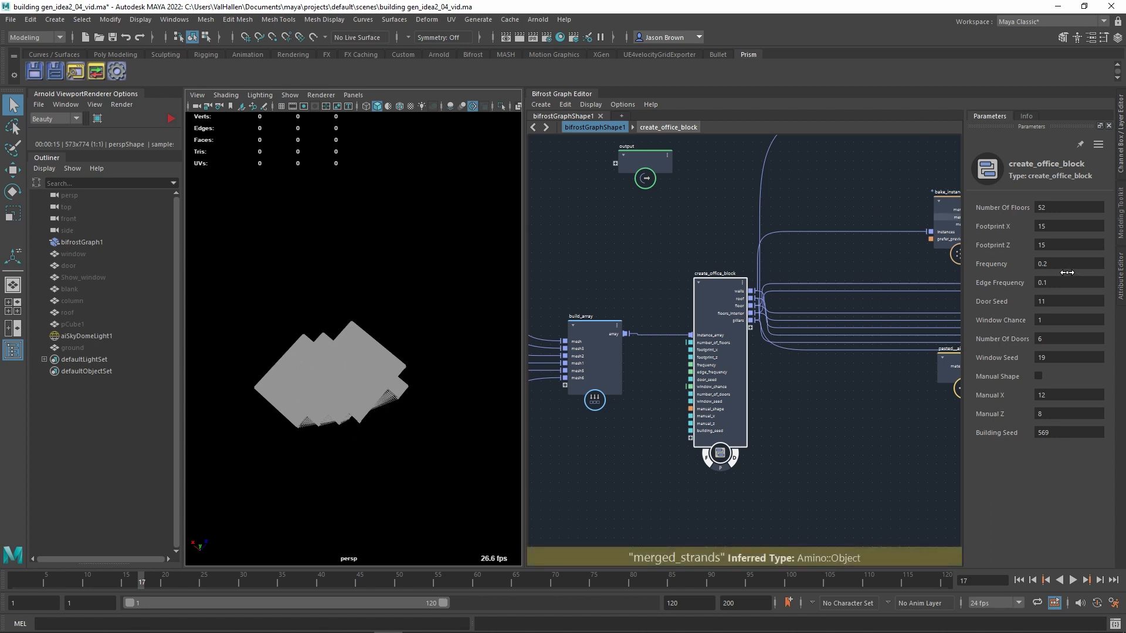
{"action": "left_click_drag", "start_coordinate": [1066, 264], "coordinate": [1109, 263], "text": "ctrl"}
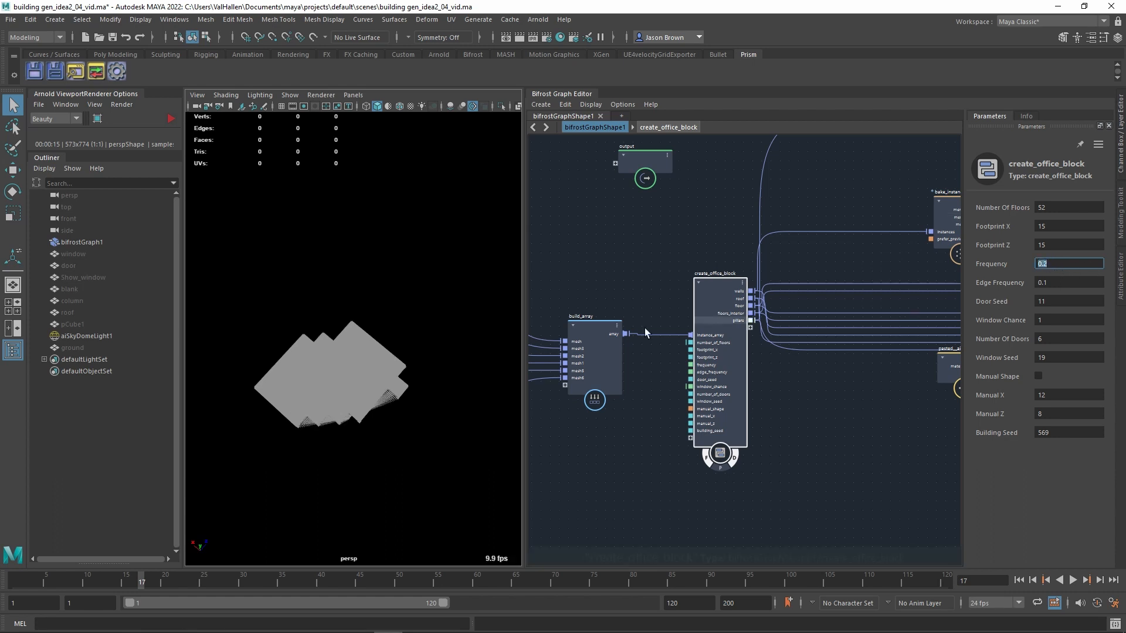
{"action": "left_click_drag", "start_coordinate": [357, 390], "coordinate": [360, 375], "text": "alt"}
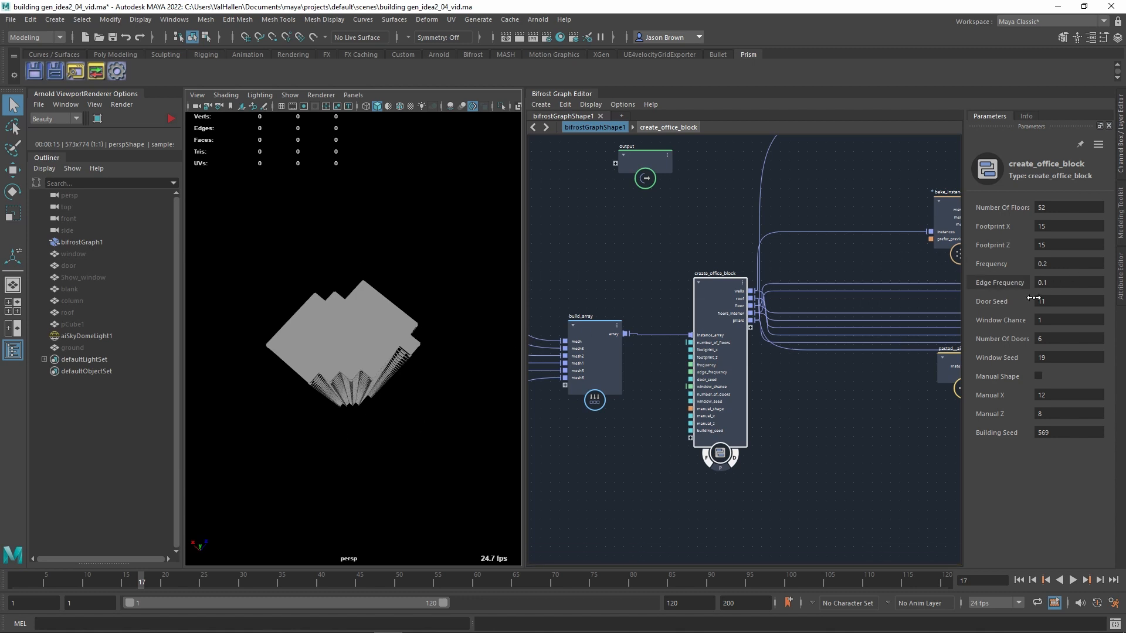
Step: Try an Edge Frequency of 0.3806 on create_office_block, inspect the tower from the side, and reset the value to 0.1
{"action": "left_click_drag", "start_coordinate": [1012, 293], "coordinate": [1064, 282]}
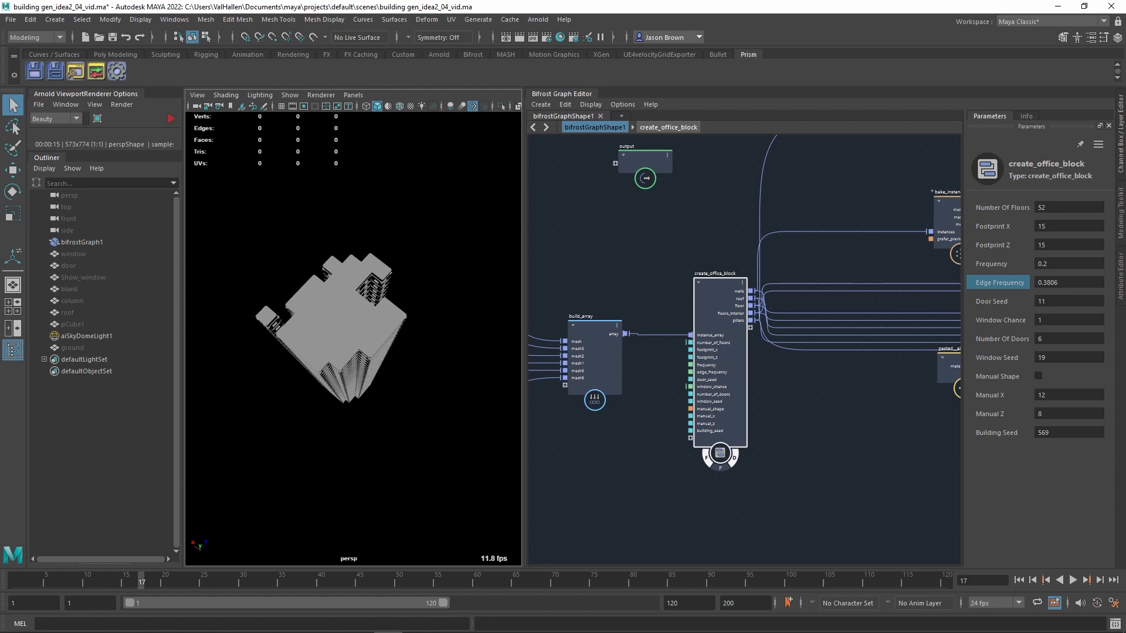
{"action": "left_click_drag", "start_coordinate": [352, 337], "coordinate": [360, 267], "text": "alt"}
{"action": "scroll", "coordinate": [339, 354], "scroll_direction": "up", "scroll_amount": 5}
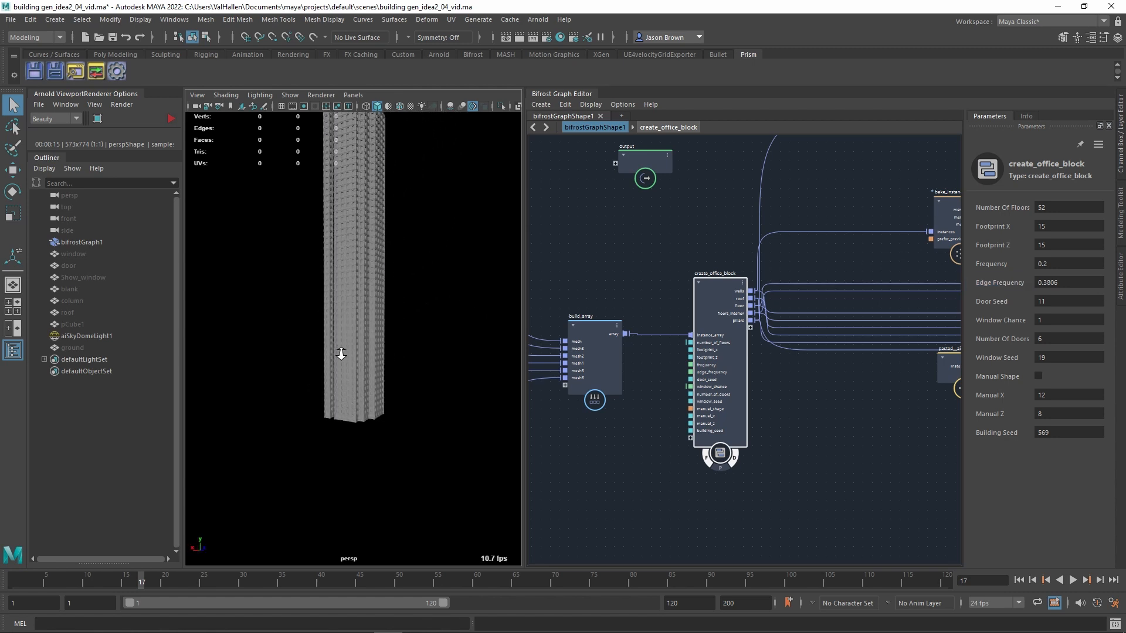
{"action": "middle_click_drag", "start_coordinate": [354, 287], "coordinate": [364, 437], "text": "alt"}
{"action": "right_click_drag", "start_coordinate": [364, 437], "coordinate": [314, 429], "text": "alt"}
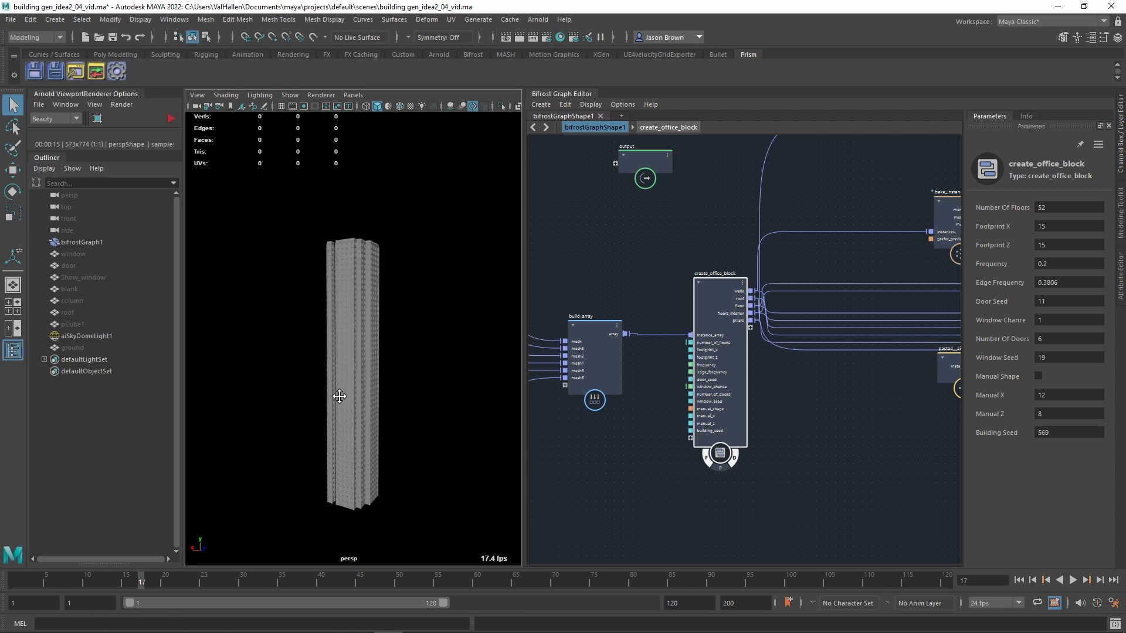
{"action": "middle_click_drag", "start_coordinate": [339, 396], "coordinate": [325, 374], "text": "alt"}
{"action": "right_click_drag", "start_coordinate": [326, 373], "coordinate": [367, 402], "text": "alt"}
{"action": "middle_click_drag", "start_coordinate": [364, 402], "coordinate": [381, 384], "text": "alt"}
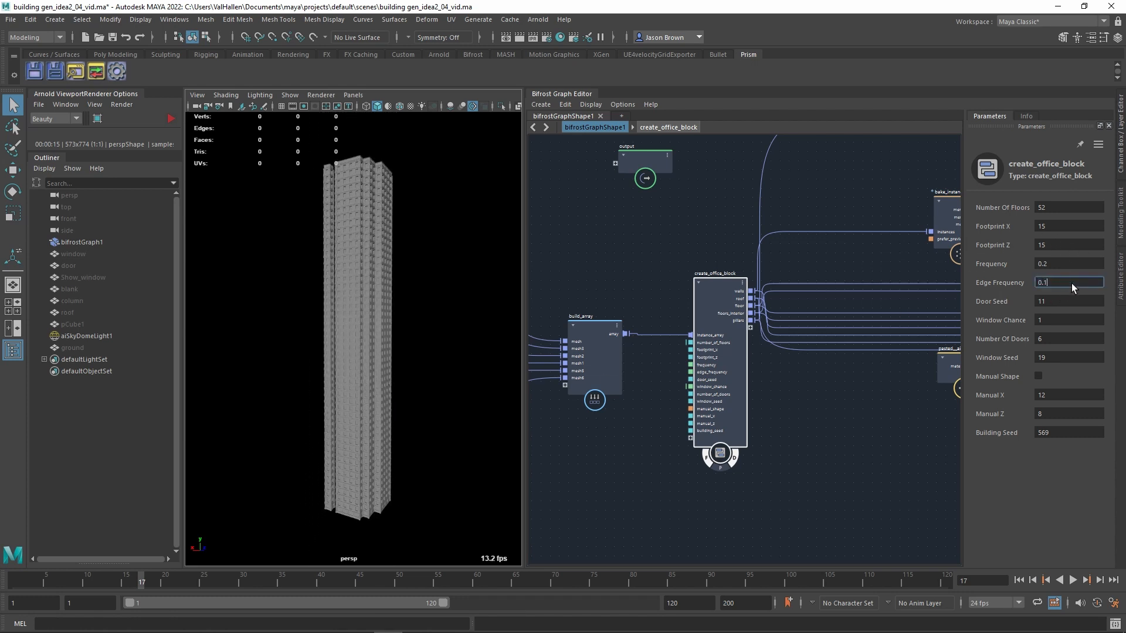
{"action": "key", "text": "Return"}
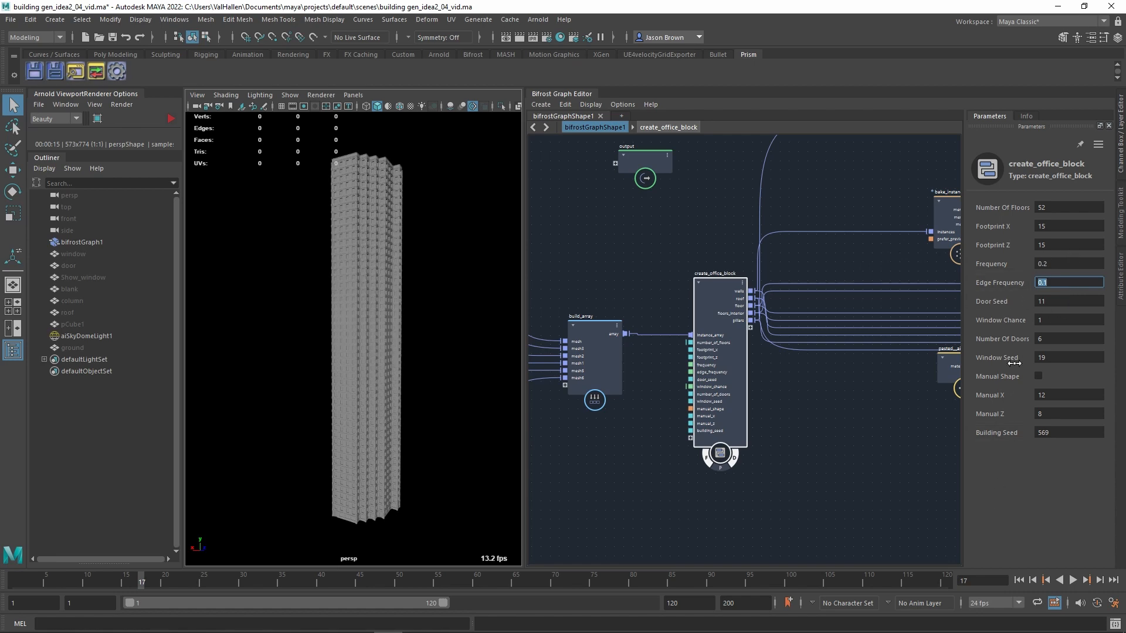
Step: Set Door Seed of create_office_block to 67 while inspecting the lower floors at the building's corner
{"action": "middle_click_drag", "start_coordinate": [416, 465], "coordinate": [423, 330], "text": "alt"}
{"action": "right_click_drag", "start_coordinate": [423, 330], "coordinate": [511, 351], "text": "alt"}
{"action": "left_click_drag", "start_coordinate": [511, 350], "coordinate": [345, 350], "text": "alt"}
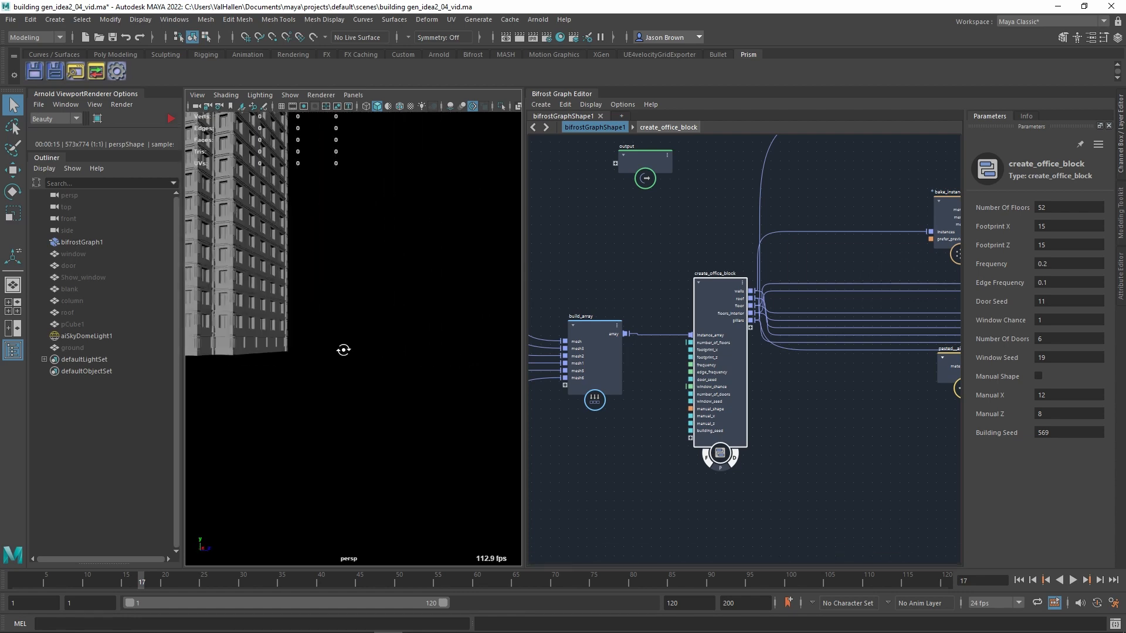
{"action": "middle_click_drag", "start_coordinate": [344, 350], "coordinate": [457, 346], "text": "alt"}
{"action": "right_click_drag", "start_coordinate": [378, 345], "coordinate": [416, 345], "text": "alt"}
{"action": "left_click_drag", "start_coordinate": [417, 345], "coordinate": [474, 343], "text": "alt"}
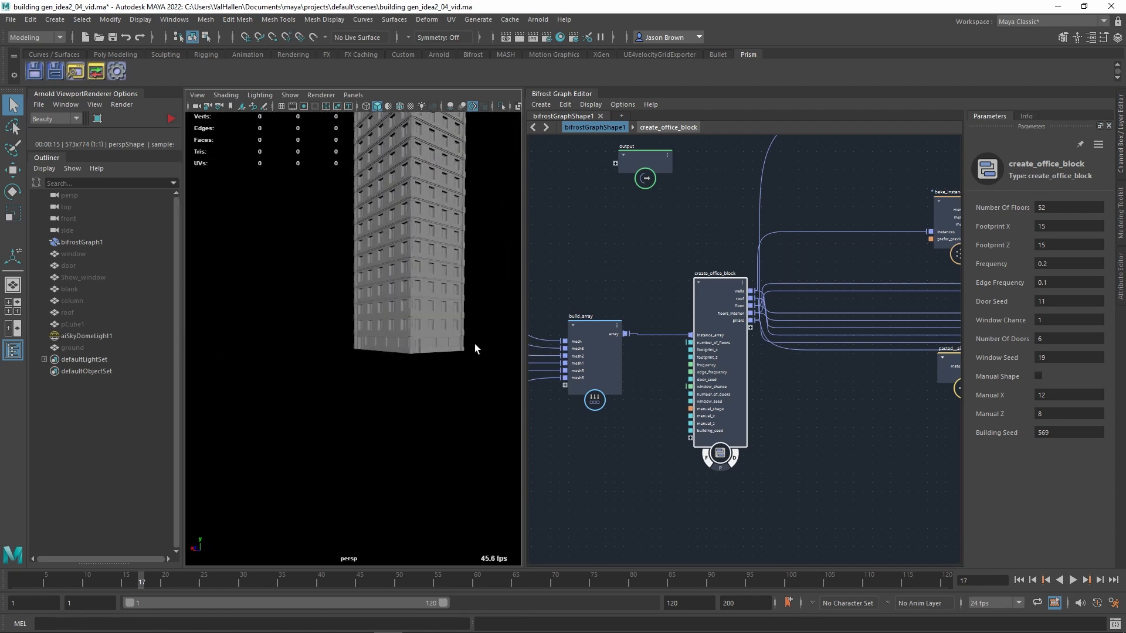
{"action": "middle_click_drag", "start_coordinate": [474, 344], "coordinate": [445, 354], "text": "alt"}
{"action": "right_click_drag", "start_coordinate": [445, 354], "coordinate": [492, 354], "text": "alt"}
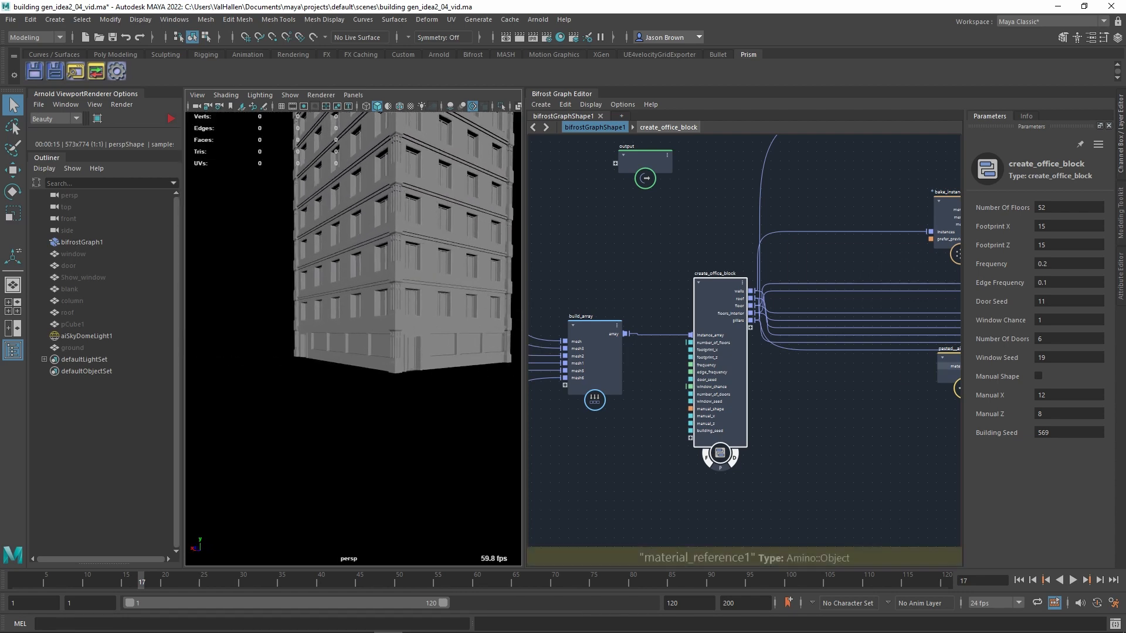
{"action": "left_click_drag", "start_coordinate": [1017, 301], "coordinate": [1123, 314]}
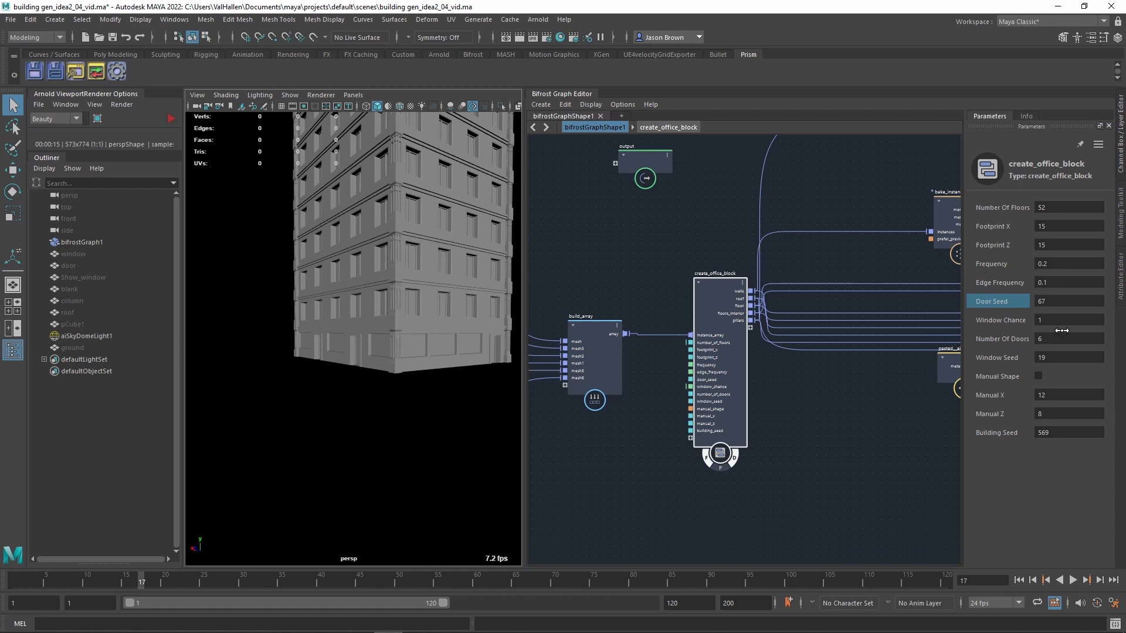
Step: Try a Window Chance of 0.7377 on create_office_block and inspect the window distribution on the facades
{"action": "scroll", "coordinate": [397, 407], "scroll_direction": "down", "scroll_amount": 3}
{"action": "left_click_drag", "start_coordinate": [479, 304], "coordinate": [385, 440], "text": "alt"}
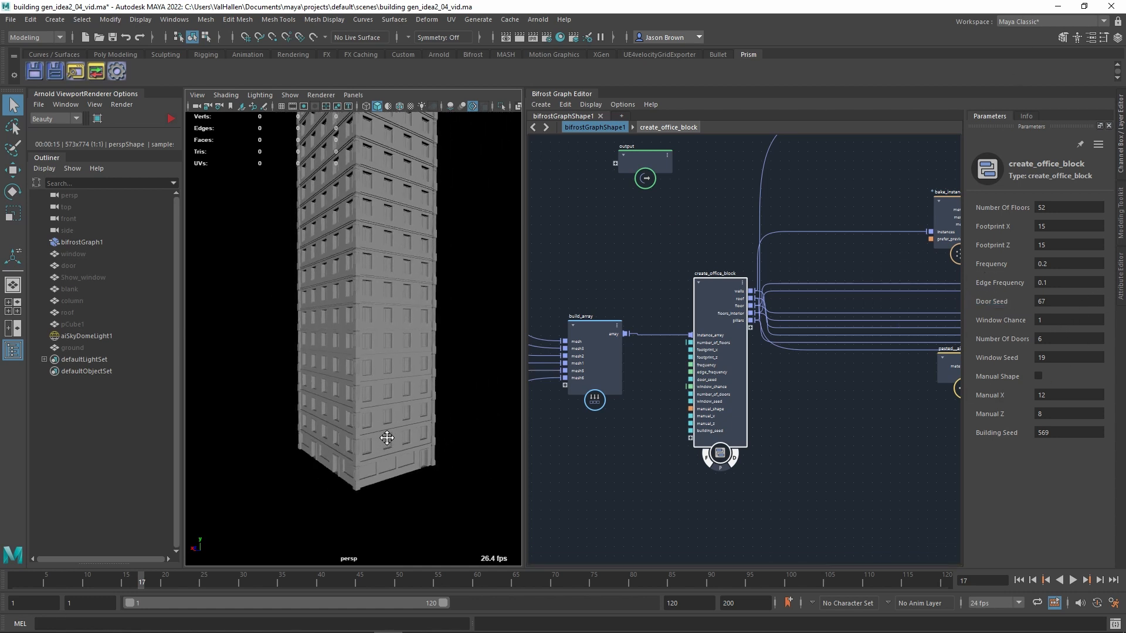
{"action": "scroll", "coordinate": [386, 439], "scroll_direction": "up", "scroll_amount": 1}
{"action": "left_click_drag", "start_coordinate": [1063, 330], "coordinate": [1030, 331]}
{"action": "left_click_drag", "start_coordinate": [451, 331], "coordinate": [325, 330], "text": "alt"}
{"action": "middle_click_drag", "start_coordinate": [380, 379], "coordinate": [328, 381], "text": "alt"}
{"action": "right_click_drag", "start_coordinate": [328, 382], "coordinate": [270, 369], "text": "alt"}
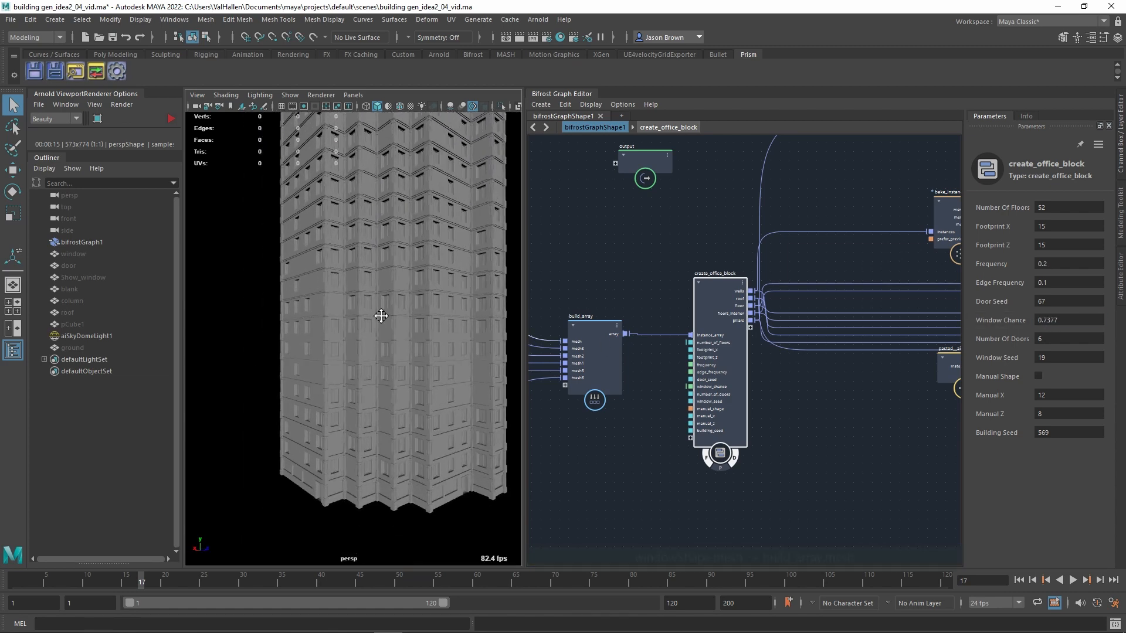
Step: Set Window Seed of create_office_block to 63 while viewing the stepped facade up close
{"action": "middle_click_drag", "start_coordinate": [380, 315], "coordinate": [366, 487], "text": "alt"}
{"action": "right_click_drag", "start_coordinate": [375, 463], "coordinate": [352, 455], "text": "alt"}
{"action": "left_click_drag", "start_coordinate": [351, 454], "coordinate": [411, 407], "text": "alt"}
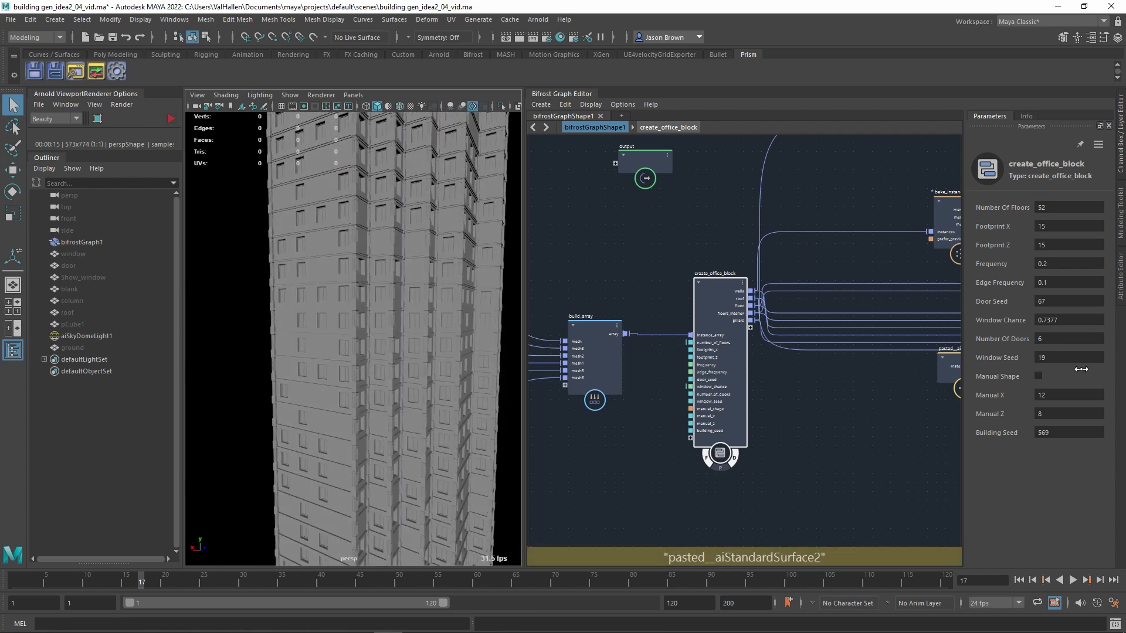
{"action": "left_click_drag", "start_coordinate": [1067, 366], "coordinate": [1125, 365]}
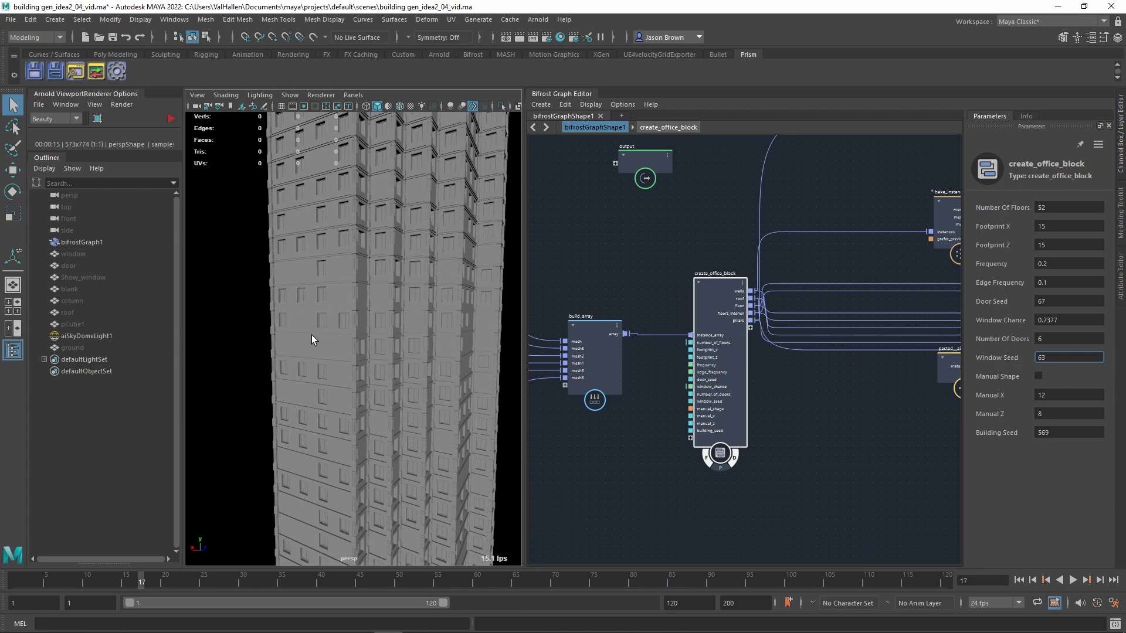
Step: Preview the manual building shape with Manual Z set to 4, and switch Manual Shape back off
{"action": "scroll", "coordinate": [332, 336], "scroll_direction": "down", "scroll_amount": 5}
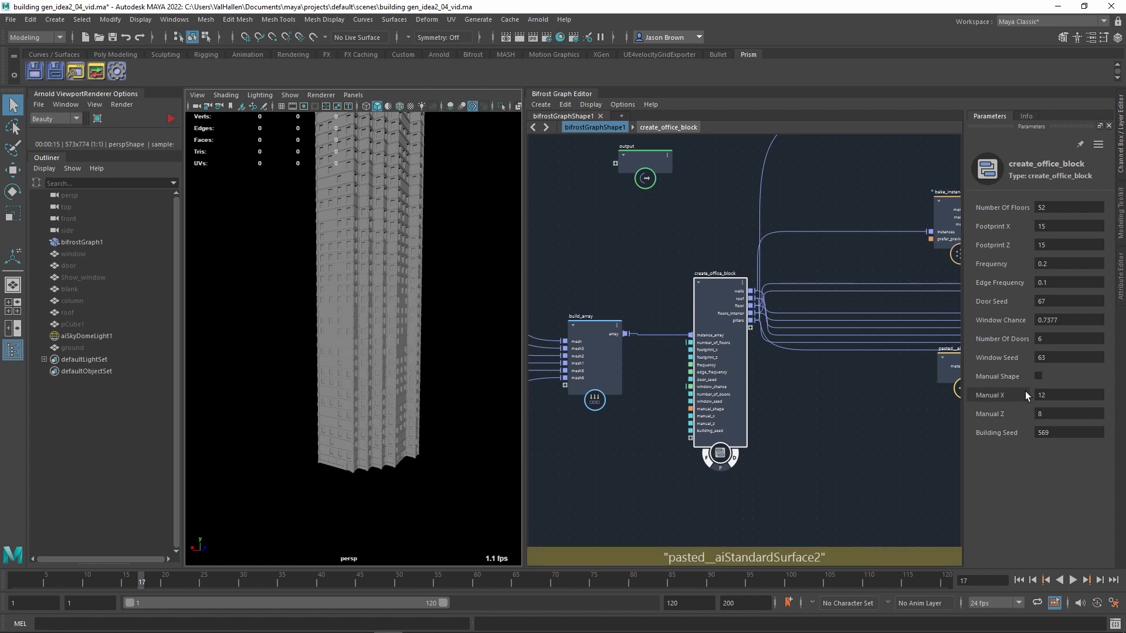
{"action": "left_click", "coordinate": [1038, 377]}
{"action": "left_click_drag", "start_coordinate": [362, 282], "coordinate": [368, 352], "text": "alt"}
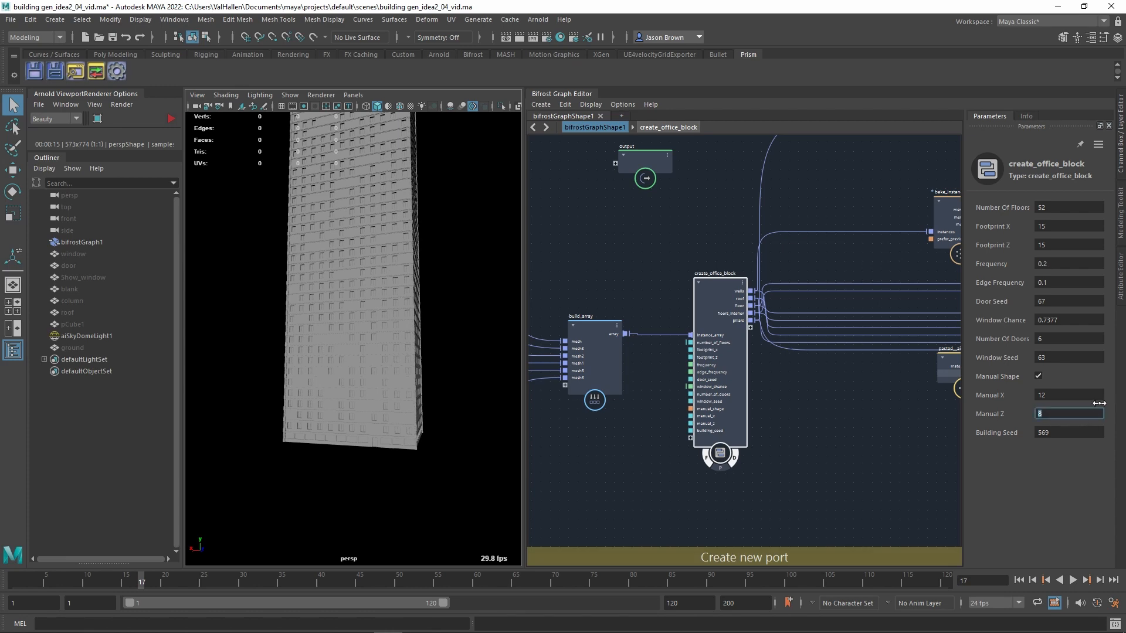
{"action": "key", "text": "Return"}
{"action": "left_click_drag", "start_coordinate": [467, 402], "coordinate": [421, 371], "text": "alt"}
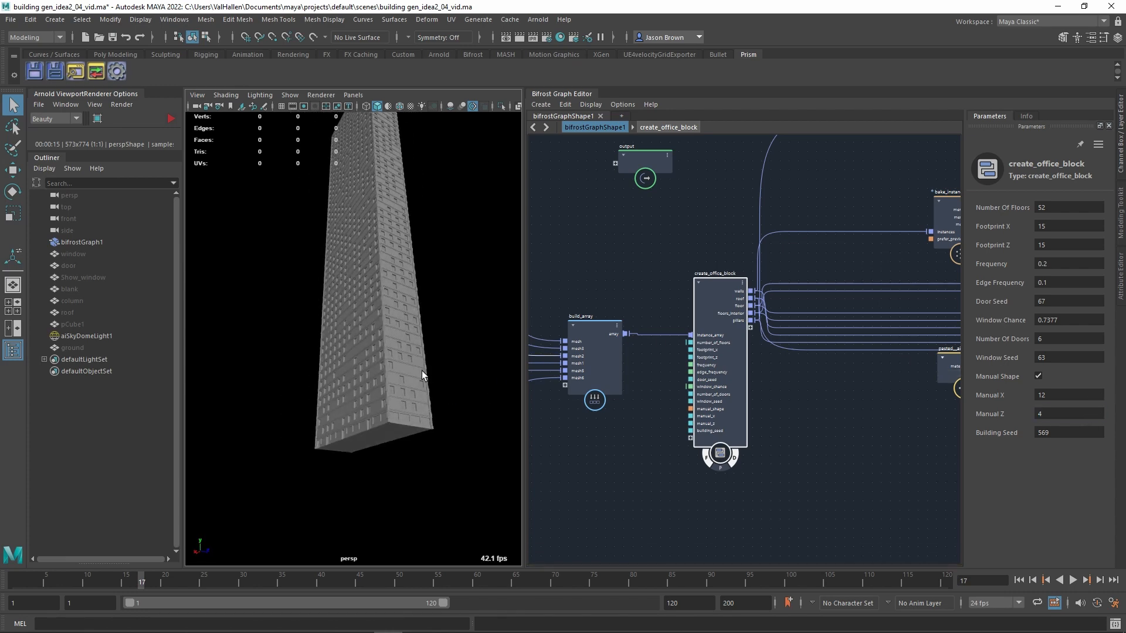
{"action": "right_click_drag", "start_coordinate": [421, 371], "coordinate": [440, 365], "text": "alt"}
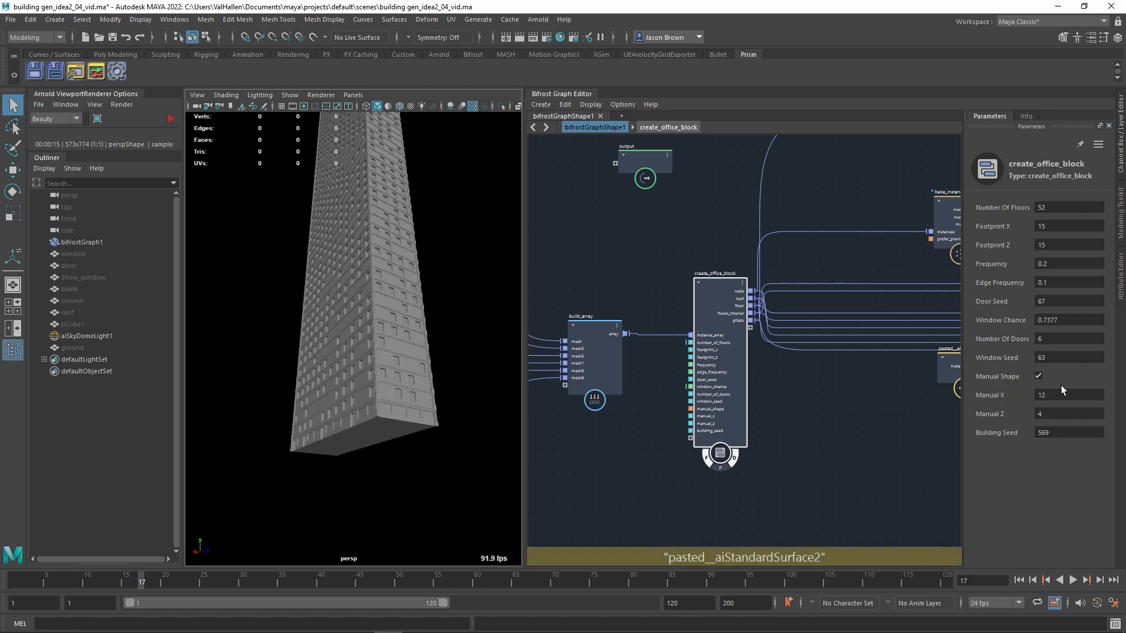
{"action": "left_click", "coordinate": [1038, 376]}
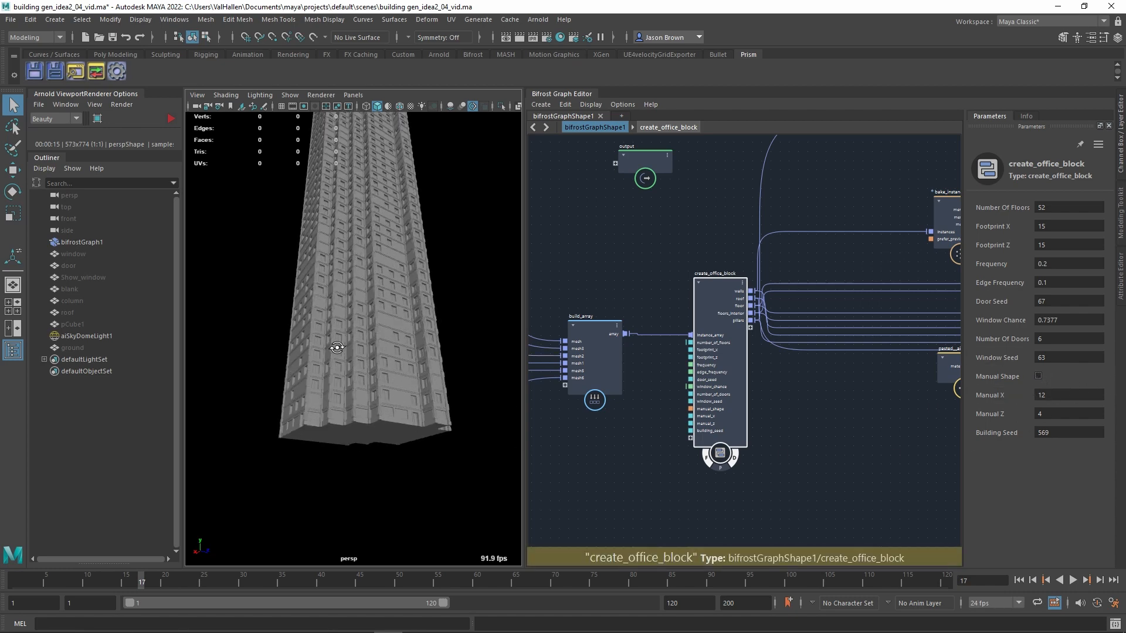
Step: Set Building Seed of create_office_block to 1054 while checking the footprint from above and the tower from the side
{"action": "left_click_drag", "start_coordinate": [336, 347], "coordinate": [394, 388], "text": "alt"}
{"action": "right_click_drag", "start_coordinate": [394, 388], "coordinate": [329, 333], "text": "alt"}
{"action": "middle_click_drag", "start_coordinate": [329, 333], "coordinate": [336, 460], "text": "alt"}
{"action": "right_click_drag", "start_coordinate": [351, 459], "coordinate": [412, 461], "text": "alt"}
{"action": "middle_click_drag", "start_coordinate": [412, 461], "coordinate": [409, 407], "text": "alt"}
{"action": "left_click_drag", "start_coordinate": [410, 406], "coordinate": [403, 460], "text": "alt"}
{"action": "middle_click_drag", "start_coordinate": [403, 460], "coordinate": [398, 372], "text": "alt"}
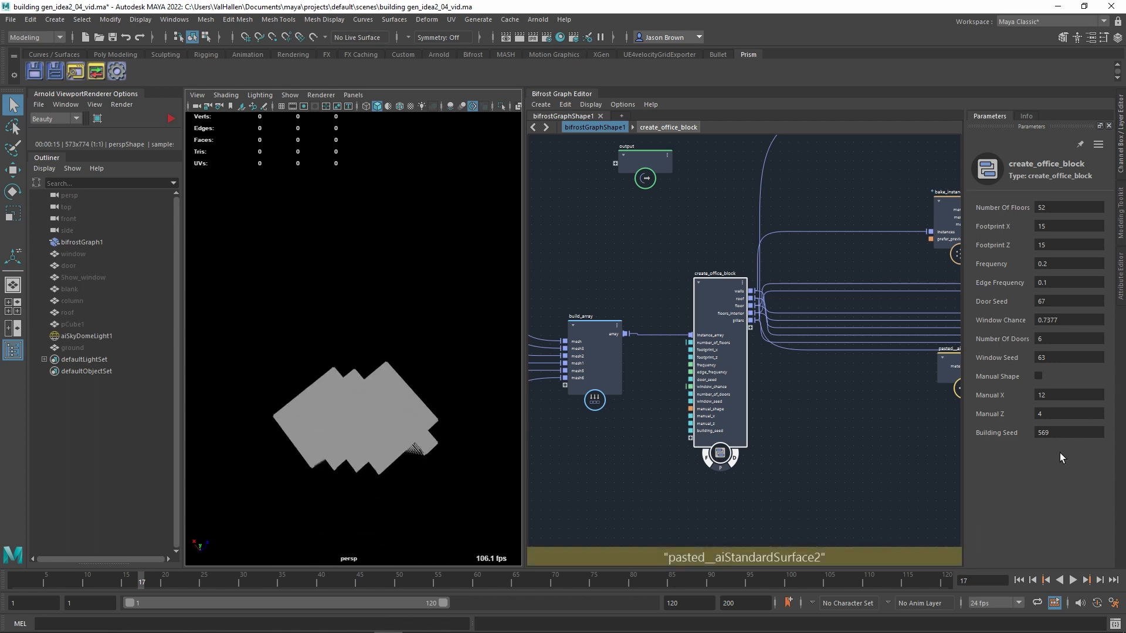
{"action": "left_click_drag", "start_coordinate": [1072, 443], "coordinate": [1103, 444]}
{"action": "left_click_drag", "start_coordinate": [465, 459], "coordinate": [437, 384], "text": "alt"}
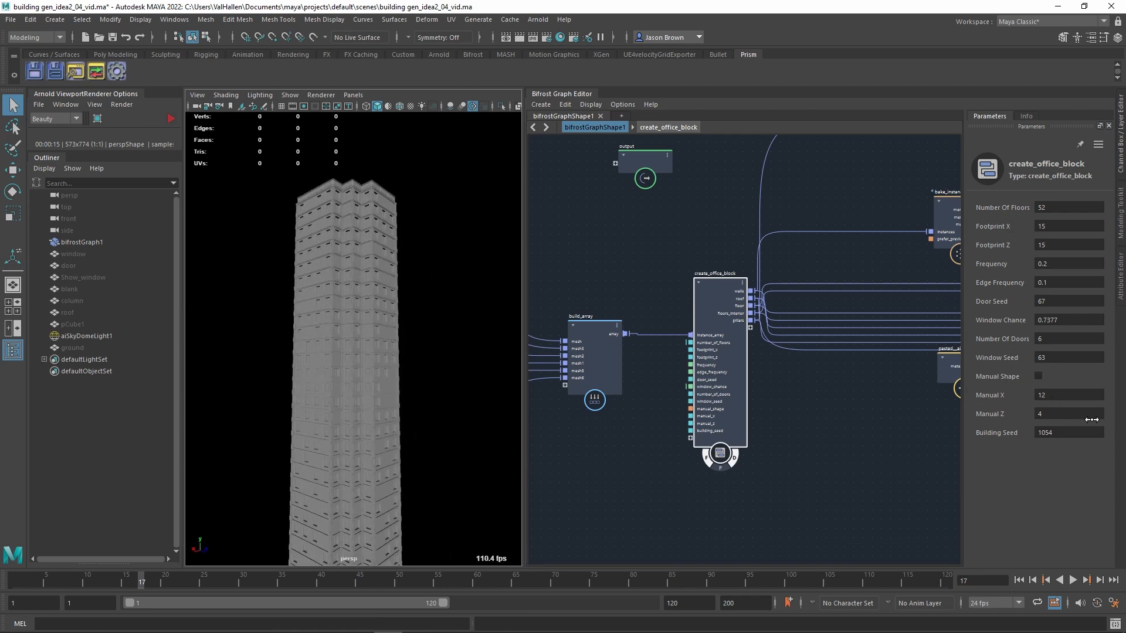
Step: Set Window Chance to 1 and Number Of Floors to 10 on create_office_block, and frame the shortened building
{"action": "left_click", "coordinate": [1076, 319]}
{"action": "type", "text": "10"}
{"action": "key", "text": "Return"}
{"action": "left_click", "coordinate": [364, 381]}
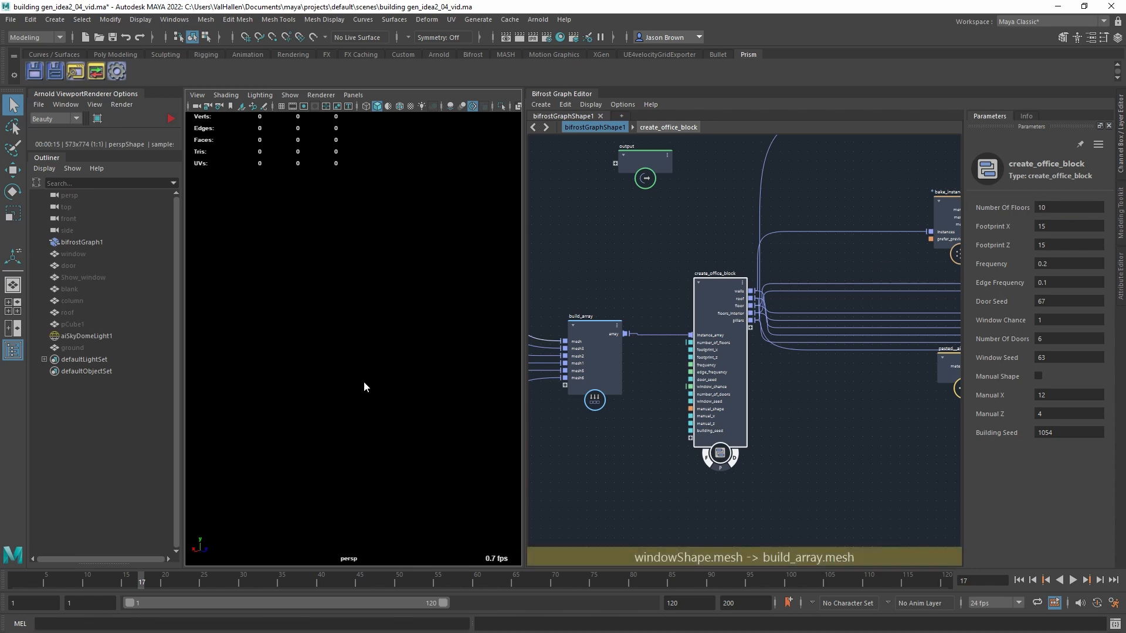
{"action": "key", "text": "f"}
Step: Set Number Of Doors of create_office_block to 4 with the whole building seen from its corner
{"action": "left_click_drag", "start_coordinate": [372, 375], "coordinate": [374, 344], "text": "alt"}
{"action": "right_click_drag", "start_coordinate": [374, 343], "coordinate": [432, 348], "text": "alt"}
{"action": "left_click_drag", "start_coordinate": [432, 349], "coordinate": [427, 339], "text": "alt"}
{"action": "right_click_drag", "start_coordinate": [427, 339], "coordinate": [400, 338], "text": "alt"}
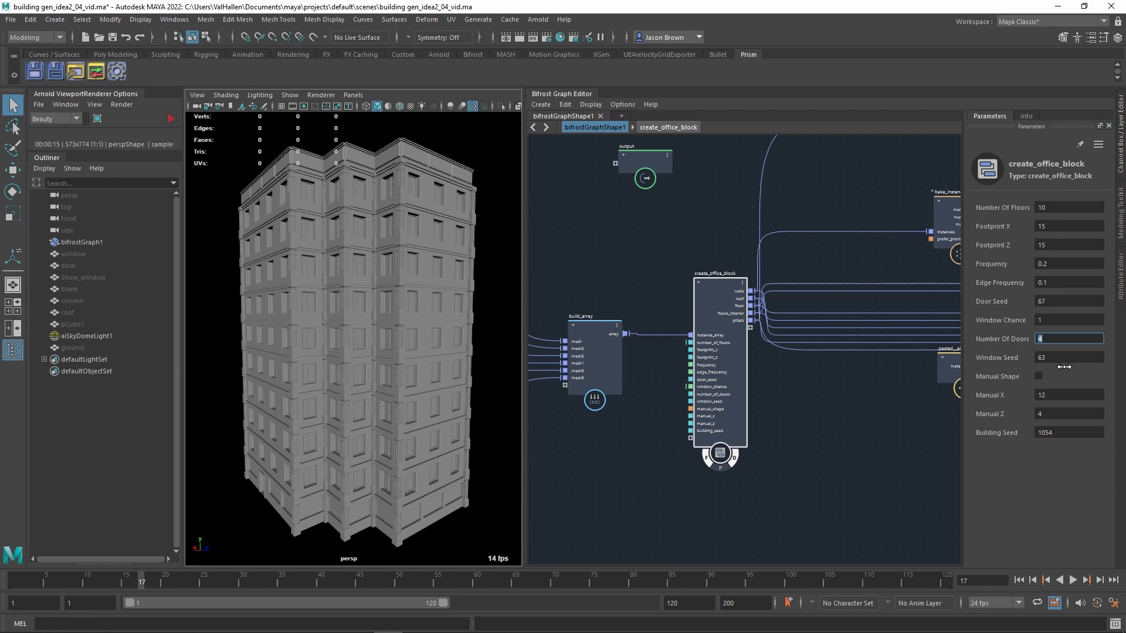
Step: Review the mesh inputs of the build_array node and reselect create_office_block
{"action": "scroll", "coordinate": [816, 374], "scroll_direction": "up", "scroll_amount": 2}
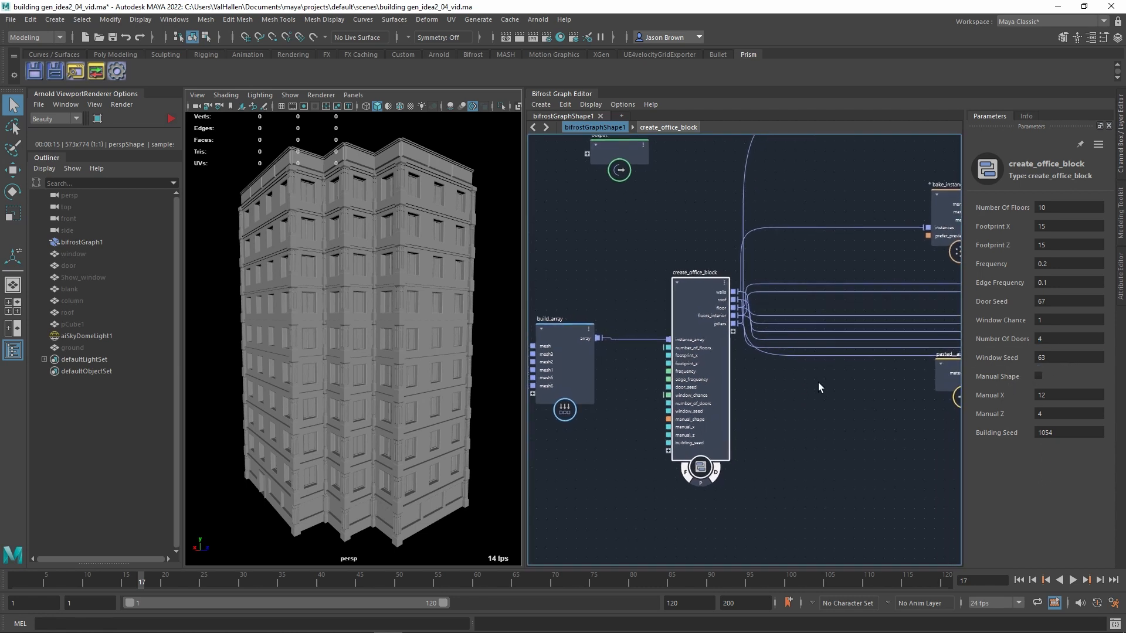
{"action": "middle_click_drag", "start_coordinate": [620, 306], "coordinate": [637, 310], "text": "alt"}
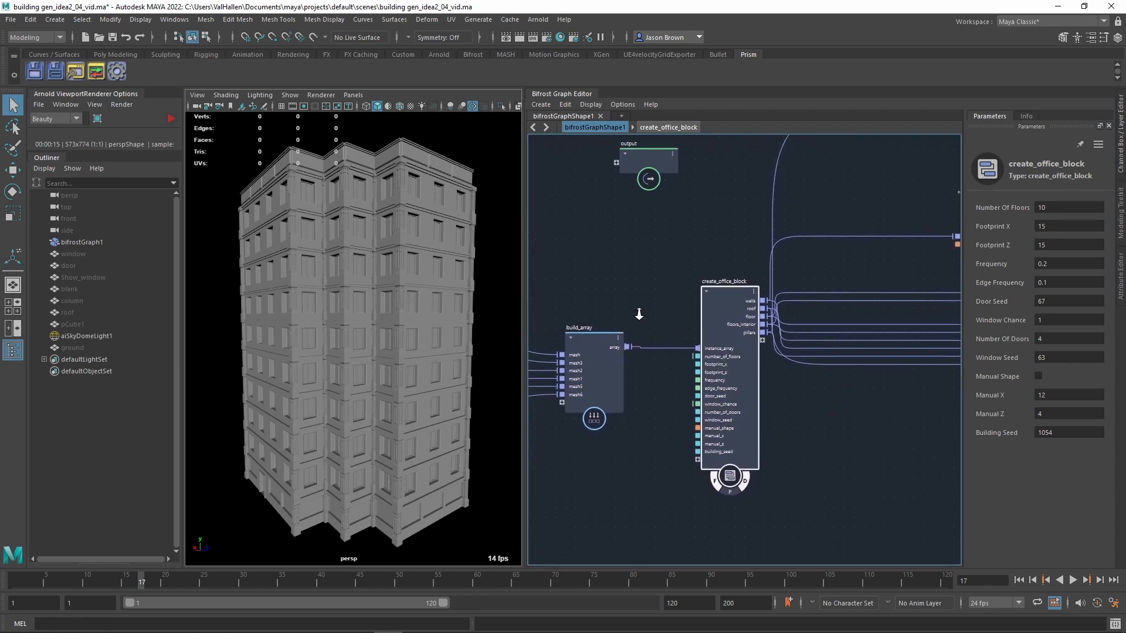
{"action": "left_click_drag", "start_coordinate": [606, 340], "coordinate": [602, 339]}
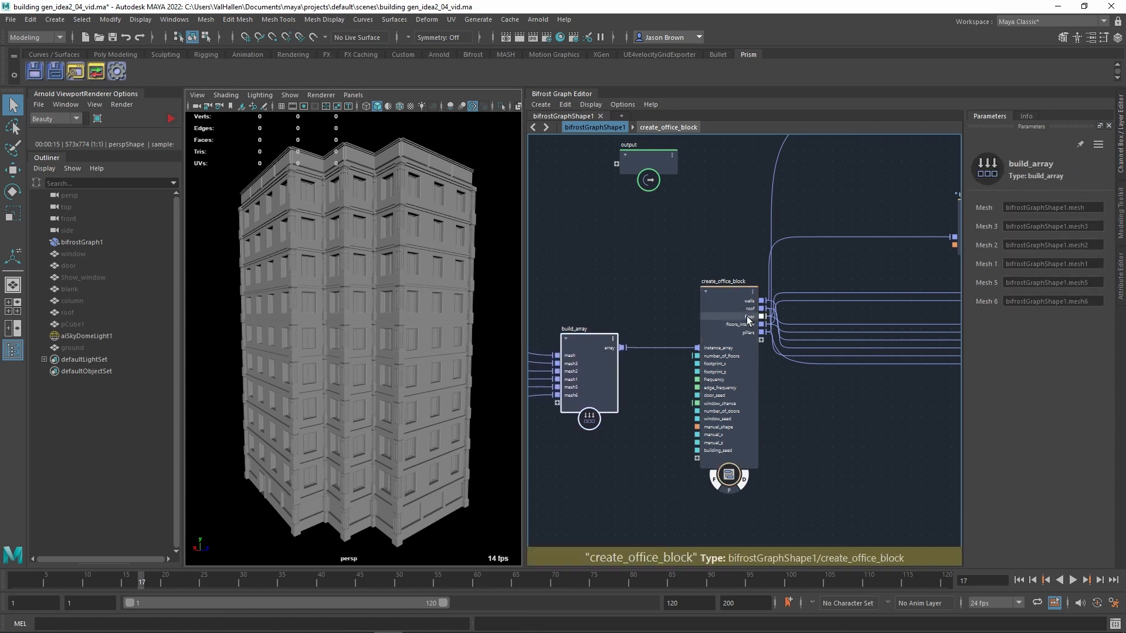
{"action": "left_click", "coordinate": [745, 316]}
Step: Try scaling bifrostGraph1 uniformly to about 0.66, and undo the scaling
{"action": "left_click", "coordinate": [82, 244]}
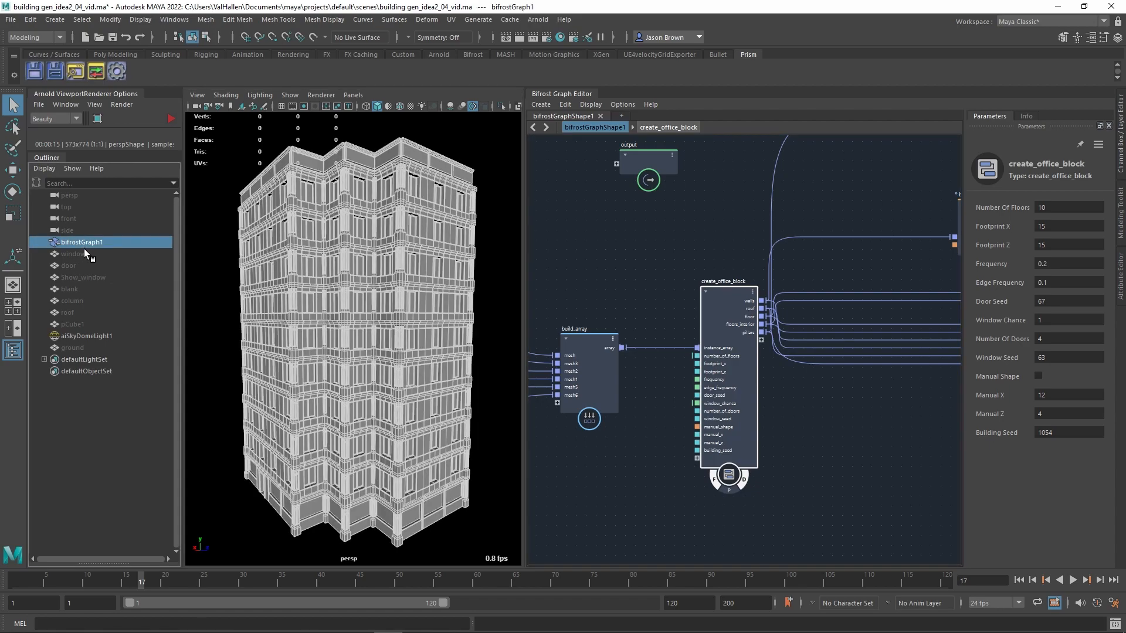
{"action": "key", "text": "r"}
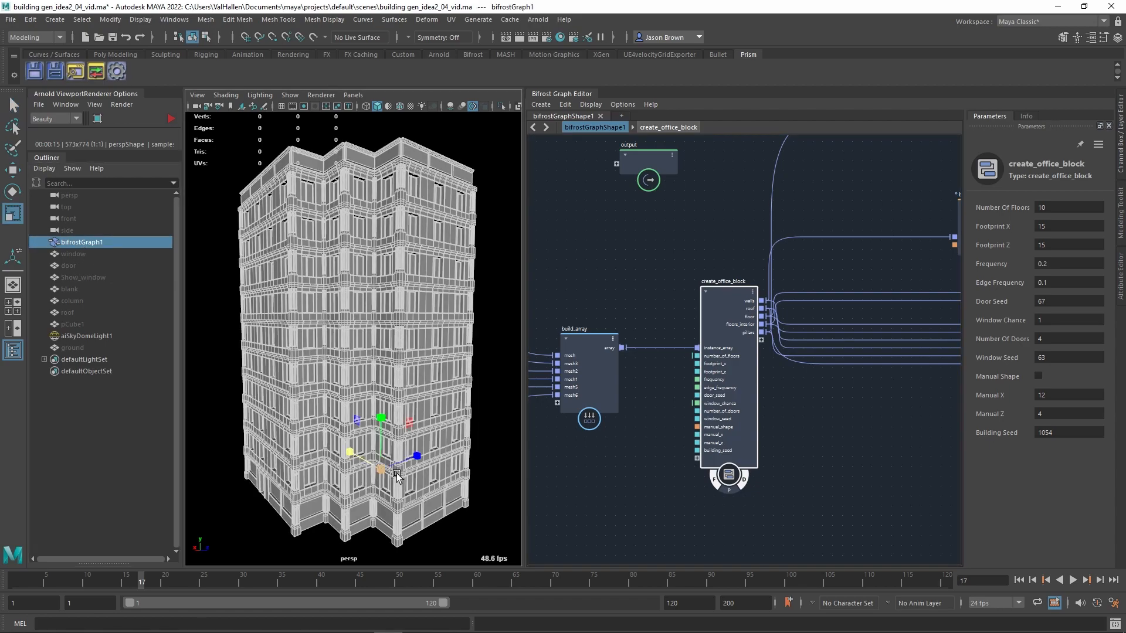
{"action": "left_click_drag", "start_coordinate": [395, 474], "coordinate": [312, 421]}
{"action": "key", "text": "ctrl+z"}
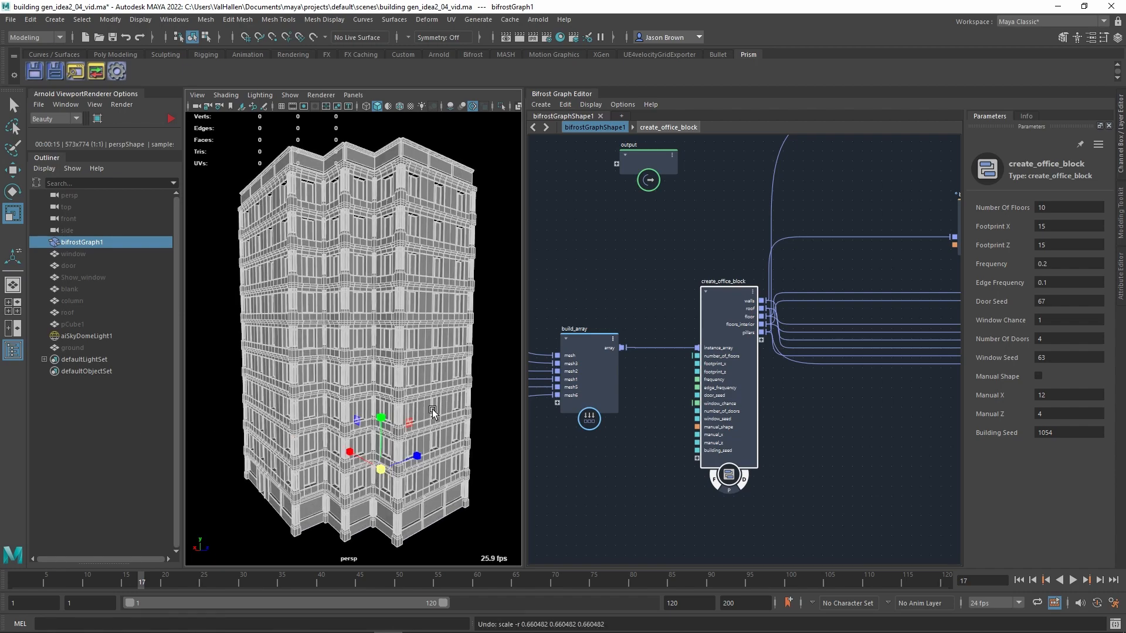
Step: Try rotating bifrostGraph1 about 45 degrees around its vertical axis, and undo the rotation
{"action": "key", "text": "e"}
{"action": "scroll", "coordinate": [440, 486], "scroll_direction": "up", "scroll_amount": 3}
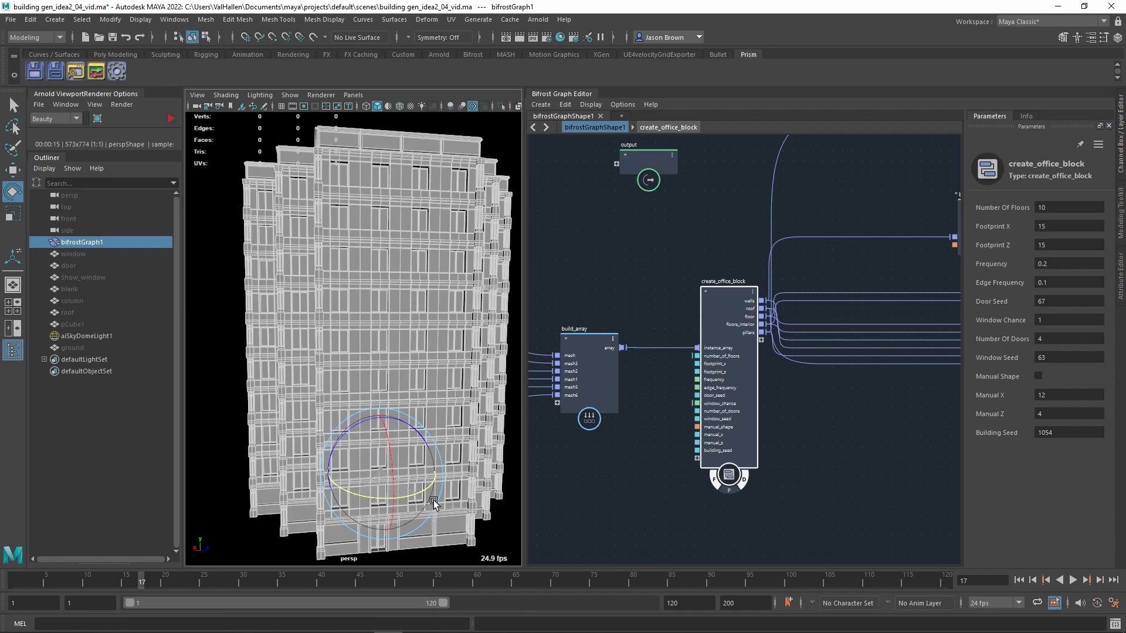
{"action": "left_click_drag", "start_coordinate": [441, 498], "coordinate": [410, 500]}
{"action": "key", "text": "ctrl+z"}
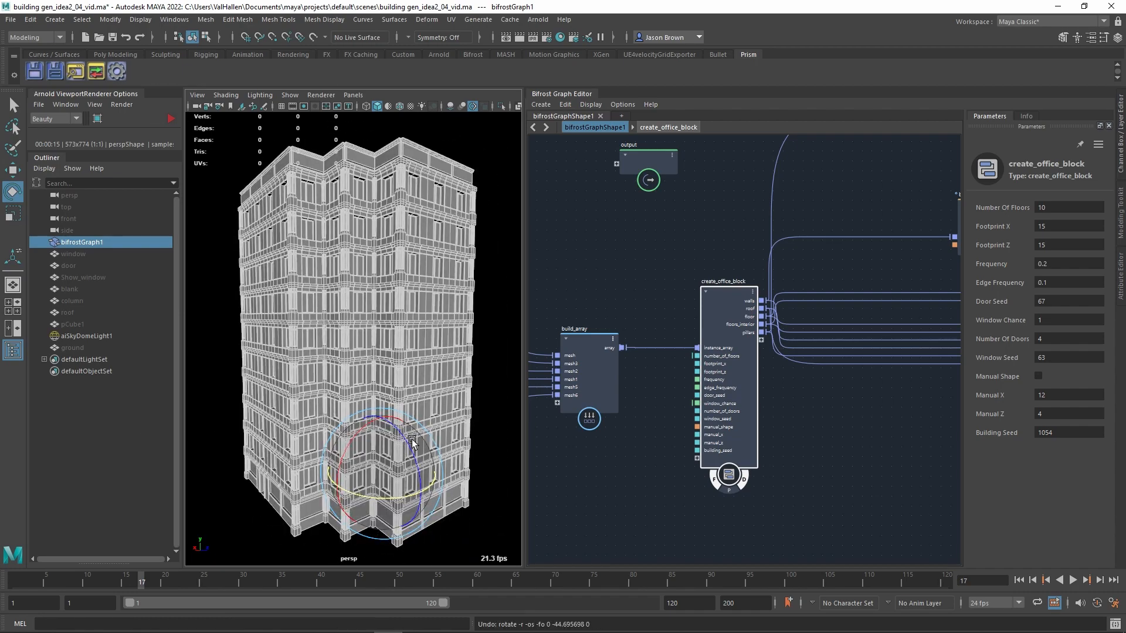
Step: Deselect the building, open the create_office_block compound, and fit its entire internal node network in view
{"action": "left_click", "coordinate": [512, 262]}
{"action": "left_click_drag", "start_coordinate": [436, 314], "coordinate": [490, 323], "text": "alt"}
{"action": "double_click", "coordinate": [726, 302]}
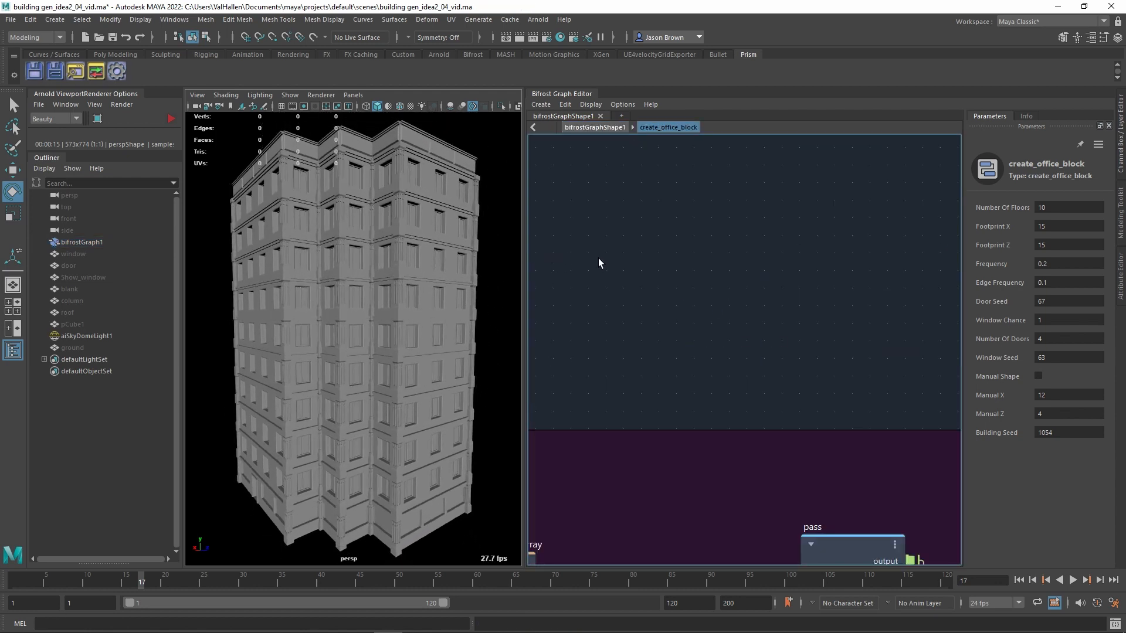
{"action": "key", "text": "a"}
{"action": "middle_click_drag", "start_coordinate": [700, 288], "coordinate": [736, 261], "text": "alt"}
{"action": "right_click_drag", "start_coordinate": [734, 264], "coordinate": [674, 265], "text": "alt"}
{"action": "middle_click_drag", "start_coordinate": [674, 266], "coordinate": [659, 274], "text": "alt"}
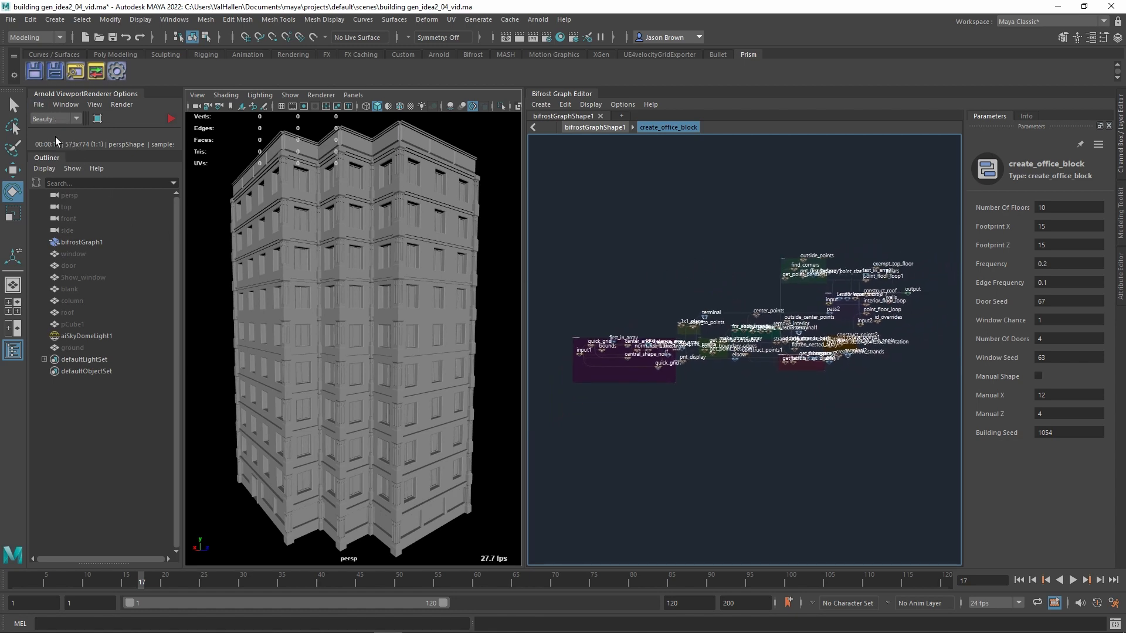
Step: Collapse the Outliner and Arnold renderer options to free workspace, and bring the purple group from input1 to quick_grid1 into view
{"action": "left_click", "coordinate": [50, 158]}
{"action": "left_click", "coordinate": [57, 97]}
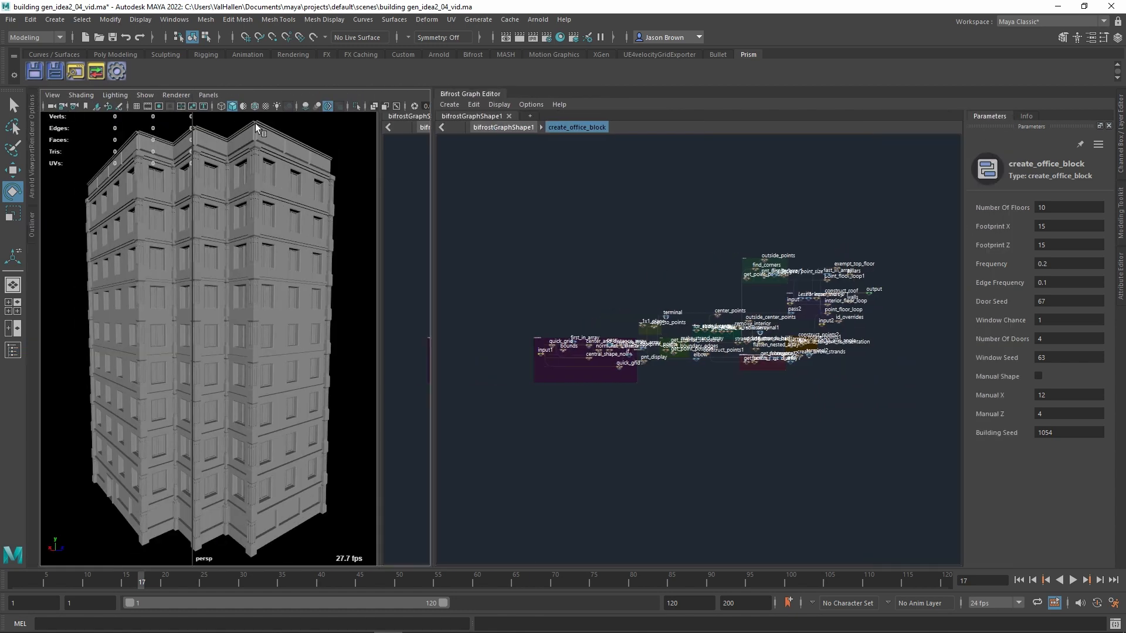
{"action": "mouse_move", "coordinate": [296, 214]}
{"action": "right_mouse_down", "text": "alt"}
{"action": "mouse_move", "coordinate": [264, 209]}
{"action": "mouse_move", "coordinate": [285, 225]}
{"action": "right_mouse_up", "text": "alt"}
{"action": "middle_click_drag", "start_coordinate": [543, 384], "coordinate": [681, 406], "text": "alt"}
{"action": "scroll", "coordinate": [681, 407], "scroll_direction": "up", "scroll_amount": 6}
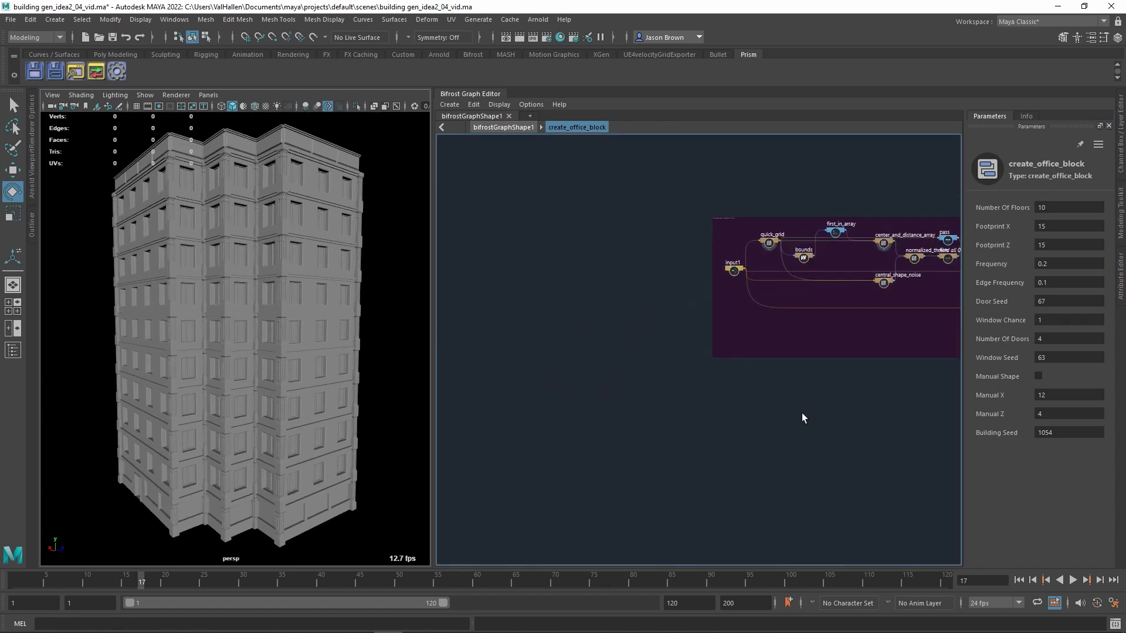
{"action": "middle_click_drag", "start_coordinate": [831, 447], "coordinate": [775, 480], "text": "alt"}
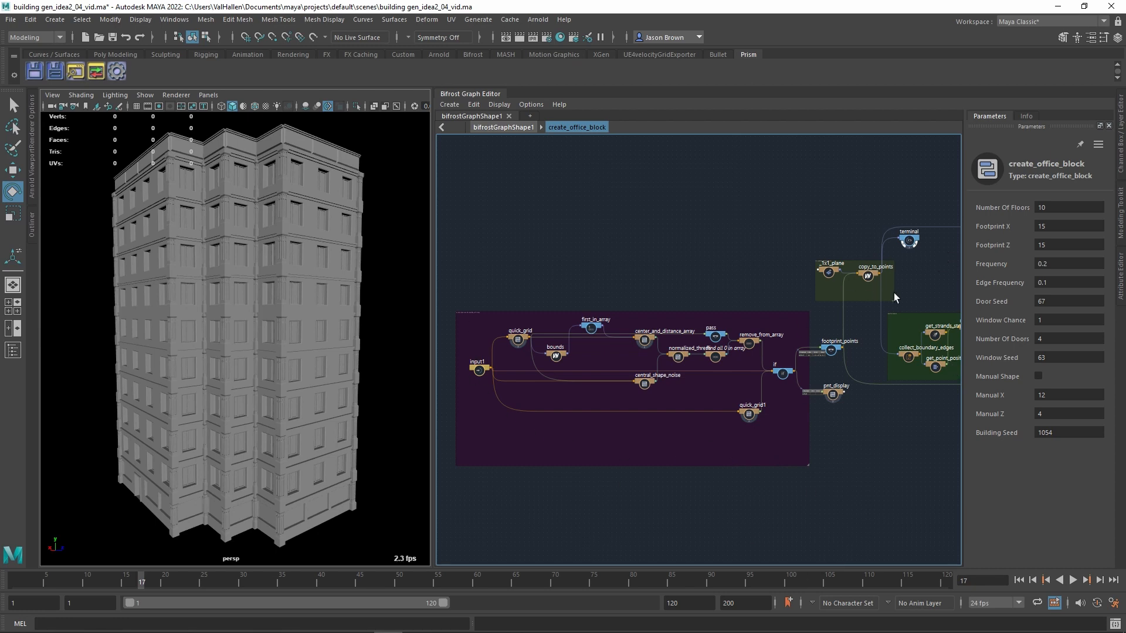
Step: Examine the floor plan construction group from input1 to quick_grid1, and bring up the quick_grid node's parameters
{"action": "middle_click_drag", "start_coordinate": [880, 448], "coordinate": [988, 424], "text": "alt"}
{"action": "scroll", "coordinate": [839, 444], "scroll_direction": "up", "scroll_amount": 1}
{"action": "middle_click_drag", "start_coordinate": [877, 421], "coordinate": [765, 414], "text": "alt"}
{"action": "right_click_drag", "start_coordinate": [758, 414], "coordinate": [797, 415], "text": "alt"}
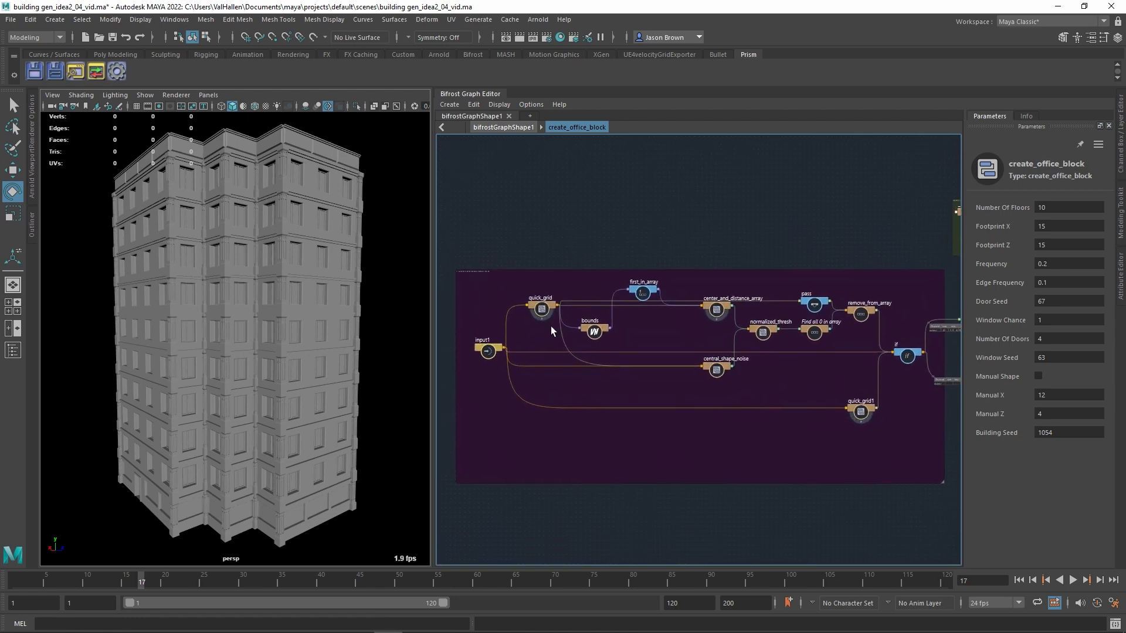
{"action": "left_click", "coordinate": [867, 416]}
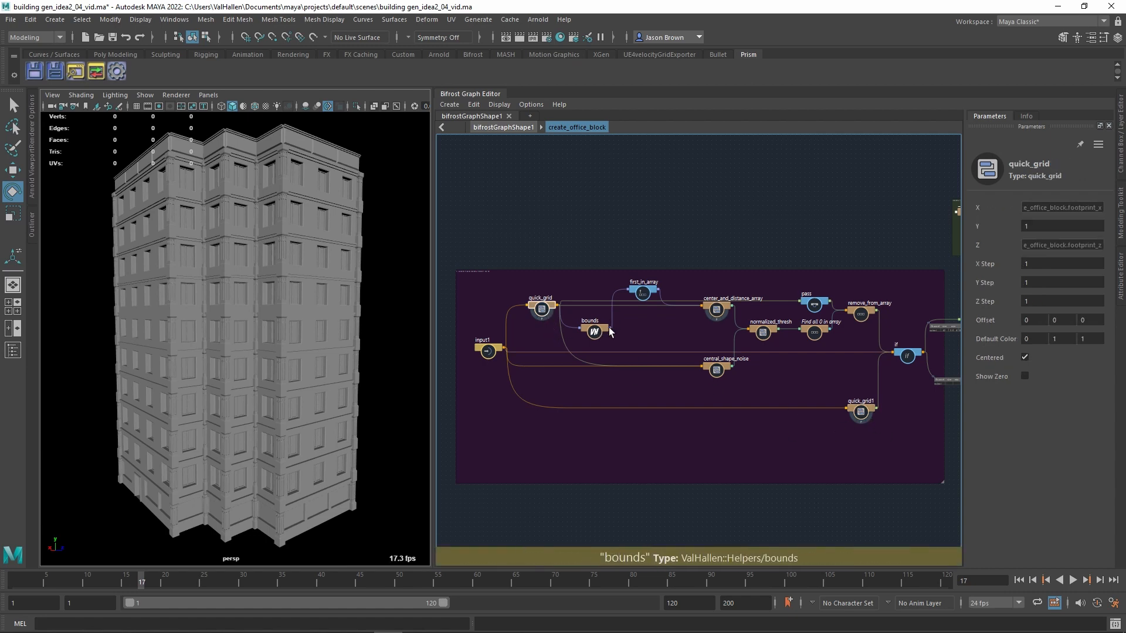
{"action": "middle_click_drag", "start_coordinate": [595, 366], "coordinate": [587, 284]}
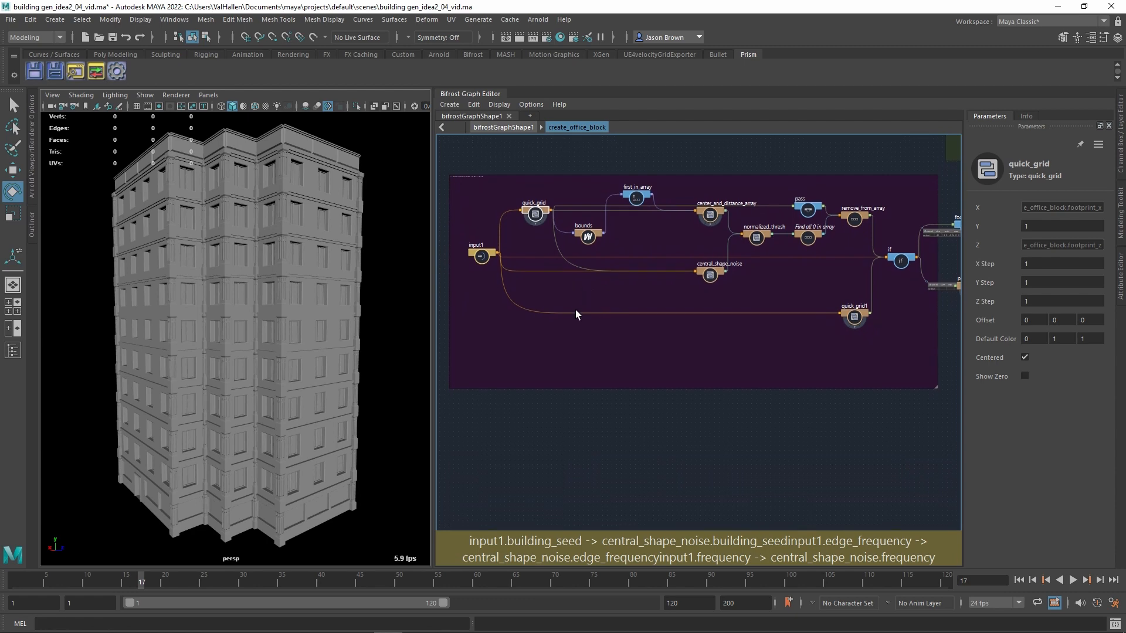
Step: Return to the top-level graph, turn off the proxy output of floors_display, and show the ground grid in the viewport
{"action": "key", "text": "BackSpace"}
{"action": "middle_click_drag", "start_coordinate": [835, 447], "coordinate": [586, 450]}
{"action": "middle_click_drag", "start_coordinate": [891, 462], "coordinate": [724, 463]}
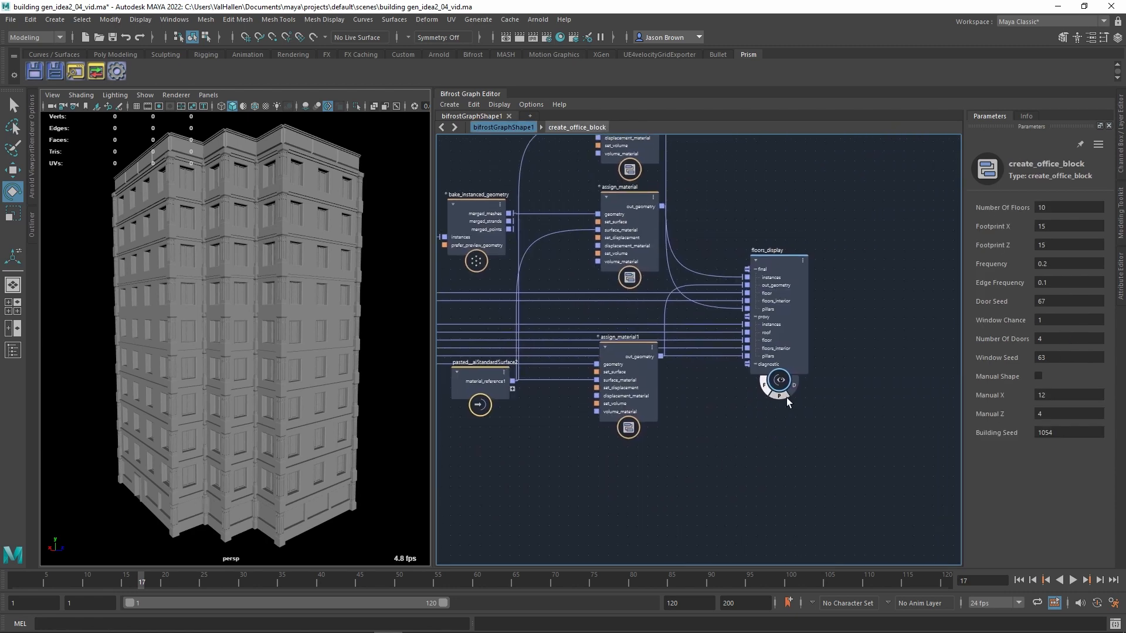
{"action": "left_click", "coordinate": [785, 397]}
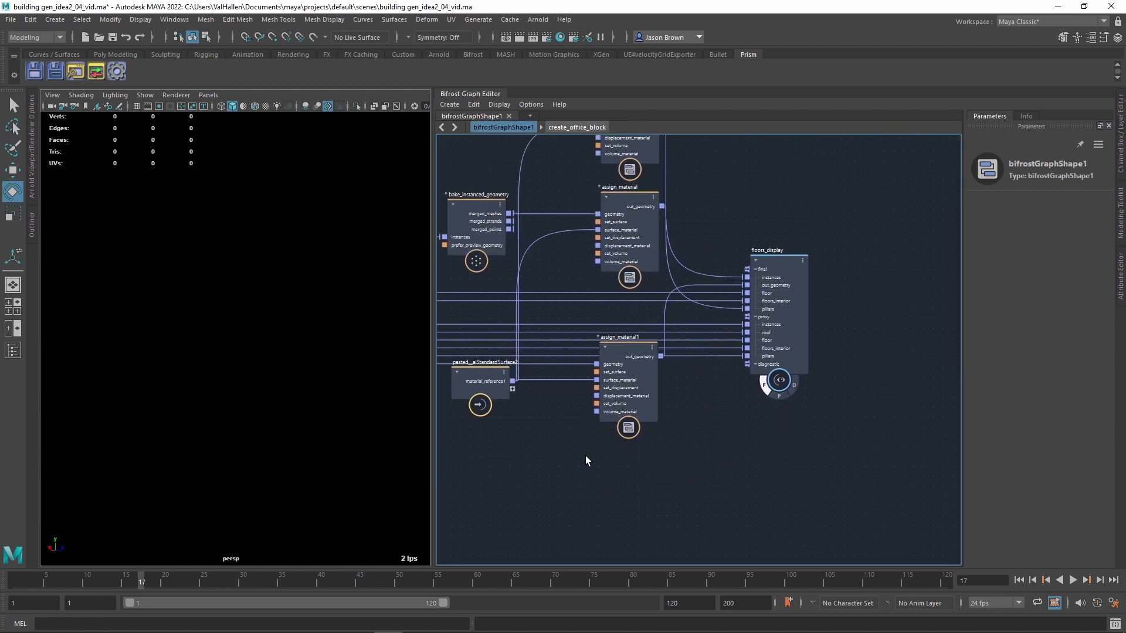
{"action": "middle_click_drag", "start_coordinate": [582, 457], "coordinate": [761, 452]}
{"action": "middle_click_drag", "start_coordinate": [558, 469], "coordinate": [775, 463]}
{"action": "left_click", "coordinate": [137, 106]}
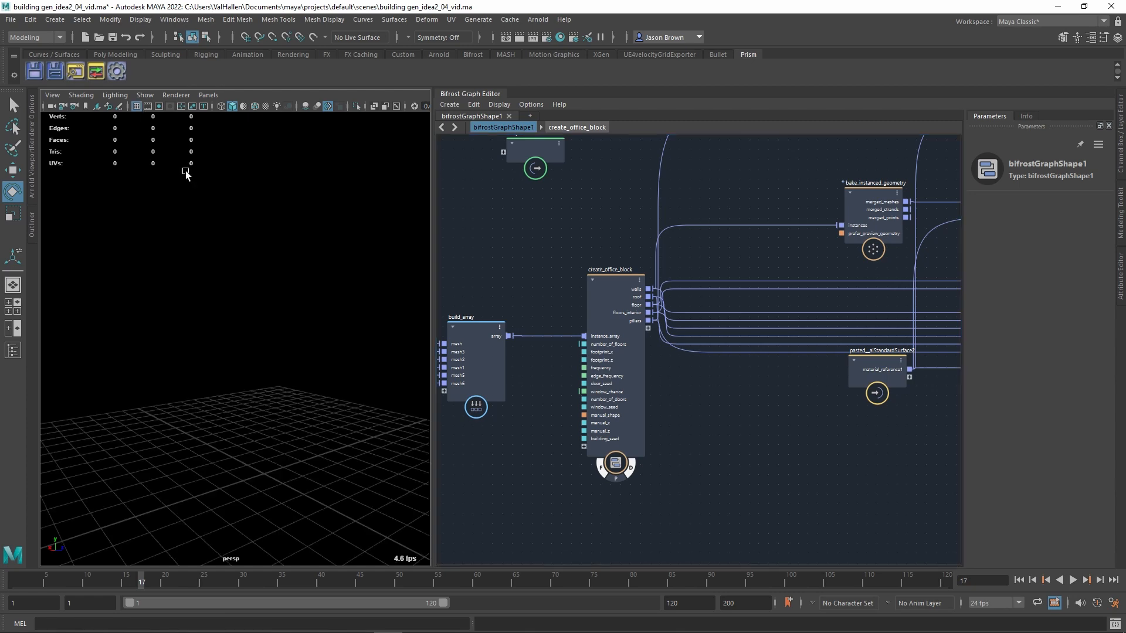
{"action": "left_click_drag", "start_coordinate": [320, 329], "coordinate": [274, 253], "text": "alt"}
{"action": "scroll", "coordinate": [274, 253], "scroll_direction": "up", "scroll_amount": 1}
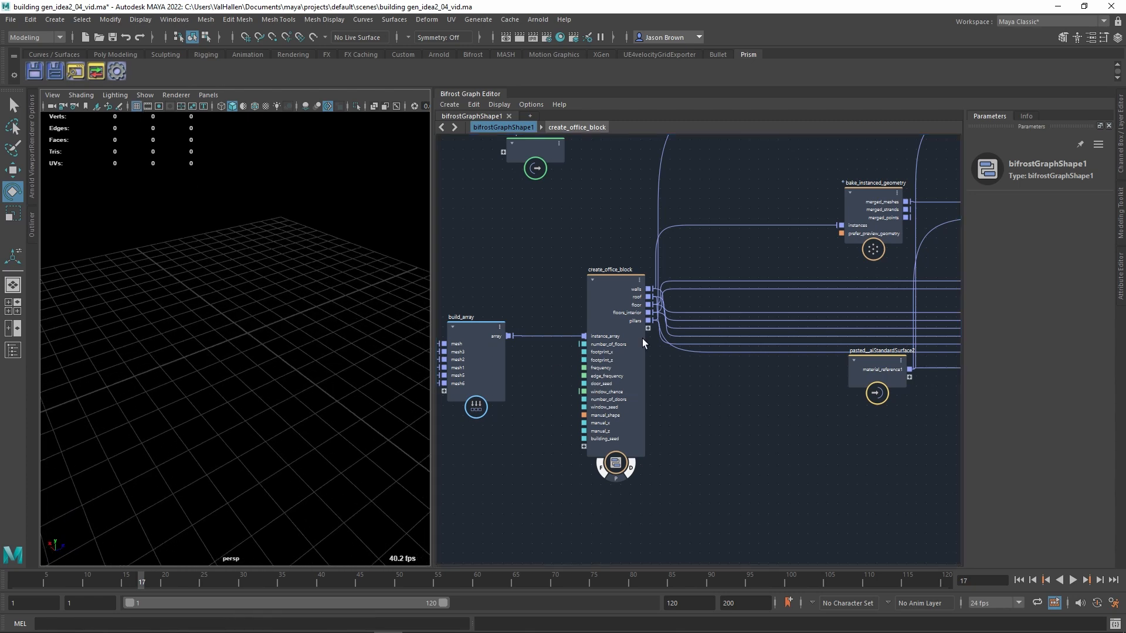
Step: Enable the proxy output on quick_grid inside create_office_block and on the create_office_block node itself in the parent graph
{"action": "double_click", "coordinate": [626, 290]}
{"action": "key", "text": "a"}
{"action": "middle_click_drag", "start_coordinate": [575, 297], "coordinate": [778, 241]}
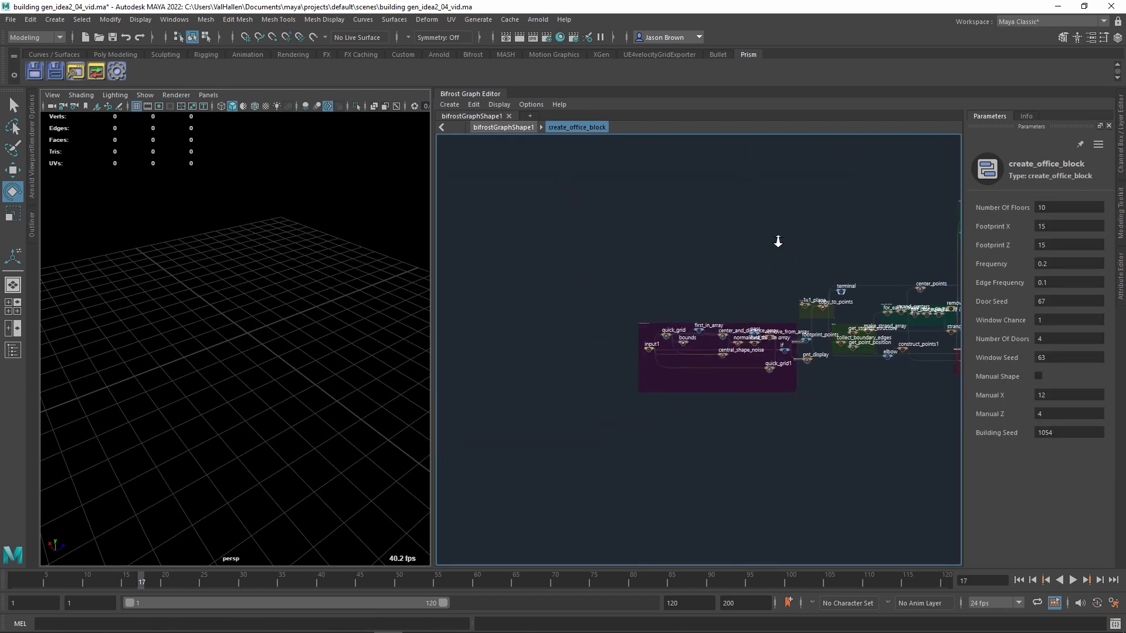
{"action": "scroll", "coordinate": [778, 241], "scroll_direction": "up", "scroll_amount": 5}
{"action": "middle_click_drag", "start_coordinate": [762, 193], "coordinate": [752, 193]}
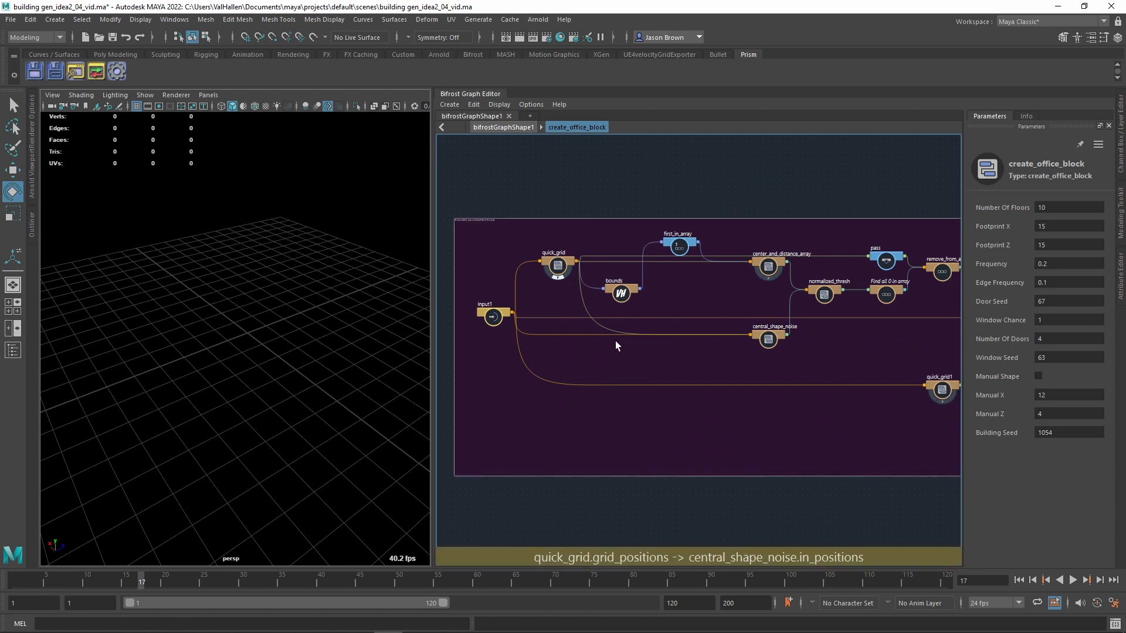
{"action": "mouse_move", "coordinate": [340, 366]}
{"action": "left_mouse_down", "text": "alt"}
{"action": "mouse_move", "coordinate": [364, 362]}
{"action": "mouse_move", "coordinate": [326, 353]}
{"action": "left_mouse_up", "text": "alt"}
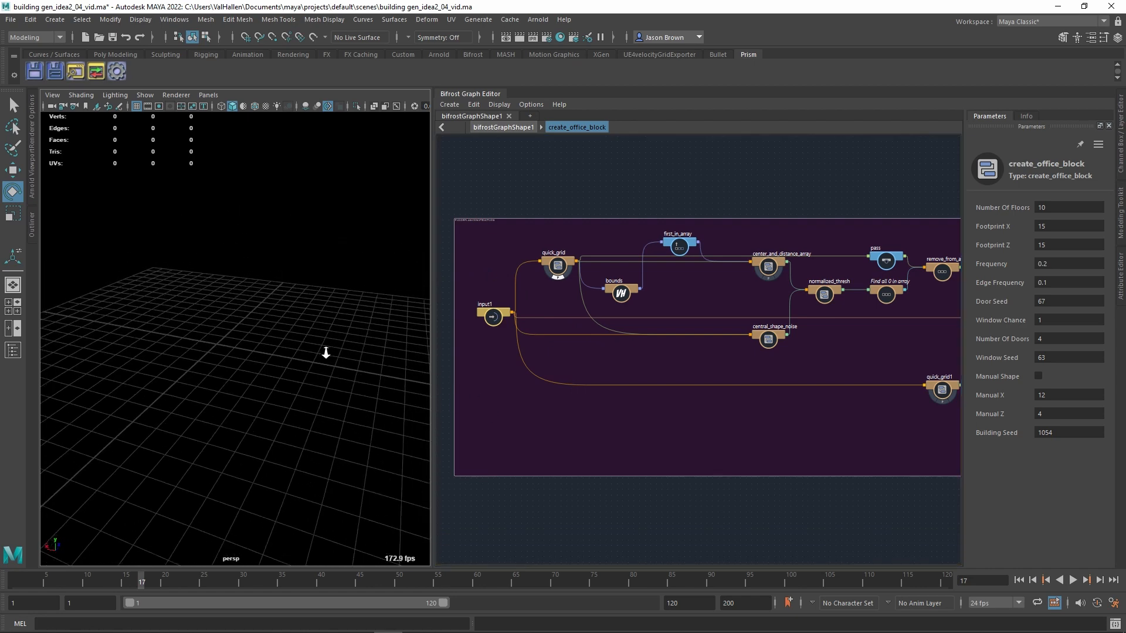
{"action": "double_click", "coordinate": [785, 449]}
{"action": "left_click", "coordinate": [706, 449]}
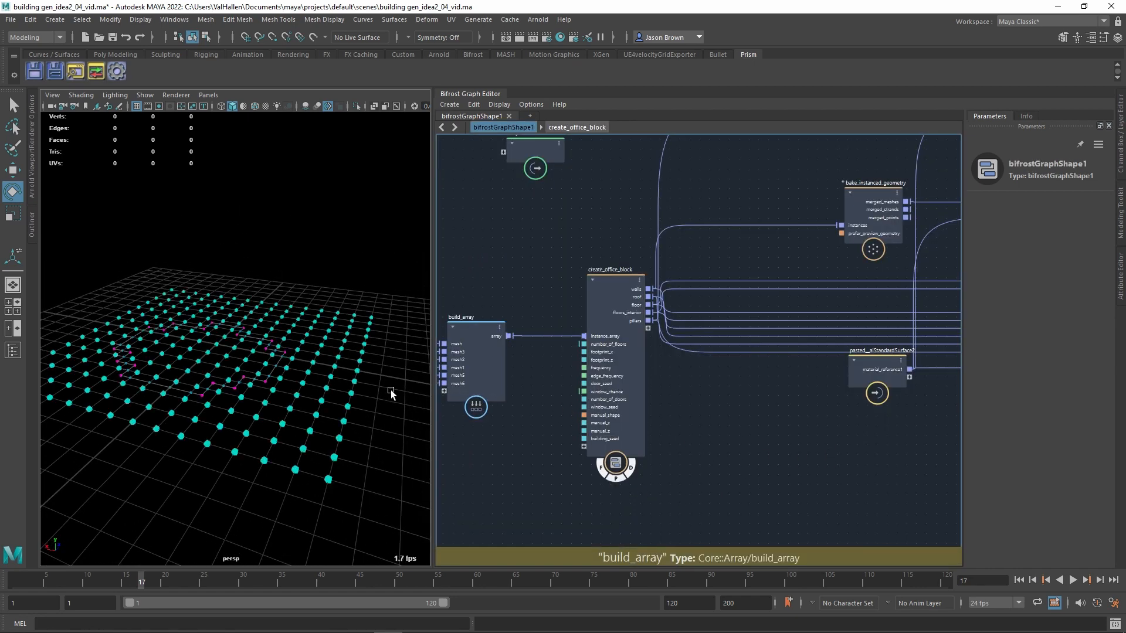
Step: Reopen create_office_block with only the quick_grid points displayed, and frame the selected quick_grid node
{"action": "middle_click_drag", "start_coordinate": [732, 275], "coordinate": [975, 211], "text": "alt"}
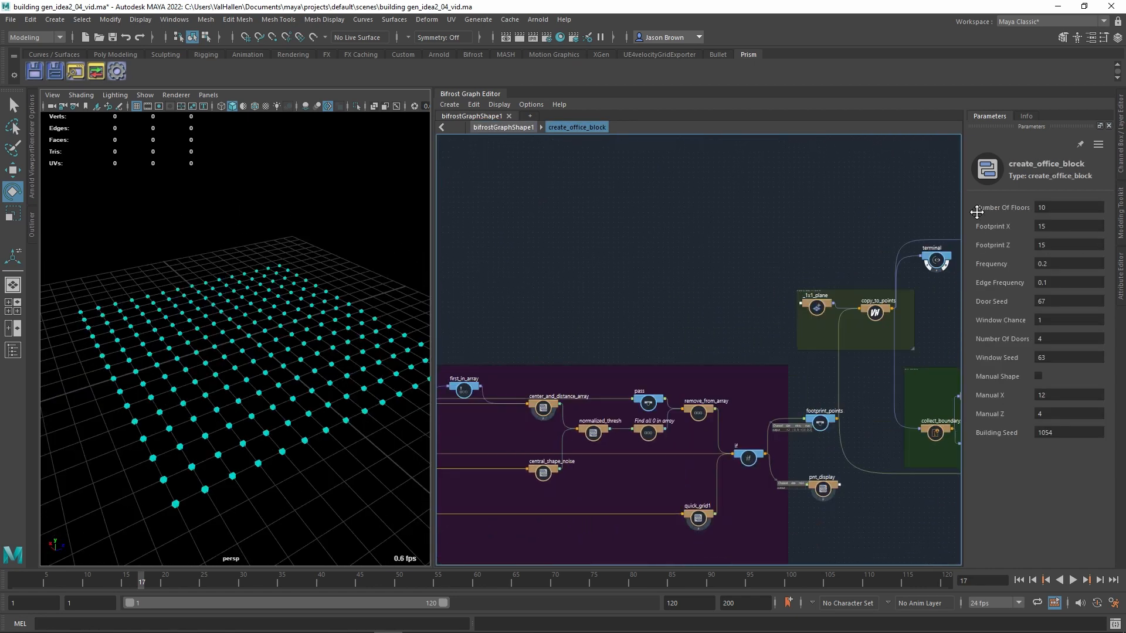
{"action": "middle_click_drag", "start_coordinate": [469, 391], "coordinate": [794, 312], "text": "alt"}
{"action": "left_click_drag", "start_coordinate": [283, 342], "coordinate": [371, 355], "text": "alt"}
{"action": "left_click", "coordinate": [671, 337]}
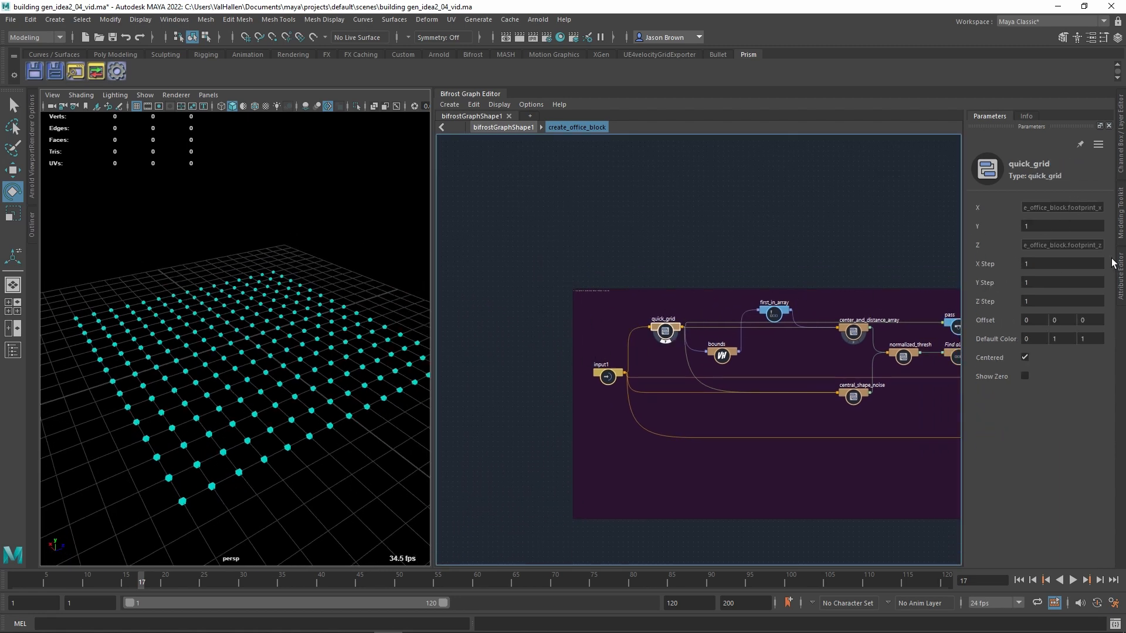
{"action": "key", "text": "f"}
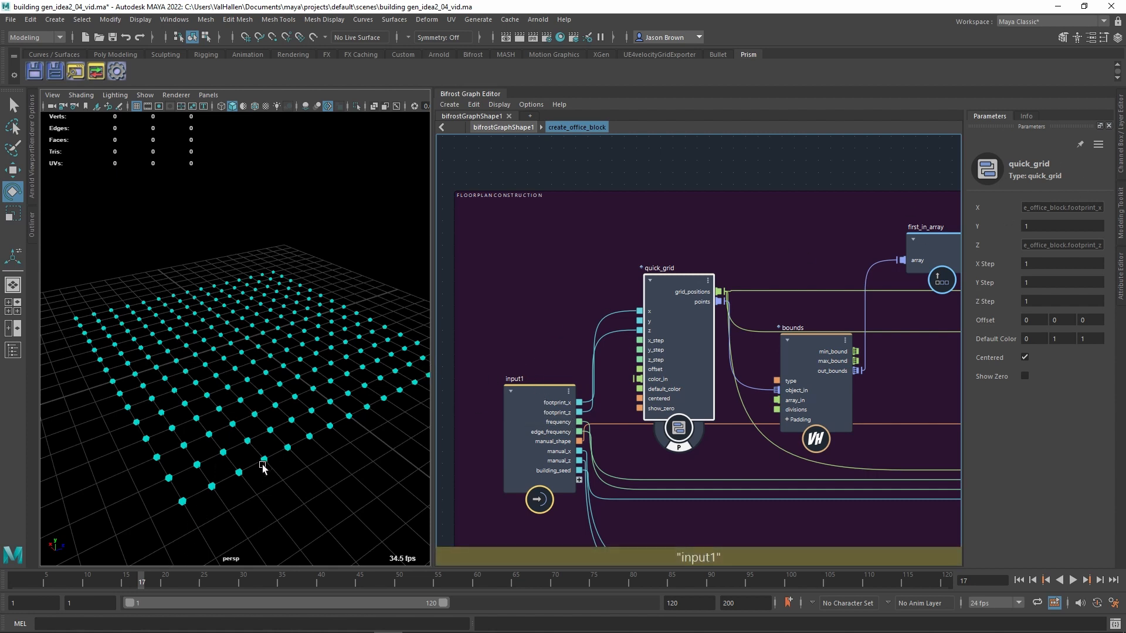
Step: Try raising quick_grid's Y offset to about 0.18, and undo the change
{"action": "left_click_drag", "start_coordinate": [350, 322], "coordinate": [337, 377], "text": "alt"}
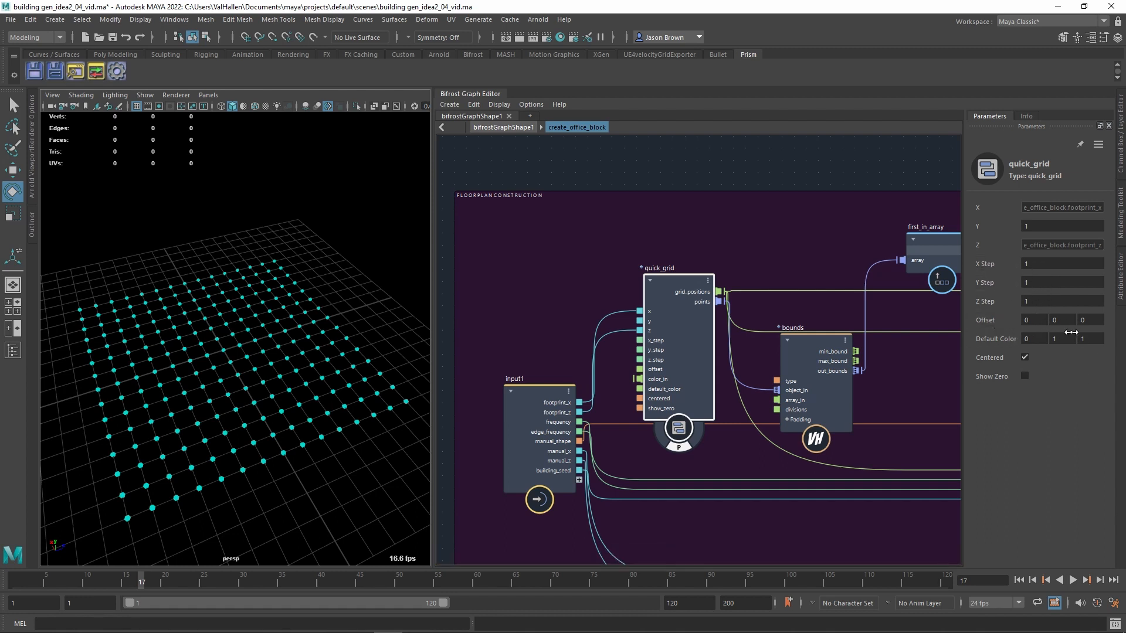
{"action": "mouse_move", "coordinate": [1063, 320]}
{"action": "left_mouse_down"}
{"action": "mouse_move", "coordinate": [1100, 321]}
{"action": "mouse_move", "coordinate": [1054, 323]}
{"action": "left_mouse_up"}
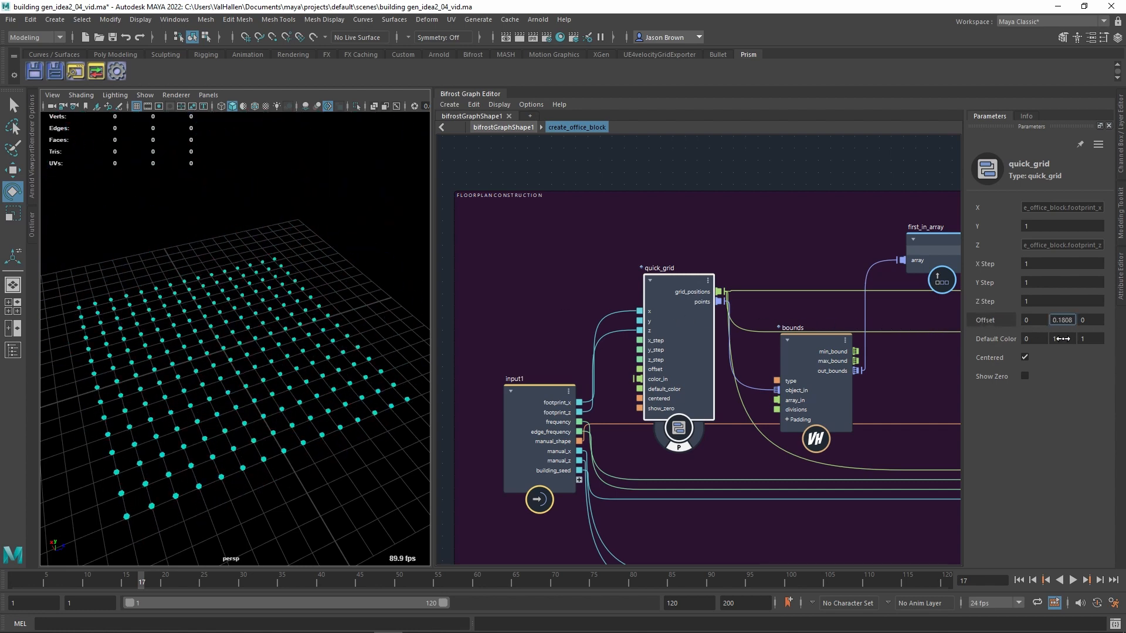
{"action": "key", "text": "ctrl+z"}
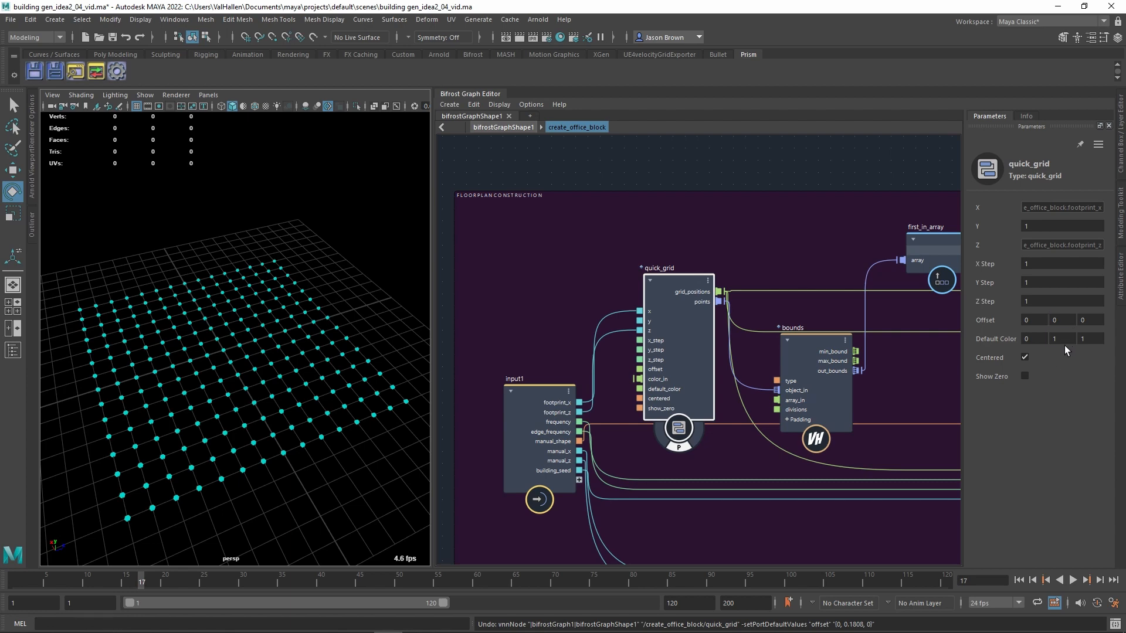
Step: Try magenta (1, 0, 1) as quick_grid's default color
{"action": "type", "text": "0"}
{"action": "key", "text": "shift+Tab"}
{"action": "type", "text": "1"}
{"action": "key", "text": "Return"}
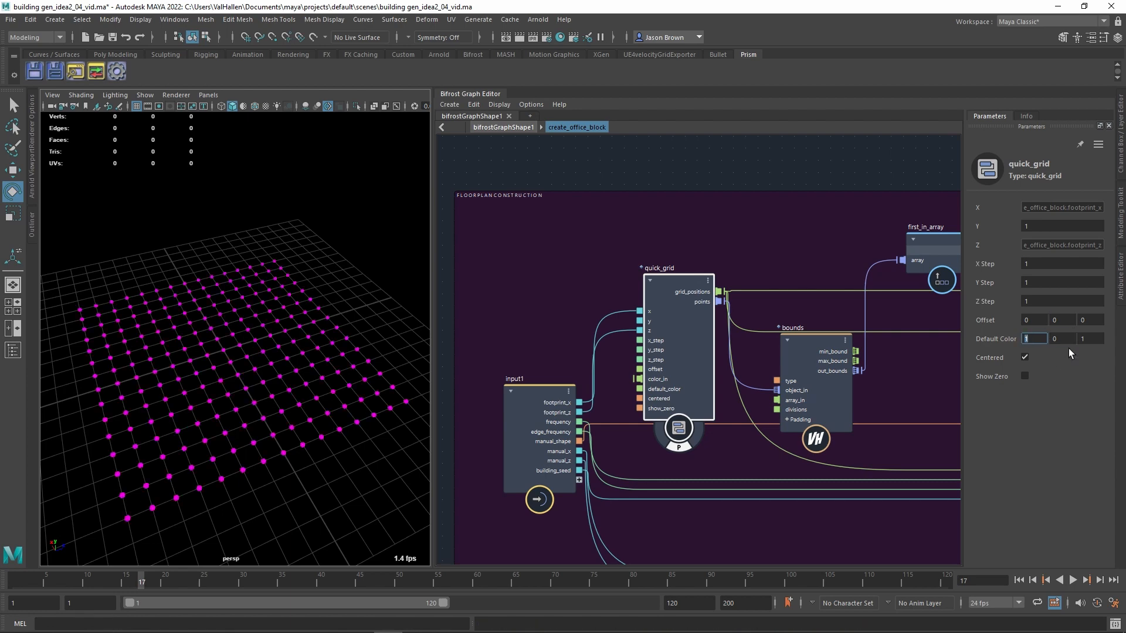
Step: Set quick_grid's default color to a light blue of 0, 0.4, 1
{"action": "type", "text": "0"}
{"action": "key", "text": "Tab"}
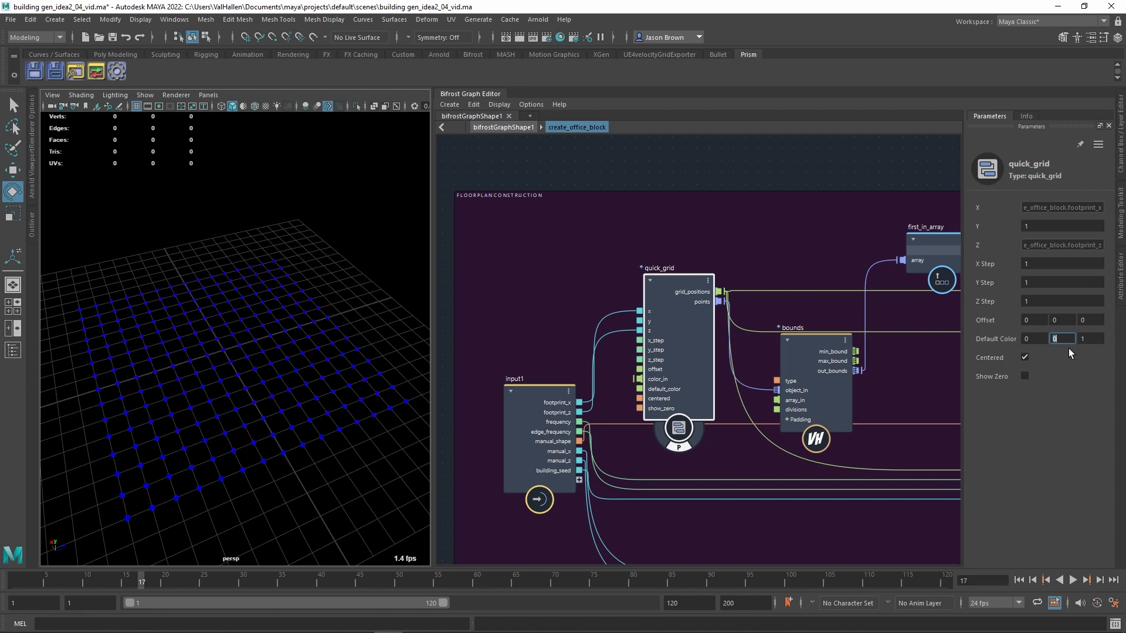
{"action": "type", "text": "0.4"}
{"action": "key", "text": "Return"}
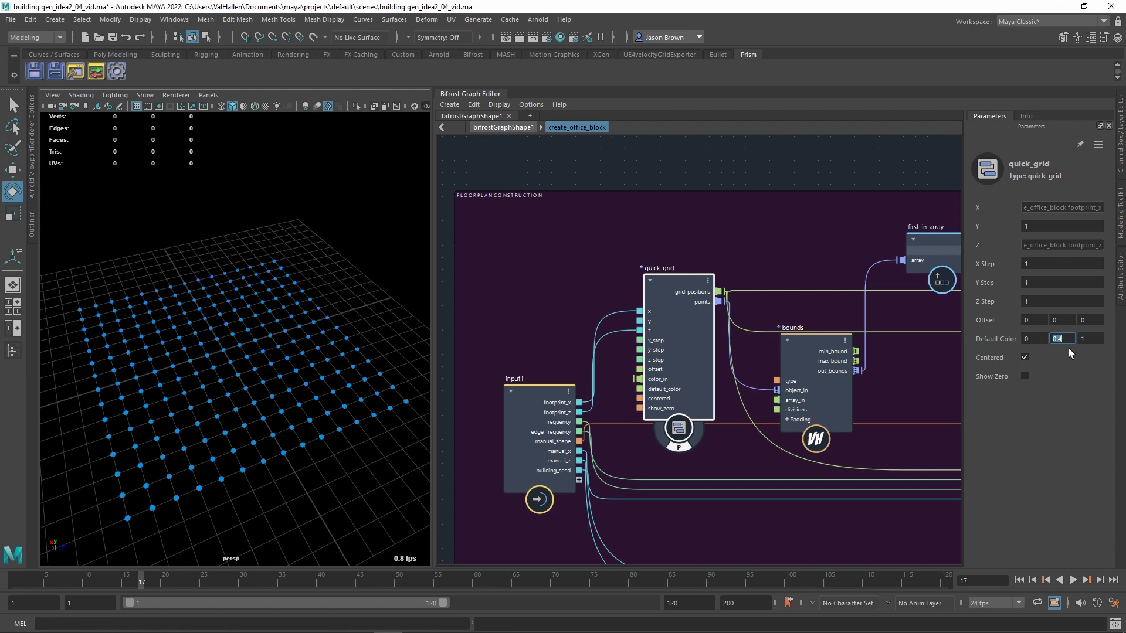
Step: Try toggling quick_grid's Centered and Show Zero options, and restore both to their original states
{"action": "left_click", "coordinate": [1028, 362]}
{"action": "left_click", "coordinate": [1029, 362]}
{"action": "left_click", "coordinate": [1029, 378]}
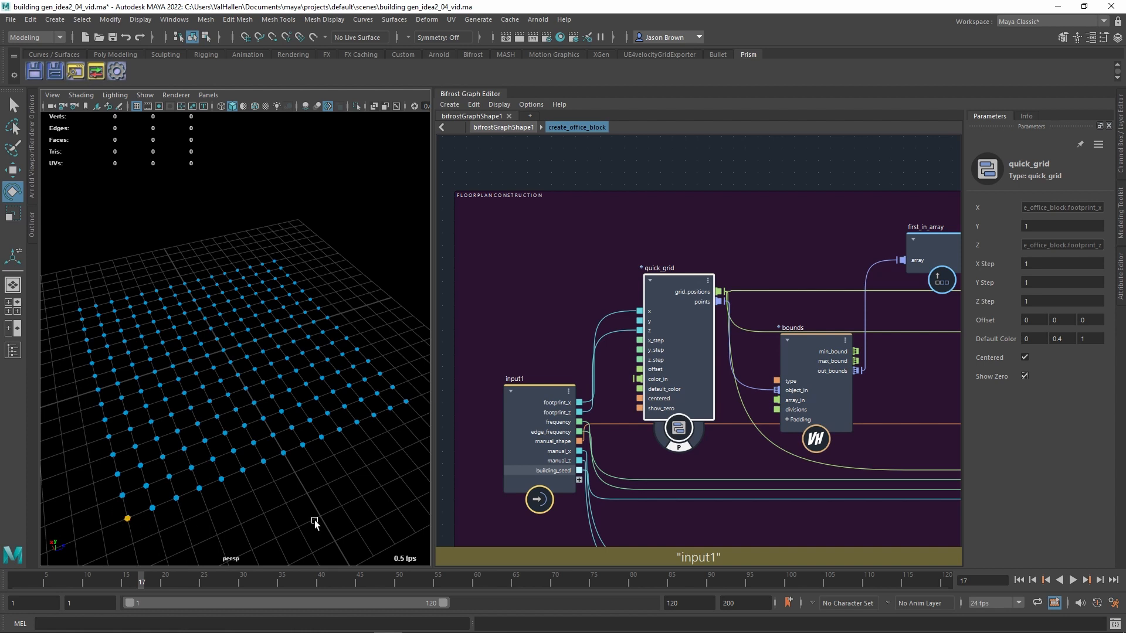
{"action": "left_click", "coordinate": [1024, 375]}
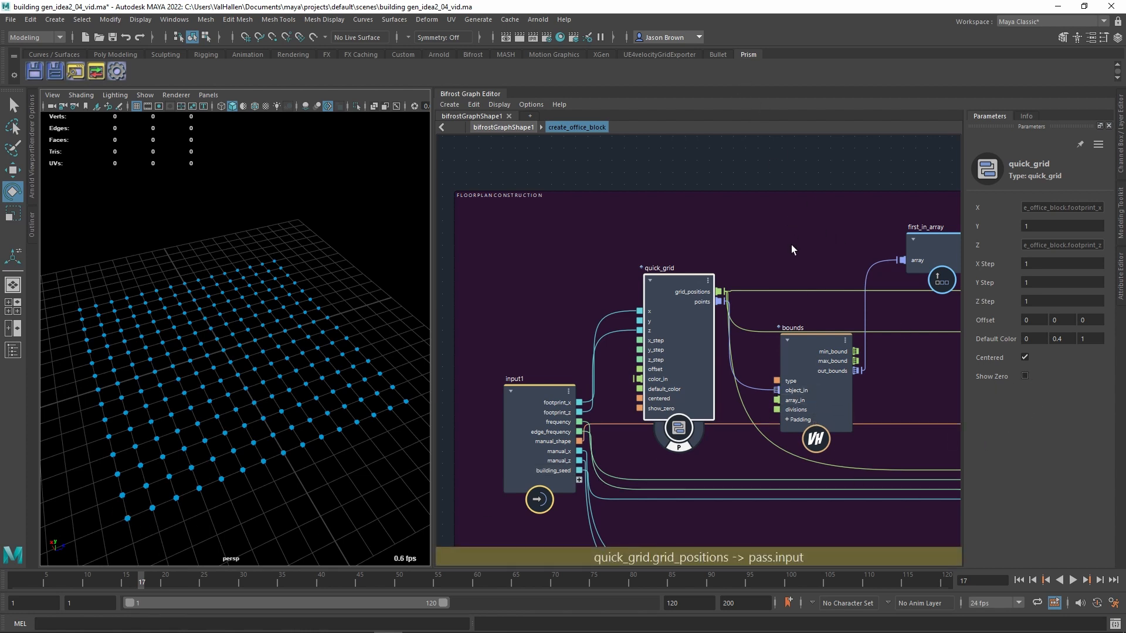
Step: Shift the quick_grid node slightly away from bounds in the graph, and bring up the bounds node's parameters
{"action": "middle_click_drag", "start_coordinate": [792, 247], "coordinate": [785, 229], "text": "alt"}
{"action": "left_click_drag", "start_coordinate": [676, 266], "coordinate": [663, 243]}
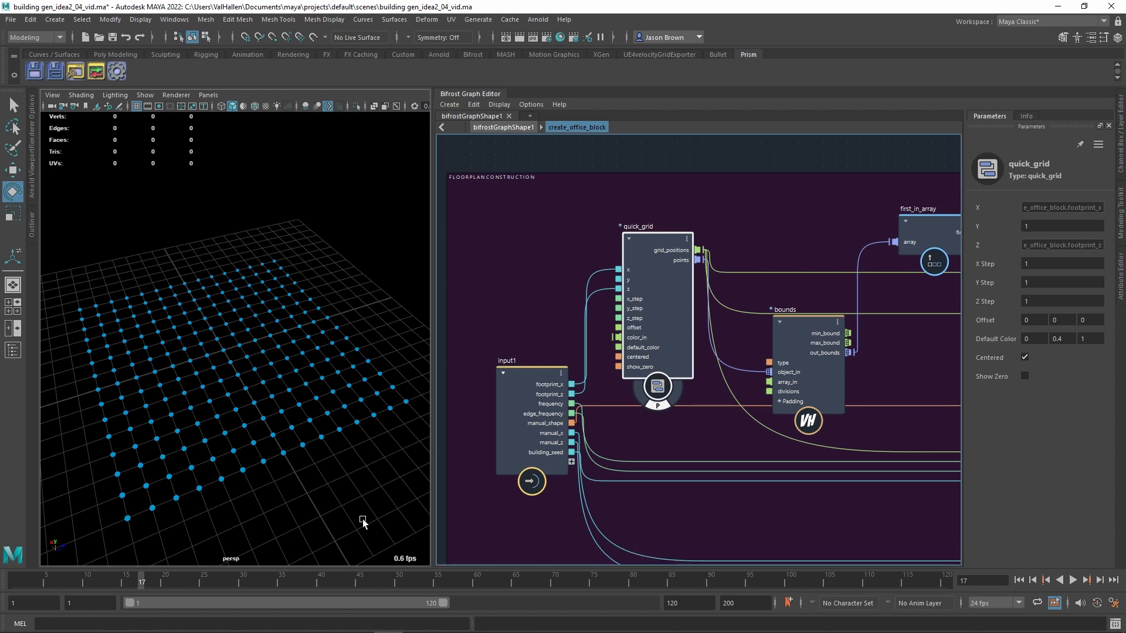
{"action": "middle_click_drag", "start_coordinate": [748, 337], "coordinate": [704, 331]}
{"action": "left_click", "coordinate": [753, 332]}
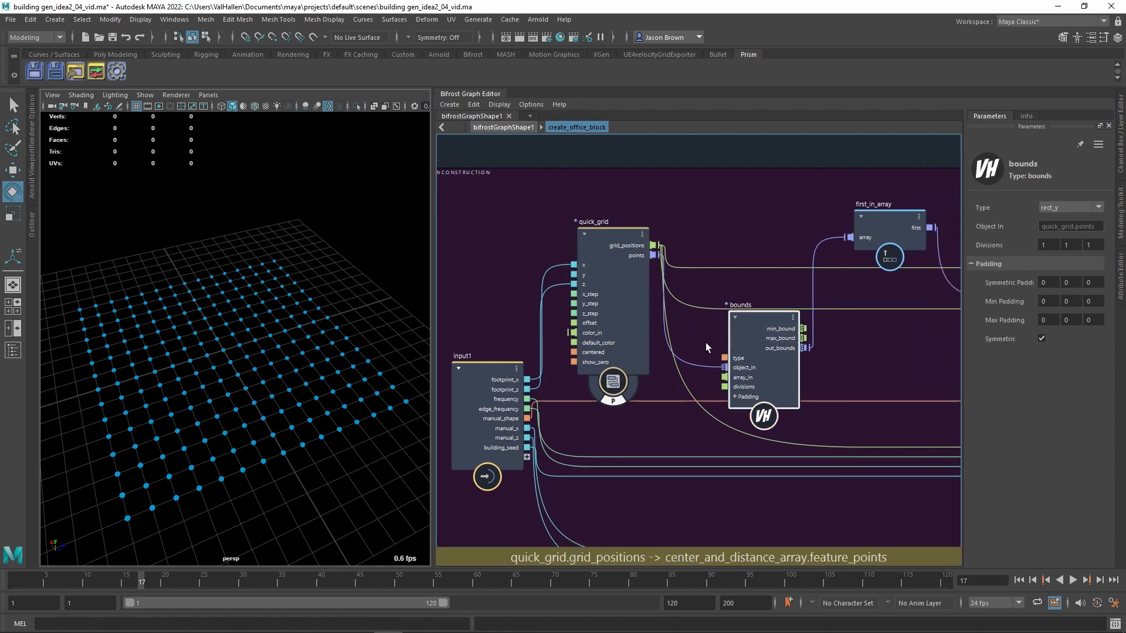
Step: Examine the center_and_distance_array node's parameters and its incoming connections from first_in_array and quick_grid
{"action": "middle_click_drag", "start_coordinate": [864, 354], "coordinate": [591, 351]}
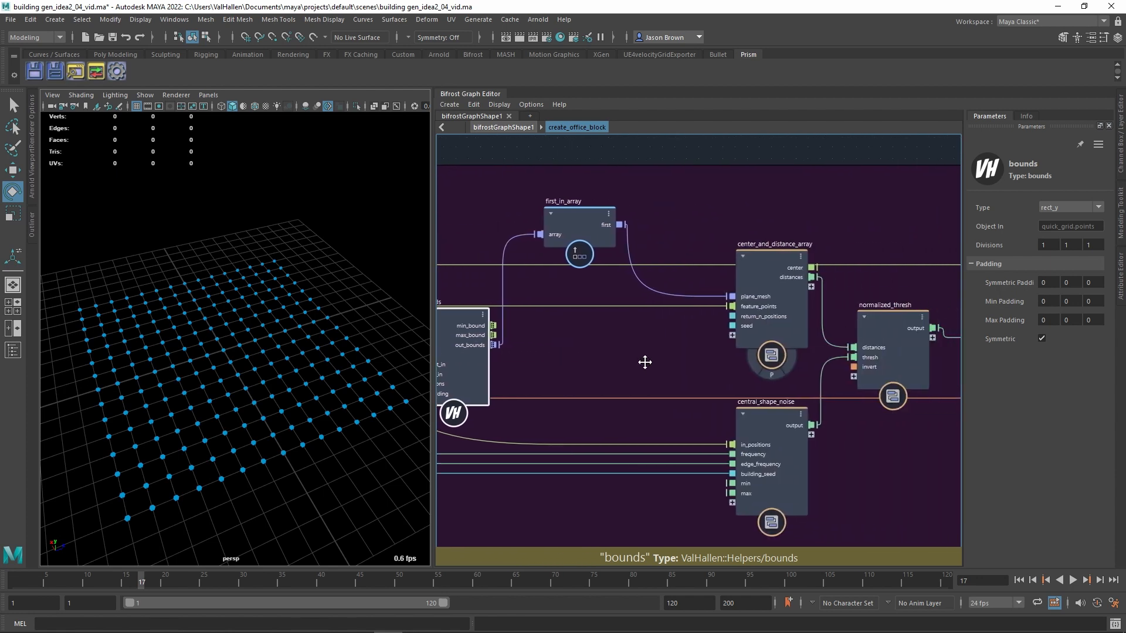
{"action": "left_click", "coordinate": [754, 265]}
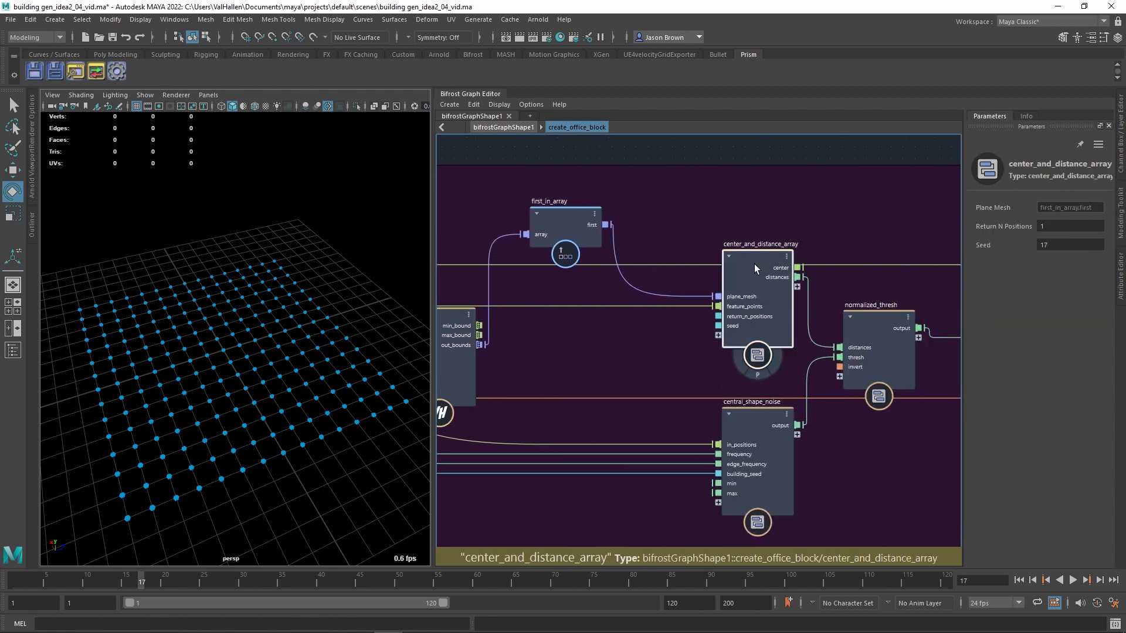
{"action": "left_click", "coordinate": [566, 331]}
{"action": "middle_click_drag", "start_coordinate": [566, 331], "coordinate": [616, 327]}
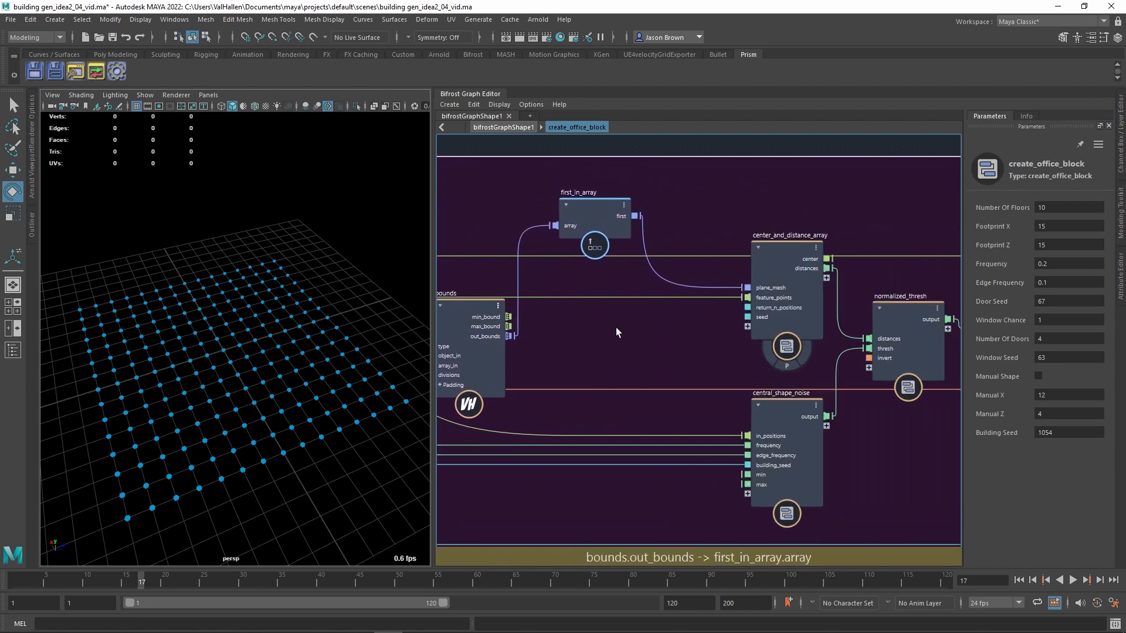
{"action": "left_click", "coordinate": [775, 261]}
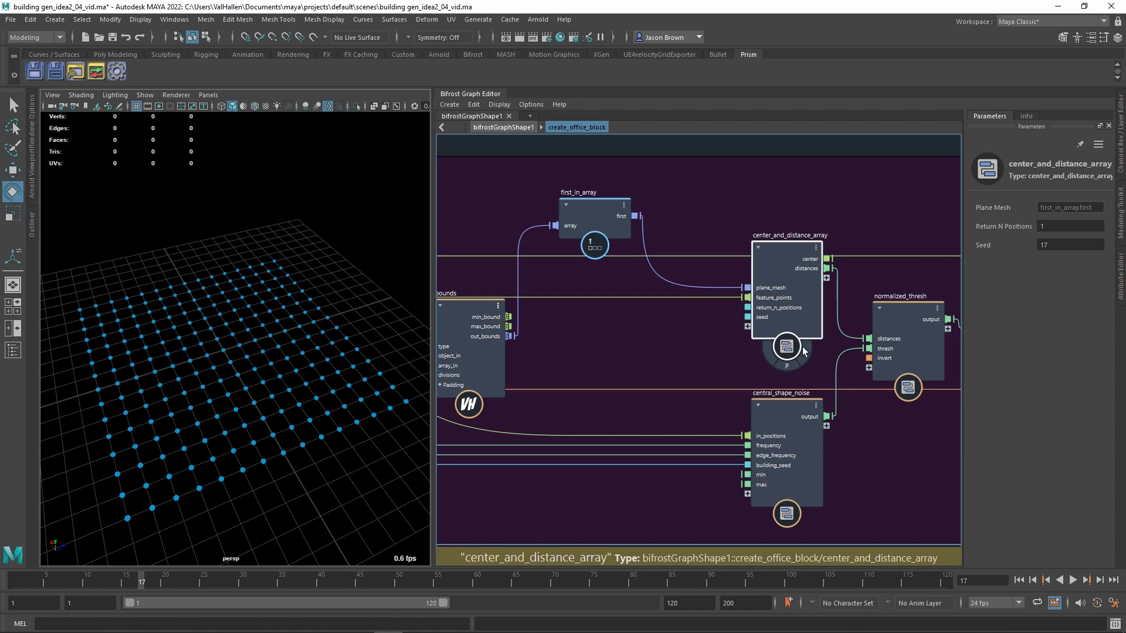
{"action": "middle_click_drag", "start_coordinate": [732, 346], "coordinate": [735, 348], "text": "alt"}
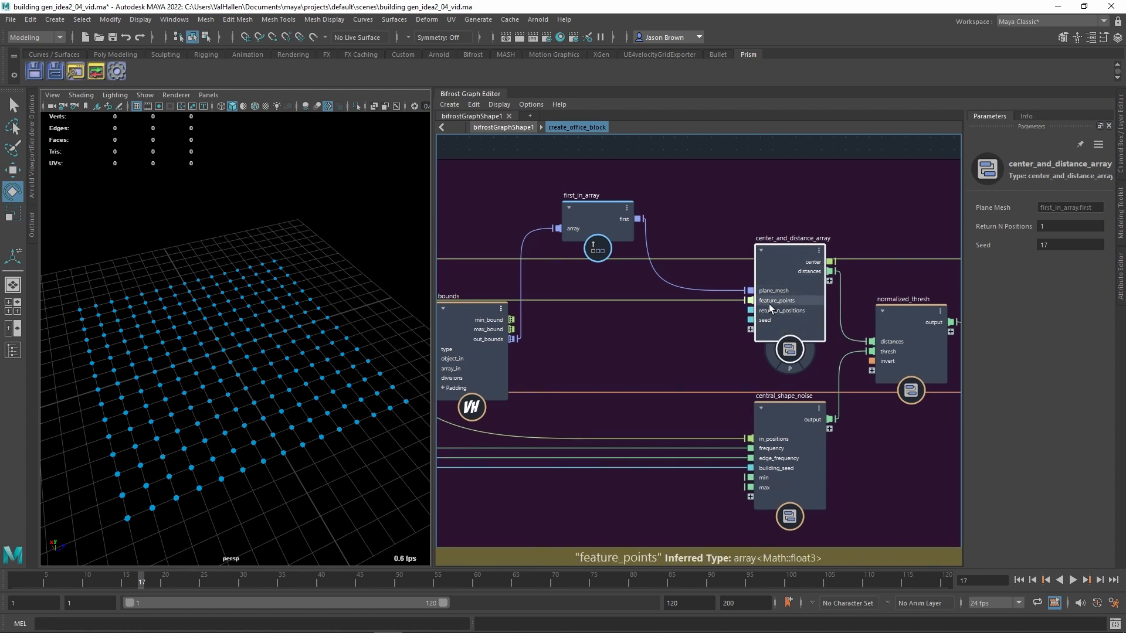
Step: Open the center_and_distance_array compound and inspect its get_centroid and get_closest_positions nodes
{"action": "double_click", "coordinate": [772, 270]}
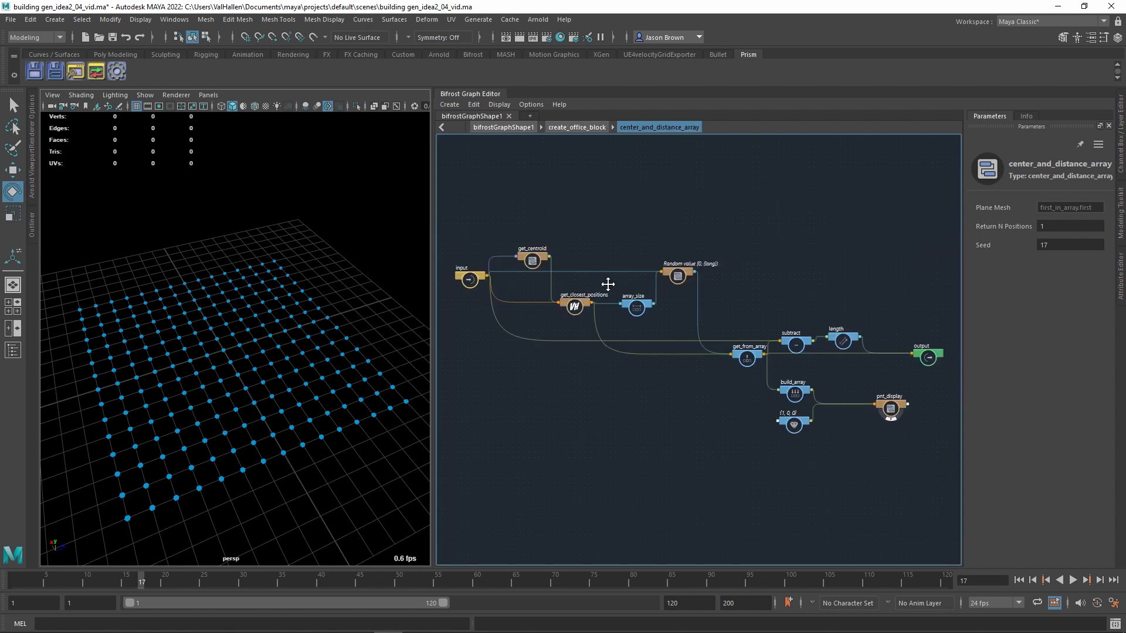
{"action": "scroll", "coordinate": [760, 303], "scroll_direction": "up", "scroll_amount": 3}
{"action": "middle_click_drag", "start_coordinate": [620, 283], "coordinate": [616, 235], "text": "alt"}
{"action": "left_click", "coordinate": [571, 240]}
{"action": "left_click", "coordinate": [554, 279]}
{"action": "mouse_move", "coordinate": [613, 335]}
{"action": "middle_mouse_down", "text": "alt"}
{"action": "mouse_move", "coordinate": [678, 357]}
{"action": "mouse_move", "coordinate": [632, 326]}
{"action": "middle_mouse_up", "text": "alt"}
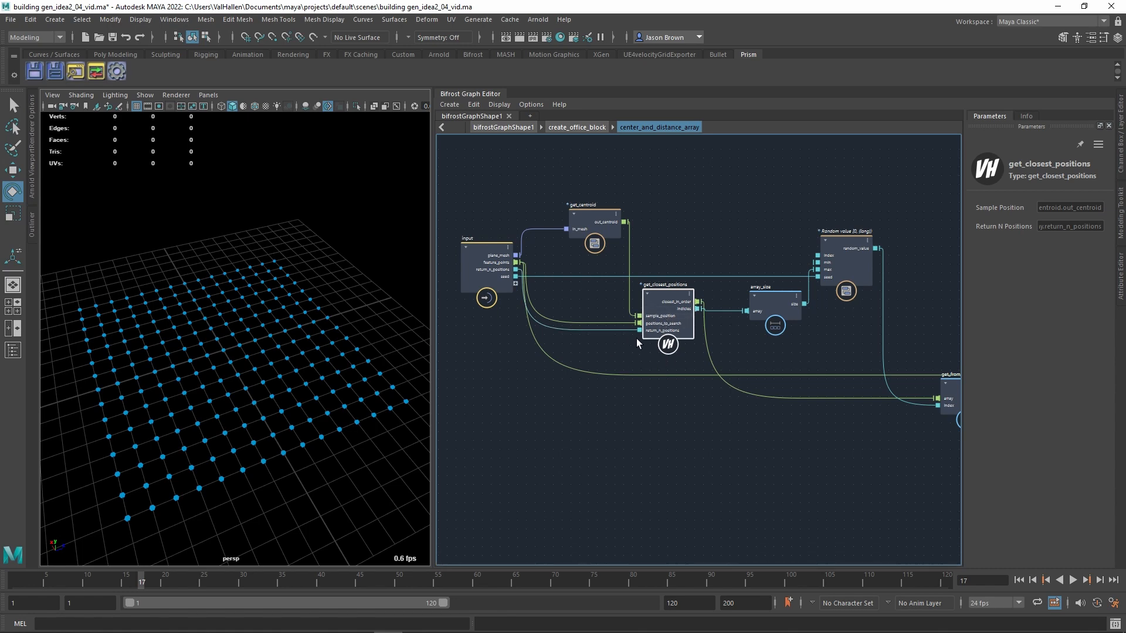
Step: Inspect the array_size and random value nodes and how they feed get_from_array inside center_and_distance_array
{"action": "middle_click_drag", "start_coordinate": [781, 342], "coordinate": [674, 327]}
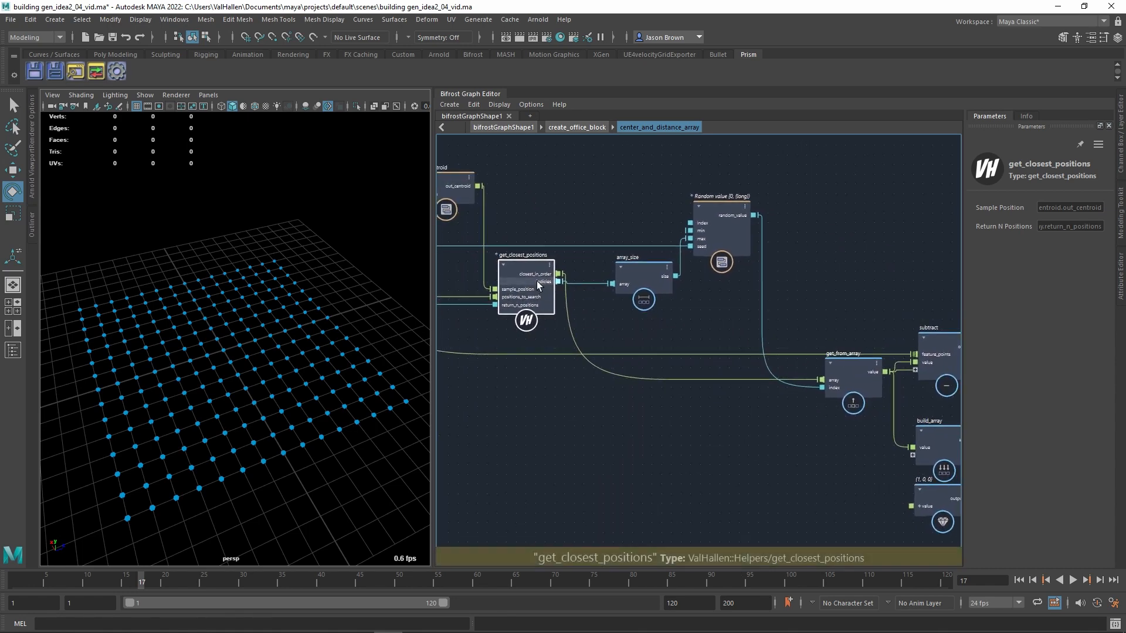
{"action": "middle_click_drag", "start_coordinate": [653, 332], "coordinate": [591, 334]}
{"action": "left_click", "coordinate": [583, 301]}
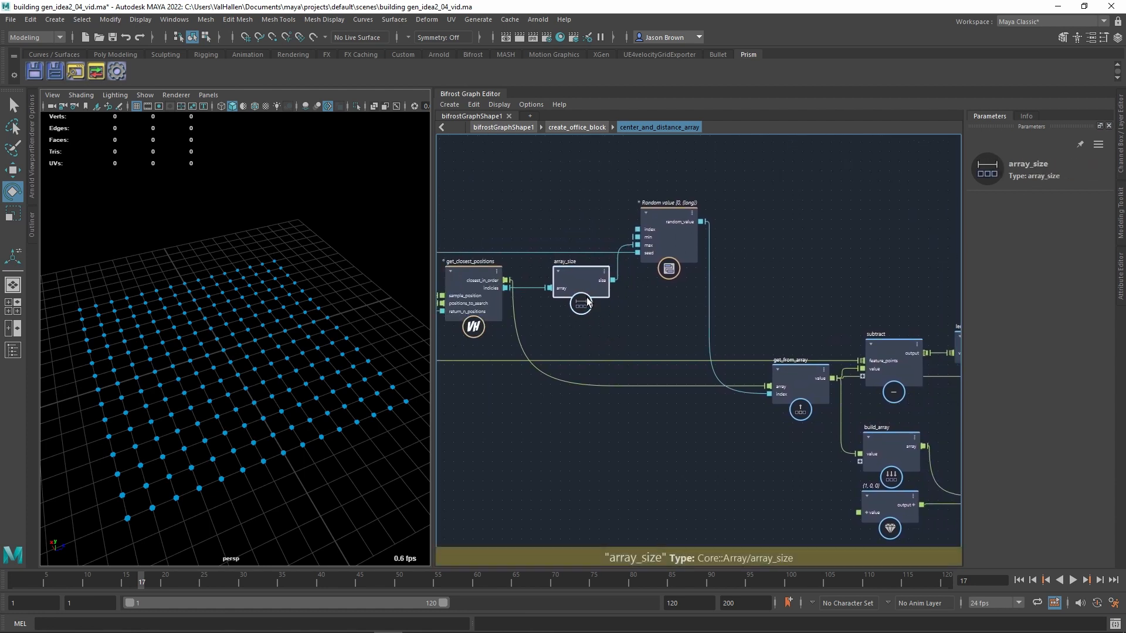
{"action": "middle_click_drag", "start_coordinate": [680, 319], "coordinate": [643, 315]}
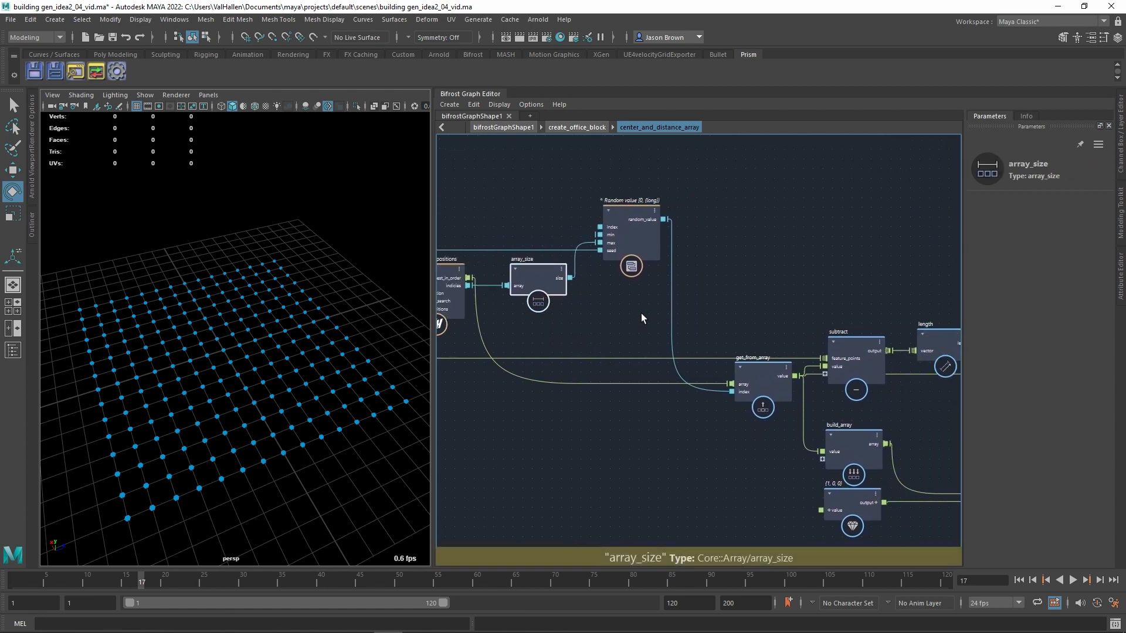
{"action": "left_click", "coordinate": [639, 215]}
{"action": "middle_click_drag", "start_coordinate": [734, 256], "coordinate": [688, 213]}
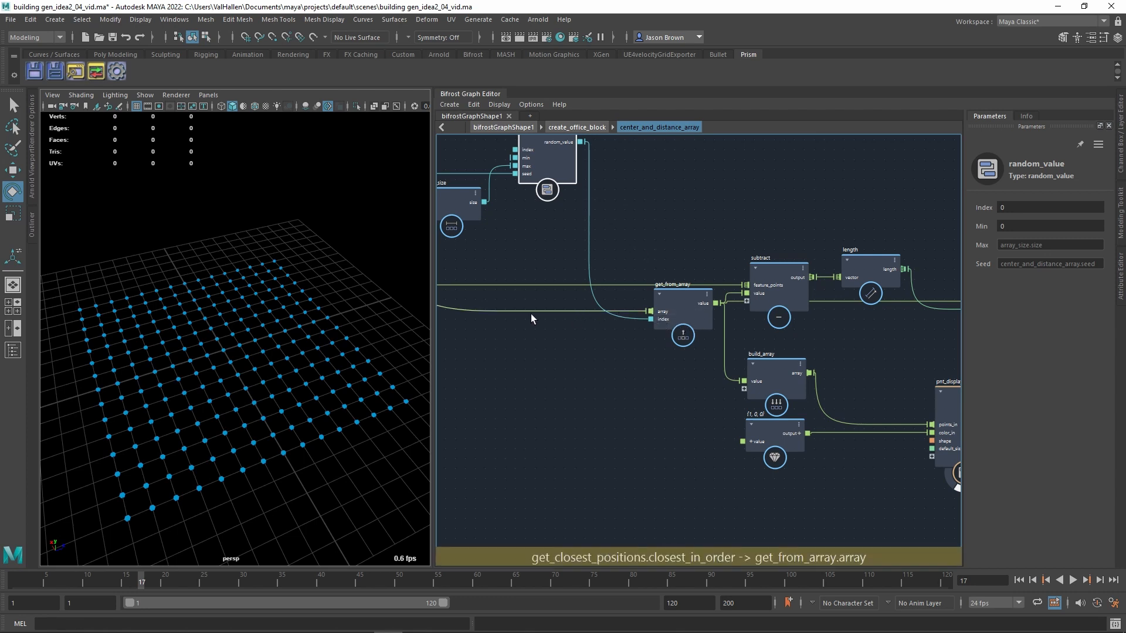
Step: Inspect how get_from_array, subtract and length feed the output inside center_and_distance_array, and return to create_office_block
{"action": "left_click_drag", "start_coordinate": [543, 329], "coordinate": [544, 329]}
{"action": "middle_click_drag", "start_coordinate": [553, 351], "coordinate": [599, 369]}
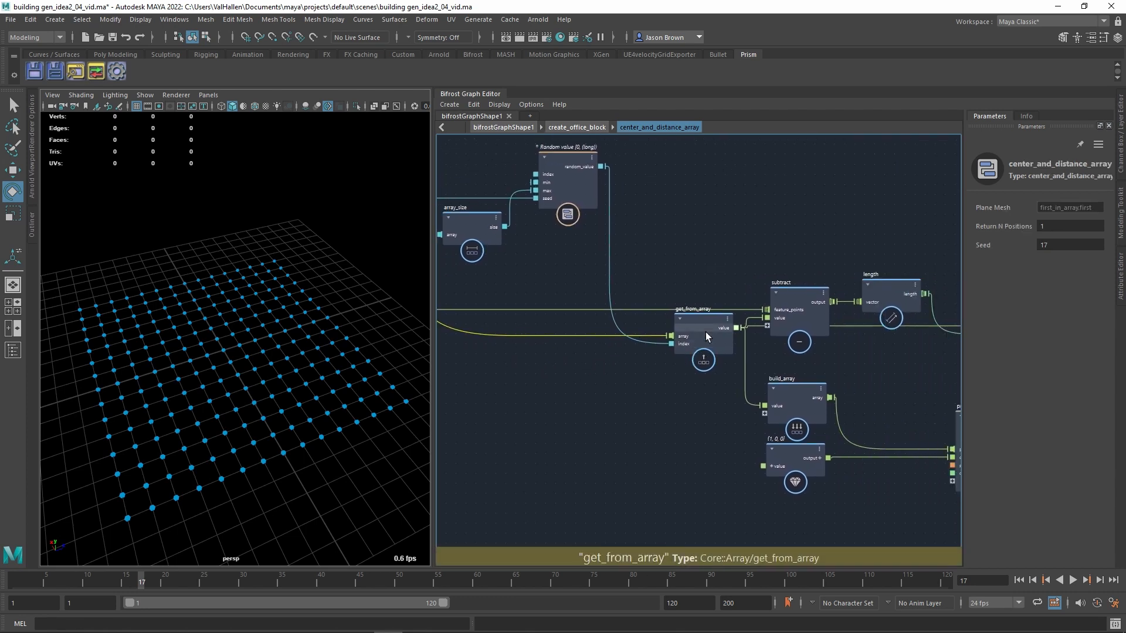
{"action": "middle_click_drag", "start_coordinate": [873, 361], "coordinate": [682, 350]}
{"action": "left_click", "coordinate": [709, 275]}
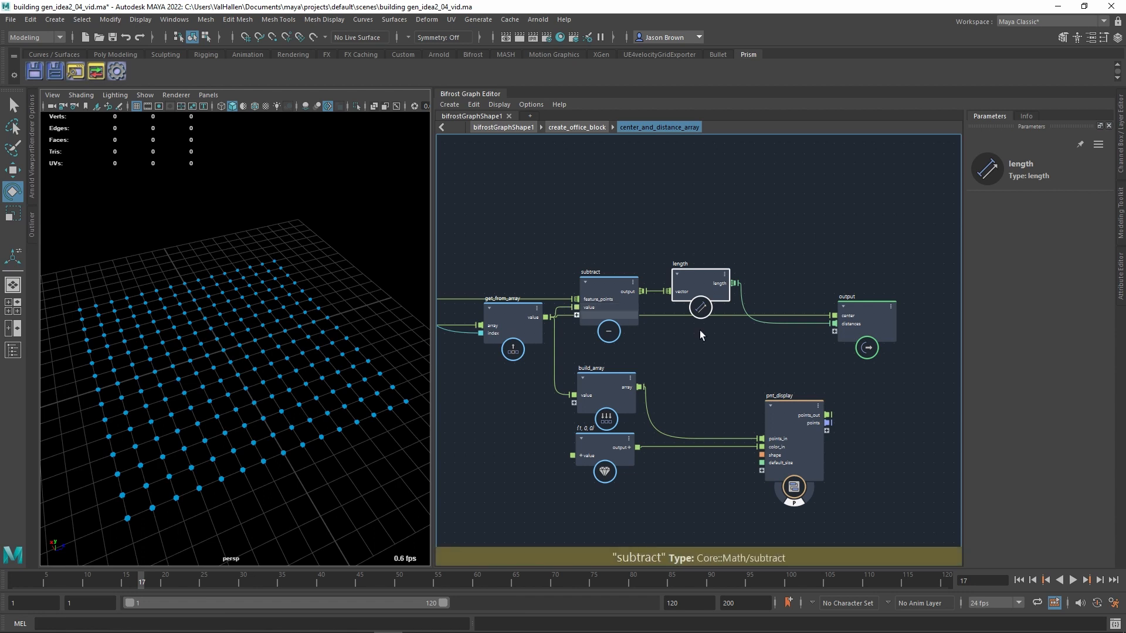
{"action": "mouse_move", "coordinate": [764, 352]}
{"action": "middle_mouse_down"}
{"action": "mouse_move", "coordinate": [771, 344]}
{"action": "mouse_move", "coordinate": [759, 332]}
{"action": "middle_mouse_up"}
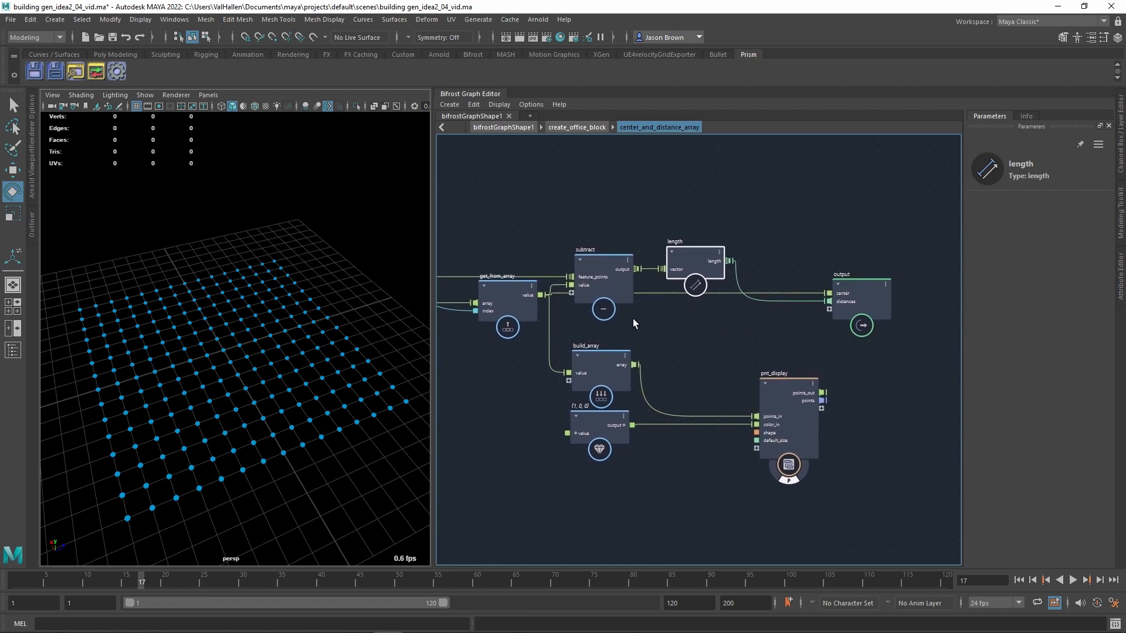
{"action": "left_click_drag", "start_coordinate": [864, 306], "coordinate": [865, 310]}
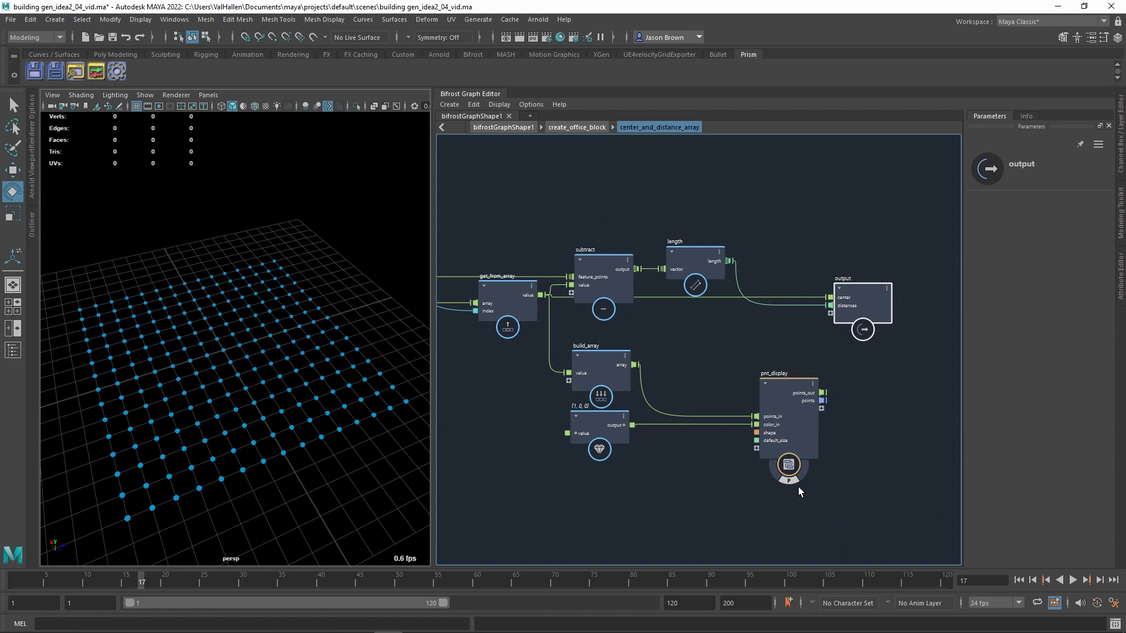
{"action": "key", "text": "u"}
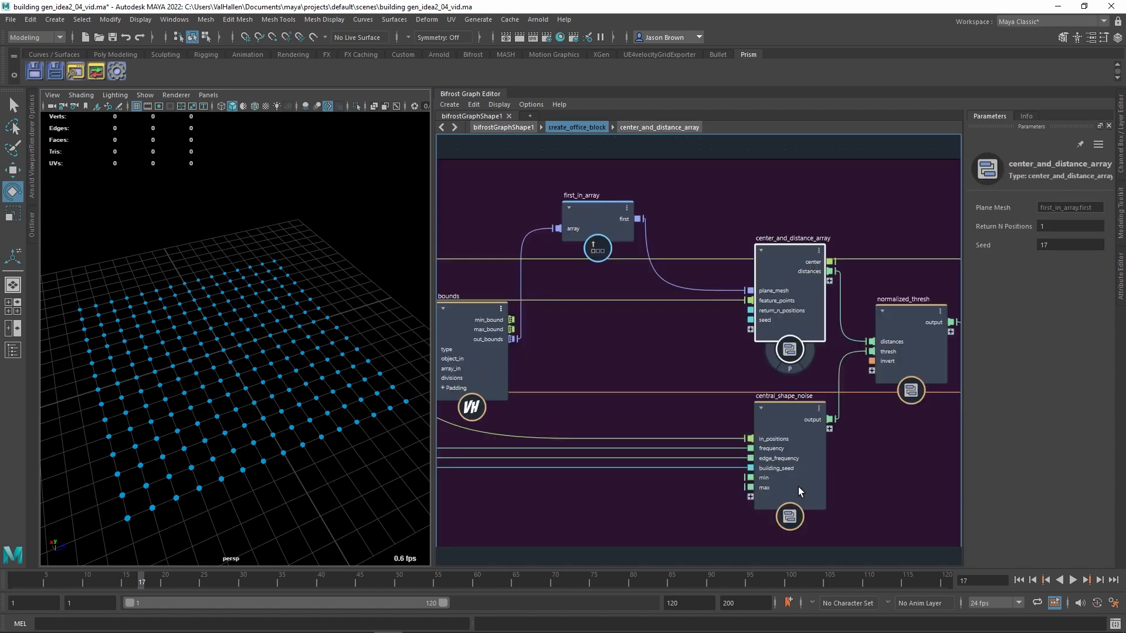
{"action": "left_click", "coordinate": [792, 372]}
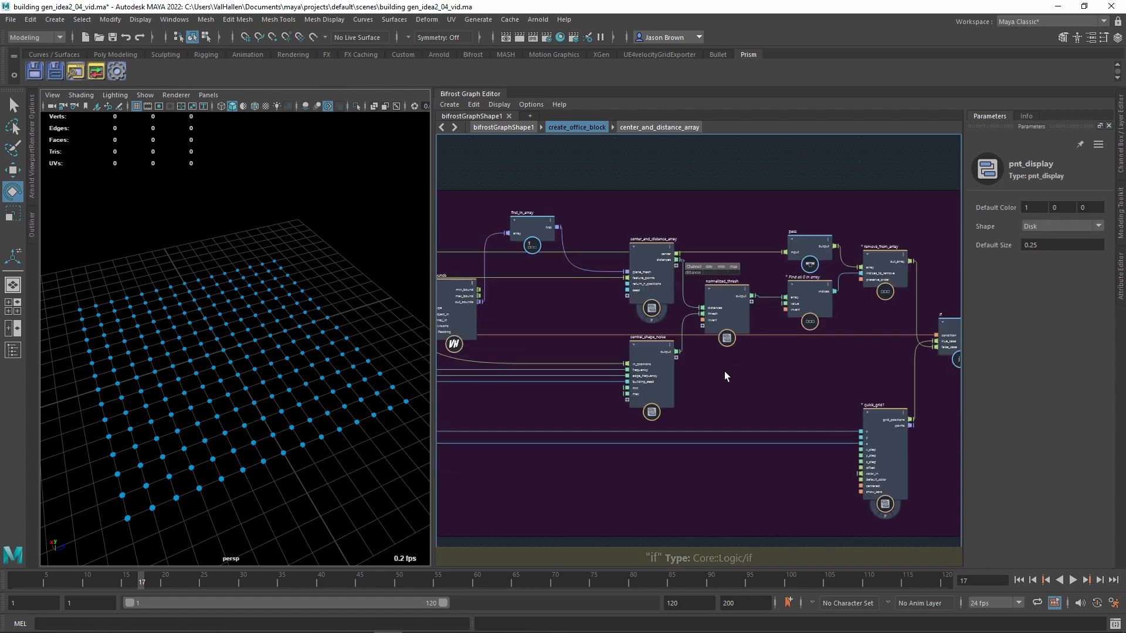
Step: Open the central_shape_noise compound and inspect its input, multiply_by_freq and simplex_noise nodes
{"action": "scroll", "coordinate": [724, 376], "scroll_direction": "up", "scroll_amount": 3}
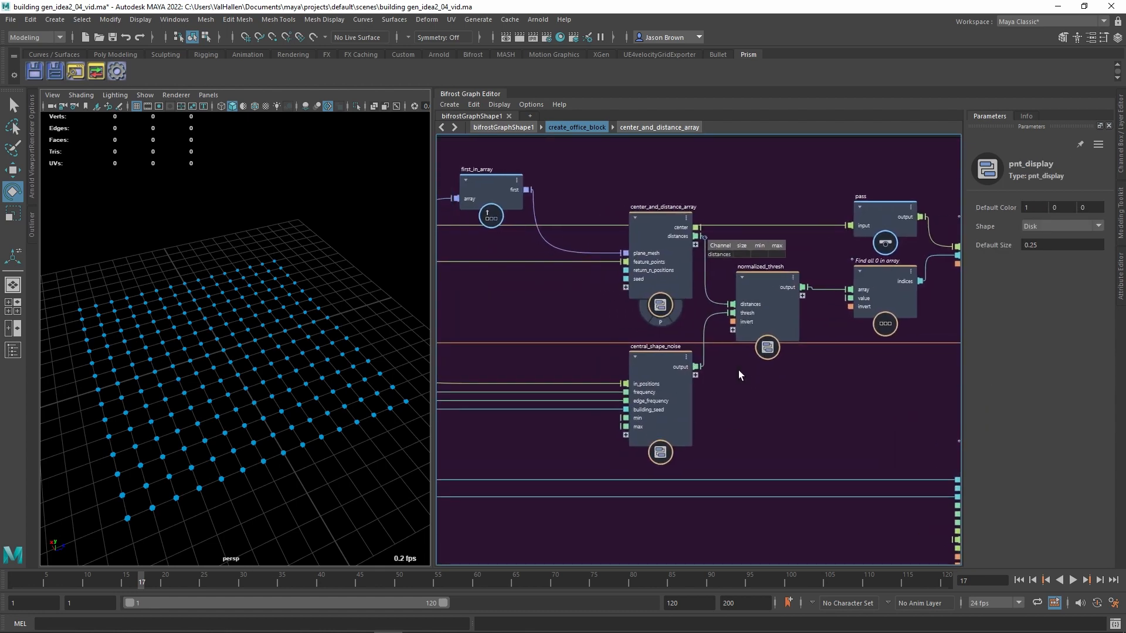
{"action": "left_click", "coordinate": [661, 364]}
{"action": "double_click", "coordinate": [652, 364]}
{"action": "scroll", "coordinate": [684, 365], "scroll_direction": "down", "scroll_amount": 4}
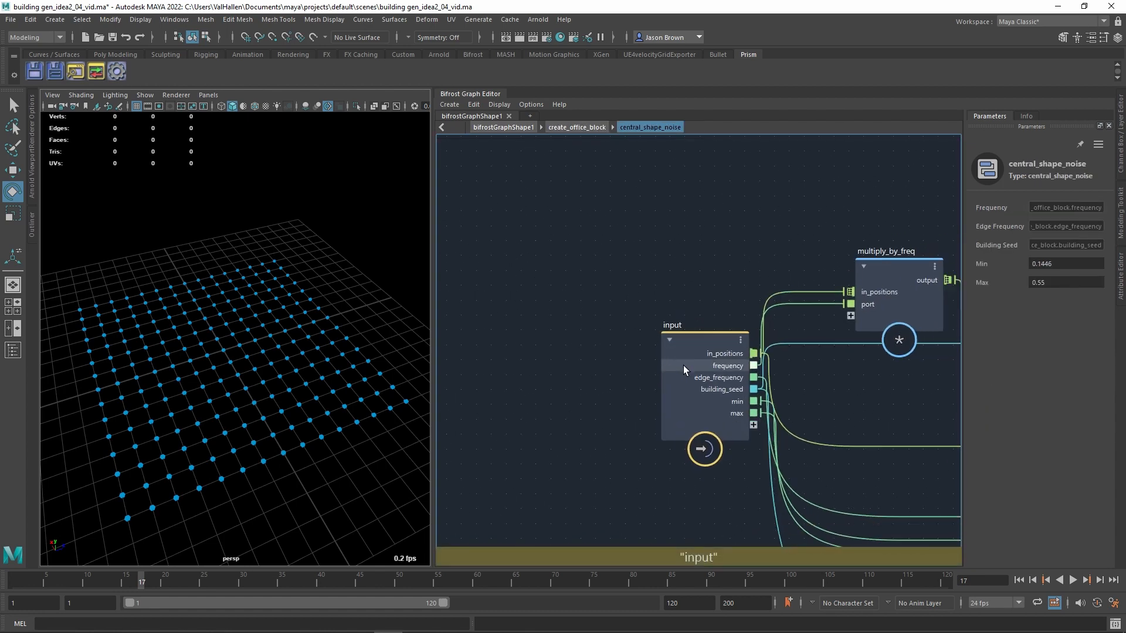
{"action": "middle_click_drag", "start_coordinate": [795, 370], "coordinate": [700, 364], "text": "alt"}
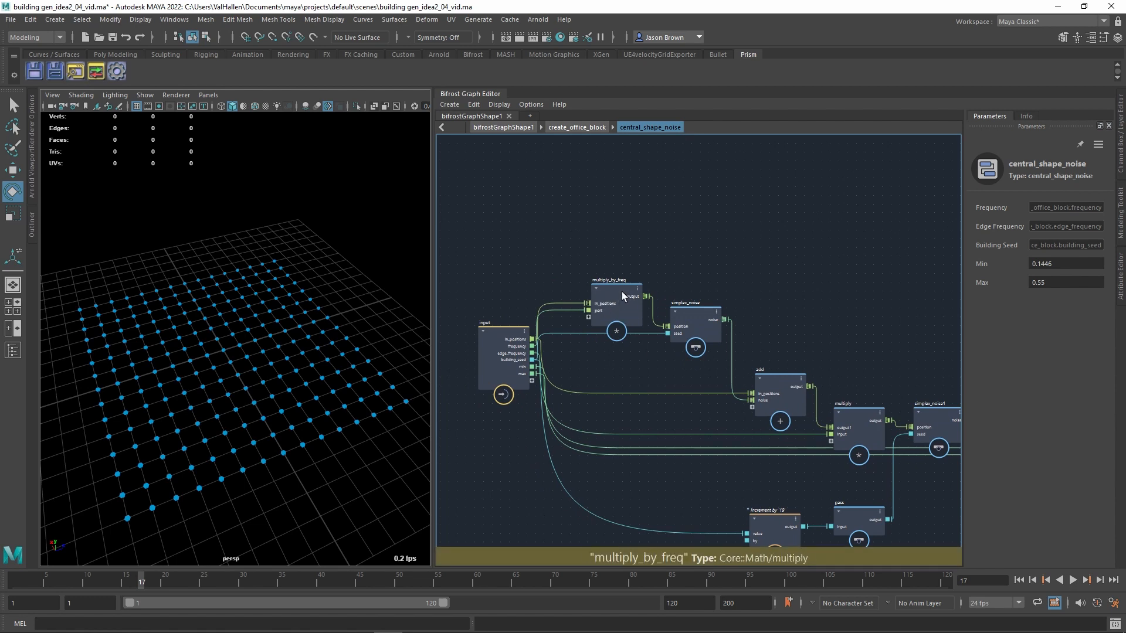
{"action": "middle_click_drag", "start_coordinate": [741, 293], "coordinate": [712, 256], "text": "alt"}
{"action": "left_click_drag", "start_coordinate": [584, 208], "coordinate": [670, 280]}
{"action": "middle_click_drag", "start_coordinate": [748, 303], "coordinate": [712, 298], "text": "alt"}
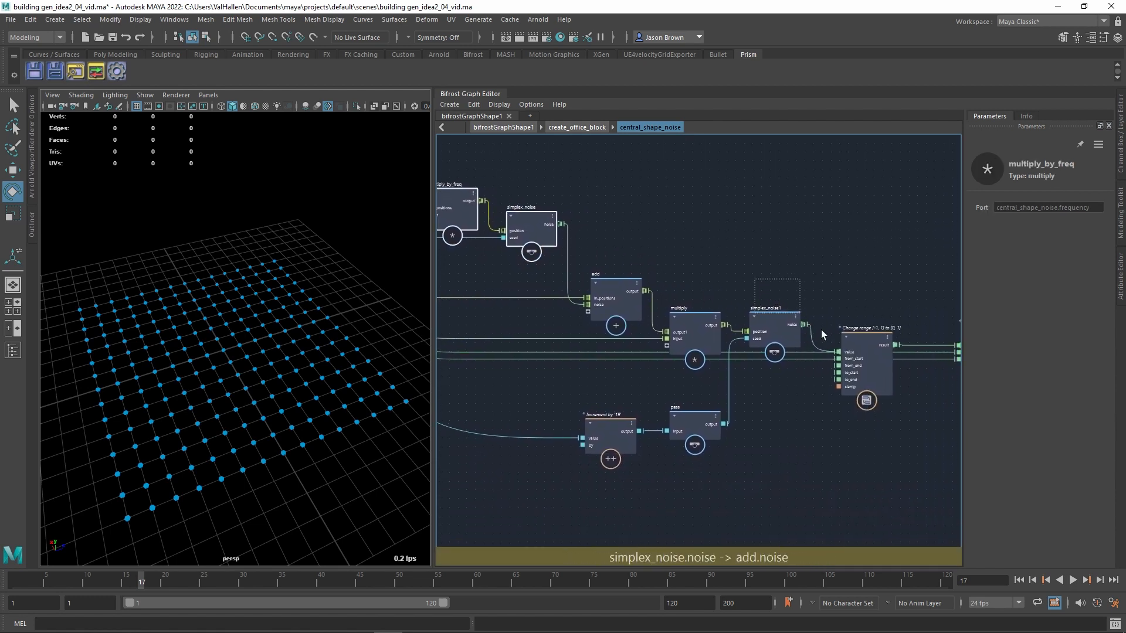
Step: Examine simplex_noise1 and the rest of the noise network, and return to create_office_block to view central_shape_noise's incoming connections
{"action": "left_click_drag", "start_coordinate": [822, 330], "coordinate": [861, 353]}
{"action": "middle_click_drag", "start_coordinate": [815, 411], "coordinate": [741, 411], "text": "alt"}
{"action": "middle_click_drag", "start_coordinate": [871, 418], "coordinate": [1120, 463], "text": "alt"}
{"action": "scroll", "coordinate": [626, 356], "scroll_direction": "up", "scroll_amount": 3}
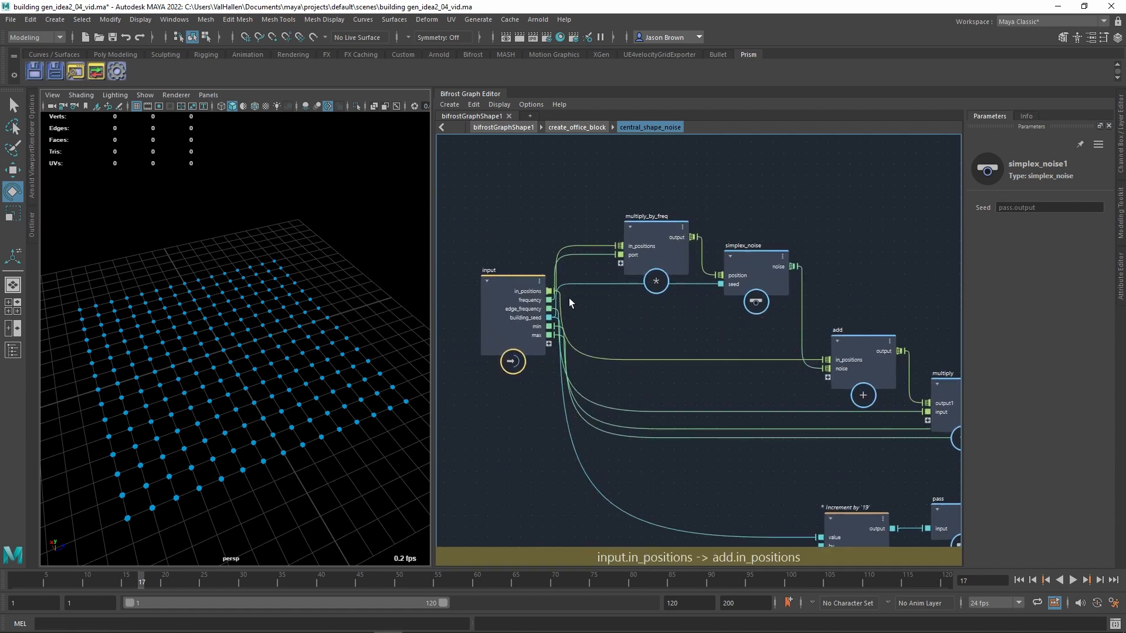
{"action": "double_click", "coordinate": [583, 311]}
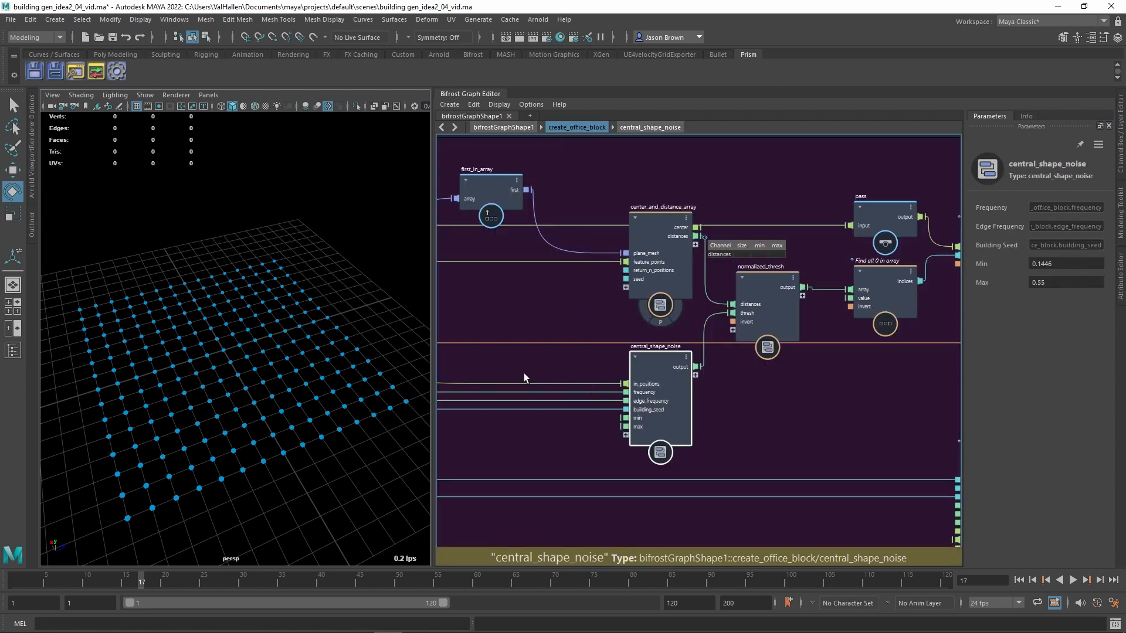
{"action": "middle_click_drag", "start_coordinate": [523, 373], "coordinate": [567, 346], "text": "alt"}
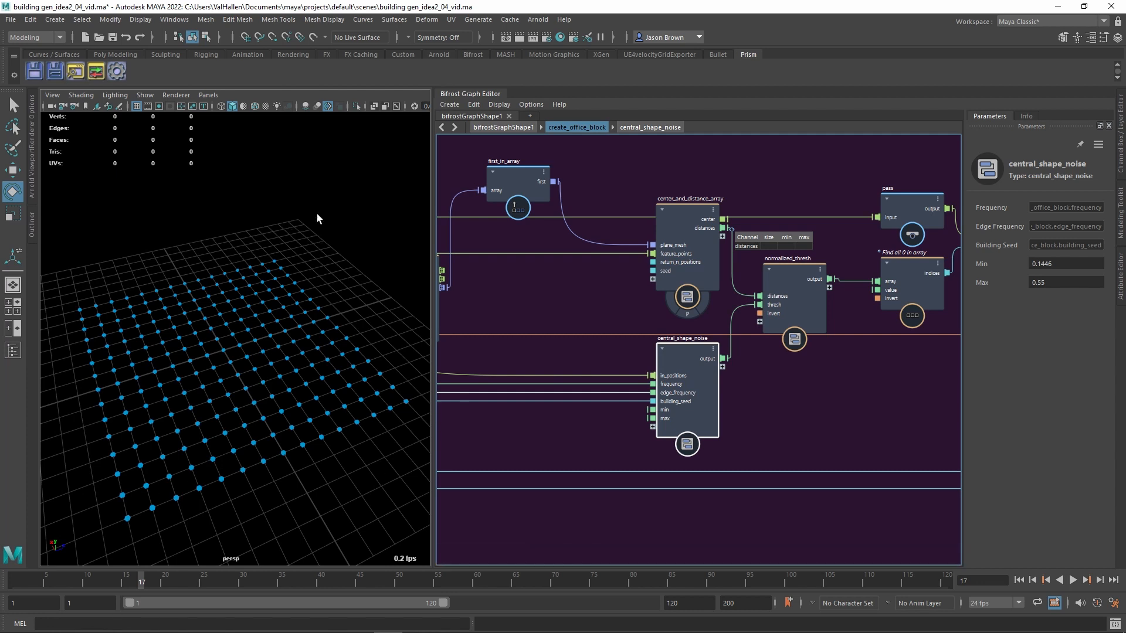
{"action": "middle_click_drag", "start_coordinate": [685, 382], "coordinate": [694, 376], "text": "alt"}
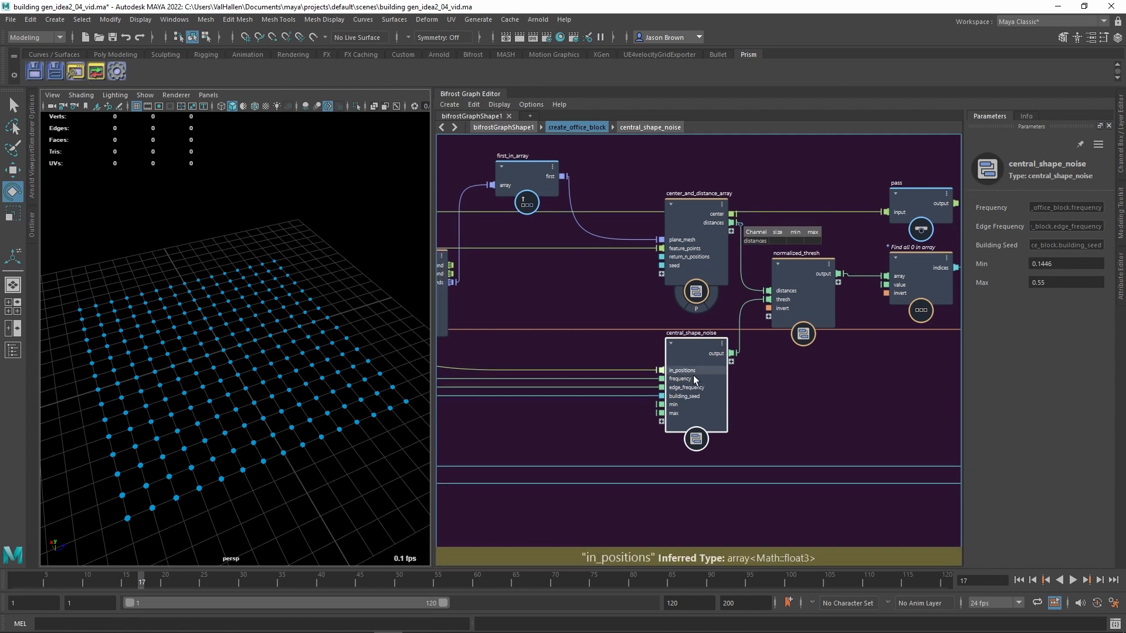
{"action": "middle_click_drag", "start_coordinate": [724, 428], "coordinate": [722, 417], "text": "alt"}
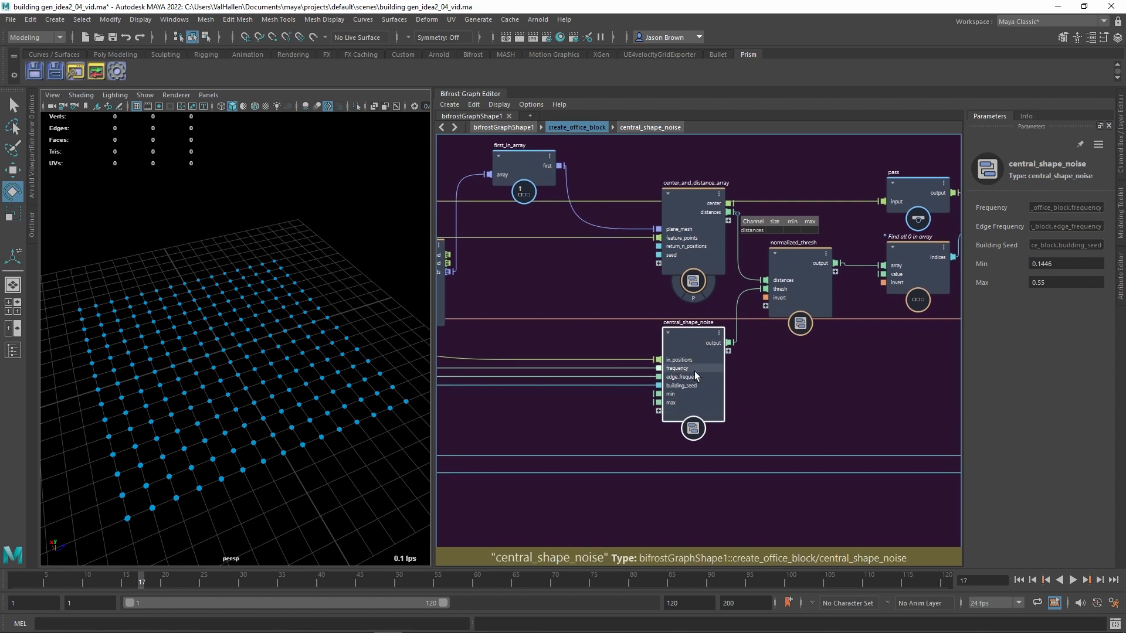
Step: Reopen central_shape_noise and check the multiply_by_freq, multiply and simplex_noise1 nodes' parameters
{"action": "double_click", "coordinate": [697, 353]}
{"action": "middle_click_drag", "start_coordinate": [776, 327], "coordinate": [545, 330]}
{"action": "left_click", "coordinate": [571, 262]}
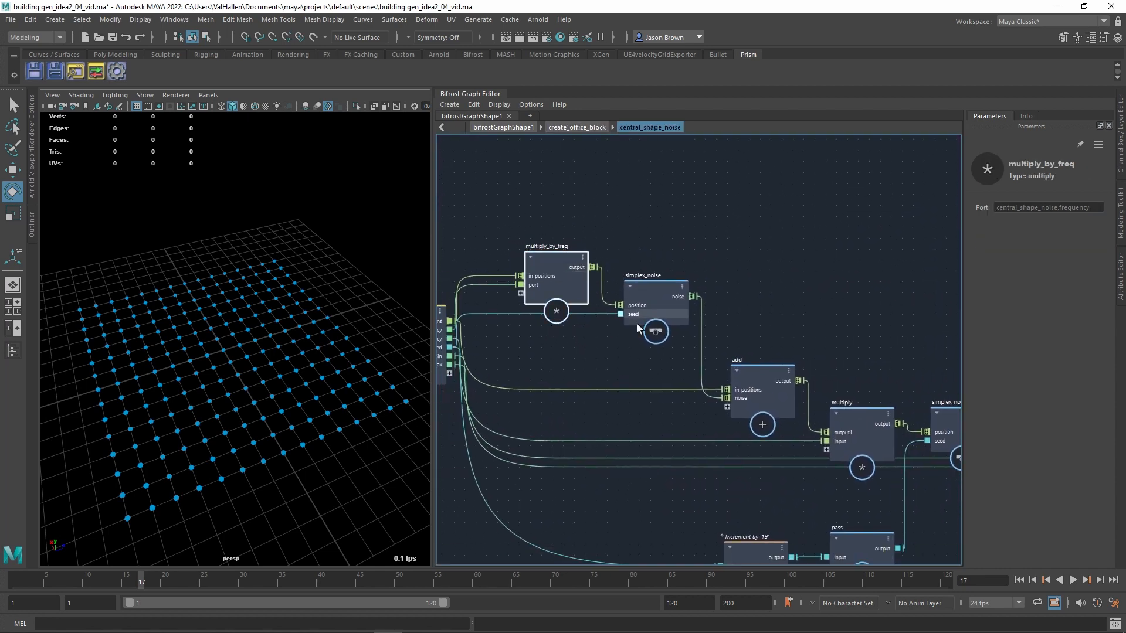
{"action": "middle_click_drag", "start_coordinate": [839, 288], "coordinate": [614, 200]}
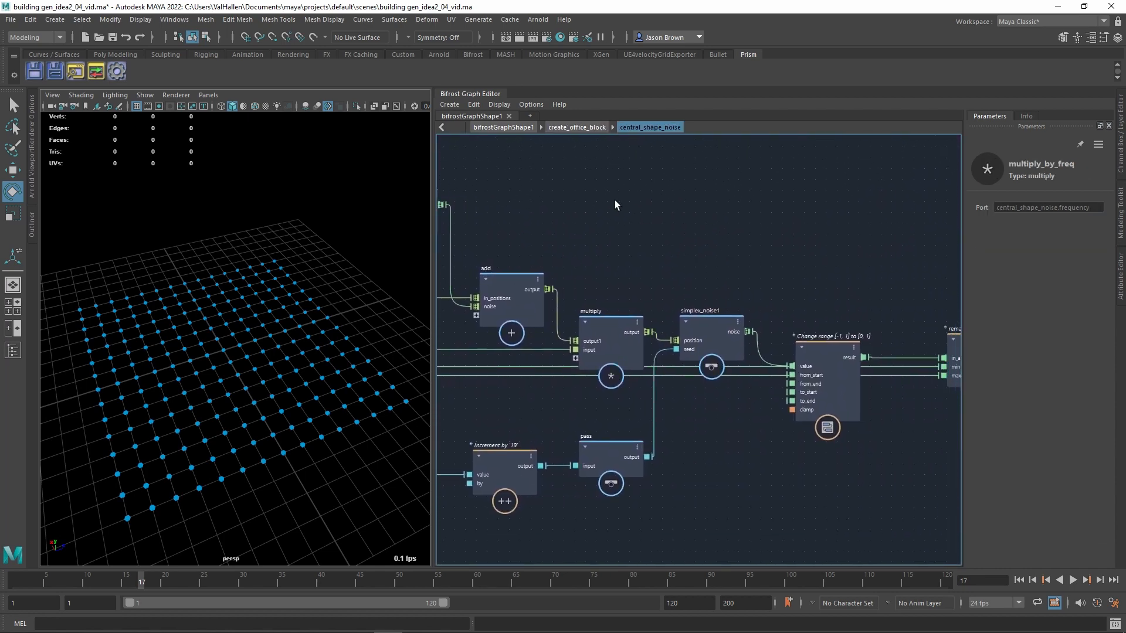
{"action": "left_click", "coordinate": [603, 302]}
{"action": "left_click", "coordinate": [621, 328]}
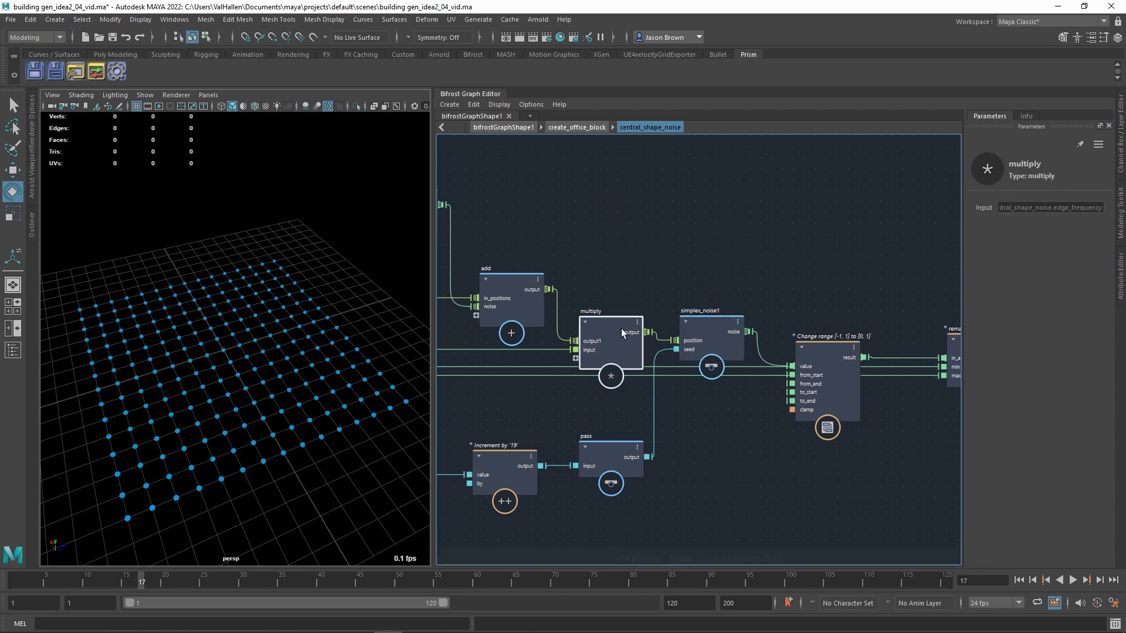
{"action": "left_click", "coordinate": [718, 329]}
Step: Bring up the change_range node's parameters and move the node higher in the graph, above the level of remap_Noise
{"action": "middle_click_drag", "start_coordinate": [636, 249], "coordinate": [900, 342]}
{"action": "middle_click_drag", "start_coordinate": [687, 297], "coordinate": [505, 216]}
{"action": "left_click", "coordinate": [610, 316]}
{"action": "left_click_drag", "start_coordinate": [610, 317], "coordinate": [606, 292]}
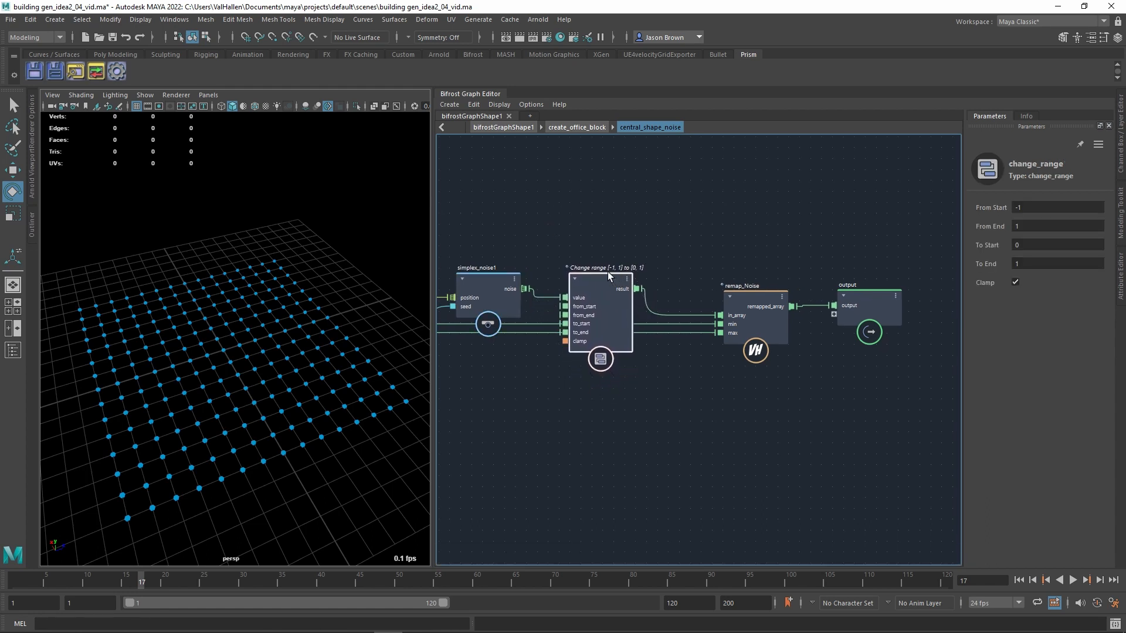
{"action": "left_click_drag", "start_coordinate": [626, 290], "coordinate": [624, 238]}
Step: Trace the noise chain through change_range and remap_Noise to the output, and return to create_office_block
{"action": "middle_click_drag", "start_coordinate": [546, 361], "coordinate": [703, 345], "text": "alt"}
{"action": "middle_click_drag", "start_coordinate": [482, 347], "coordinate": [945, 395], "text": "alt"}
{"action": "middle_click_drag", "start_coordinate": [745, 353], "coordinate": [442, 309], "text": "alt"}
{"action": "mouse_move", "coordinate": [852, 367]}
{"action": "middle_mouse_down", "text": "alt"}
{"action": "mouse_move", "coordinate": [597, 363]}
{"action": "mouse_move", "coordinate": [498, 377]}
{"action": "middle_mouse_up", "text": "alt"}
{"action": "middle_click_drag", "start_coordinate": [722, 402], "coordinate": [675, 399], "text": "alt"}
{"action": "scroll", "coordinate": [688, 361], "scroll_direction": "up", "scroll_amount": 2}
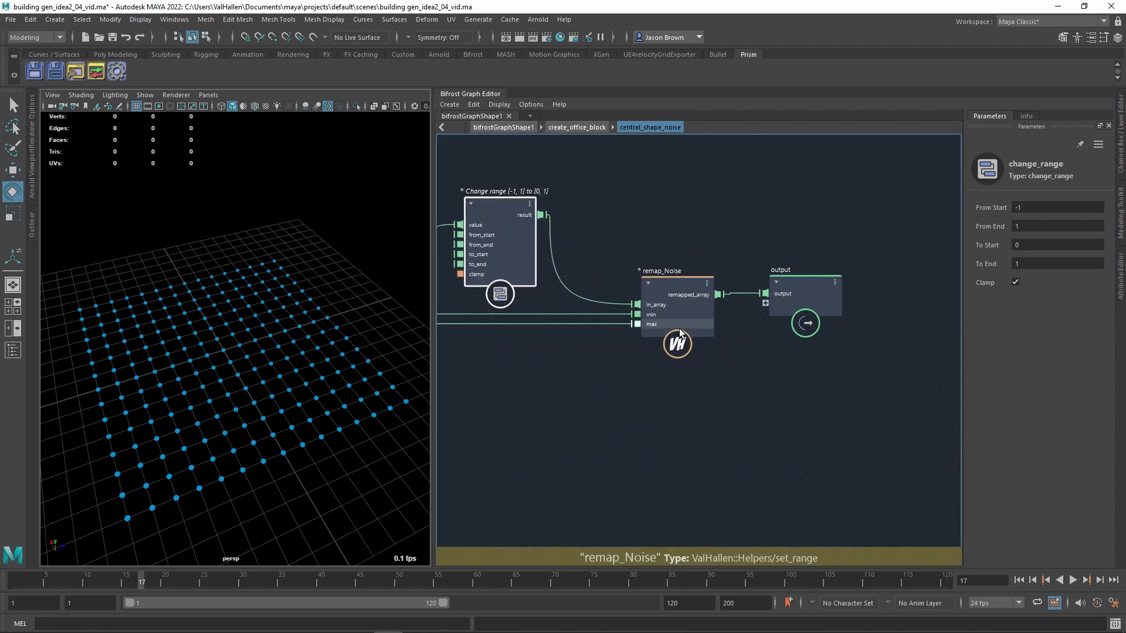
{"action": "left_click", "coordinate": [805, 323]}
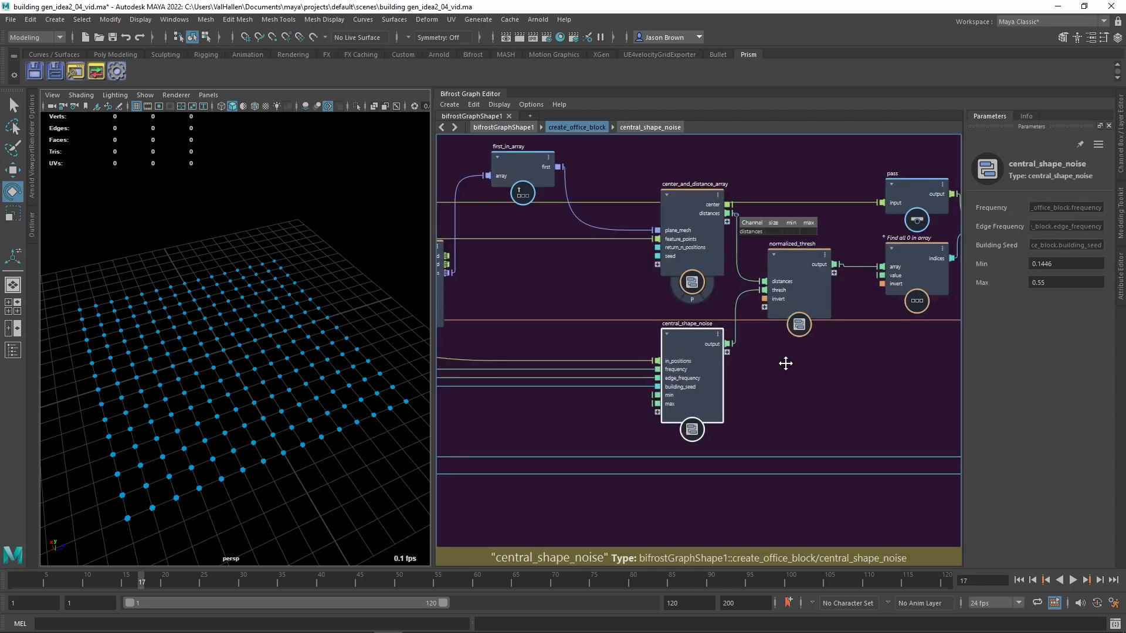
Step: Examine how normalized_thresh and the find_all_in_array node filter the grid positions passed into remove_from_array
{"action": "middle_click_drag", "start_coordinate": [786, 363], "coordinate": [744, 372], "text": "alt"}
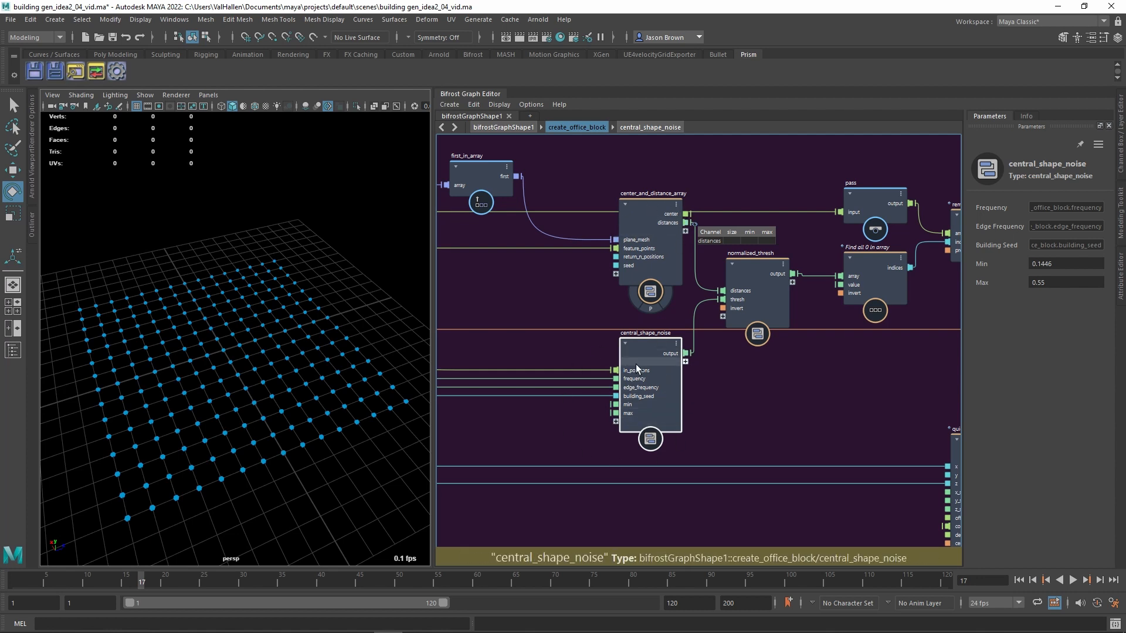
{"action": "middle_click_drag", "start_coordinate": [829, 383], "coordinate": [668, 382], "text": "alt"}
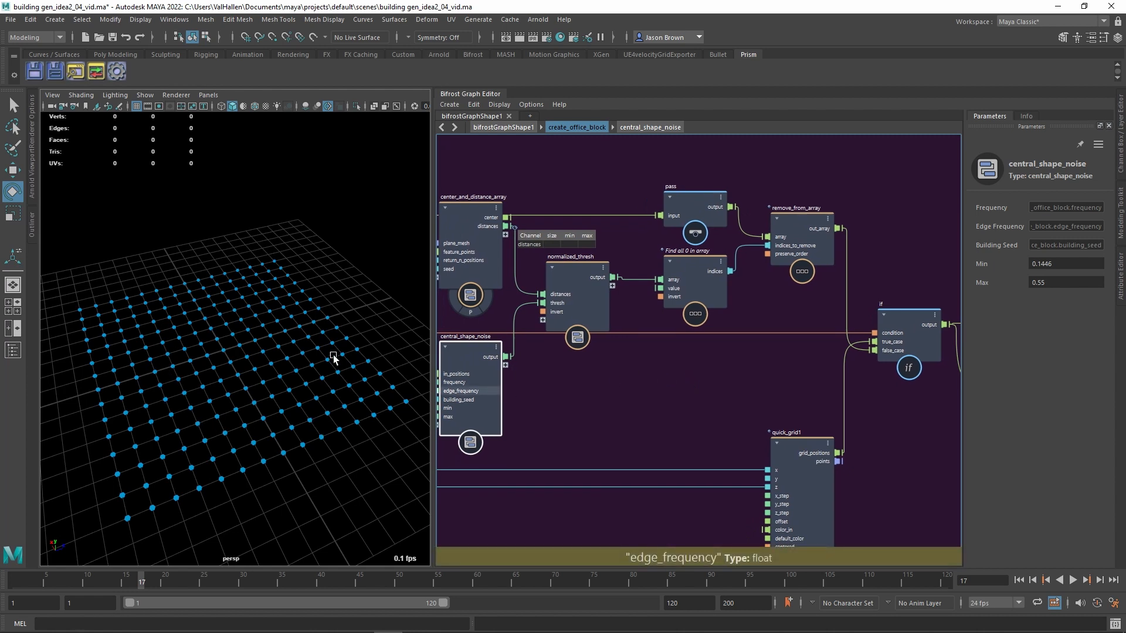
{"action": "left_click", "coordinate": [699, 266]}
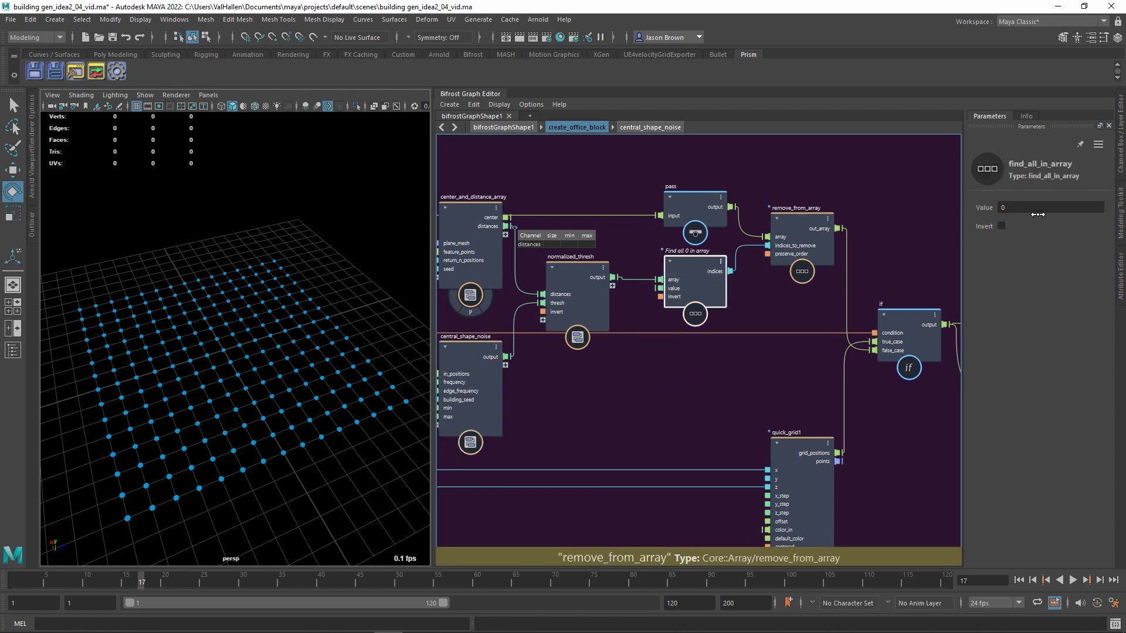
{"action": "middle_click_drag", "start_coordinate": [740, 304], "coordinate": [664, 314], "text": "alt"}
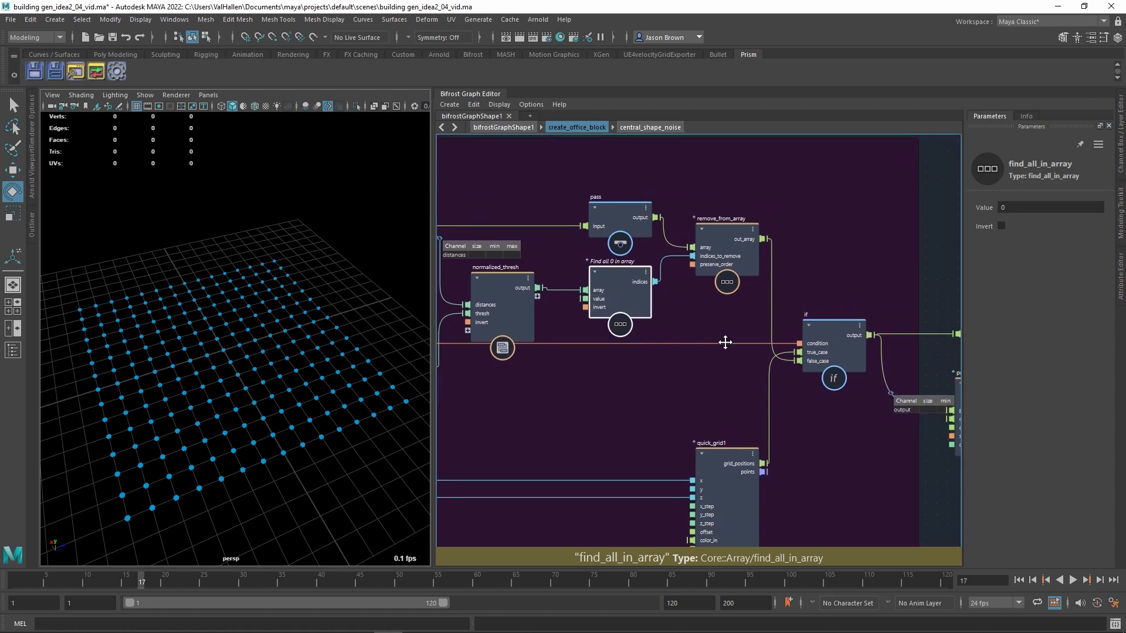
{"action": "middle_click_drag", "start_coordinate": [725, 342], "coordinate": [702, 338], "text": "alt"}
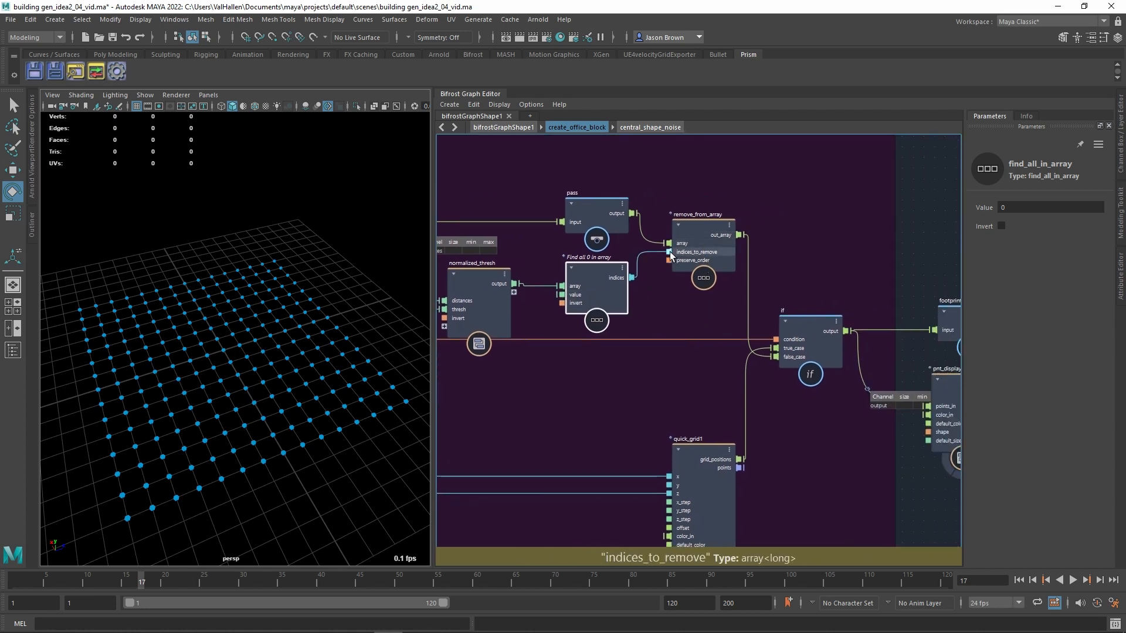
{"action": "middle_click_drag", "start_coordinate": [538, 208], "coordinate": [736, 245], "text": "alt"}
{"action": "left_click", "coordinate": [610, 208]}
{"action": "middle_click_drag", "start_coordinate": [863, 258], "coordinate": [440, 259], "text": "alt"}
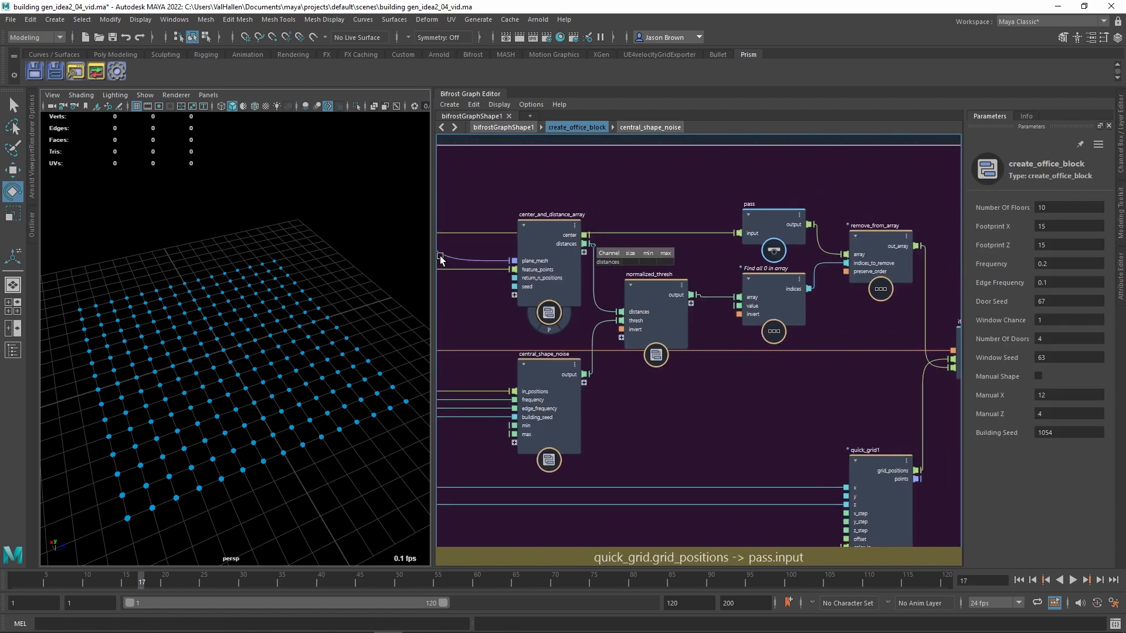
Step: Examine how remove_from_array and quick_grid1 feed the if node that is controlled by manual_shape
{"action": "middle_click_drag", "start_coordinate": [956, 278], "coordinate": [696, 252], "text": "alt"}
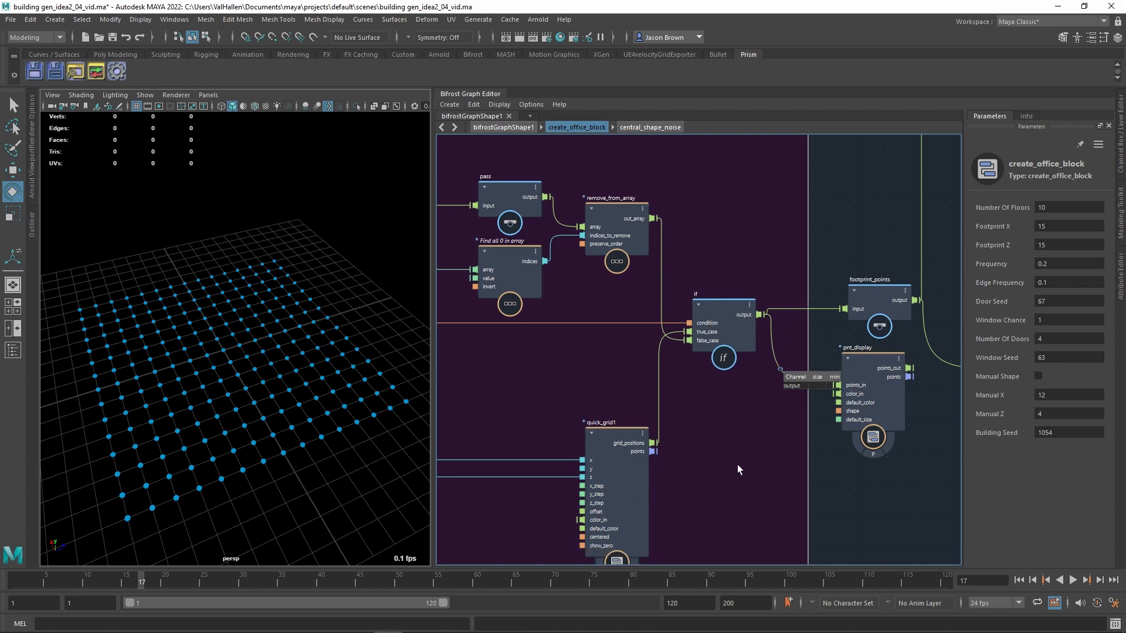
{"action": "middle_click_drag", "start_coordinate": [737, 464], "coordinate": [748, 432], "text": "alt"}
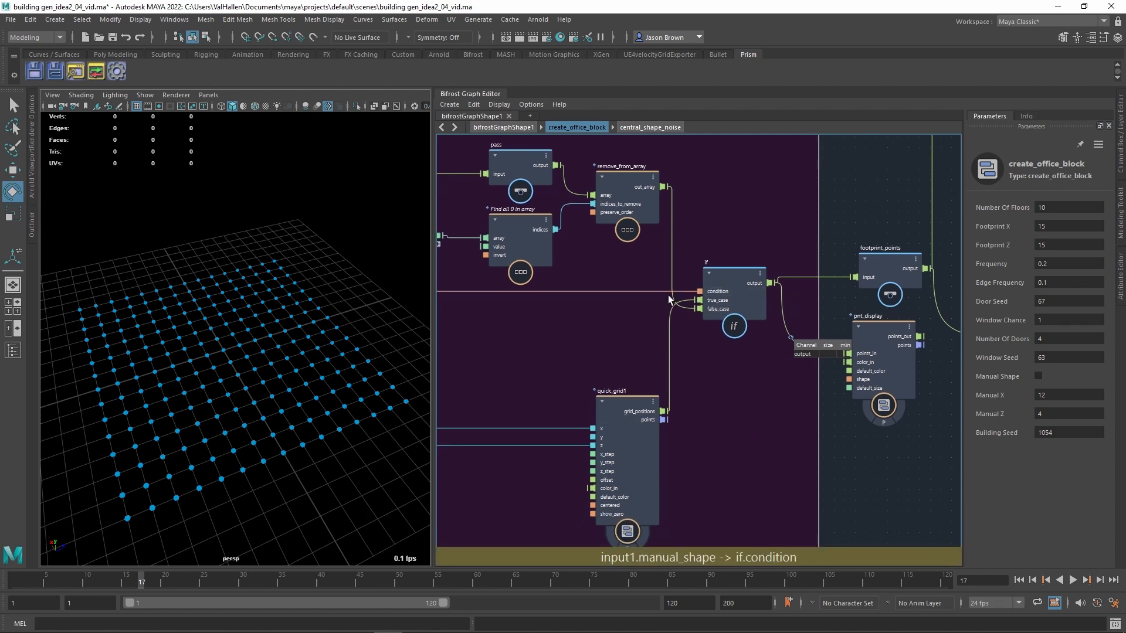
{"action": "scroll", "coordinate": [667, 304], "scroll_direction": "down", "scroll_amount": 3}
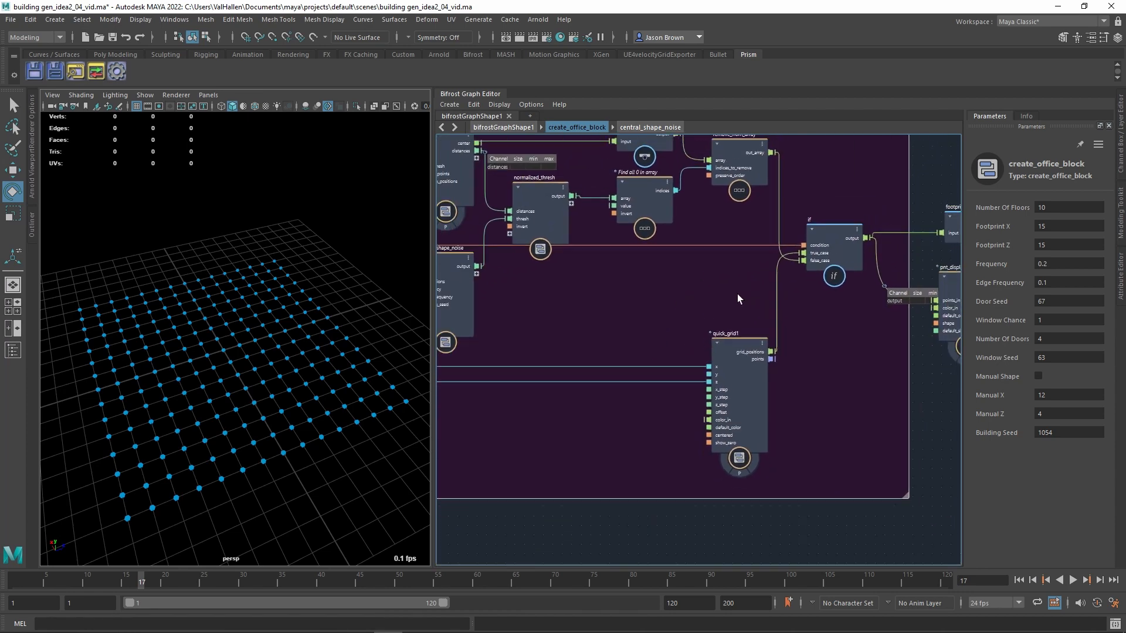
{"action": "scroll", "coordinate": [727, 293], "scroll_direction": "up", "scroll_amount": 2}
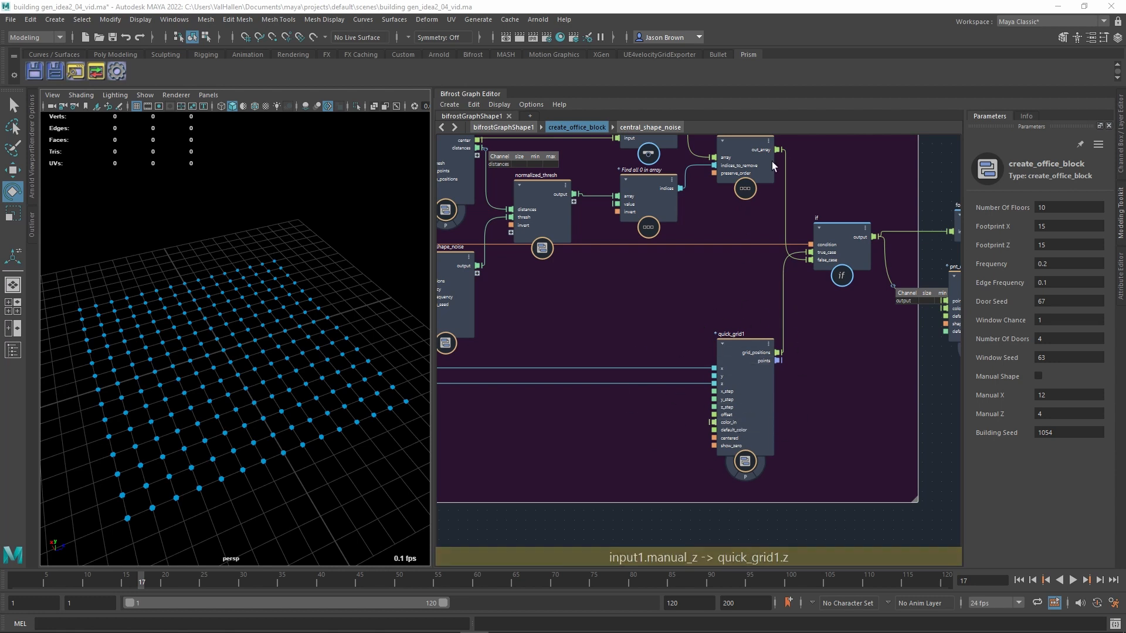
{"action": "middle_click_drag", "start_coordinate": [850, 379], "coordinate": [789, 379], "text": "alt"}
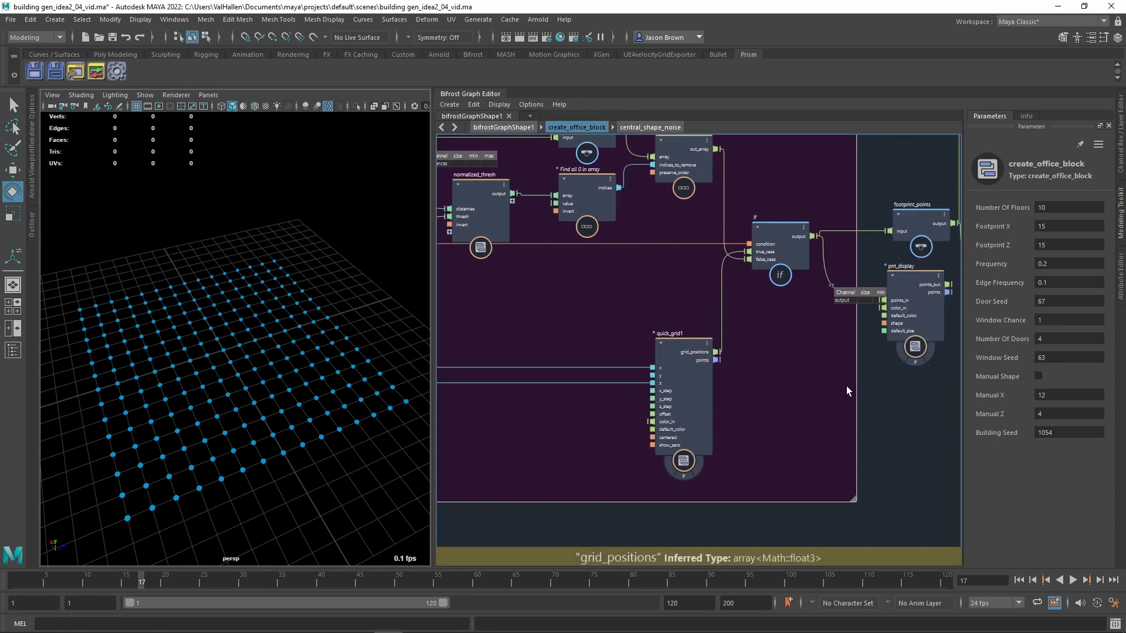
Step: Turn on the preview of the pnt_display node beside footprint_points and view the footprint points from above
{"action": "left_click", "coordinate": [917, 364]}
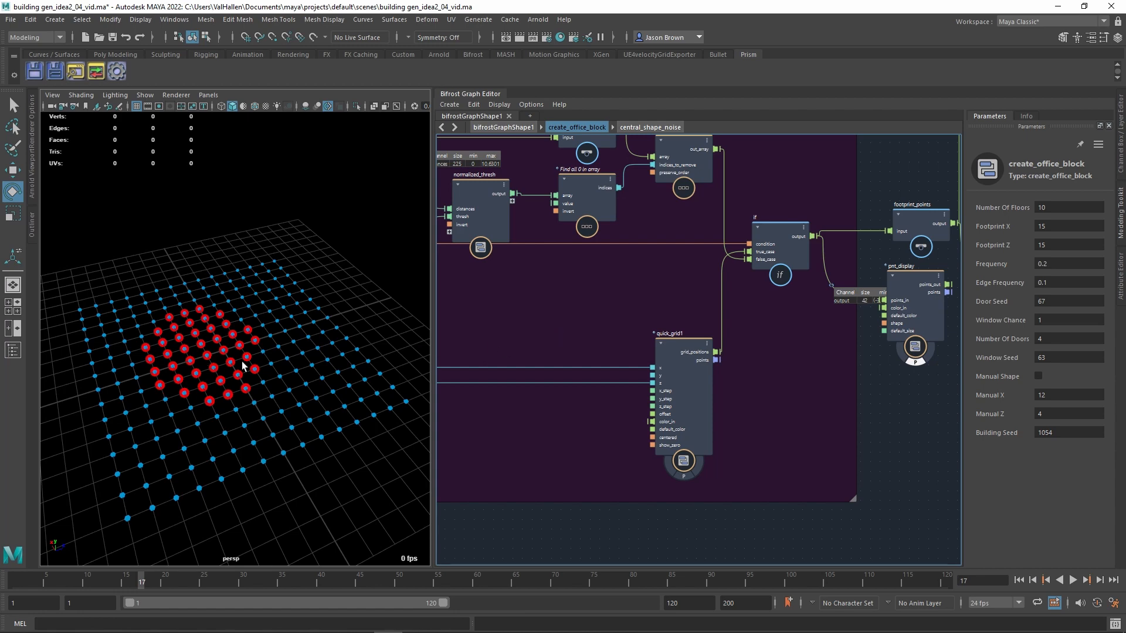
{"action": "left_click_drag", "start_coordinate": [242, 366], "coordinate": [225, 415], "text": "alt"}
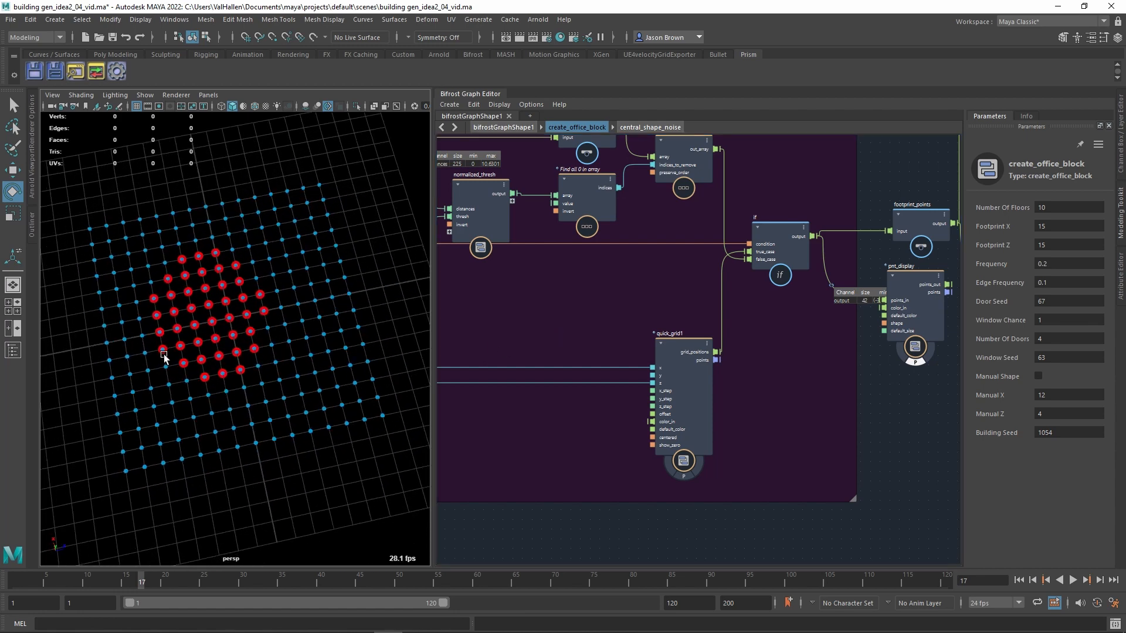
{"action": "left_click_drag", "start_coordinate": [250, 376], "coordinate": [221, 379], "text": "alt"}
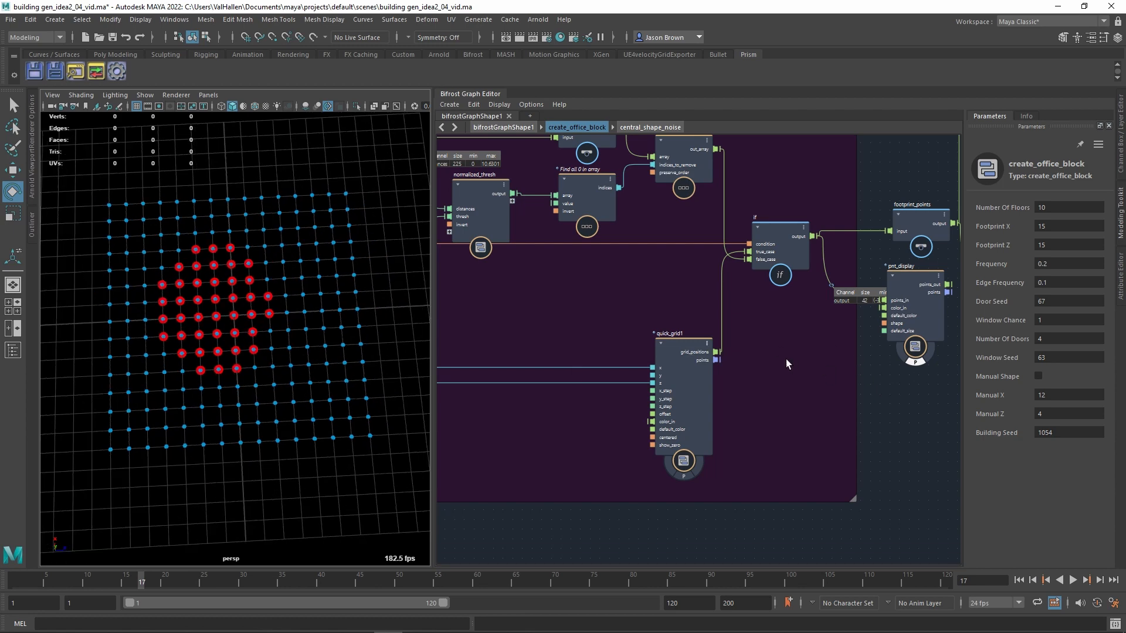
Step: Turn Manual Shape on to compare the rectangular footprint with the noise-based one, and turn it off again
{"action": "middle_click_drag", "start_coordinate": [785, 359], "coordinate": [805, 360], "text": "alt"}
{"action": "scroll", "coordinate": [810, 356], "scroll_direction": "down", "scroll_amount": 1}
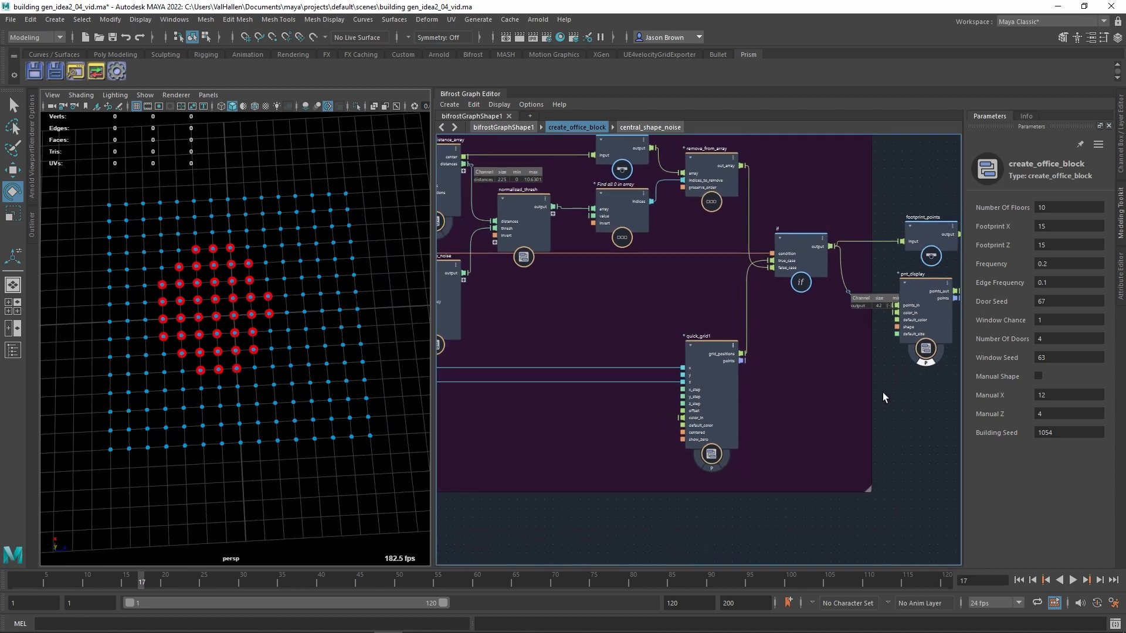
{"action": "left_click", "coordinate": [1038, 377]}
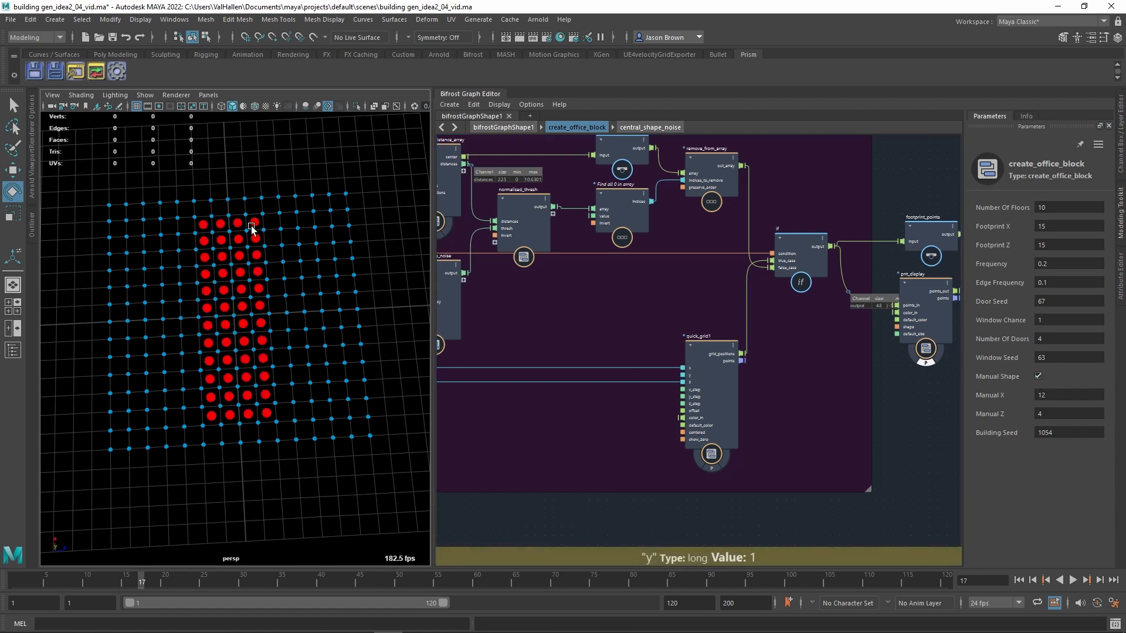
{"action": "left_click", "coordinate": [1038, 377]}
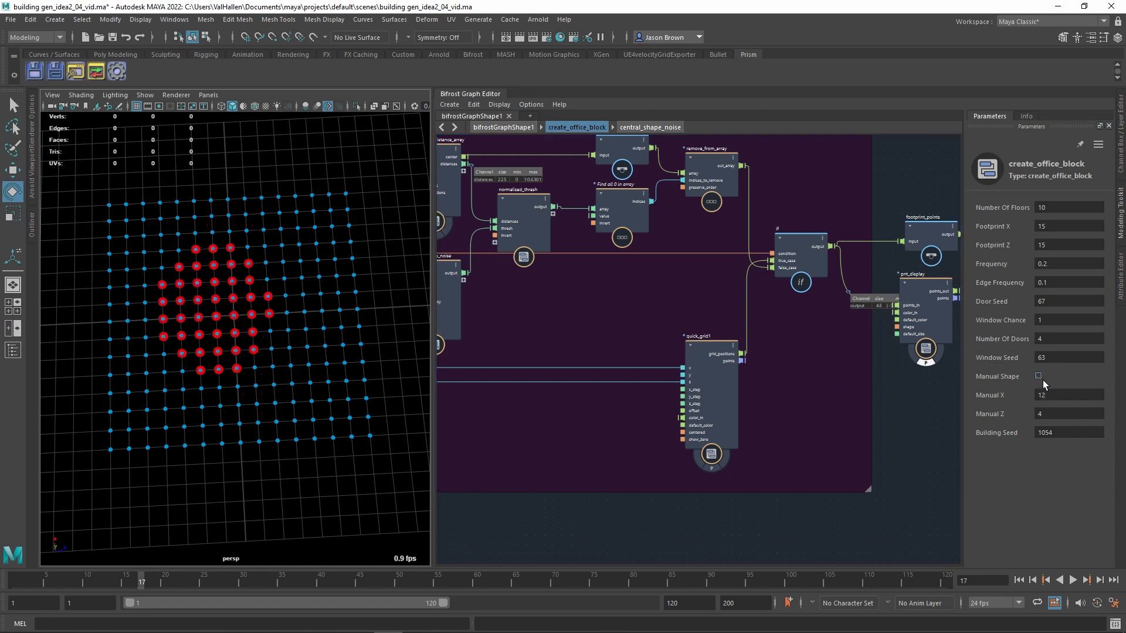
Step: Move the footprint_points node upward to separate it from the pnt_display node
{"action": "middle_click_drag", "start_coordinate": [868, 378], "coordinate": [734, 385], "text": "alt"}
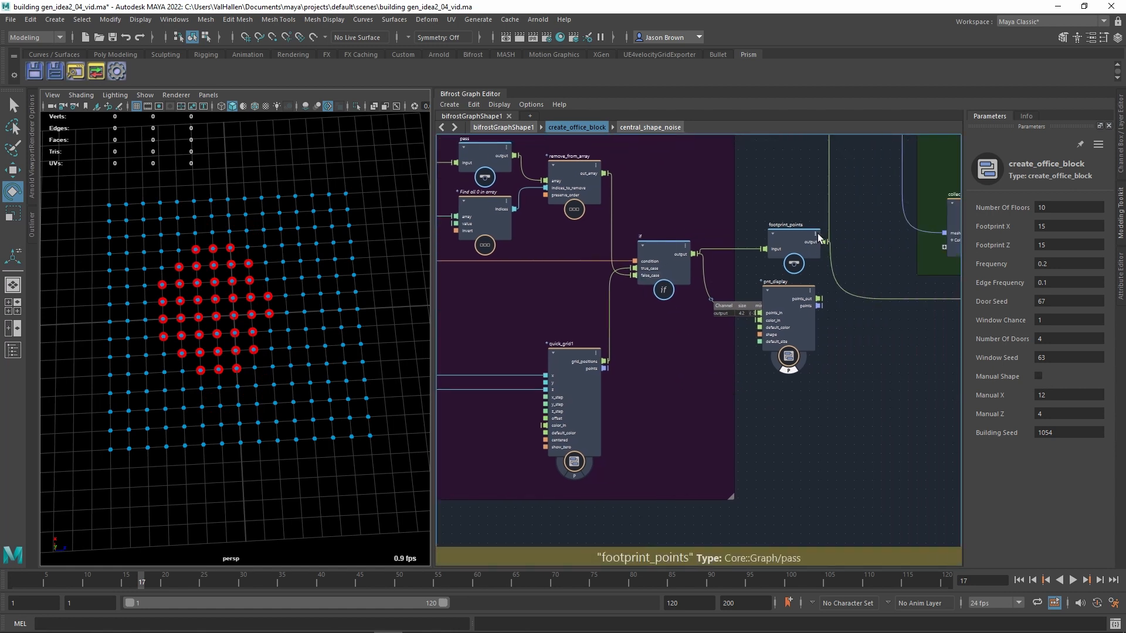
{"action": "left_click", "coordinate": [800, 241]}
{"action": "left_click_drag", "start_coordinate": [794, 242], "coordinate": [793, 203]}
{"action": "left_click", "coordinate": [779, 258]}
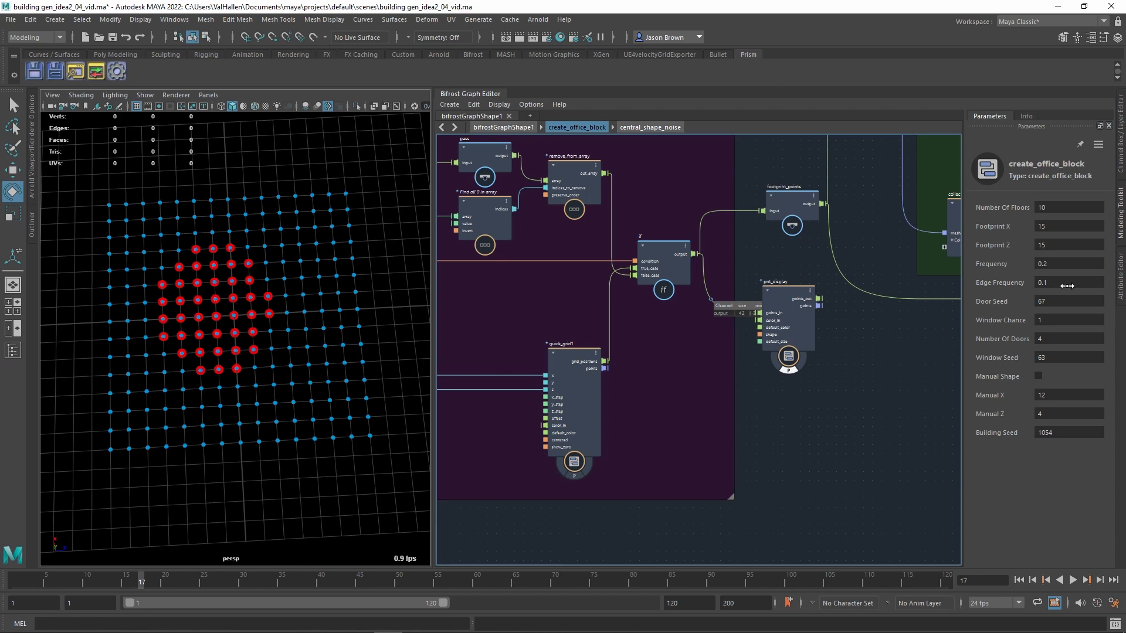
Step: Set the Building Seed to 304 and the Edge Frequency to 0.15, with Footprint X at 15
{"action": "left_click_drag", "start_coordinate": [1072, 445], "coordinate": [998, 444]}
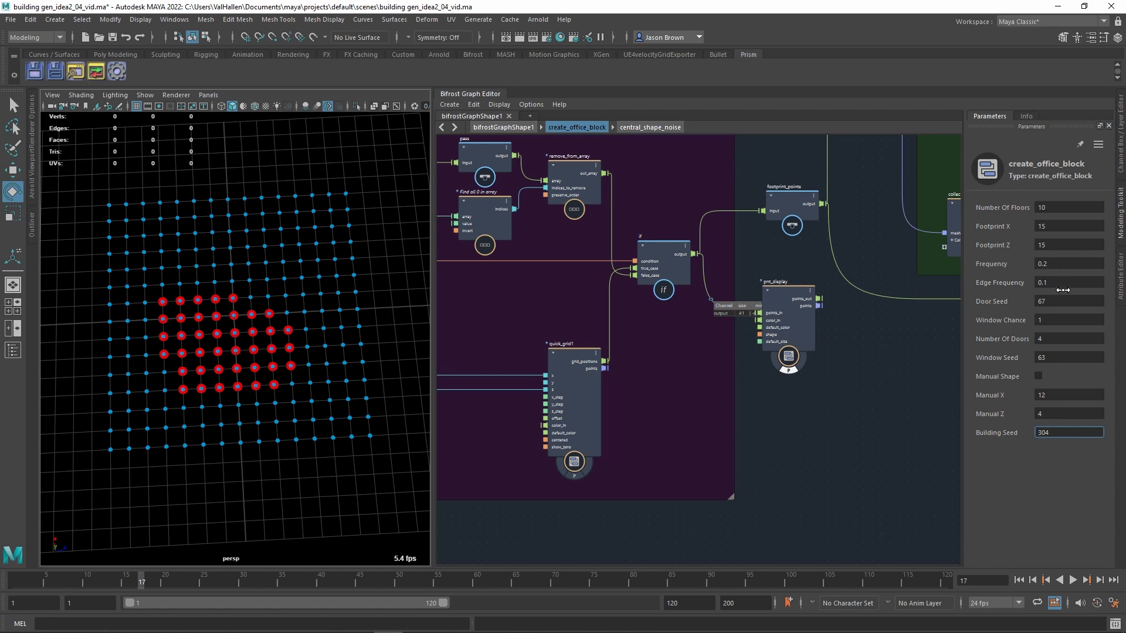
{"action": "left_click_drag", "start_coordinate": [1063, 289], "coordinate": [1124, 289]}
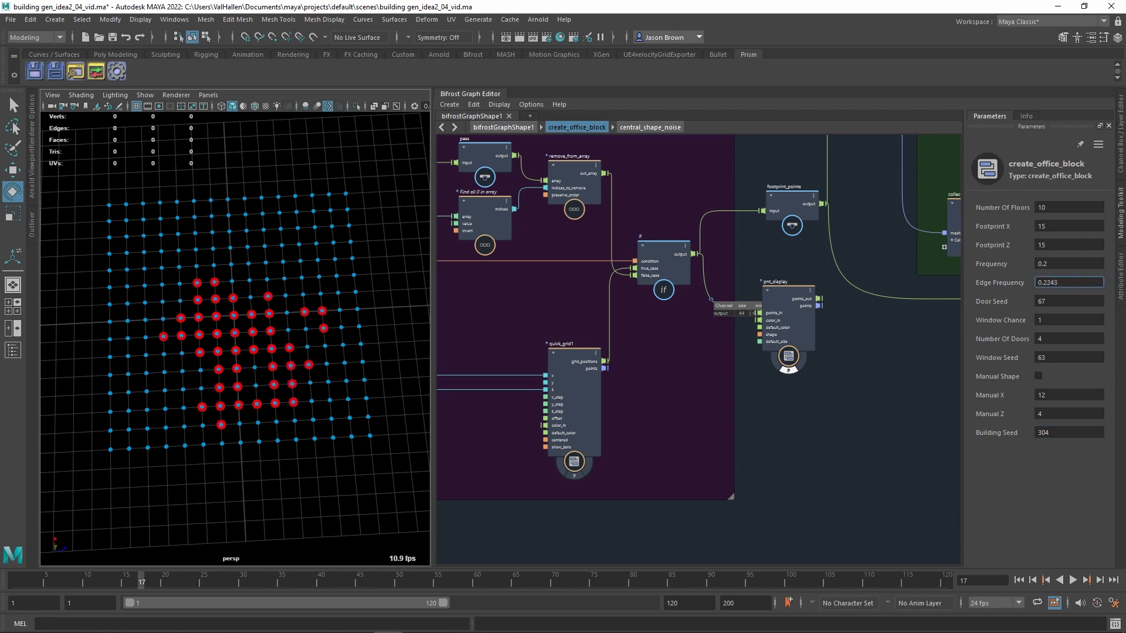
{"action": "left_click_drag", "start_coordinate": [1124, 289], "coordinate": [1125, 289]}
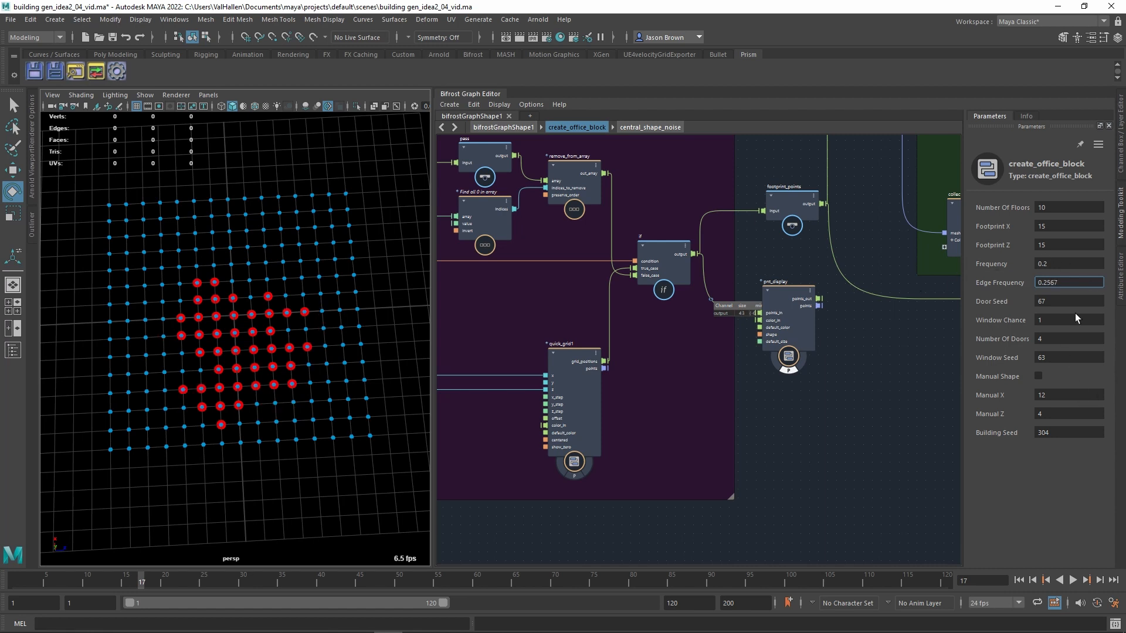
{"action": "type", "text": "0.15"}
{"action": "key", "text": "Return"}
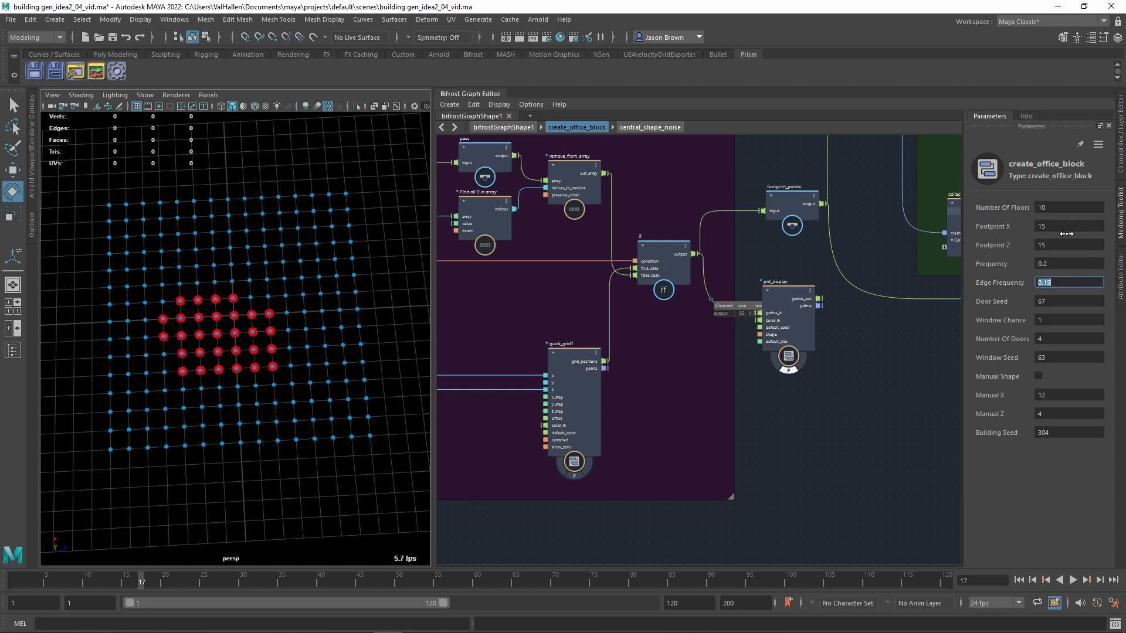
{"action": "mouse_move", "coordinate": [1066, 234]}
{"action": "left_mouse_down"}
{"action": "mouse_move", "coordinate": [1082, 233]}
{"action": "mouse_move", "coordinate": [1071, 233]}
{"action": "left_mouse_up"}
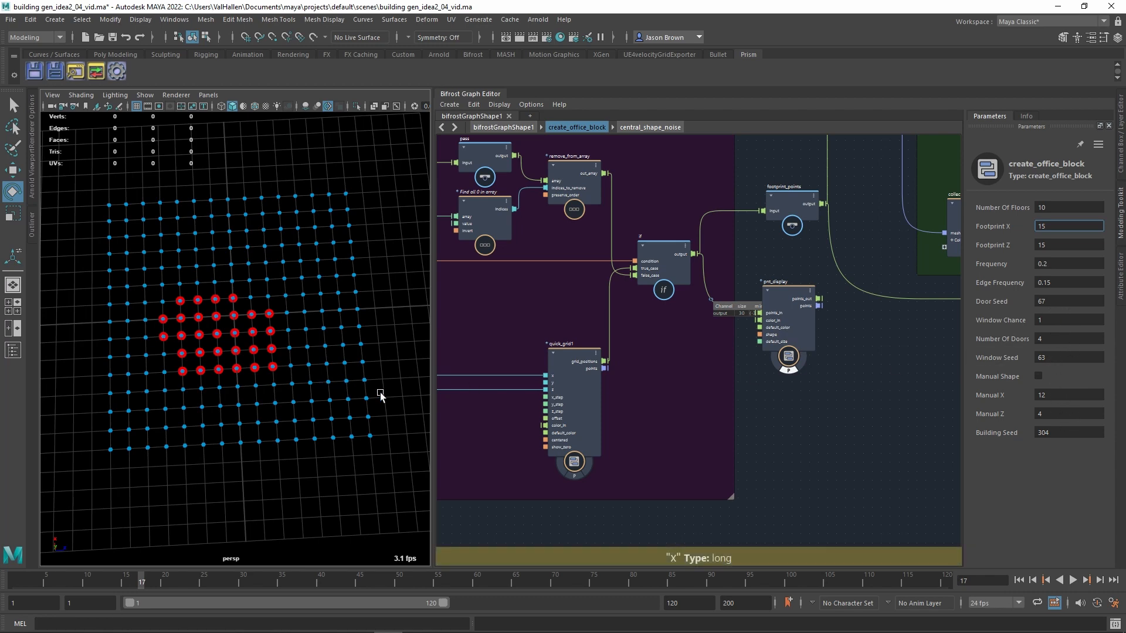
Step: Turn off the preview of the quick_grid node fed by input1 so only the footprint points are displayed
{"action": "left_click_drag", "start_coordinate": [379, 392], "coordinate": [384, 391], "text": "alt"}
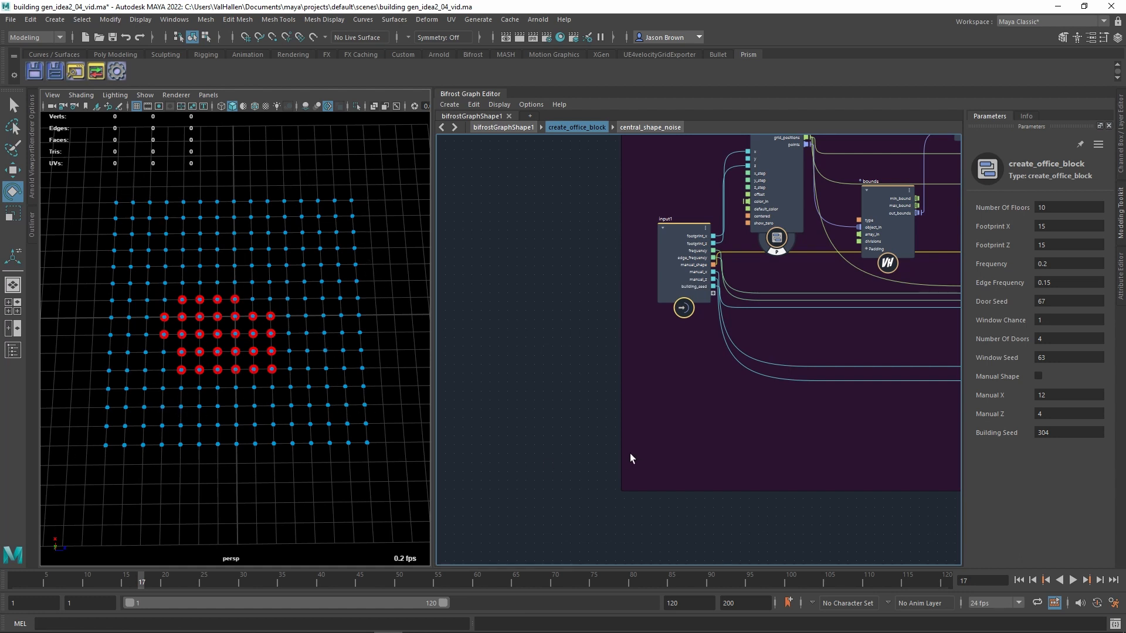
{"action": "middle_click_drag", "start_coordinate": [850, 407], "coordinate": [678, 432], "text": "alt"}
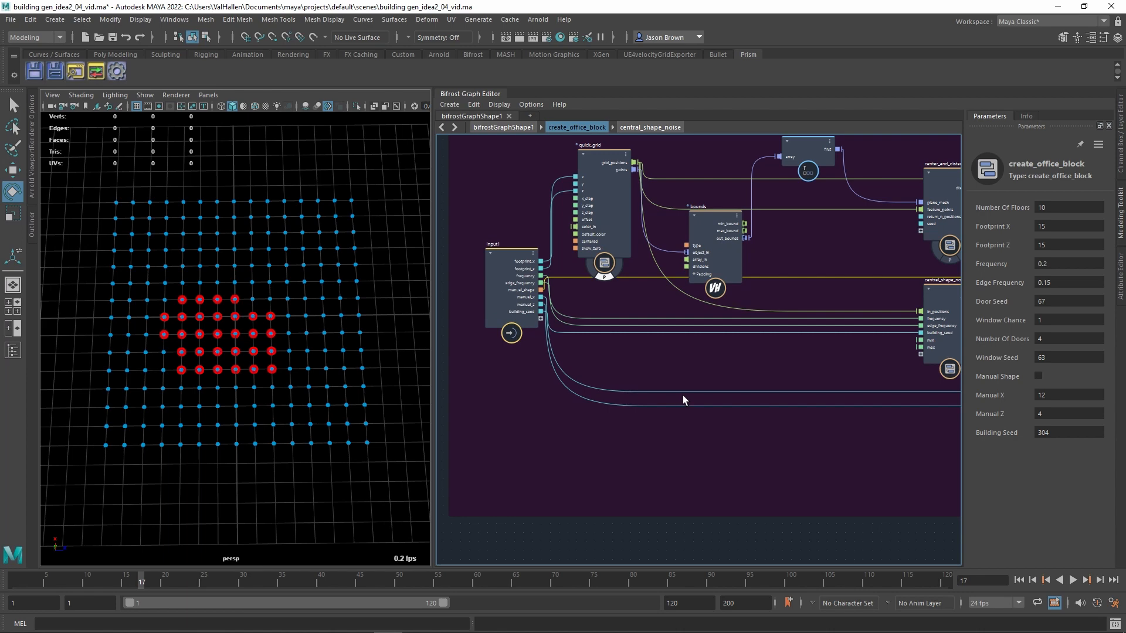
{"action": "left_click", "coordinate": [610, 277]}
{"action": "middle_click_drag", "start_coordinate": [567, 391], "coordinate": [792, 446], "text": "alt"}
{"action": "middle_click_drag", "start_coordinate": [516, 406], "coordinate": [571, 413], "text": "alt"}
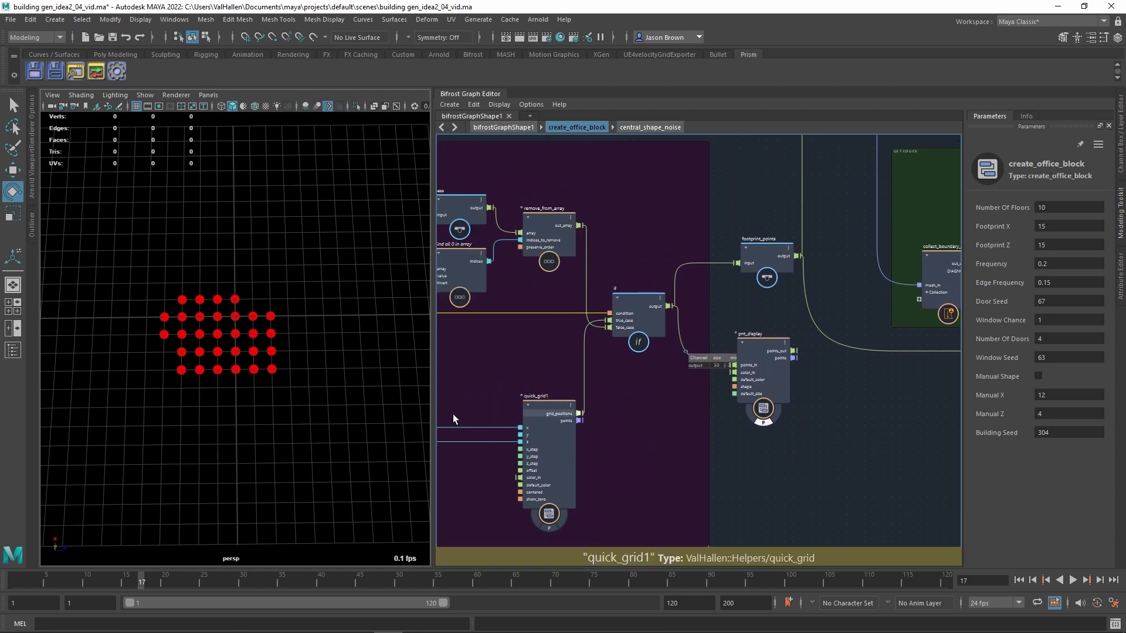
Step: Trace the footprint_points output to copy_to_points and through the elbow to construct_points1 and the downstream nodes
{"action": "middle_click_drag", "start_coordinate": [676, 328], "coordinate": [614, 457], "text": "alt"}
{"action": "middle_click_drag", "start_coordinate": [741, 351], "coordinate": [678, 409], "text": "alt"}
{"action": "middle_click_drag", "start_coordinate": [703, 374], "coordinate": [688, 307], "text": "alt"}
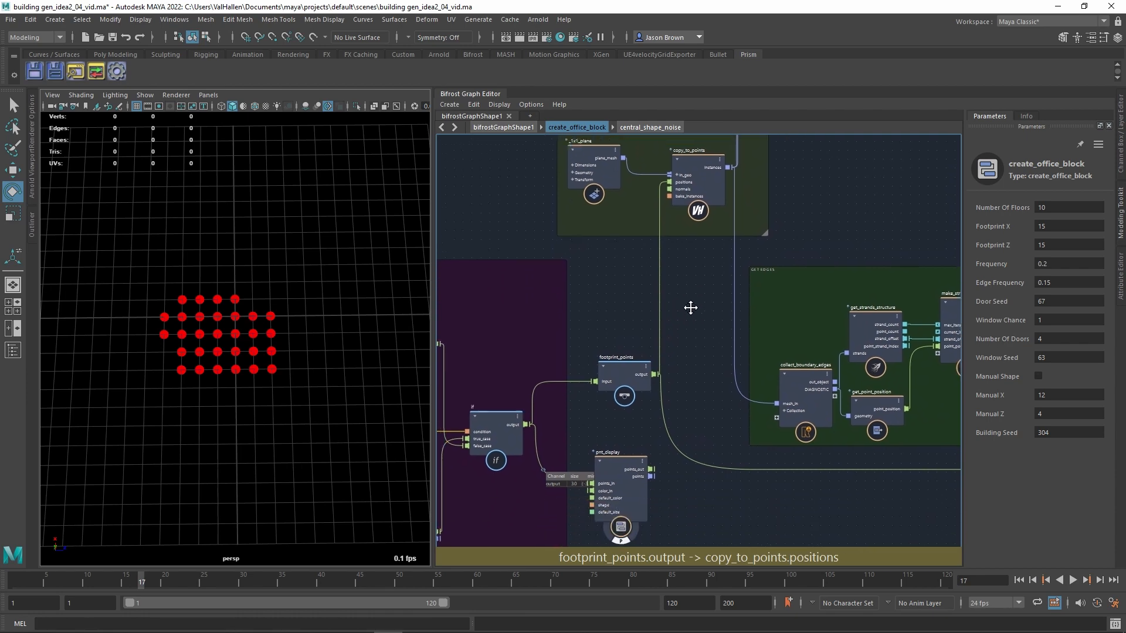
{"action": "left_click", "coordinate": [626, 358]}
{"action": "middle_click_drag", "start_coordinate": [643, 423], "coordinate": [208, 360], "text": "alt"}
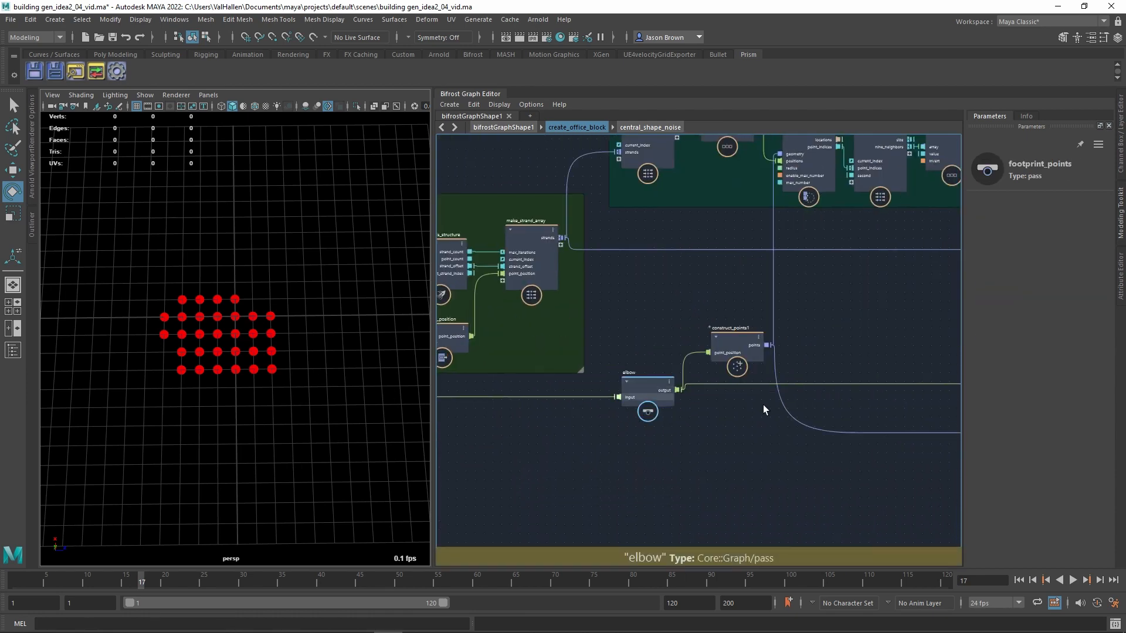
{"action": "middle_click_drag", "start_coordinate": [823, 413], "coordinate": [676, 416], "text": "alt"}
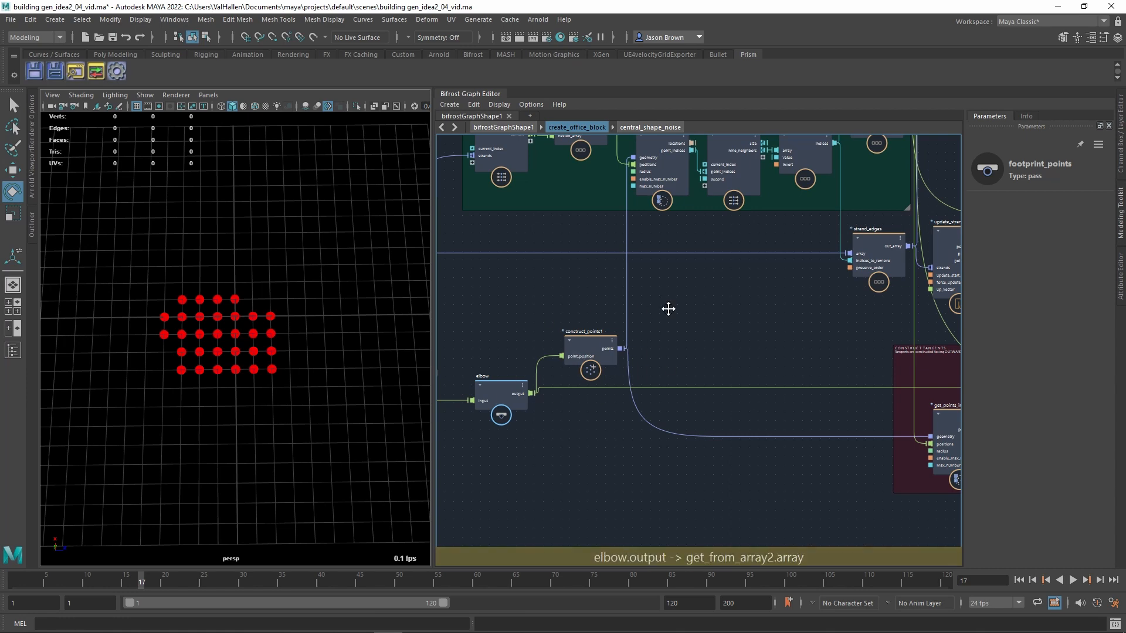
Step: Inspect the parameters of the _1x1_plane and copy_to_points nodes in the floor construction section
{"action": "middle_click_drag", "start_coordinate": [668, 309], "coordinate": [606, 394], "text": "alt"}
{"action": "left_click_drag", "start_coordinate": [586, 297], "coordinate": [585, 310]}
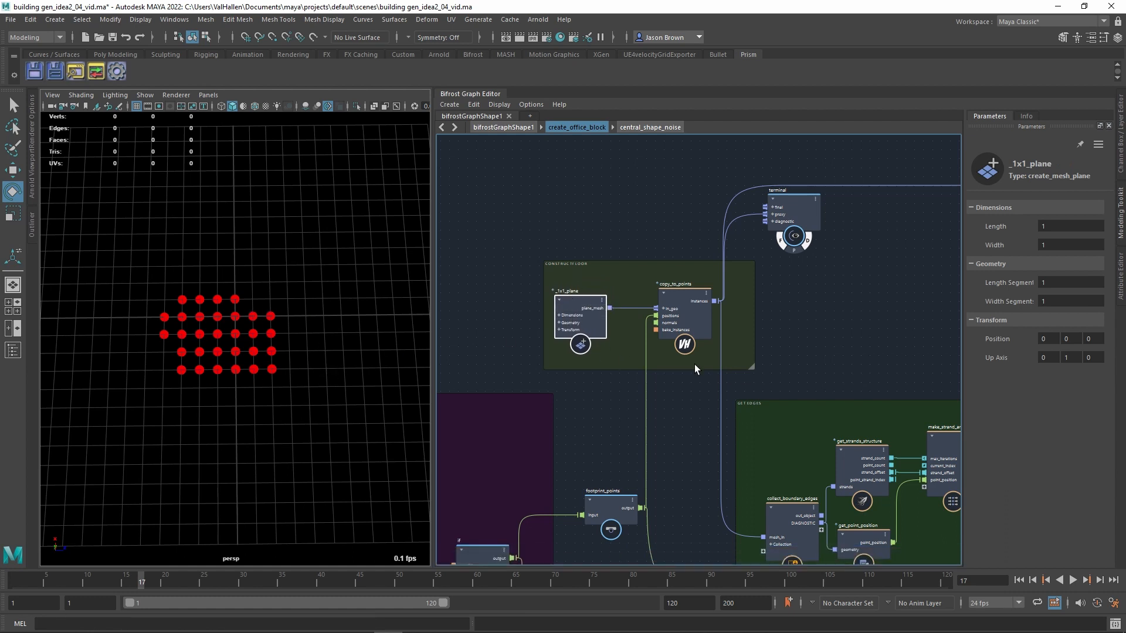
{"action": "left_click", "coordinate": [698, 307]}
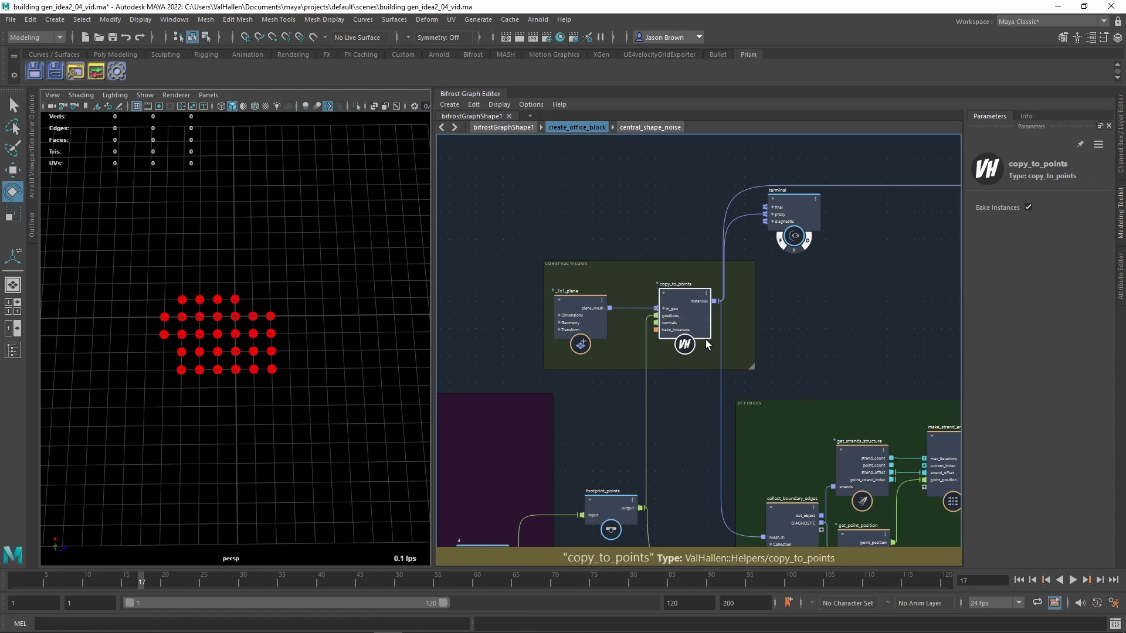
Step: Open copy_to_points and examine how point_orientation, create_instances, point_normal and bake_instanced_geometry are chained
{"action": "double_click", "coordinate": [680, 301]}
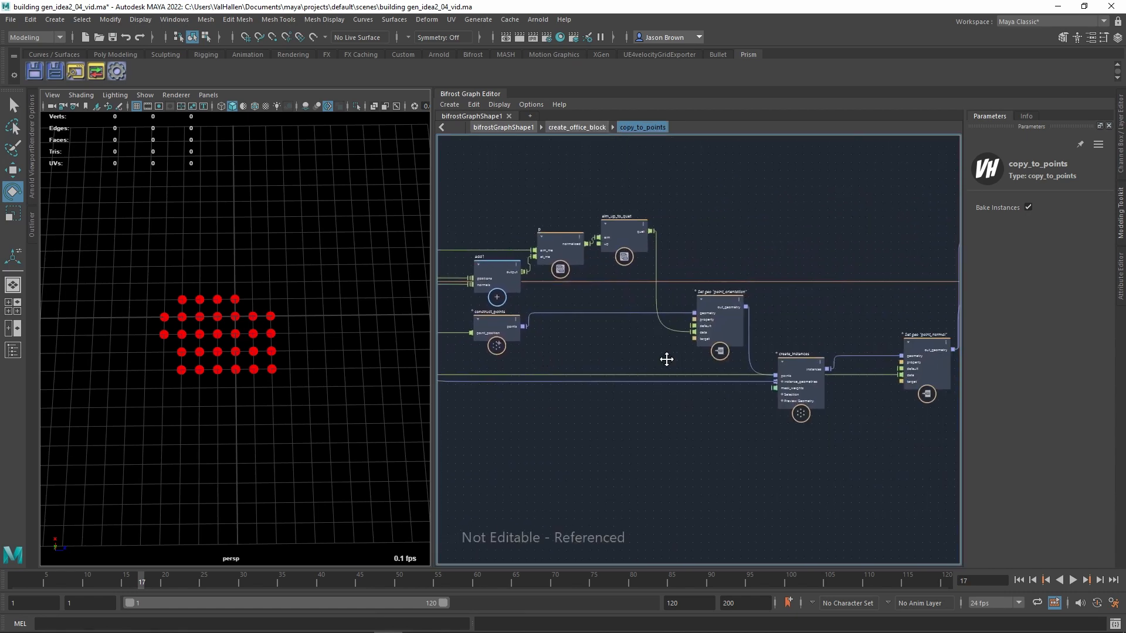
{"action": "middle_click_drag", "start_coordinate": [667, 360], "coordinate": [633, 359], "text": "alt"}
{"action": "scroll", "coordinate": [666, 360], "scroll_direction": "up", "scroll_amount": 2}
{"action": "middle_click_drag", "start_coordinate": [782, 305], "coordinate": [753, 307], "text": "alt"}
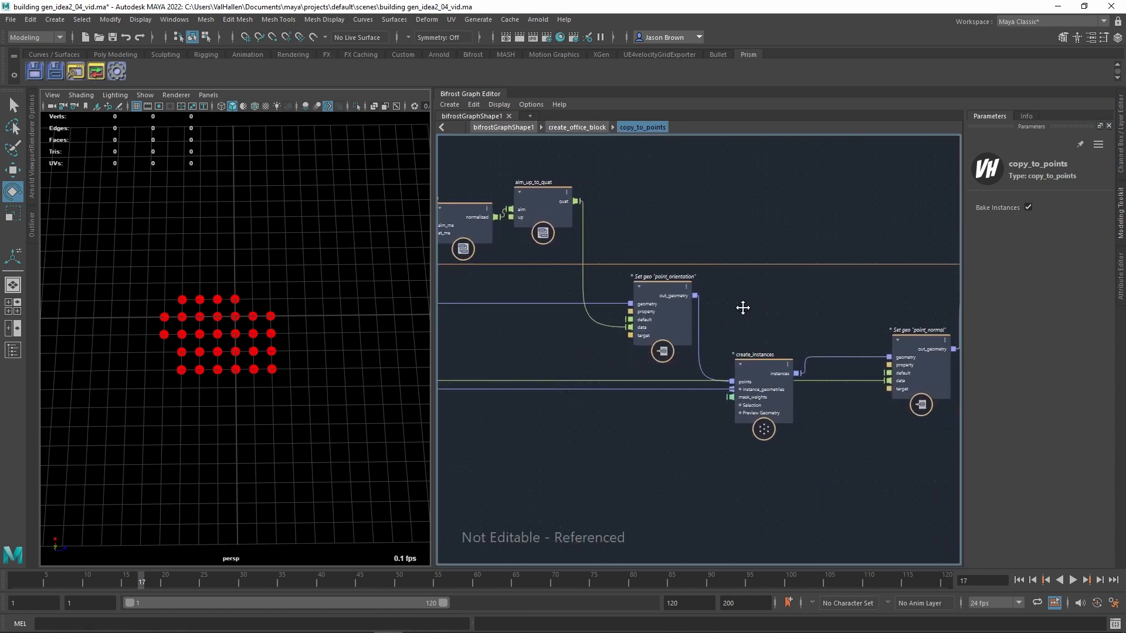
{"action": "middle_click_drag", "start_coordinate": [829, 304], "coordinate": [554, 298], "text": "alt"}
{"action": "middle_click_drag", "start_coordinate": [703, 299], "coordinate": [886, 338], "text": "alt"}
{"action": "middle_click_drag", "start_coordinate": [633, 357], "coordinate": [717, 340], "text": "alt"}
{"action": "left_click_drag", "start_coordinate": [666, 377], "coordinate": [663, 330]}
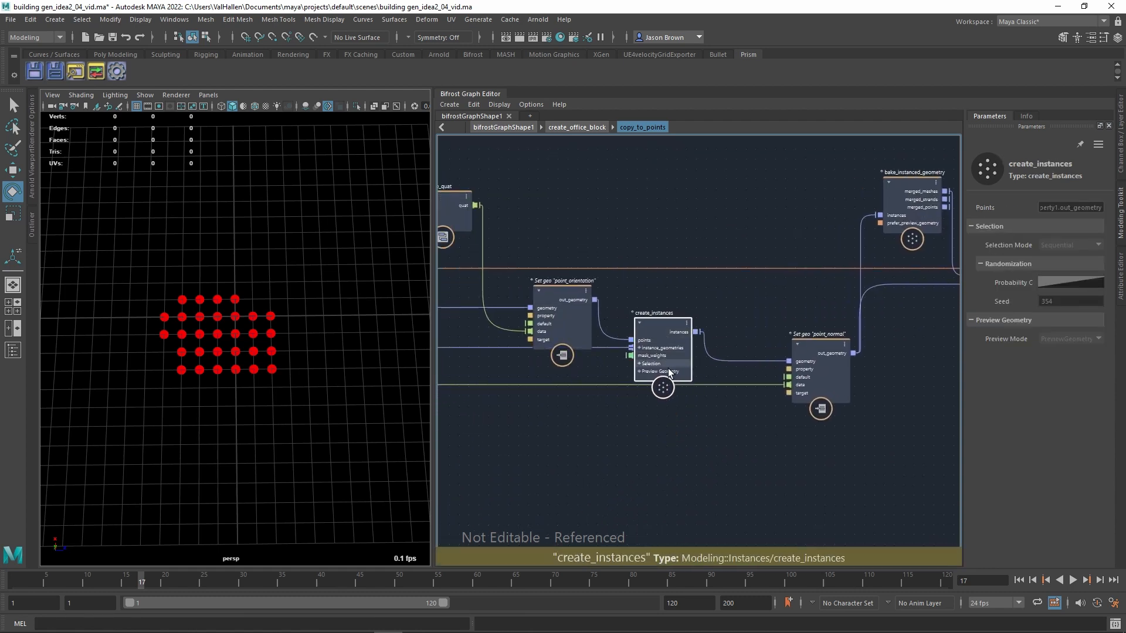
{"action": "middle_click_drag", "start_coordinate": [497, 377], "coordinate": [633, 381], "text": "alt"}
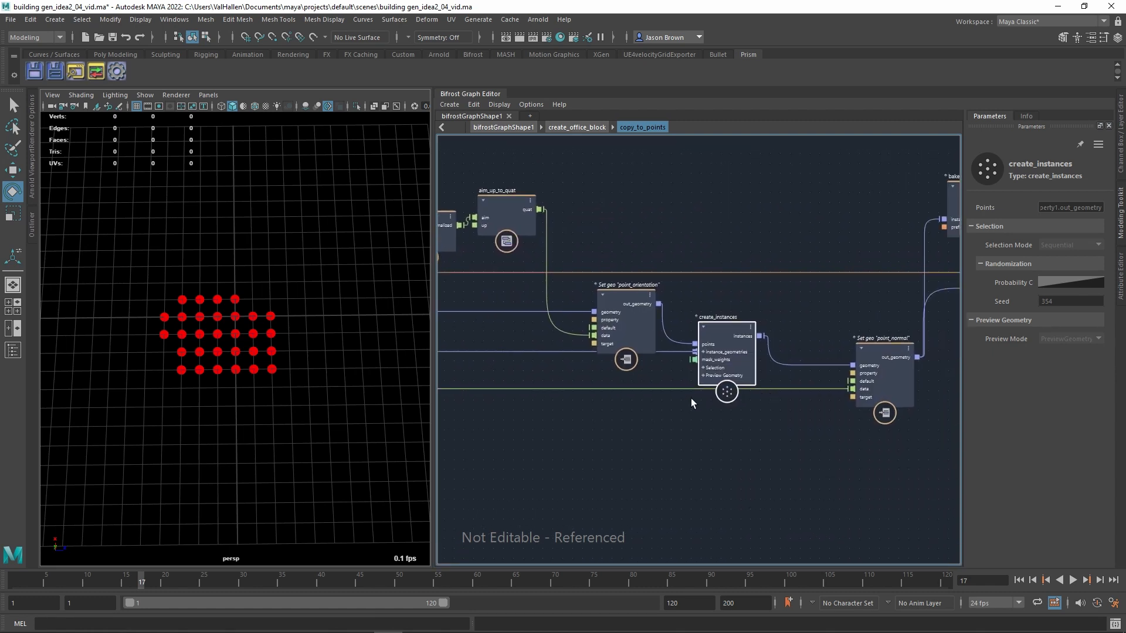
Step: Preview the floor mesh through the terminal in create_office_block and set the Edge Frequency to 0.2662
{"action": "double_click", "coordinate": [698, 431]}
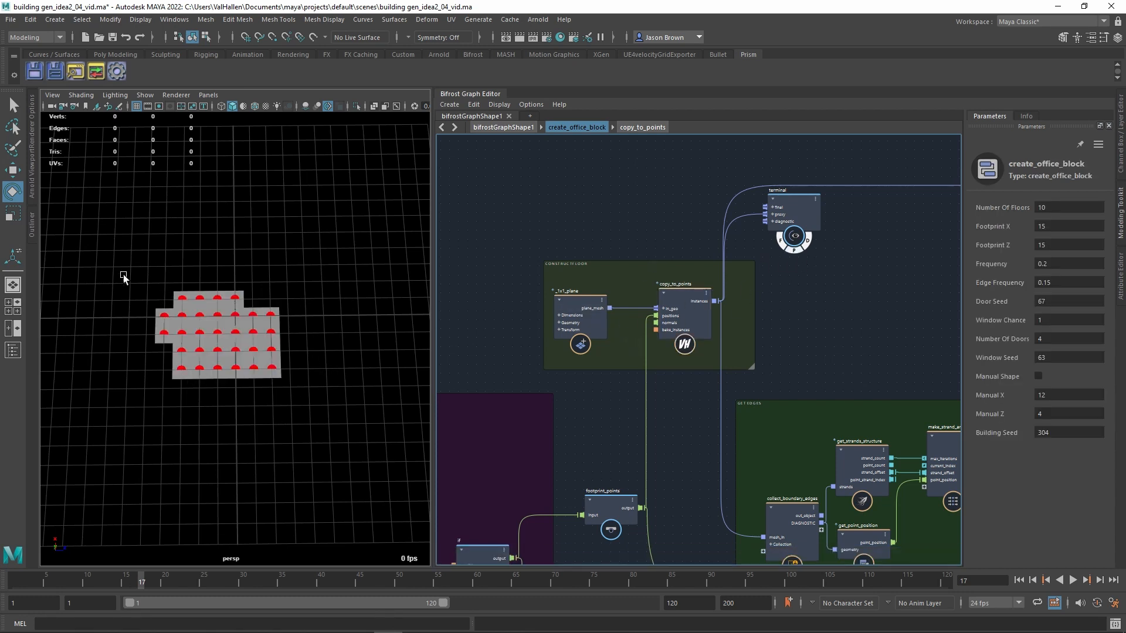
{"action": "middle_click_drag", "start_coordinate": [569, 392], "coordinate": [592, 392], "text": "alt"}
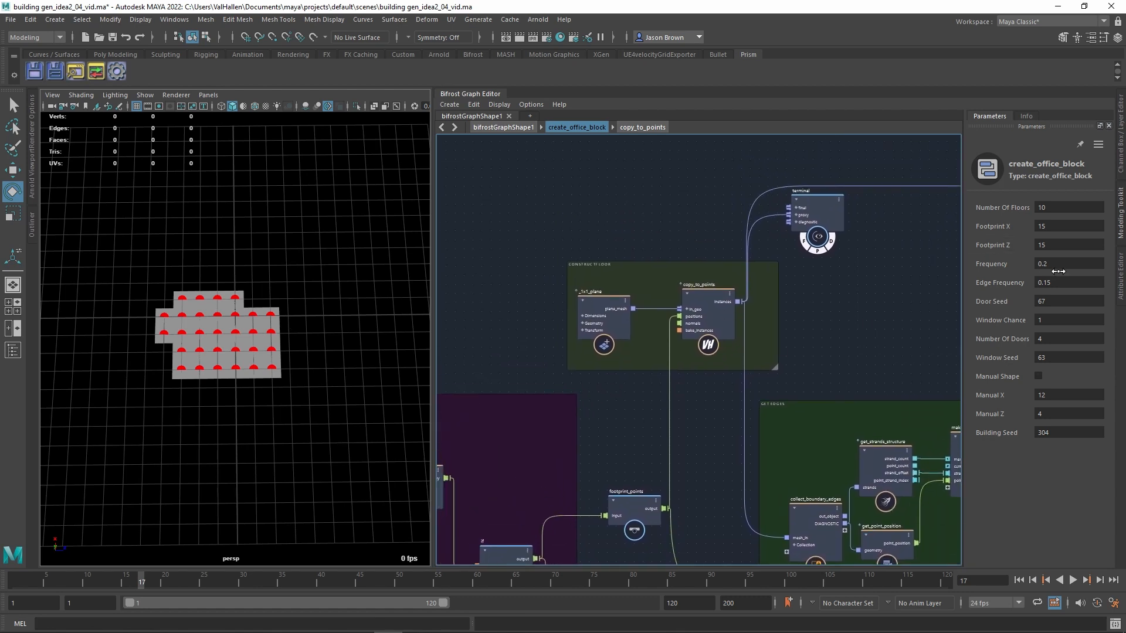
{"action": "left_click_drag", "start_coordinate": [1063, 290], "coordinate": [1093, 290]}
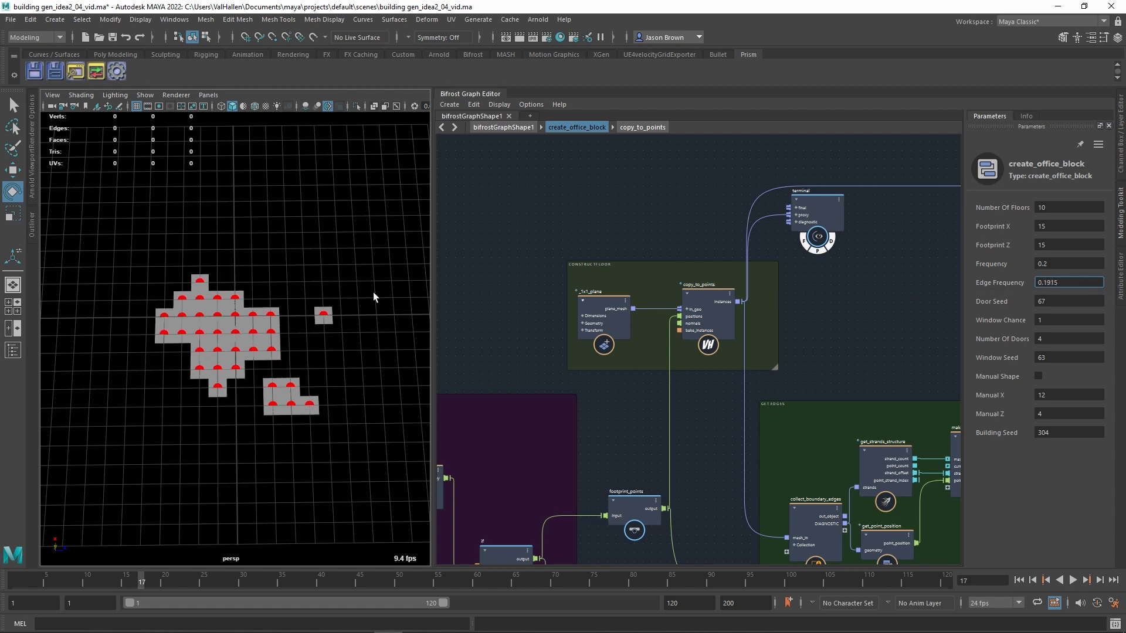
{"action": "left_click_drag", "start_coordinate": [1064, 294], "coordinate": [1103, 292]}
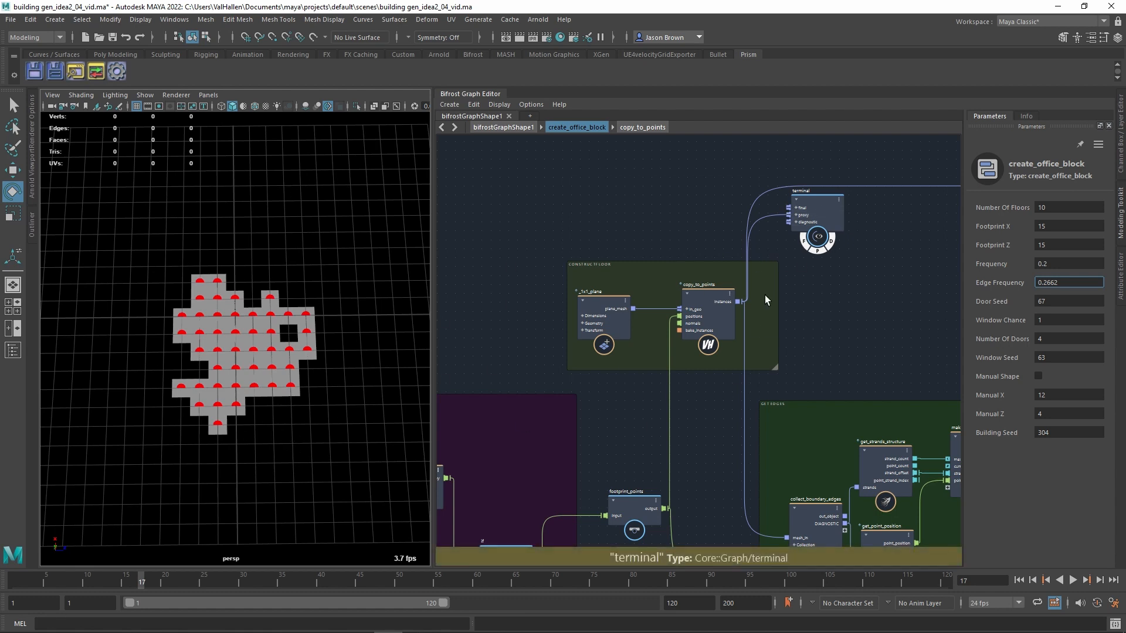
Step: Examine the connections leaving copy_to_points and inspect the floor mesh from a low angle and from above
{"action": "left_click", "coordinate": [713, 300]}
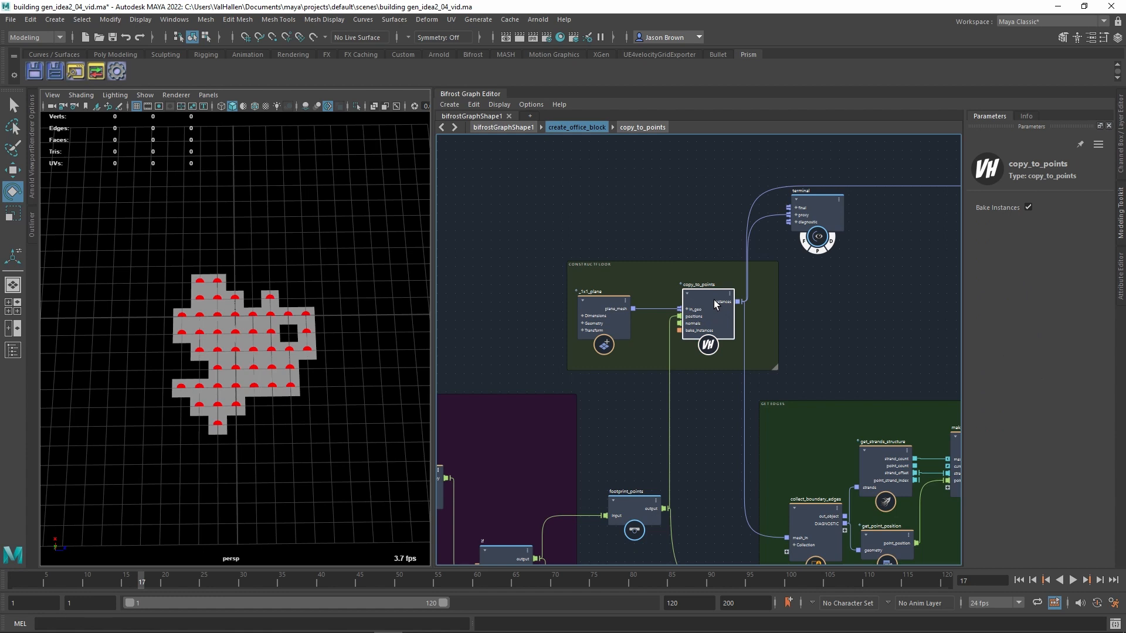
{"action": "left_click_drag", "start_coordinate": [920, 202], "coordinate": [888, 283]}
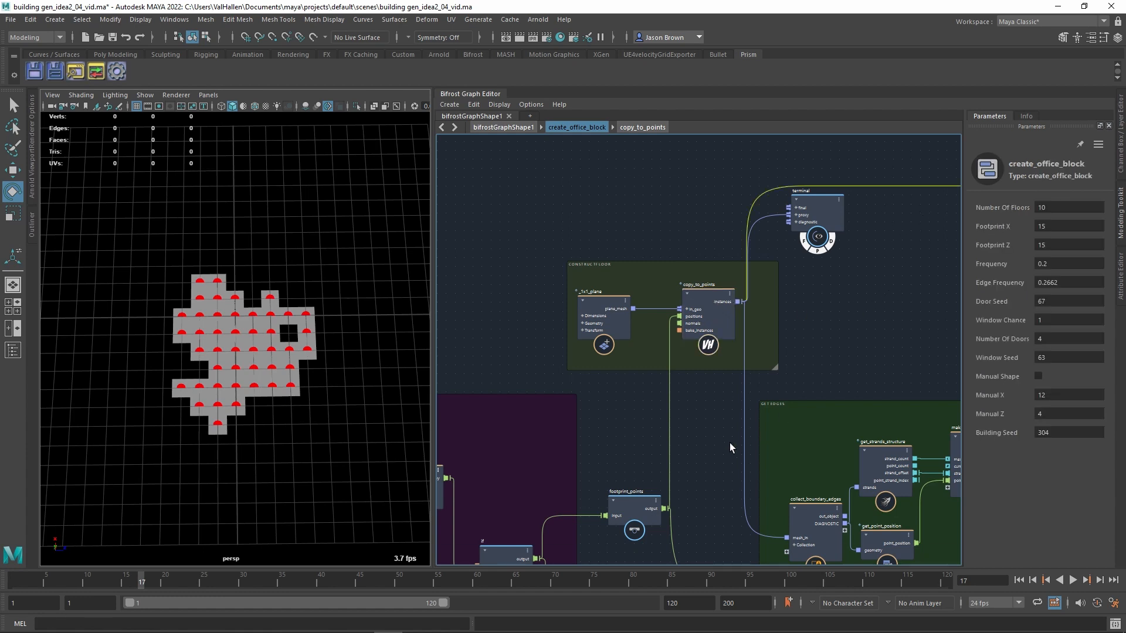
{"action": "left_click_drag", "start_coordinate": [761, 410], "coordinate": [758, 410]}
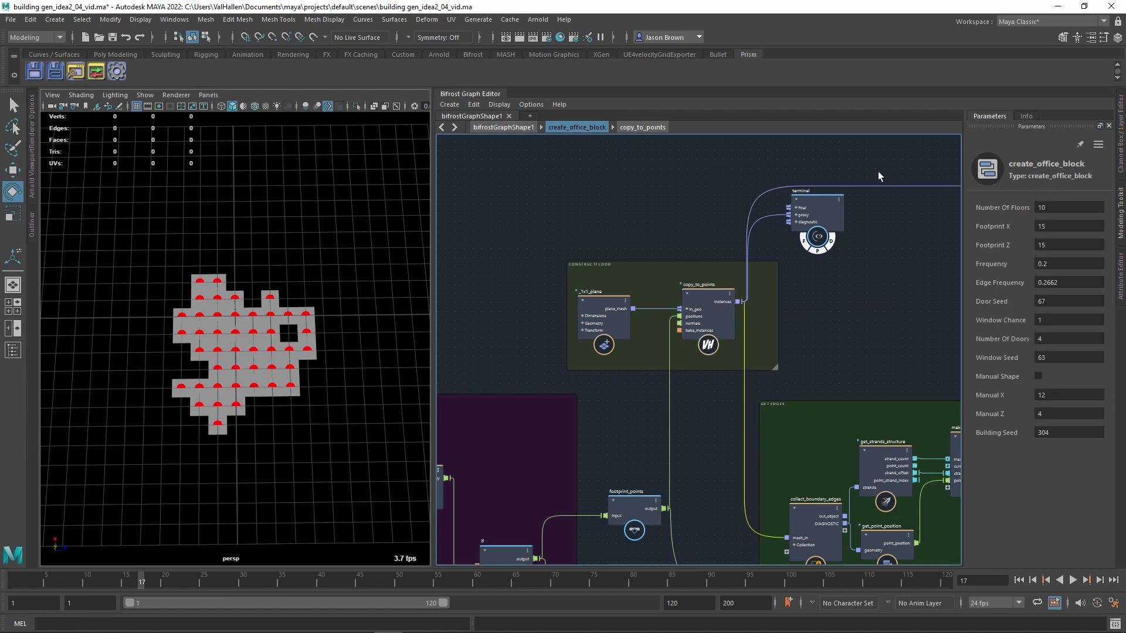
{"action": "left_click_drag", "start_coordinate": [878, 171], "coordinate": [891, 209]}
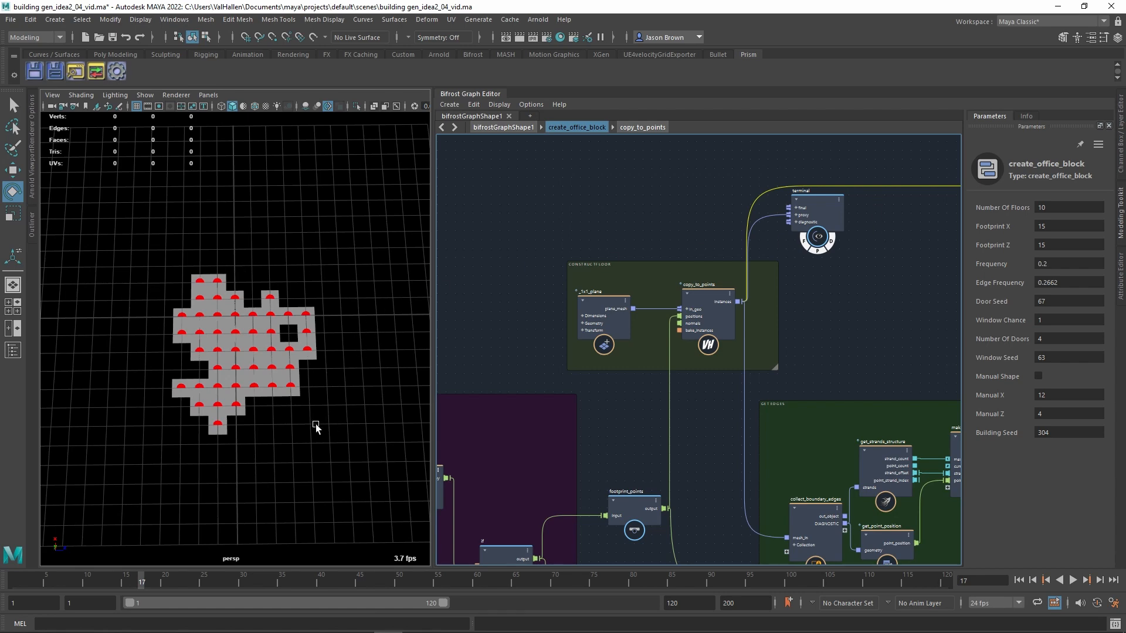
{"action": "left_click_drag", "start_coordinate": [252, 402], "coordinate": [265, 376], "text": "alt"}
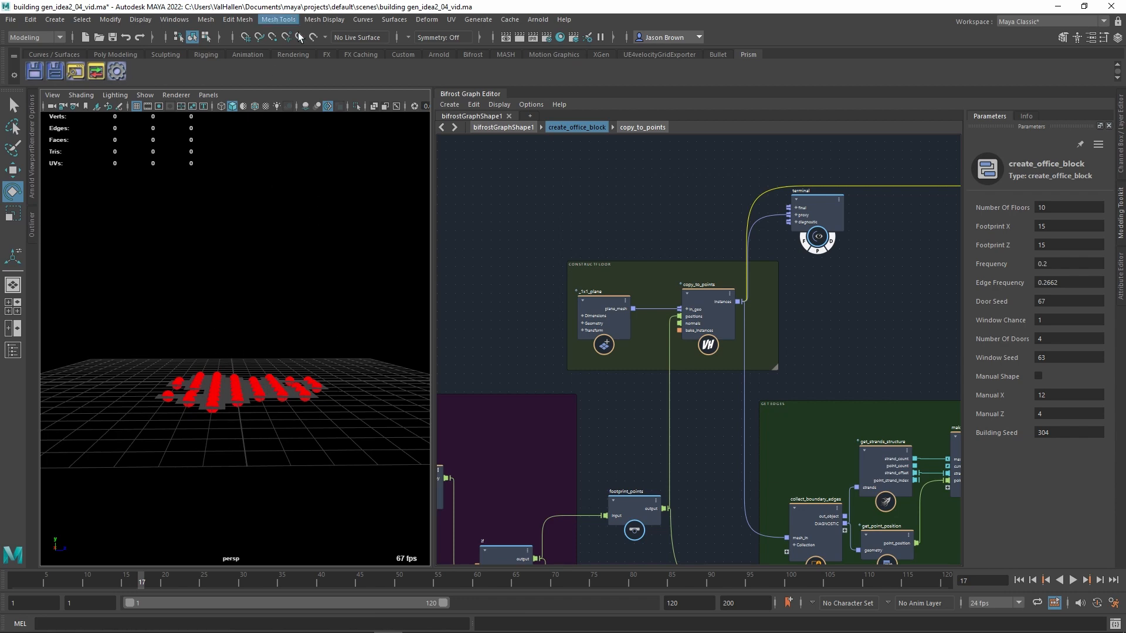
{"action": "left_click_drag", "start_coordinate": [296, 261], "coordinate": [295, 314], "text": "alt"}
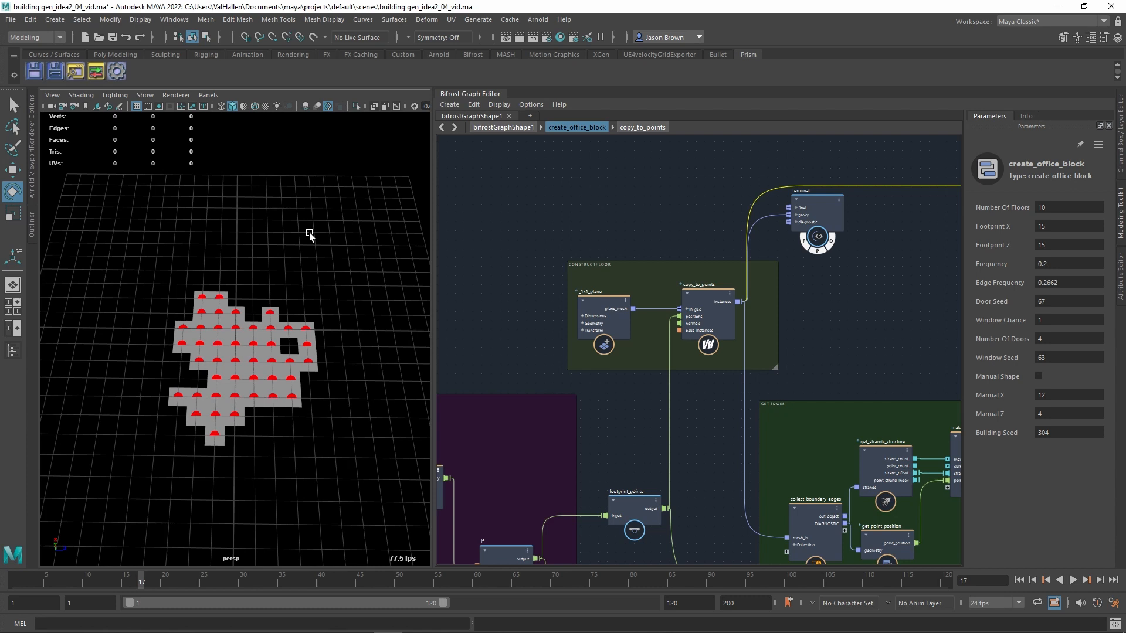
Step: Turn off the preview of the pnt_display node below footprint_points so only the floor mesh is displayed
{"action": "middle_click_drag", "start_coordinate": [821, 322], "coordinate": [773, 317]}
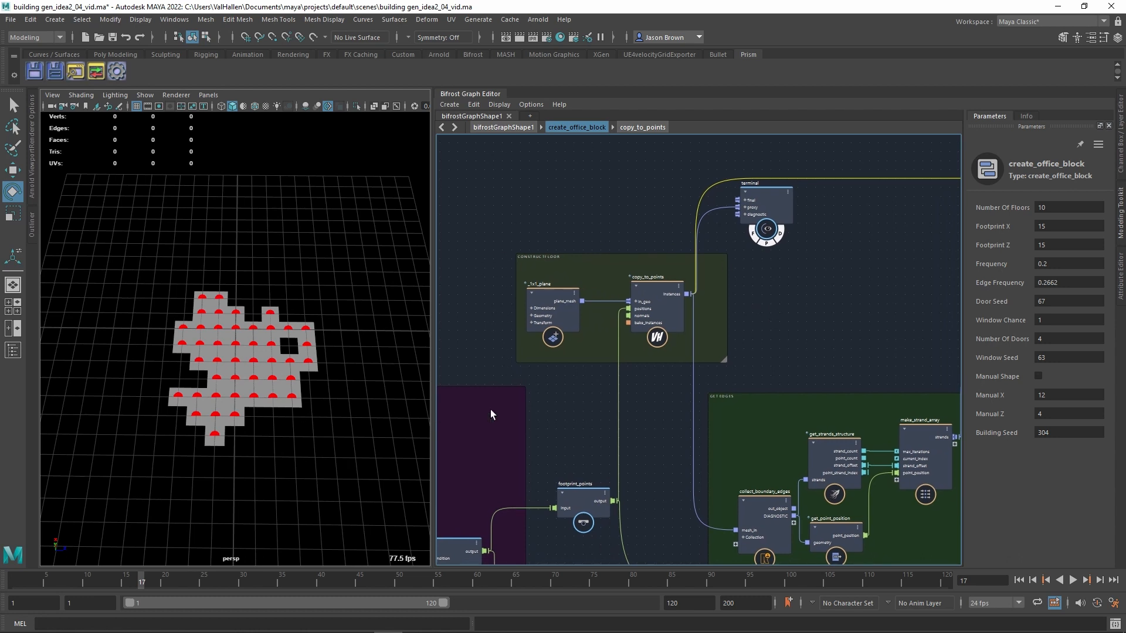
{"action": "middle_click_drag", "start_coordinate": [650, 440], "coordinate": [692, 271]}
{"action": "left_click", "coordinate": [630, 503]}
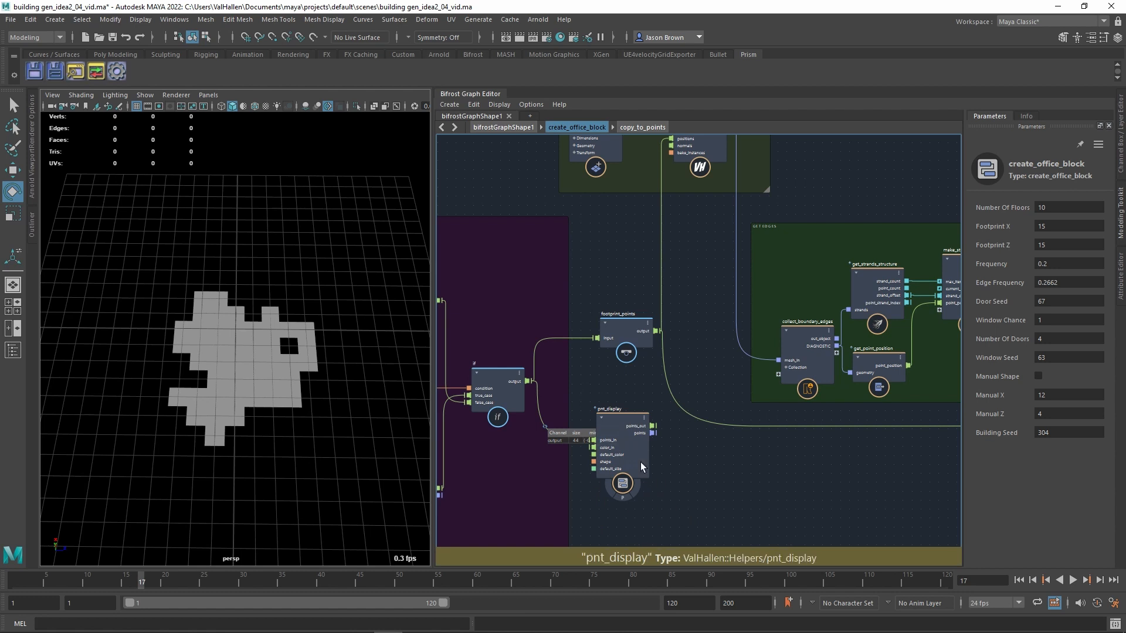
{"action": "middle_click_drag", "start_coordinate": [690, 453], "coordinate": [632, 481]}
{"action": "middle_click_drag", "start_coordinate": [622, 353], "coordinate": [610, 372]}
{"action": "middle_click_drag", "start_coordinate": [567, 308], "coordinate": [553, 335]}
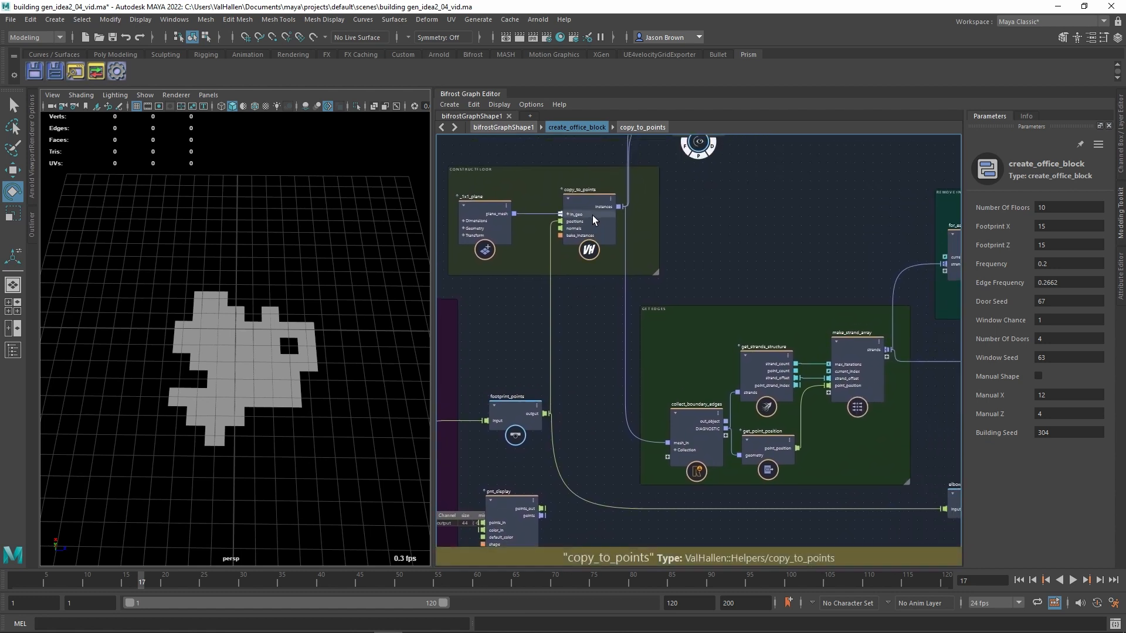
Step: Move the terminal node slightly away from copy_to_points and trace the instances connection down into collect_boundary_edges in the GET EDGES group
{"action": "middle_click_drag", "start_coordinate": [698, 224], "coordinate": [661, 302]}
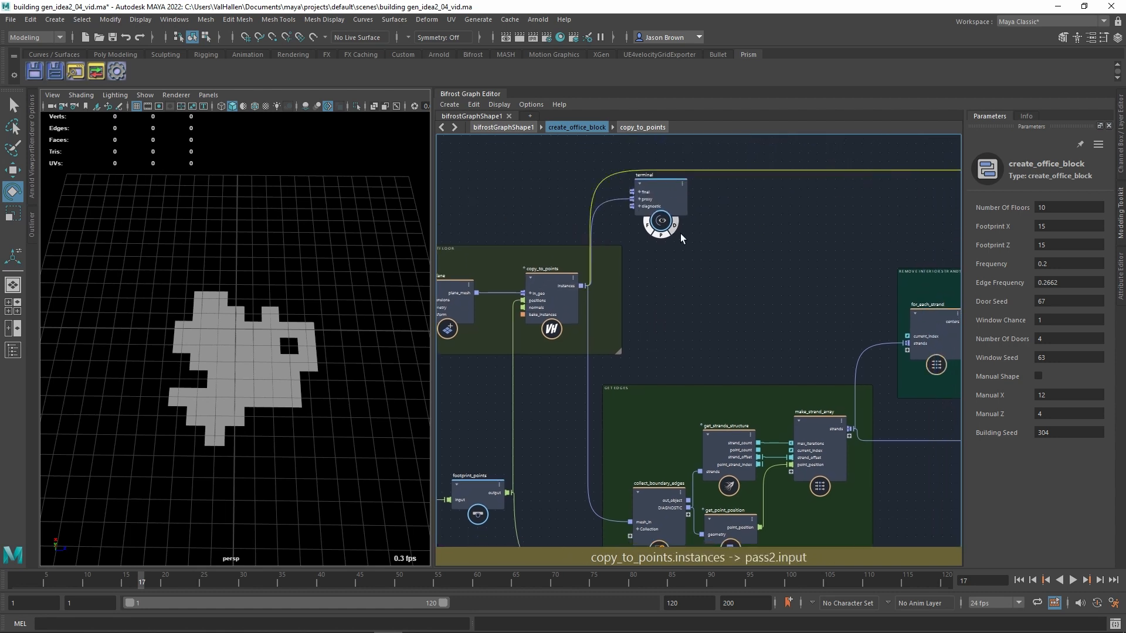
{"action": "left_click_drag", "start_coordinate": [673, 221], "coordinate": [688, 224]}
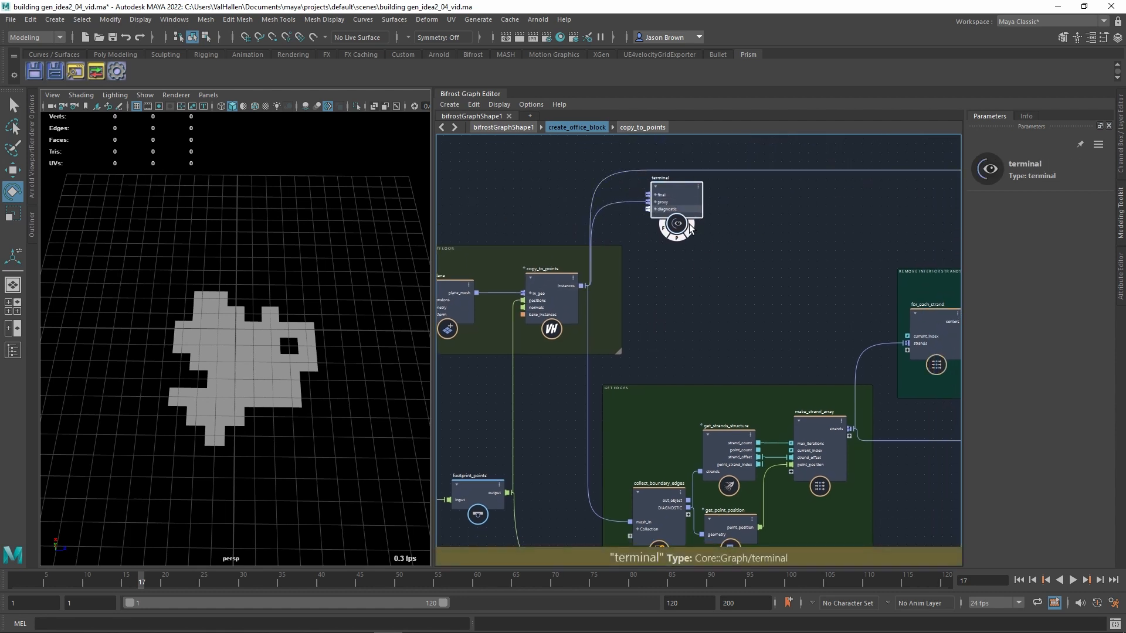
{"action": "middle_click_drag", "start_coordinate": [681, 291], "coordinate": [678, 243], "text": "alt"}
{"action": "middle_click_drag", "start_coordinate": [699, 364], "coordinate": [664, 294], "text": "alt"}
{"action": "right_click_drag", "start_coordinate": [664, 294], "coordinate": [709, 317], "text": "alt"}
{"action": "middle_click_drag", "start_coordinate": [651, 299], "coordinate": [654, 288], "text": "alt"}
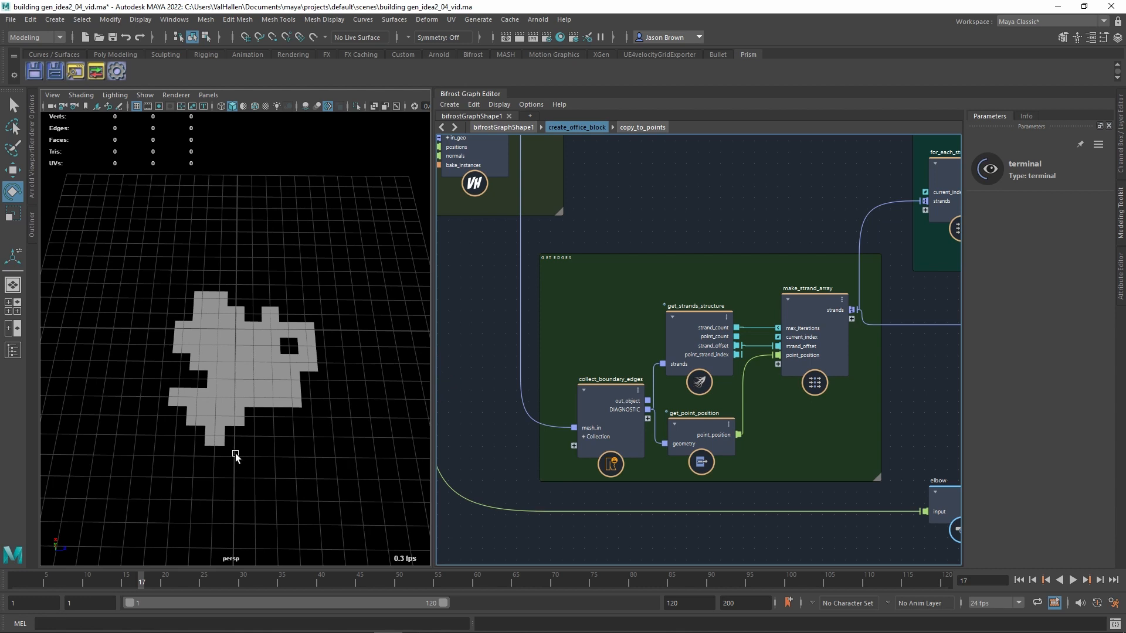
{"action": "middle_click_drag", "start_coordinate": [510, 259], "coordinate": [572, 371], "text": "alt"}
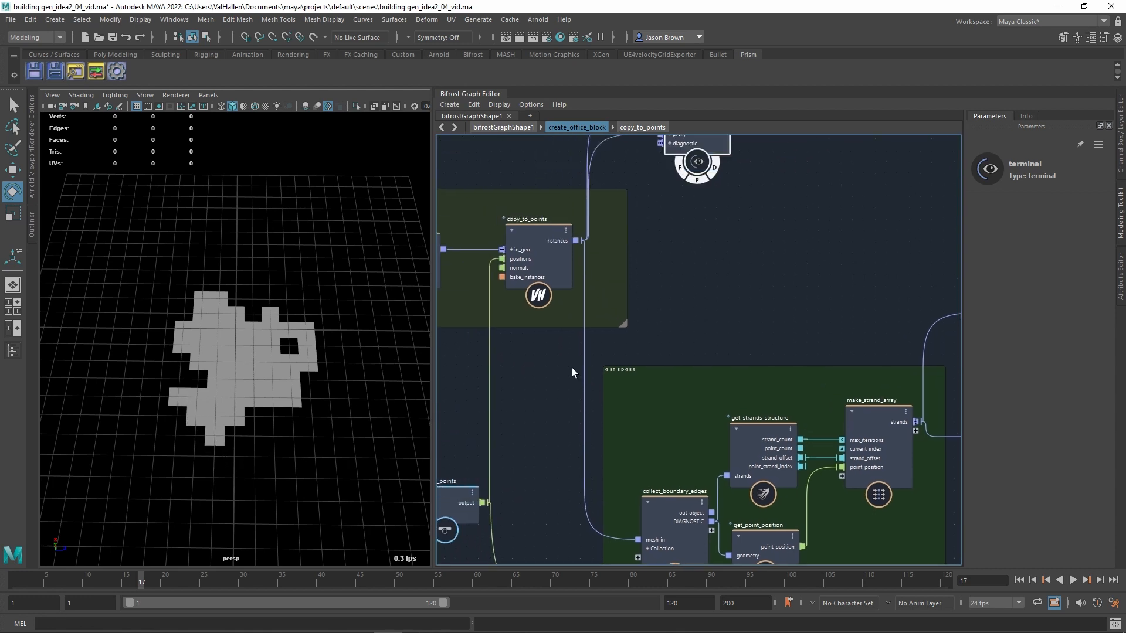
Step: Add a terminal node below the GET EDGES group and connect the DIAGNOSTIC output of collect_boundary_edges to its proxy input
{"action": "middle_click_drag", "start_coordinate": [684, 256], "coordinate": [653, 115], "text": "alt"}
{"action": "left_click", "coordinate": [554, 297]}
{"action": "key", "text": "Tab"}
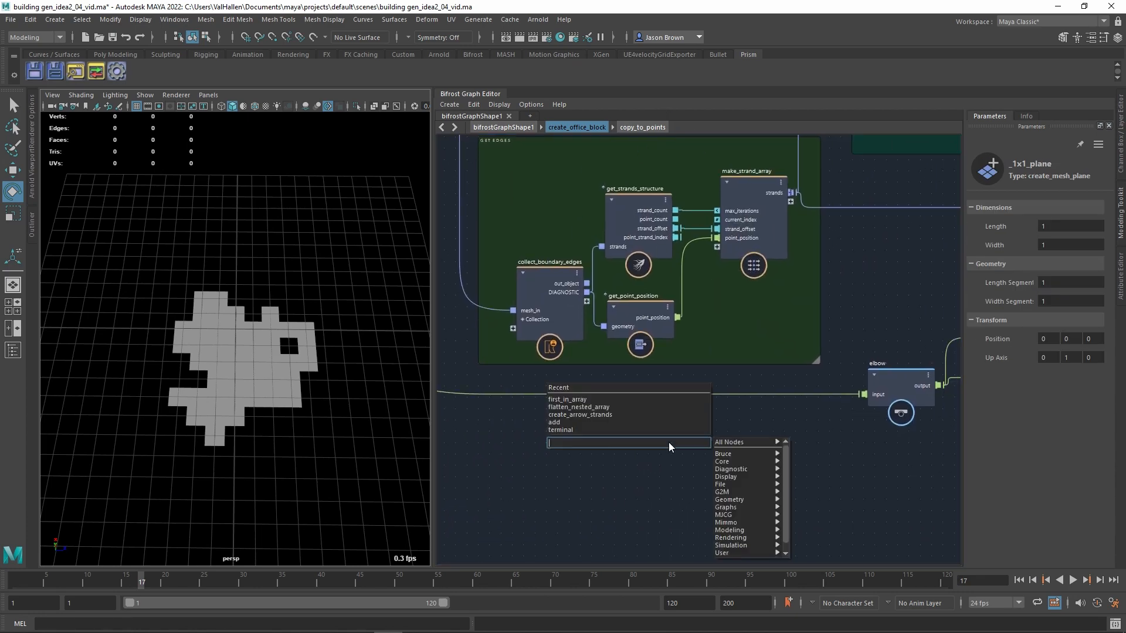
{"action": "type", "text": "terminal"}
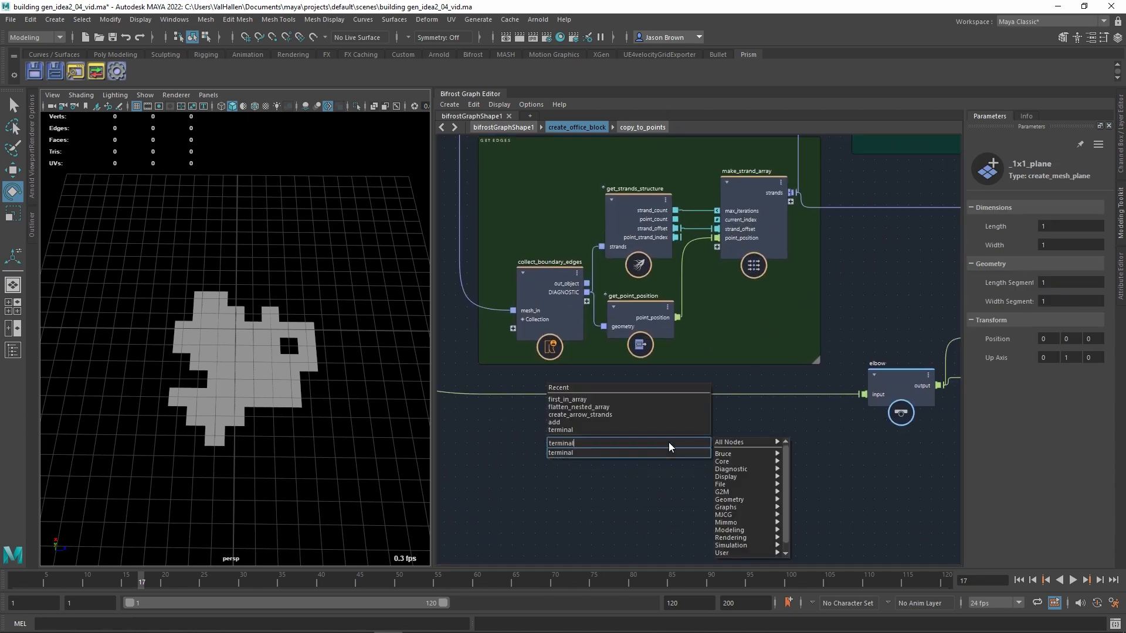
{"action": "key", "text": "Return"}
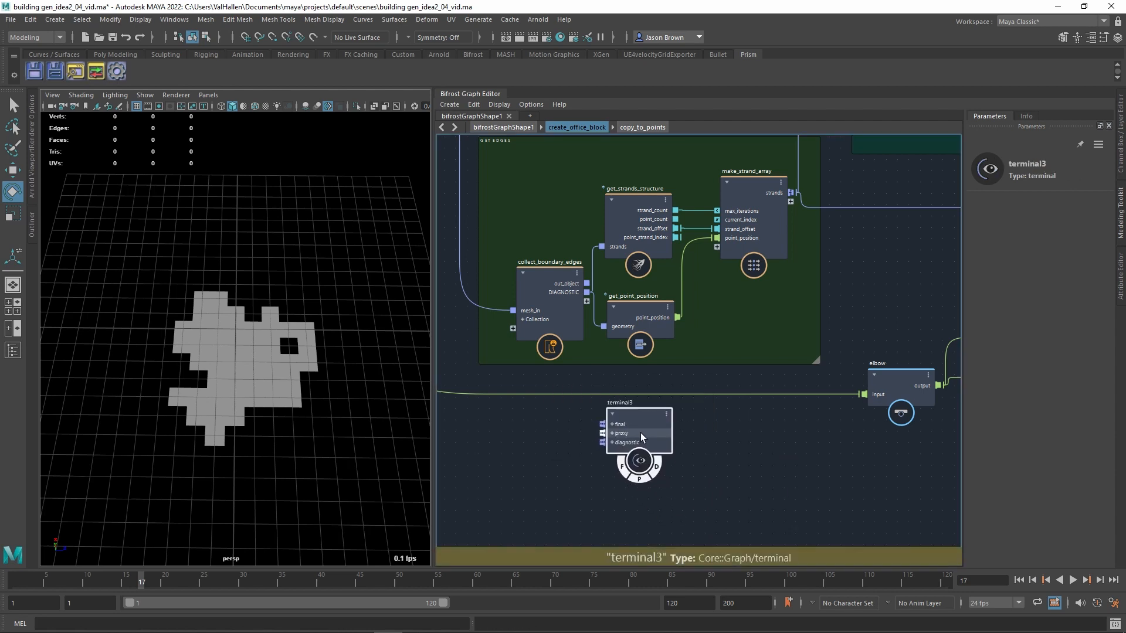
{"action": "left_click", "coordinate": [568, 287]}
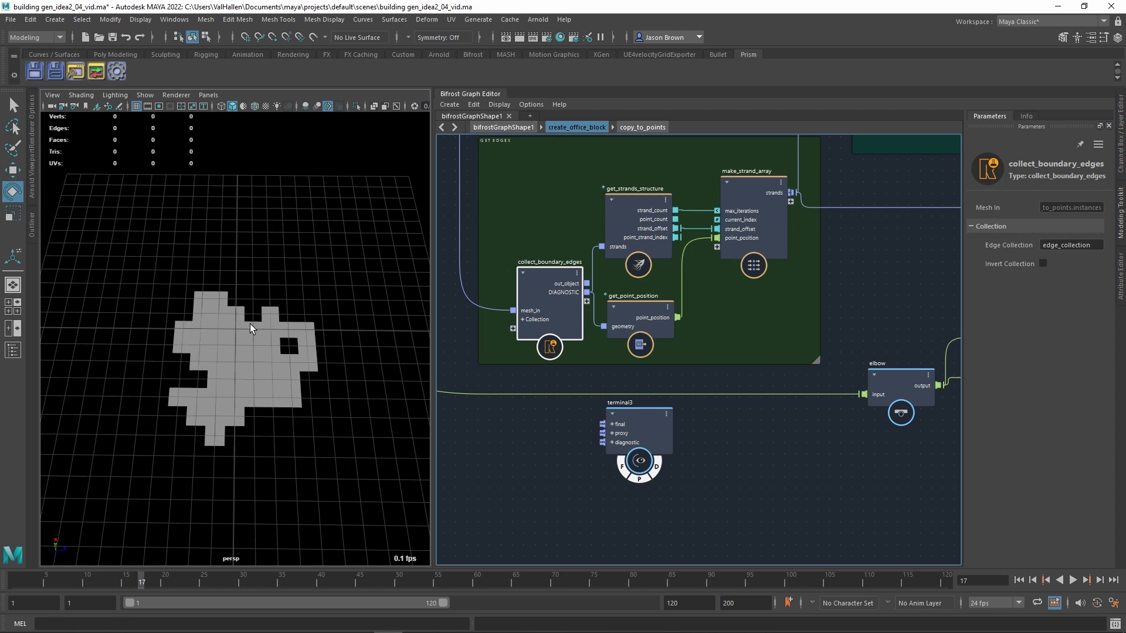
{"action": "left_click_drag", "start_coordinate": [586, 292], "coordinate": [615, 443]}
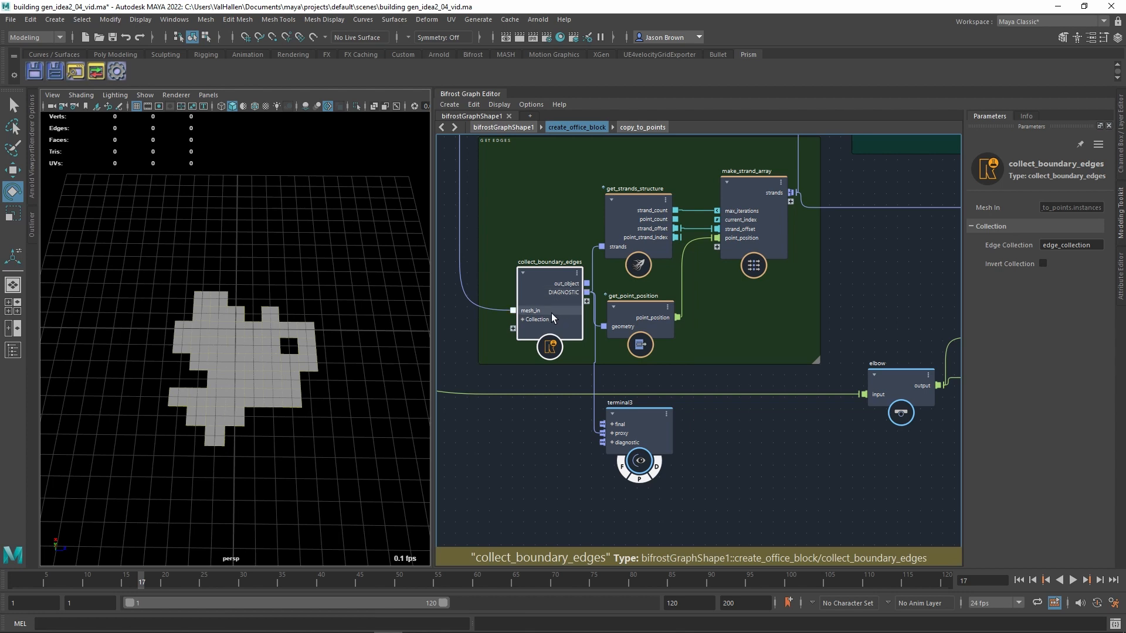
Step: Inside collect_boundary_edges, set the edge_scope node's Default Size to 0.02 and return to create_office_block
{"action": "double_click", "coordinate": [551, 286]}
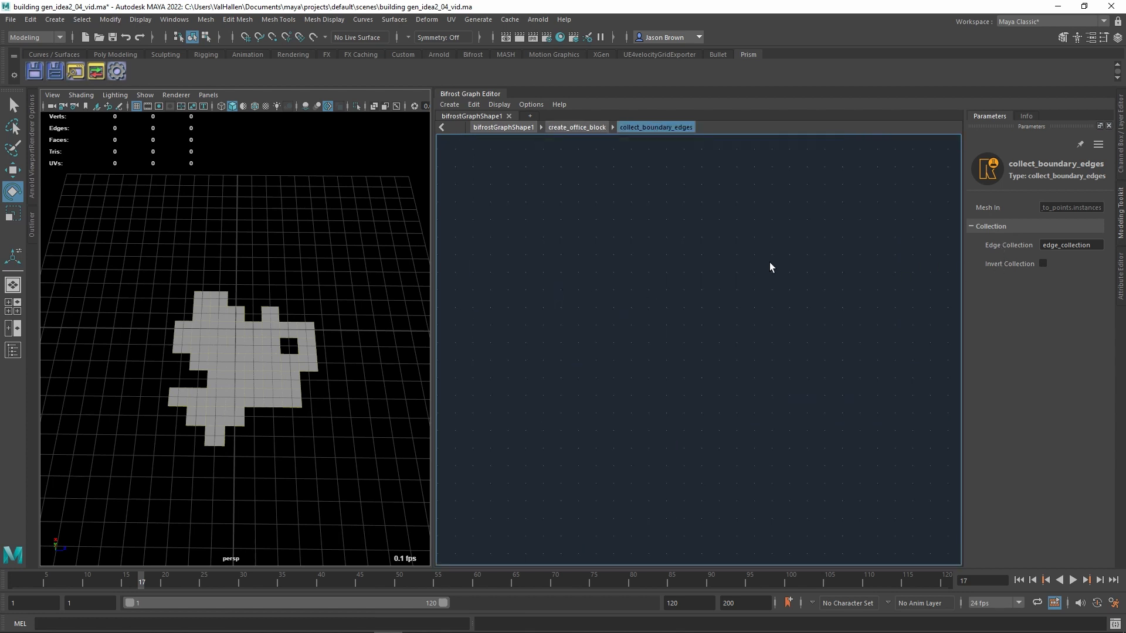
{"action": "left_click", "coordinate": [837, 374]}
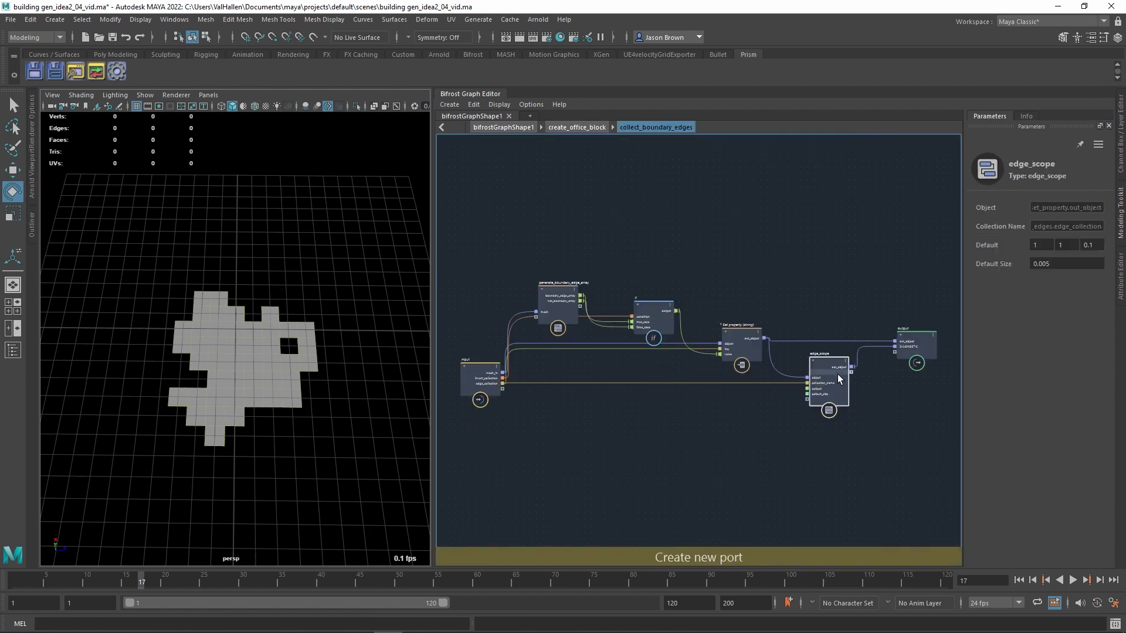
{"action": "left_click", "coordinate": [1061, 271]}
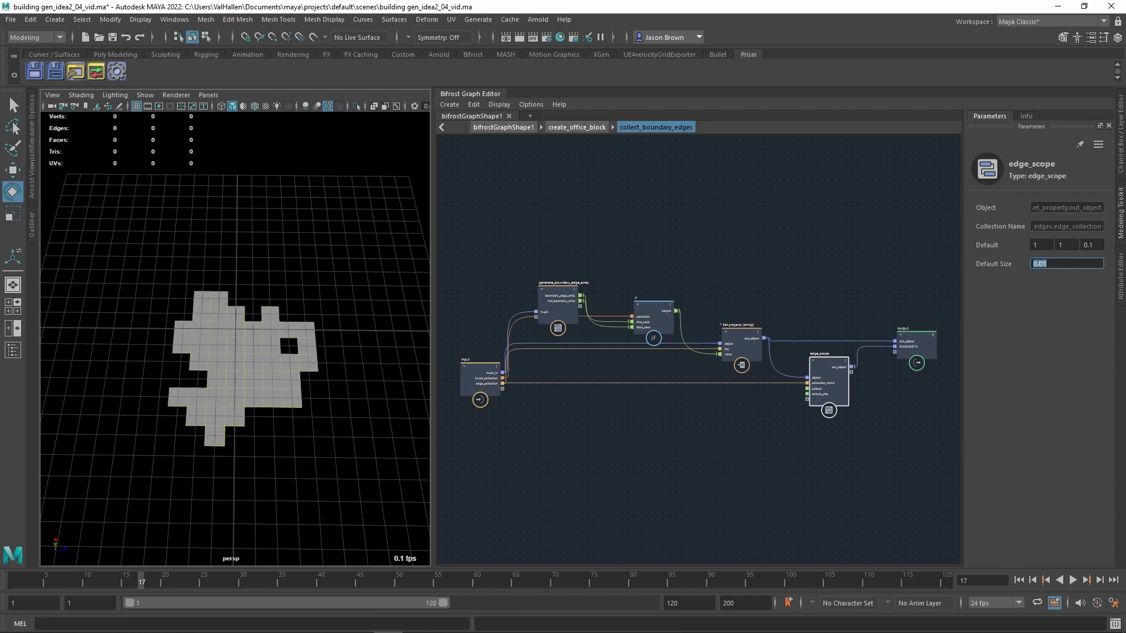
{"action": "key", "text": "Return"}
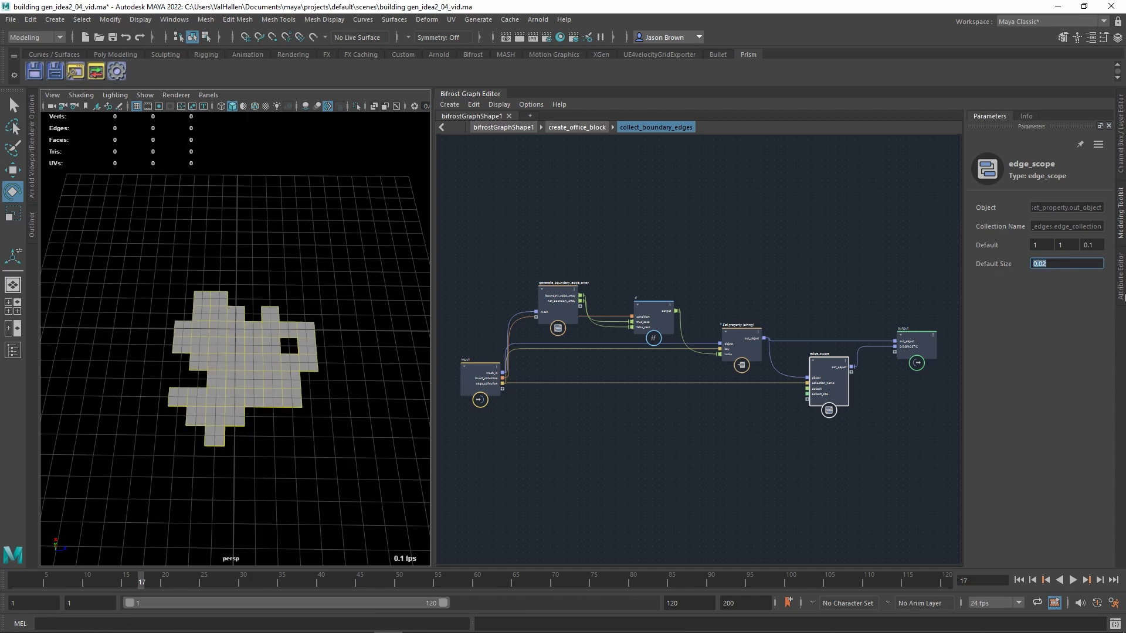
{"action": "right_click_drag", "start_coordinate": [225, 324], "coordinate": [347, 294], "text": "alt"}
{"action": "key", "text": "u"}
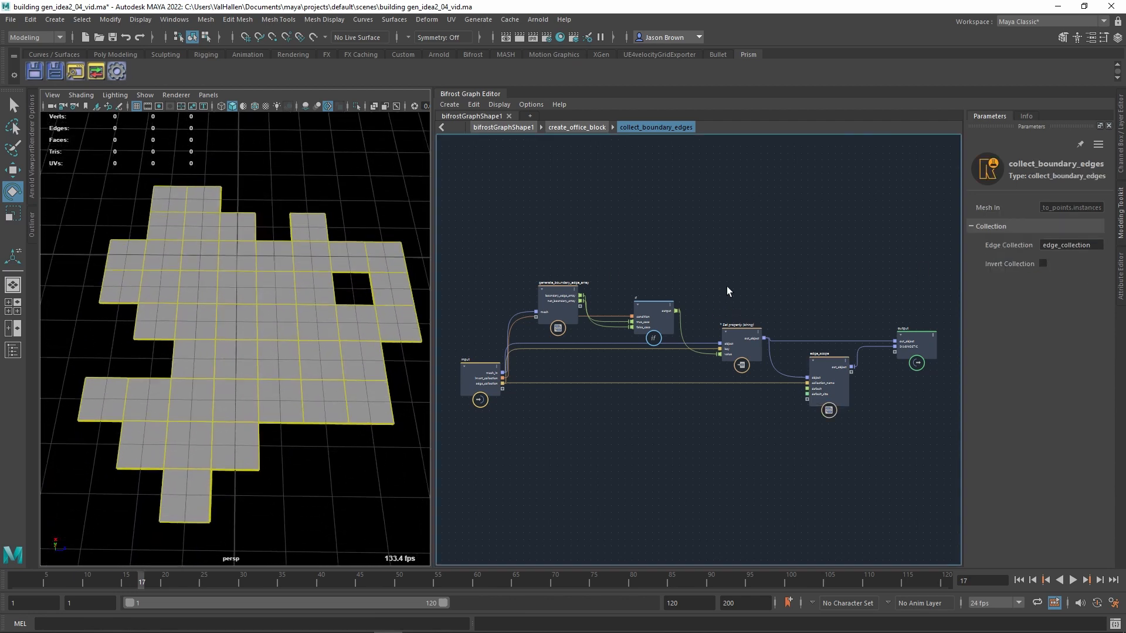
Step: Examine how copy_to_points feeds the GET EDGES group and compare it with the yellow tile edges in the viewport
{"action": "middle_click_drag", "start_coordinate": [734, 382], "coordinate": [728, 391]}
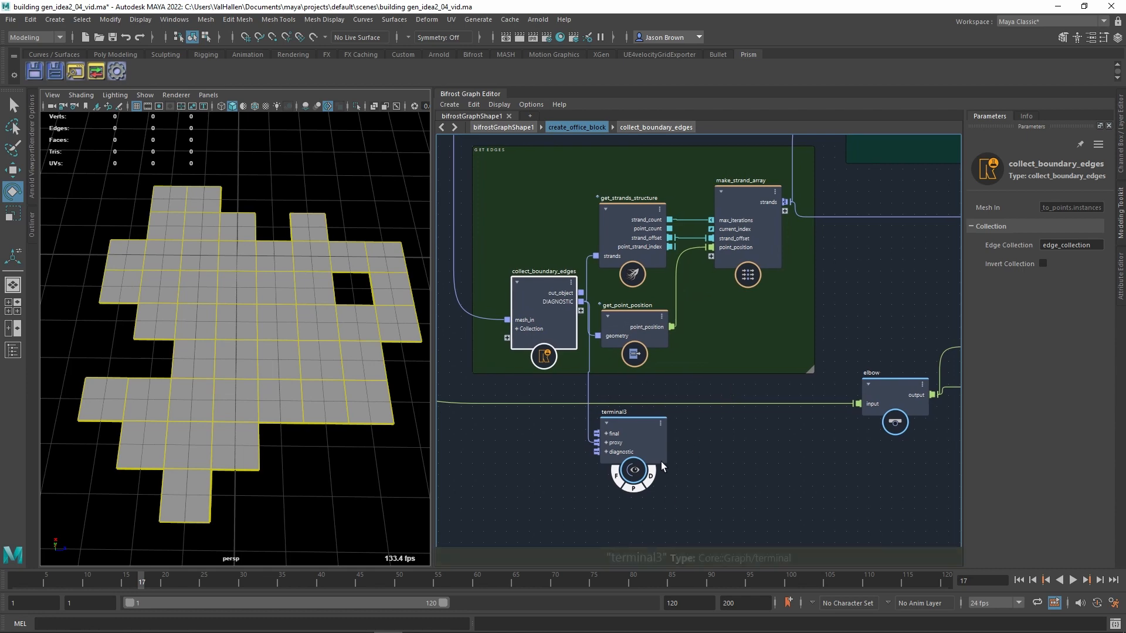
{"action": "left_click_drag", "start_coordinate": [660, 461], "coordinate": [665, 462]}
{"action": "middle_click_drag", "start_coordinate": [568, 420], "coordinate": [752, 629]}
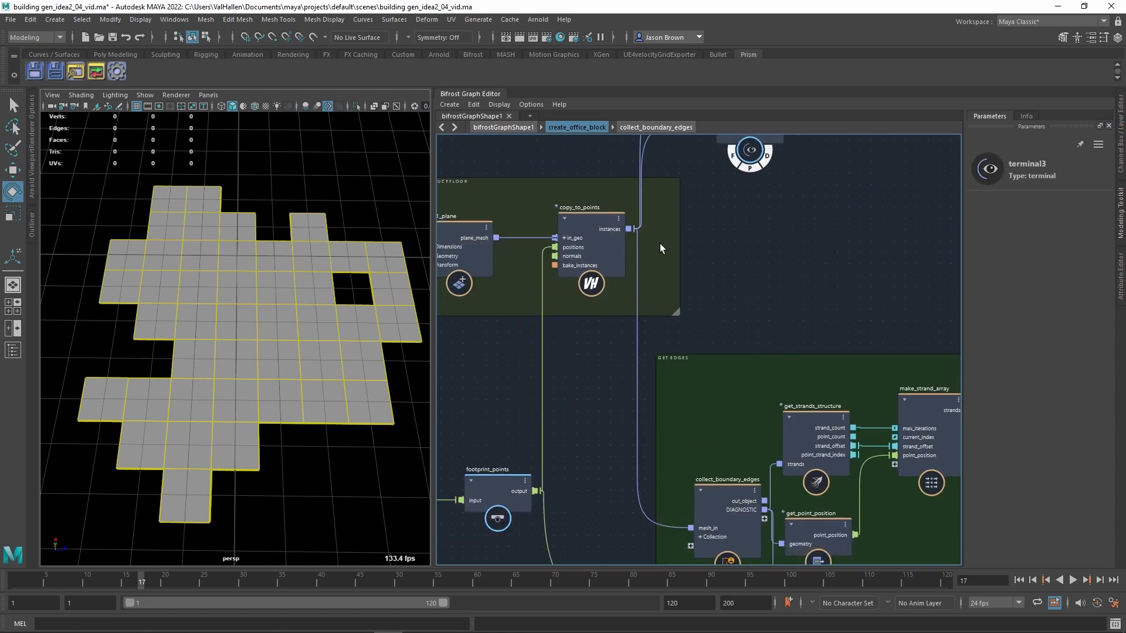
{"action": "middle_click_drag", "start_coordinate": [623, 424], "coordinate": [592, 321]}
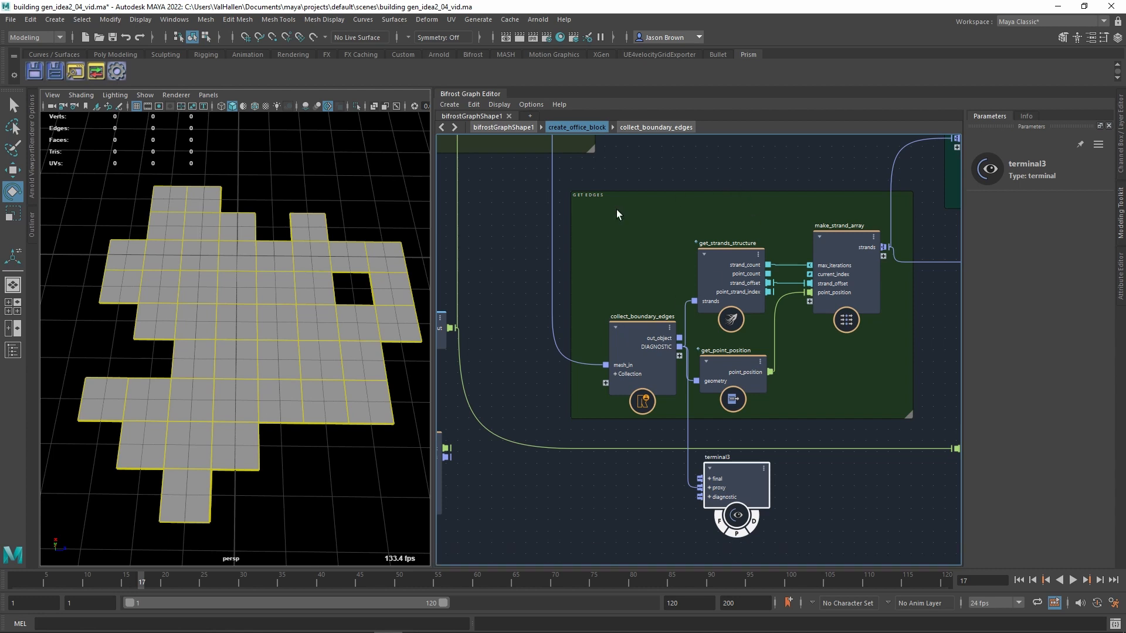
{"action": "left_click_drag", "start_coordinate": [272, 421], "coordinate": [275, 428], "text": "alt"}
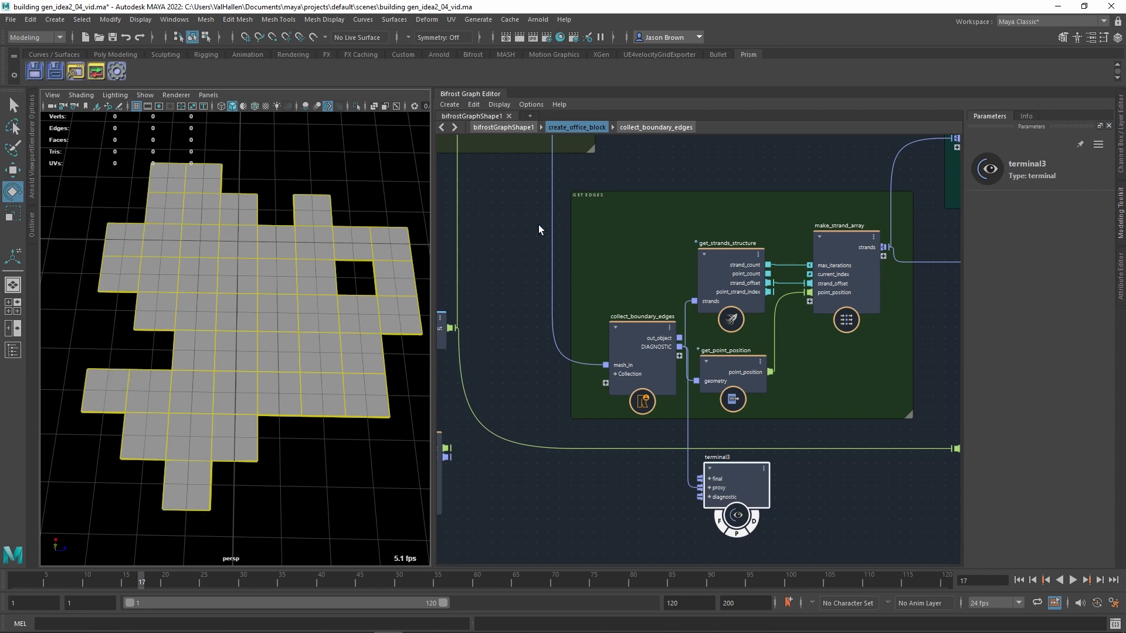
Step: Turn on the preview of the pnt_display node below footprint_points and view the points over the floor tiles from above
{"action": "scroll", "coordinate": [661, 450], "scroll_direction": "down", "scroll_amount": 6}
{"action": "middle_click_drag", "start_coordinate": [626, 450], "coordinate": [955, 376], "text": "alt"}
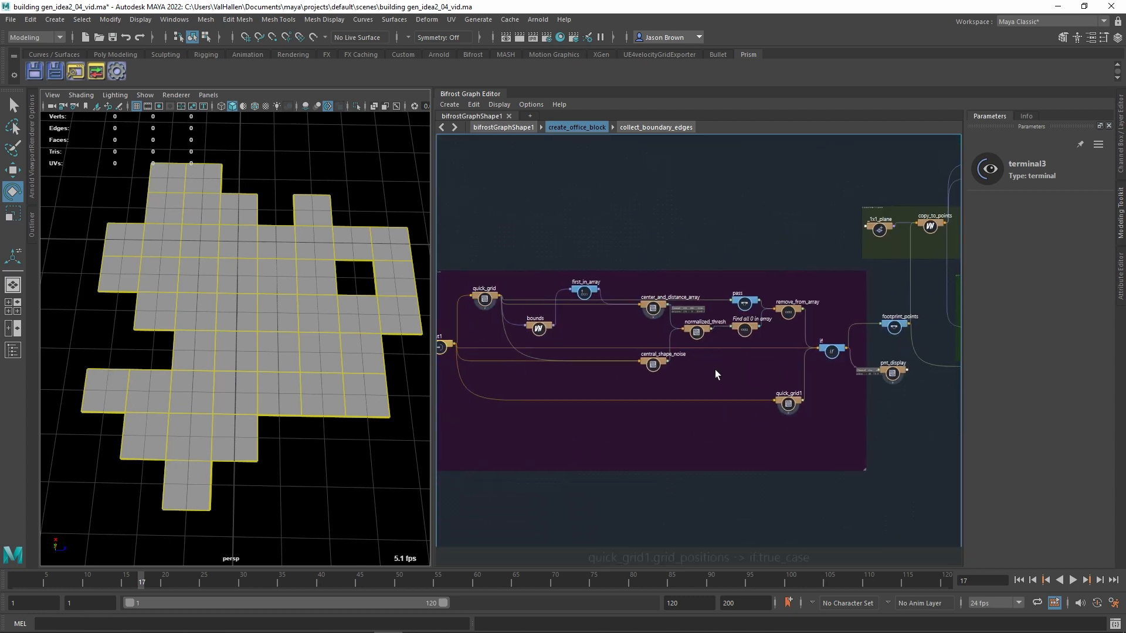
{"action": "middle_click_drag", "start_coordinate": [544, 385], "coordinate": [710, 374], "text": "alt"}
{"action": "middle_click_drag", "start_coordinate": [657, 309], "coordinate": [519, 355], "text": "alt"}
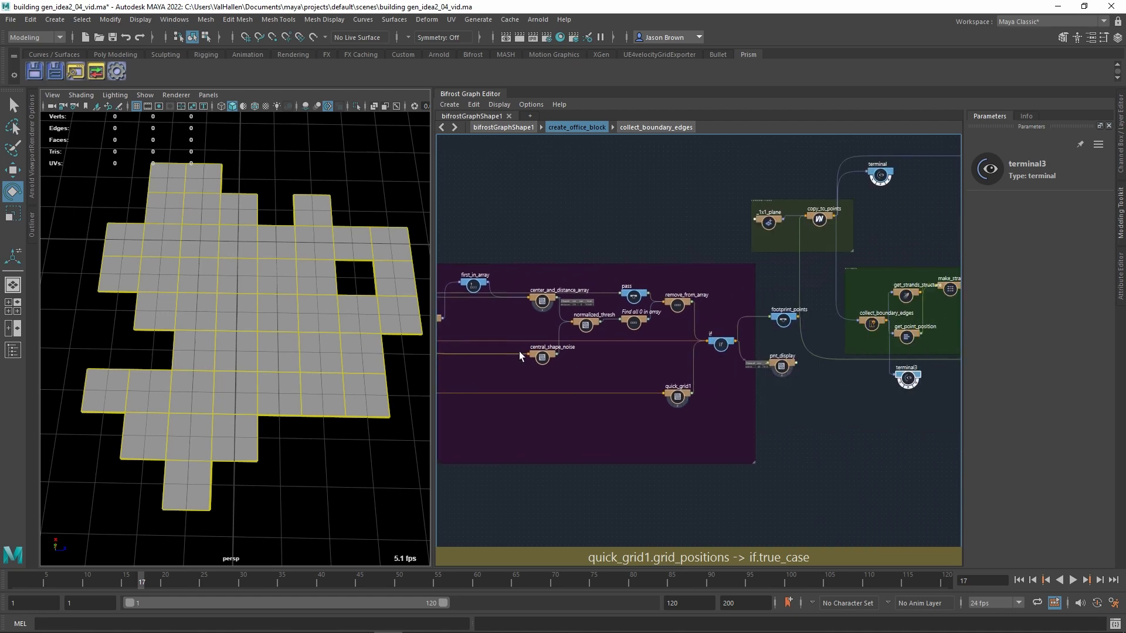
{"action": "left_click", "coordinate": [784, 375]}
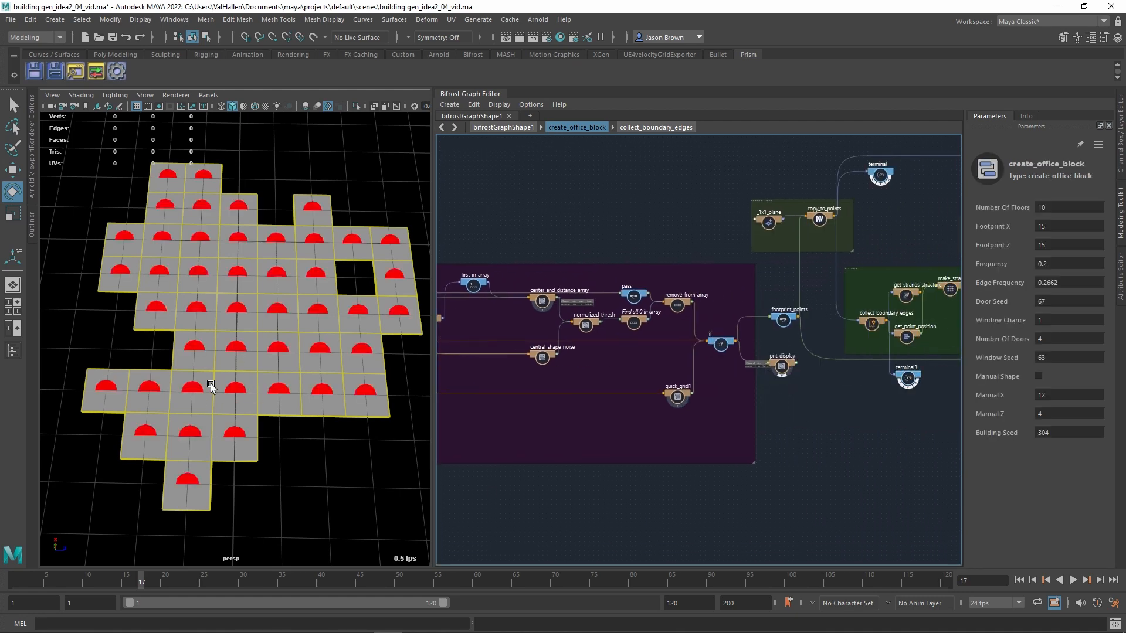
{"action": "left_click_drag", "start_coordinate": [265, 325], "coordinate": [262, 340], "text": "alt"}
{"action": "middle_click_drag", "start_coordinate": [262, 340], "coordinate": [264, 361], "text": "alt"}
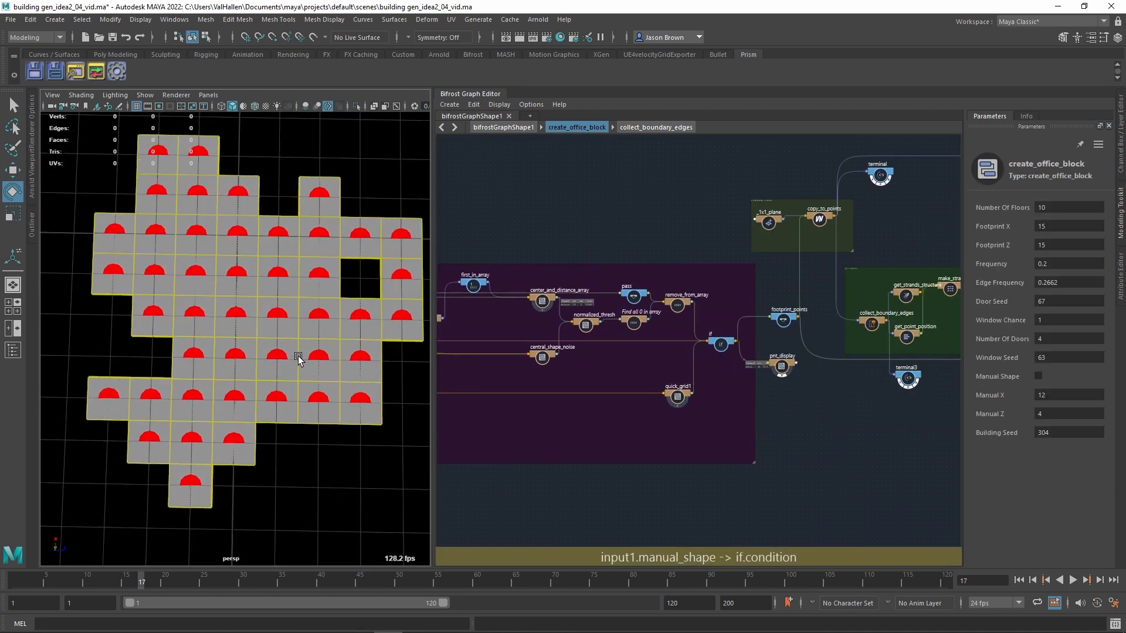
{"action": "scroll", "coordinate": [298, 359], "scroll_direction": "down", "scroll_amount": 1}
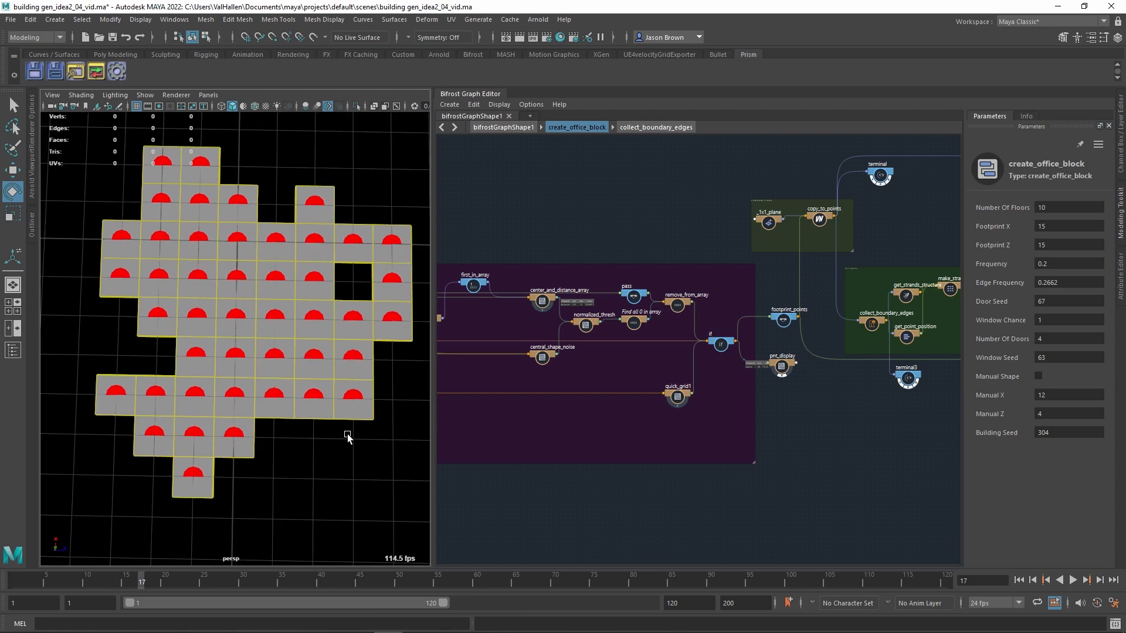
Step: Examine how the diagnostic strands of collect_boundary_edges feed get_point_position and get_strands_structure in the GET EDGES group
{"action": "middle_click_drag", "start_coordinate": [703, 443], "coordinate": [449, 507], "text": "alt"}
{"action": "right_click_drag", "start_coordinate": [537, 469], "coordinate": [798, 487], "text": "alt"}
{"action": "middle_click_drag", "start_coordinate": [712, 472], "coordinate": [598, 545], "text": "alt"}
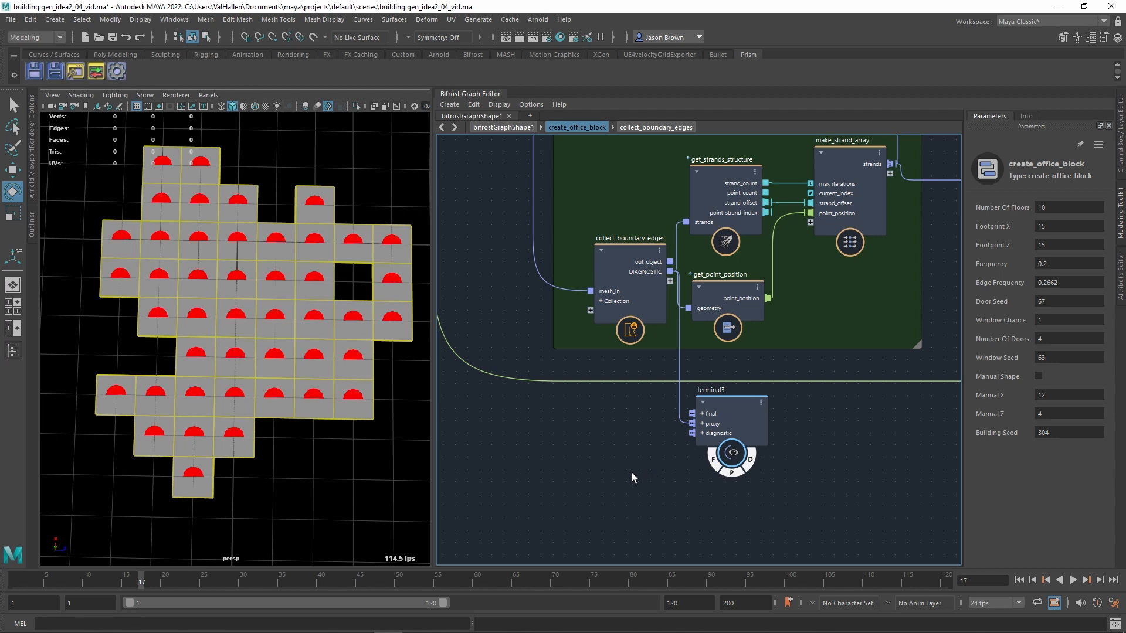
{"action": "mouse_move", "coordinate": [333, 462]}
{"action": "middle_mouse_down", "text": "alt"}
{"action": "mouse_move", "coordinate": [336, 485]}
{"action": "mouse_move", "coordinate": [343, 479]}
{"action": "middle_mouse_up", "text": "alt"}
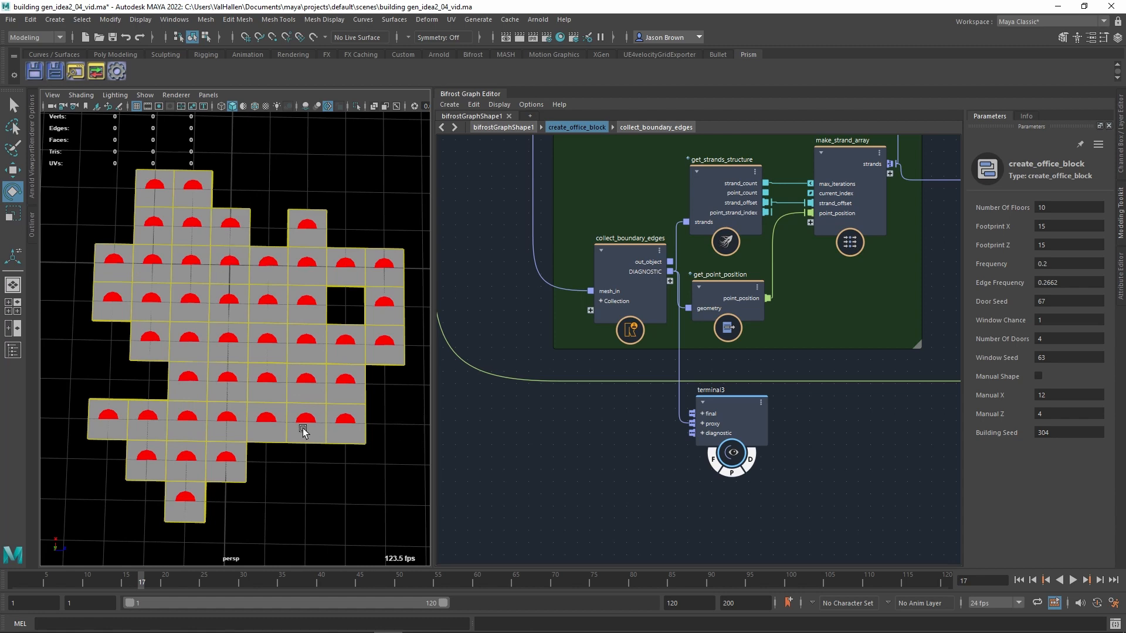
{"action": "left_click_drag", "start_coordinate": [303, 428], "coordinate": [303, 423], "text": "alt"}
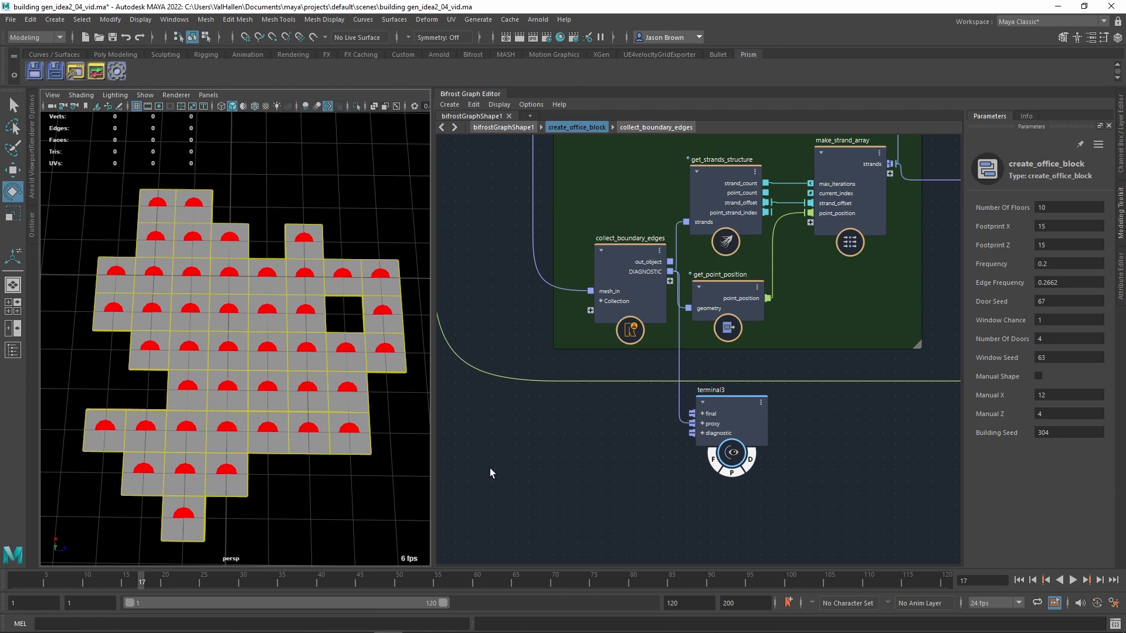
{"action": "mouse_move", "coordinate": [809, 493]}
{"action": "middle_mouse_down", "text": "alt"}
{"action": "mouse_move", "coordinate": [750, 537]}
{"action": "mouse_move", "coordinate": [760, 506]}
{"action": "middle_mouse_up", "text": "alt"}
{"action": "left_click", "coordinate": [642, 388]}
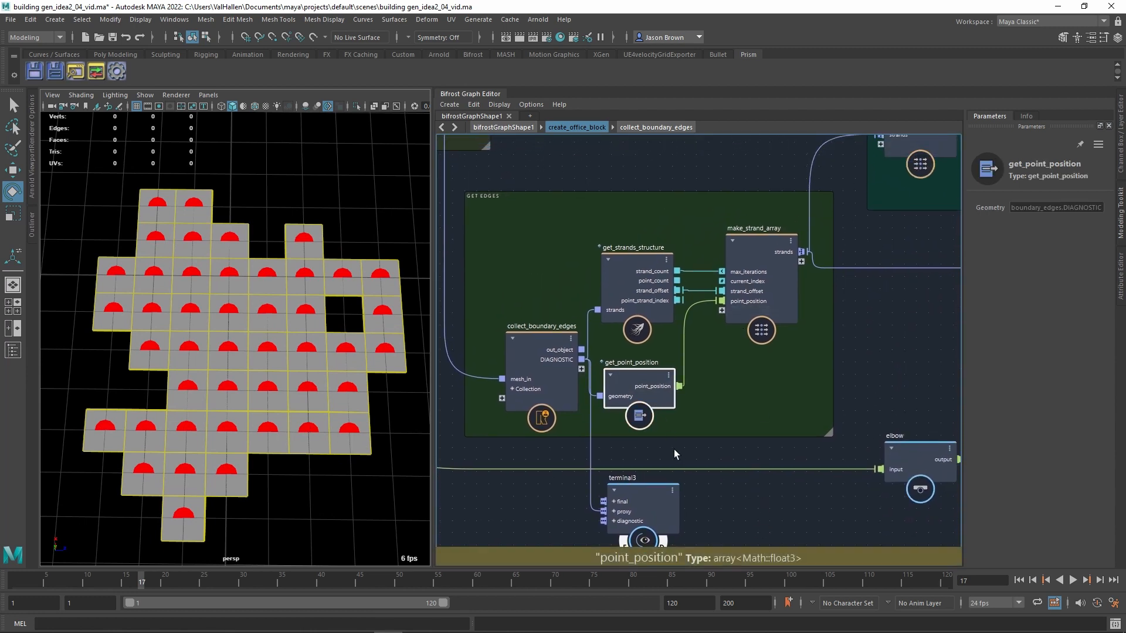
{"action": "left_click", "coordinate": [635, 267]}
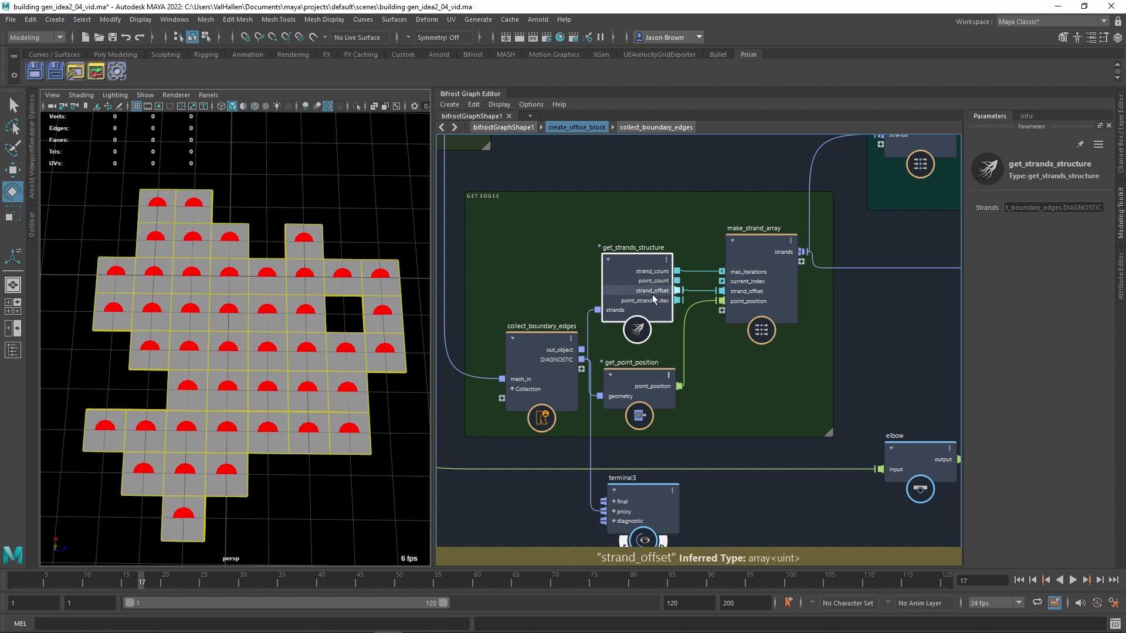
Step: Open make_strand_array, examine how access_offset_array, slice_array and construct_strands are chained, and return to create_office_block
{"action": "double_click", "coordinate": [764, 250]}
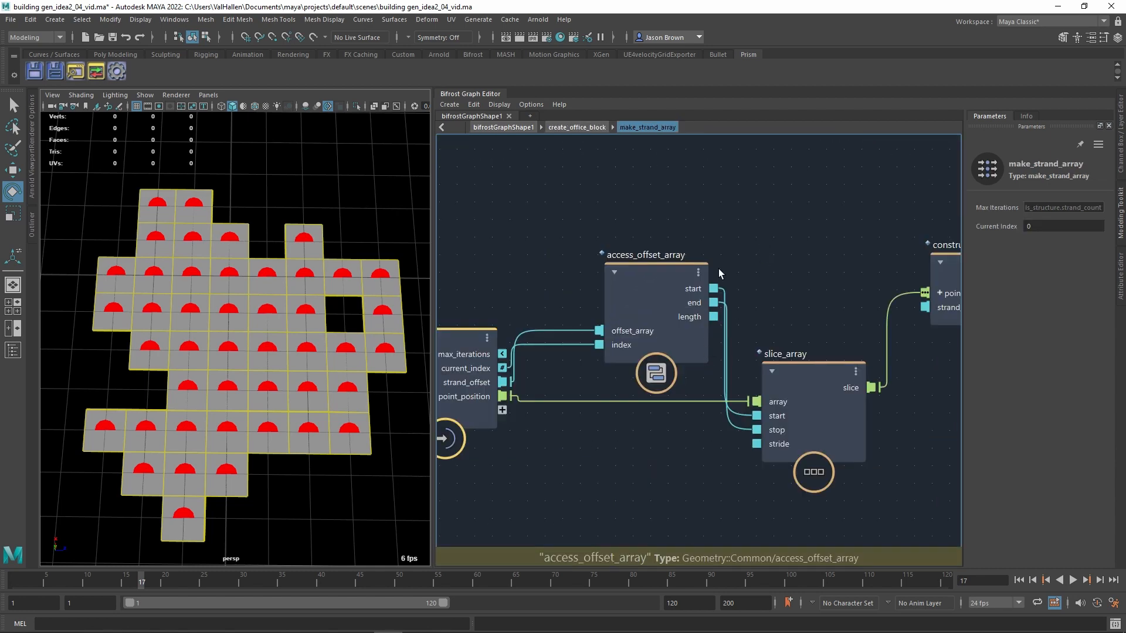
{"action": "left_click", "coordinate": [670, 300]}
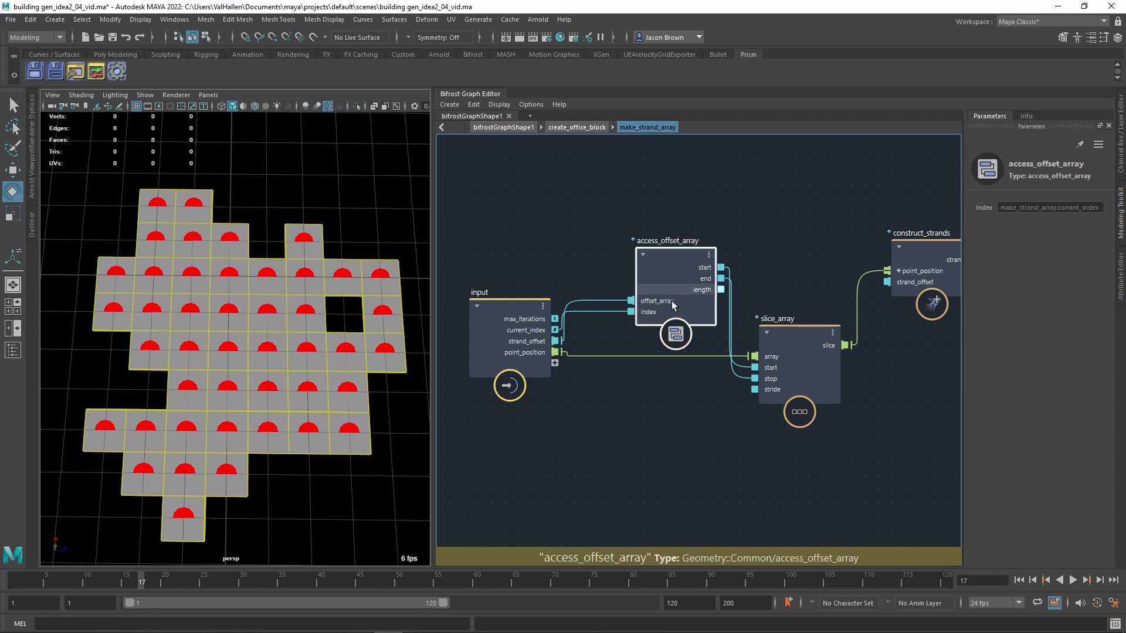
{"action": "left_click", "coordinate": [786, 352]}
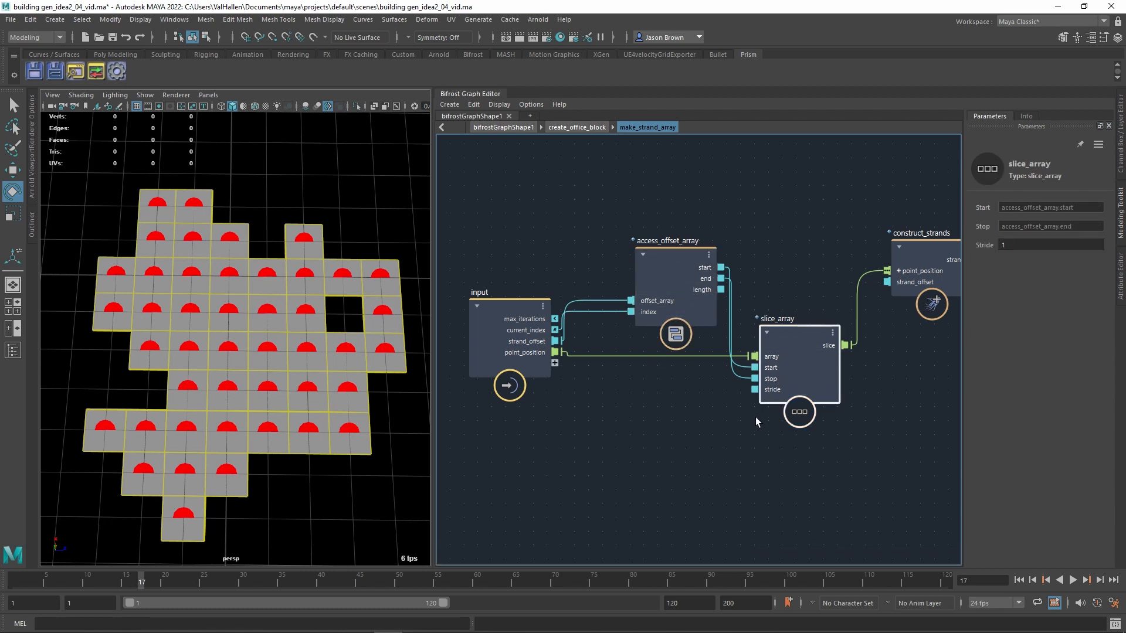
{"action": "middle_click_drag", "start_coordinate": [828, 427], "coordinate": [639, 428], "text": "alt"}
{"action": "middle_click_drag", "start_coordinate": [744, 347], "coordinate": [740, 351], "text": "alt"}
{"action": "left_click_drag", "start_coordinate": [701, 350], "coordinate": [769, 252]}
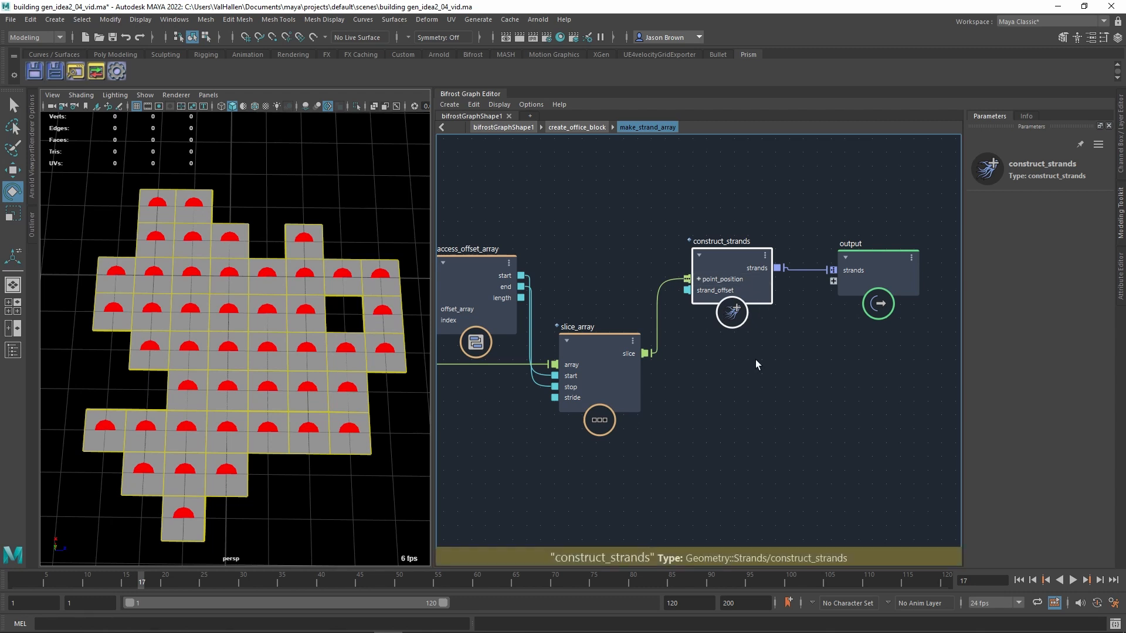
{"action": "key", "text": "u"}
Step: Add a watchpoint to the connection from collect_boundary_edges' DIAGNOSTIC output to terminal3 and move terminal3 down away from the data table
{"action": "middle_click_drag", "start_coordinate": [706, 453], "coordinate": [739, 452]}
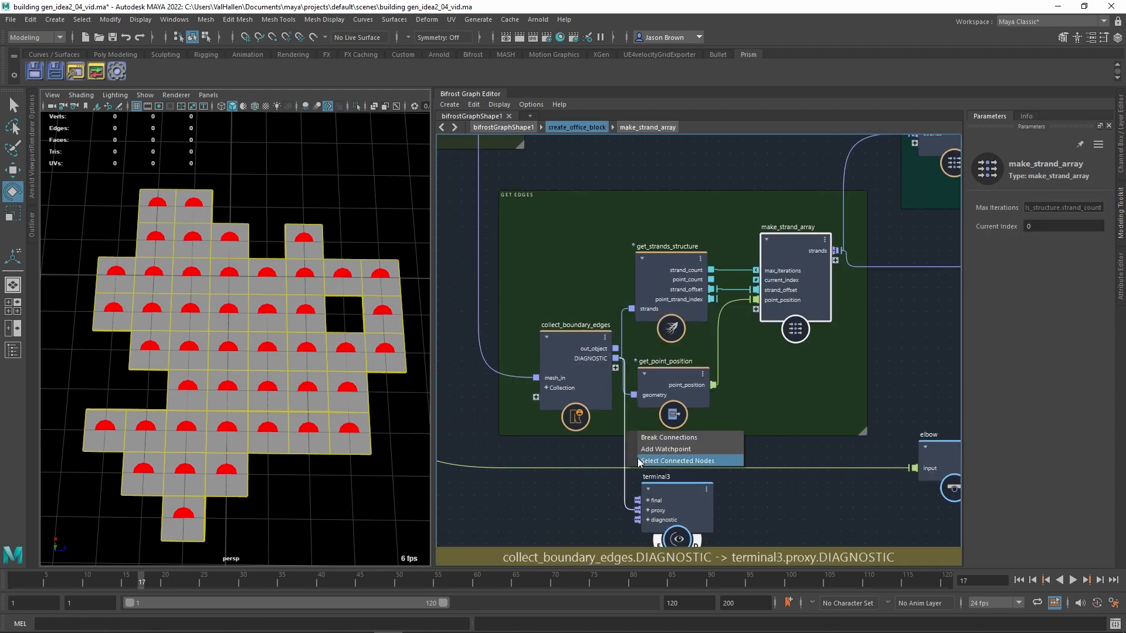
{"action": "middle_click_drag", "start_coordinate": [740, 480], "coordinate": [747, 389]}
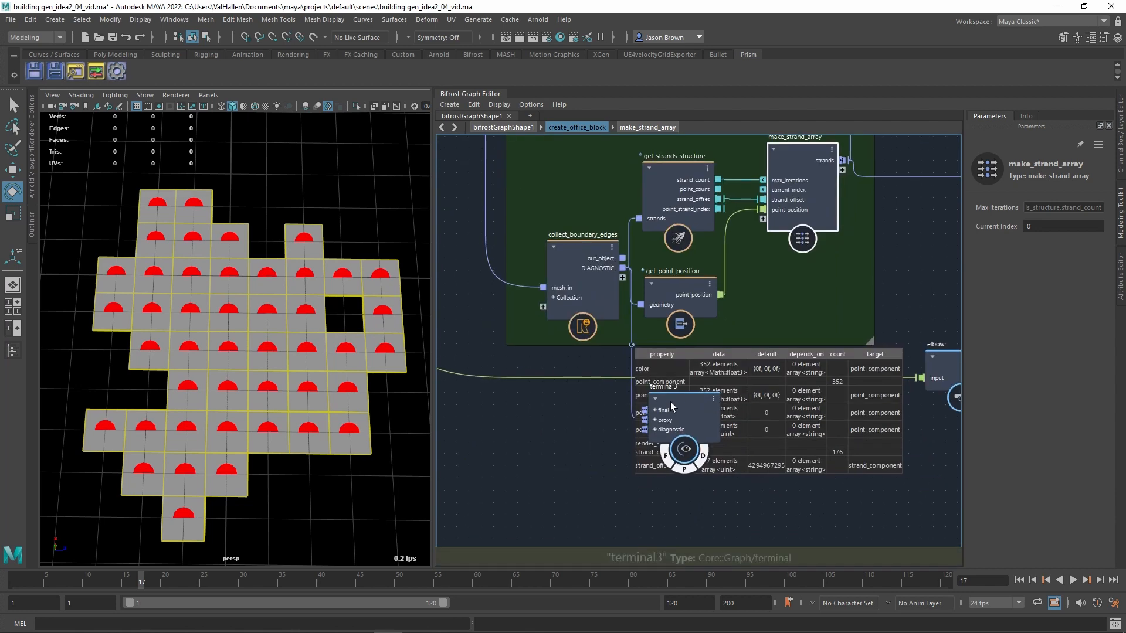
{"action": "left_click_drag", "start_coordinate": [694, 419], "coordinate": [688, 536]}
{"action": "middle_click_drag", "start_coordinate": [671, 498], "coordinate": [653, 393]}
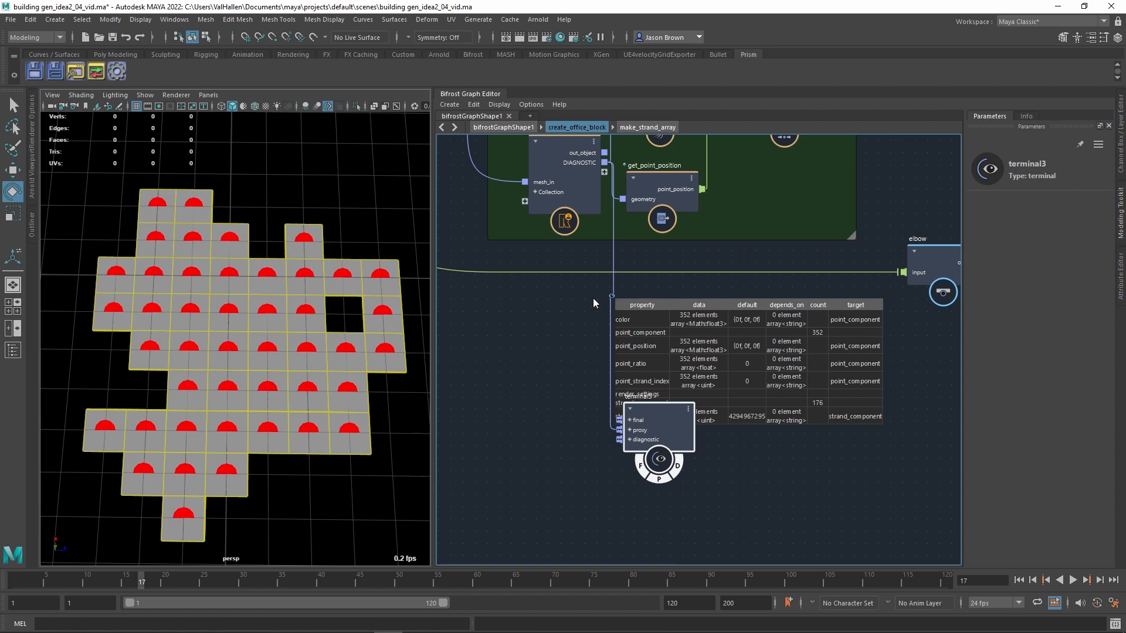
Step: Close the watchpoint table on collect_boundary_edges' DIAGNOSTIC connection and return to the GET EDGES group
{"action": "left_click", "coordinate": [612, 296]}
{"action": "middle_click_drag", "start_coordinate": [693, 318], "coordinate": [638, 442]}
{"action": "middle_click_drag", "start_coordinate": [829, 311], "coordinate": [790, 353]}
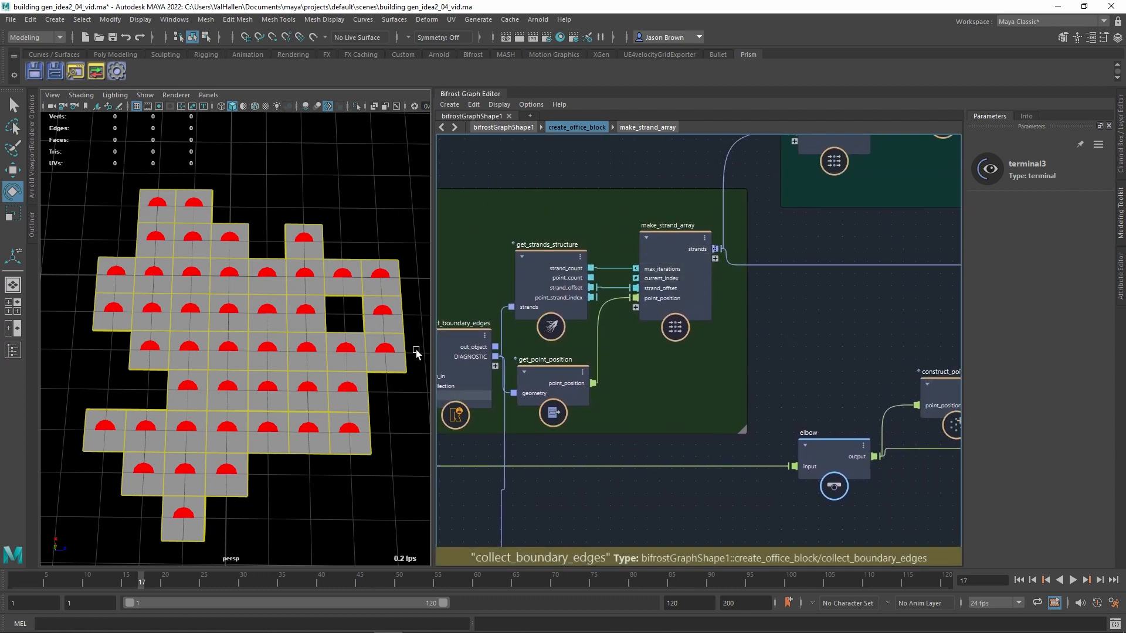
{"action": "middle_click_drag", "start_coordinate": [702, 223], "coordinate": [701, 324]}
{"action": "right_click_drag", "start_coordinate": [727, 317], "coordinate": [682, 306], "text": "alt"}
{"action": "middle_click_drag", "start_coordinate": [714, 310], "coordinate": [765, 313]}
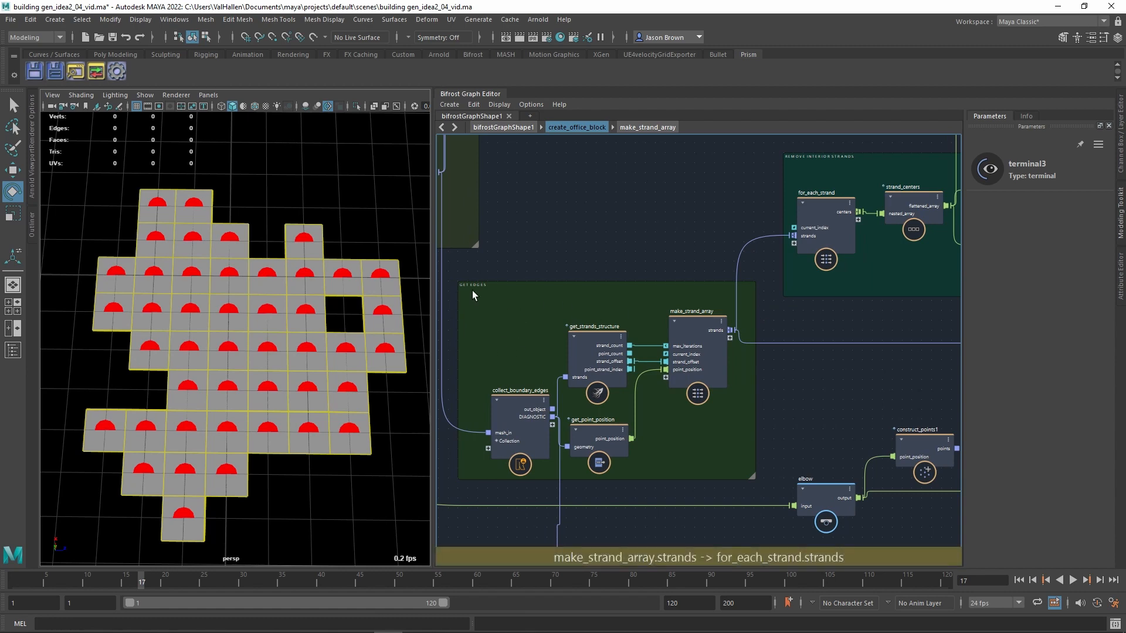
Step: Examine how make_strand_array's strands output links the GET EDGES group to for_each_strand in the REMOVE INTERIOR STRANDS group
{"action": "middle_click_drag", "start_coordinate": [599, 249], "coordinate": [437, 335], "text": "alt"}
{"action": "scroll", "coordinate": [648, 295], "scroll_direction": "up", "scroll_amount": 2}
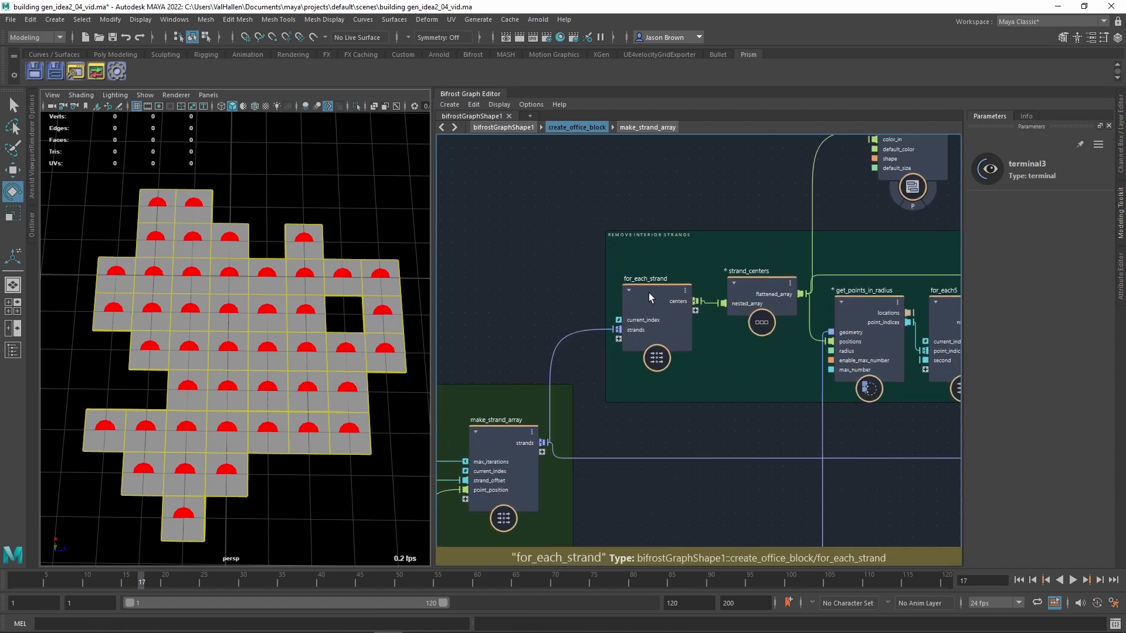
{"action": "middle_click_drag", "start_coordinate": [780, 447], "coordinate": [728, 425], "text": "alt"}
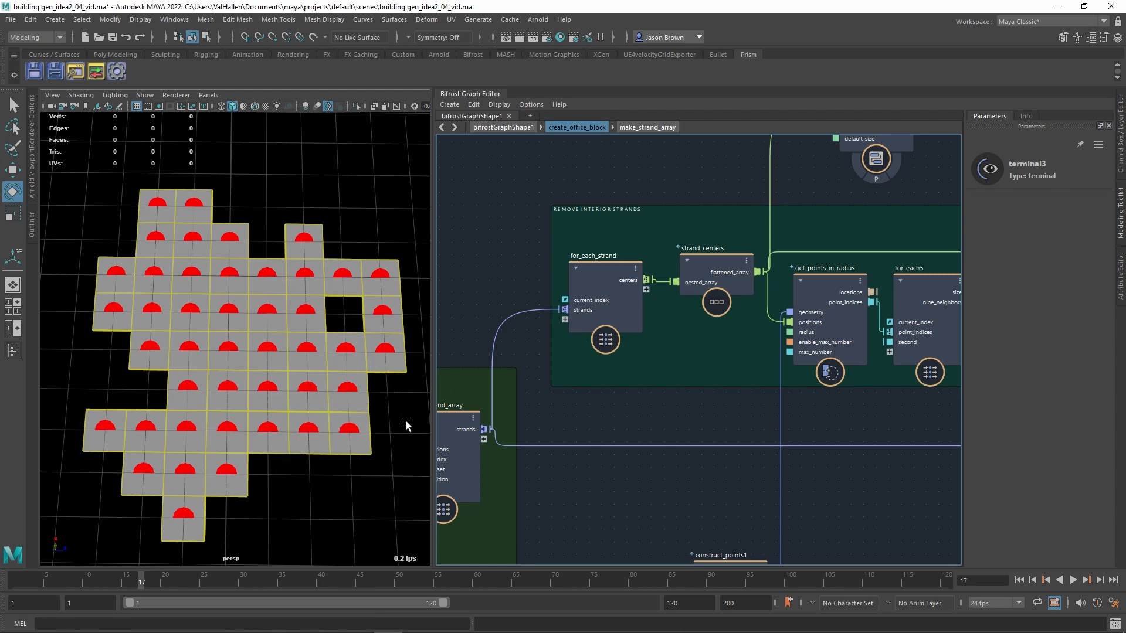
{"action": "middle_click_drag", "start_coordinate": [560, 427], "coordinate": [872, 334], "text": "alt"}
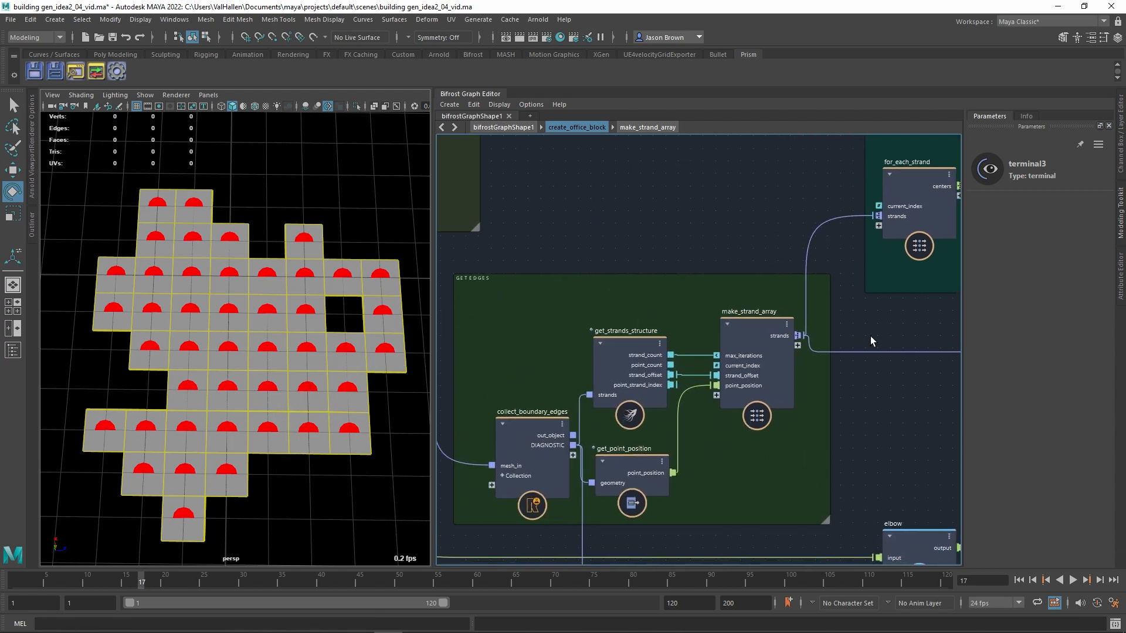
{"action": "left_click", "coordinate": [528, 437]}
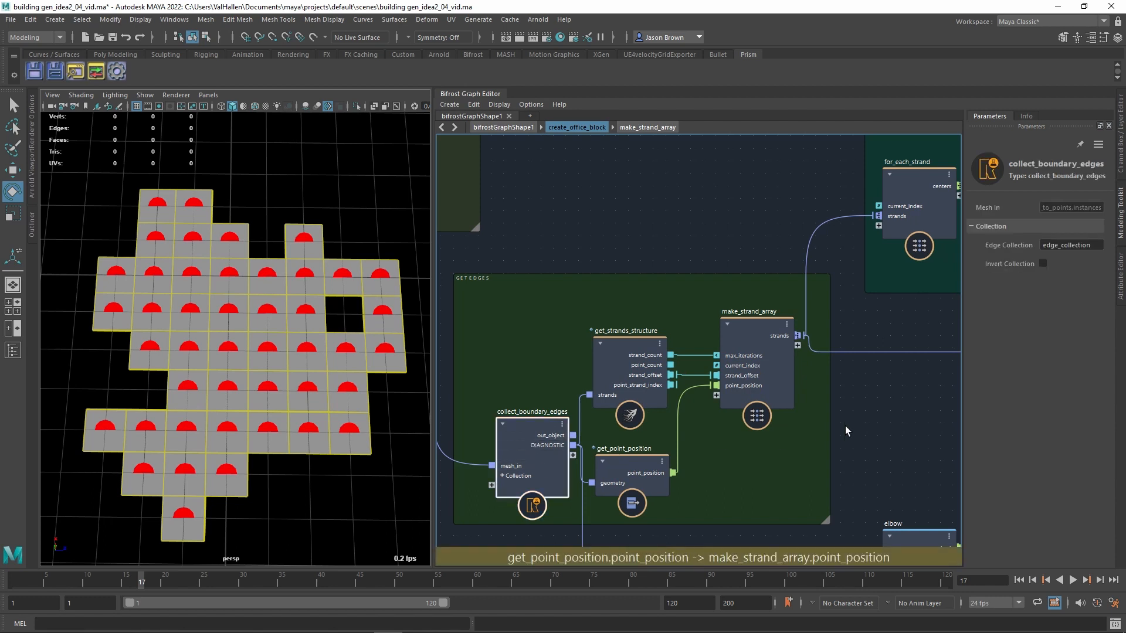
{"action": "scroll", "coordinate": [847, 423], "scroll_direction": "down", "scroll_amount": 2}
{"action": "middle_click_drag", "start_coordinate": [539, 215], "coordinate": [596, 255], "text": "alt"}
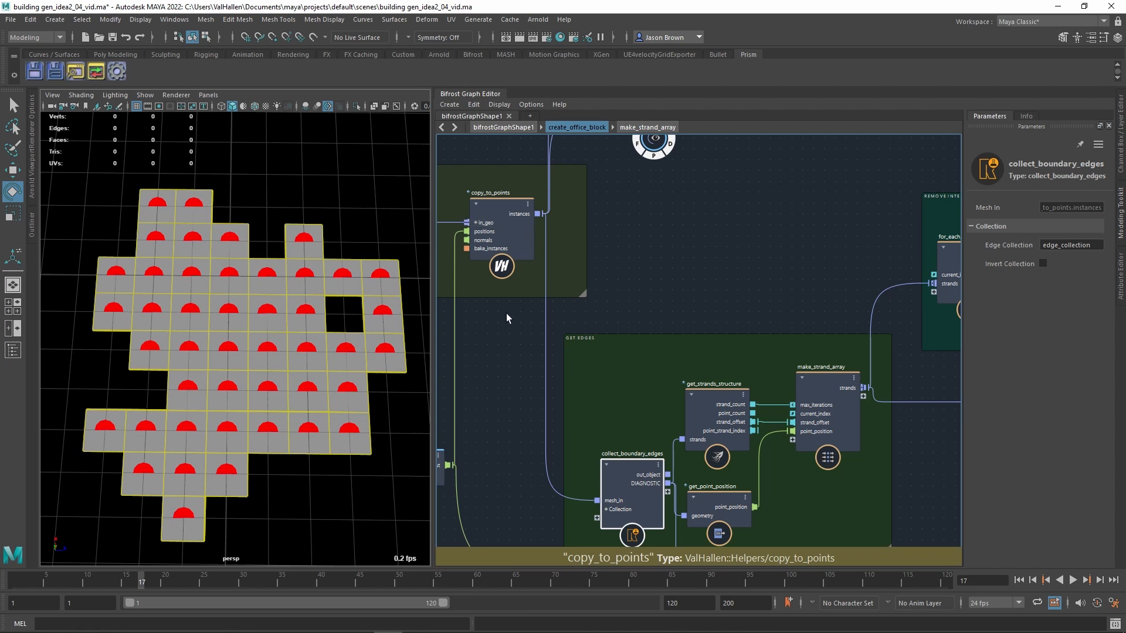
{"action": "middle_click_drag", "start_coordinate": [758, 295], "coordinate": [513, 294], "text": "alt"}
{"action": "middle_click_drag", "start_coordinate": [585, 302], "coordinate": [497, 291], "text": "alt"}
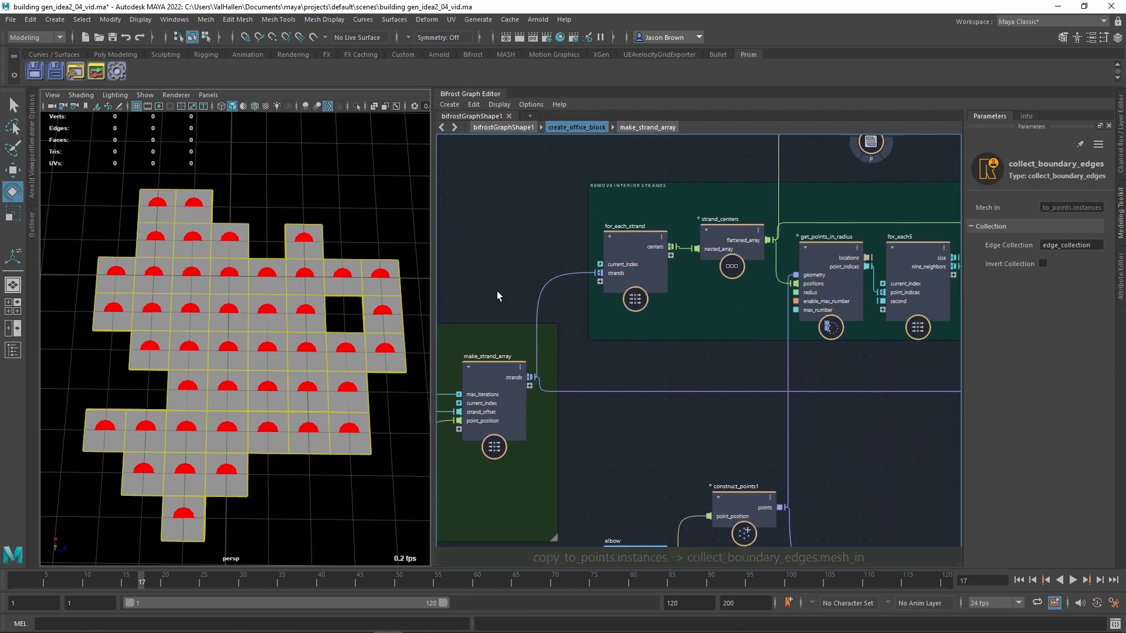
{"action": "mouse_move", "coordinate": [846, 437]}
{"action": "middle_mouse_down", "text": "alt"}
{"action": "mouse_move", "coordinate": [713, 445]}
{"action": "mouse_move", "coordinate": [751, 468]}
{"action": "middle_mouse_up", "text": "alt"}
{"action": "middle_click_drag", "start_coordinate": [619, 443], "coordinate": [622, 455], "text": "alt"}
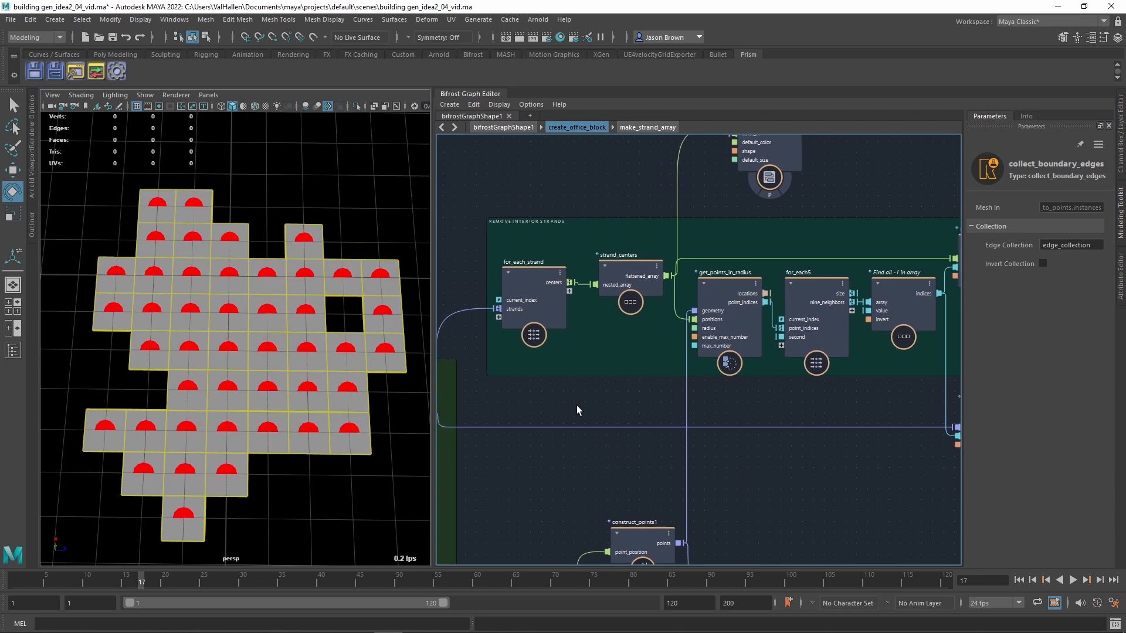
Step: Open for_each_strand and examine how get_point_position feeds the first_in_array and last_in_array nodes
{"action": "double_click", "coordinate": [526, 279]}
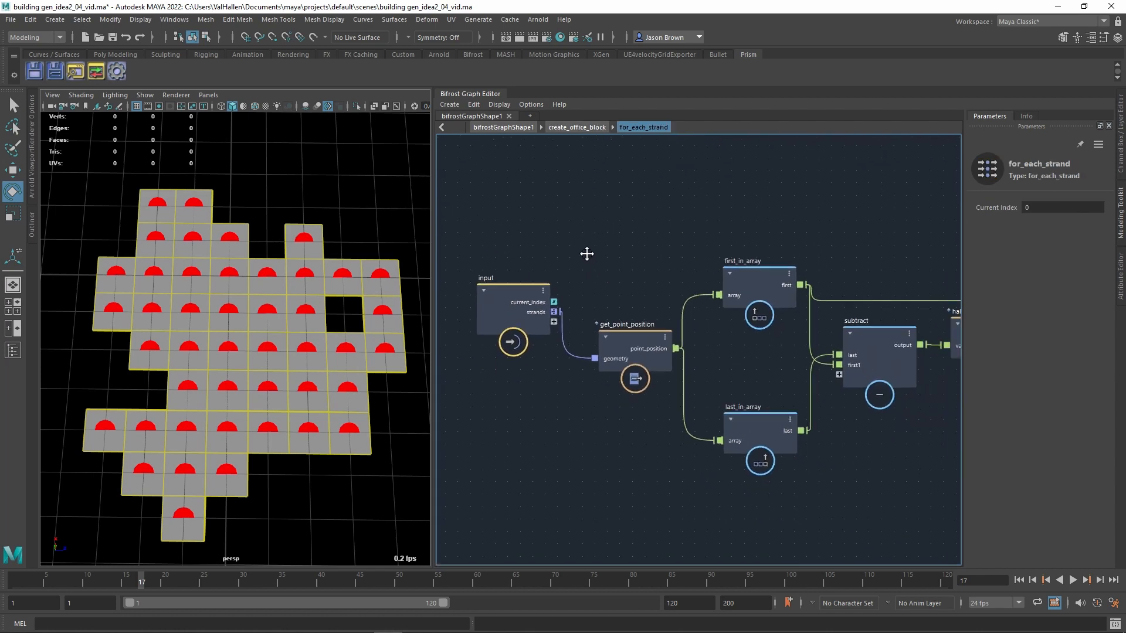
{"action": "middle_click_drag", "start_coordinate": [588, 267], "coordinate": [586, 261], "text": "alt"}
{"action": "left_click_drag", "start_coordinate": [609, 332], "coordinate": [592, 328]}
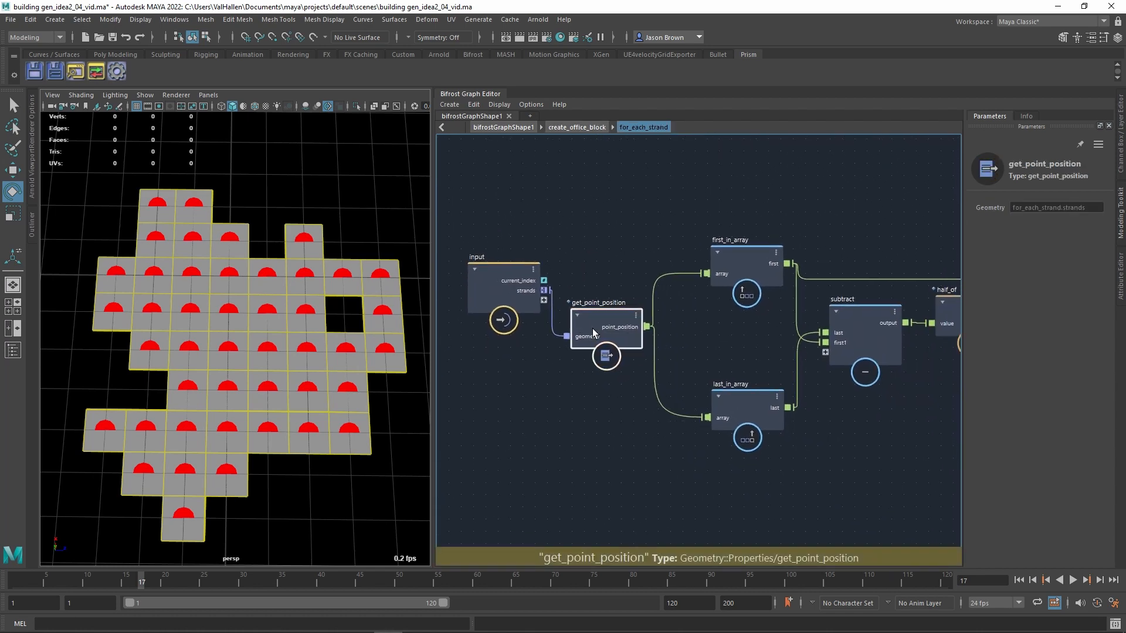
{"action": "middle_click_drag", "start_coordinate": [731, 329], "coordinate": [719, 326], "text": "alt"}
{"action": "left_click_drag", "start_coordinate": [743, 279], "coordinate": [733, 279]}
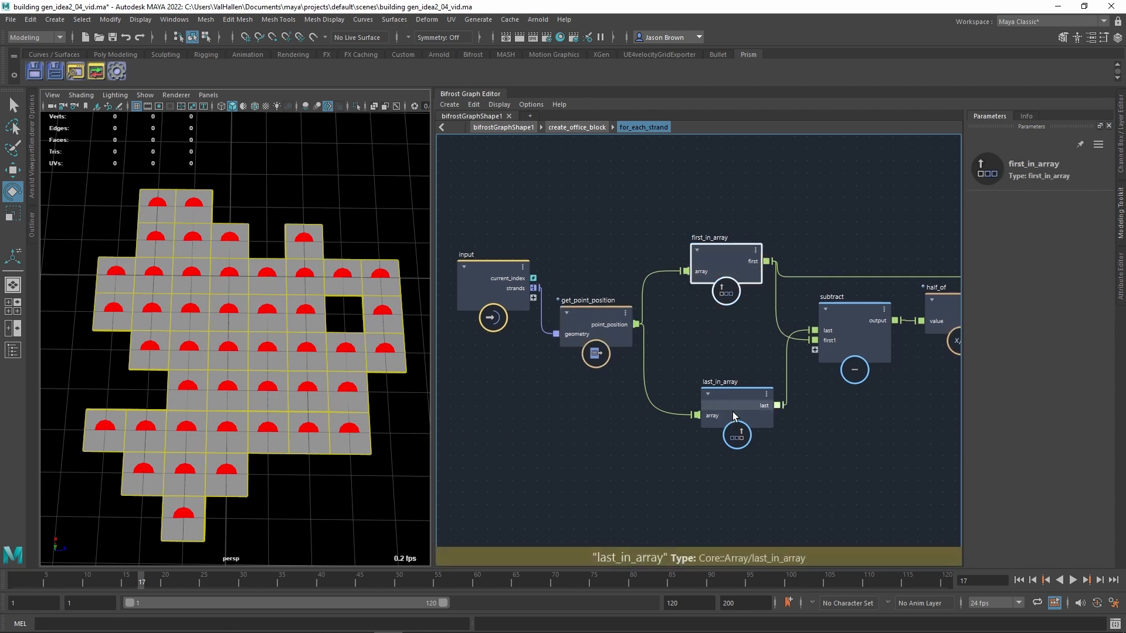
{"action": "left_click_drag", "start_coordinate": [732, 411], "coordinate": [725, 413]}
Step: Examine how subtract, half_of and add compute the centers output, and return to create_office_block
{"action": "middle_click_drag", "start_coordinate": [845, 415], "coordinate": [654, 423], "text": "alt"}
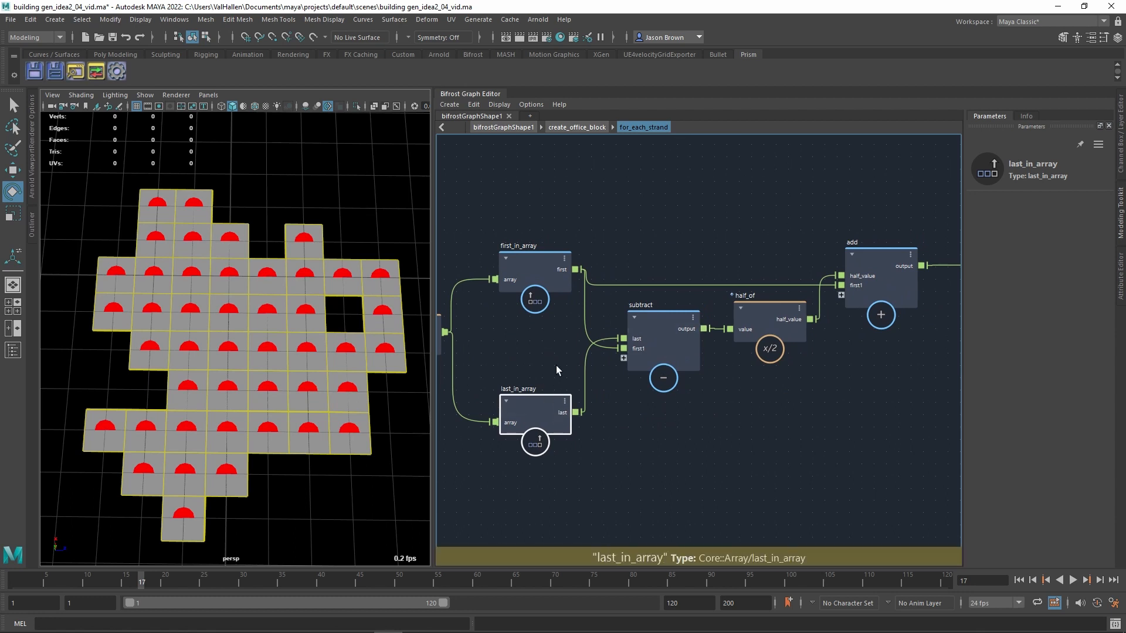
{"action": "left_click", "coordinate": [775, 328]}
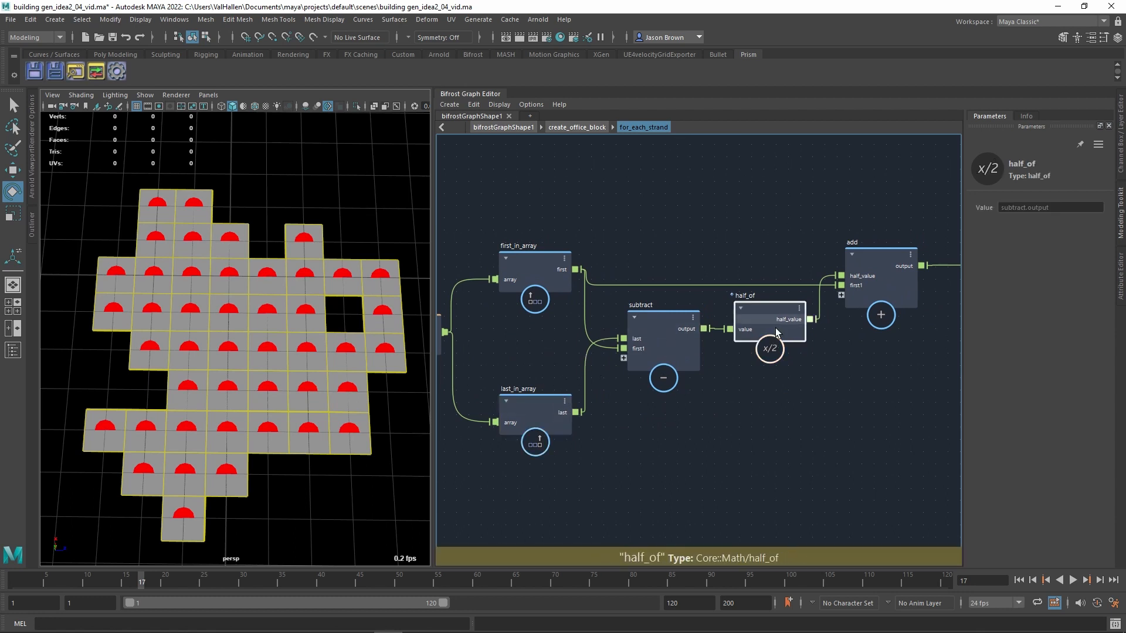
{"action": "middle_click_drag", "start_coordinate": [777, 378], "coordinate": [757, 387], "text": "alt"}
{"action": "left_click", "coordinate": [859, 282]}
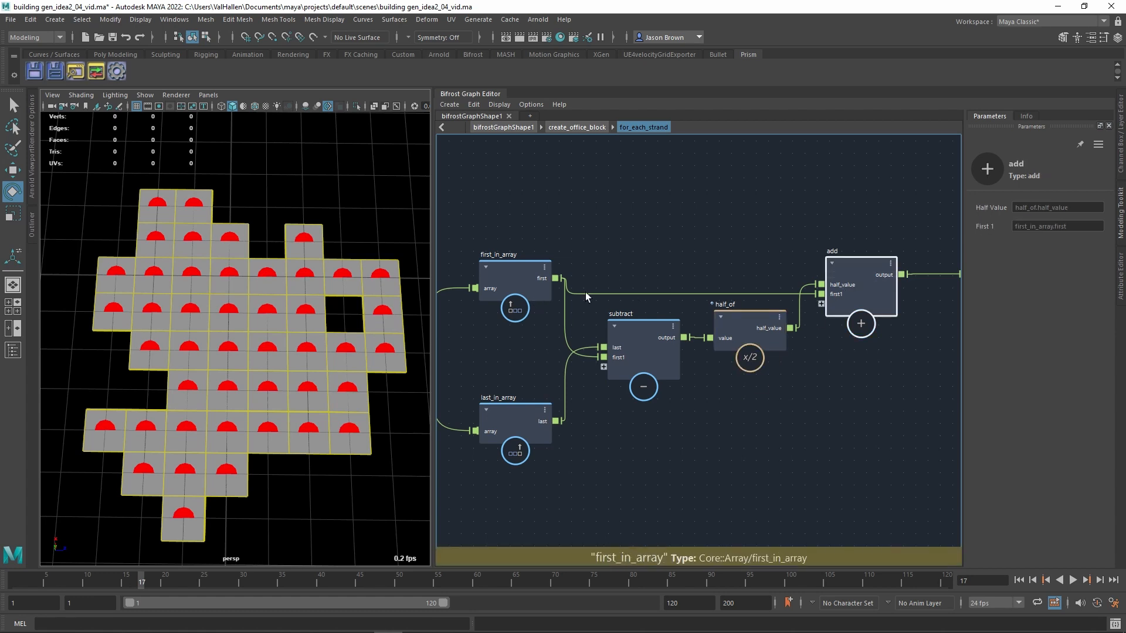
{"action": "middle_click_drag", "start_coordinate": [824, 444], "coordinate": [636, 445], "text": "alt"}
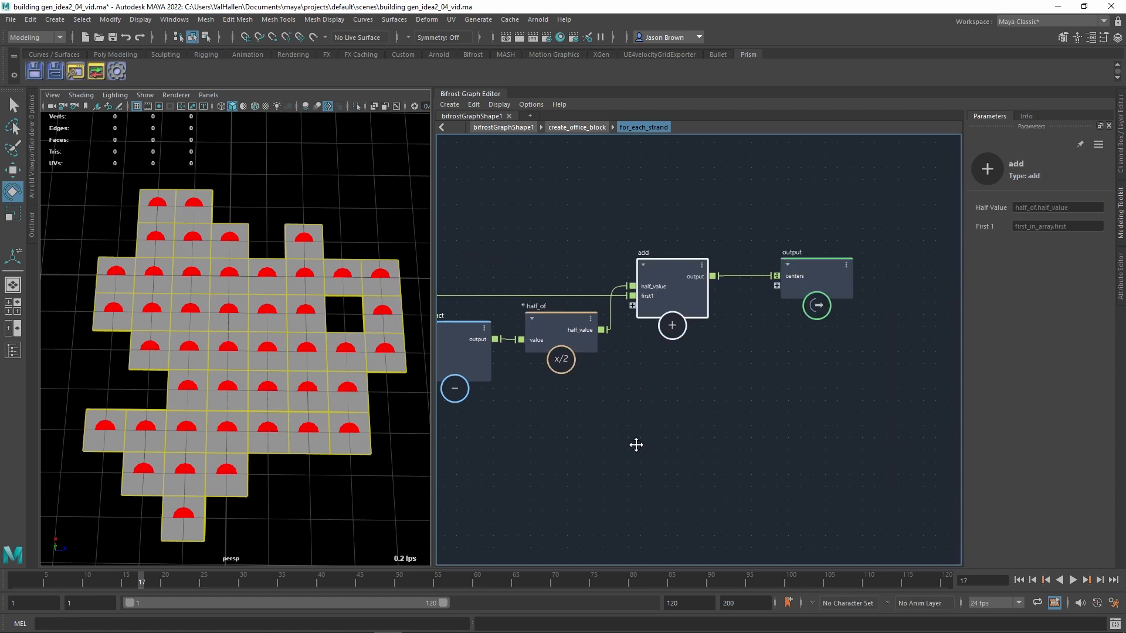
{"action": "double_click", "coordinate": [785, 295]}
Step: Inspect the strand_centers node and turn on the preview of the point display node it feeds
{"action": "middle_click_drag", "start_coordinate": [591, 341], "coordinate": [597, 359], "text": "alt"}
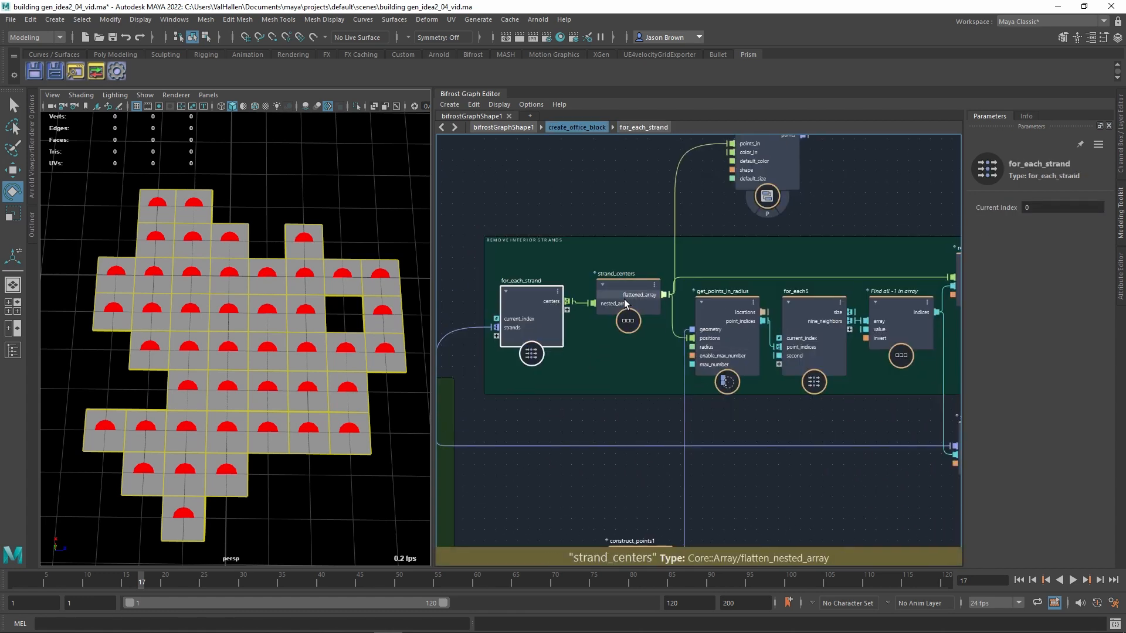
{"action": "middle_click_drag", "start_coordinate": [456, 330], "coordinate": [480, 327], "text": "alt"}
{"action": "left_click", "coordinate": [487, 360]}
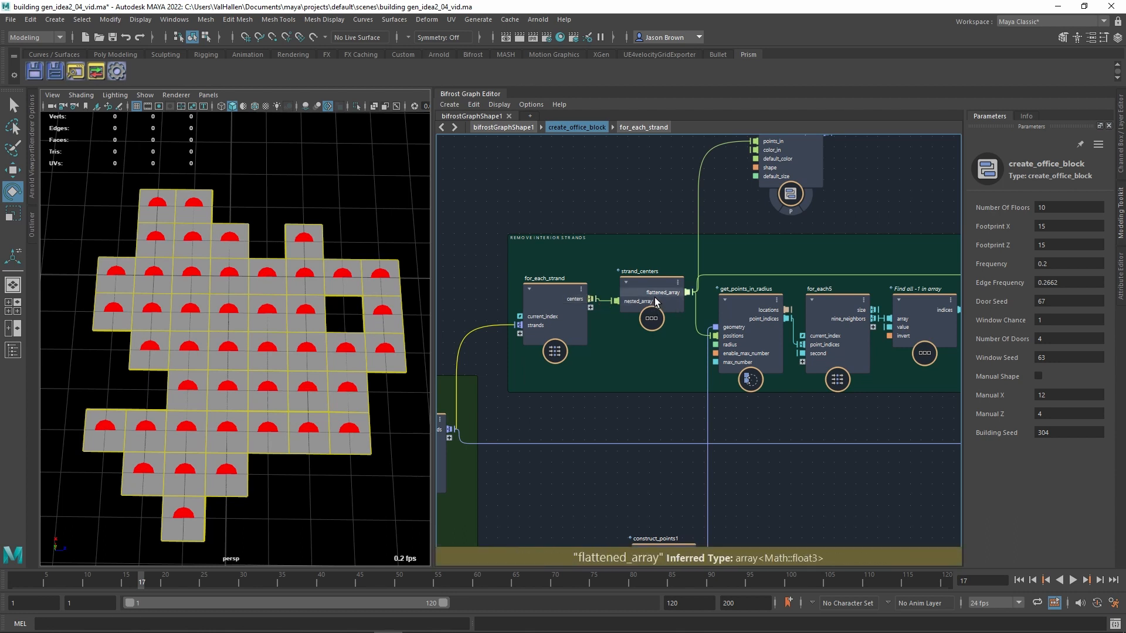
{"action": "left_click_drag", "start_coordinate": [655, 302], "coordinate": [654, 300]}
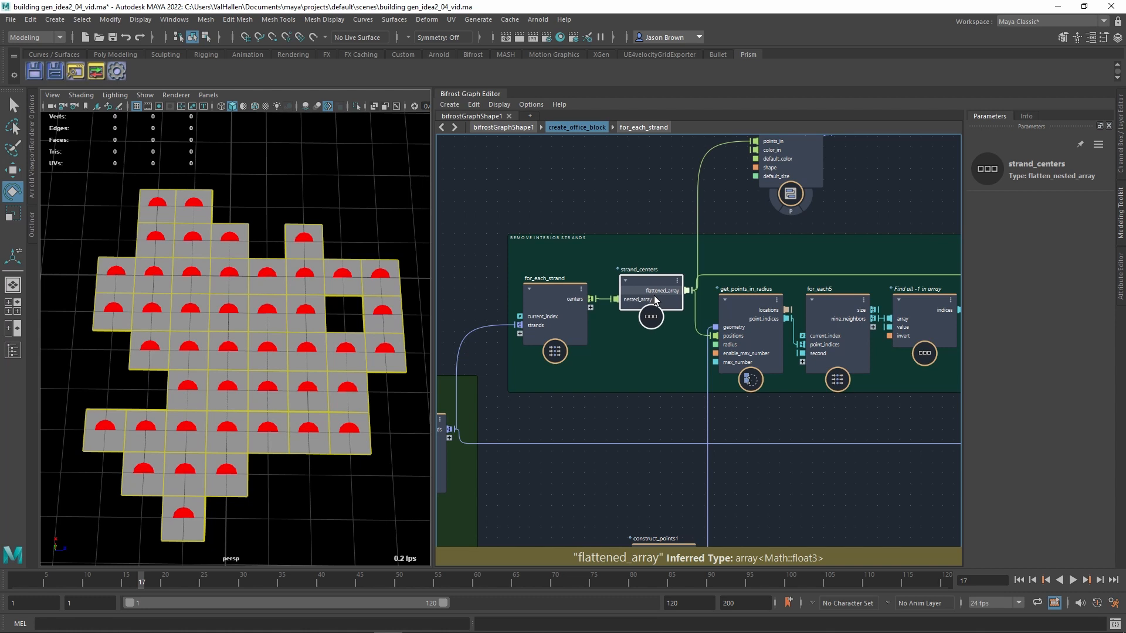
{"action": "left_click", "coordinate": [800, 212]}
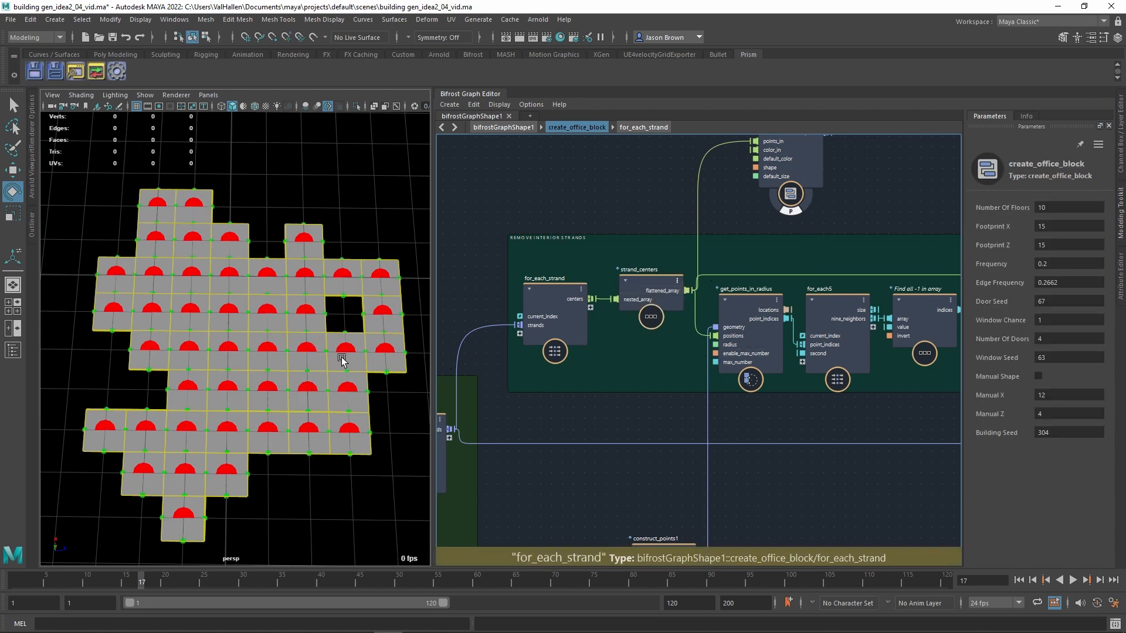
Step: Hide the floor tiles by turning off the proxy output of the terminal fed by copy_to_points, and return to REMOVE INTERIOR STRANDS
{"action": "right_click_drag", "start_coordinate": [635, 336], "coordinate": [512, 292], "text": "alt"}
{"action": "middle_click_drag", "start_coordinate": [511, 292], "coordinate": [616, 312], "text": "alt"}
{"action": "right_click_drag", "start_coordinate": [615, 311], "coordinate": [662, 330], "text": "alt"}
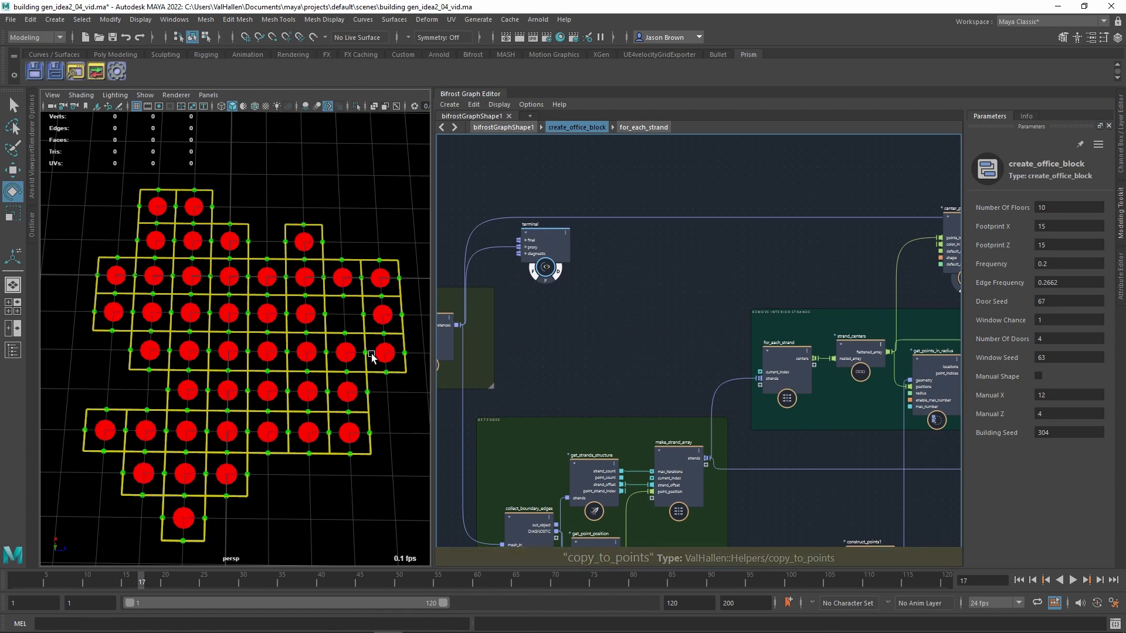
{"action": "middle_click_drag", "start_coordinate": [581, 360], "coordinate": [287, 330], "text": "alt"}
{"action": "scroll", "coordinate": [673, 417], "scroll_direction": "up", "scroll_amount": 4}
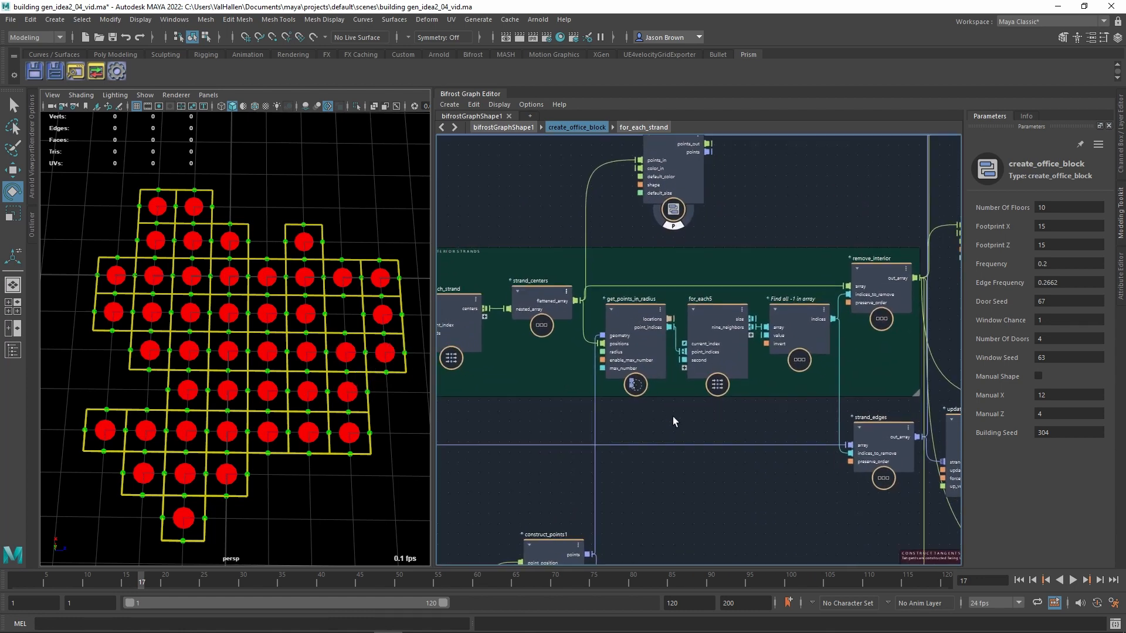
Step: Move construct_points1 up toward get_points_in_radius, rename it footpring_point_object, and nudge the elbow node up
{"action": "middle_click_drag", "start_coordinate": [675, 418], "coordinate": [726, 340], "text": "alt"}
{"action": "middle_click_drag", "start_coordinate": [738, 402], "coordinate": [805, 354], "text": "alt"}
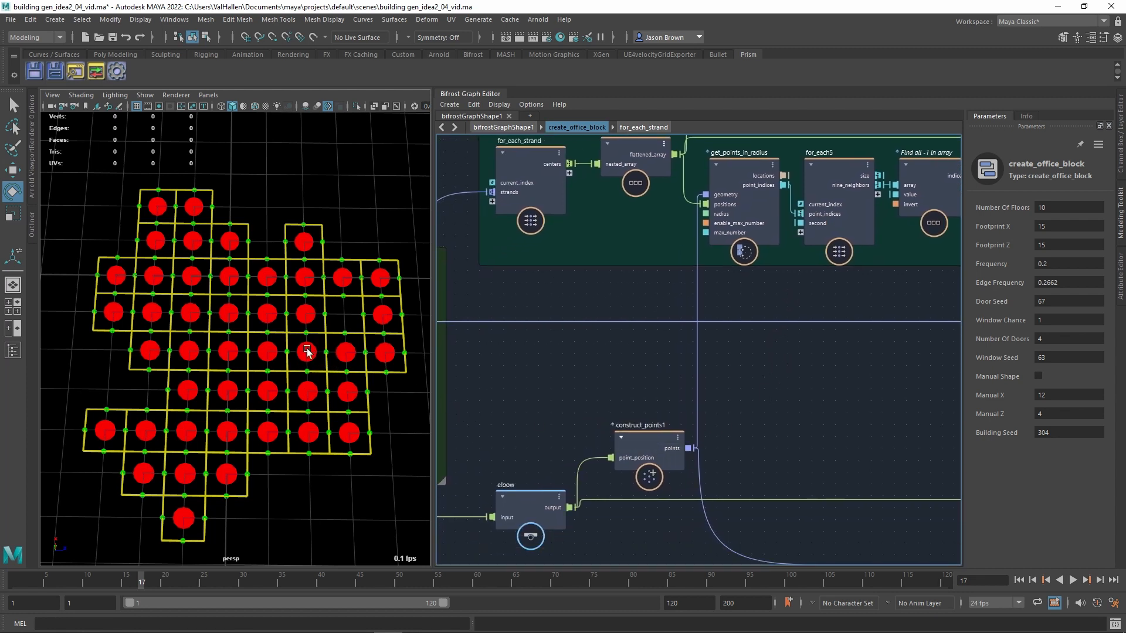
{"action": "left_click_drag", "start_coordinate": [644, 452], "coordinate": [646, 378]}
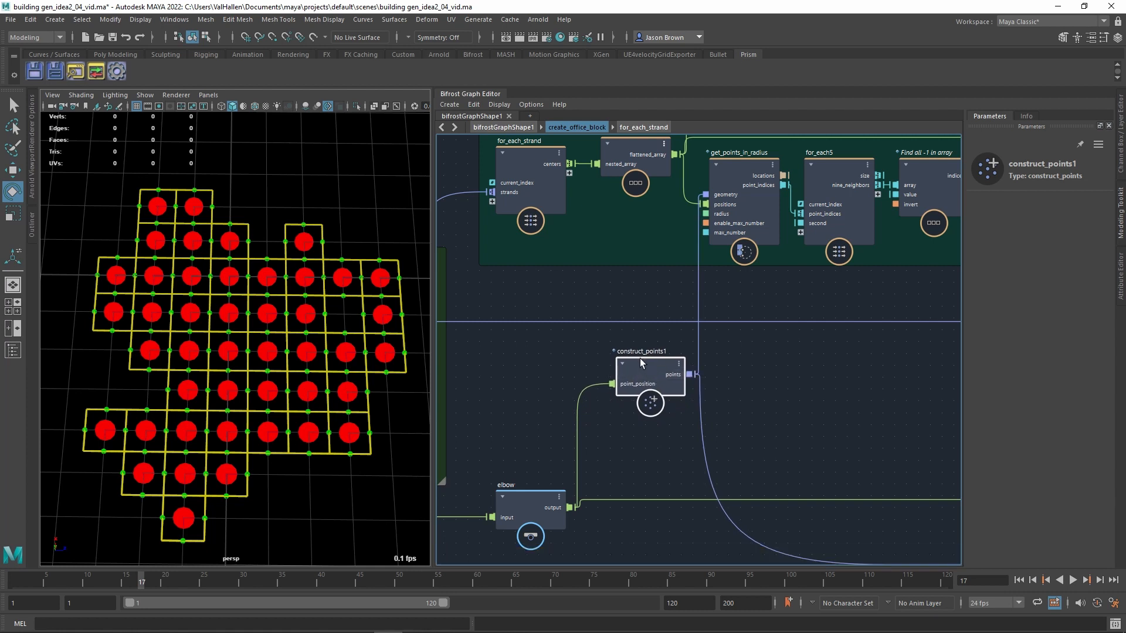
{"action": "double_click", "coordinate": [639, 352]}
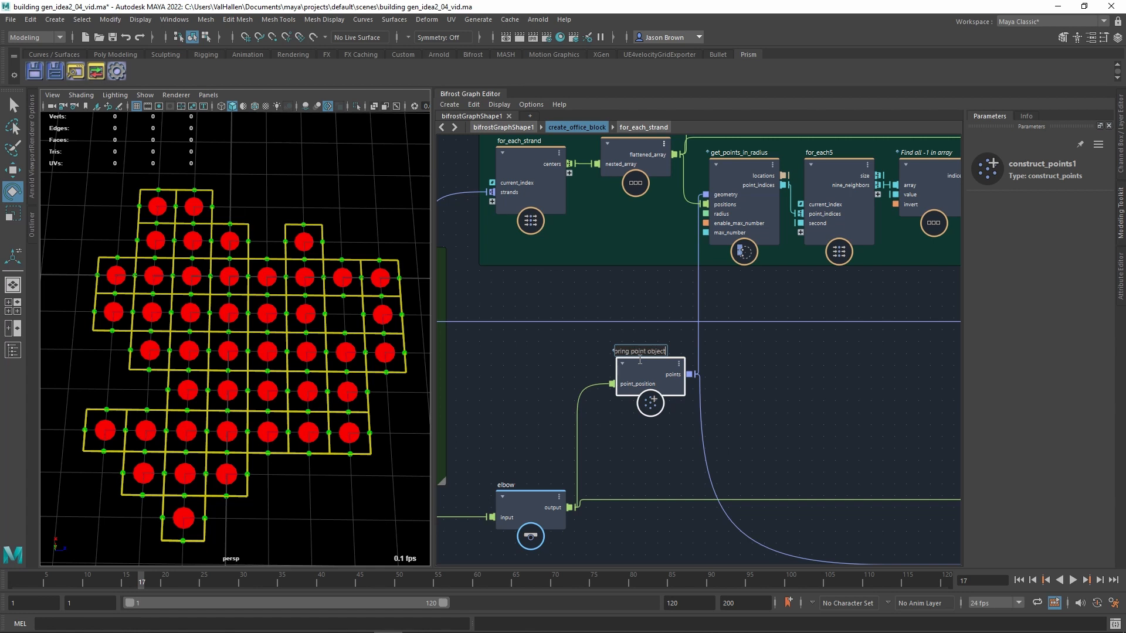
{"action": "key", "text": "Return"}
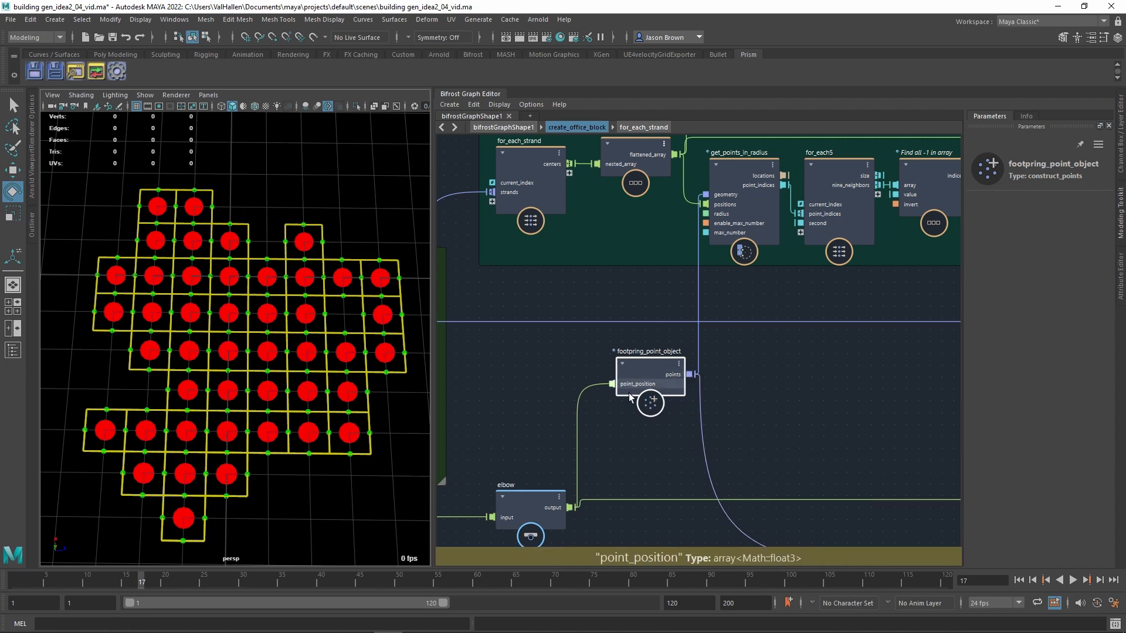
{"action": "left_click", "coordinate": [557, 530]}
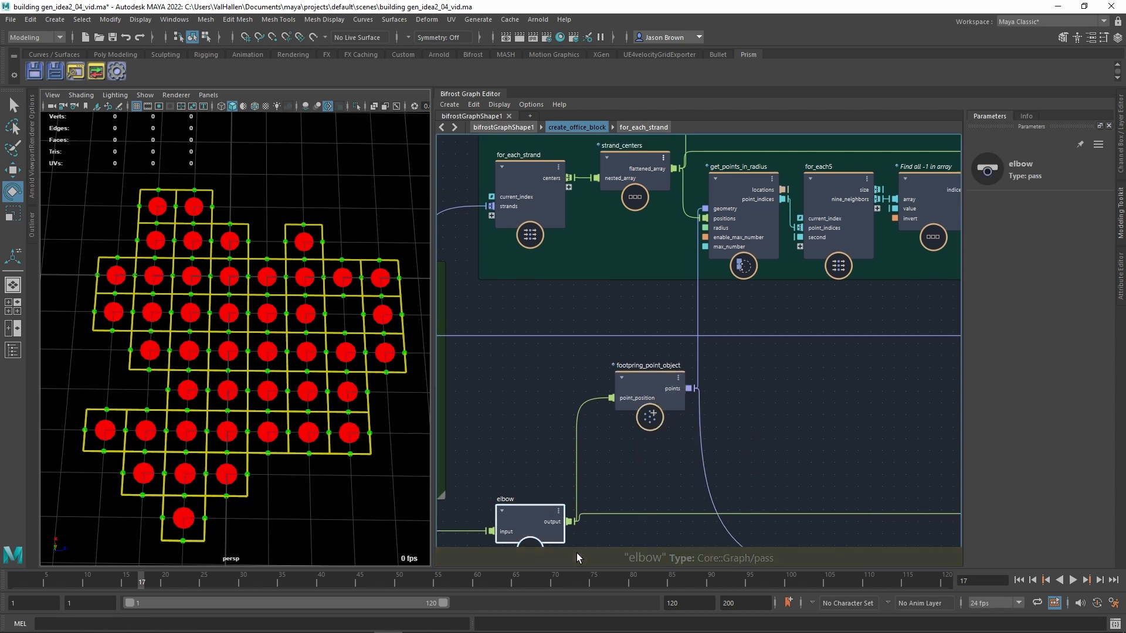
{"action": "left_click_drag", "start_coordinate": [544, 528], "coordinate": [544, 520]}
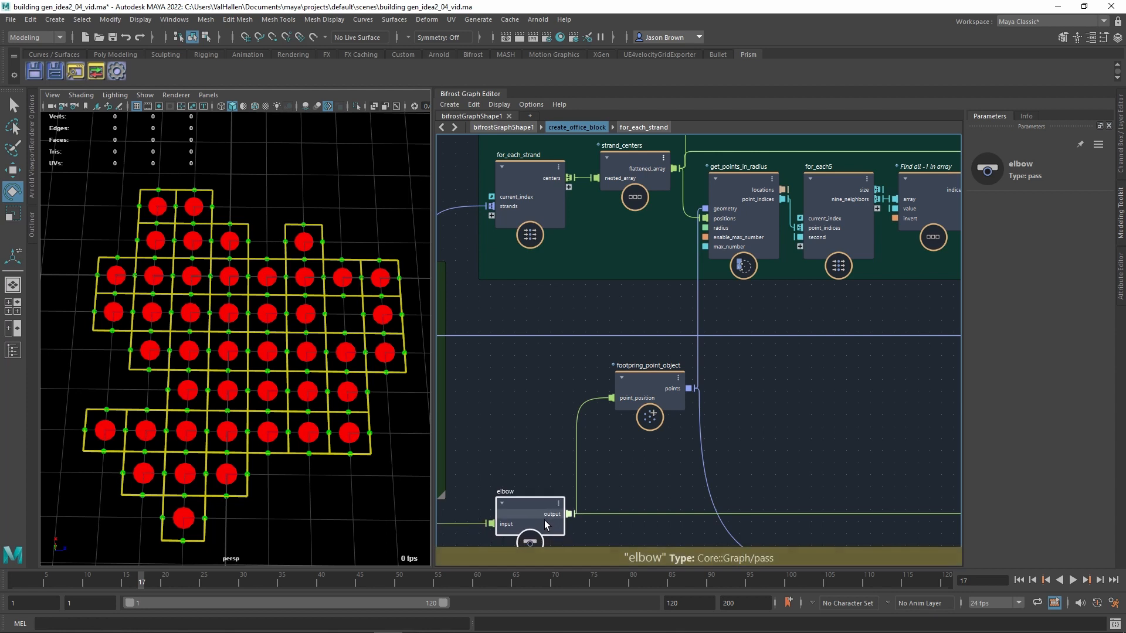
Step: Read the info description of get_points_in_radius and return to its parameters
{"action": "left_click", "coordinate": [659, 391]}
{"action": "middle_click_drag", "start_coordinate": [774, 311], "coordinate": [688, 445], "text": "alt"}
{"action": "scroll", "coordinate": [688, 445], "scroll_direction": "up", "scroll_amount": 1}
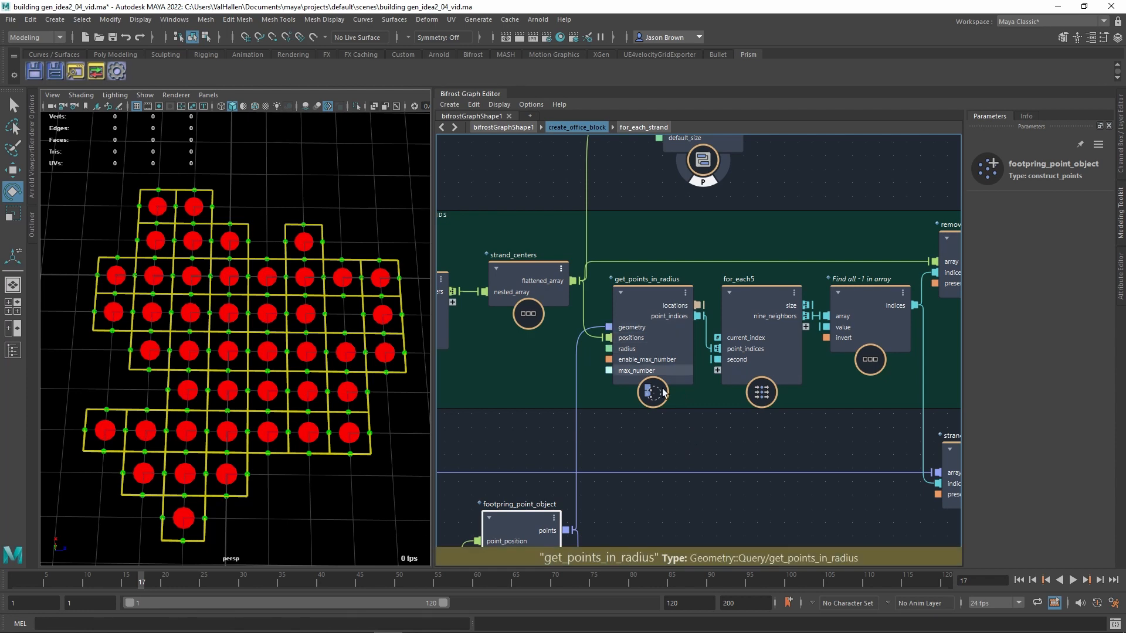
{"action": "left_click", "coordinate": [654, 297]}
{"action": "left_click", "coordinate": [1026, 115]}
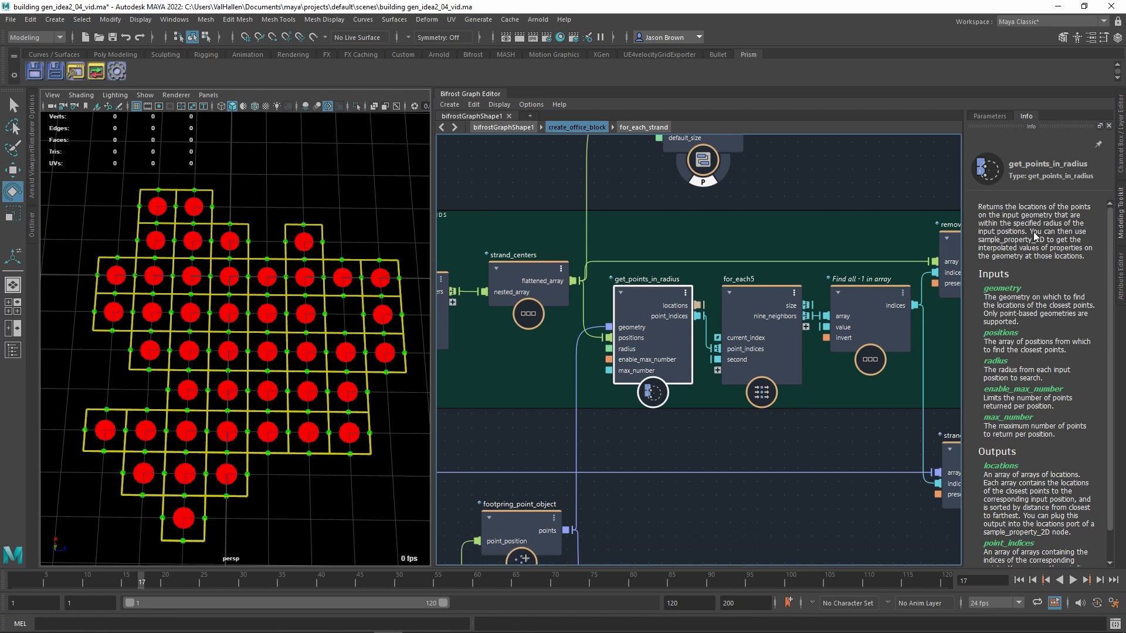
{"action": "left_click", "coordinate": [991, 117]}
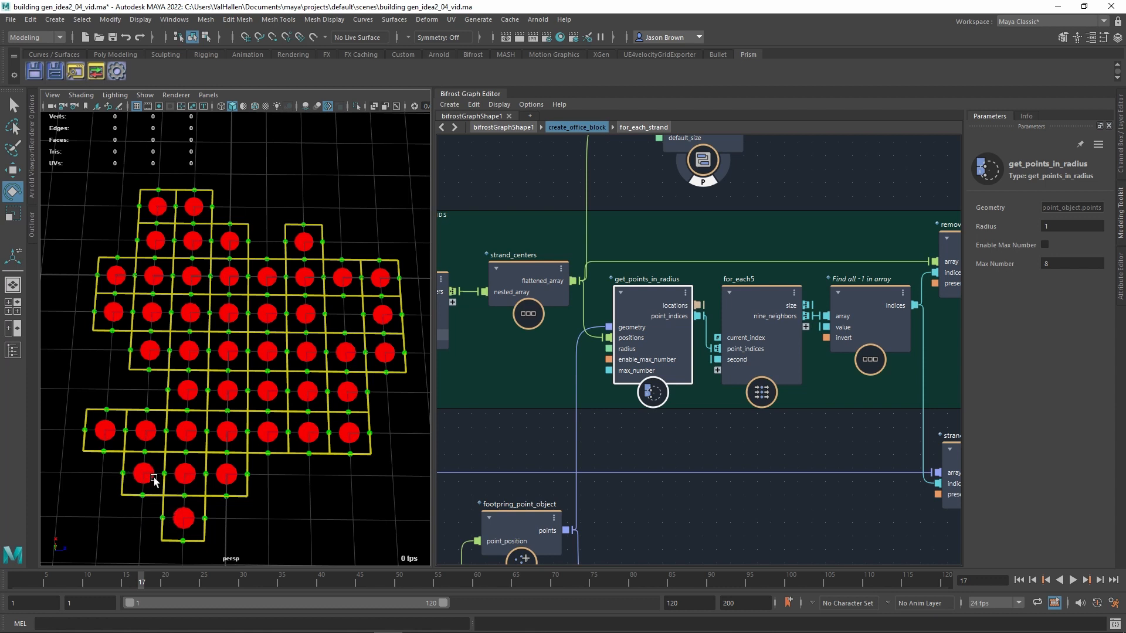
Step: Open for_each5, examine how array_size, Equal to (long) and if test the point_indices, and return to create_office_block
{"action": "left_click", "coordinate": [646, 305]}
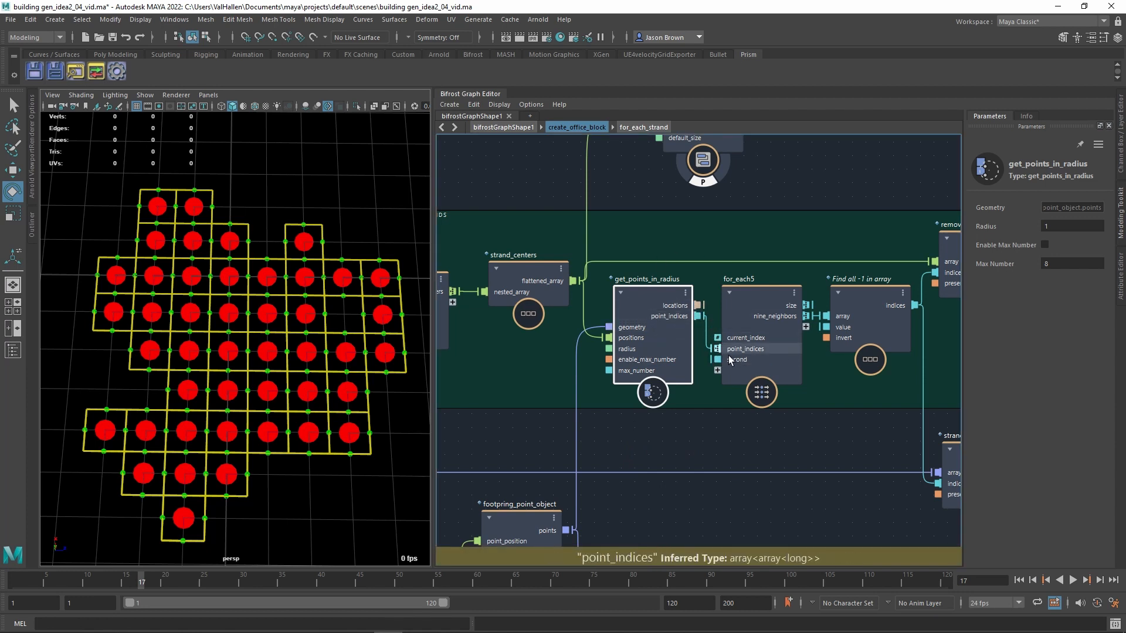
{"action": "middle_click_drag", "start_coordinate": [768, 436], "coordinate": [660, 435]}
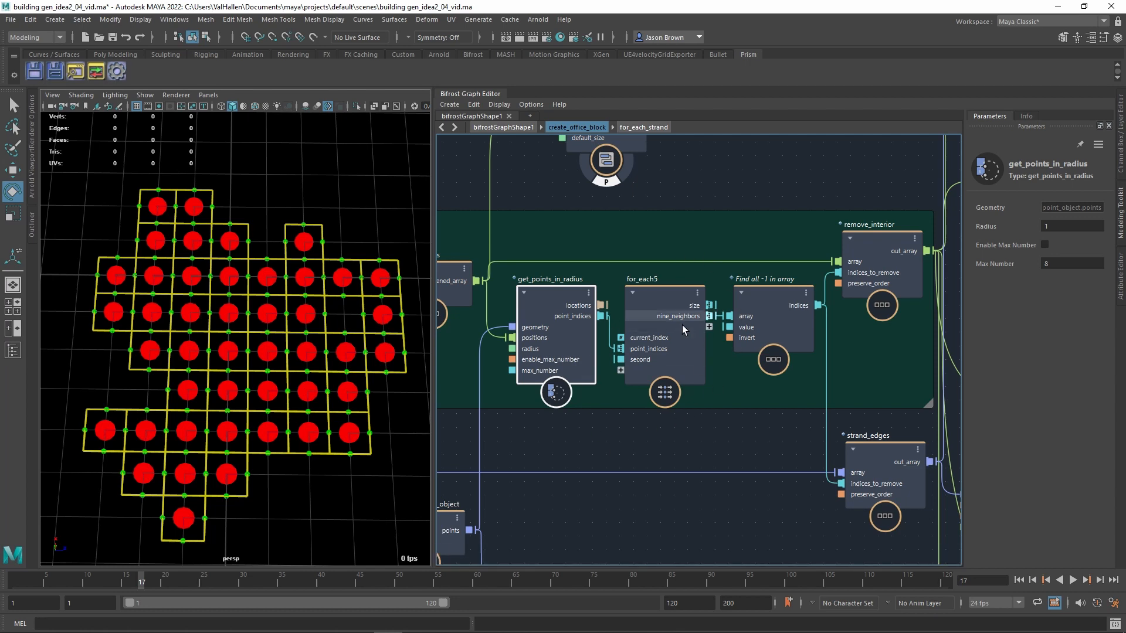
{"action": "double_click", "coordinate": [658, 296]}
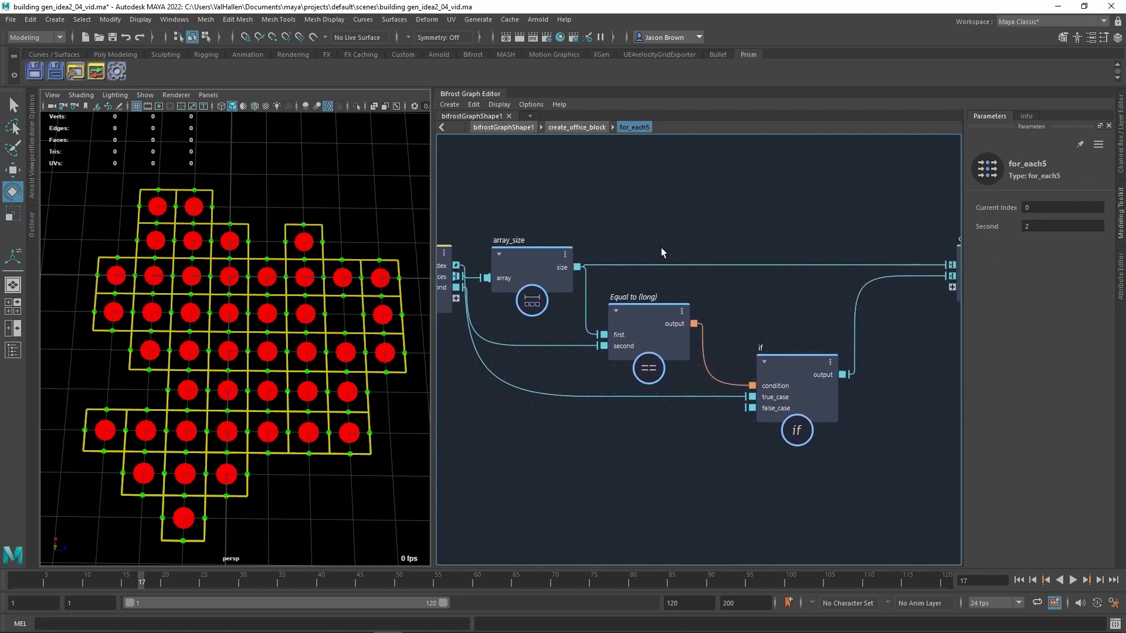
{"action": "left_click", "coordinate": [652, 321]}
{"action": "double_click", "coordinate": [704, 260]}
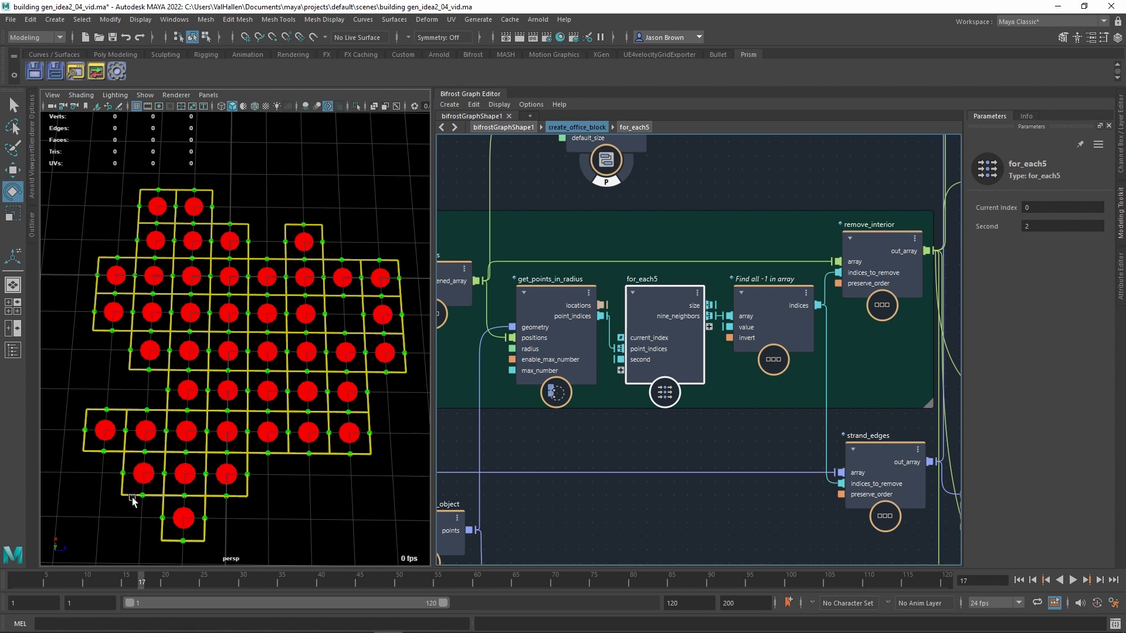
Step: Rename for_each5 in REMOVE INTERIOR STRANDS as find_num_neighbors
{"action": "middle_click_drag", "start_coordinate": [525, 472], "coordinate": [497, 465], "text": "alt"}
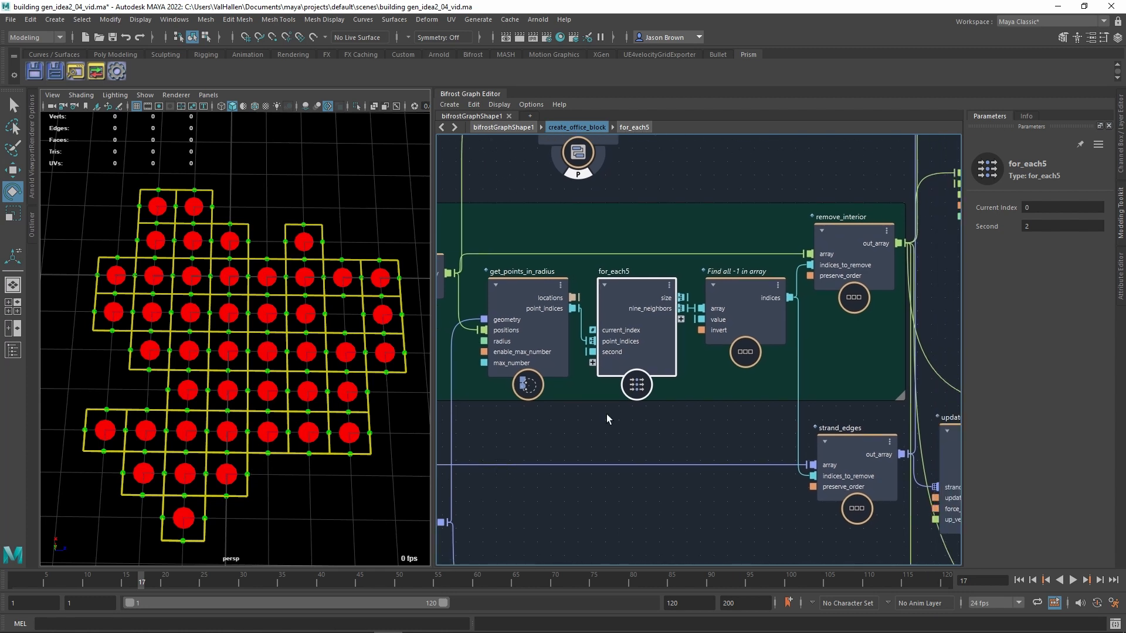
{"action": "double_click", "coordinate": [625, 279]}
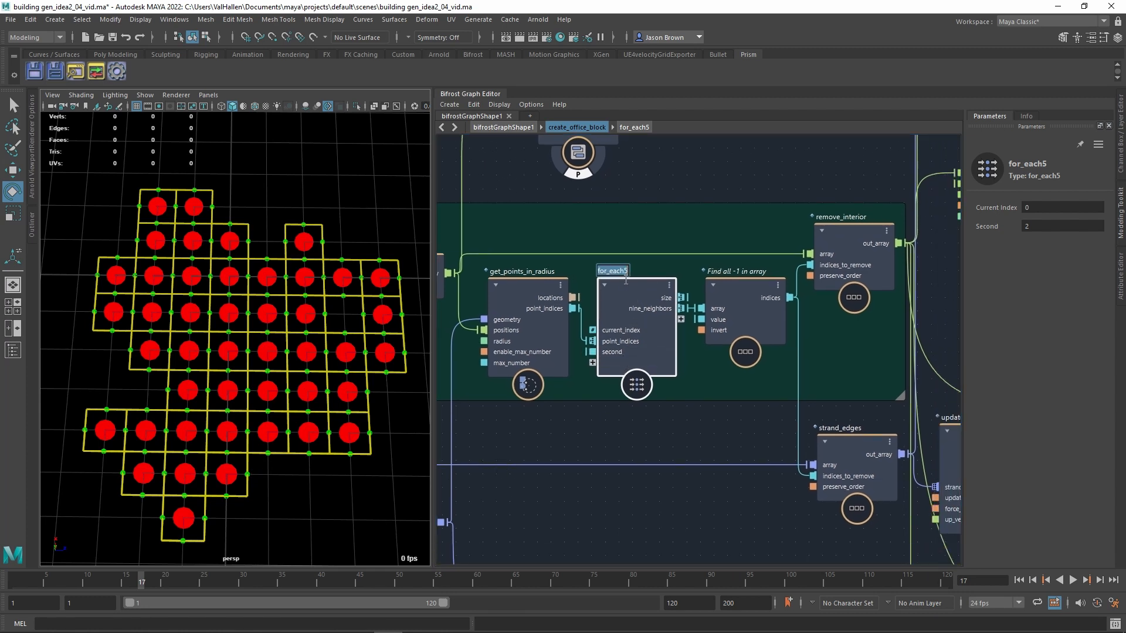
{"action": "type", "text": "f"}
{"action": "key", "text": "Return"}
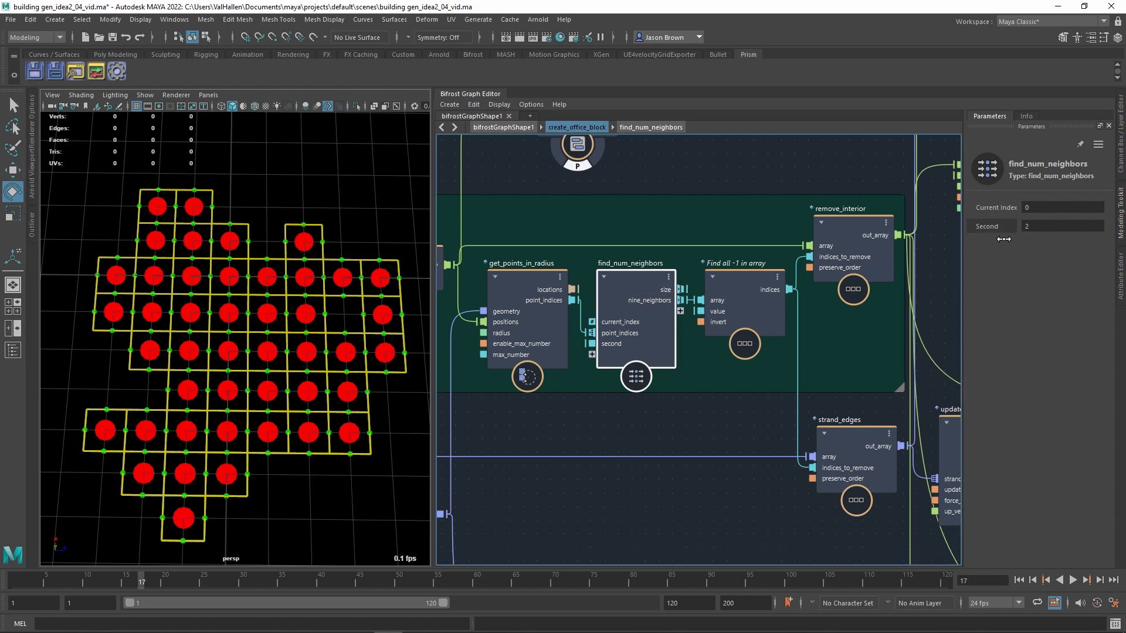
Step: Open find_num_neighbors, trace the connections through Equal to (long) and if to nine_neighbors, and return to create_office_block
{"action": "double_click", "coordinate": [628, 280]}
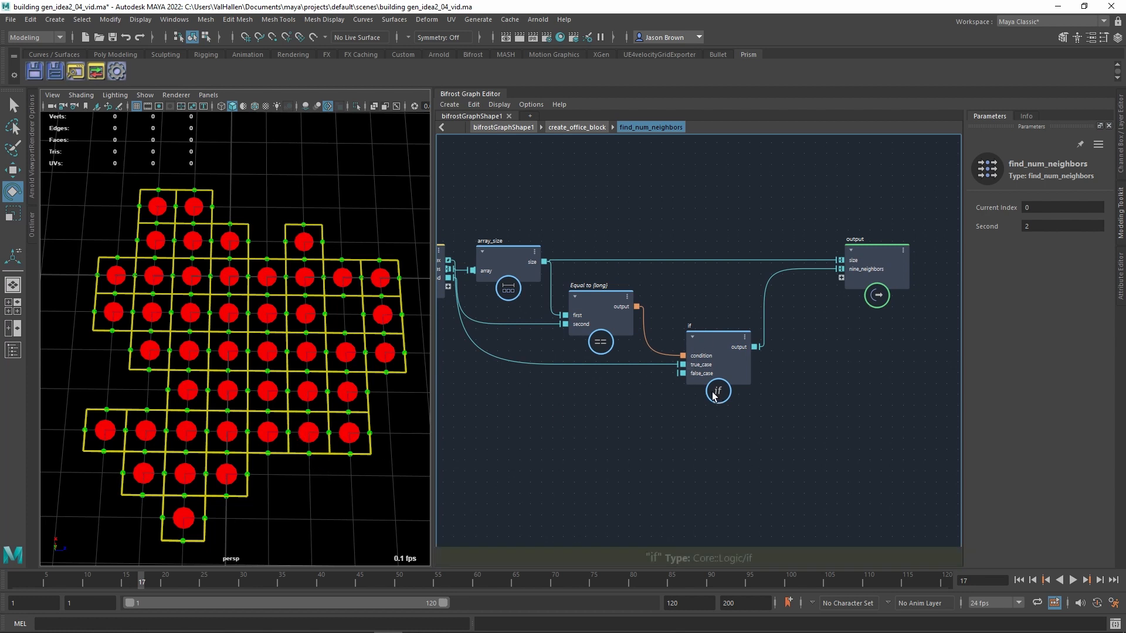
{"action": "key", "text": "a"}
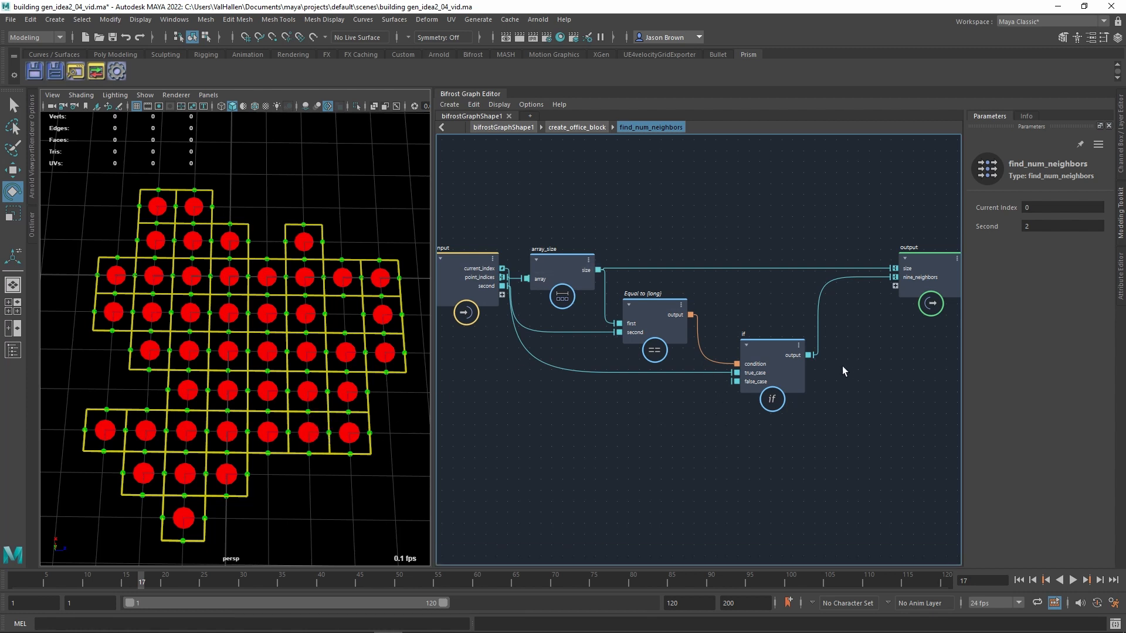
{"action": "left_click", "coordinate": [824, 312]}
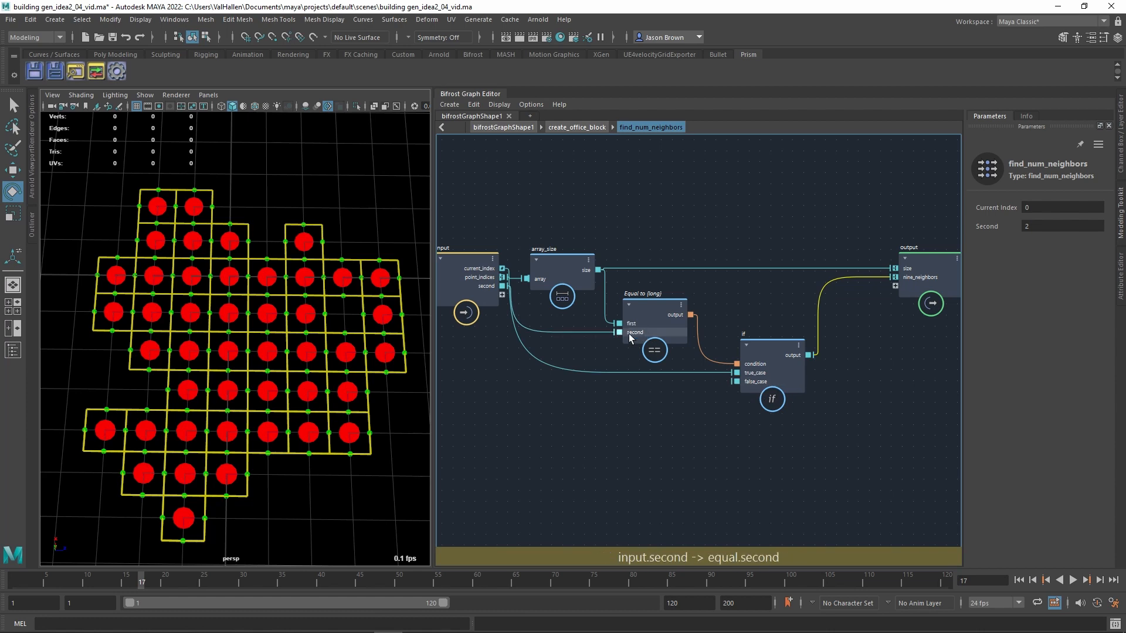
{"action": "left_click", "coordinate": [664, 423]}
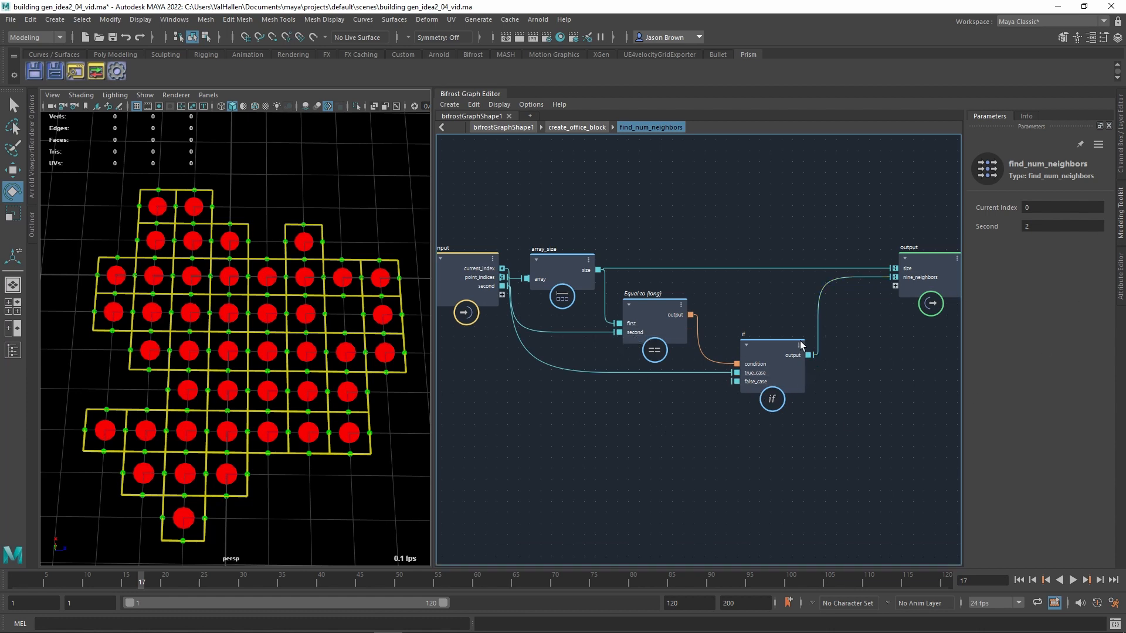
{"action": "key", "text": "u"}
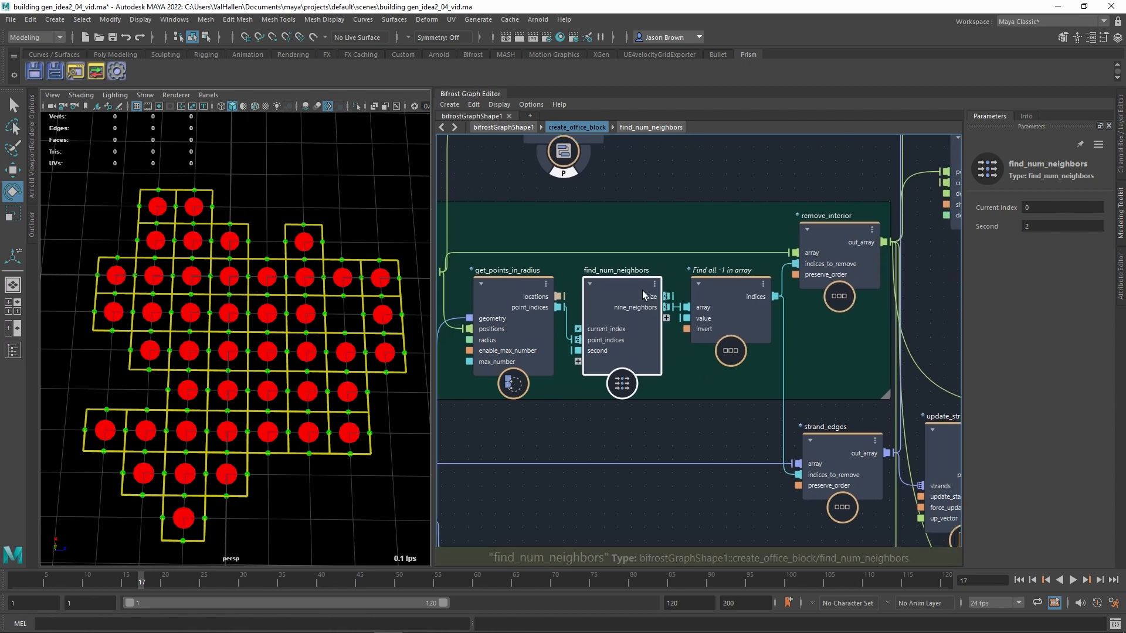
Step: Reopen find_num_neighbors and examine the false case of if and the two inputs that Equal to (long) compares
{"action": "double_click", "coordinate": [642, 290]}
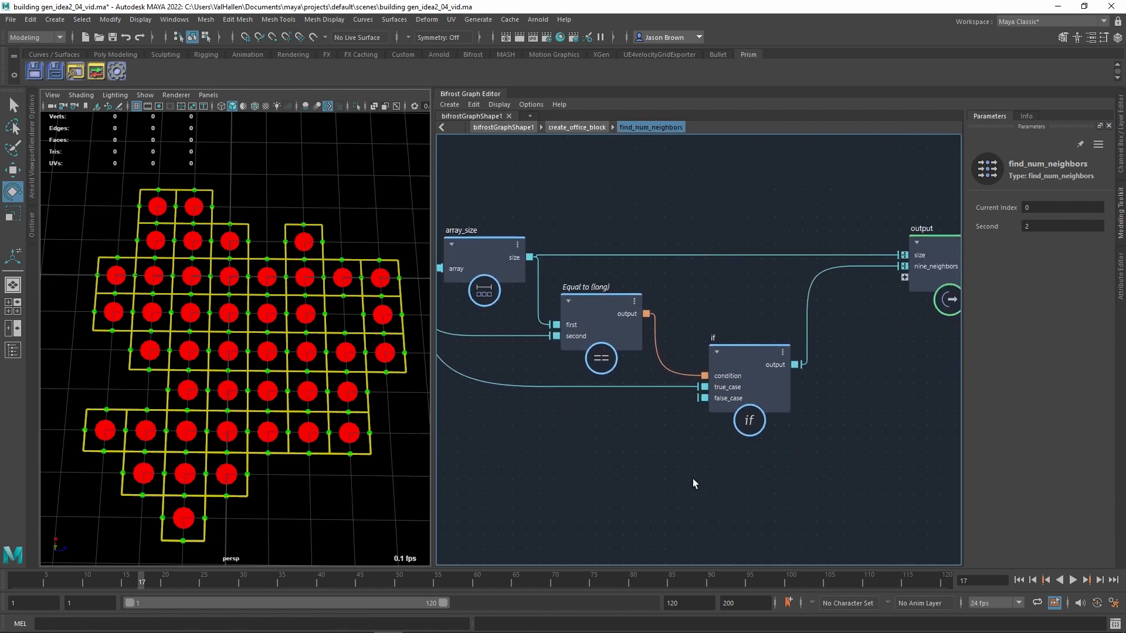
{"action": "left_click", "coordinate": [768, 360]}
{"action": "left_click", "coordinate": [1042, 260]}
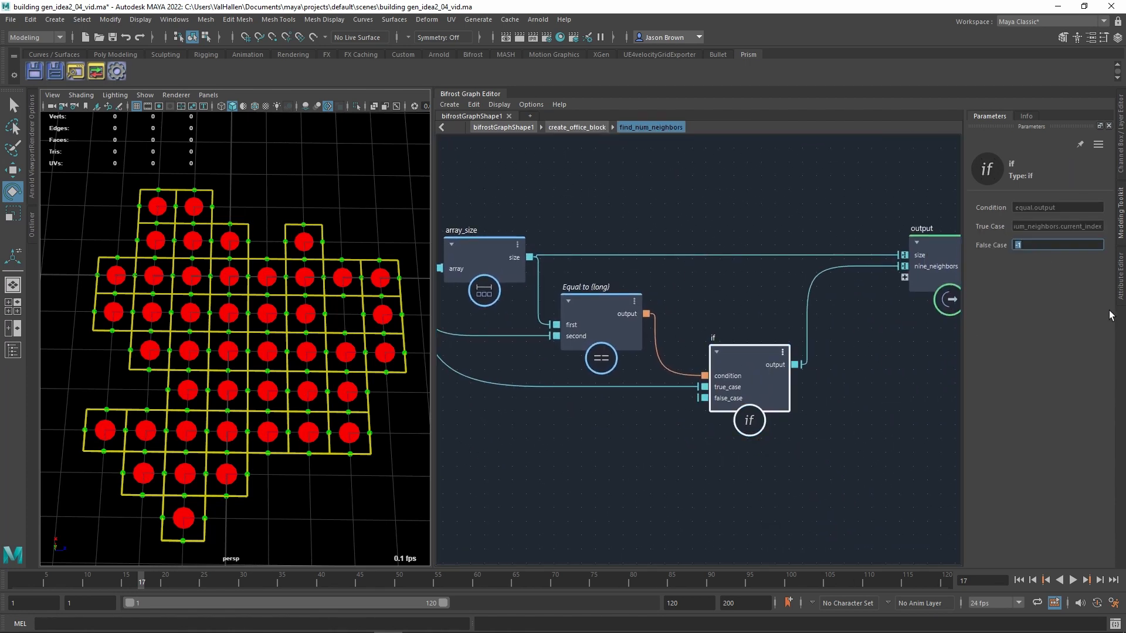
{"action": "middle_click_drag", "start_coordinate": [768, 471], "coordinate": [803, 471], "text": "alt"}
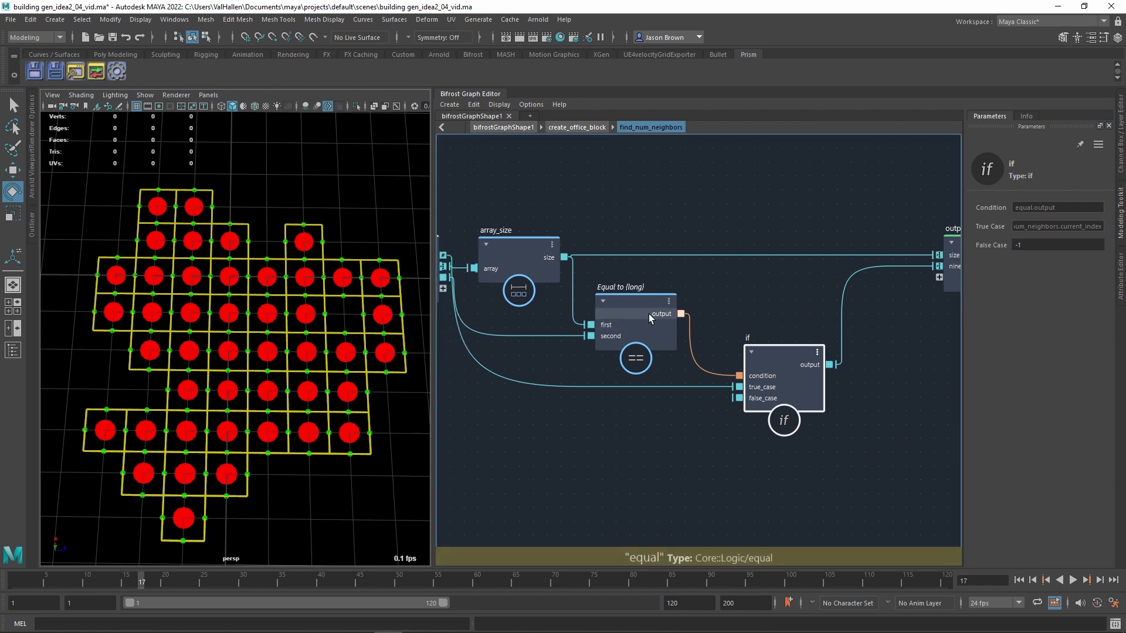
{"action": "left_click", "coordinate": [648, 314]}
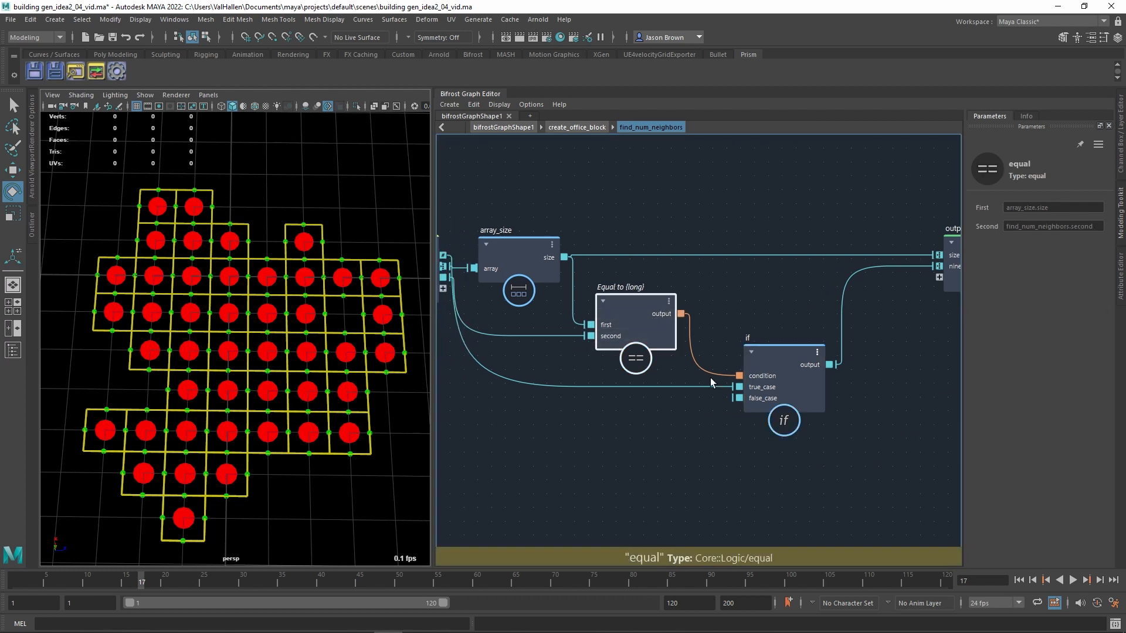
{"action": "left_click", "coordinate": [775, 380]}
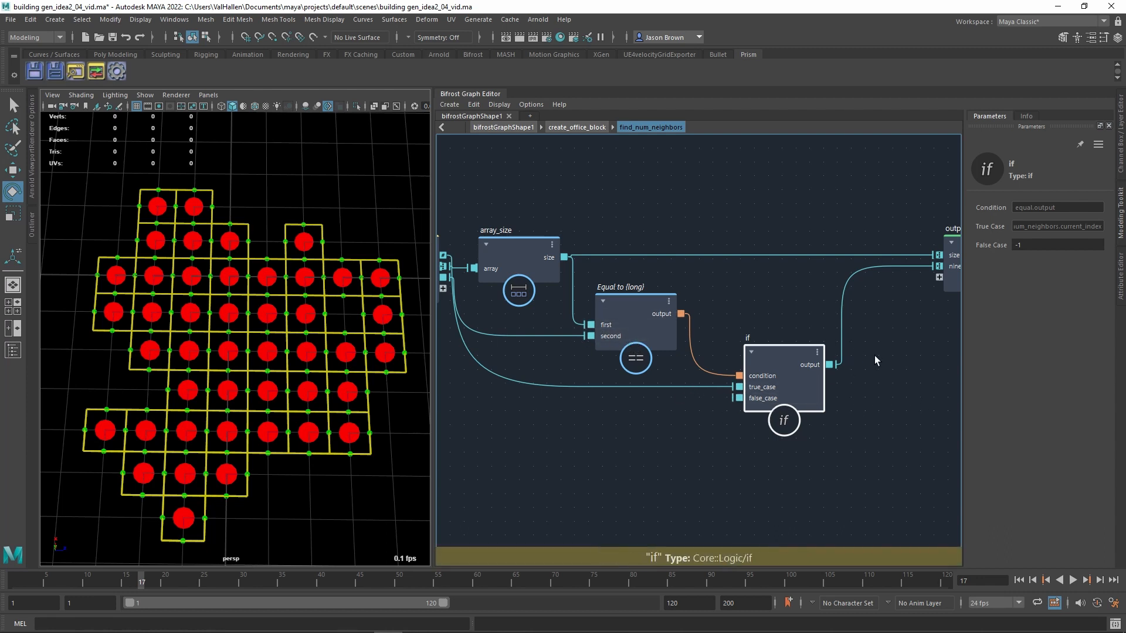
Step: Add a watchpoint to the connection from if's output to nine_neighbors, and leave and reopen find_num_neighbors
{"action": "middle_click_drag", "start_coordinate": [914, 389], "coordinate": [737, 391]}
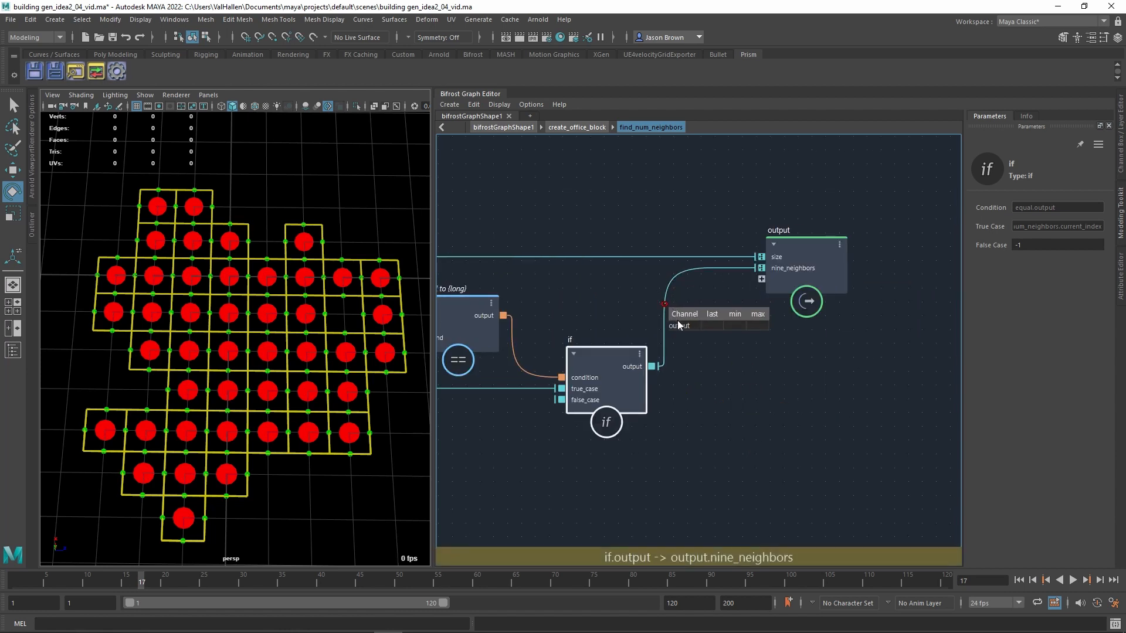
{"action": "key", "text": "BackSpace"}
{"action": "middle_click_drag", "start_coordinate": [909, 296], "coordinate": [834, 319]}
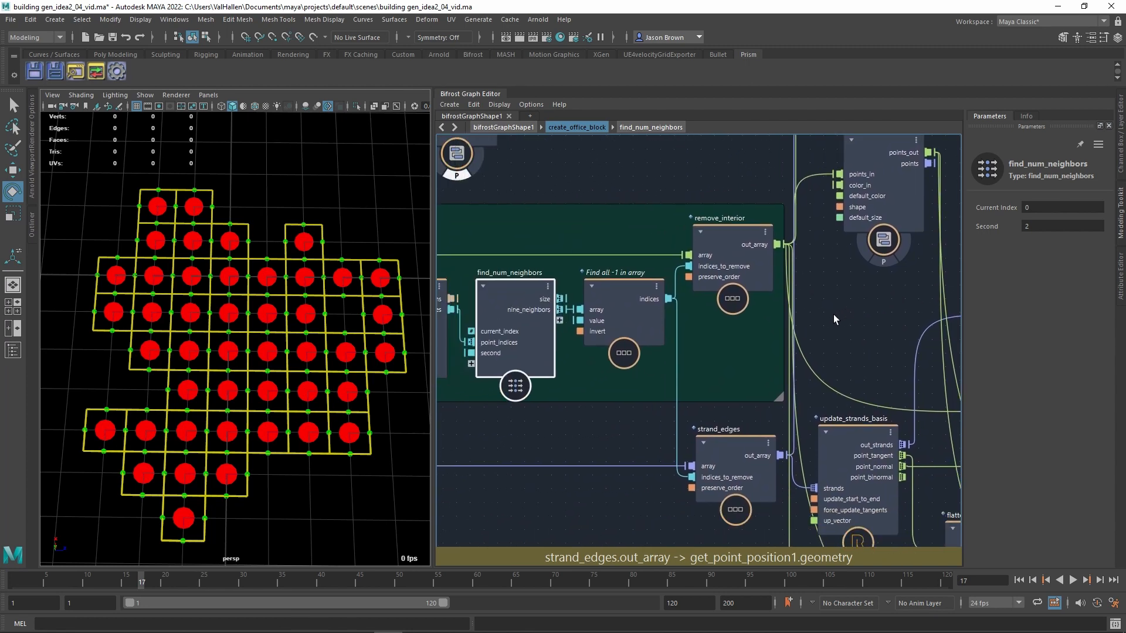
{"action": "left_click", "coordinate": [819, 282]}
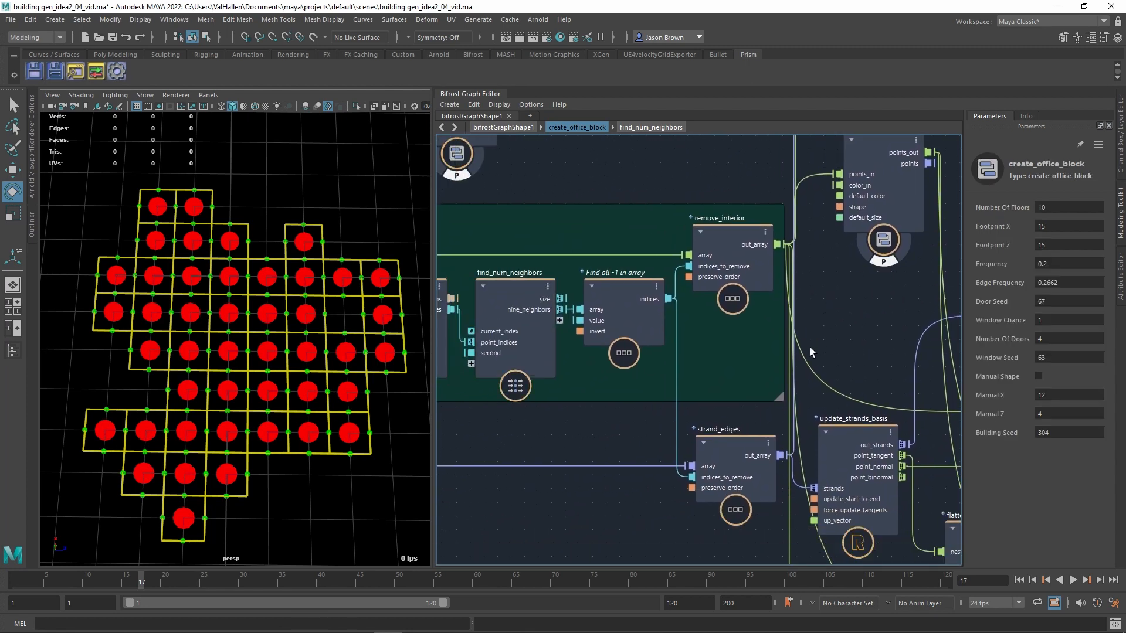
{"action": "double_click", "coordinate": [525, 371]}
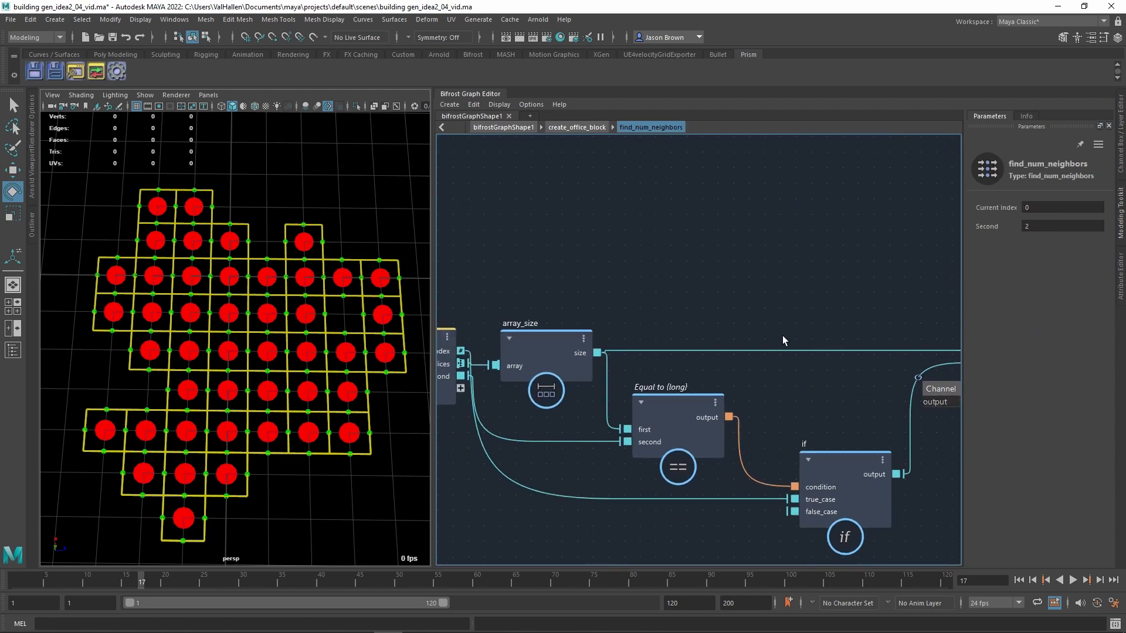
Step: Examine the watchpoint values and trace current_index to if's true_case, and return to create_office_block
{"action": "scroll", "coordinate": [627, 334], "scroll_direction": "up", "scroll_amount": 3}
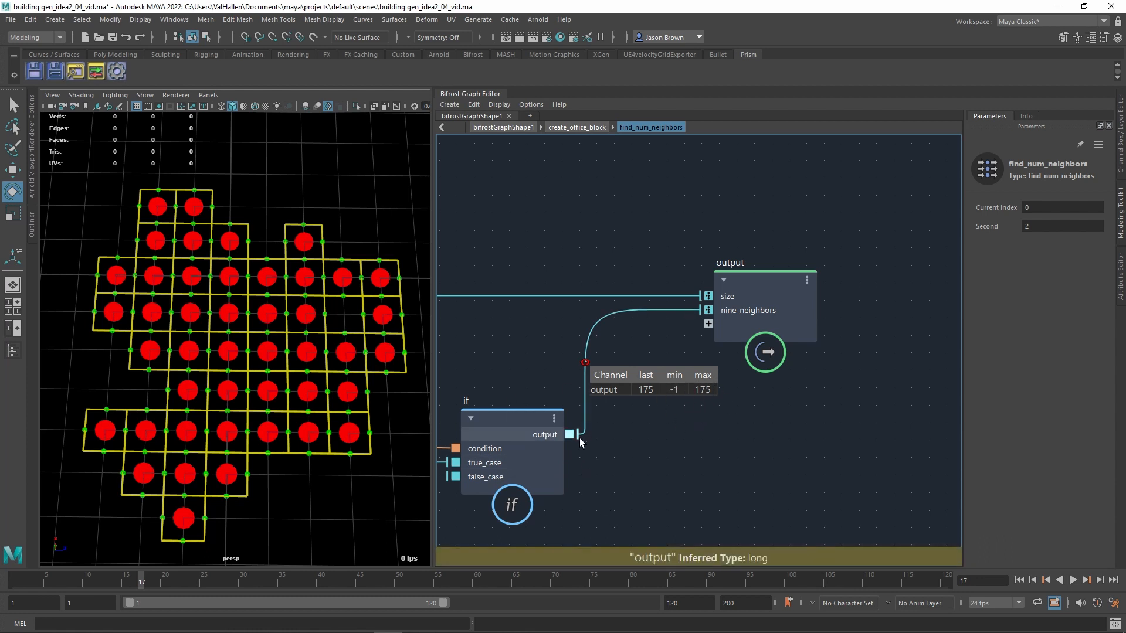
{"action": "middle_click_drag", "start_coordinate": [643, 447], "coordinate": [834, 402]}
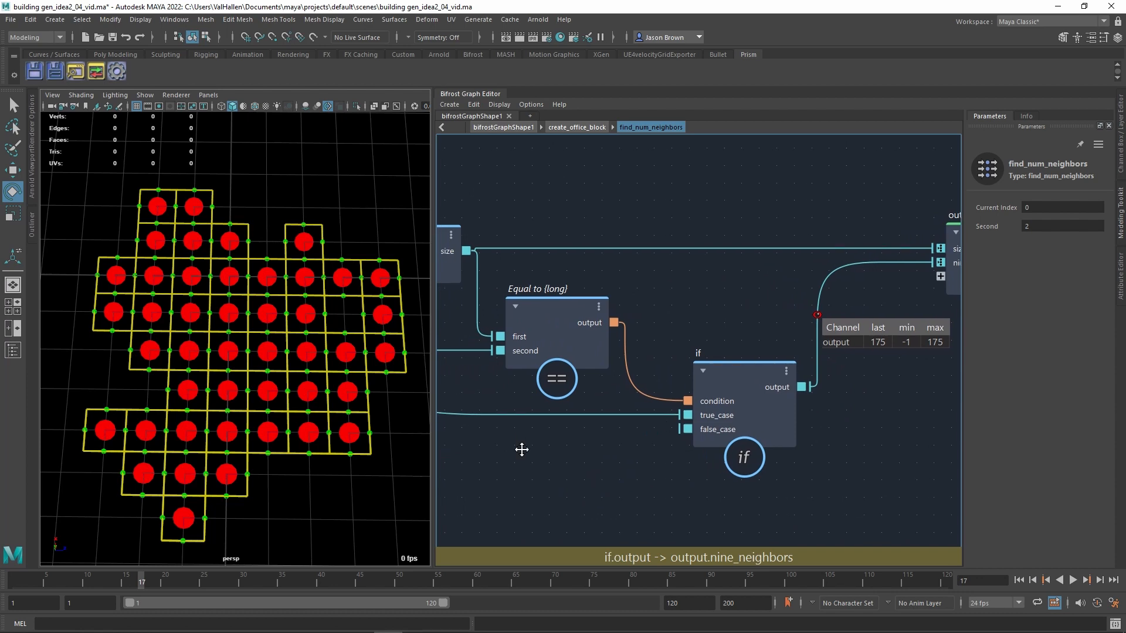
{"action": "middle_click_drag", "start_coordinate": [520, 448], "coordinate": [590, 452]}
{"action": "middle_click_drag", "start_coordinate": [475, 454], "coordinate": [666, 455]}
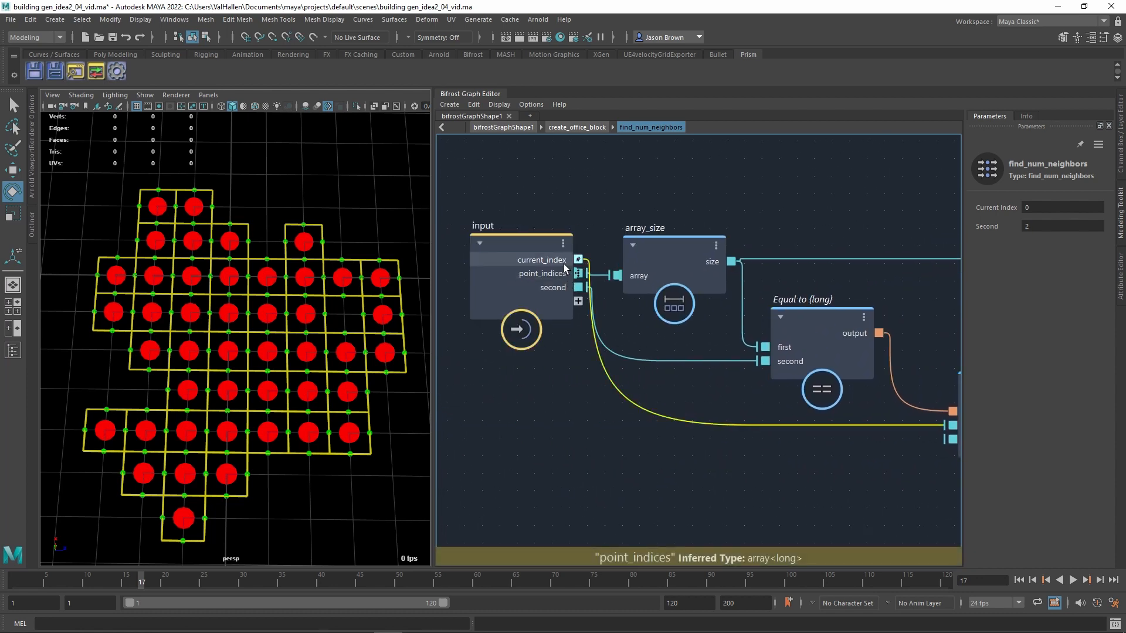
{"action": "middle_click_drag", "start_coordinate": [864, 449], "coordinate": [529, 453]}
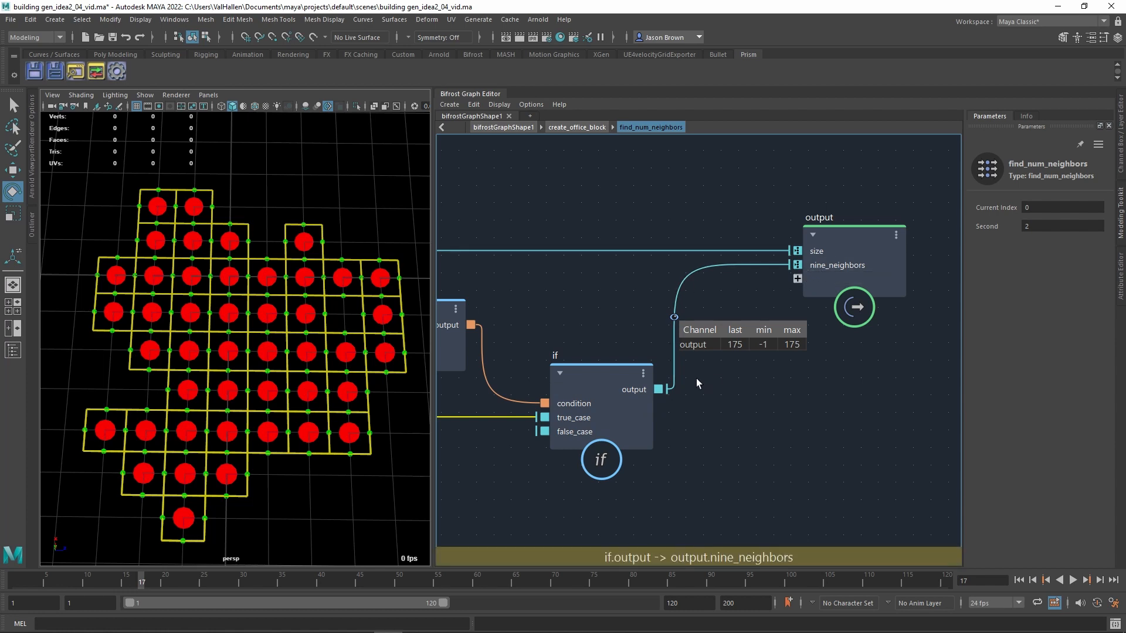
{"action": "key", "text": "BackSpace"}
Step: Check the value and invert parameters of Find all -1 in array against the nine_neighbors output of find_num_neighbors
{"action": "middle_click_drag", "start_coordinate": [669, 357], "coordinate": [682, 354], "text": "alt"}
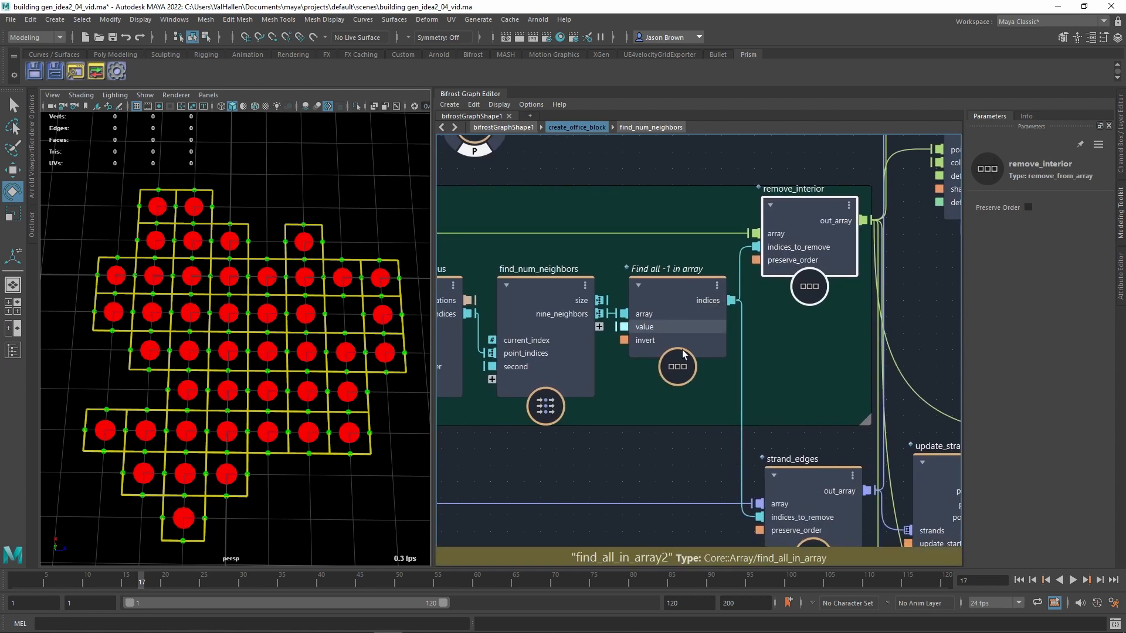
{"action": "left_click", "coordinate": [670, 303]}
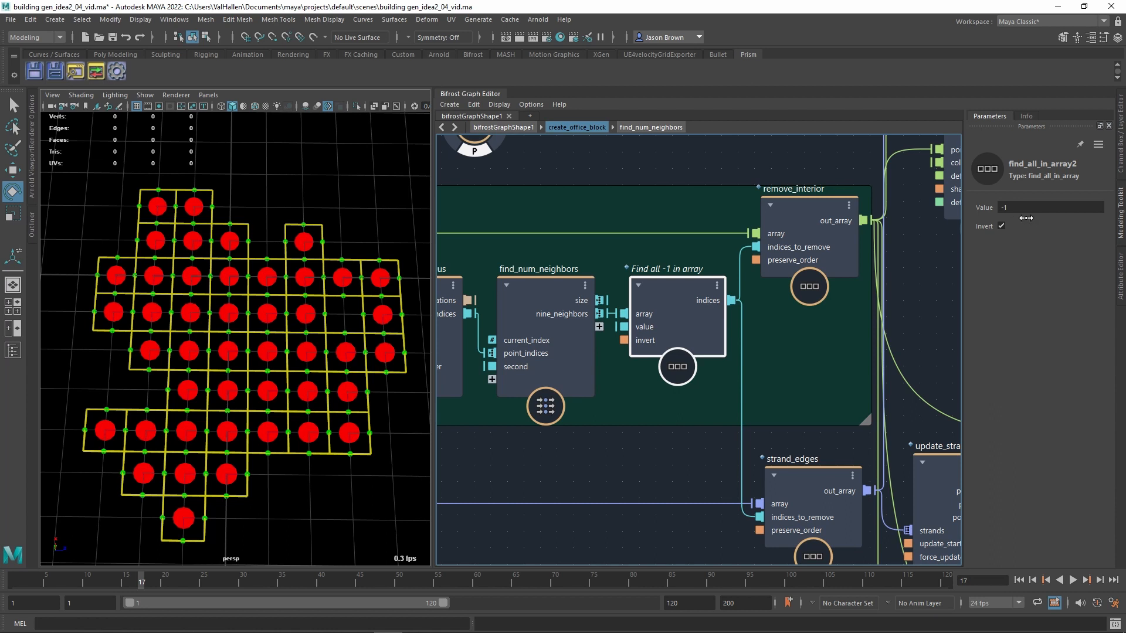
{"action": "left_click", "coordinate": [552, 294]}
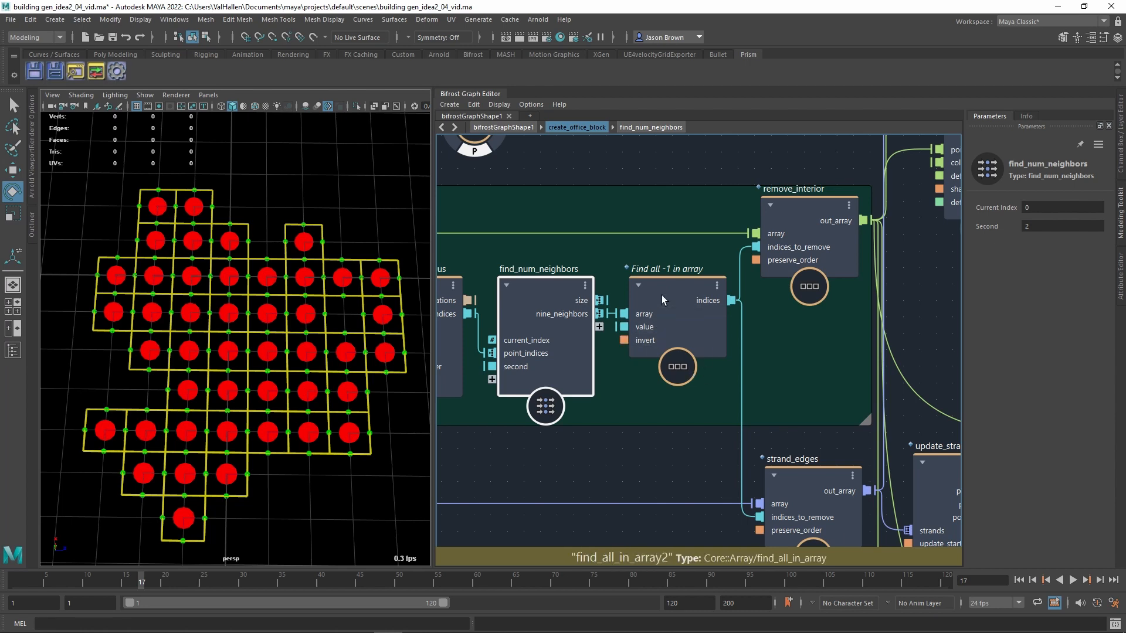
{"action": "left_click", "coordinate": [690, 367]}
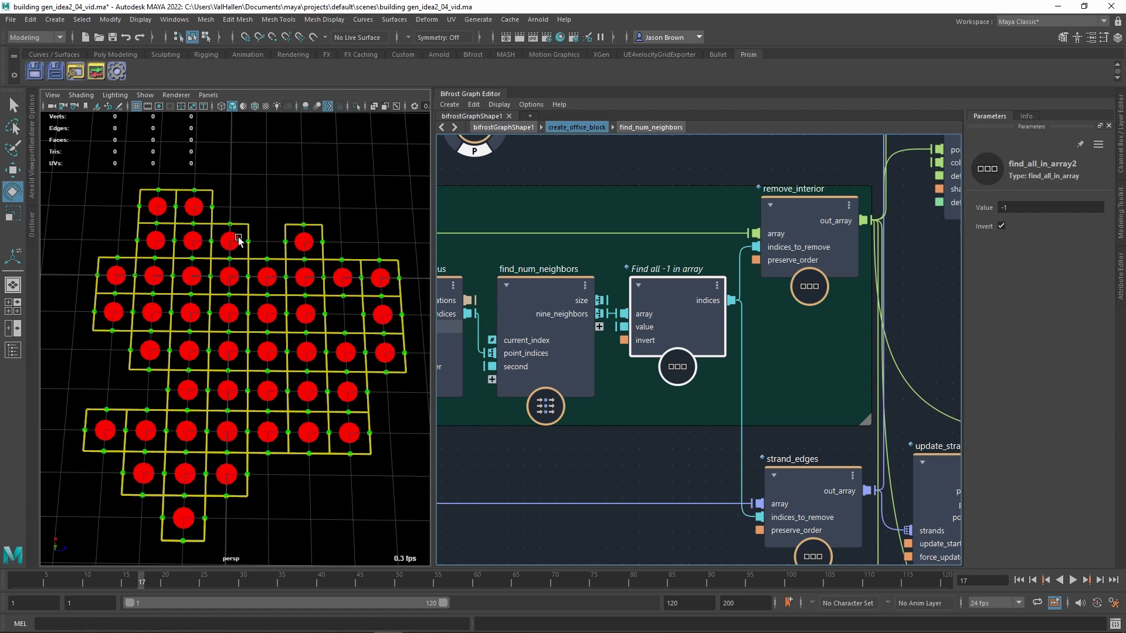
{"action": "middle_click_drag", "start_coordinate": [718, 332], "coordinate": [691, 338], "text": "alt"}
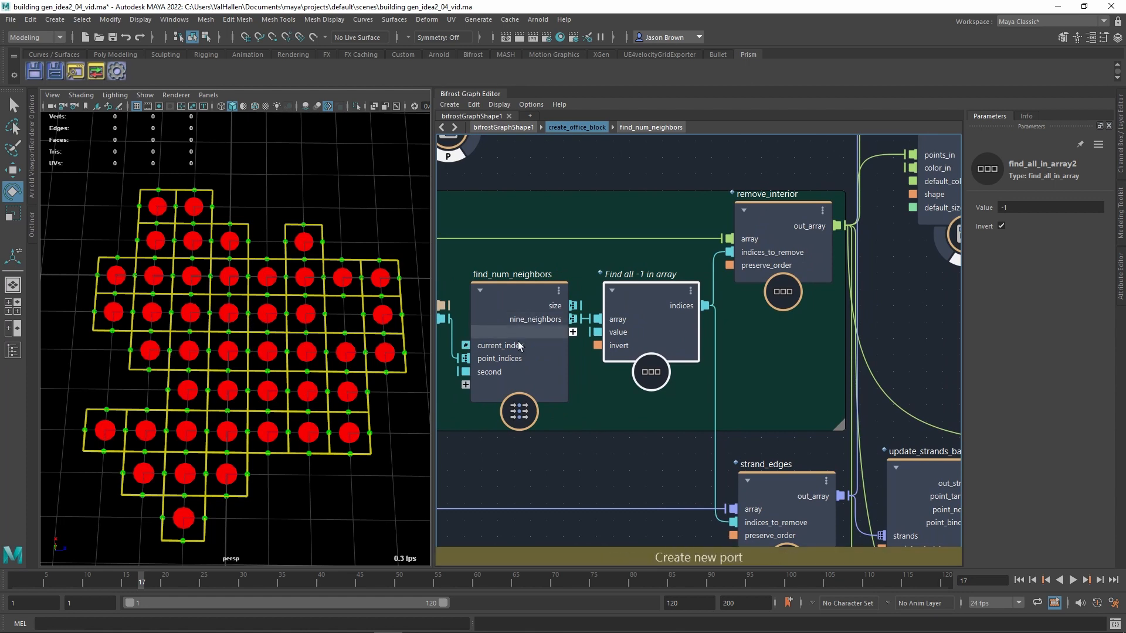
Step: Move the terminal3 node up to just below the group containing collect_boundary_edges
{"action": "middle_click_drag", "start_coordinate": [796, 327], "coordinate": [623, 342], "text": "alt"}
{"action": "middle_click_drag", "start_coordinate": [719, 327], "coordinate": [879, 331], "text": "alt"}
{"action": "scroll", "coordinate": [879, 332], "scroll_direction": "down", "scroll_amount": 3}
{"action": "middle_click_drag", "start_coordinate": [655, 326], "coordinate": [821, 286], "text": "alt"}
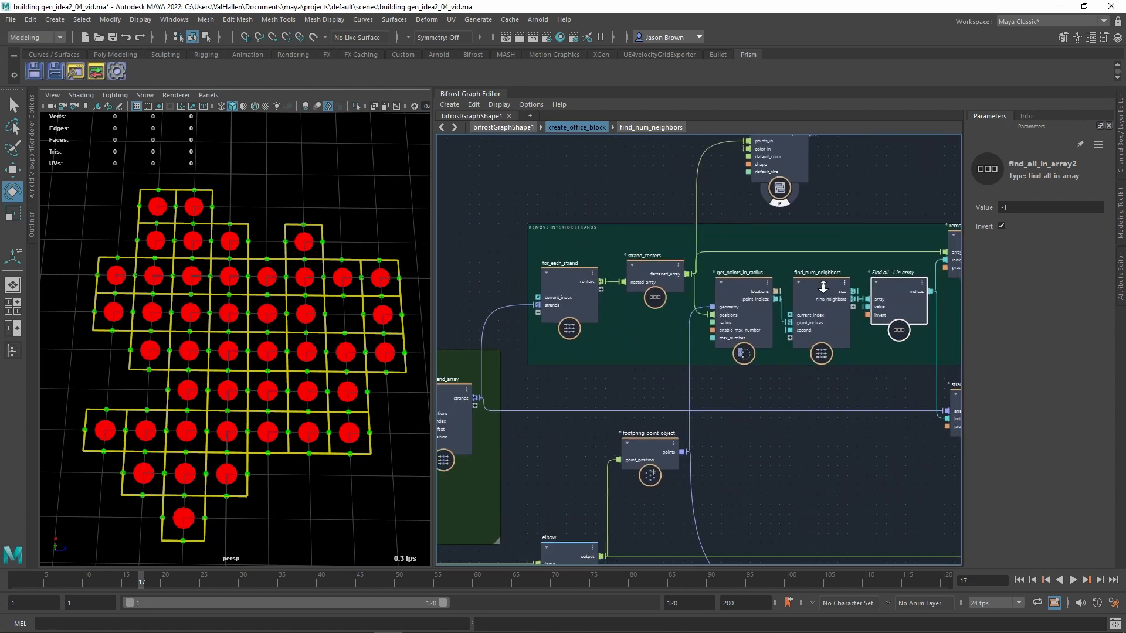
{"action": "scroll", "coordinate": [822, 287], "scroll_direction": "down", "scroll_amount": 1}
{"action": "middle_click_drag", "start_coordinate": [716, 335], "coordinate": [918, 184], "text": "alt"}
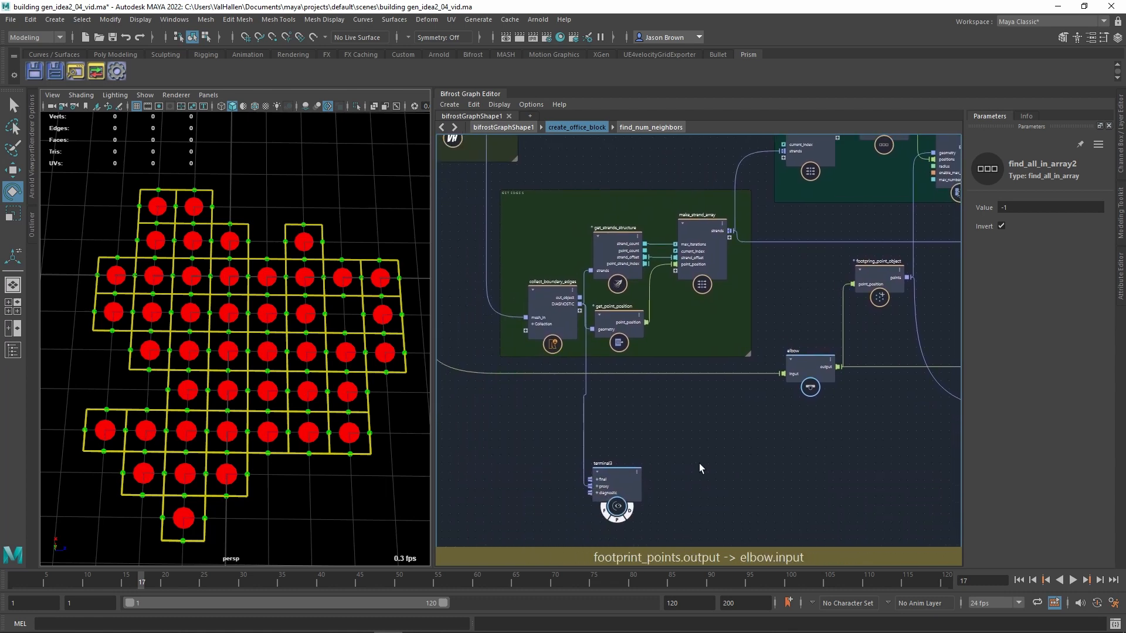
{"action": "left_click_drag", "start_coordinate": [634, 494], "coordinate": [640, 411]}
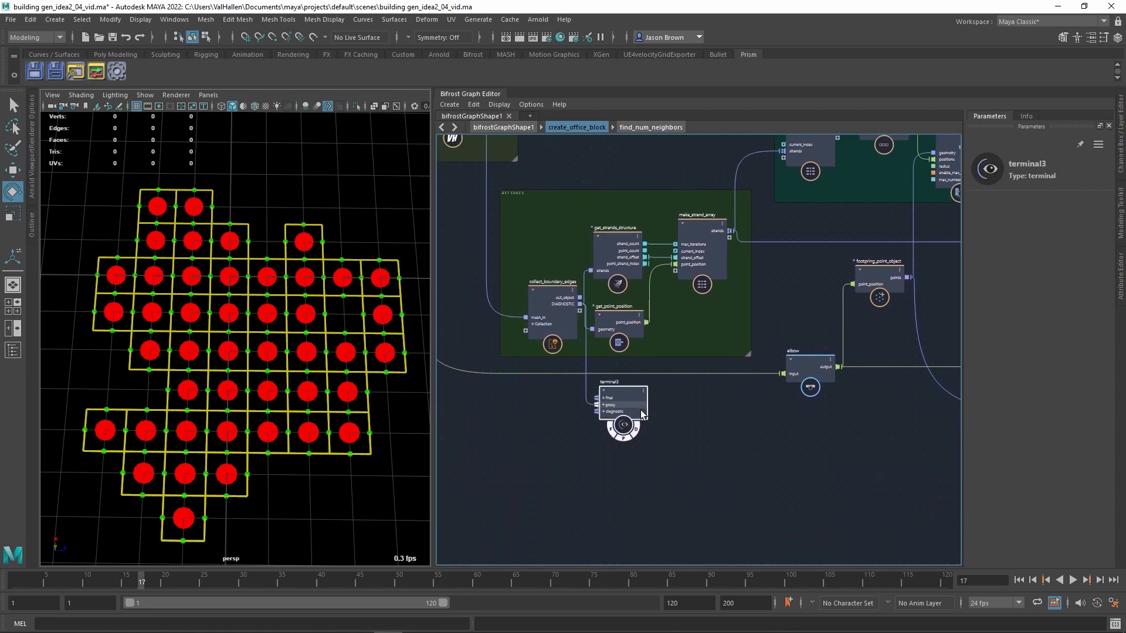
Step: Hide the green strand center points by turning off the proxy output of center_points
{"action": "middle_click_drag", "start_coordinate": [820, 387], "coordinate": [613, 508], "text": "alt"}
{"action": "middle_click_drag", "start_coordinate": [836, 434], "coordinate": [792, 507], "text": "alt"}
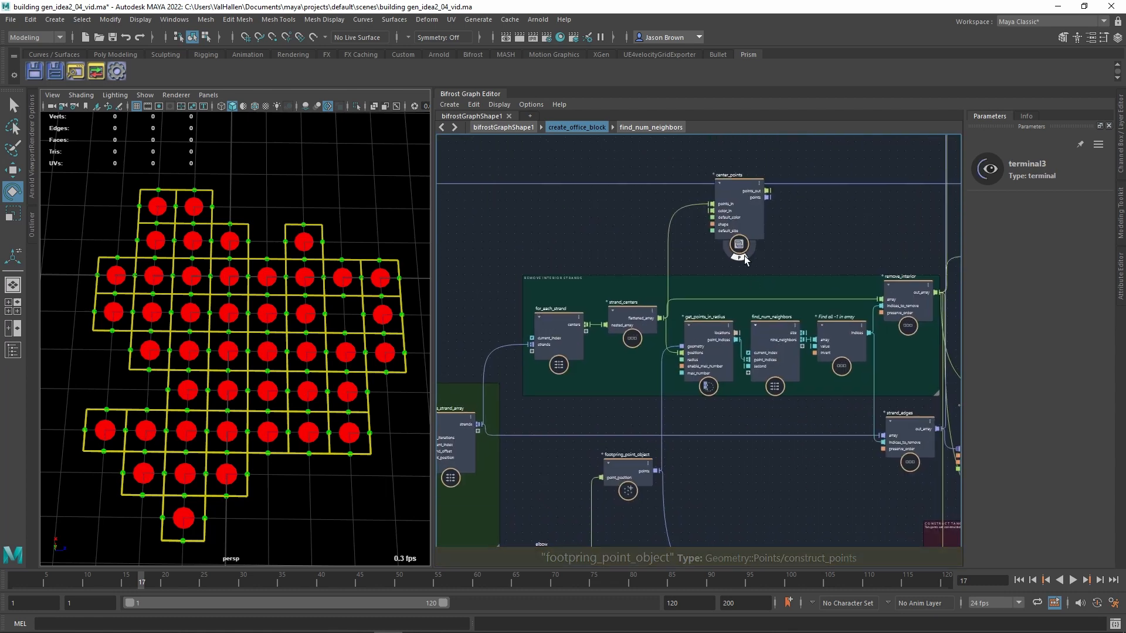
{"action": "left_click", "coordinate": [744, 263]}
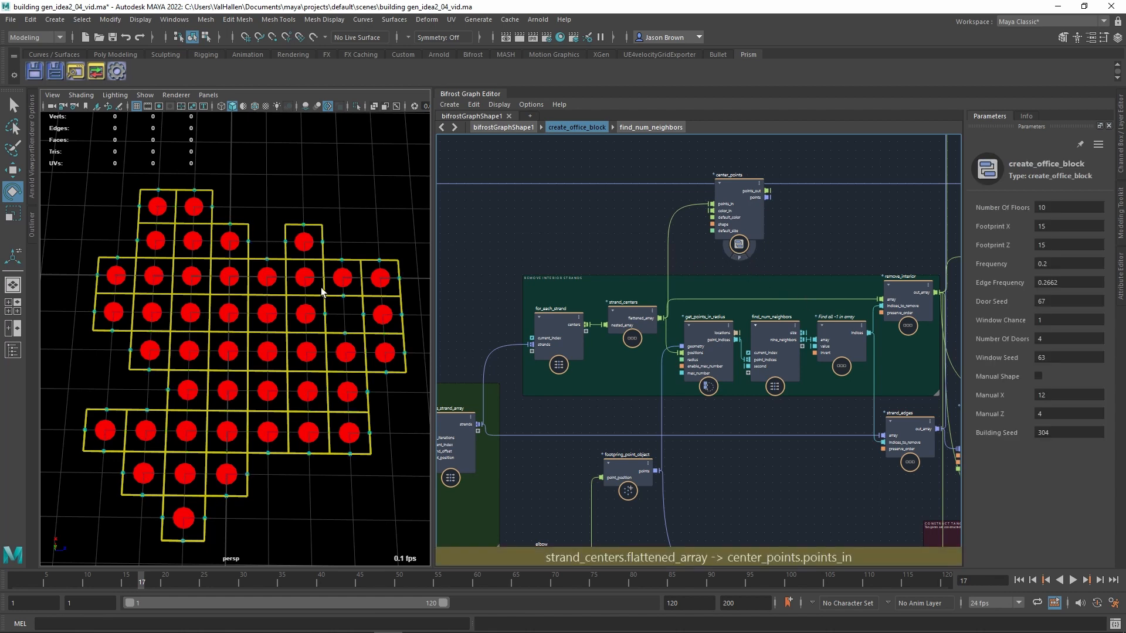
Step: Open collect_boundary_edges and set the default size of its edge_scope node to 0.01 for thinner edge lines
{"action": "middle_click_drag", "start_coordinate": [256, 445], "coordinate": [255, 416], "text": "alt"}
{"action": "middle_click_drag", "start_coordinate": [697, 481], "coordinate": [861, 299], "text": "alt"}
{"action": "middle_click_drag", "start_coordinate": [730, 436], "coordinate": [815, 442], "text": "alt"}
{"action": "double_click", "coordinate": [545, 310]}
{"action": "key", "text": "a"}
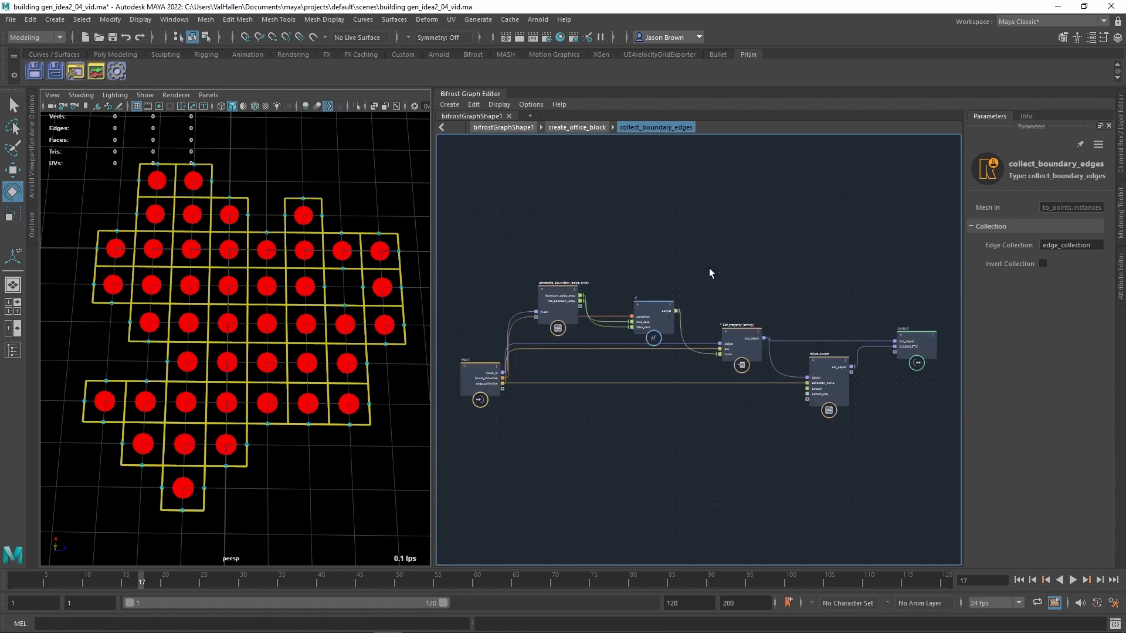
{"action": "left_click", "coordinate": [811, 398]}
{"action": "left_click", "coordinate": [1079, 269]}
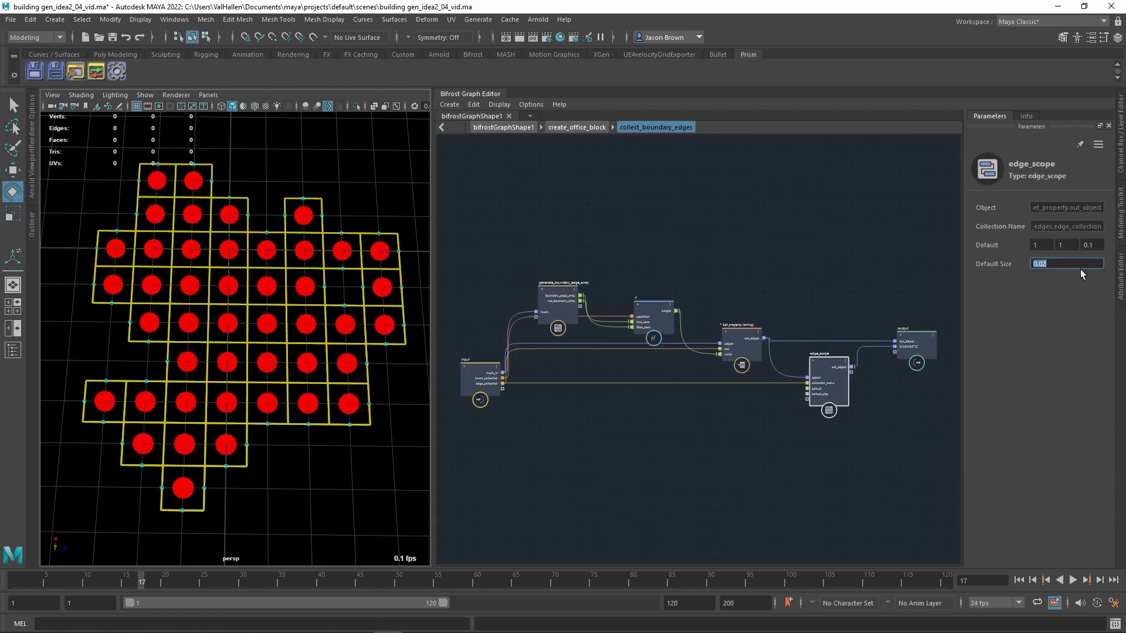
{"action": "type", "text": "0.01"}
{"action": "key", "text": "Return"}
{"action": "middle_click_drag", "start_coordinate": [321, 438], "coordinate": [325, 420], "text": "alt"}
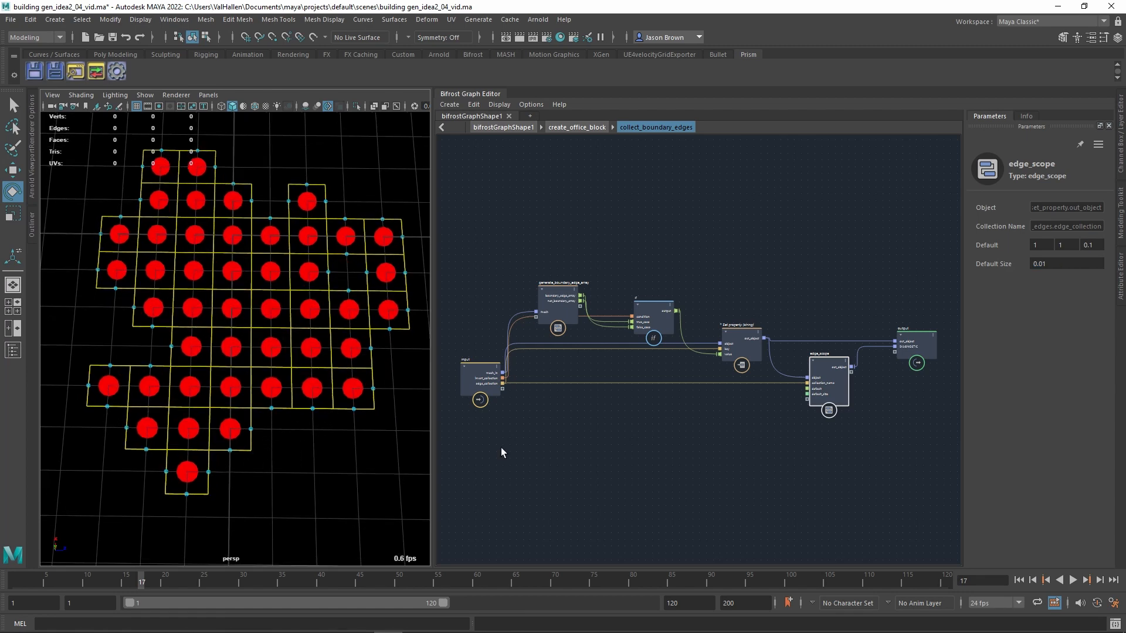
Step: Return to create_office_block and examine the REMOVE INTERIOR STRANDS network together with strand_edges
{"action": "left_click", "coordinate": [713, 281]}
{"action": "middle_click_drag", "start_coordinate": [689, 381], "coordinate": [518, 450], "text": "alt"}
{"action": "middle_click_drag", "start_coordinate": [628, 425], "coordinate": [553, 473], "text": "alt"}
{"action": "mouse_move", "coordinate": [671, 443]}
{"action": "middle_mouse_down", "text": "alt"}
{"action": "mouse_move", "coordinate": [573, 467]}
{"action": "mouse_move", "coordinate": [669, 454]}
{"action": "mouse_move", "coordinate": [705, 470]}
{"action": "middle_mouse_up", "text": "alt"}
{"action": "scroll", "coordinate": [654, 448], "scroll_direction": "up", "scroll_amount": 2}
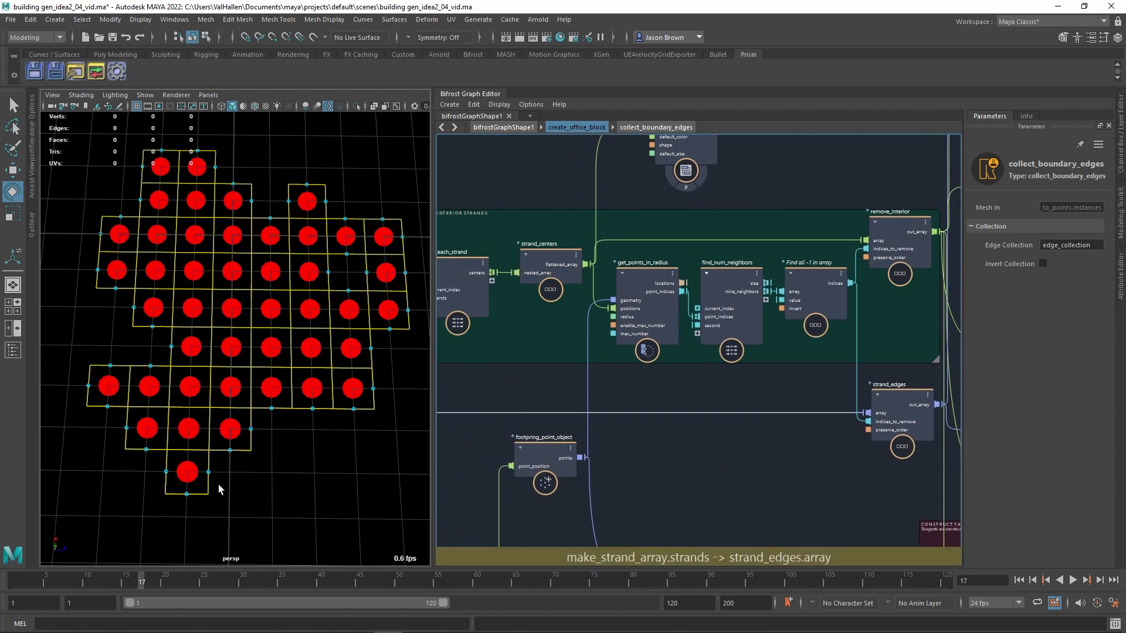
Step: Hide the red footprint points by turning off the proxy output of the pnt_display node below footprint_points
{"action": "middle_click_drag", "start_coordinate": [625, 441], "coordinate": [909, 407], "text": "alt"}
{"action": "middle_click_drag", "start_coordinate": [697, 424], "coordinate": [1006, 389], "text": "alt"}
{"action": "middle_click_drag", "start_coordinate": [544, 420], "coordinate": [962, 393], "text": "alt"}
{"action": "middle_click_drag", "start_coordinate": [721, 411], "coordinate": [977, 311], "text": "alt"}
{"action": "middle_click_drag", "start_coordinate": [516, 361], "coordinate": [866, 356], "text": "alt"}
{"action": "mouse_move", "coordinate": [799, 355]}
{"action": "middle_mouse_down", "text": "alt"}
{"action": "mouse_move", "coordinate": [905, 347]}
{"action": "mouse_move", "coordinate": [384, 362]}
{"action": "middle_mouse_up", "text": "alt"}
{"action": "mouse_move", "coordinate": [887, 385]}
{"action": "middle_mouse_down", "text": "alt"}
{"action": "mouse_move", "coordinate": [467, 385]}
{"action": "mouse_move", "coordinate": [336, 400]}
{"action": "middle_mouse_up", "text": "alt"}
{"action": "left_click", "coordinate": [551, 483]}
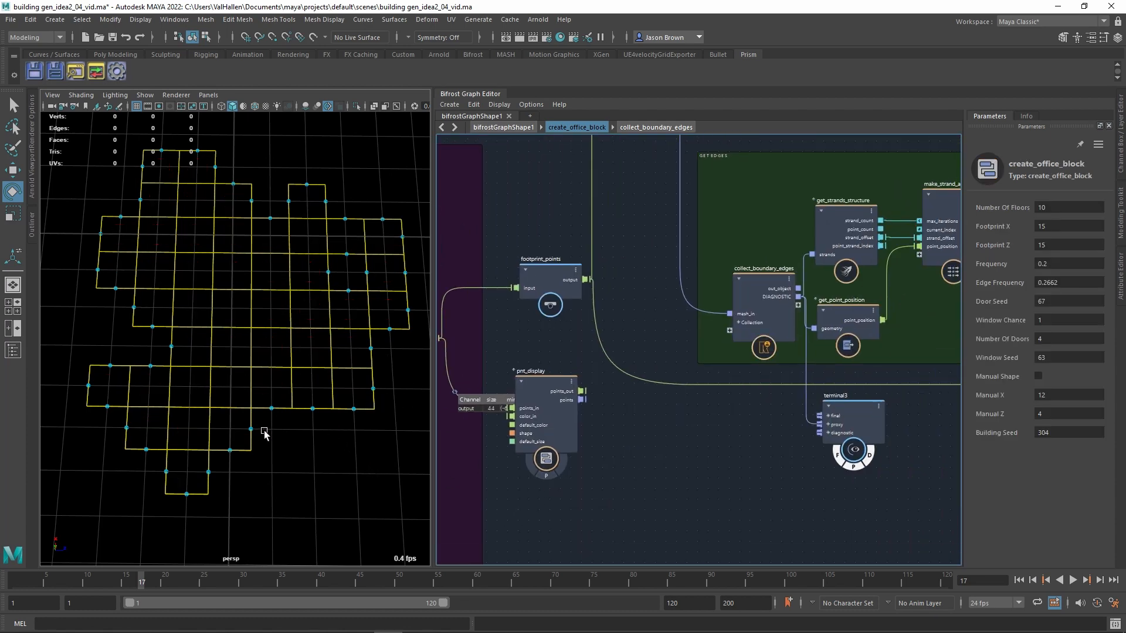
Step: Move the terminal1 node farther right and slightly up, away from outside_center_points
{"action": "mouse_move", "coordinate": [237, 256]}
{"action": "left_mouse_down", "text": "alt"}
{"action": "mouse_move", "coordinate": [247, 300]}
{"action": "mouse_move", "coordinate": [272, 312]}
{"action": "left_mouse_up", "text": "alt"}
{"action": "middle_click_drag", "start_coordinate": [927, 478], "coordinate": [540, 435], "text": "alt"}
{"action": "middle_click_drag", "start_coordinate": [857, 353], "coordinate": [699, 422], "text": "alt"}
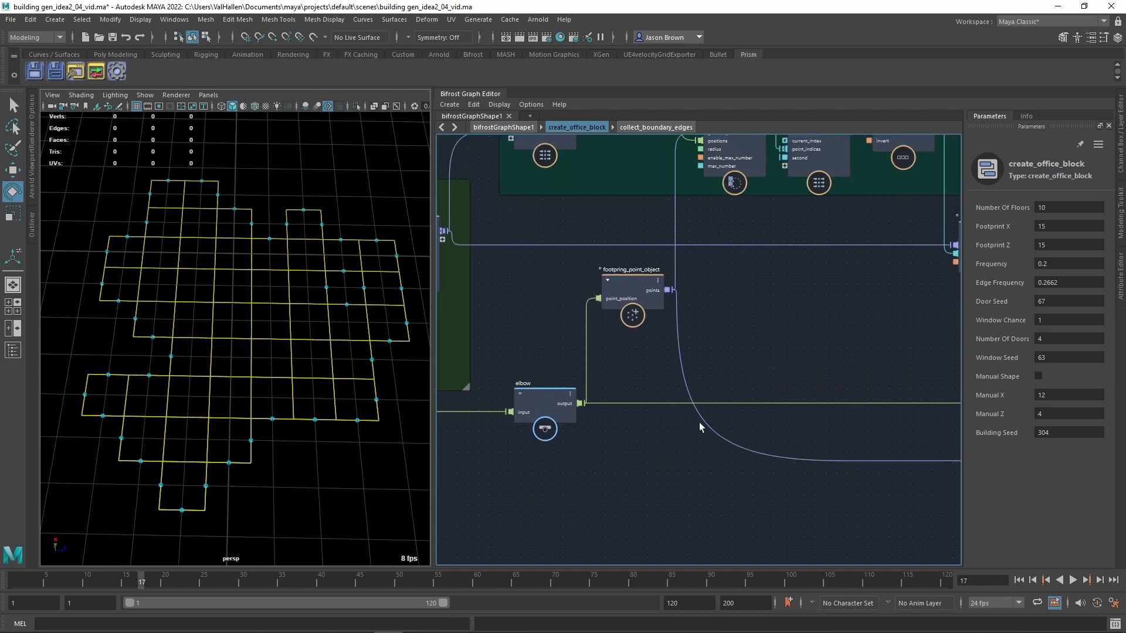
{"action": "mouse_move", "coordinate": [883, 319]}
{"action": "middle_mouse_down", "text": "alt"}
{"action": "mouse_move", "coordinate": [603, 444]}
{"action": "mouse_move", "coordinate": [420, 463]}
{"action": "middle_mouse_up", "text": "alt"}
{"action": "middle_click_drag", "start_coordinate": [615, 299], "coordinate": [637, 385], "text": "alt"}
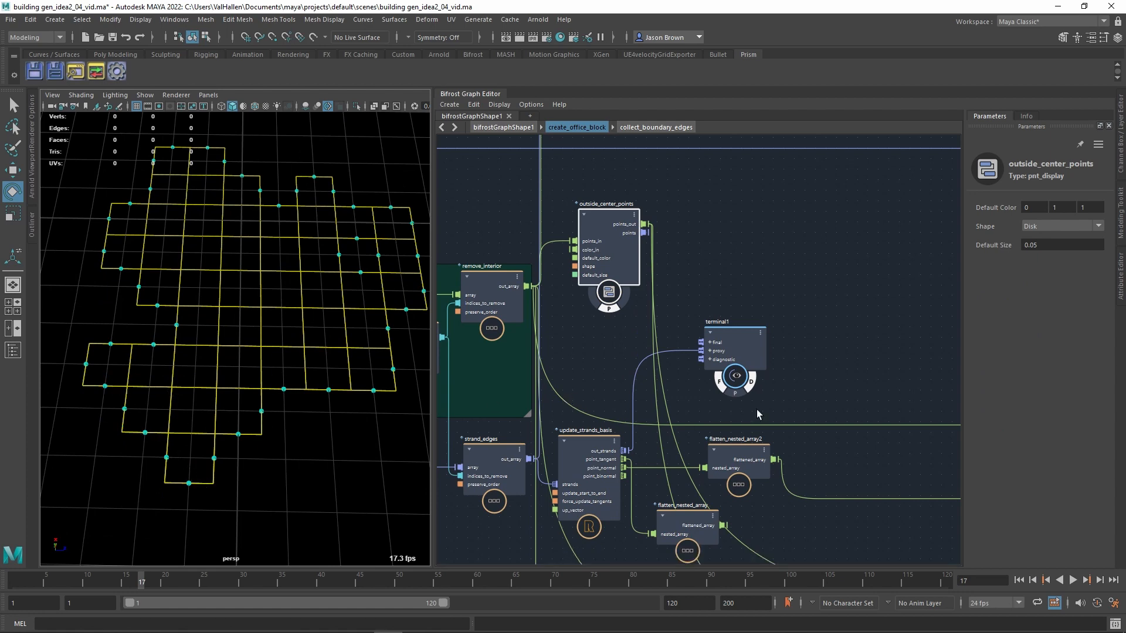
{"action": "middle_click_drag", "start_coordinate": [761, 276], "coordinate": [786, 190], "text": "alt"}
{"action": "left_click_drag", "start_coordinate": [762, 265], "coordinate": [807, 230]}
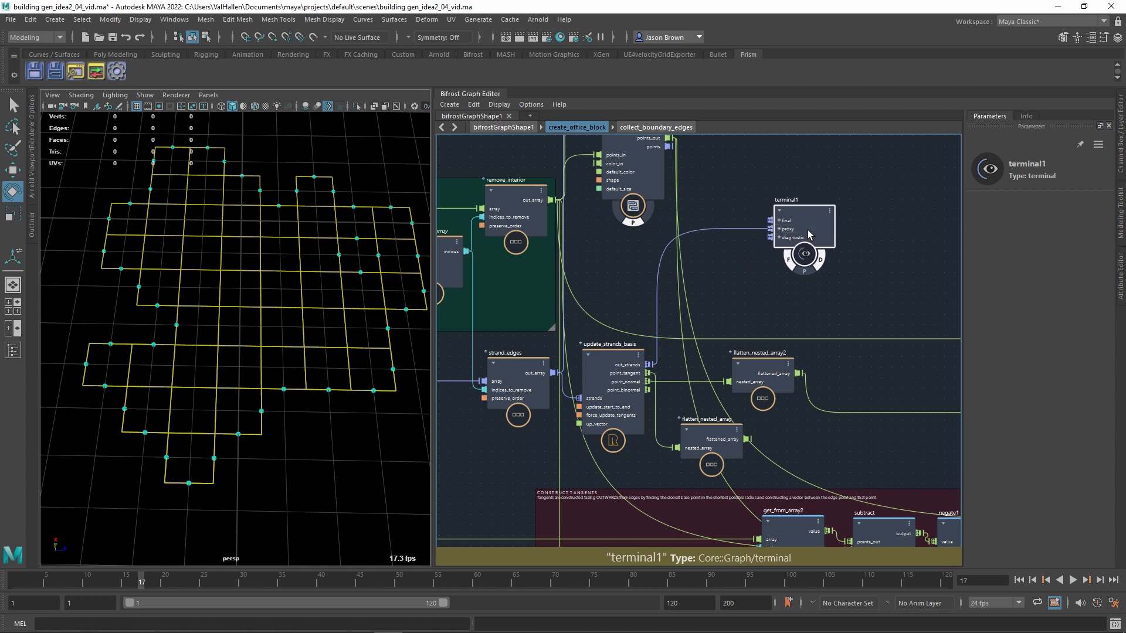
Step: Examine the Find all -1 in array and remove_interior nodes that filter out the interior strands
{"action": "middle_click_drag", "start_coordinate": [807, 230], "coordinate": [861, 279], "text": "alt"}
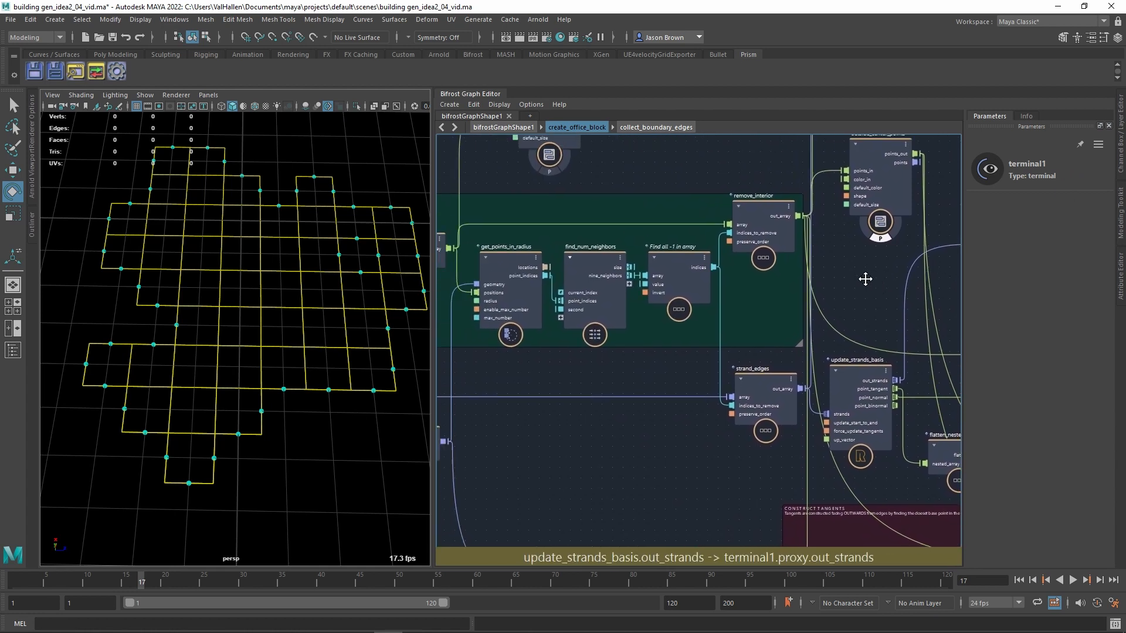
{"action": "left_click", "coordinate": [692, 272]}
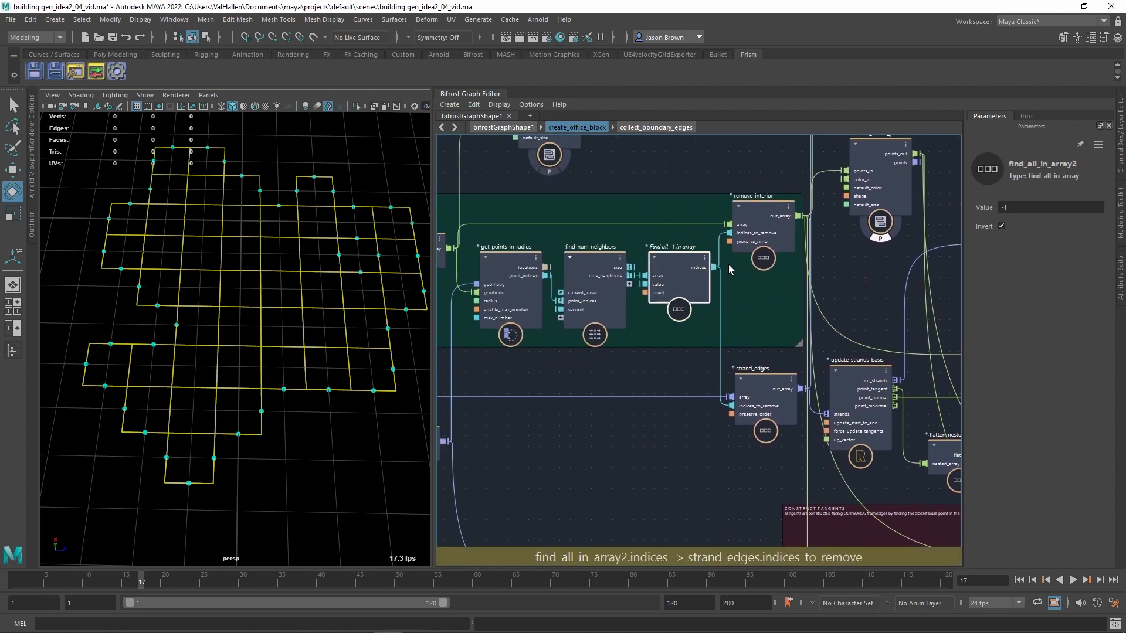
{"action": "left_click", "coordinate": [769, 210]}
{"action": "middle_click_drag", "start_coordinate": [559, 227], "coordinate": [615, 242], "text": "alt"}
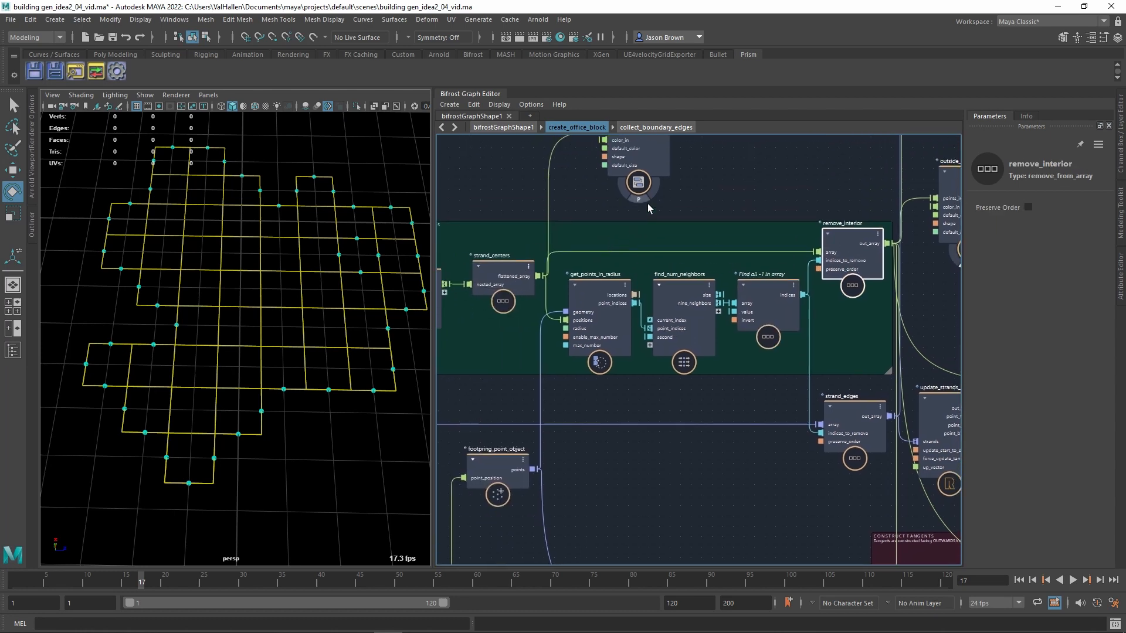
{"action": "left_click", "coordinate": [648, 202]}
{"action": "left_click", "coordinate": [647, 203]}
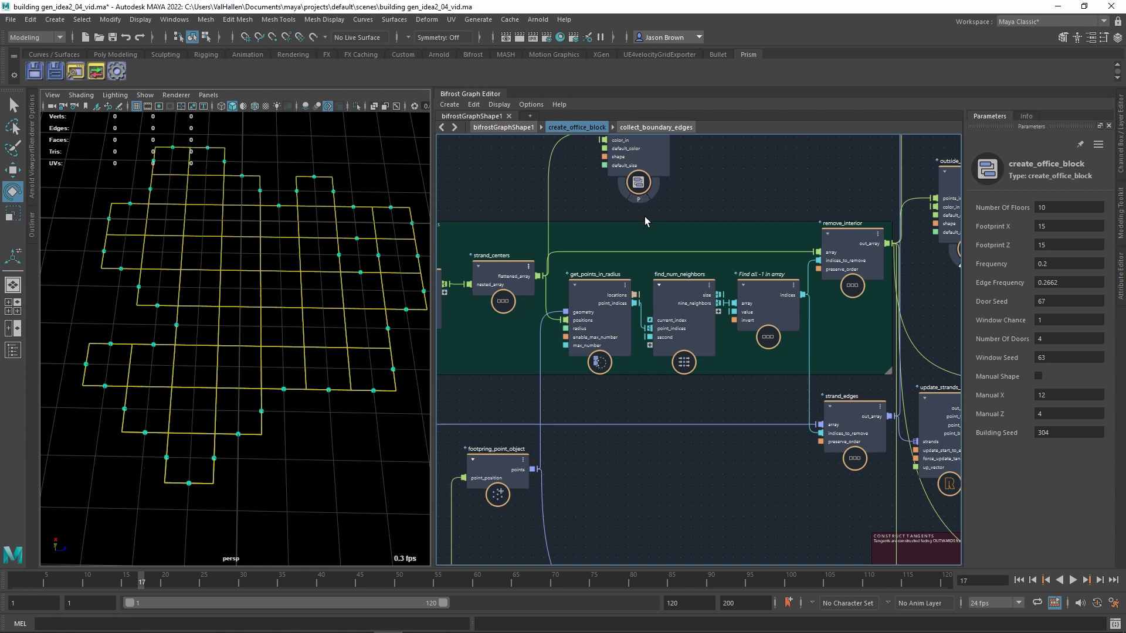
Step: Hide the yellow boundary edges by turning off the proxy output of terminal3 below the GET EDGES group
{"action": "middle_click_drag", "start_coordinate": [696, 244], "coordinate": [607, 224], "text": "alt"}
{"action": "middle_click_drag", "start_coordinate": [727, 235], "coordinate": [663, 162], "text": "alt"}
{"action": "middle_click_drag", "start_coordinate": [616, 363], "coordinate": [839, 346], "text": "alt"}
{"action": "mouse_move", "coordinate": [722, 359]}
{"action": "middle_mouse_down", "text": "alt"}
{"action": "mouse_move", "coordinate": [874, 357]}
{"action": "mouse_move", "coordinate": [437, 339]}
{"action": "middle_mouse_up", "text": "alt"}
{"action": "mouse_move", "coordinate": [539, 350]}
{"action": "middle_mouse_down", "text": "alt"}
{"action": "mouse_move", "coordinate": [490, 352]}
{"action": "mouse_move", "coordinate": [520, 365]}
{"action": "mouse_move", "coordinate": [531, 388]}
{"action": "middle_mouse_up", "text": "alt"}
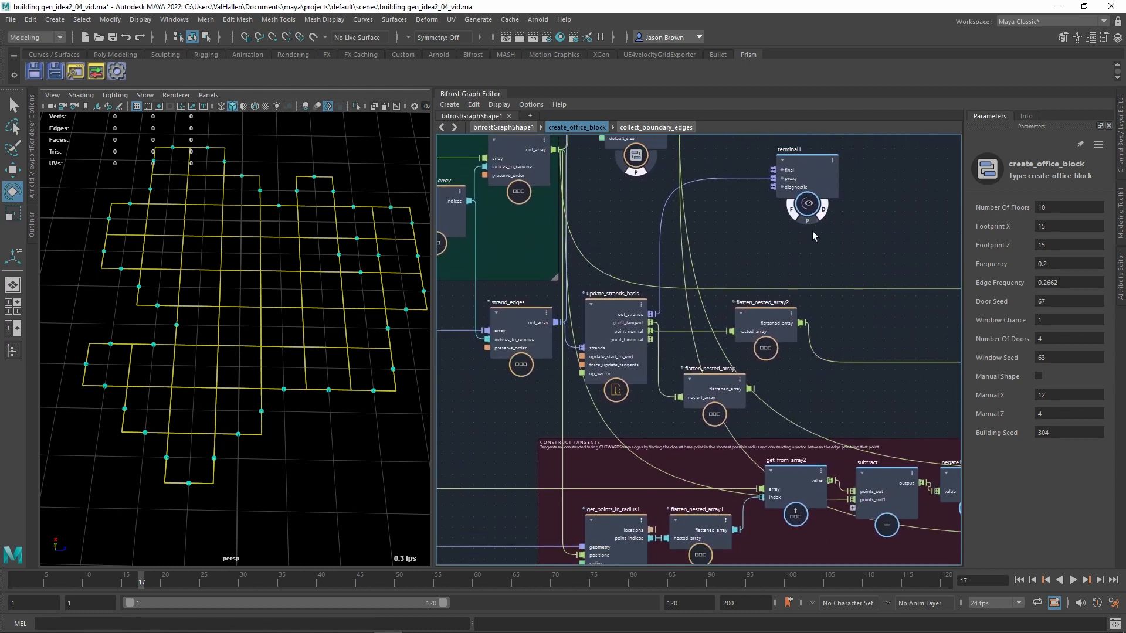
{"action": "middle_click_drag", "start_coordinate": [503, 271], "coordinate": [880, 261], "text": "alt"}
{"action": "middle_click_drag", "start_coordinate": [583, 385], "coordinate": [983, 353], "text": "alt"}
{"action": "middle_click_drag", "start_coordinate": [834, 363], "coordinate": [852, 319], "text": "alt"}
{"action": "left_click", "coordinate": [647, 498]}
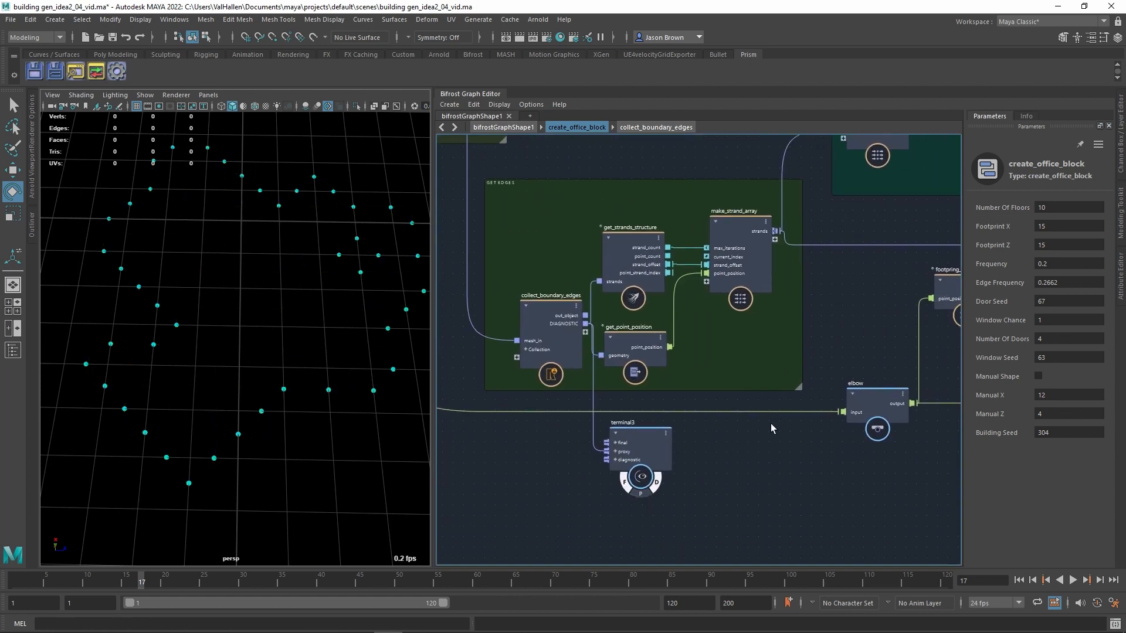
Step: Display the remaining outer strands by turning on the proxy output of terminal1, fed by update_strands_basis
{"action": "middle_click_drag", "start_coordinate": [874, 375], "coordinate": [476, 440], "text": "alt"}
{"action": "middle_click_drag", "start_coordinate": [865, 424], "coordinate": [498, 500], "text": "alt"}
{"action": "middle_click_drag", "start_coordinate": [843, 295], "coordinate": [833, 329], "text": "alt"}
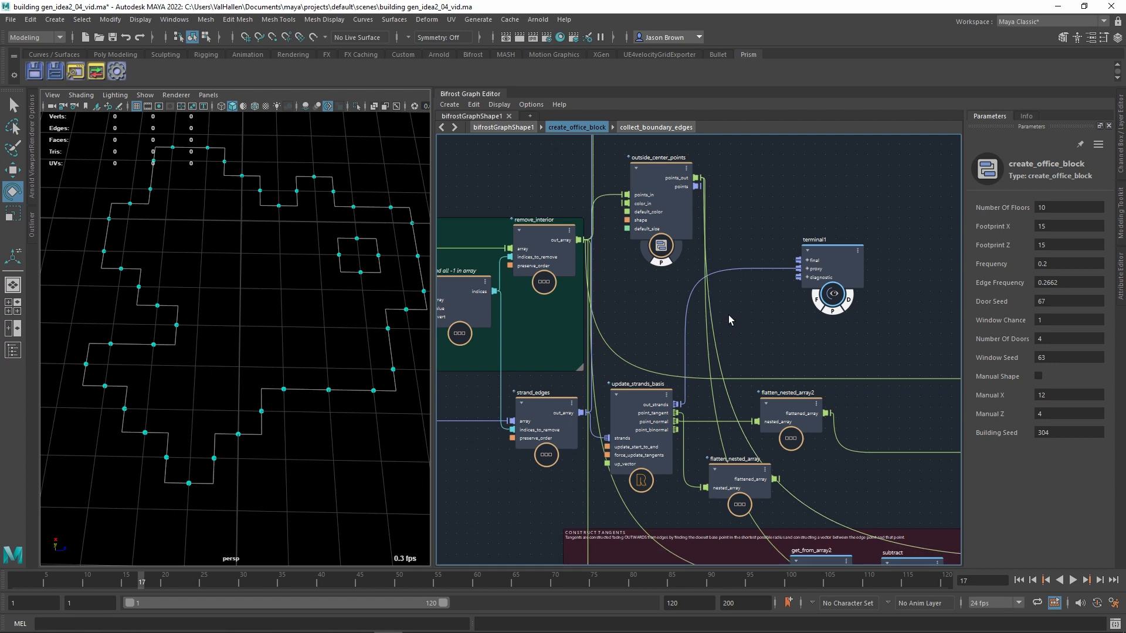
Step: Delete the flatten_nested_array node connected to the point_tangent output of update_strands_basis
{"action": "left_click", "coordinate": [750, 496]}
{"action": "key", "text": "Delete"}
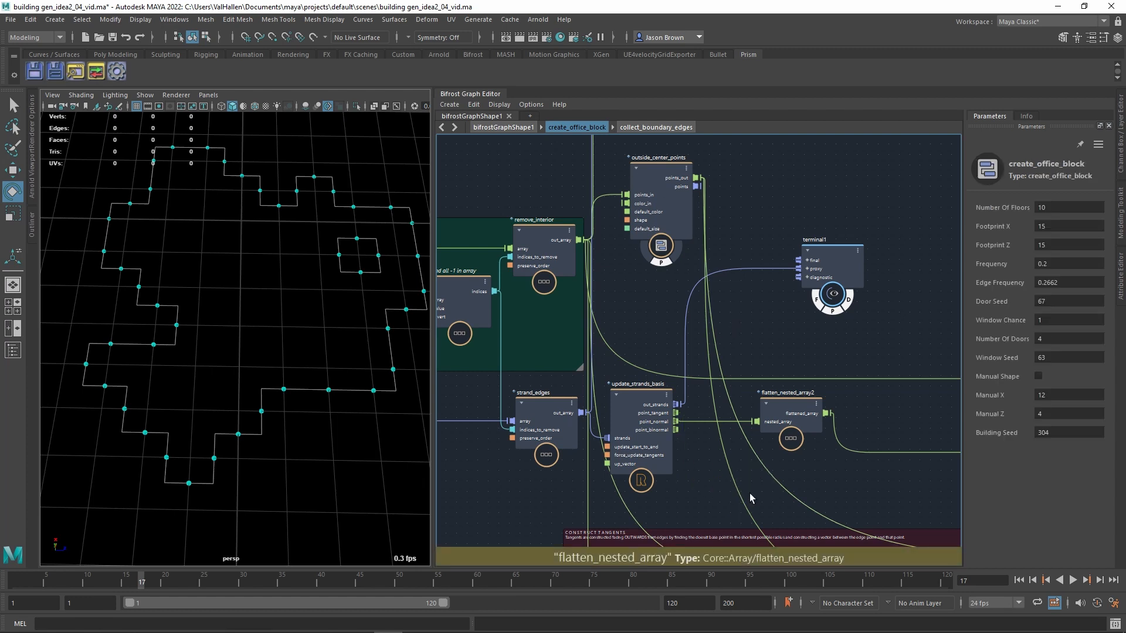
{"action": "scroll", "coordinate": [158, 371], "scroll_direction": "down", "scroll_amount": 2}
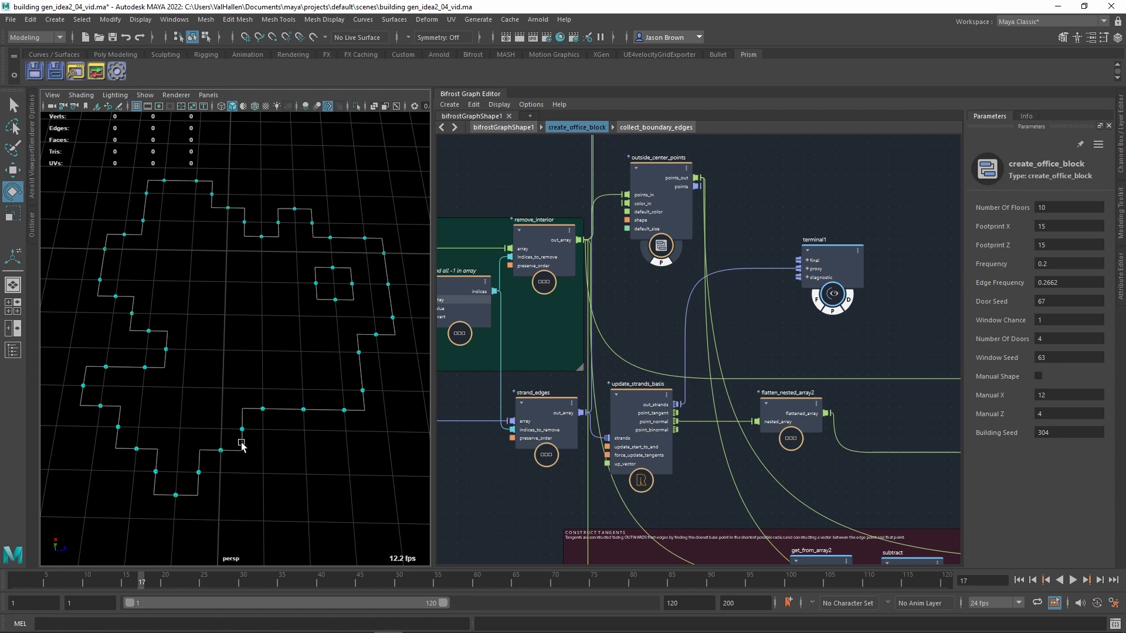
{"action": "right_click_drag", "start_coordinate": [326, 452], "coordinate": [309, 440], "text": "alt"}
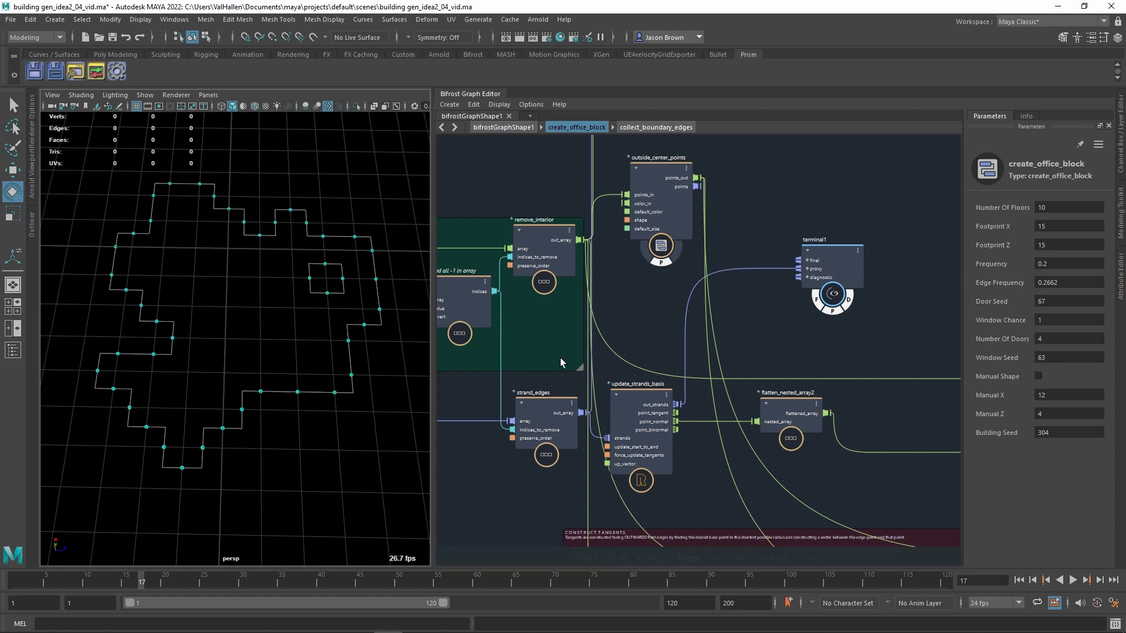
Step: Examine update_strands_basis with its point_normal connection, and the start of the CONSTRUCT TANGENTS network
{"action": "middle_click_drag", "start_coordinate": [715, 385], "coordinate": [614, 443]}
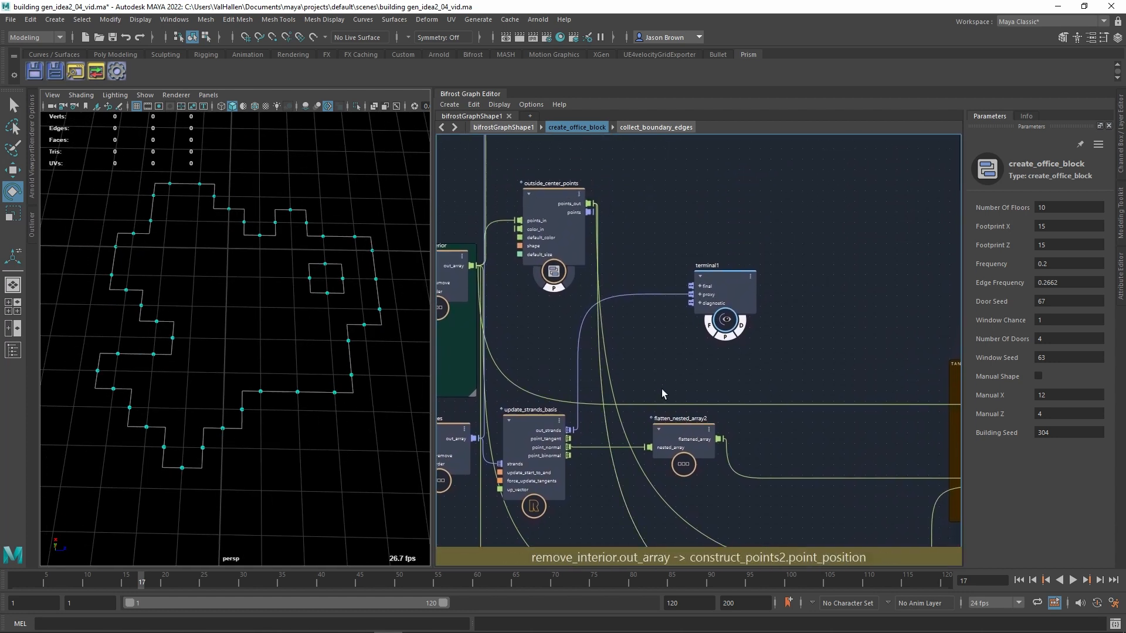
{"action": "scroll", "coordinate": [662, 390], "scroll_direction": "down", "scroll_amount": 1}
{"action": "right_click_drag", "start_coordinate": [663, 392], "coordinate": [688, 387], "text": "alt"}
{"action": "middle_click_drag", "start_coordinate": [688, 386], "coordinate": [719, 336], "text": "alt"}
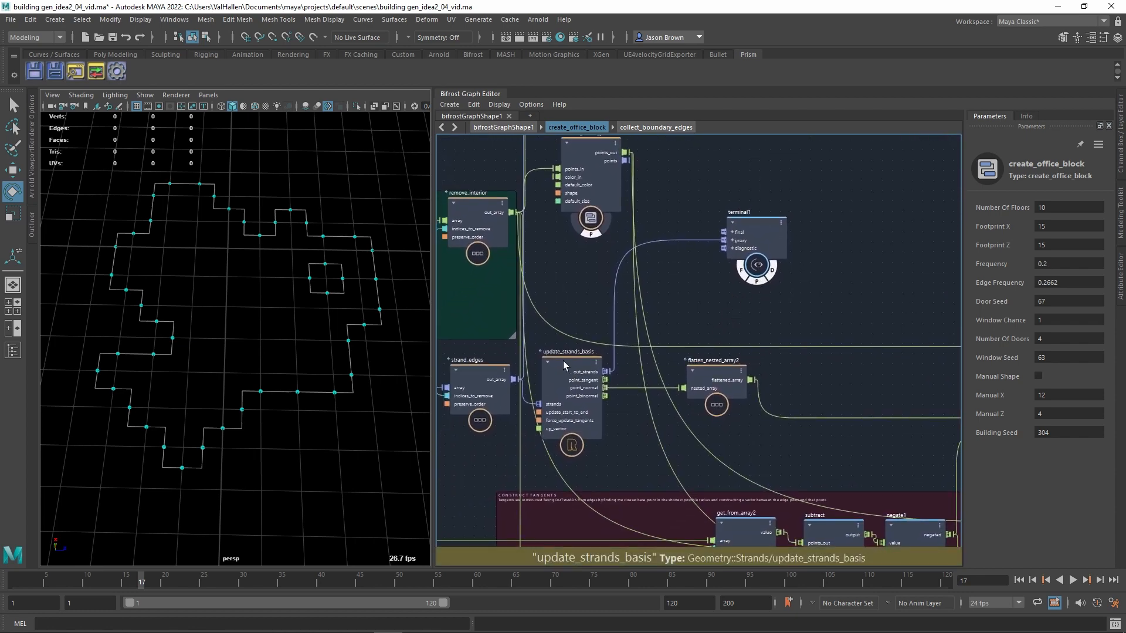
{"action": "scroll", "coordinate": [741, 379], "scroll_direction": "down", "scroll_amount": 6}
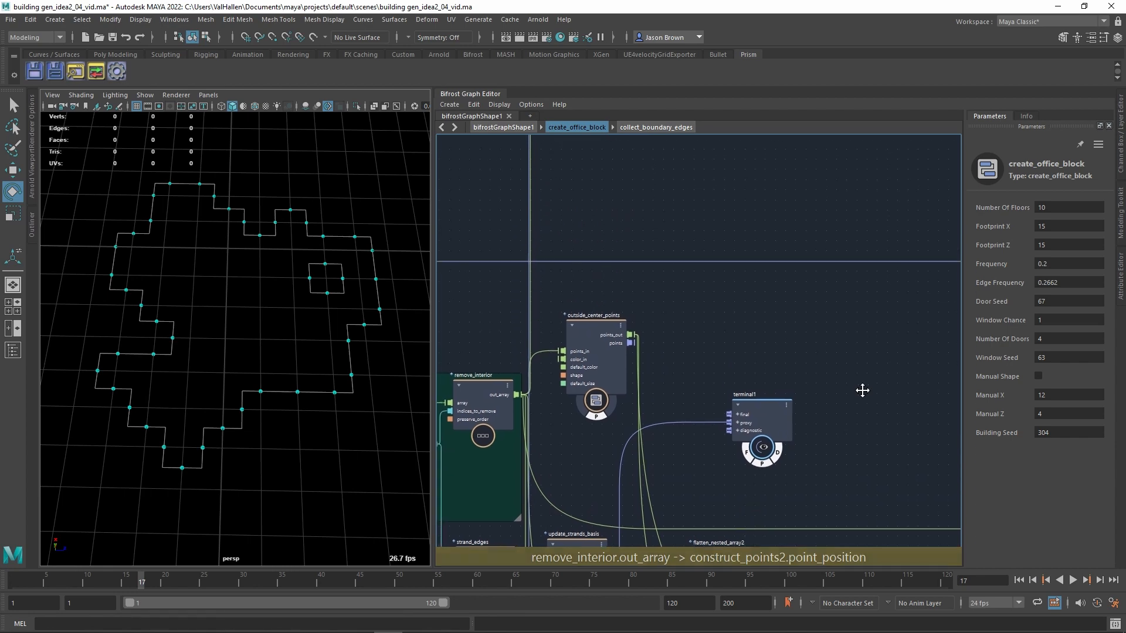
{"action": "middle_click_drag", "start_coordinate": [757, 346], "coordinate": [574, 283], "text": "alt"}
{"action": "scroll", "coordinate": [729, 328], "scroll_direction": "up", "scroll_amount": 3}
{"action": "middle_click_drag", "start_coordinate": [820, 352], "coordinate": [911, 182], "text": "alt"}
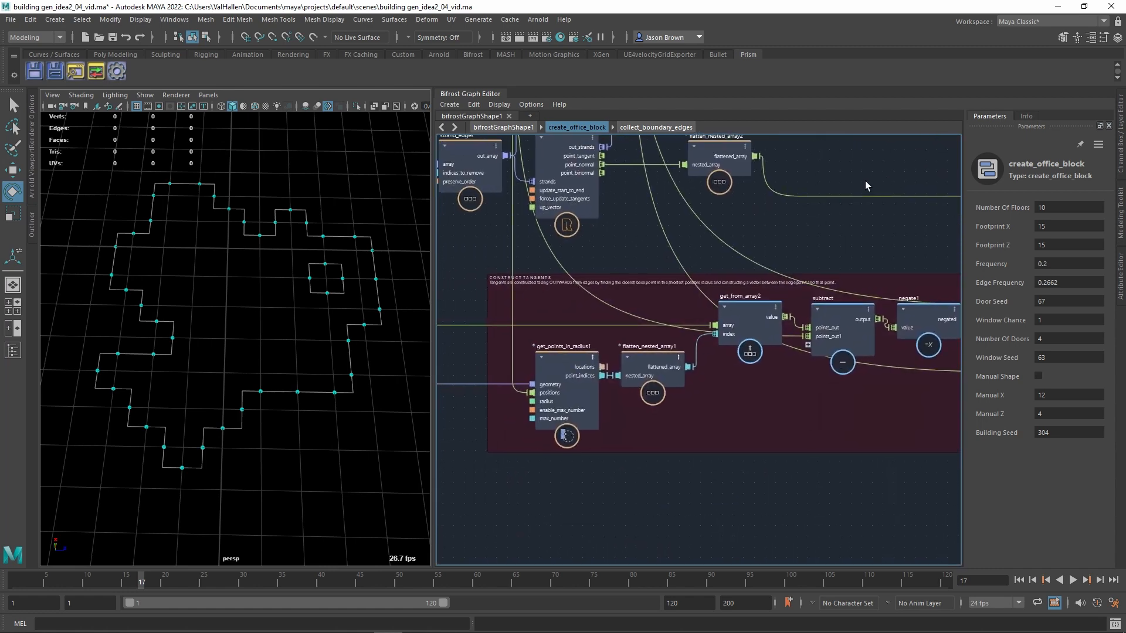
{"action": "scroll", "coordinate": [563, 321], "scroll_direction": "up", "scroll_amount": 3}
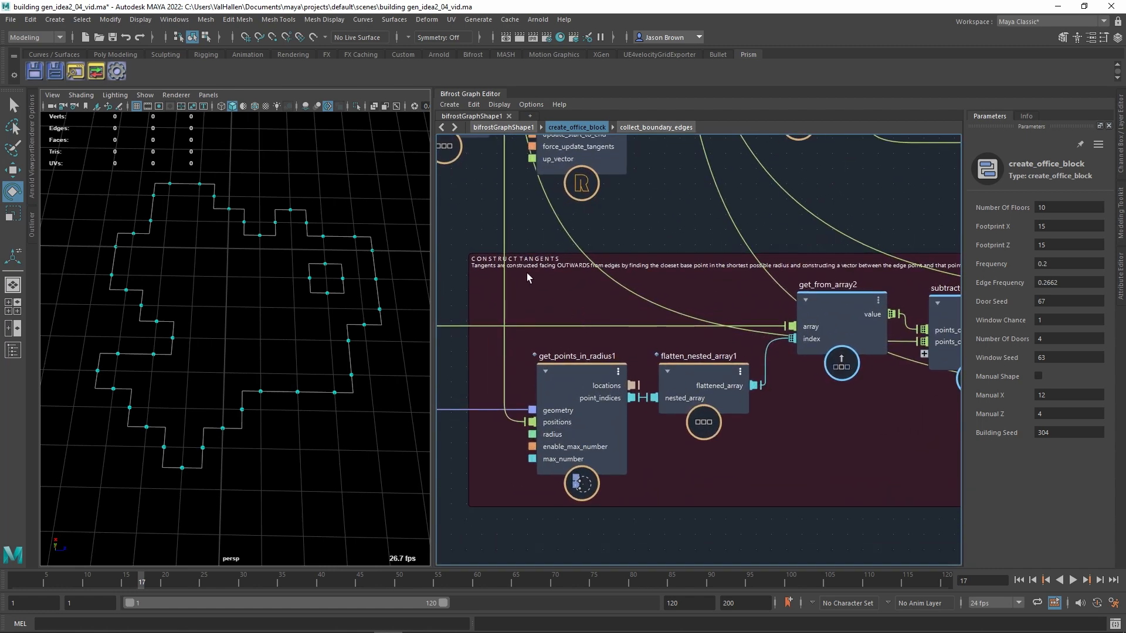
Step: Display the tangent arrows generated by create_arrow_strands and take a closer look at them along the outline
{"action": "right_click_drag", "start_coordinate": [666, 449], "coordinate": [466, 431], "text": "alt"}
{"action": "middle_click_drag", "start_coordinate": [734, 440], "coordinate": [561, 410], "text": "alt"}
{"action": "right_click_drag", "start_coordinate": [641, 417], "coordinate": [853, 437], "text": "alt"}
{"action": "scroll", "coordinate": [873, 405], "scroll_direction": "up", "scroll_amount": 3}
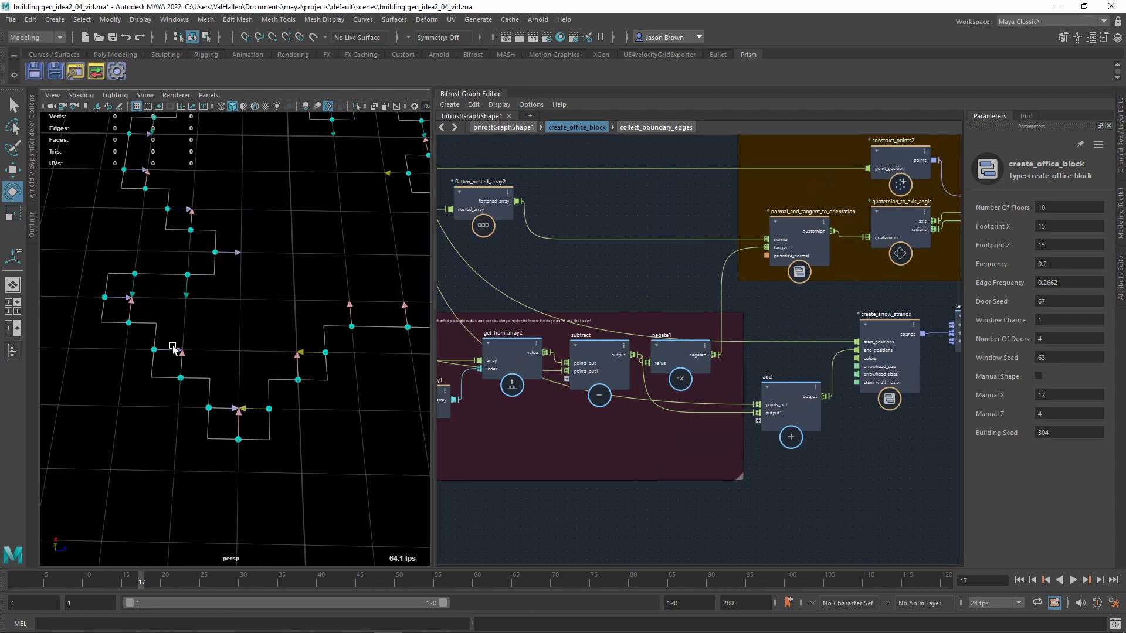
Step: Inspect the settings of get_points_in_radius1 and trace its geometry connection back to footpring_point_object
{"action": "middle_click_drag", "start_coordinate": [443, 431], "coordinate": [761, 423], "text": "alt"}
{"action": "scroll", "coordinate": [754, 396], "scroll_direction": "up", "scroll_amount": 3}
{"action": "left_click", "coordinate": [690, 367]}
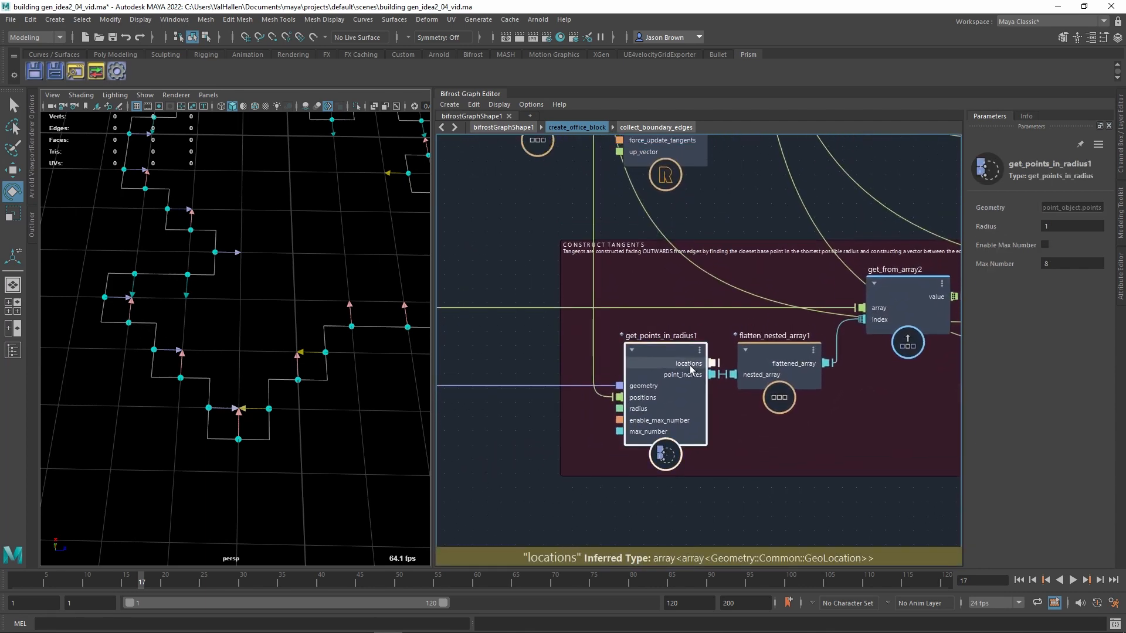
{"action": "scroll", "coordinate": [694, 365], "scroll_direction": "down", "scroll_amount": 3}
{"action": "middle_click_drag", "start_coordinate": [693, 384], "coordinate": [853, 408], "text": "alt"}
{"action": "middle_click_drag", "start_coordinate": [650, 421], "coordinate": [748, 464], "text": "alt"}
{"action": "left_click", "coordinate": [554, 346]}
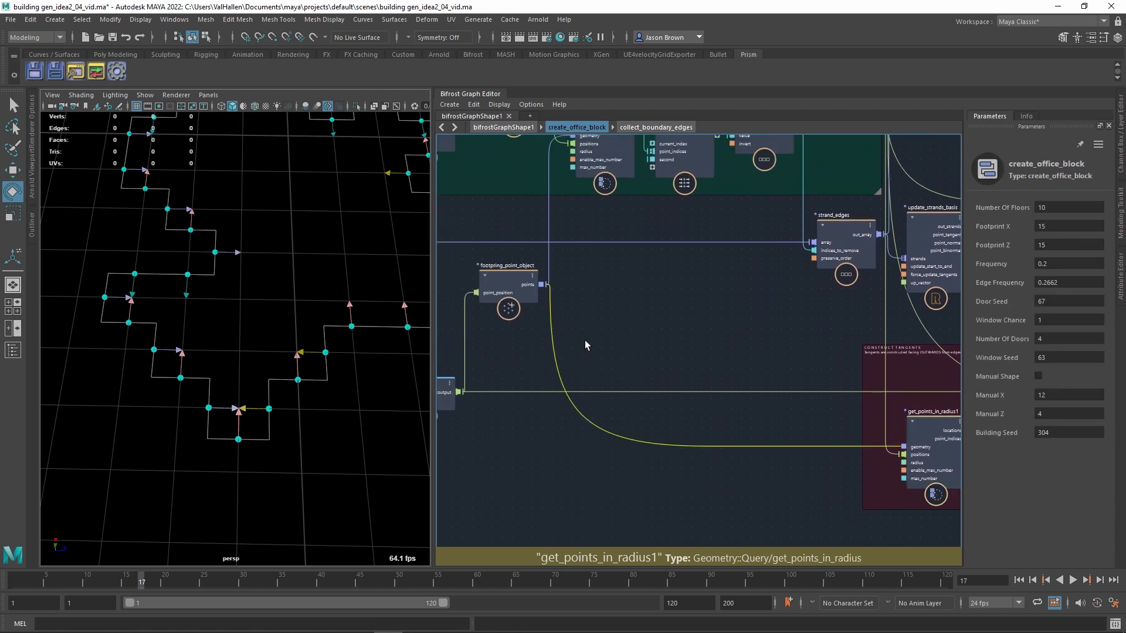
Step: Review strand_edges and update_strands_basis, and inspect get_points_in_radius1 and flatten_nested_array1 in the CONSTRUCT TANGENTS group
{"action": "middle_click_drag", "start_coordinate": [595, 283], "coordinate": [574, 341], "text": "alt"}
{"action": "middle_click_drag", "start_coordinate": [676, 370], "coordinate": [446, 423], "text": "alt"}
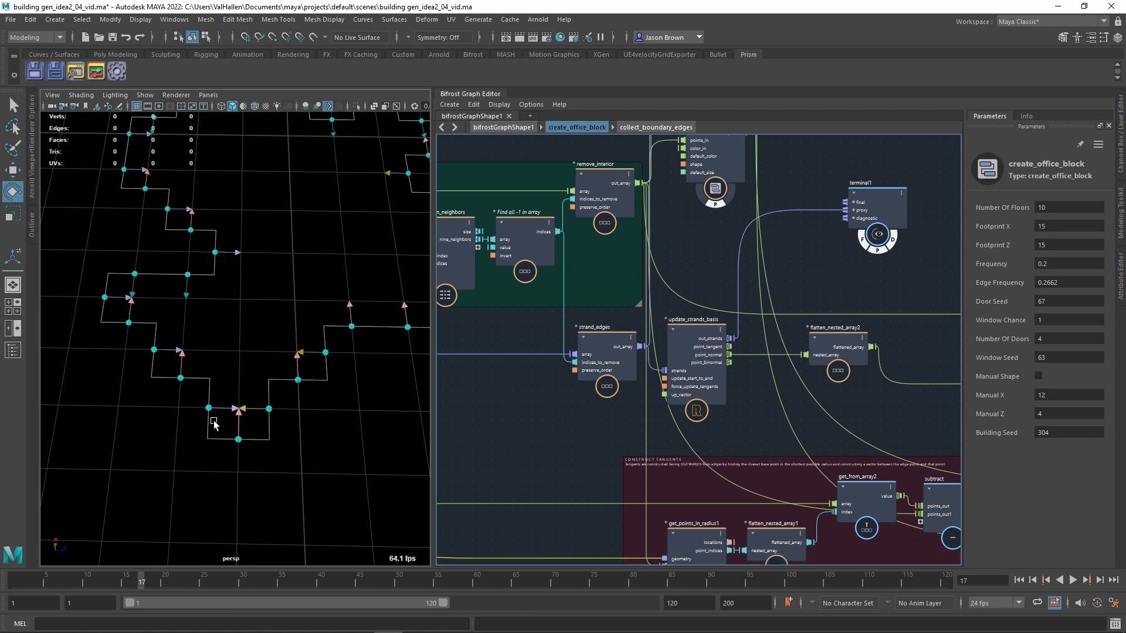
{"action": "middle_click_drag", "start_coordinate": [723, 399], "coordinate": [666, 188], "text": "alt"}
{"action": "scroll", "coordinate": [666, 188], "scroll_direction": "up", "scroll_amount": 3}
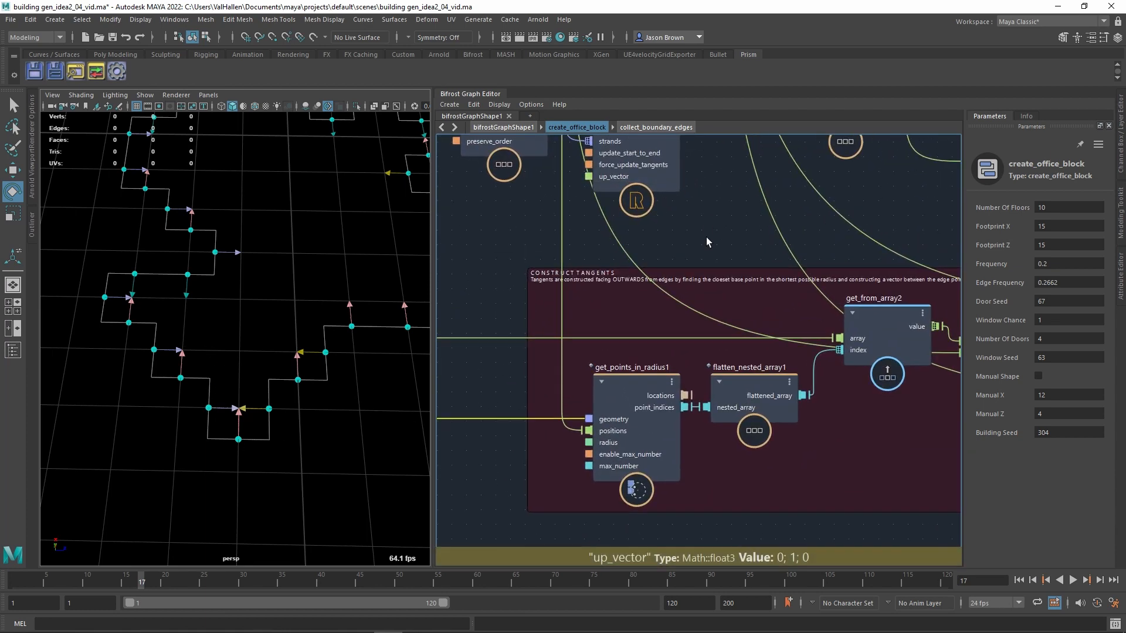
{"action": "middle_click_drag", "start_coordinate": [706, 237], "coordinate": [690, 191], "text": "alt"}
{"action": "left_click", "coordinate": [624, 336]}
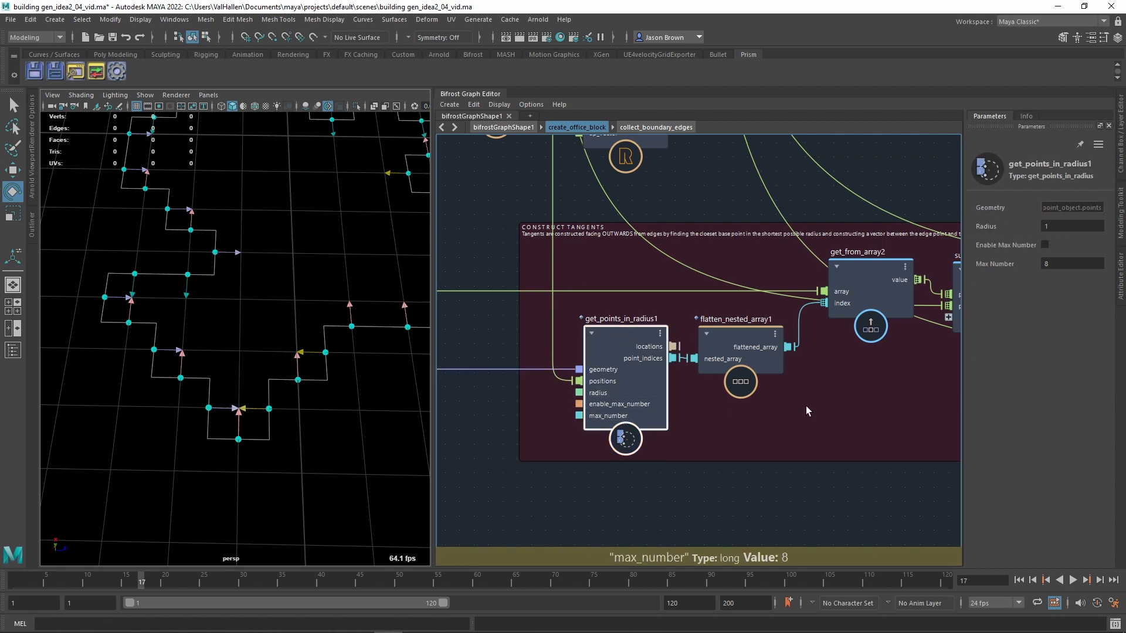
{"action": "middle_click_drag", "start_coordinate": [805, 406], "coordinate": [726, 407], "text": "alt"}
{"action": "left_click", "coordinate": [658, 350]}
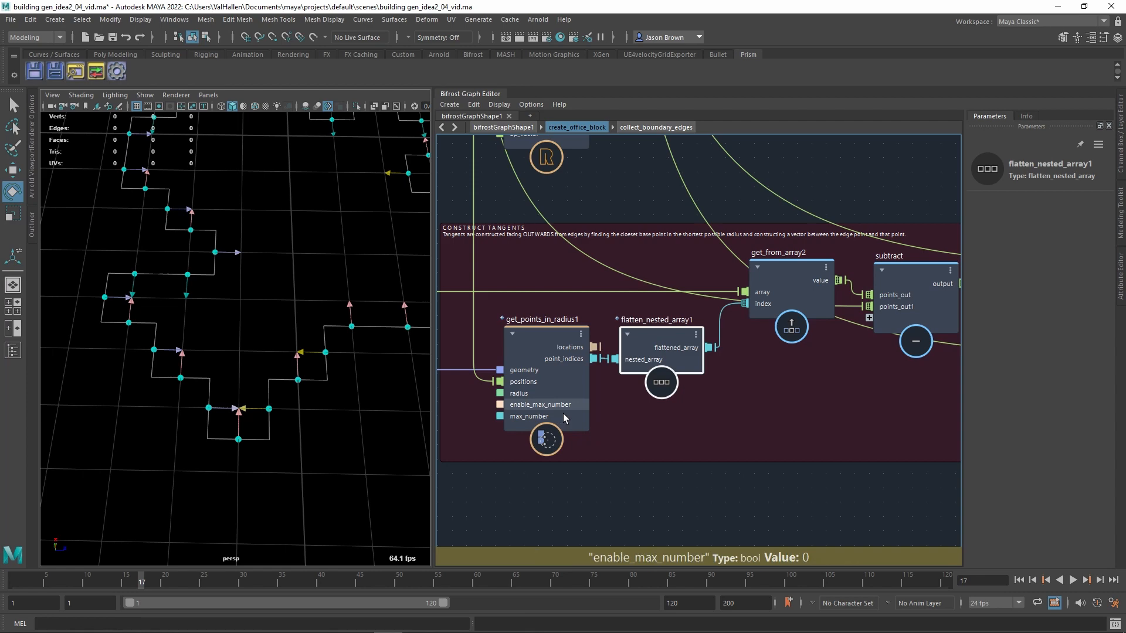
Step: Examine the geometry and positions inputs of get_points_in_radius1, following the positions connection back to remove_interior
{"action": "middle_click_drag", "start_coordinate": [613, 412], "coordinate": [953, 408], "text": "alt"}
{"action": "left_click", "coordinate": [636, 365]}
{"action": "middle_click_drag", "start_coordinate": [444, 410], "coordinate": [620, 442], "text": "alt"}
{"action": "middle_click_drag", "start_coordinate": [844, 467], "coordinate": [481, 437], "text": "alt"}
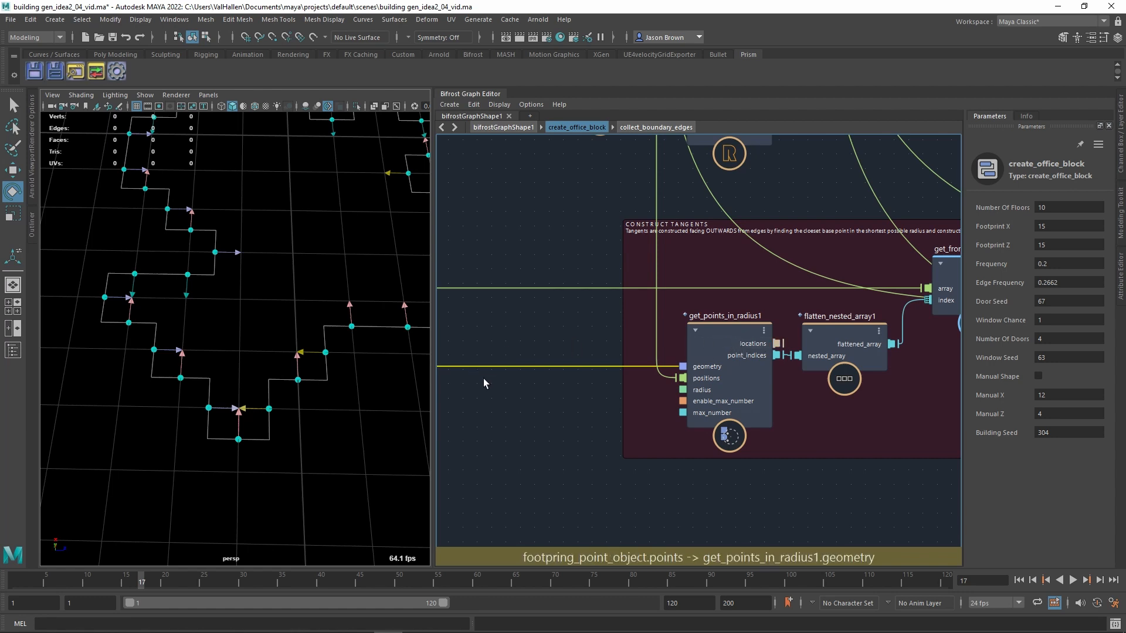
{"action": "middle_click_drag", "start_coordinate": [483, 378], "coordinate": [702, 418], "text": "alt"}
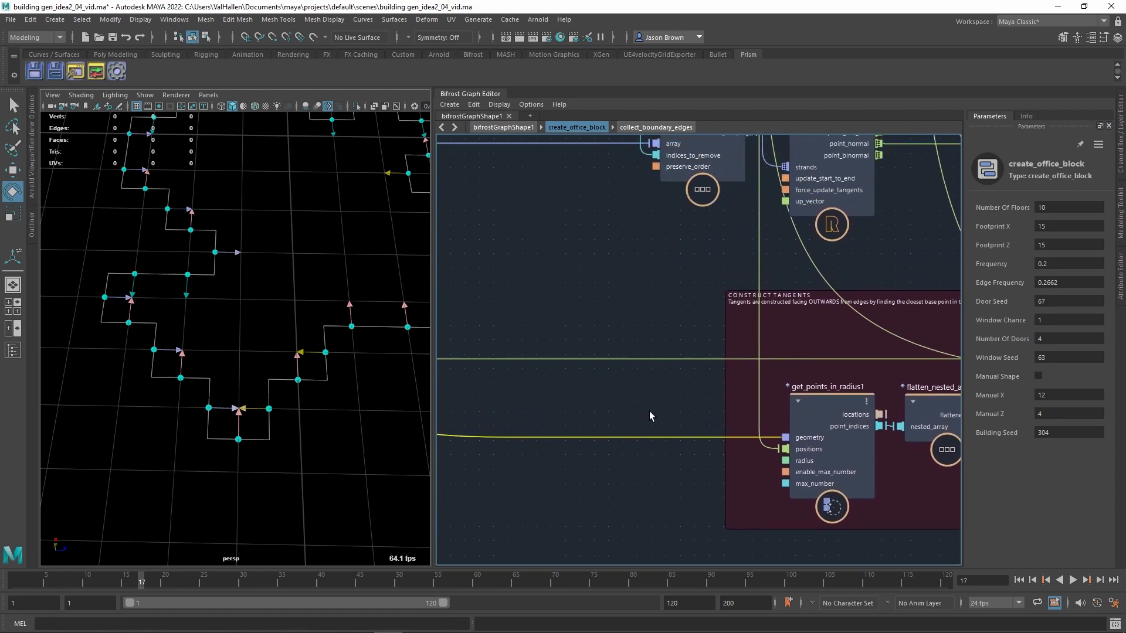
{"action": "middle_click_drag", "start_coordinate": [741, 264], "coordinate": [727, 364], "text": "alt"}
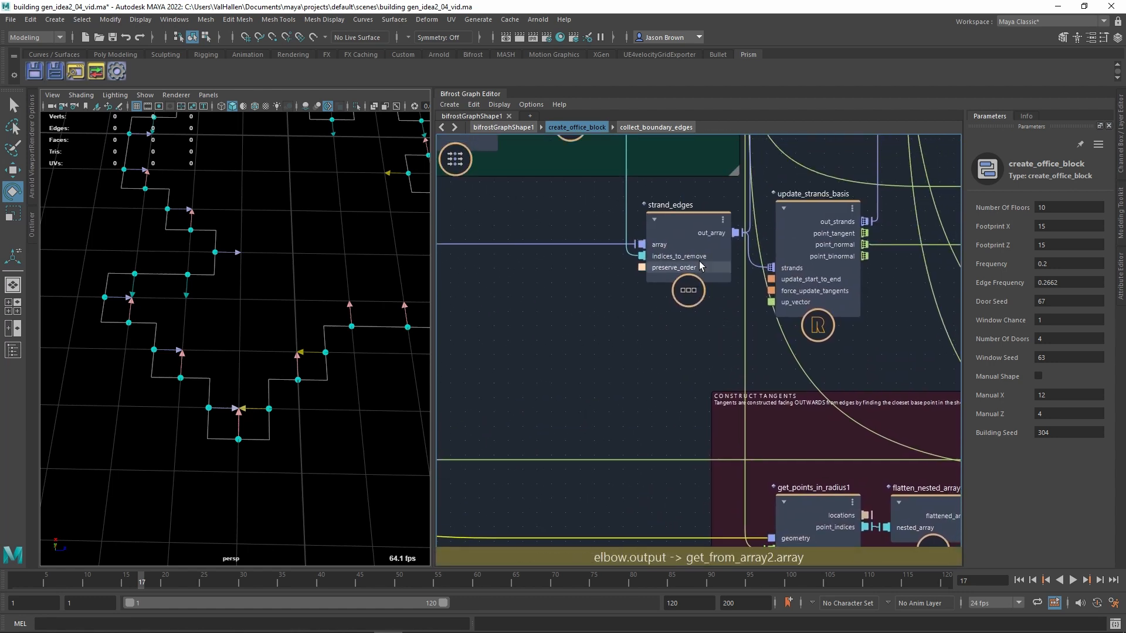
{"action": "middle_click_drag", "start_coordinate": [748, 213], "coordinate": [787, 422], "text": "alt"}
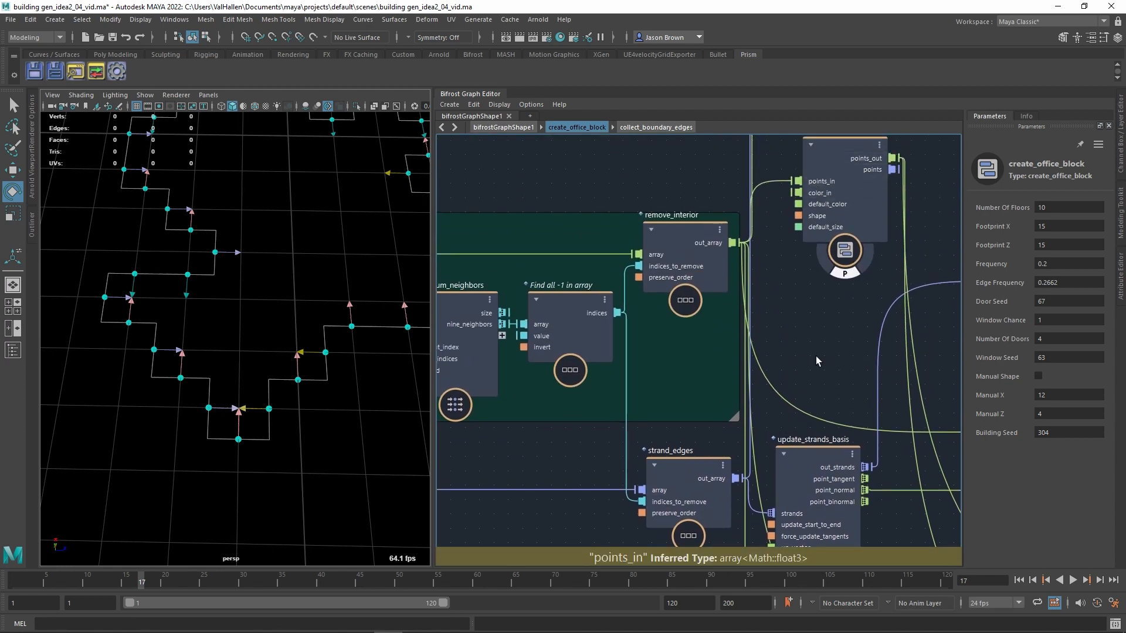
Step: Turn off the proxy output of terminal2 to hide the tangent arrows in the viewport
{"action": "middle_click_drag", "start_coordinate": [814, 357], "coordinate": [568, 229], "text": "alt"}
{"action": "scroll", "coordinate": [581, 241], "scroll_direction": "down", "scroll_amount": 2}
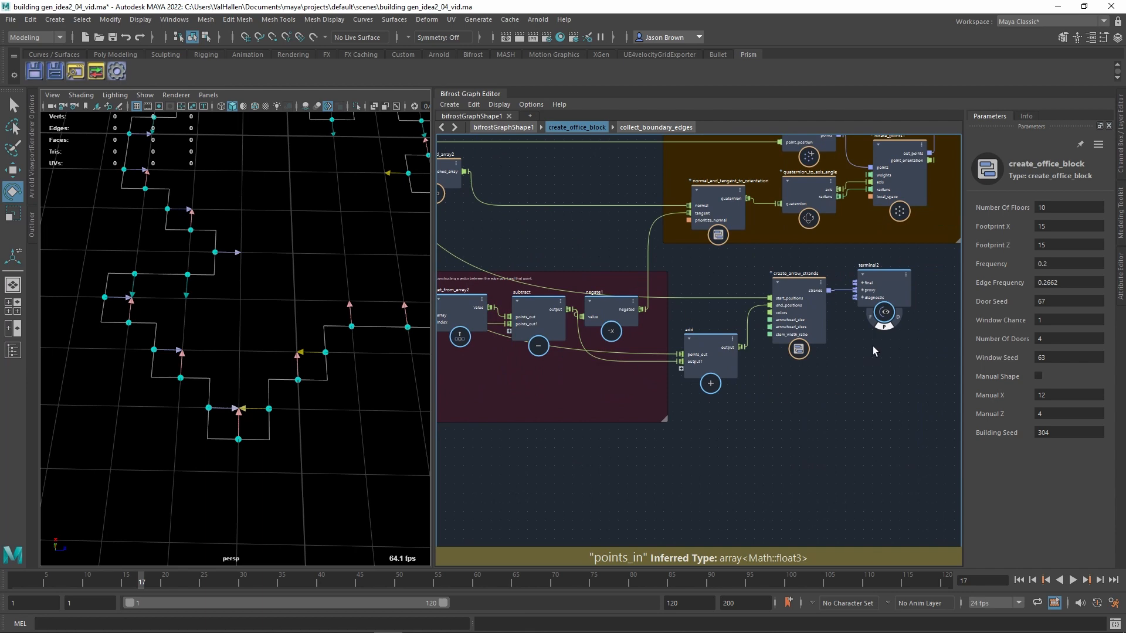
{"action": "left_click", "coordinate": [886, 327]}
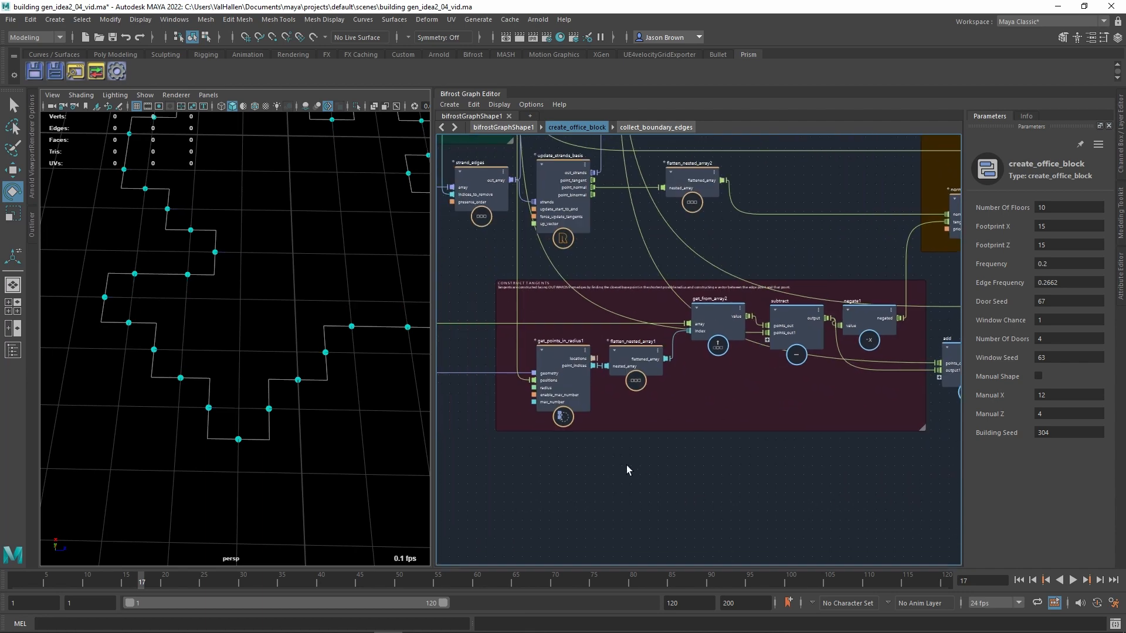
Step: Correct the misspelled footpring_point_object node name to footprint_point_object
{"action": "middle_click_drag", "start_coordinate": [546, 484], "coordinate": [776, 494], "text": "alt"}
{"action": "middle_click_drag", "start_coordinate": [603, 473], "coordinate": [665, 486], "text": "alt"}
{"action": "scroll", "coordinate": [673, 473], "scroll_direction": "up", "scroll_amount": 1}
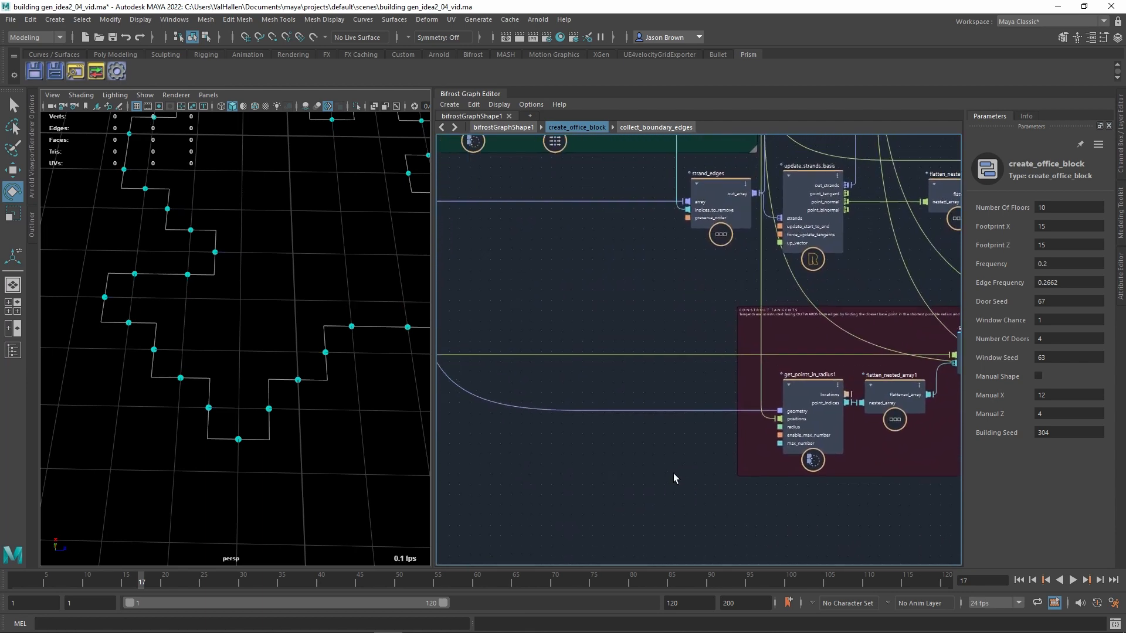
{"action": "middle_click_drag", "start_coordinate": [539, 407], "coordinate": [840, 493], "text": "alt"}
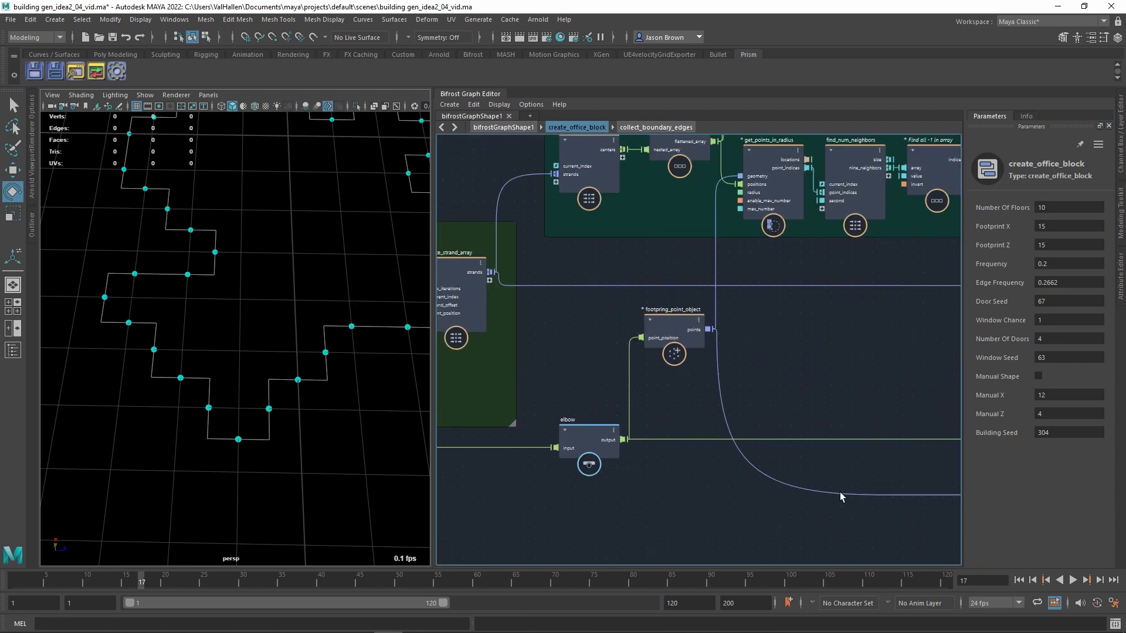
{"action": "double_click", "coordinate": [671, 312]}
{"action": "key", "text": "End"}
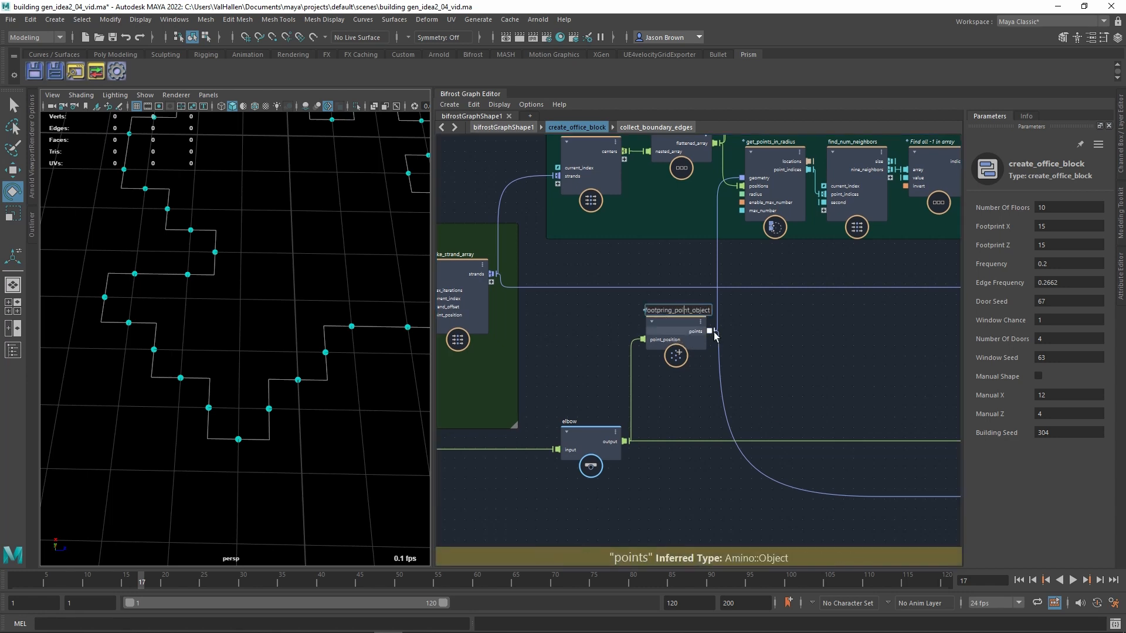
{"action": "key", "text": "BackSpace"}
{"action": "type", "text": "t"}
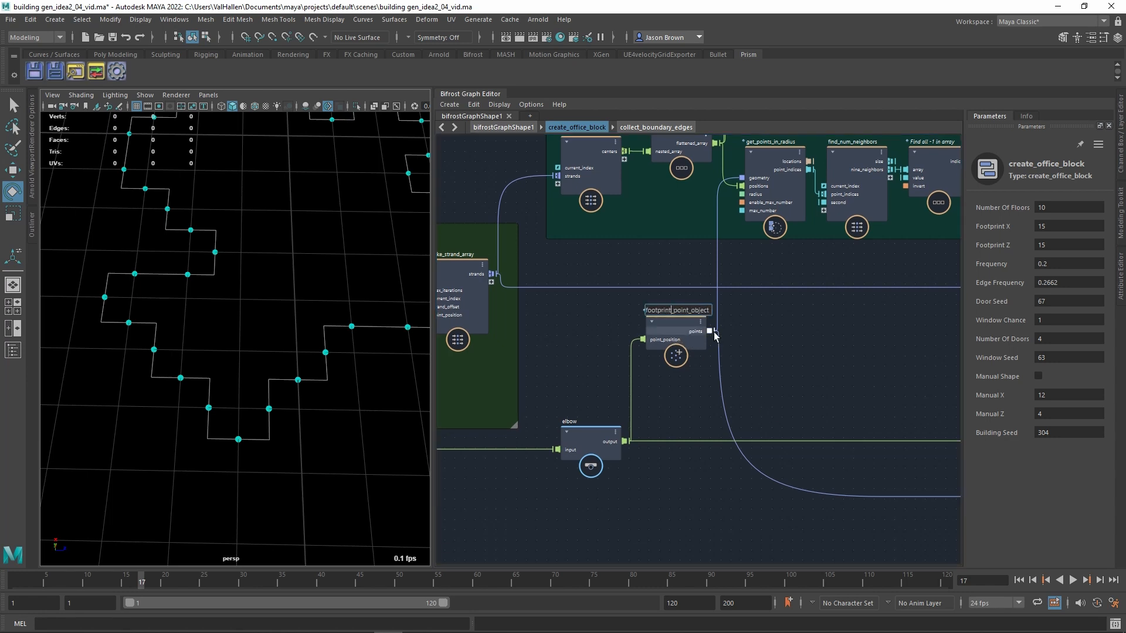
{"action": "key", "text": "Return"}
Step: Turn on the proxy display of the pnt_display node to show the footprint points in the viewport
{"action": "scroll", "coordinate": [711, 346], "scroll_direction": "down", "scroll_amount": 2}
{"action": "mouse_move", "coordinate": [605, 372]}
{"action": "middle_mouse_down", "text": "alt"}
{"action": "mouse_move", "coordinate": [851, 363]}
{"action": "mouse_move", "coordinate": [814, 379]}
{"action": "middle_mouse_up", "text": "alt"}
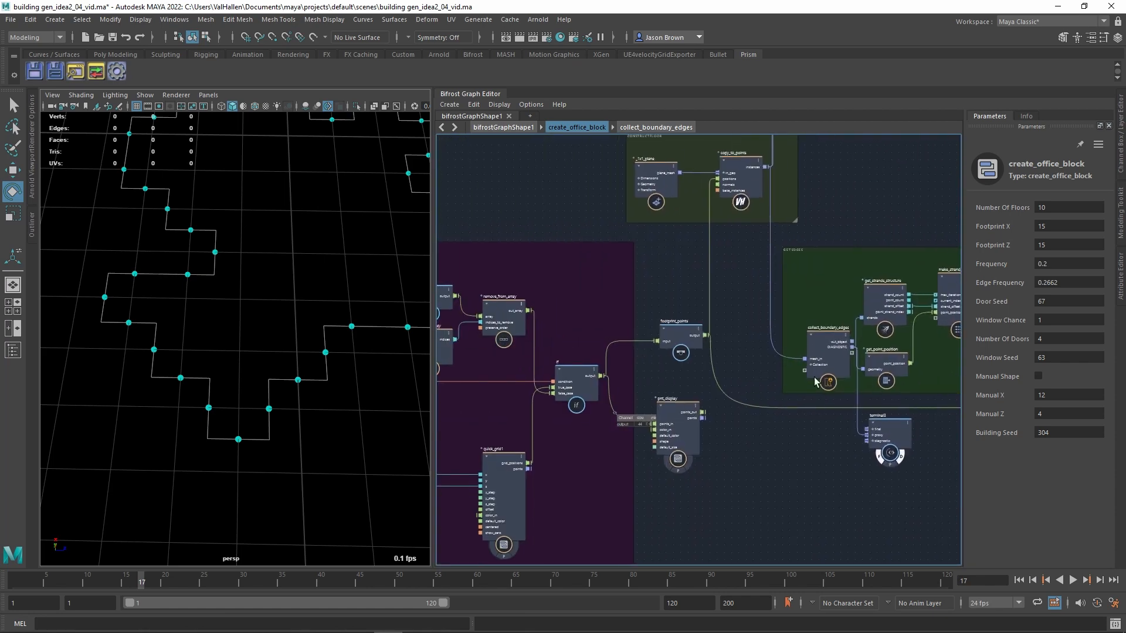
{"action": "middle_click_drag", "start_coordinate": [729, 347], "coordinate": [780, 320], "text": "alt"}
{"action": "left_click", "coordinate": [728, 448]}
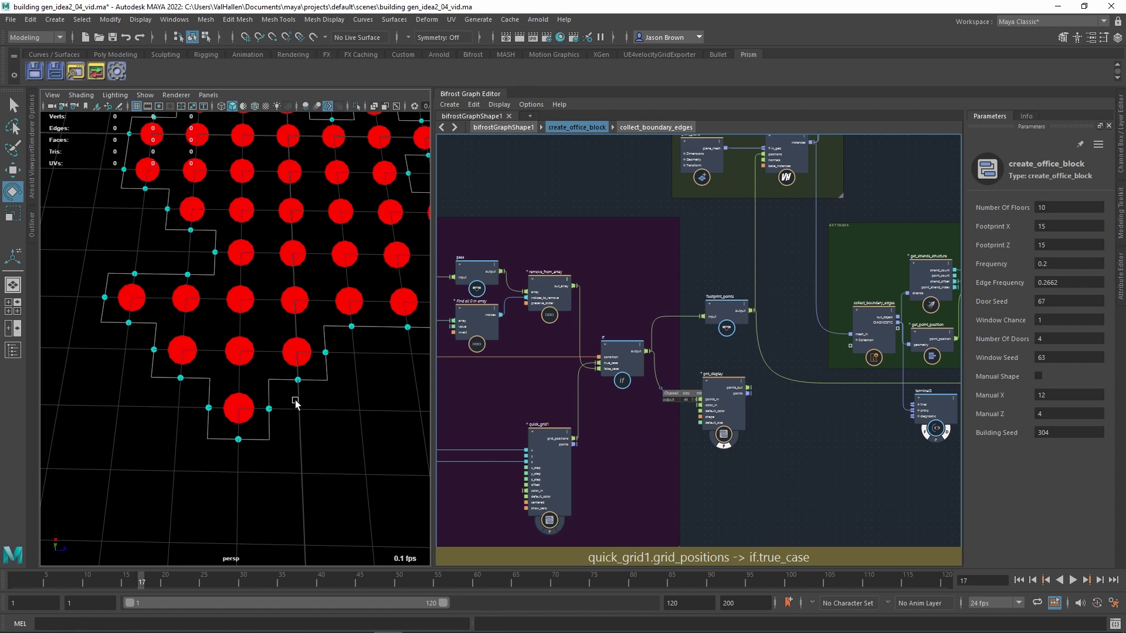
Step: Trace the footprint points from footprint_points through the elbow and footprint_point_object nodes to the Construct Tangents group
{"action": "middle_click_drag", "start_coordinate": [724, 472], "coordinate": [486, 465], "text": "alt"}
{"action": "middle_click_drag", "start_coordinate": [748, 489], "coordinate": [540, 485], "text": "alt"}
{"action": "middle_click_drag", "start_coordinate": [659, 457], "coordinate": [623, 512], "text": "alt"}
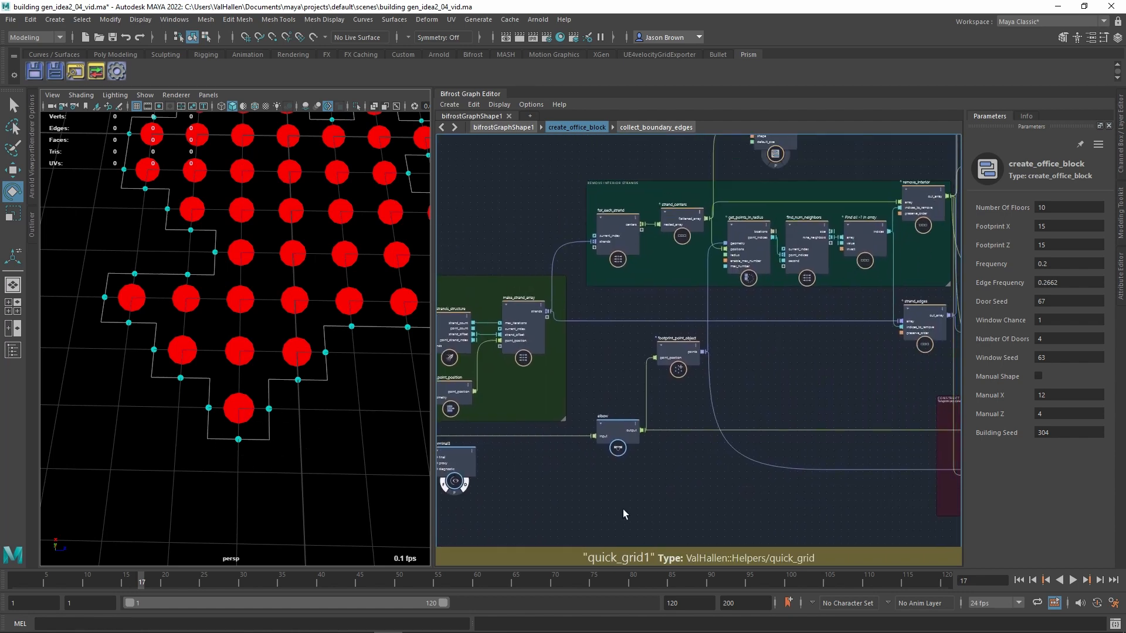
{"action": "middle_click_drag", "start_coordinate": [726, 494], "coordinate": [570, 496], "text": "alt"}
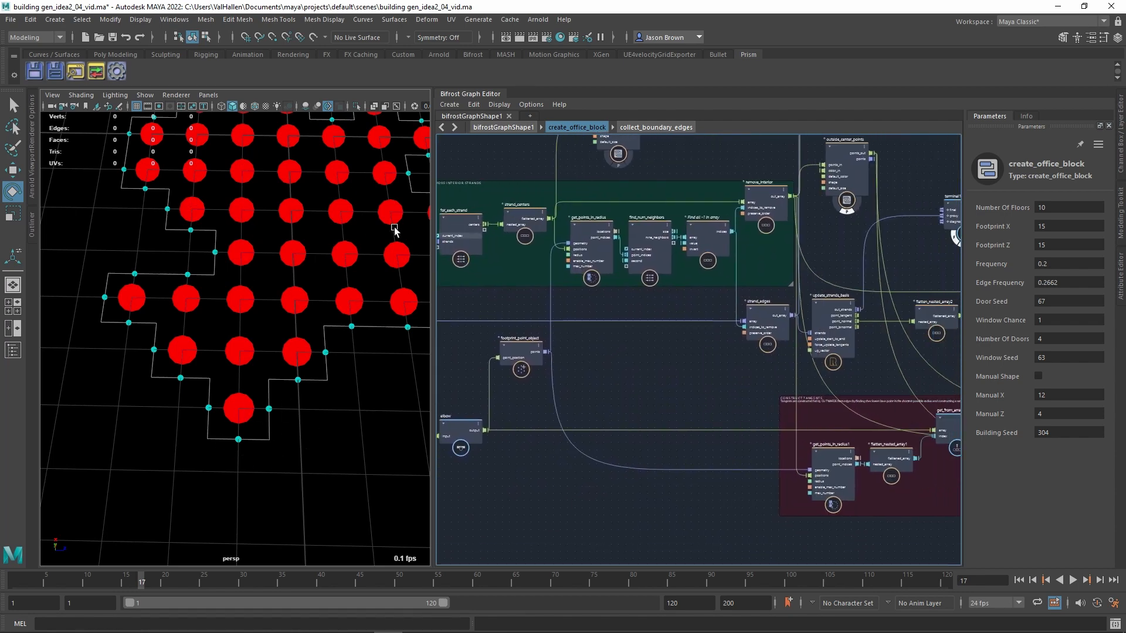
{"action": "middle_click_drag", "start_coordinate": [660, 458], "coordinate": [378, 396], "text": "alt"}
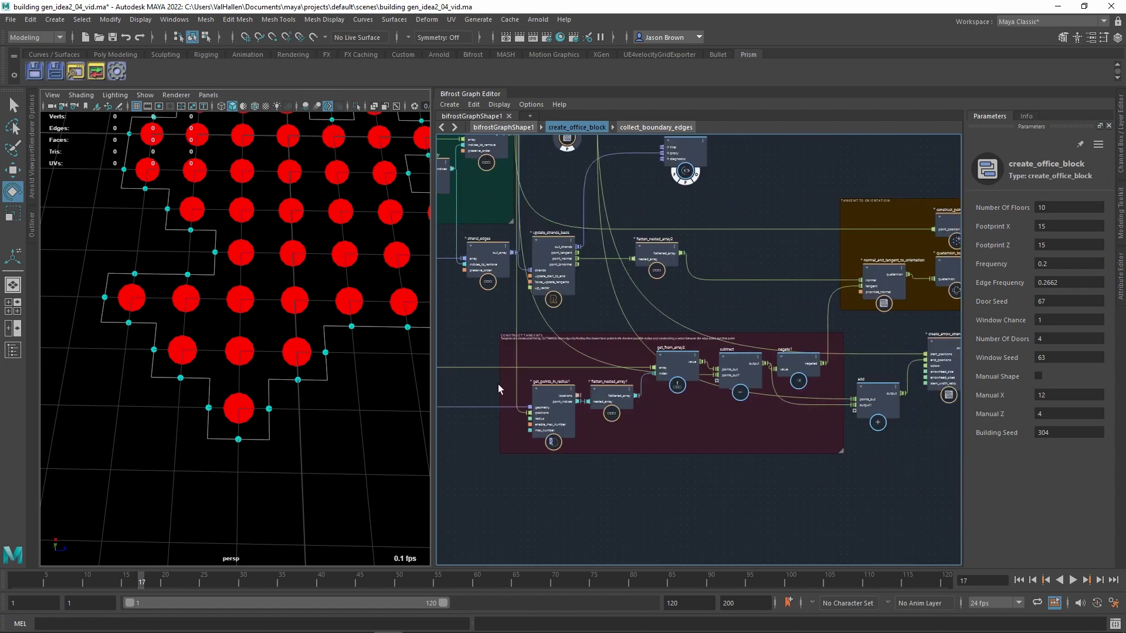
{"action": "middle_click_drag", "start_coordinate": [855, 483], "coordinate": [725, 488], "text": "alt"}
{"action": "right_click_drag", "start_coordinate": [725, 488], "coordinate": [818, 412], "text": "alt"}
{"action": "middle_click_drag", "start_coordinate": [736, 412], "coordinate": [911, 494], "text": "alt"}
{"action": "middle_click_drag", "start_coordinate": [762, 466], "coordinate": [903, 459], "text": "alt"}
{"action": "middle_click_drag", "start_coordinate": [663, 395], "coordinate": [789, 403], "text": "alt"}
{"action": "middle_click_drag", "start_coordinate": [581, 358], "coordinate": [1085, 378], "text": "alt"}
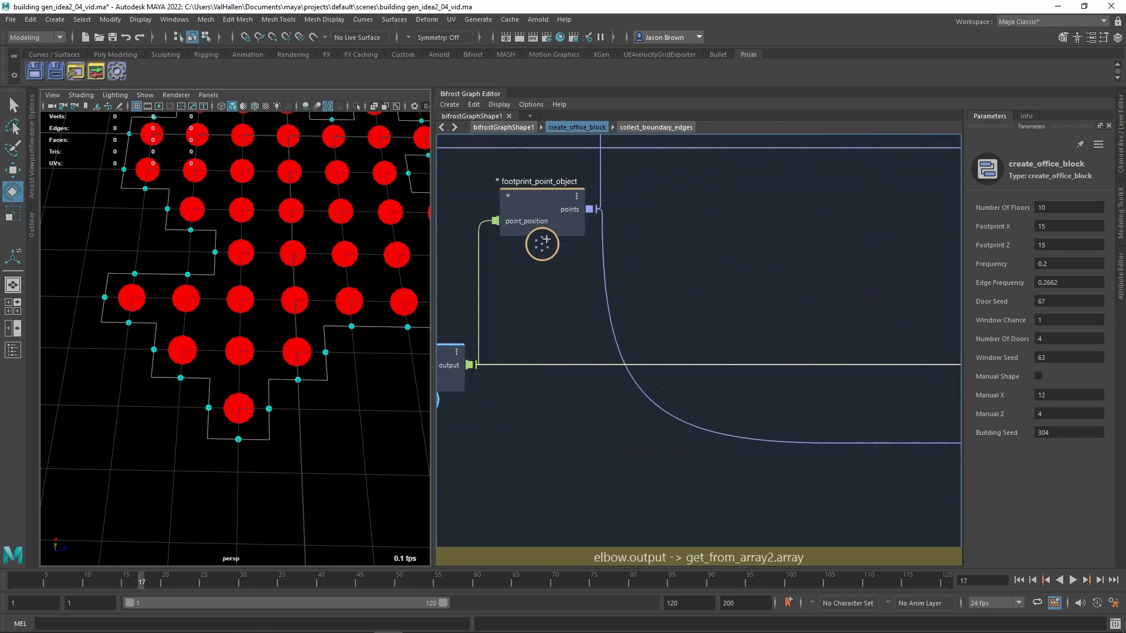
{"action": "middle_click_drag", "start_coordinate": [606, 379], "coordinate": [770, 373], "text": "alt"}
{"action": "middle_click_drag", "start_coordinate": [673, 393], "coordinate": [912, 393], "text": "alt"}
{"action": "right_click_drag", "start_coordinate": [858, 382], "coordinate": [613, 388], "text": "alt"}
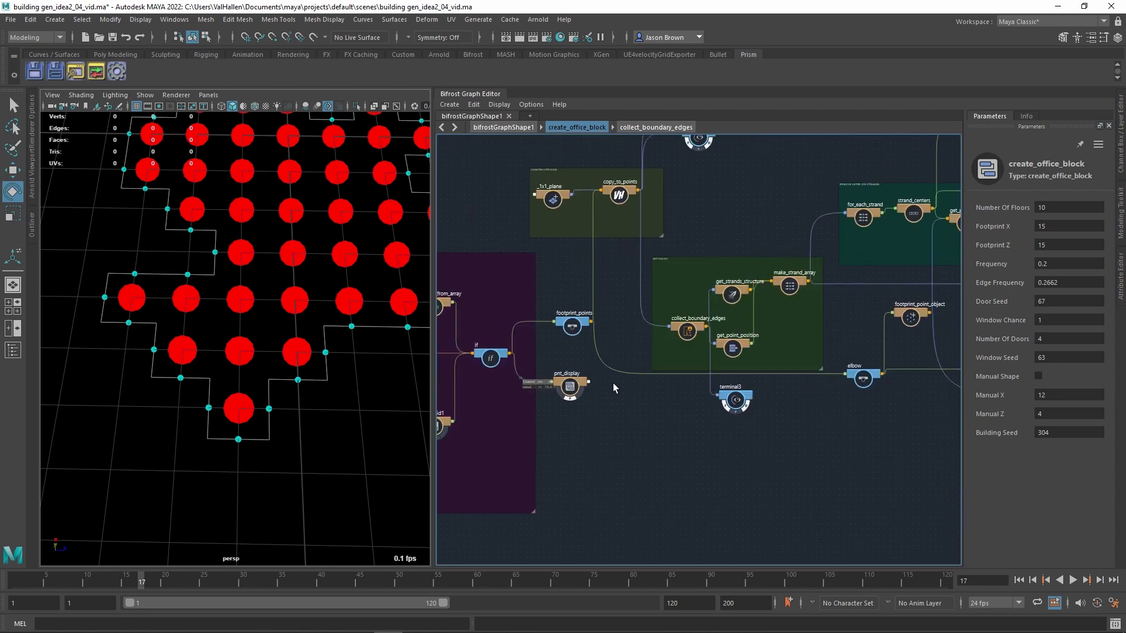
{"action": "middle_click_drag", "start_coordinate": [885, 410], "coordinate": [656, 413], "text": "alt"}
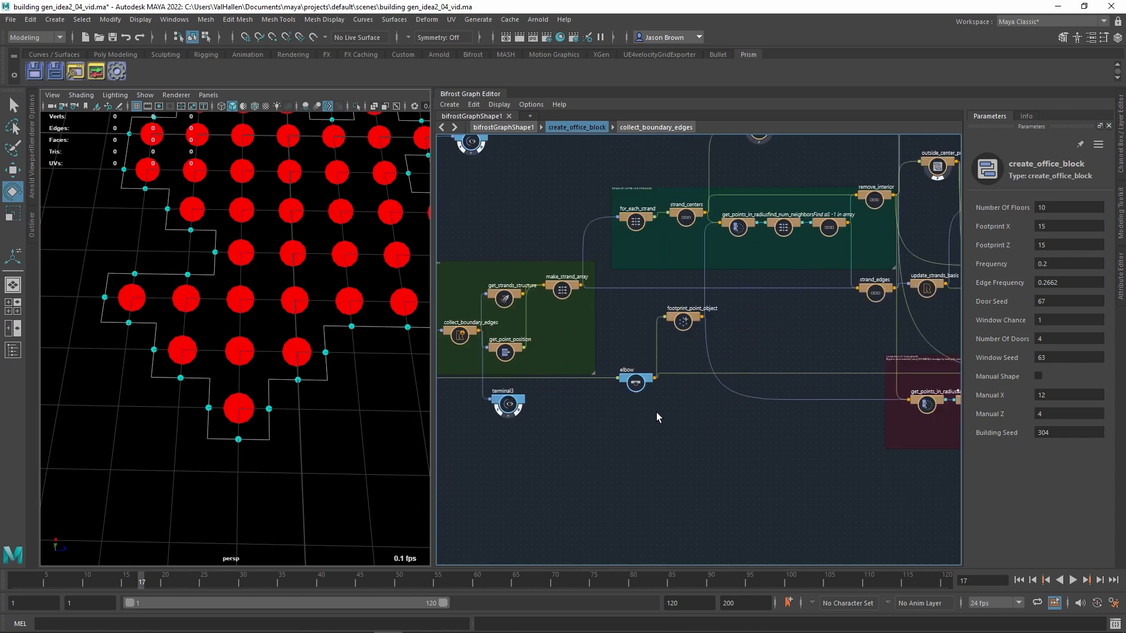
{"action": "middle_click_drag", "start_coordinate": [571, 402], "coordinate": [817, 432], "text": "alt"}
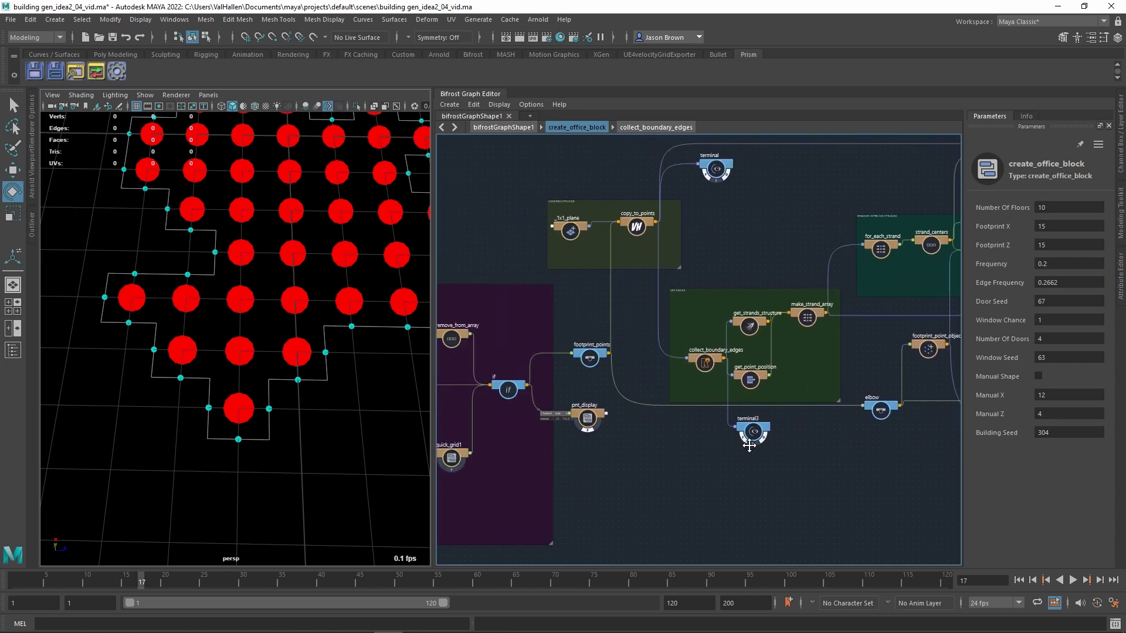
Step: Examine how get_from_array2 and remove_interior's out_array feed the subtract node in the Construct Tangents group
{"action": "middle_click_drag", "start_coordinate": [749, 446], "coordinate": [312, 436], "text": "alt"}
{"action": "middle_click_drag", "start_coordinate": [598, 452], "coordinate": [391, 440], "text": "alt"}
{"action": "scroll", "coordinate": [653, 415], "scroll_direction": "up", "scroll_amount": 5}
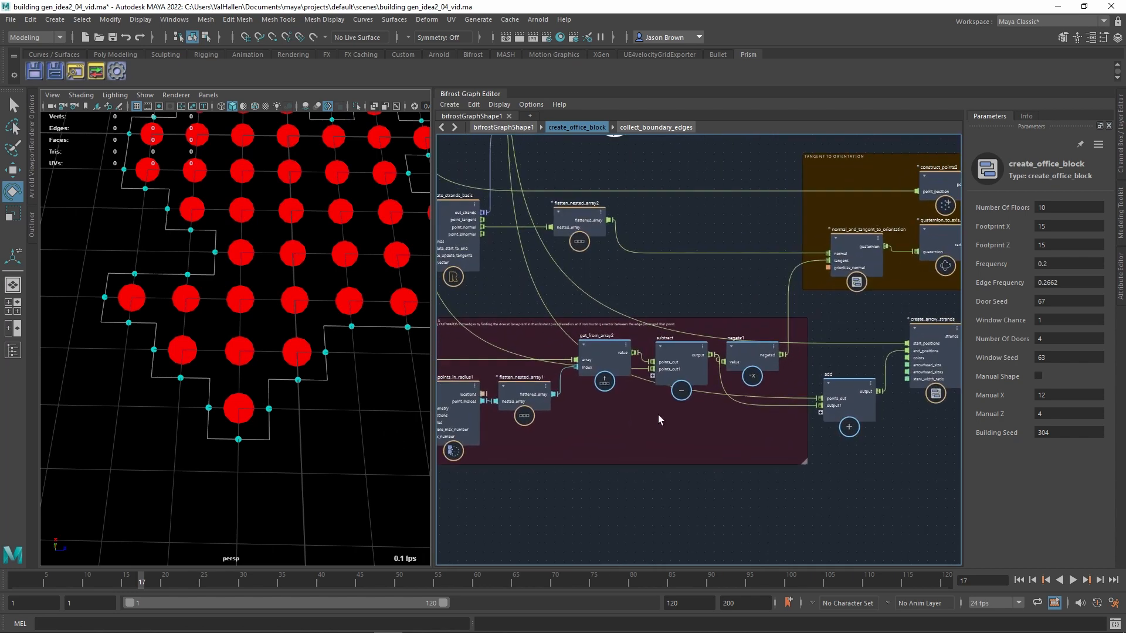
{"action": "scroll", "coordinate": [656, 411], "scroll_direction": "up", "scroll_amount": 2}
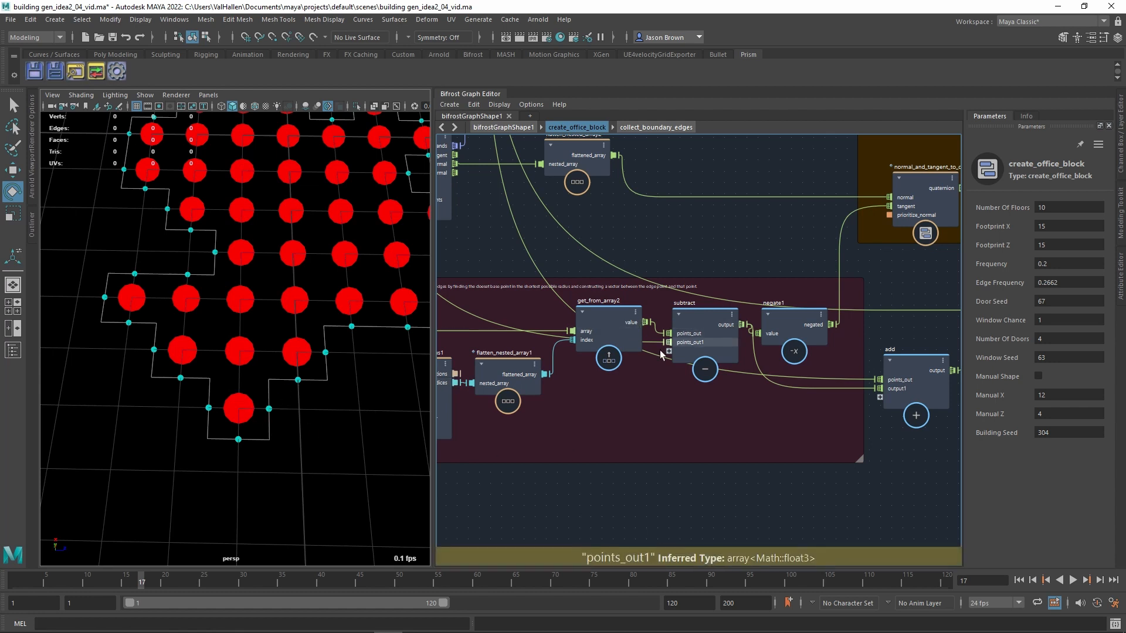
{"action": "middle_click_drag", "start_coordinate": [666, 417], "coordinate": [740, 429], "text": "alt"}
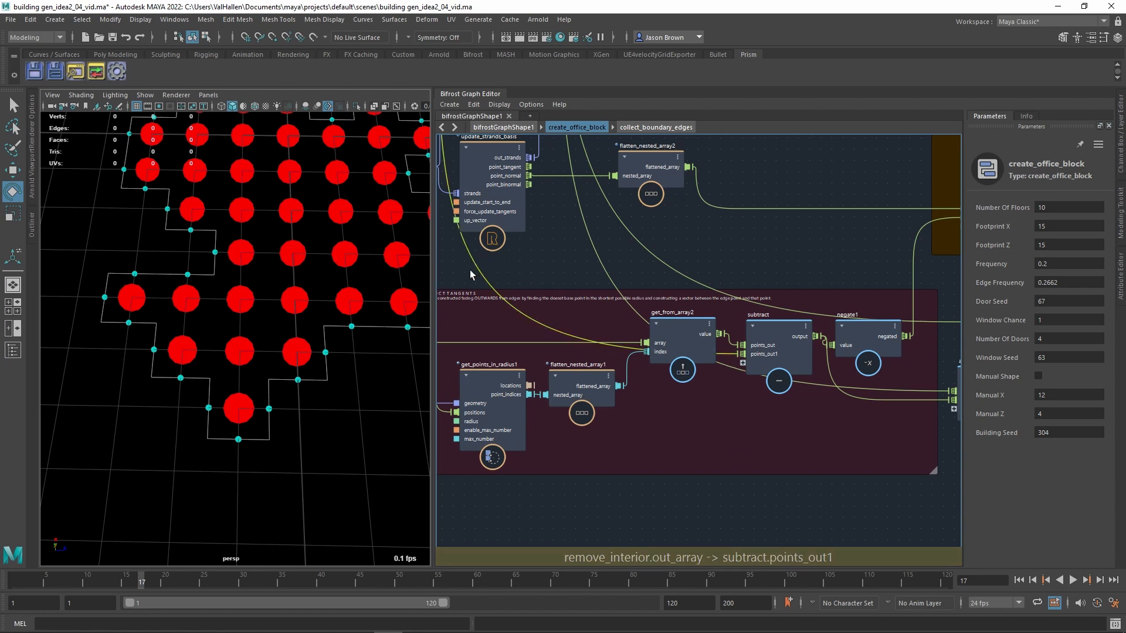
{"action": "middle_click_drag", "start_coordinate": [486, 271], "coordinate": [711, 507]}
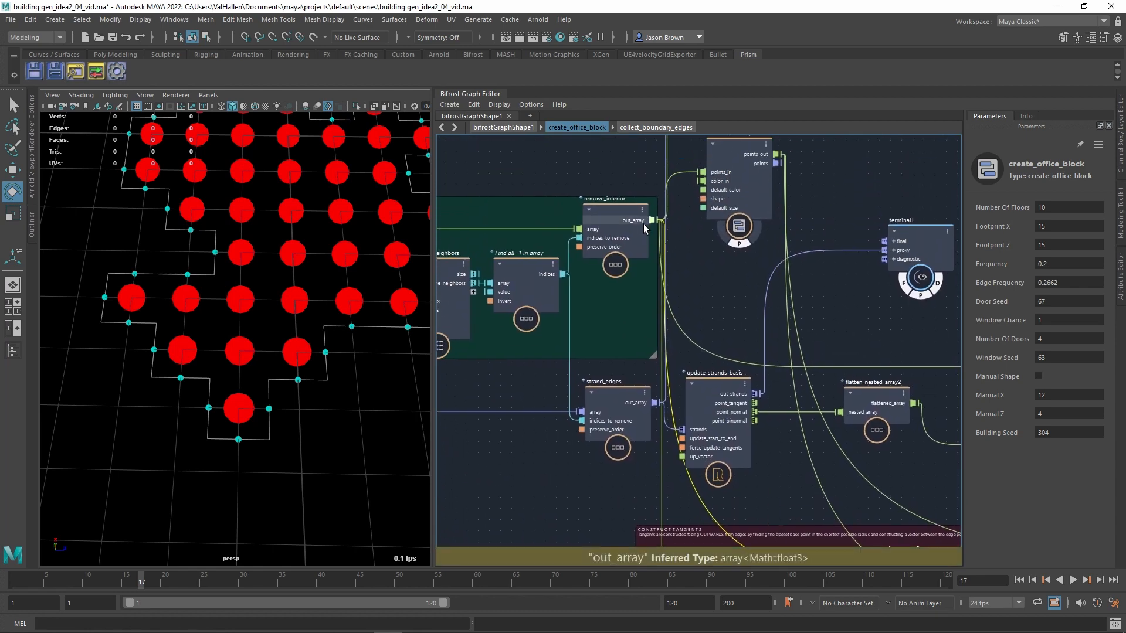
{"action": "middle_click_drag", "start_coordinate": [720, 387], "coordinate": [502, 189]}
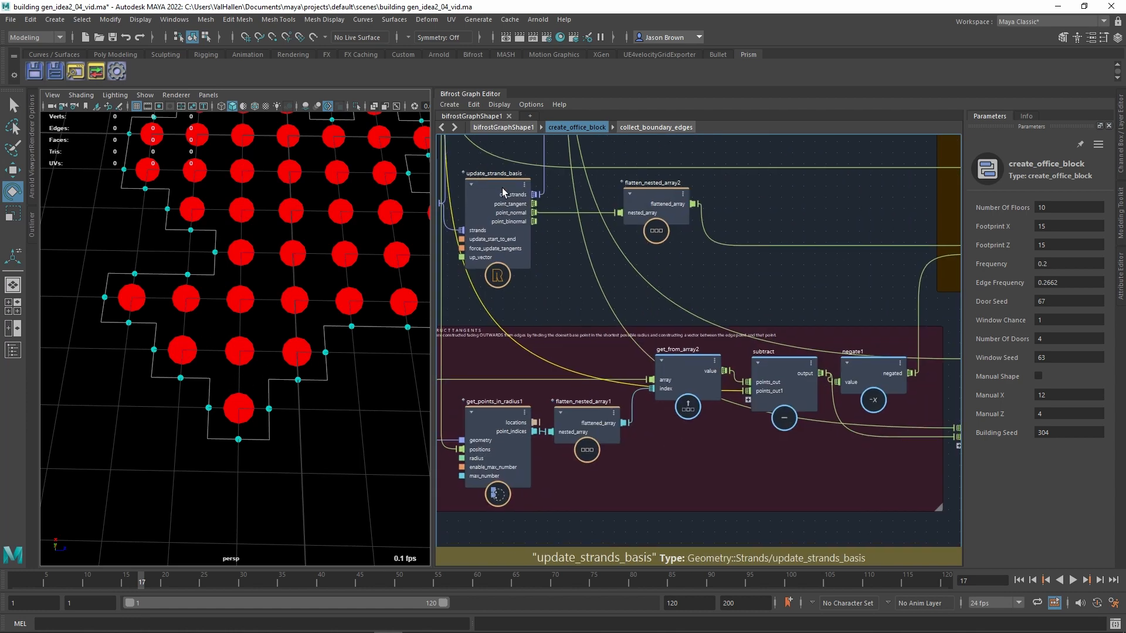
{"action": "middle_click_drag", "start_coordinate": [706, 255], "coordinate": [714, 230]}
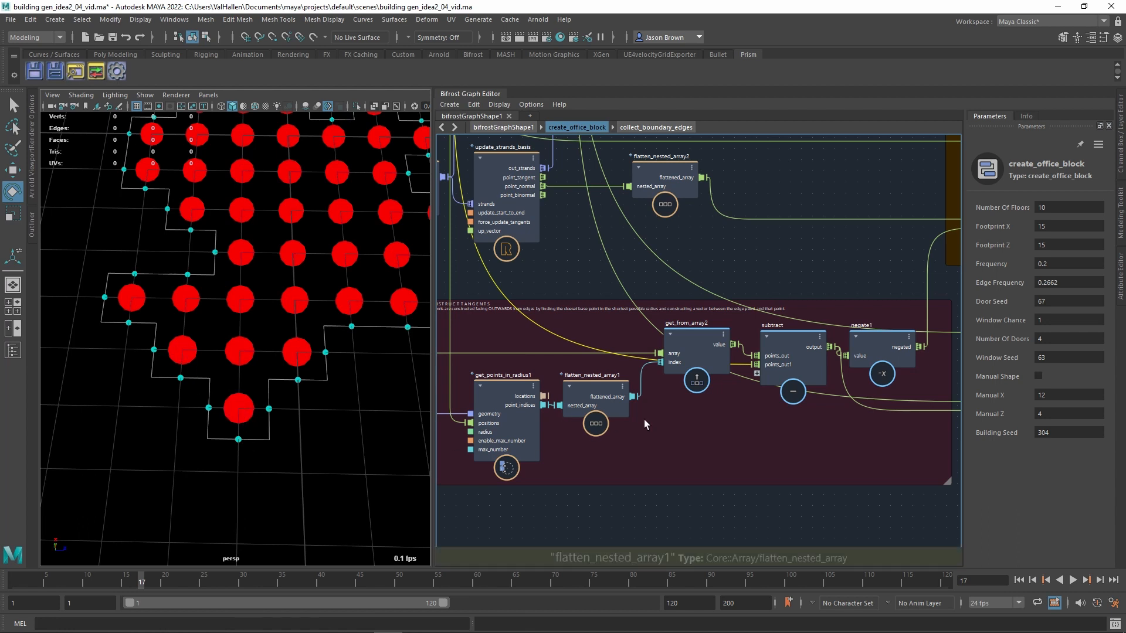
{"action": "mouse_move", "coordinate": [645, 421]}
{"action": "middle_mouse_down"}
{"action": "mouse_move", "coordinate": [646, 435]}
{"action": "mouse_move", "coordinate": [649, 427]}
{"action": "middle_mouse_up"}
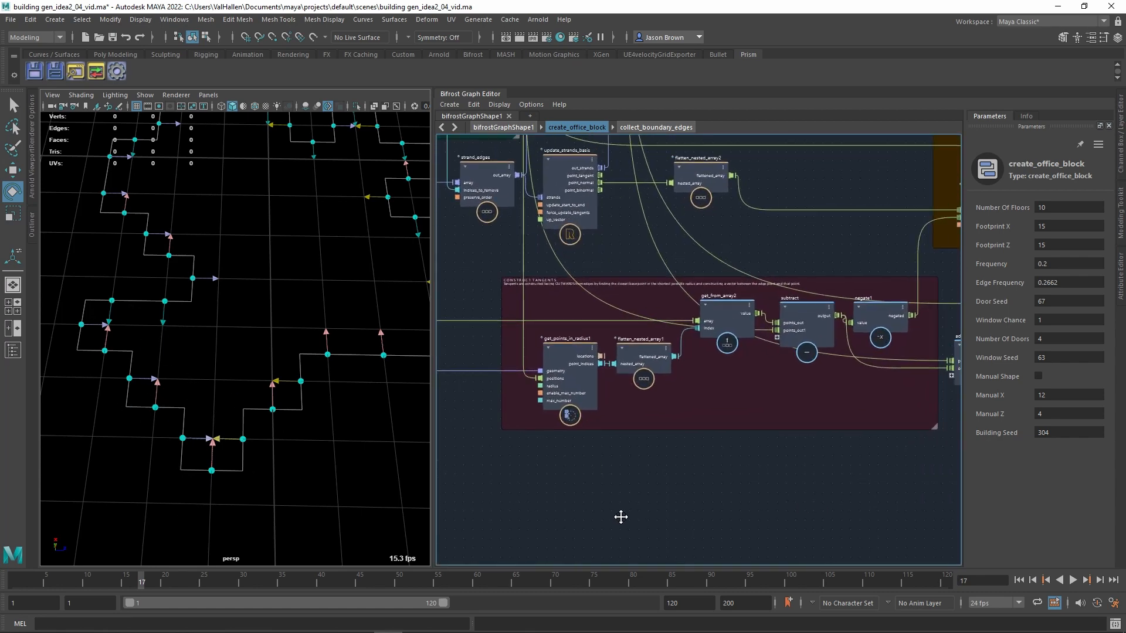
Step: Connect negate1's negated output to the add node's output1 input, and move the add, create_arrow_strands and terminal2 nodes lower in the graph
{"action": "scroll", "coordinate": [651, 376], "scroll_direction": "up", "scroll_amount": 2}
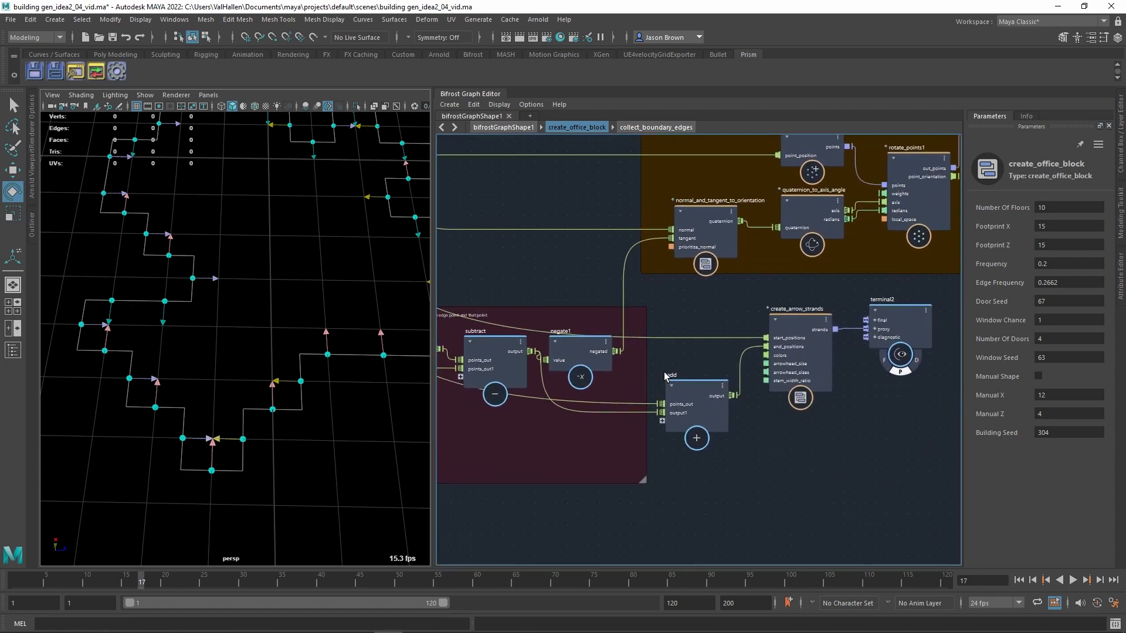
{"action": "left_click_drag", "start_coordinate": [617, 350], "coordinate": [675, 424]}
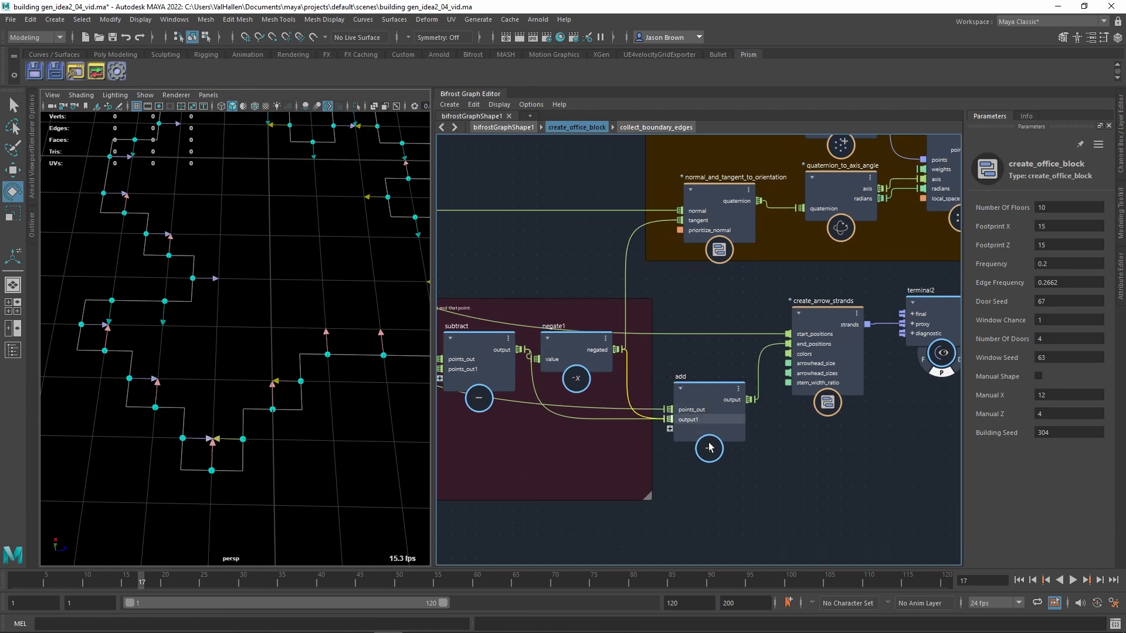
{"action": "middle_click_drag", "start_coordinate": [771, 454], "coordinate": [732, 471]}
{"action": "left_click_drag", "start_coordinate": [648, 480], "coordinate": [884, 352]}
{"action": "left_click_drag", "start_coordinate": [682, 438], "coordinate": [757, 554]}
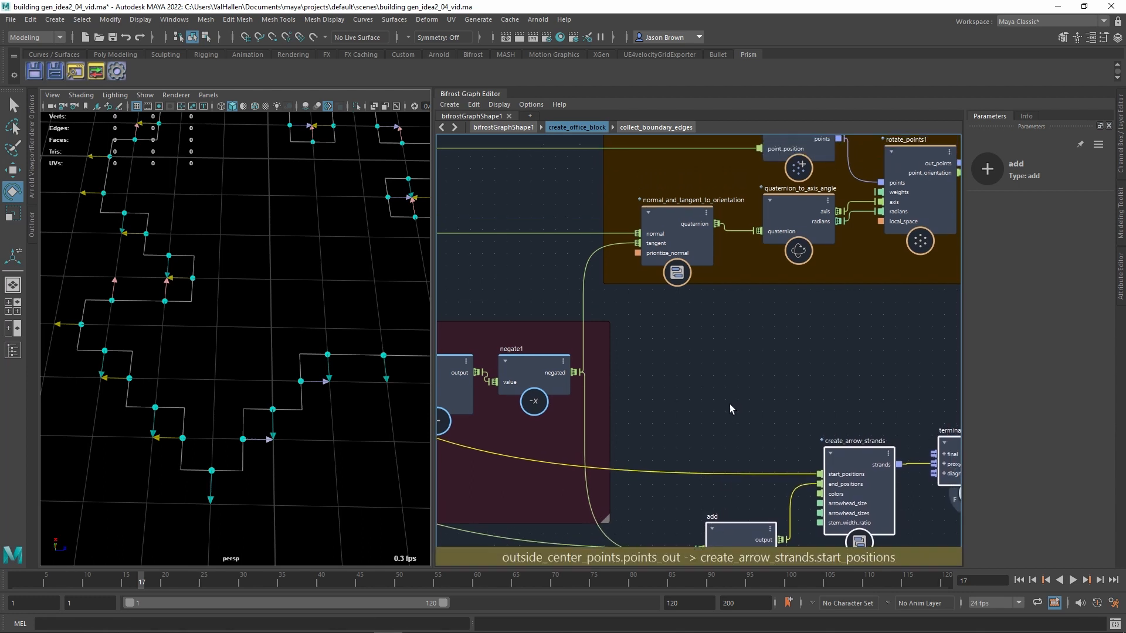
Step: Examine the Construct Tangents chain from get_points_in_radius1 to negate1 against the arrow directions in the viewport
{"action": "middle_click_drag", "start_coordinate": [715, 382], "coordinate": [763, 327]}
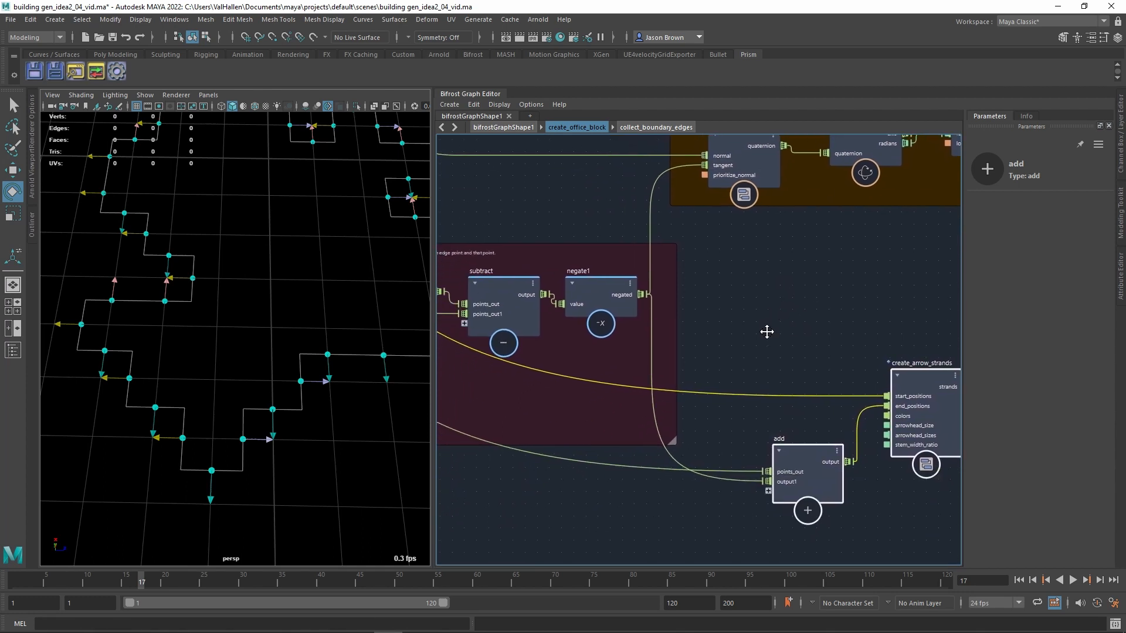
{"action": "middle_click_drag", "start_coordinate": [475, 347], "coordinate": [767, 352]}
{"action": "middle_click_drag", "start_coordinate": [668, 351], "coordinate": [786, 352]}
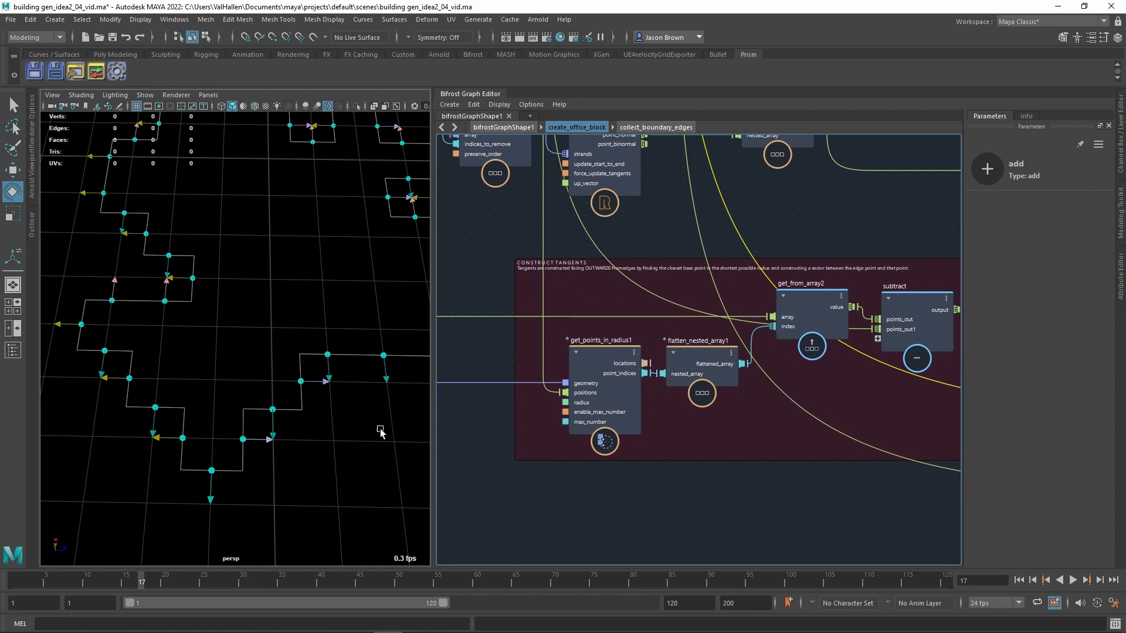
{"action": "middle_click_drag", "start_coordinate": [285, 496], "coordinate": [290, 466], "text": "alt"}
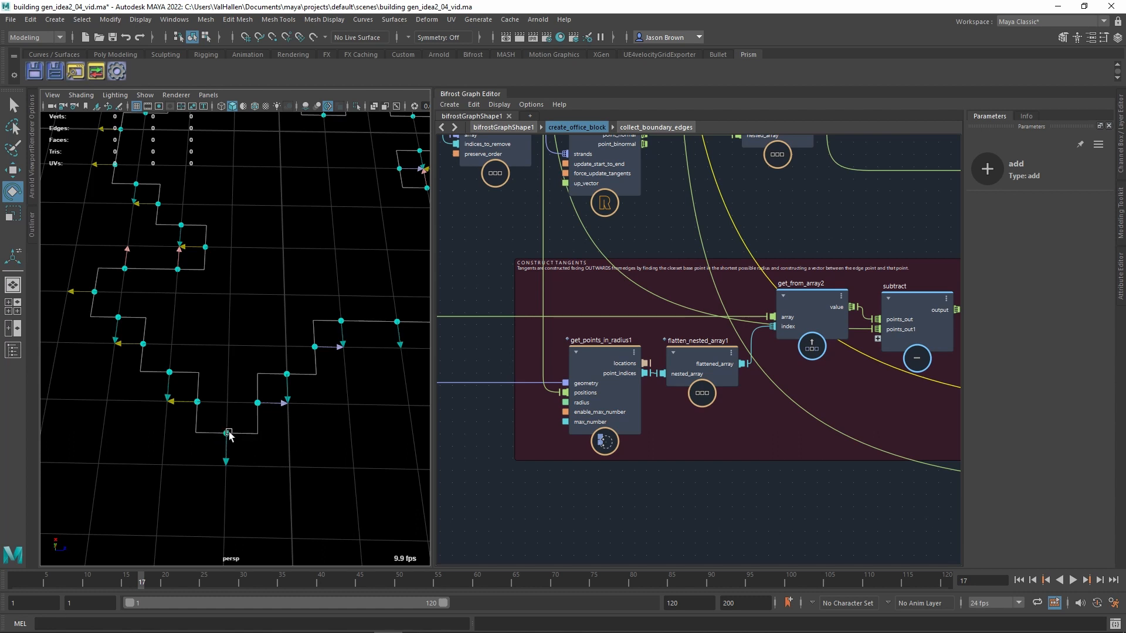
{"action": "middle_click_drag", "start_coordinate": [414, 327], "coordinate": [392, 350], "text": "alt"}
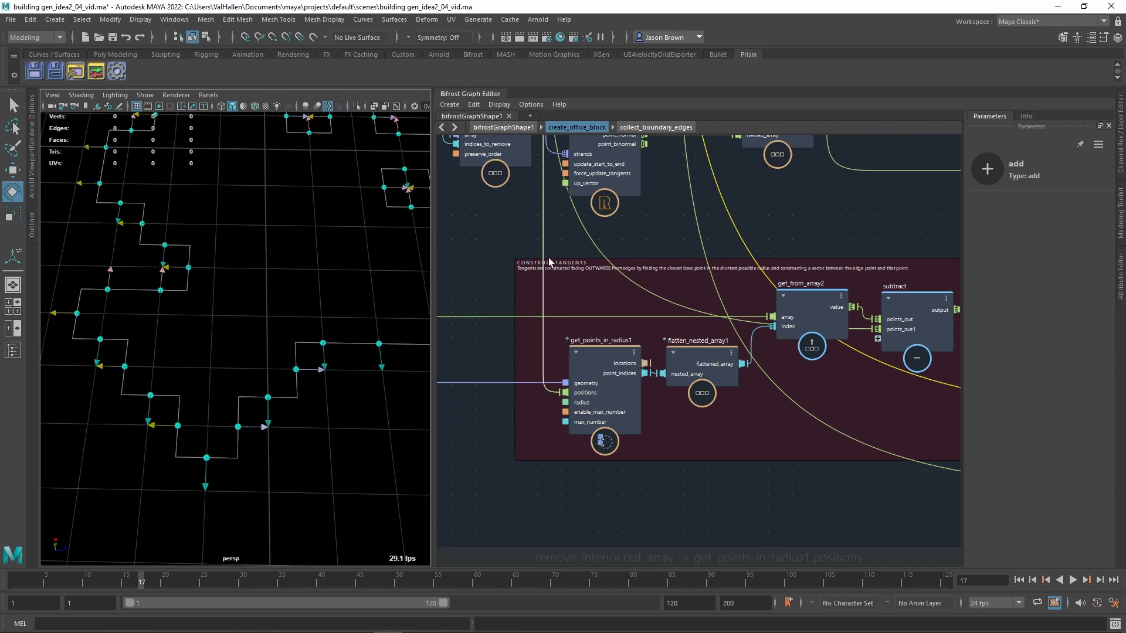
{"action": "middle_click_drag", "start_coordinate": [687, 154], "coordinate": [692, 241]}
{"action": "middle_click_drag", "start_coordinate": [562, 311], "coordinate": [655, 214]}
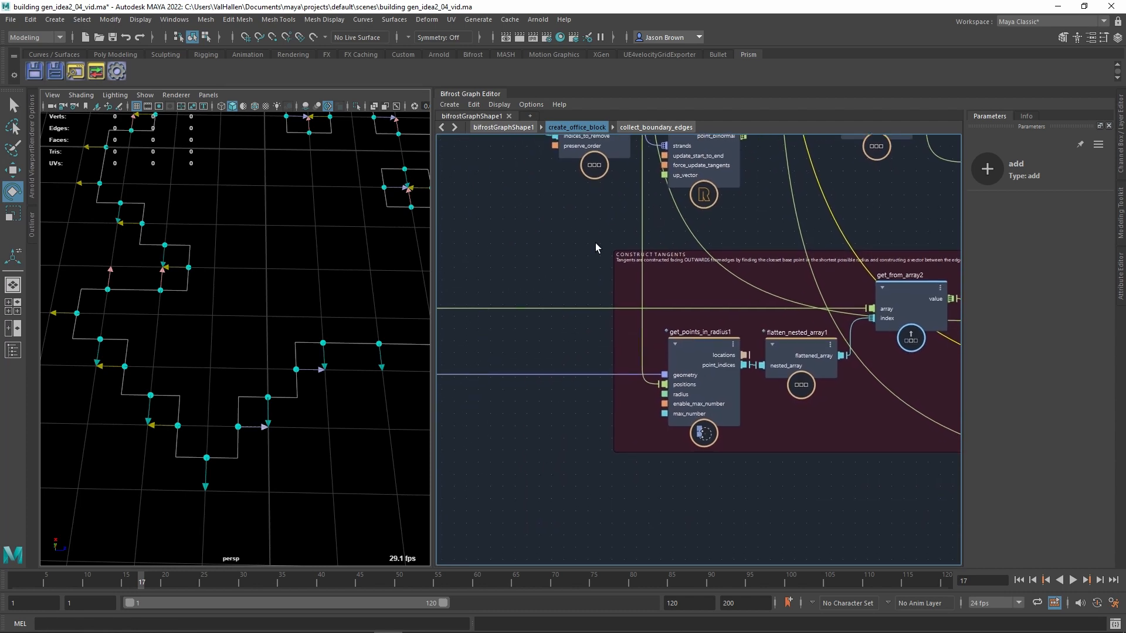
{"action": "middle_click_drag", "start_coordinate": [596, 243], "coordinate": [590, 248]}
{"action": "middle_click_drag", "start_coordinate": [603, 358], "coordinate": [580, 359]}
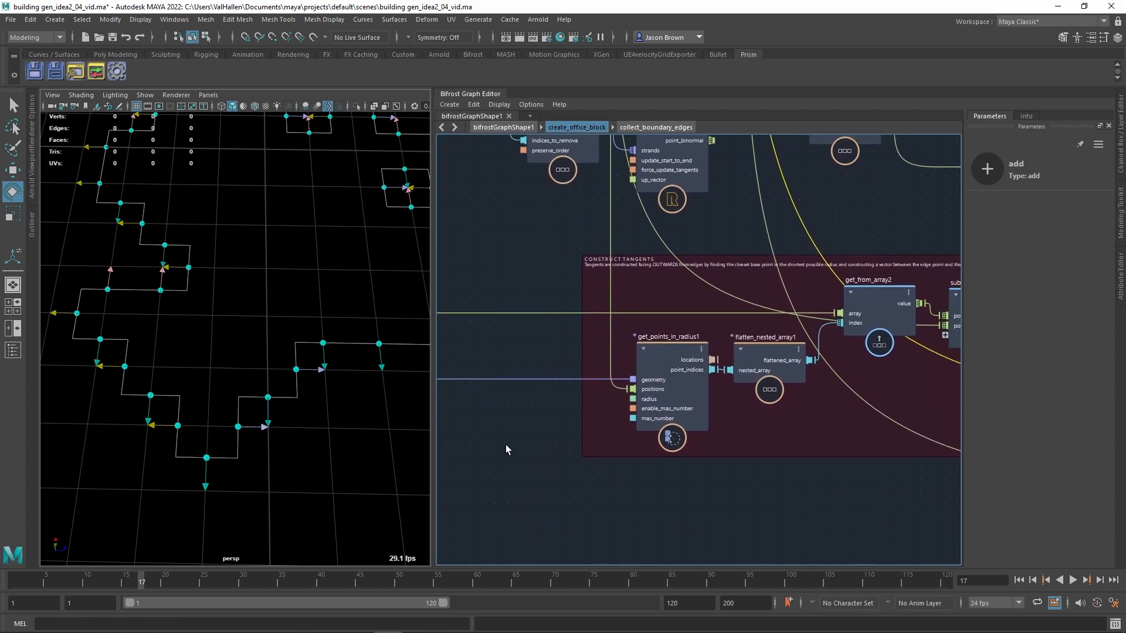
{"action": "middle_click_drag", "start_coordinate": [741, 464], "coordinate": [454, 474]}
{"action": "middle_click_drag", "start_coordinate": [887, 401], "coordinate": [696, 467]}
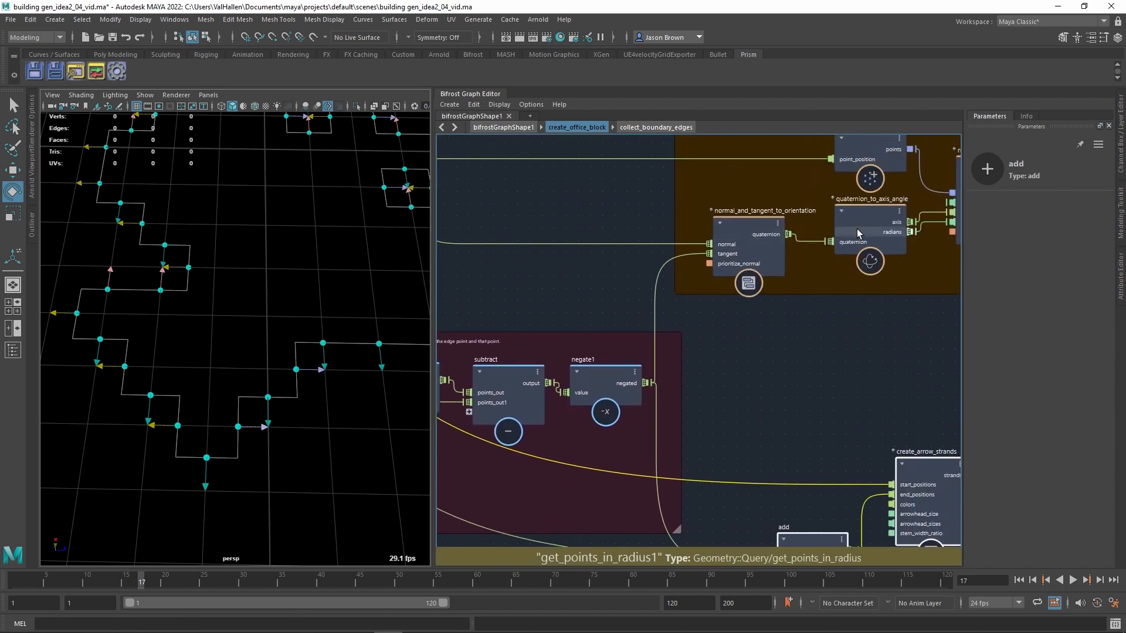
{"action": "middle_click_drag", "start_coordinate": [832, 342], "coordinate": [967, 311]}
{"action": "middle_click_drag", "start_coordinate": [791, 346], "coordinate": [934, 300]}
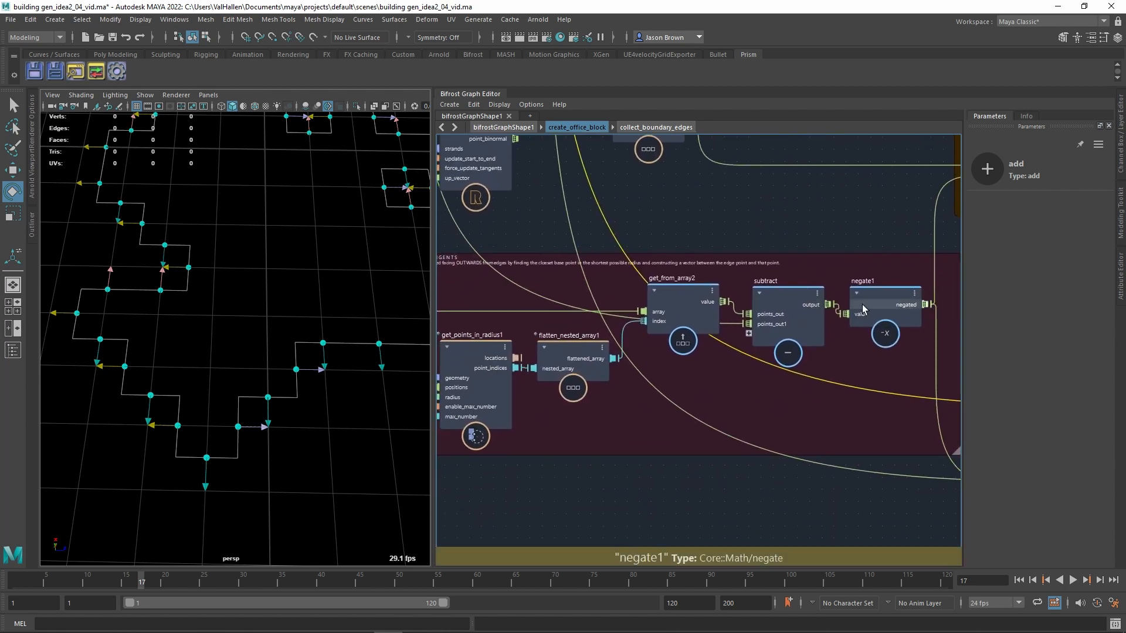
{"action": "middle_click_drag", "start_coordinate": [343, 412], "coordinate": [441, 403], "text": "alt"}
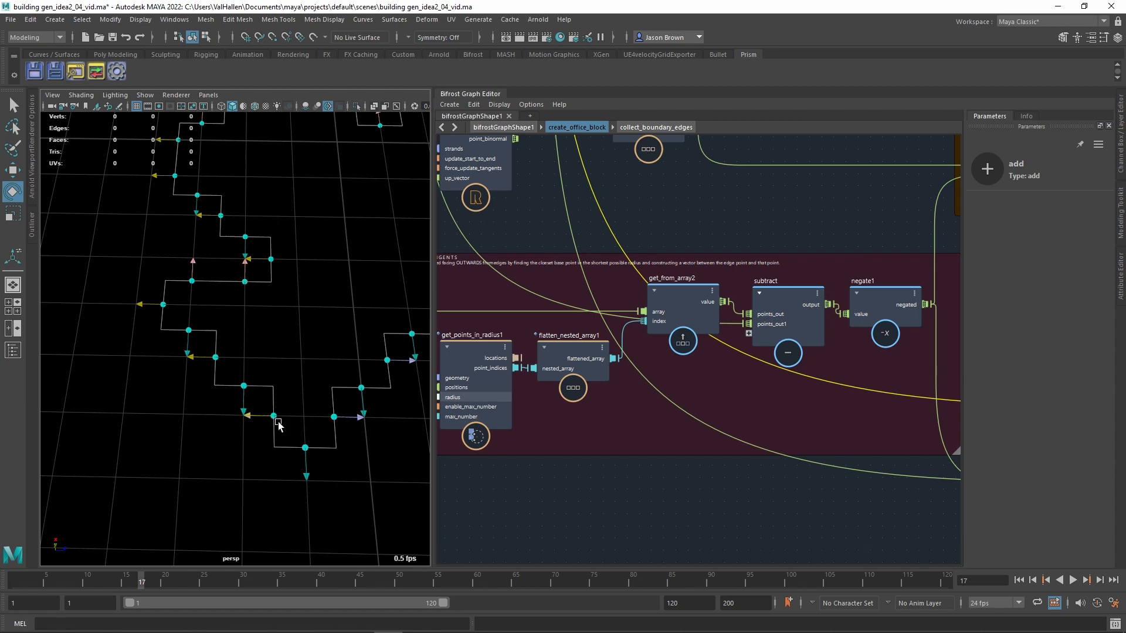
Step: Select the normal_and_tangent_to_orientation node in the Tangent to Orientation group to show its parameters
{"action": "middle_click_drag", "start_coordinate": [762, 391], "coordinate": [502, 445], "text": "alt"}
{"action": "middle_click_drag", "start_coordinate": [784, 349], "coordinate": [686, 422], "text": "alt"}
{"action": "left_click", "coordinate": [663, 283]}
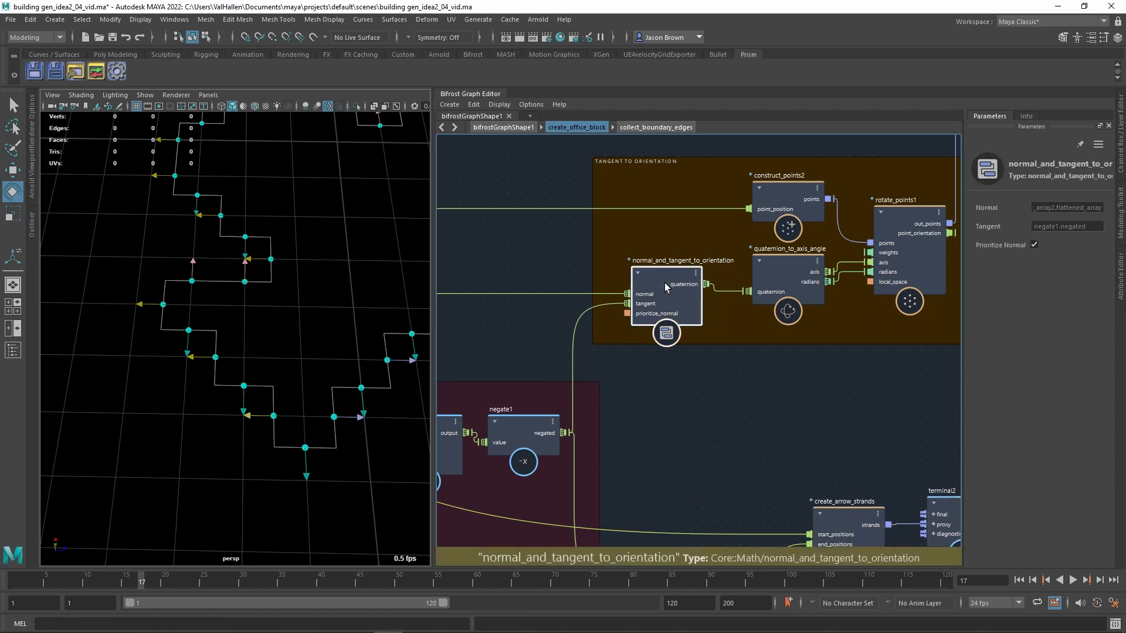
Step: Trace the normal input of normal_and_tangent_to_orientation back through update_strands_basis to strand_edges and the remove_interior chain
{"action": "left_click_drag", "start_coordinate": [664, 280], "coordinate": [663, 270]}
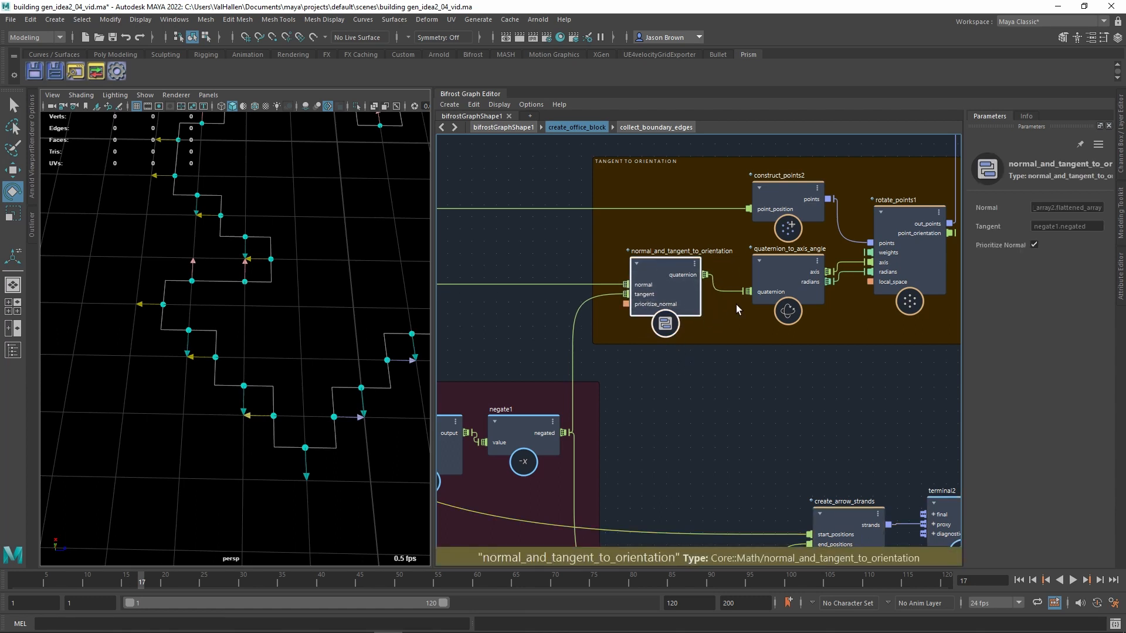
{"action": "middle_click_drag", "start_coordinate": [737, 304], "coordinate": [849, 373]}
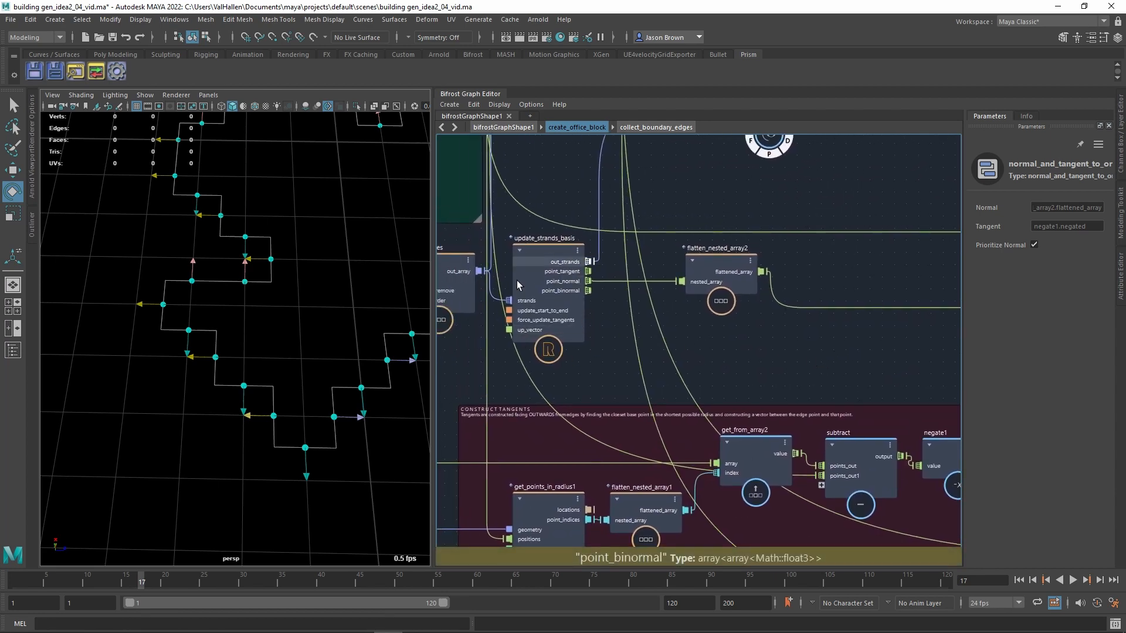
{"action": "middle_click_drag", "start_coordinate": [542, 367], "coordinate": [648, 360]}
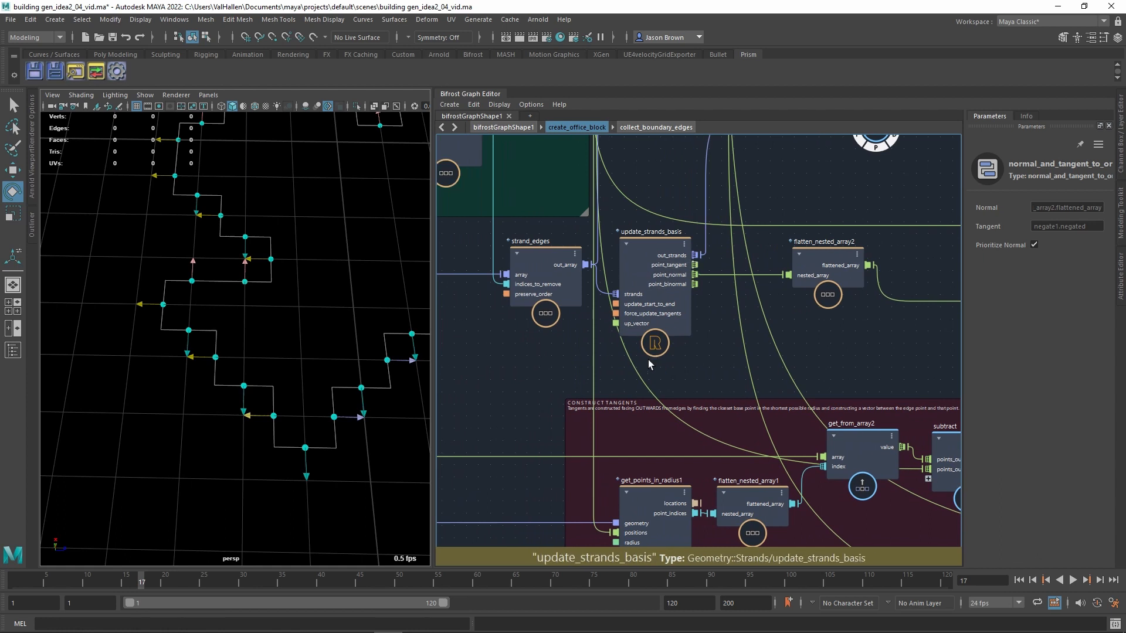
{"action": "middle_click_drag", "start_coordinate": [749, 330], "coordinate": [786, 331]}
{"action": "left_click", "coordinate": [624, 272]}
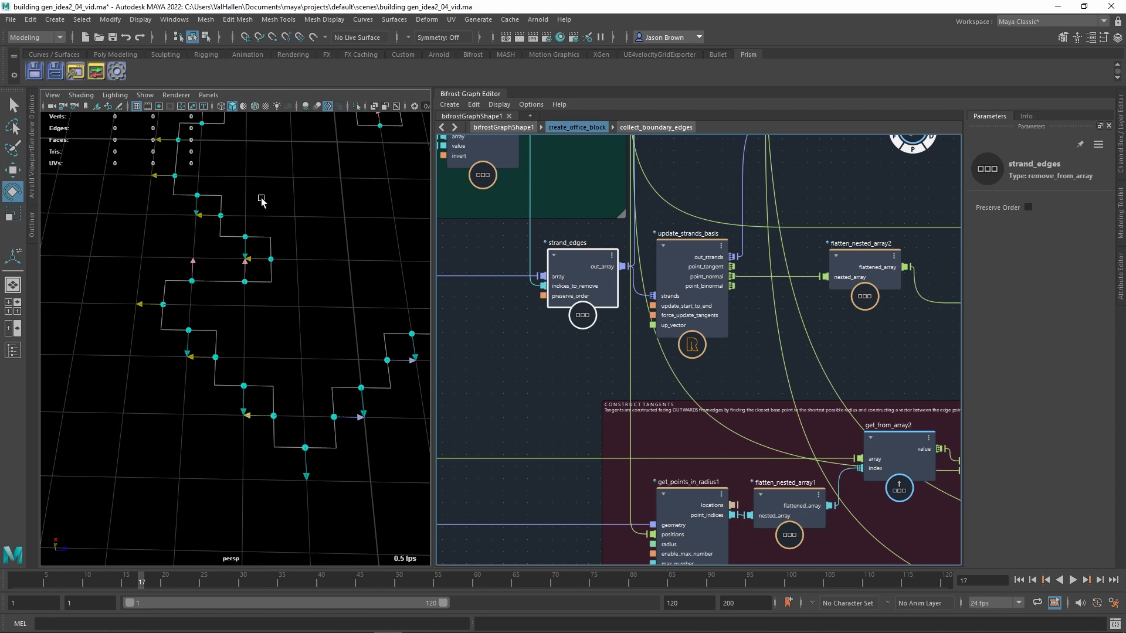
{"action": "middle_click_drag", "start_coordinate": [698, 296], "coordinate": [731, 393]}
{"action": "middle_click_drag", "start_coordinate": [568, 255], "coordinate": [605, 264]}
{"action": "middle_click_drag", "start_coordinate": [534, 286], "coordinate": [591, 282]}
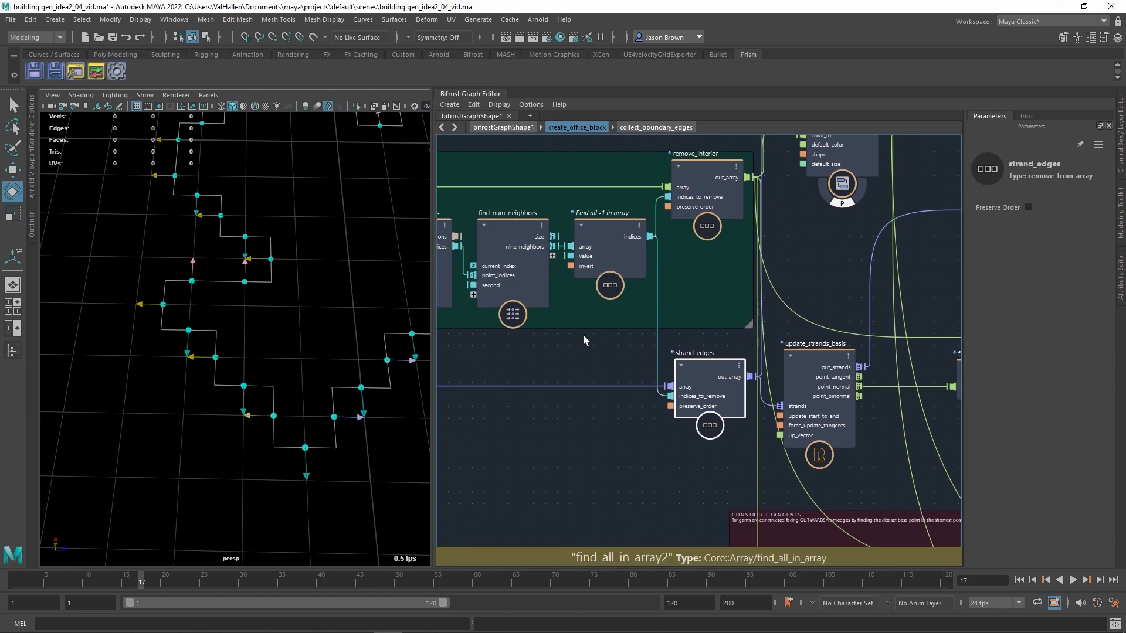
Step: Check update_strands_basis's parameters and follow its point_normal output through flatten_nested_array2 to the Tangent to Orientation group
{"action": "middle_click_drag", "start_coordinate": [643, 476], "coordinate": [457, 460]}
{"action": "middle_click_drag", "start_coordinate": [535, 475], "coordinate": [460, 460]}
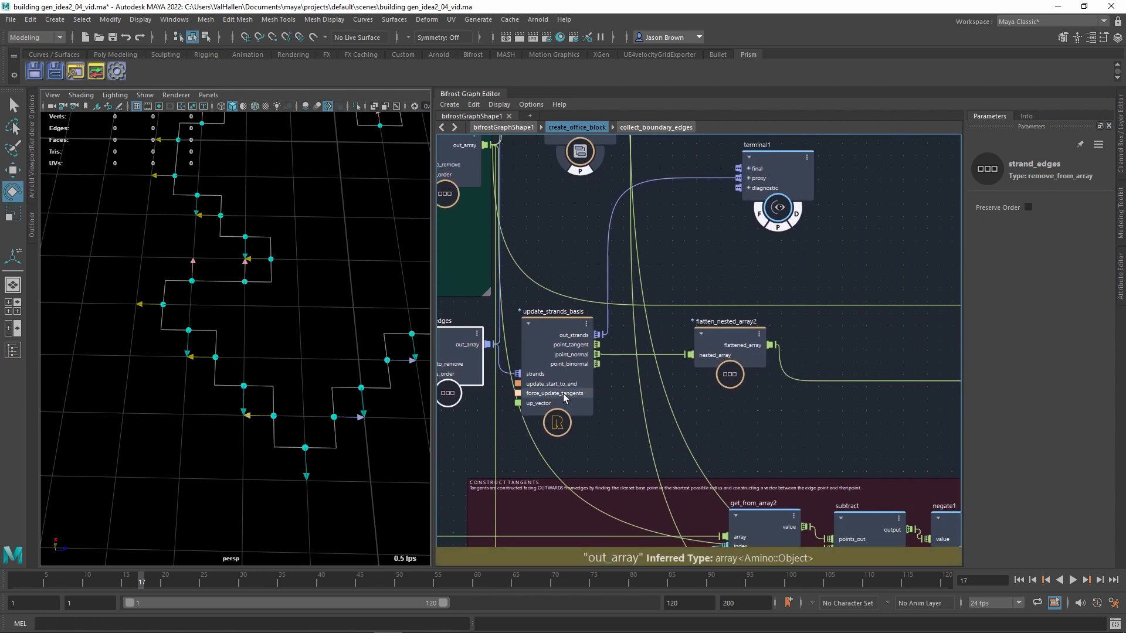
{"action": "left_click", "coordinate": [572, 331]}
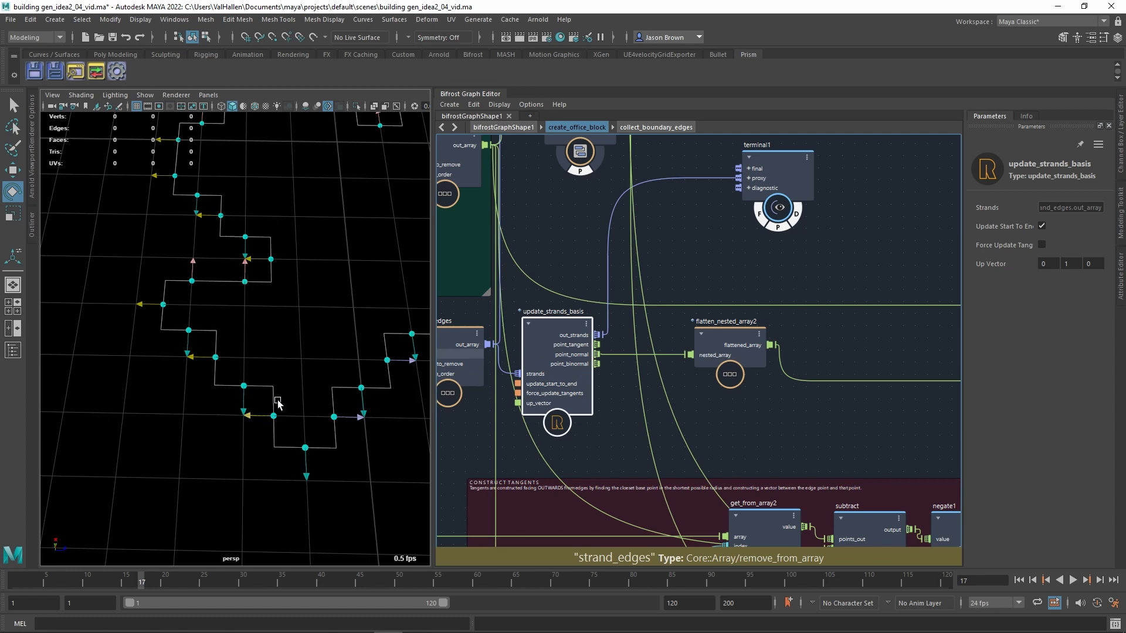
{"action": "middle_click_drag", "start_coordinate": [711, 402], "coordinate": [704, 402], "text": "alt"}
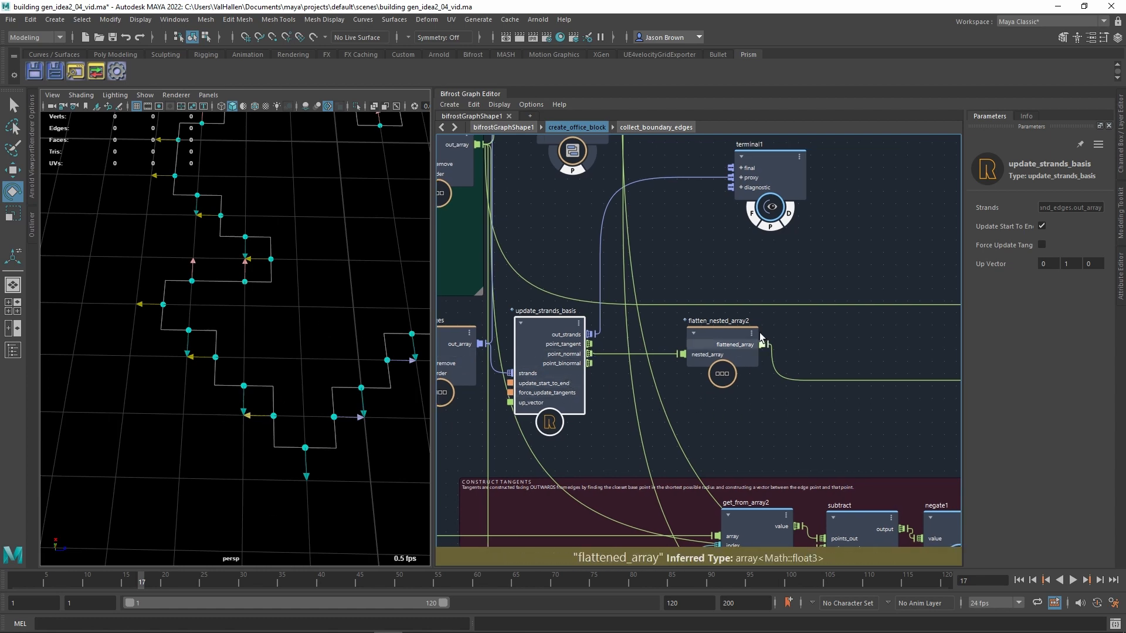
{"action": "left_click_drag", "start_coordinate": [786, 315], "coordinate": [718, 374]}
{"action": "middle_click_drag", "start_coordinate": [811, 457], "coordinate": [394, 434], "text": "alt"}
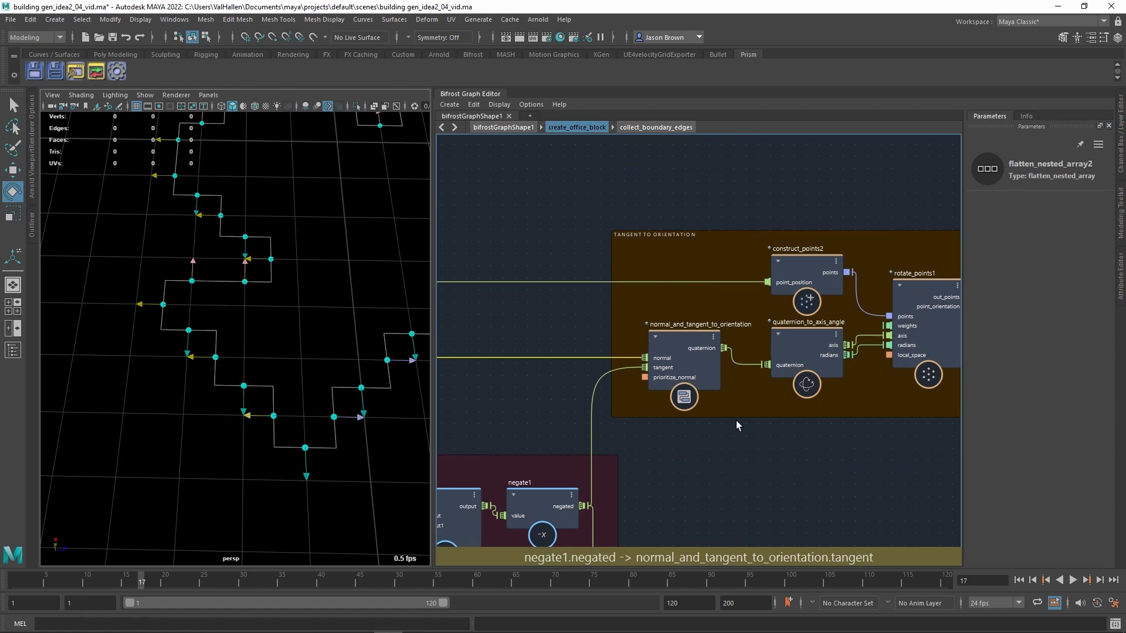
Step: Examine how normal_and_tangent_to_orientation feeds quaternion_to_axis_angle and rotate_points1 in the Tangent to Orientation group
{"action": "left_click", "coordinate": [688, 350]}
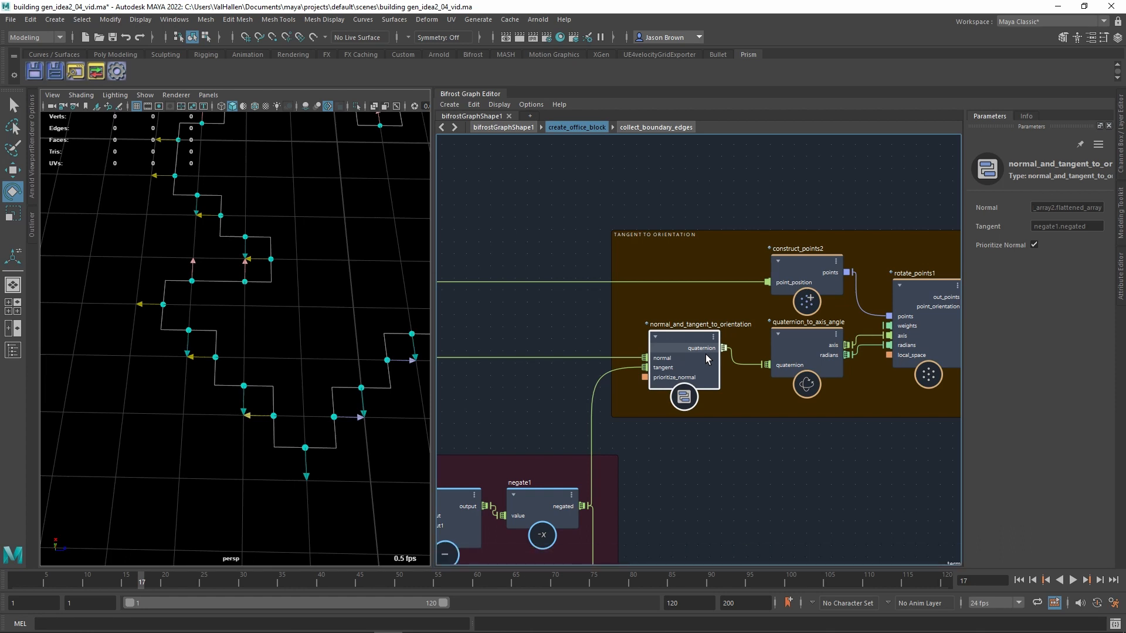
{"action": "middle_click_drag", "start_coordinate": [704, 253], "coordinate": [636, 259]}
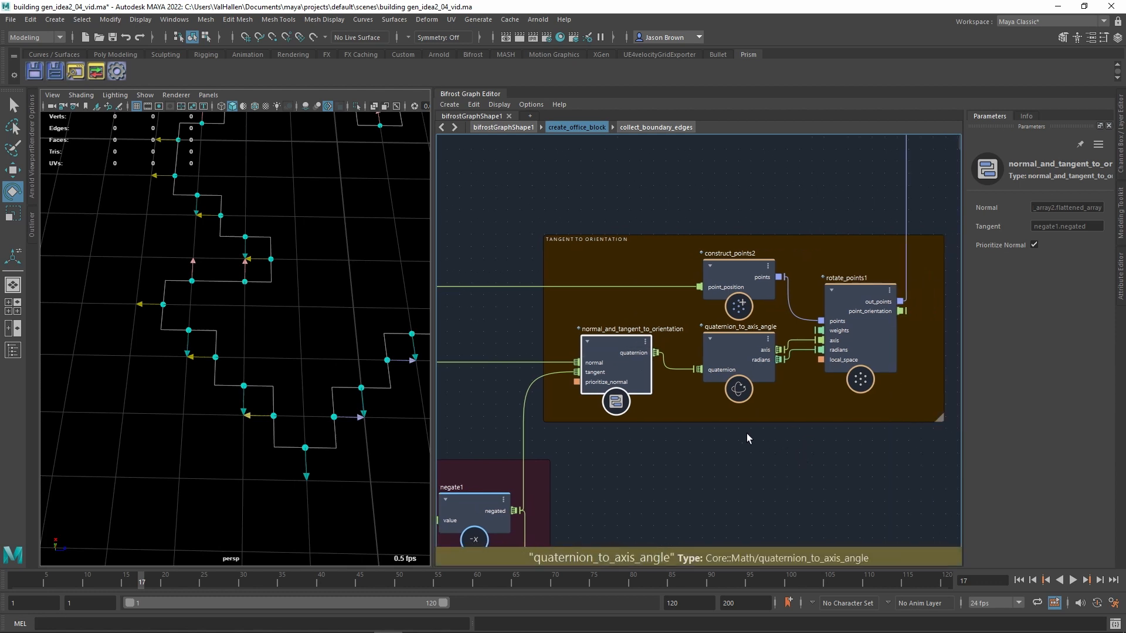
{"action": "left_click", "coordinate": [743, 359]}
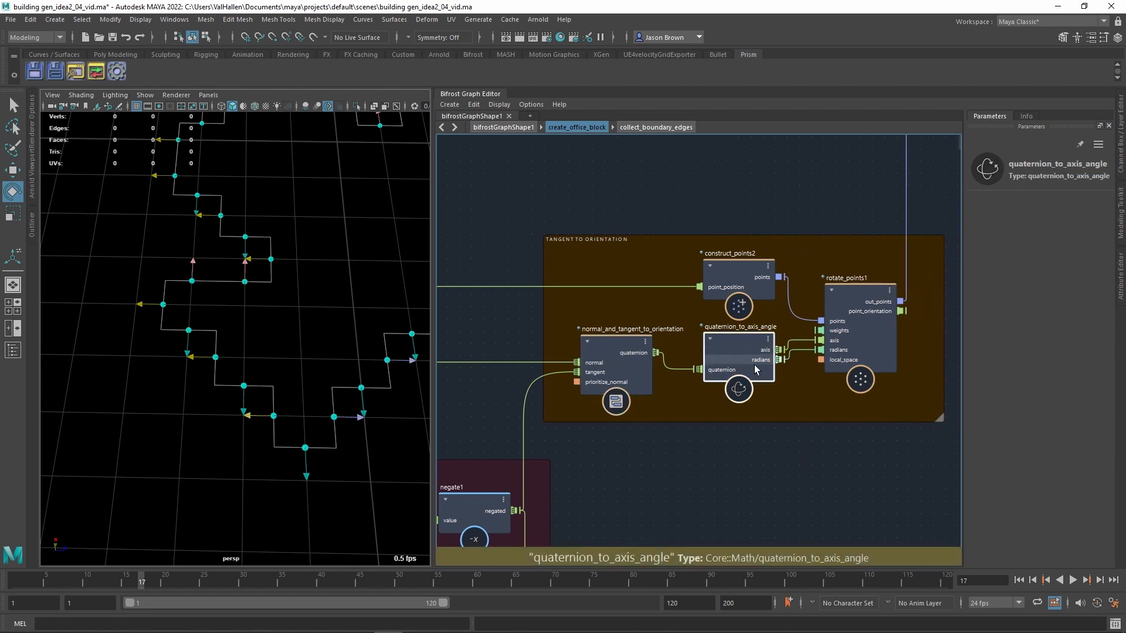
{"action": "middle_click_drag", "start_coordinate": [852, 450], "coordinate": [820, 452]}
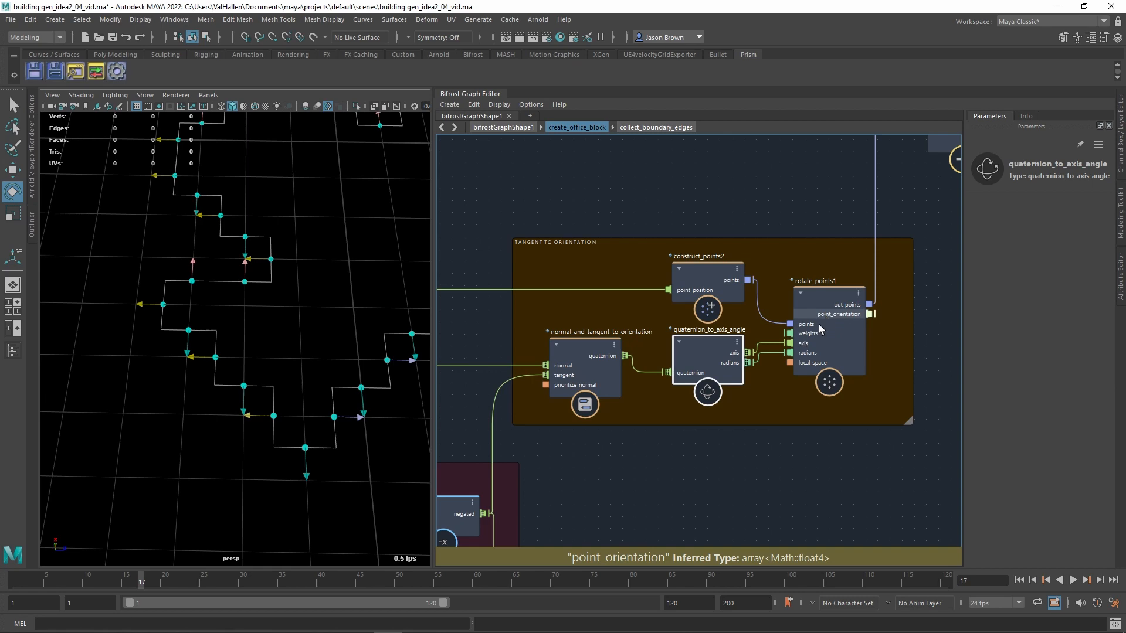
{"action": "middle_click_drag", "start_coordinate": [912, 297], "coordinate": [868, 343]}
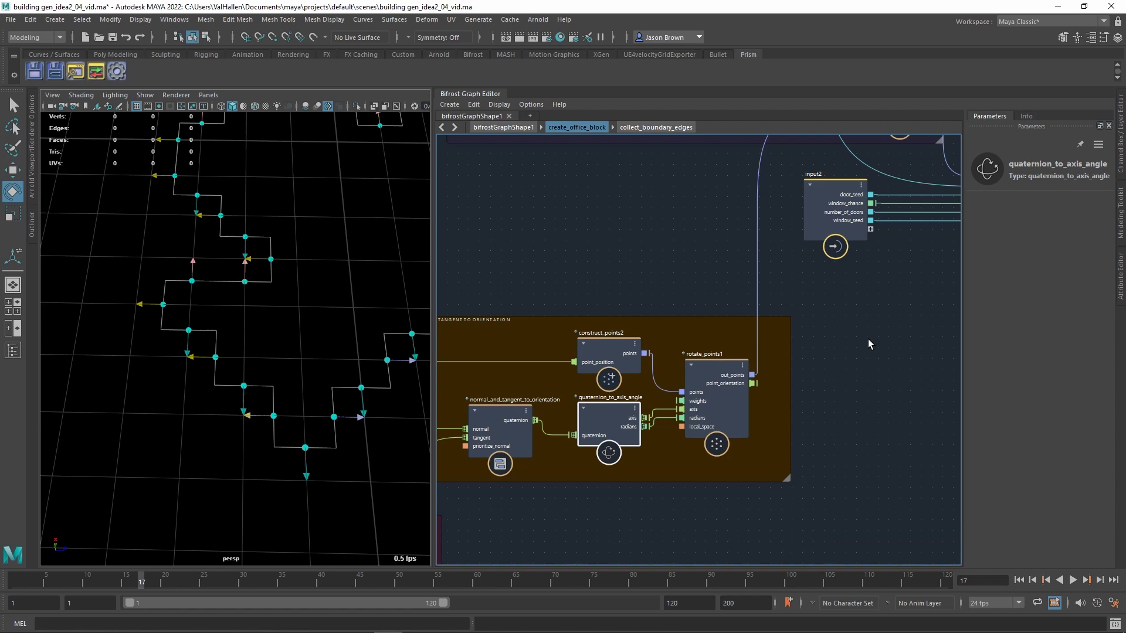
Step: Go up to the top-level bifrostGraphShape1 graph and turn on the proxy display of the floors_display terminal
{"action": "middle_click_drag", "start_coordinate": [866, 337], "coordinate": [625, 487]}
{"action": "scroll", "coordinate": [691, 476], "scroll_direction": "down", "scroll_amount": 4}
{"action": "middle_click_drag", "start_coordinate": [861, 398], "coordinate": [756, 514]}
{"action": "key", "text": "u"}
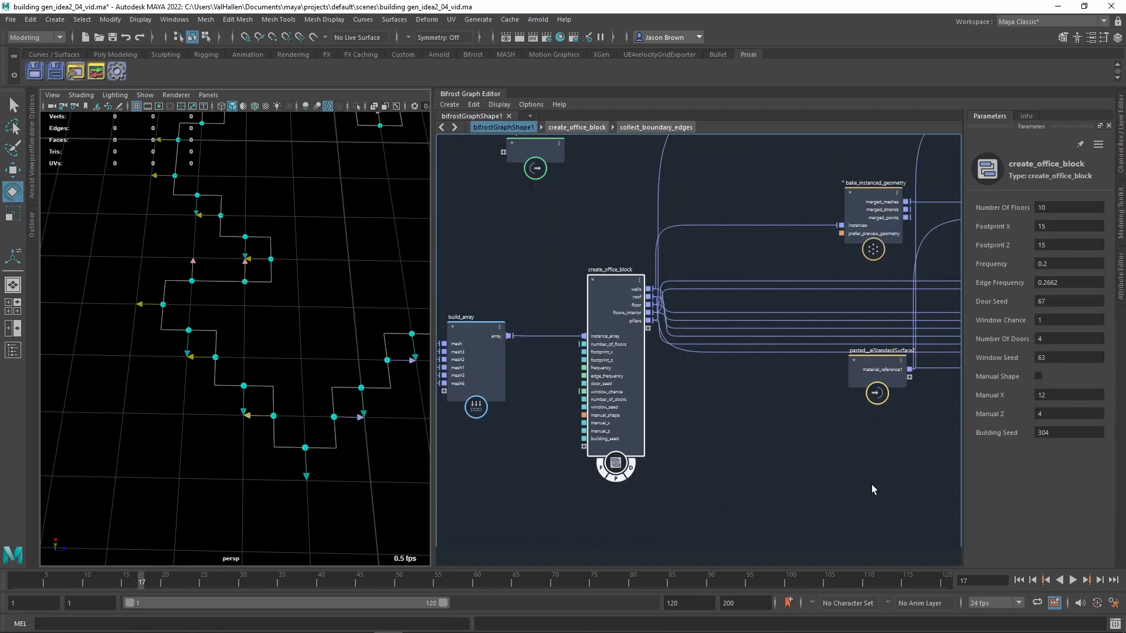
{"action": "middle_click_drag", "start_coordinate": [871, 486], "coordinate": [655, 496]}
{"action": "left_click", "coordinate": [811, 387]}
{"action": "left_click", "coordinate": [733, 530]}
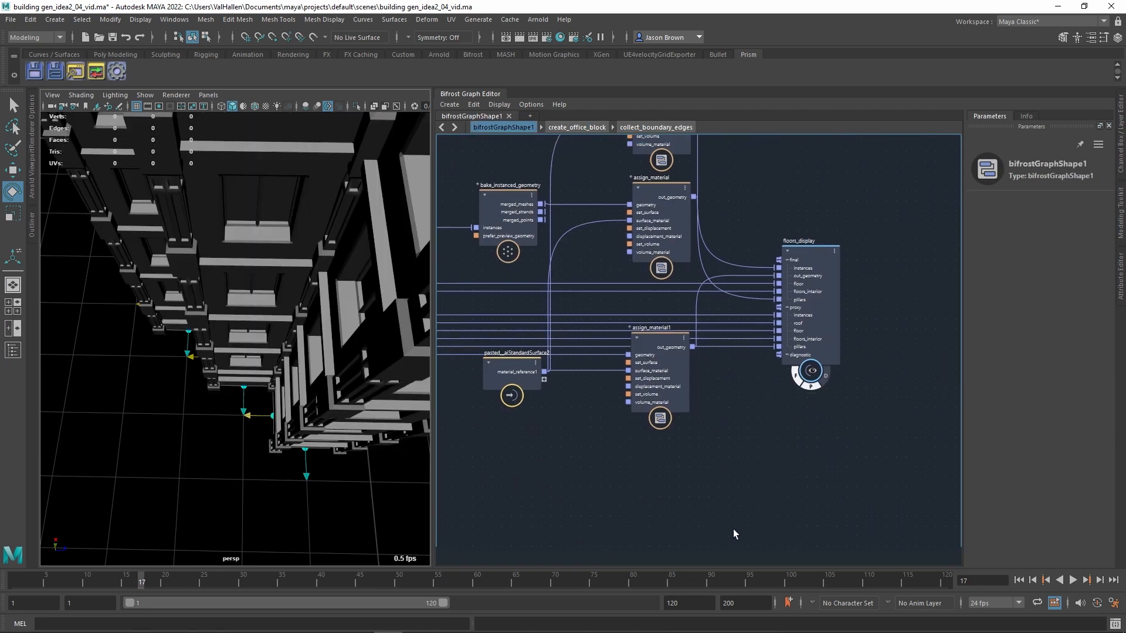
Step: Bring the building's base into view, enter the create_office_block compound and set its Number Of Floors to 1
{"action": "left_click_drag", "start_coordinate": [192, 370], "coordinate": [193, 347], "text": "alt"}
{"action": "middle_click_drag", "start_coordinate": [507, 469], "coordinate": [860, 468]}
{"action": "double_click", "coordinate": [601, 294]}
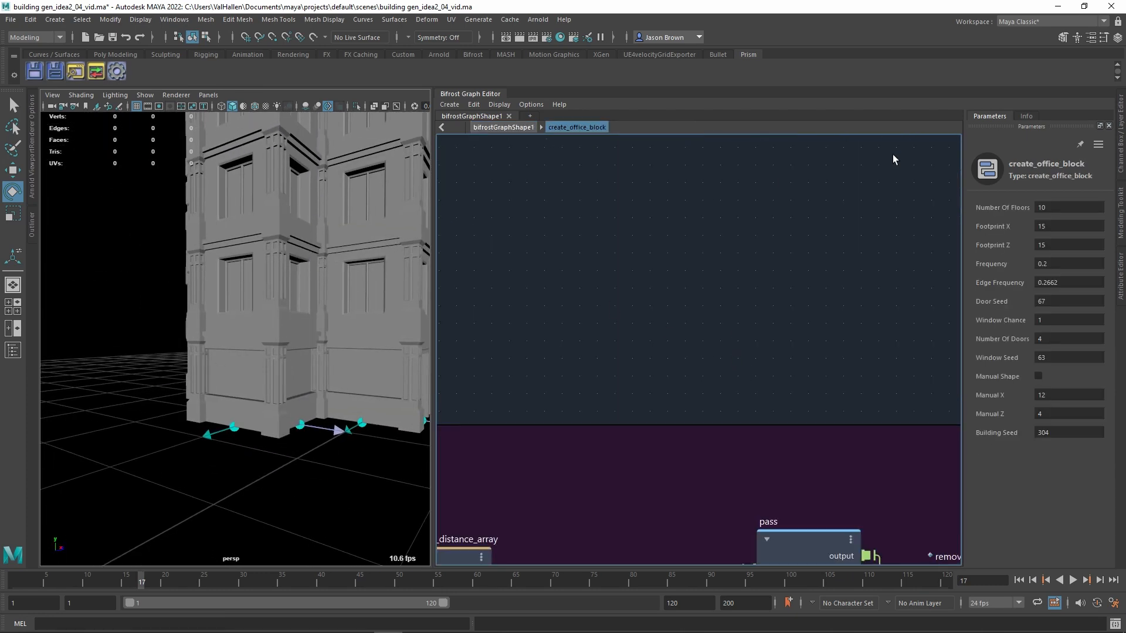
{"action": "left_click", "coordinate": [1067, 212]}
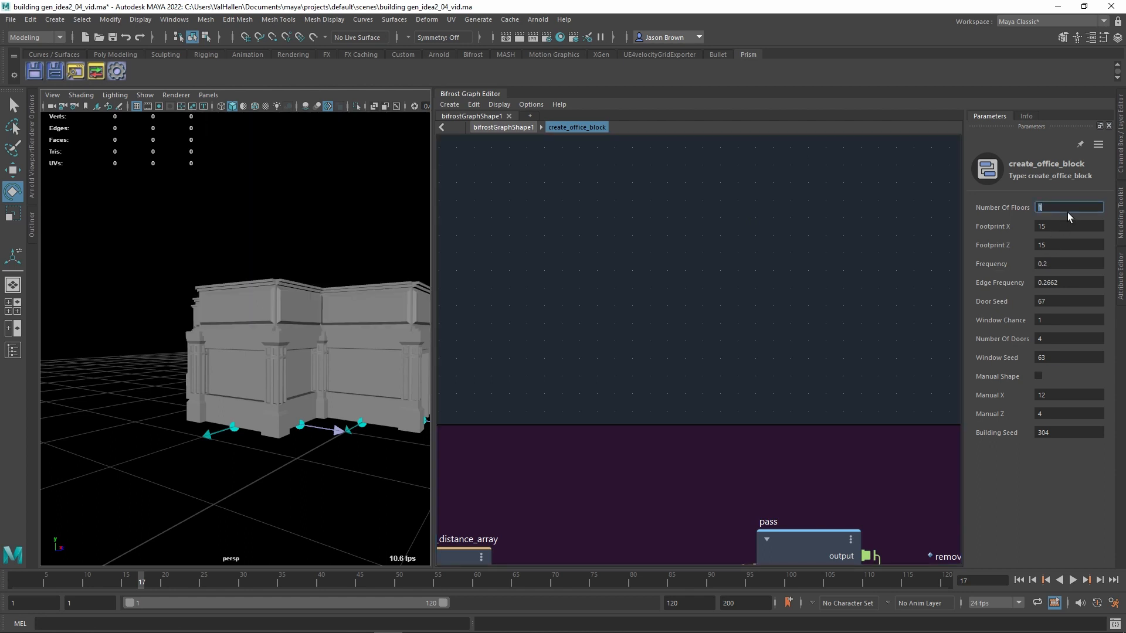
{"action": "key", "text": "Return"}
Step: Raise Number Of Floors to 2 and inspect the tangent arrows along the building's base
{"action": "left_click_drag", "start_coordinate": [197, 301], "coordinate": [286, 350], "text": "alt"}
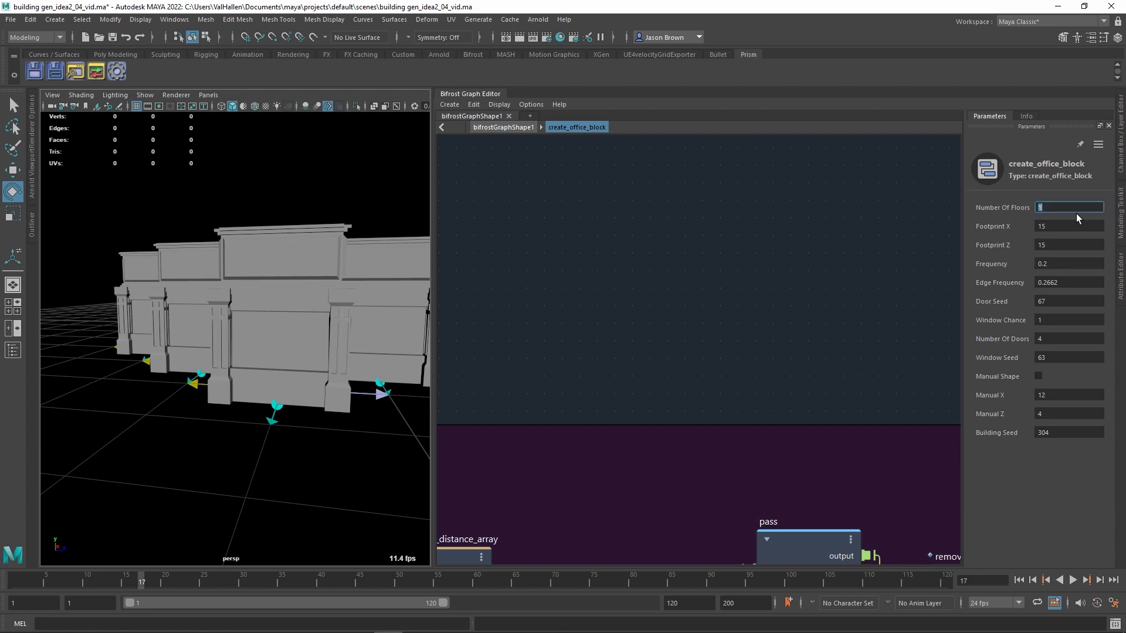
{"action": "key", "text": "Up"}
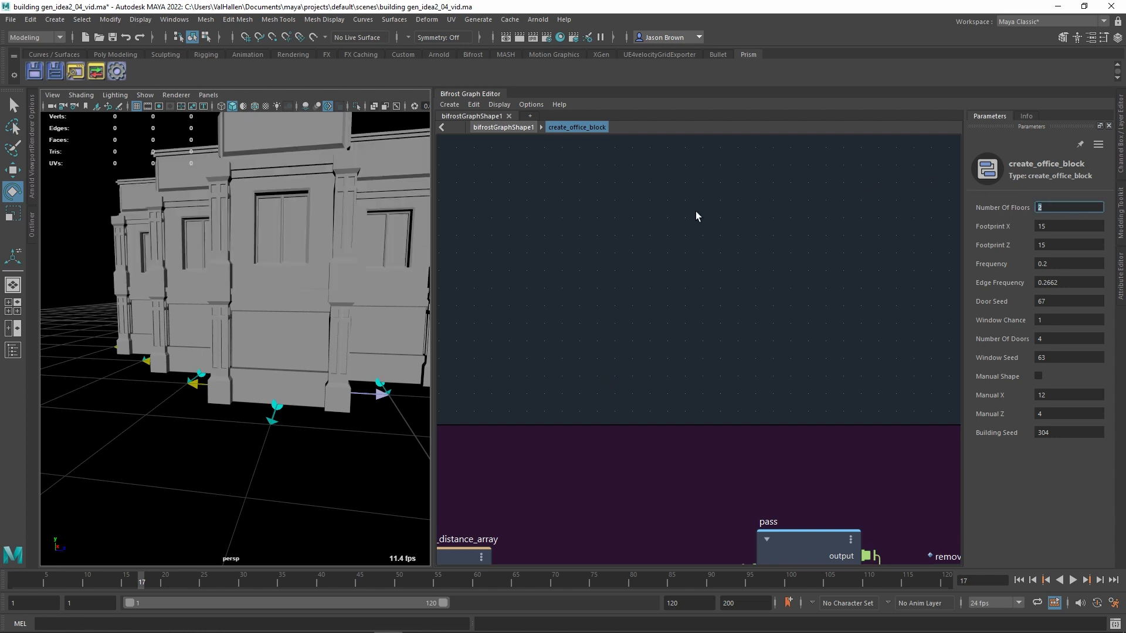
{"action": "left_click_drag", "start_coordinate": [392, 309], "coordinate": [350, 362], "text": "alt"}
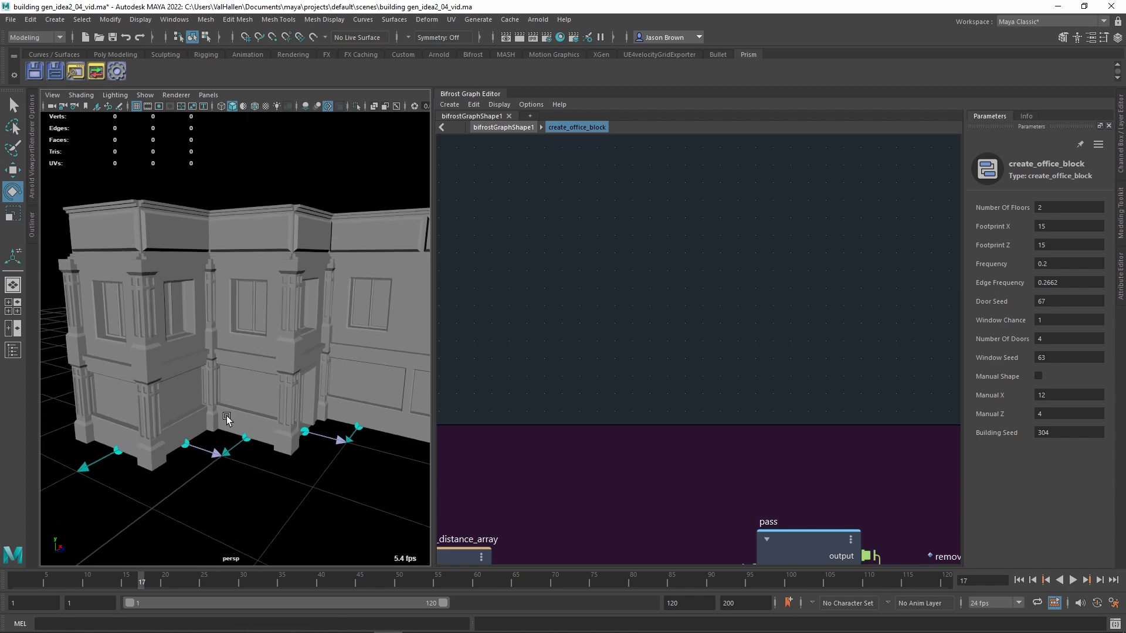
{"action": "middle_click_drag", "start_coordinate": [228, 428], "coordinate": [234, 415], "text": "alt"}
Step: Delete the connection from negate1's negated output to the tangent input of normal_and_tangent_to_orientation
{"action": "middle_click_drag", "start_coordinate": [666, 367], "coordinate": [697, 194], "text": "alt"}
{"action": "right_click_drag", "start_coordinate": [698, 194], "coordinate": [510, 293], "text": "alt"}
{"action": "middle_click_drag", "start_coordinate": [662, 312], "coordinate": [553, 474], "text": "alt"}
{"action": "scroll", "coordinate": [553, 475], "scroll_direction": "up", "scroll_amount": 2}
{"action": "middle_click_drag", "start_coordinate": [828, 459], "coordinate": [870, 465], "text": "alt"}
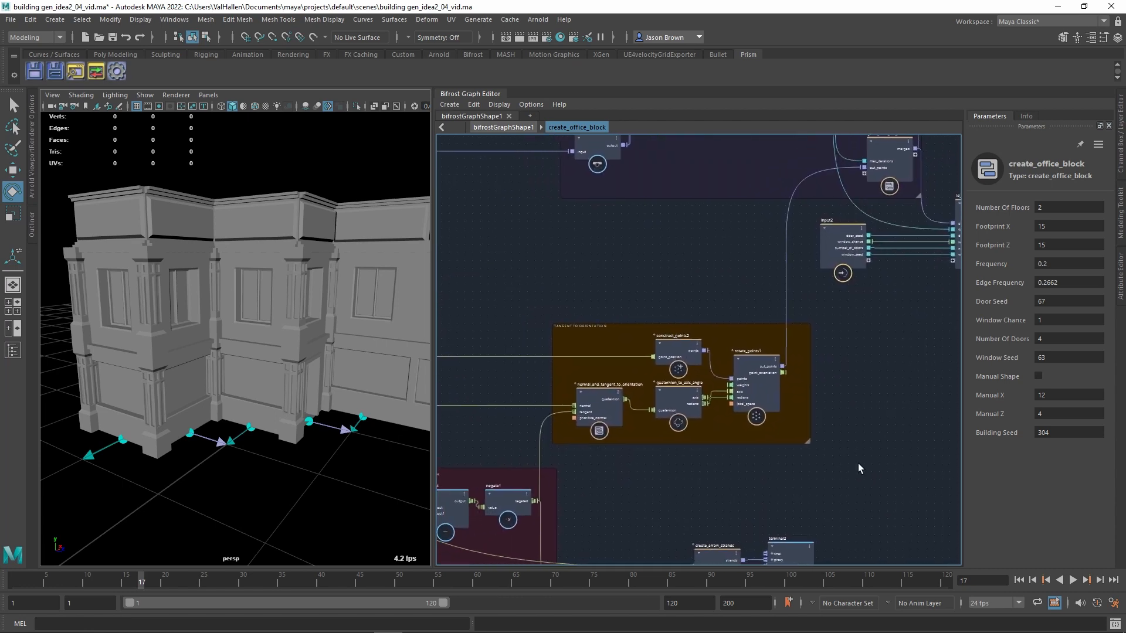
{"action": "scroll", "coordinate": [756, 467], "scroll_direction": "up", "scroll_amount": 1}
{"action": "scroll", "coordinate": [740, 469], "scroll_direction": "up", "scroll_amount": 1}
{"action": "middle_click_drag", "start_coordinate": [586, 511], "coordinate": [776, 428], "text": "alt"}
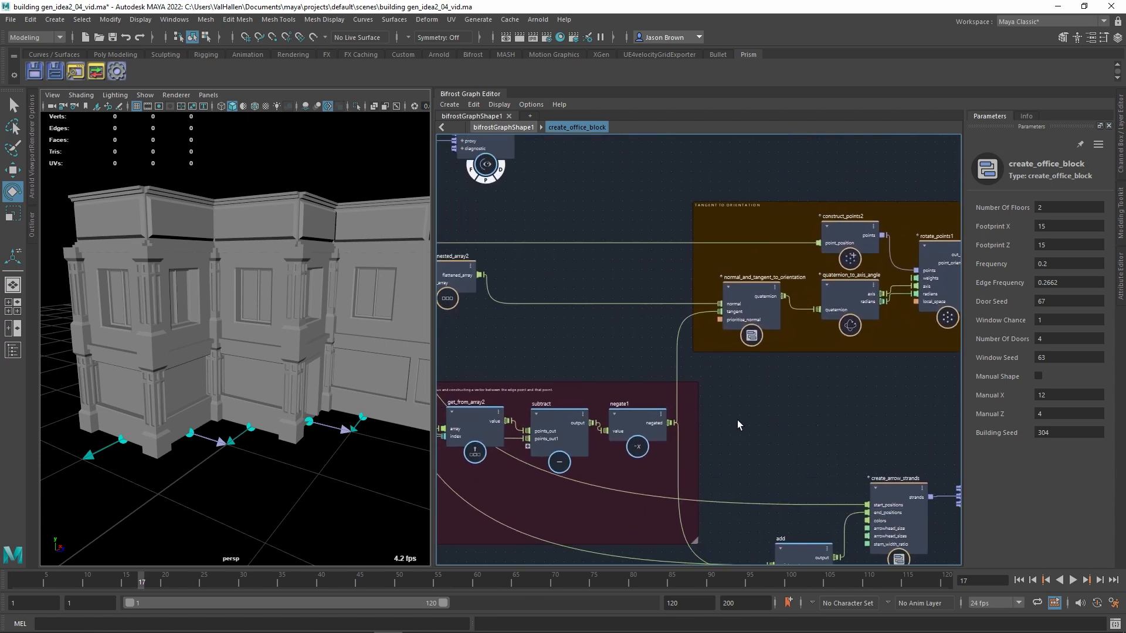
{"action": "left_click", "coordinate": [680, 416]}
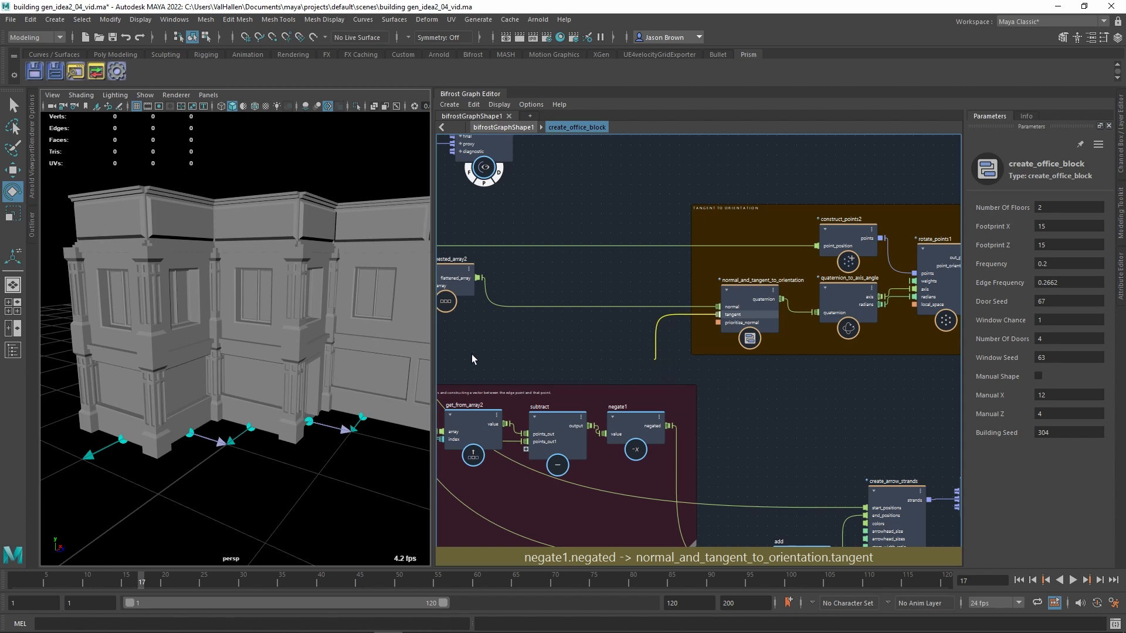
{"action": "key", "text": "Delete"}
Step: Undo the deletion of the tangent connection and inspect the wall orientations against the arrows around the building
{"action": "left_click_drag", "start_coordinate": [287, 382], "coordinate": [268, 291], "text": "alt"}
{"action": "left_click_drag", "start_coordinate": [328, 356], "coordinate": [341, 305], "text": "alt"}
{"action": "key", "text": "ctrl+z"}
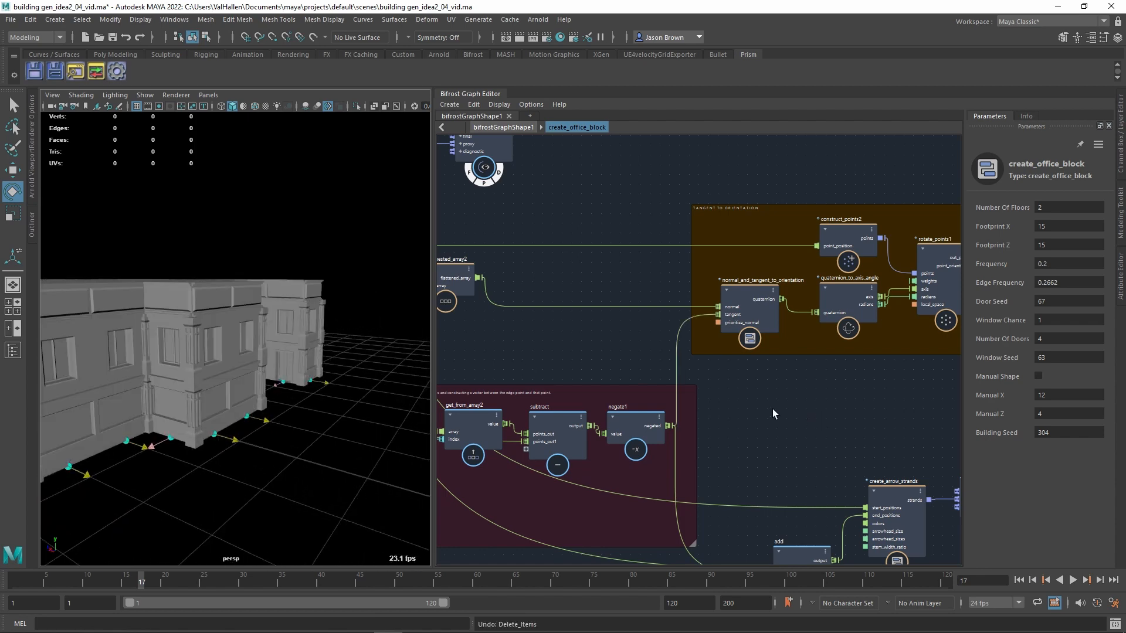
{"action": "mouse_move", "coordinate": [292, 384]}
{"action": "left_mouse_down", "text": "alt"}
{"action": "mouse_move", "coordinate": [252, 387]}
{"action": "mouse_move", "coordinate": [279, 387]}
{"action": "left_mouse_up", "text": "alt"}
{"action": "right_click_drag", "start_coordinate": [280, 387], "coordinate": [335, 399], "text": "alt"}
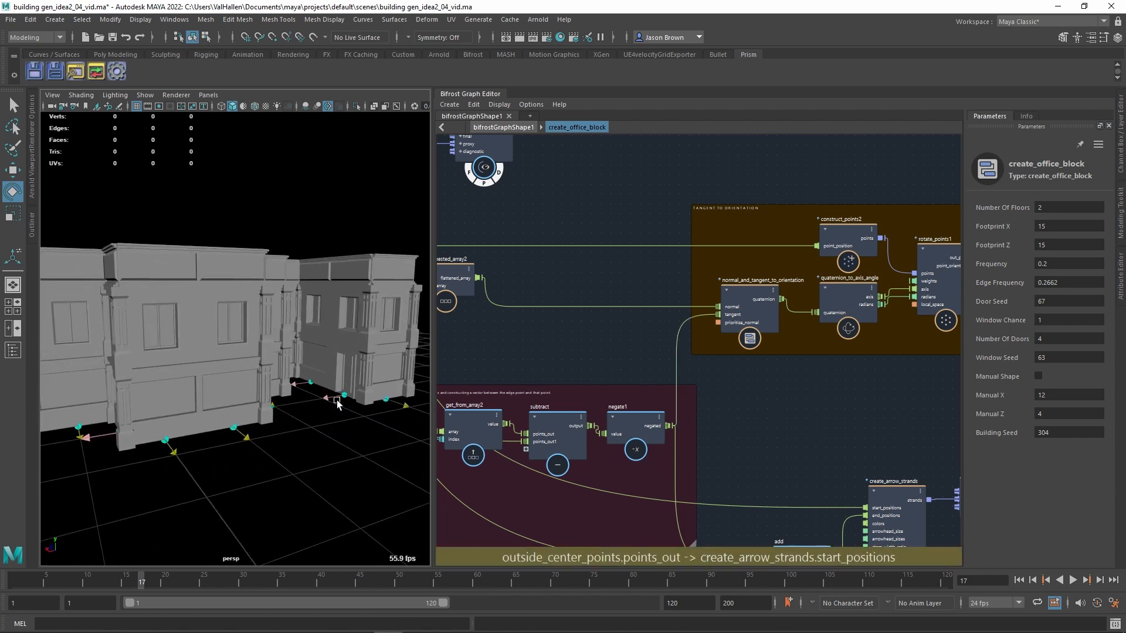
{"action": "left_click_drag", "start_coordinate": [309, 429], "coordinate": [306, 439], "text": "alt"}
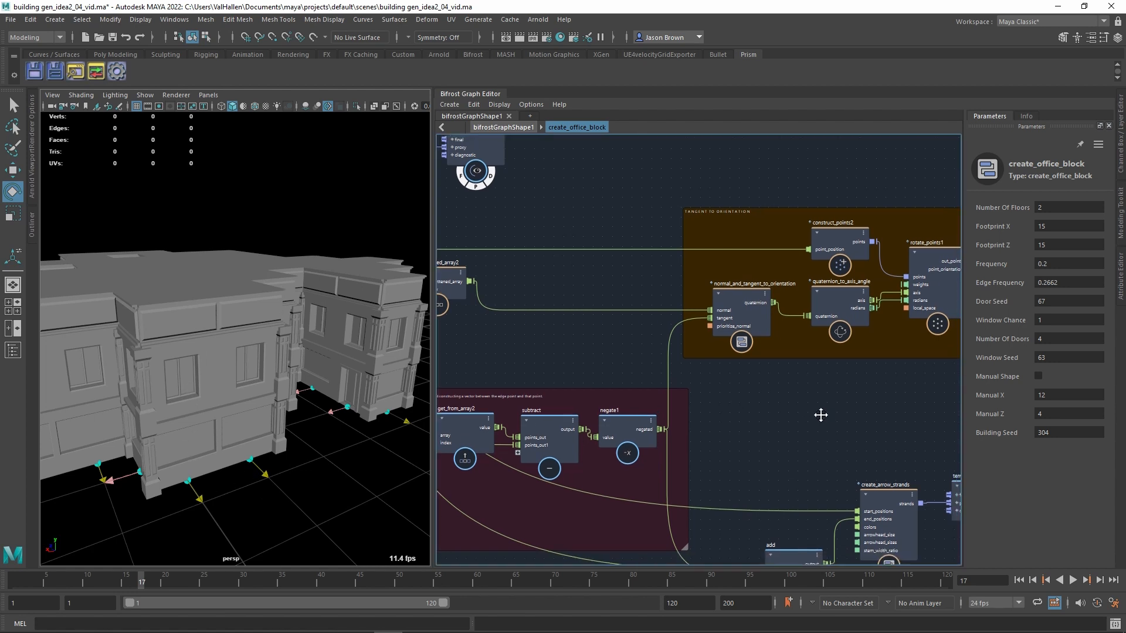
Step: Look through the create_office_block graph from the Tangent to Orientation group to the Loop to Create Floors group
{"action": "middle_click_drag", "start_coordinate": [819, 412], "coordinate": [664, 382]}
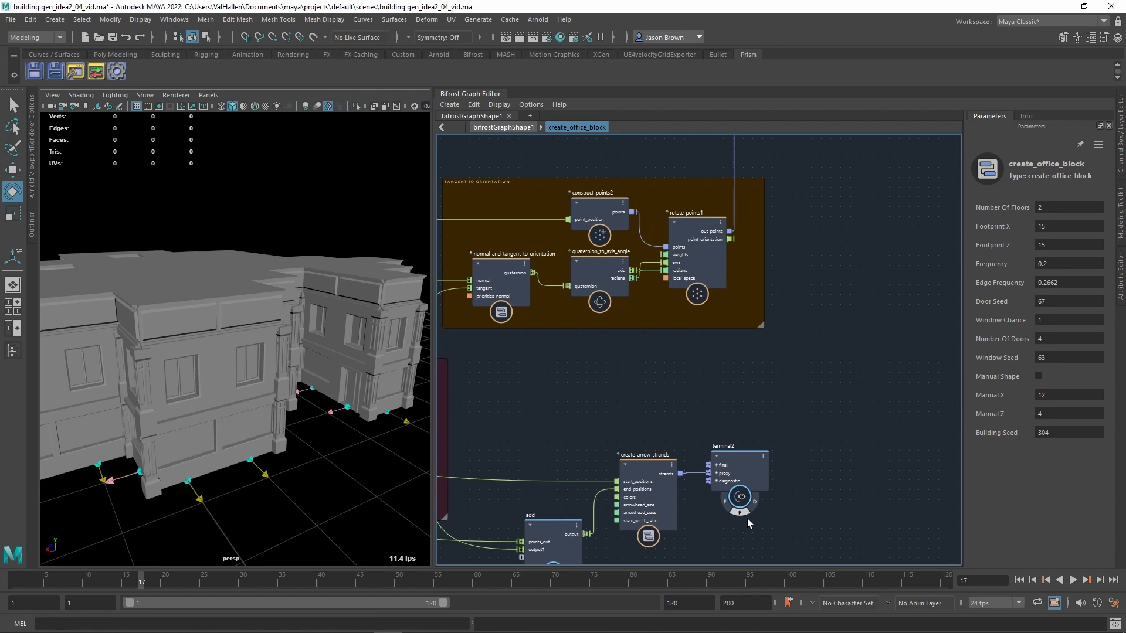
{"action": "middle_click_drag", "start_coordinate": [670, 444], "coordinate": [673, 444]}
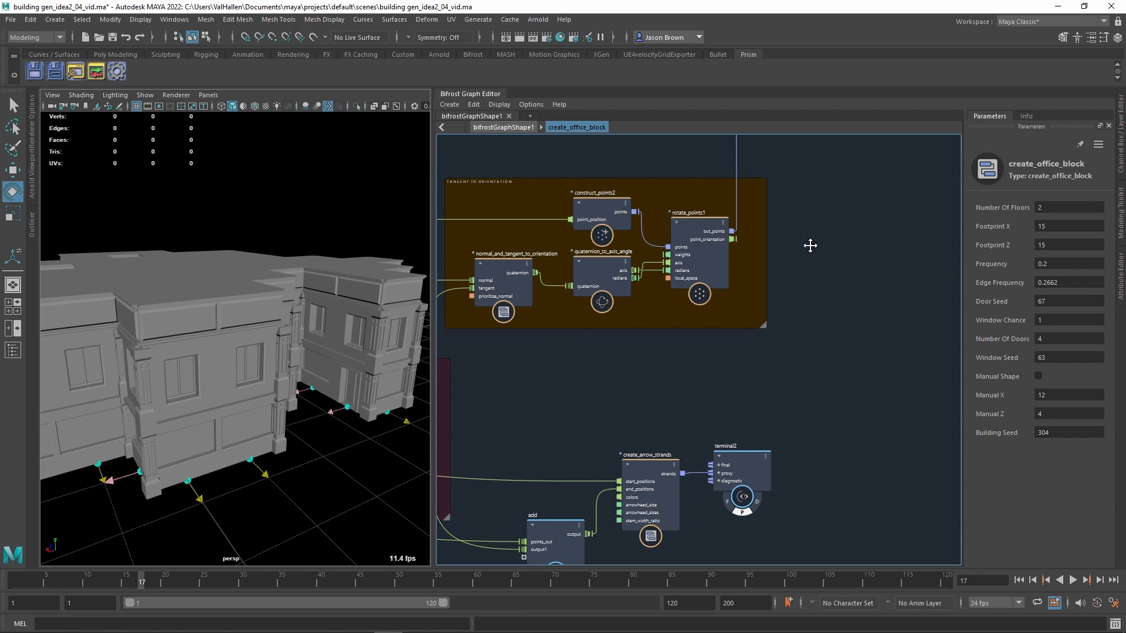
{"action": "middle_click_drag", "start_coordinate": [810, 245], "coordinate": [713, 436]}
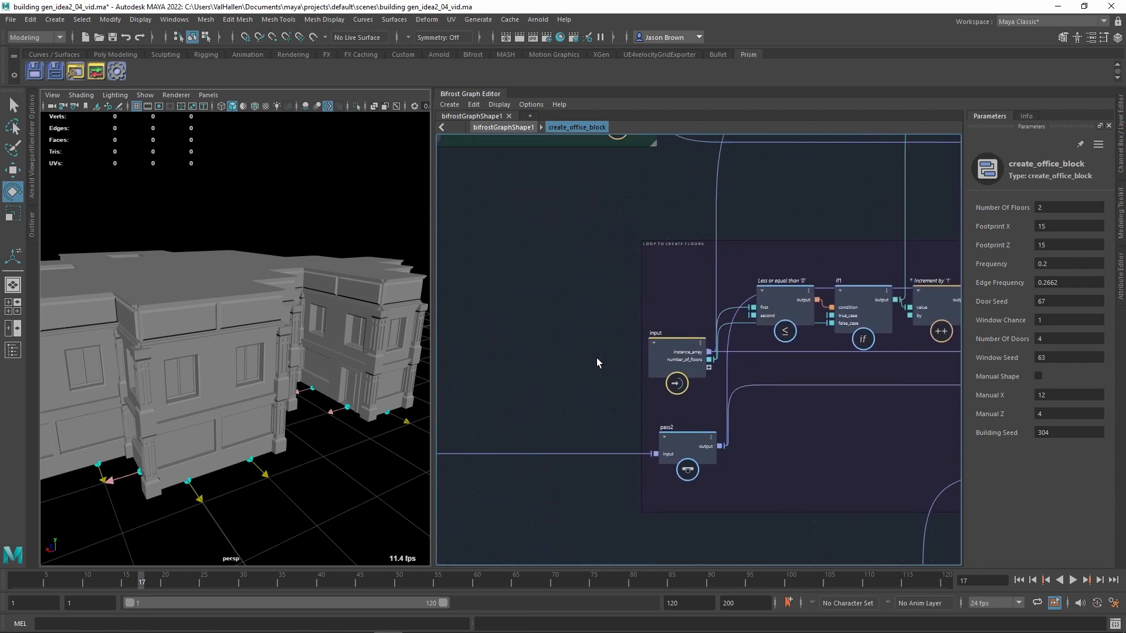
{"action": "scroll", "coordinate": [596, 357], "scroll_direction": "down", "scroll_amount": 2}
{"action": "middle_click_drag", "start_coordinate": [625, 375], "coordinate": [709, 490]}
{"action": "mouse_move", "coordinate": [613, 402]}
{"action": "middle_mouse_down"}
{"action": "mouse_move", "coordinate": [678, 445]}
{"action": "mouse_move", "coordinate": [478, 334]}
{"action": "mouse_move", "coordinate": [604, 400]}
{"action": "middle_mouse_up"}
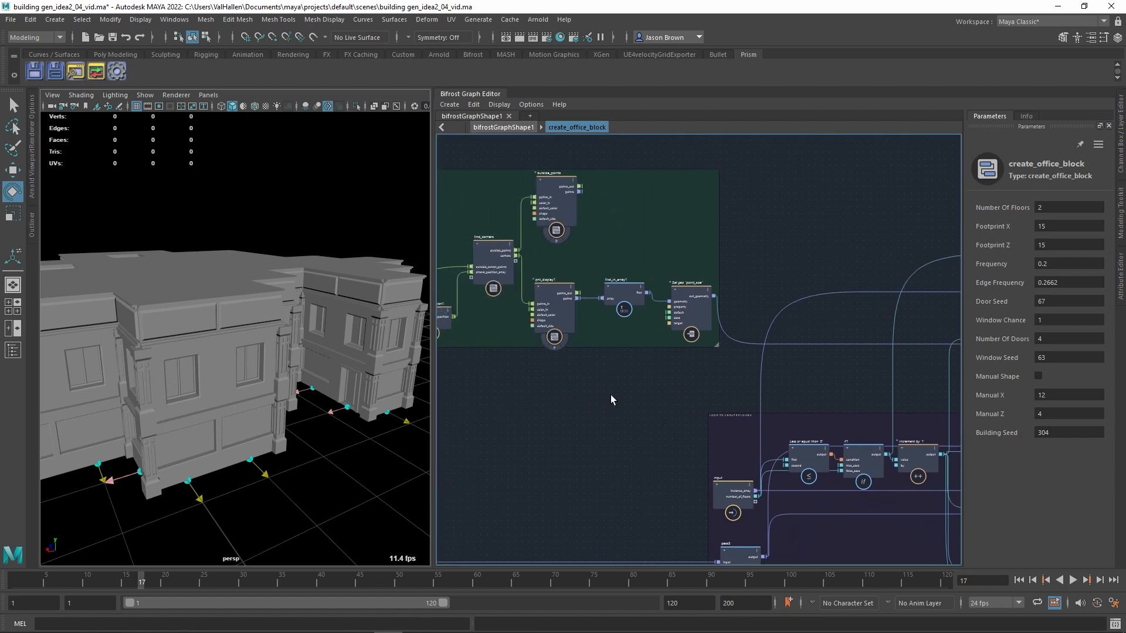
{"action": "middle_click_drag", "start_coordinate": [620, 343], "coordinate": [488, 252]}
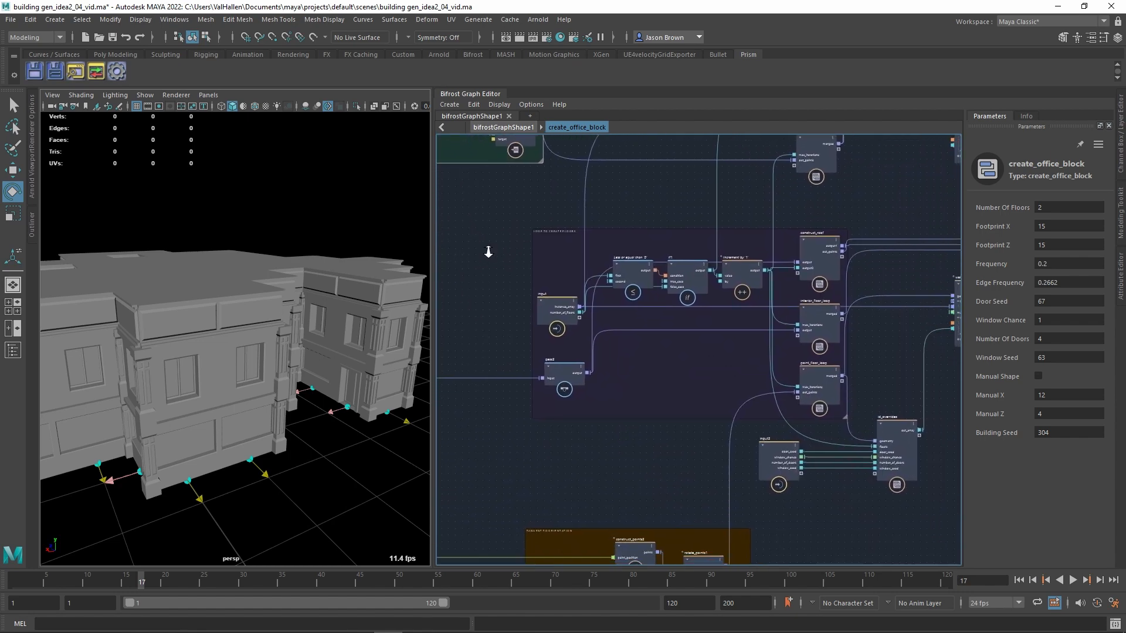
{"action": "right_click_drag", "start_coordinate": [488, 252], "coordinate": [531, 265], "text": "alt"}
{"action": "middle_click_drag", "start_coordinate": [532, 265], "coordinate": [533, 268], "text": "alt"}
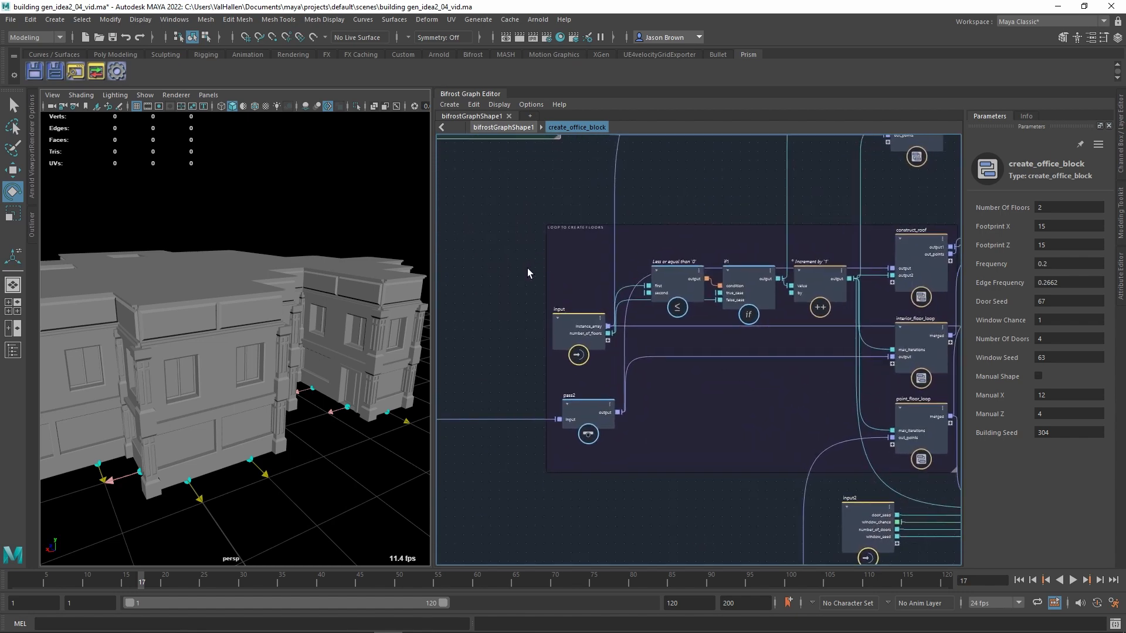
Step: Select the input node that supplies instance_array and number_of_floors in the Loop to Create Floors group
{"action": "scroll", "coordinate": [526, 269], "scroll_direction": "up", "scroll_amount": 2}
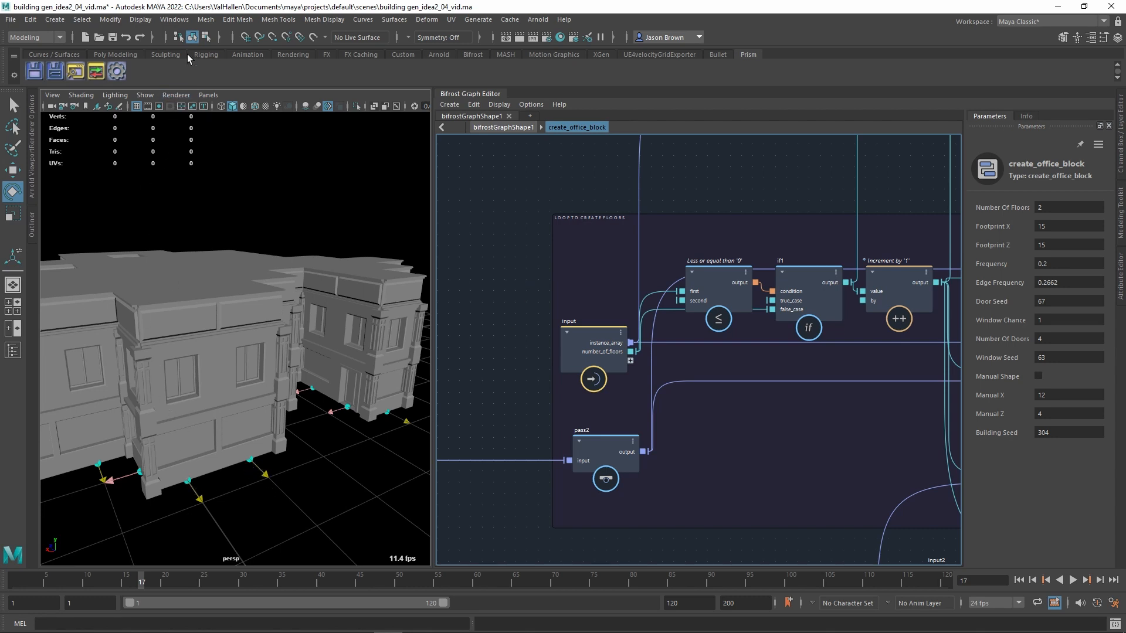
{"action": "middle_click_drag", "start_coordinate": [750, 419], "coordinate": [678, 477], "text": "alt"}
{"action": "scroll", "coordinate": [699, 445], "scroll_direction": "up", "scroll_amount": 1}
{"action": "left_click", "coordinate": [522, 432]}
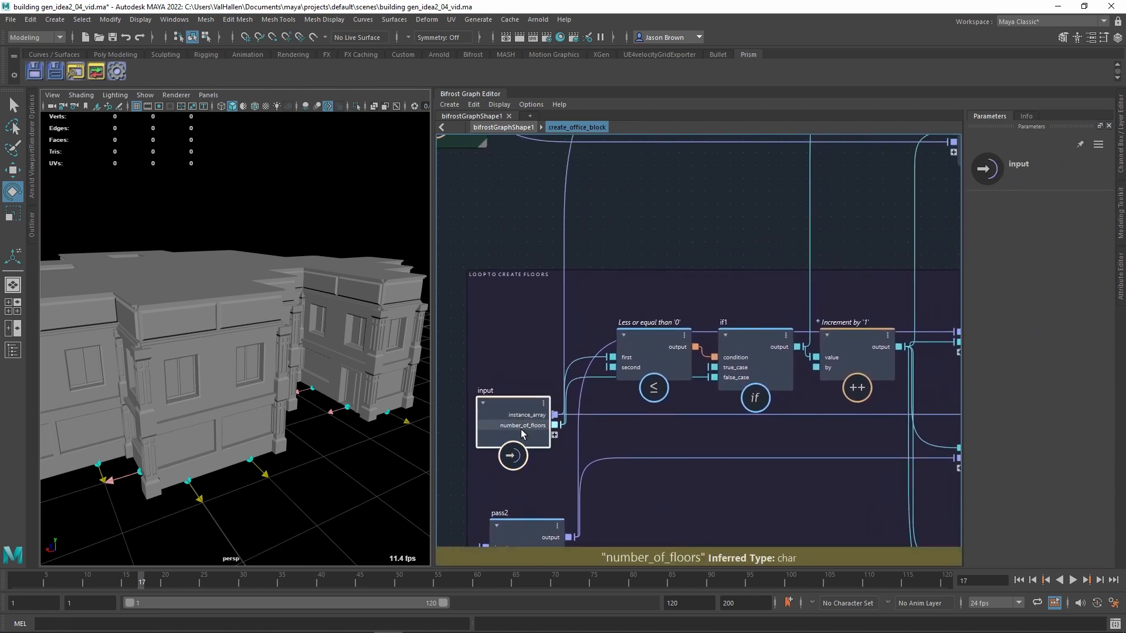
Step: Set Number Of Floors of create_office_block to 0
{"action": "left_click", "coordinate": [921, 311]}
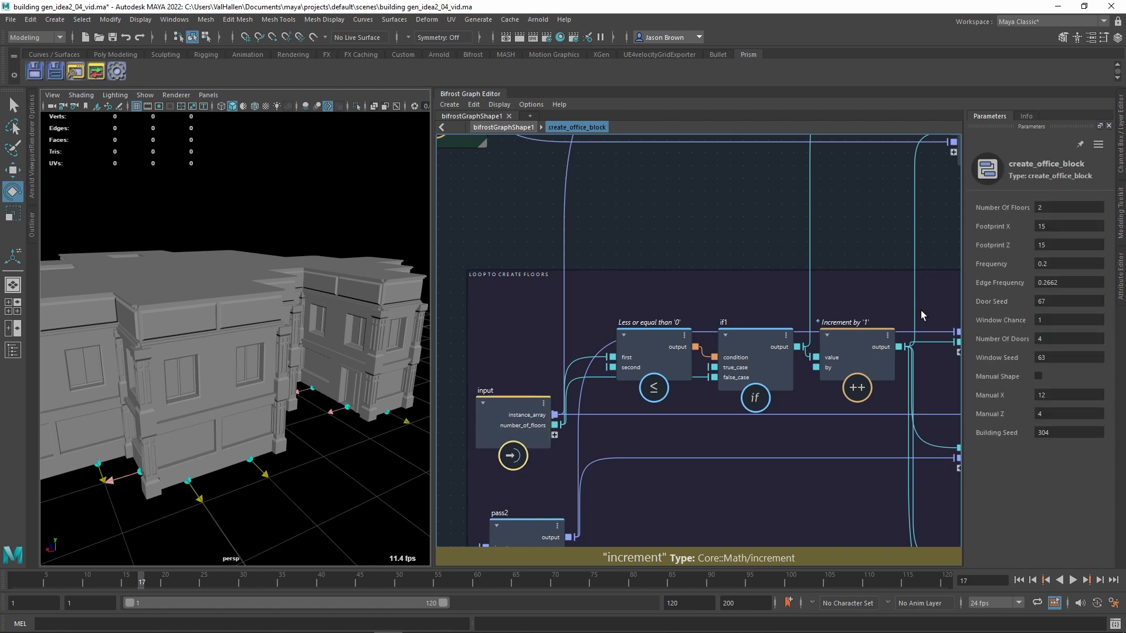
{"action": "left_click", "coordinate": [1064, 209]}
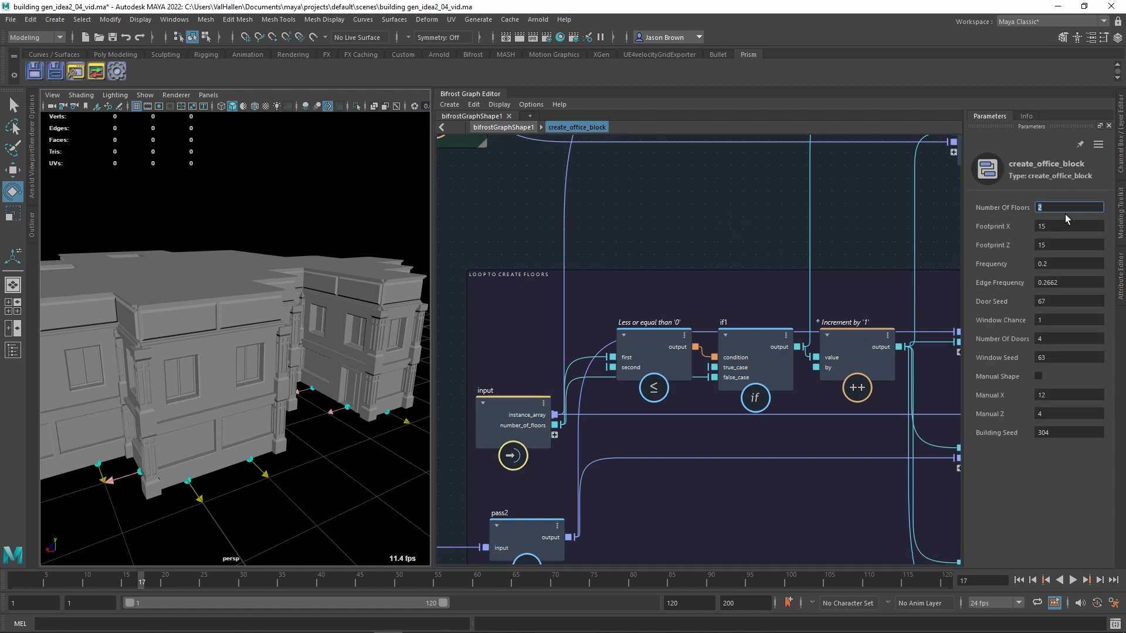
{"action": "type", "text": "0"}
{"action": "key", "text": "Return"}
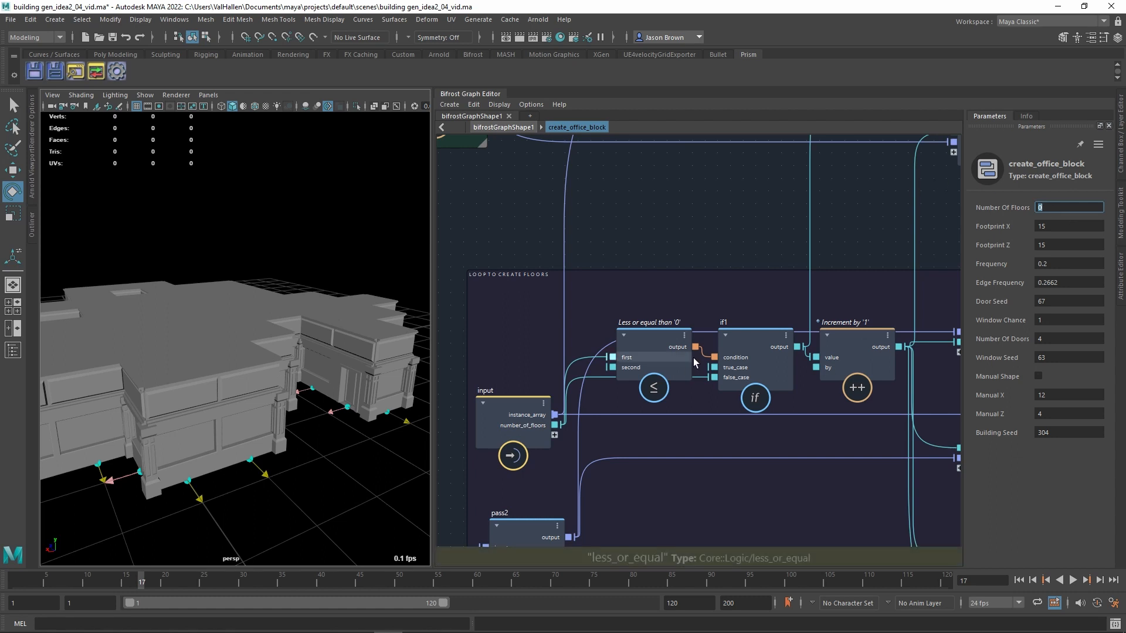
Step: Move the less_or_equal and if1 nodes up out of the Loop to Create Floors group and inspect their parameters
{"action": "left_click_drag", "start_coordinate": [663, 356], "coordinate": [662, 225]}
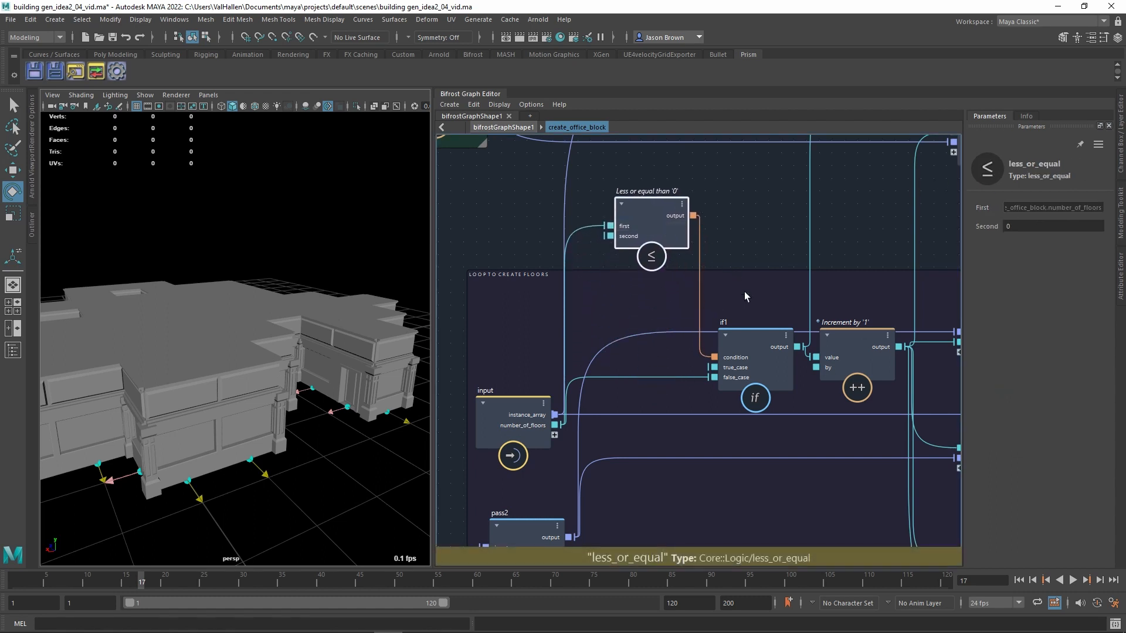
{"action": "left_click_drag", "start_coordinate": [762, 368], "coordinate": [762, 257]}
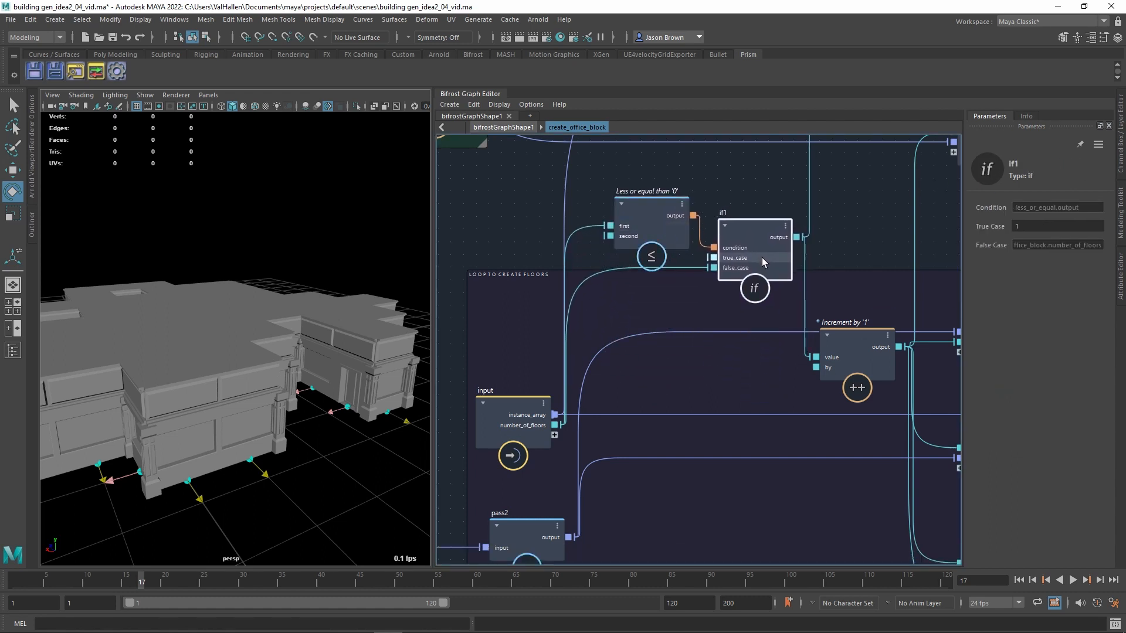
{"action": "left_click", "coordinate": [677, 205]}
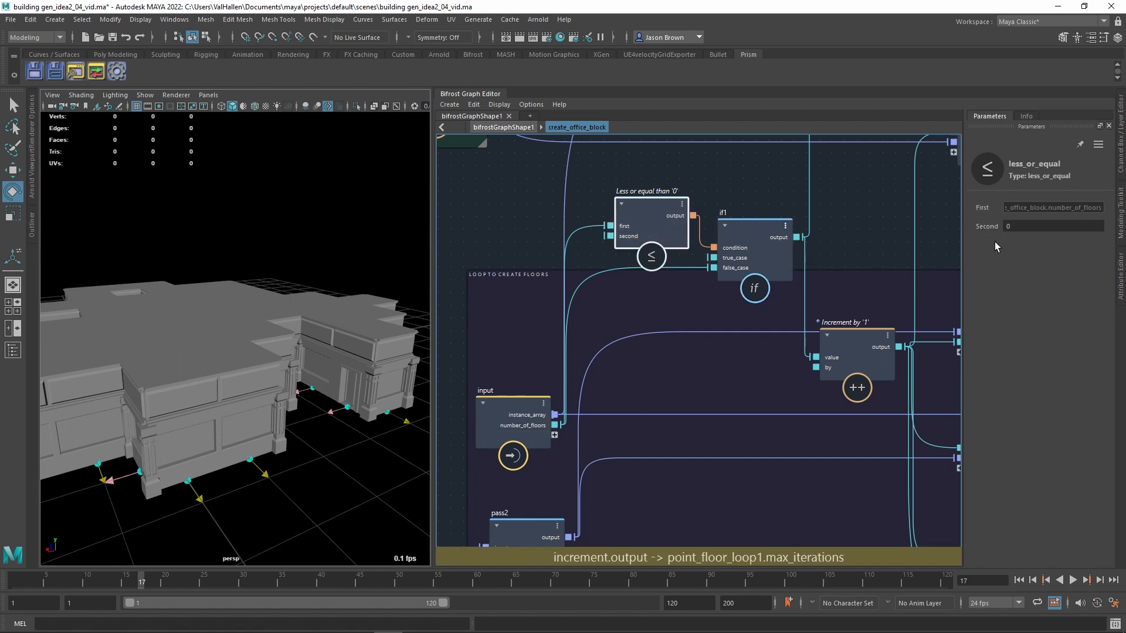
{"action": "left_click", "coordinate": [750, 238]}
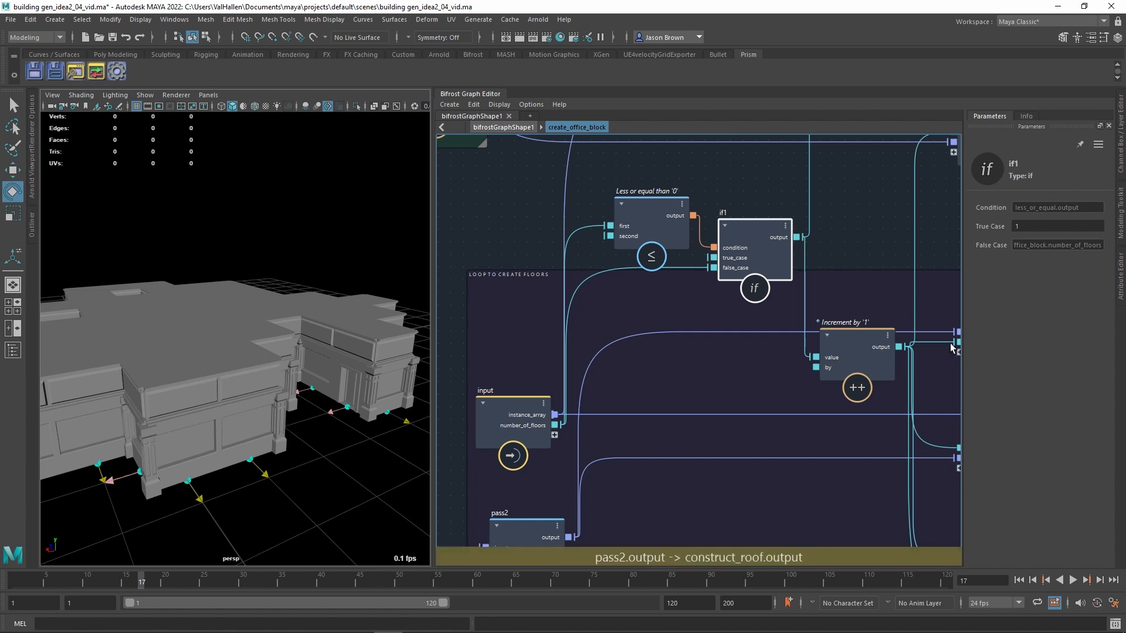
{"action": "middle_click_drag", "start_coordinate": [876, 329], "coordinate": [837, 352], "text": "alt"}
{"action": "left_click", "coordinate": [611, 241]}
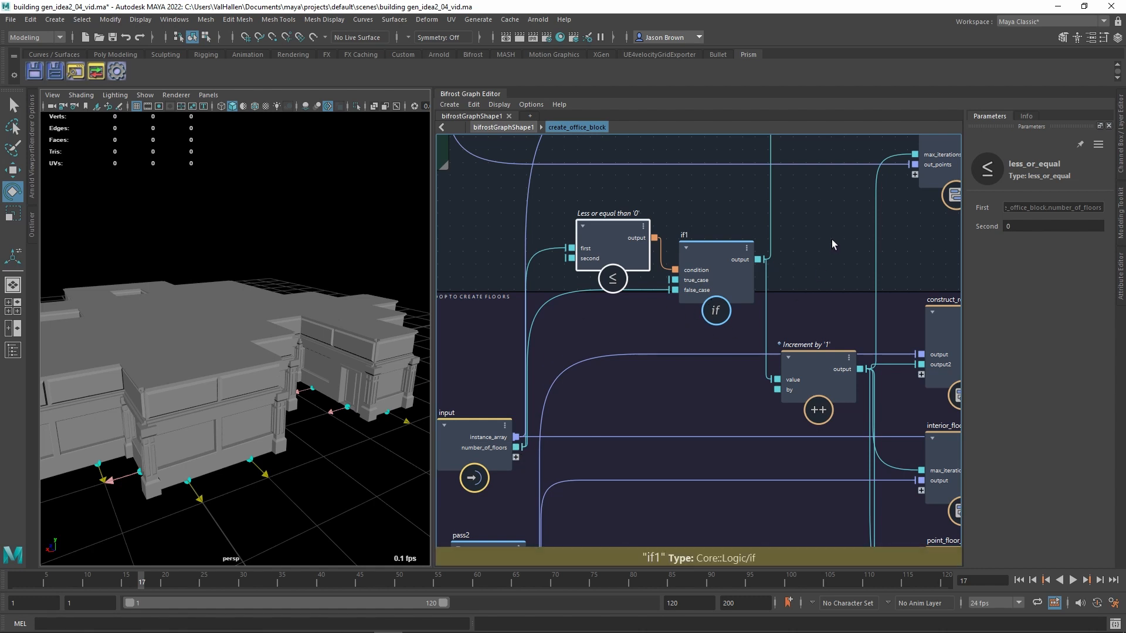
Step: Set Number Of Floors of create_office_block to 2
{"action": "left_click", "coordinate": [822, 267]}
{"action": "left_click", "coordinate": [1063, 212]}
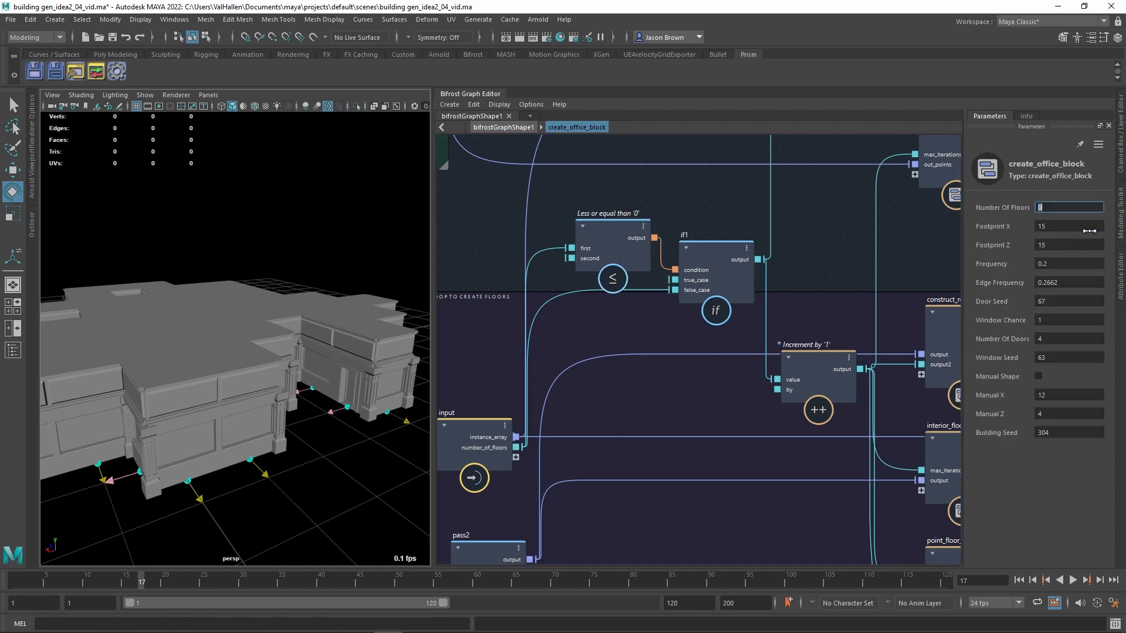
{"action": "type", "text": "2"}
{"action": "key", "text": "Return"}
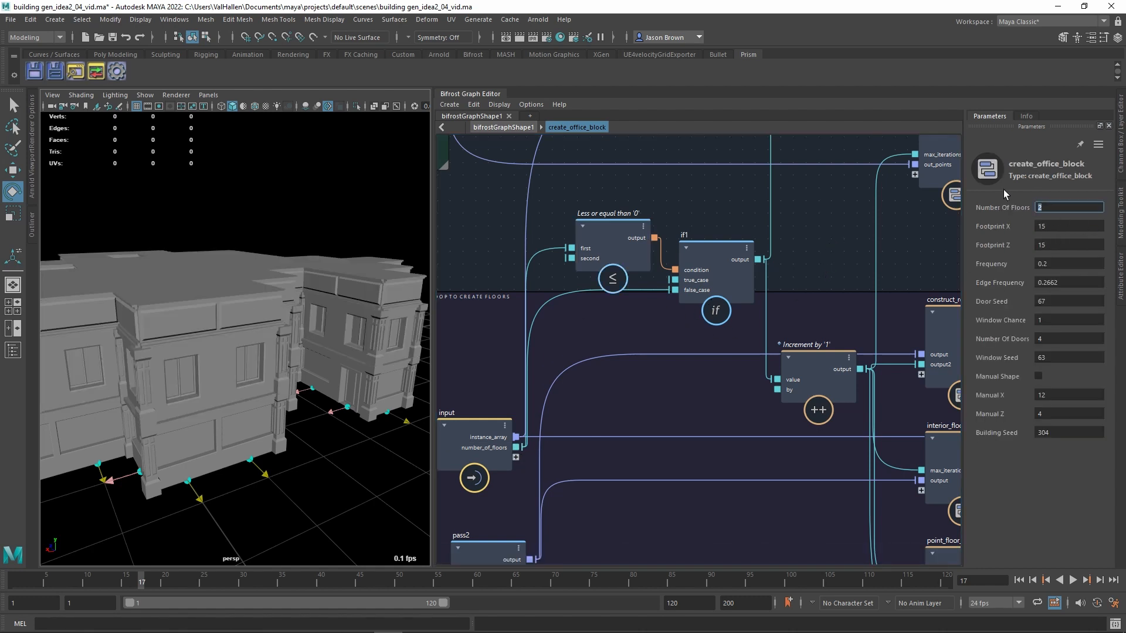
Step: Inspect the increment node's parameters and move the node slightly lower in the Loop to Create Floors group
{"action": "middle_click_drag", "start_coordinate": [784, 298], "coordinate": [749, 315]}
{"action": "middle_click_drag", "start_coordinate": [778, 377], "coordinate": [667, 336]}
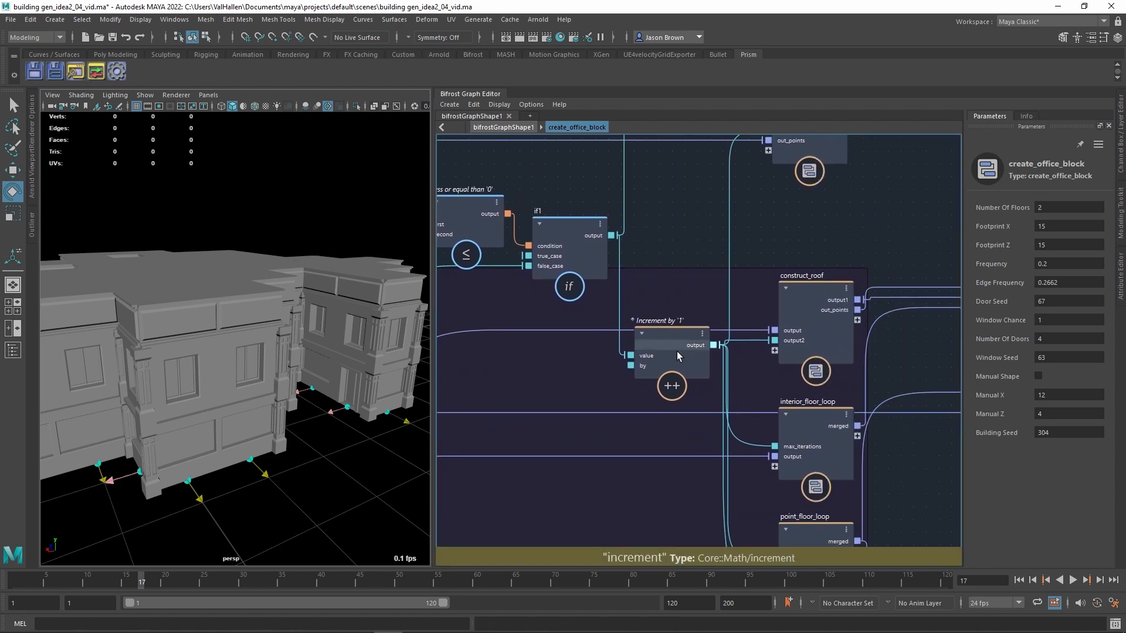
{"action": "left_click", "coordinate": [676, 351]}
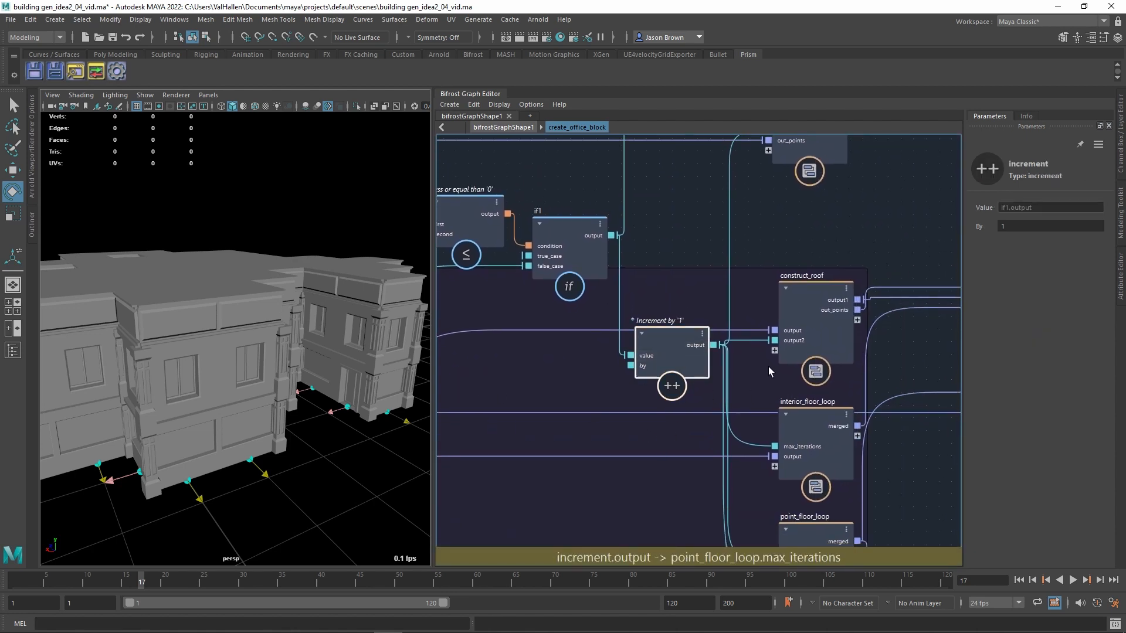
{"action": "left_click_drag", "start_coordinate": [684, 368], "coordinate": [683, 401]}
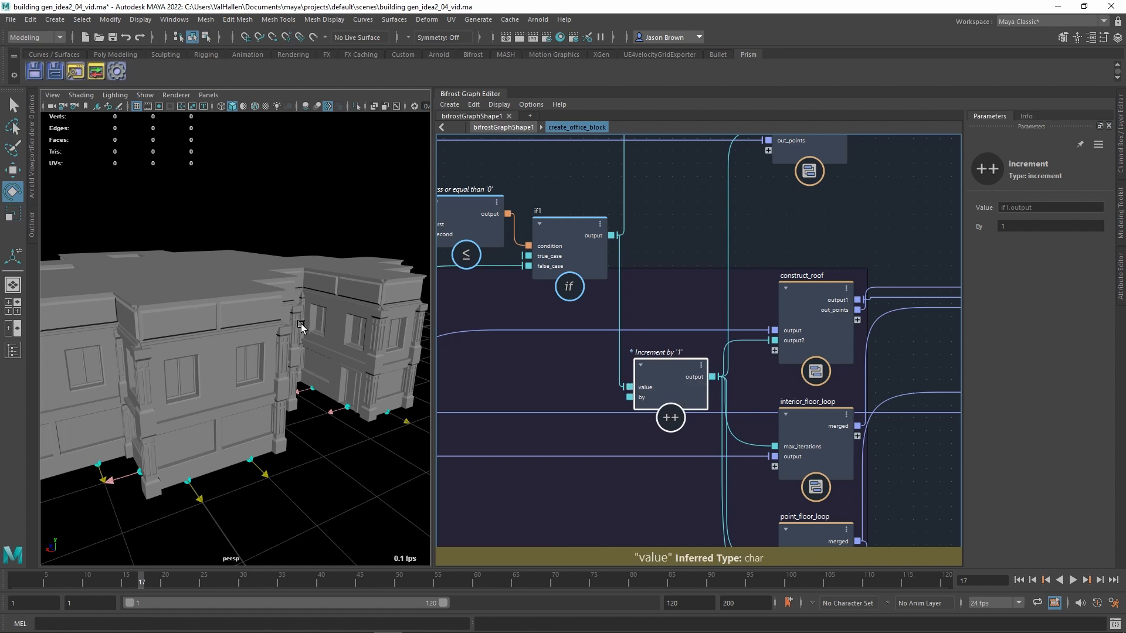
Step: Look over the nodes fed by the increment output, briefly opening the point_floor_loop compound and returning to create_office_block
{"action": "middle_click_drag", "start_coordinate": [716, 351], "coordinate": [669, 212]}
{"action": "middle_click_drag", "start_coordinate": [658, 255], "coordinate": [616, 324]}
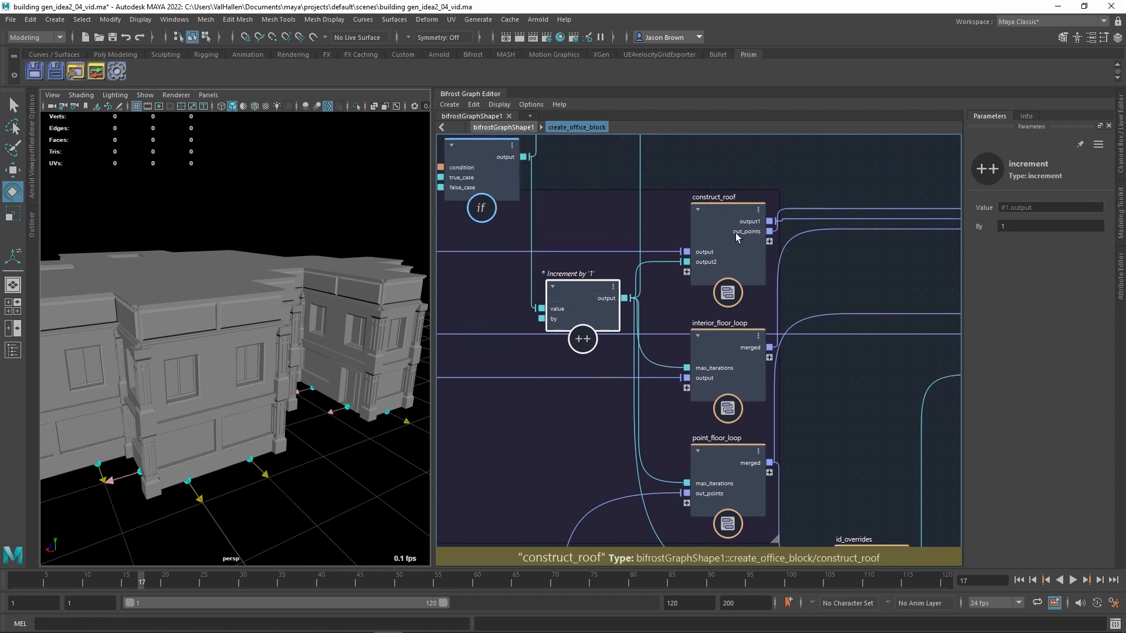
{"action": "middle_click_drag", "start_coordinate": [874, 381], "coordinate": [846, 317]}
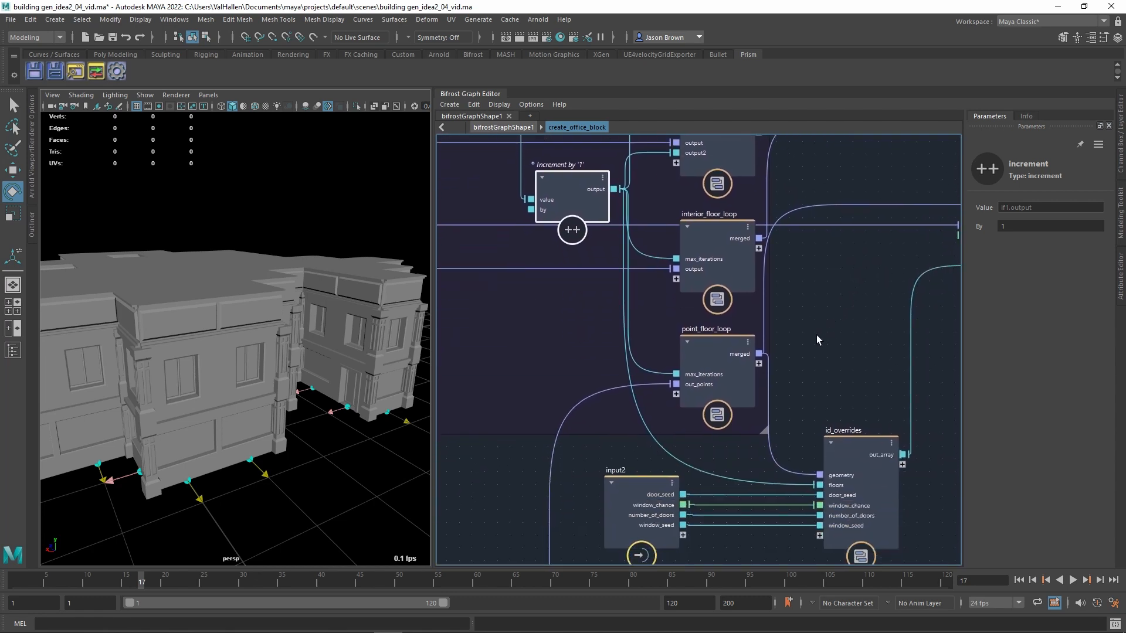
{"action": "double_click", "coordinate": [713, 360]}
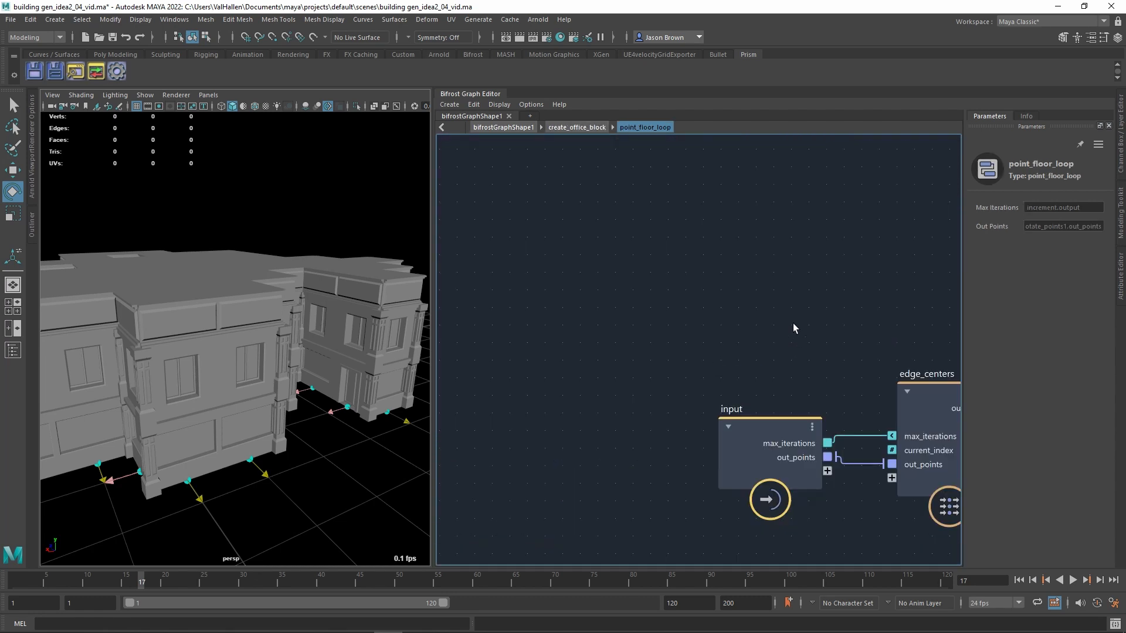
{"action": "left_click", "coordinate": [554, 126]}
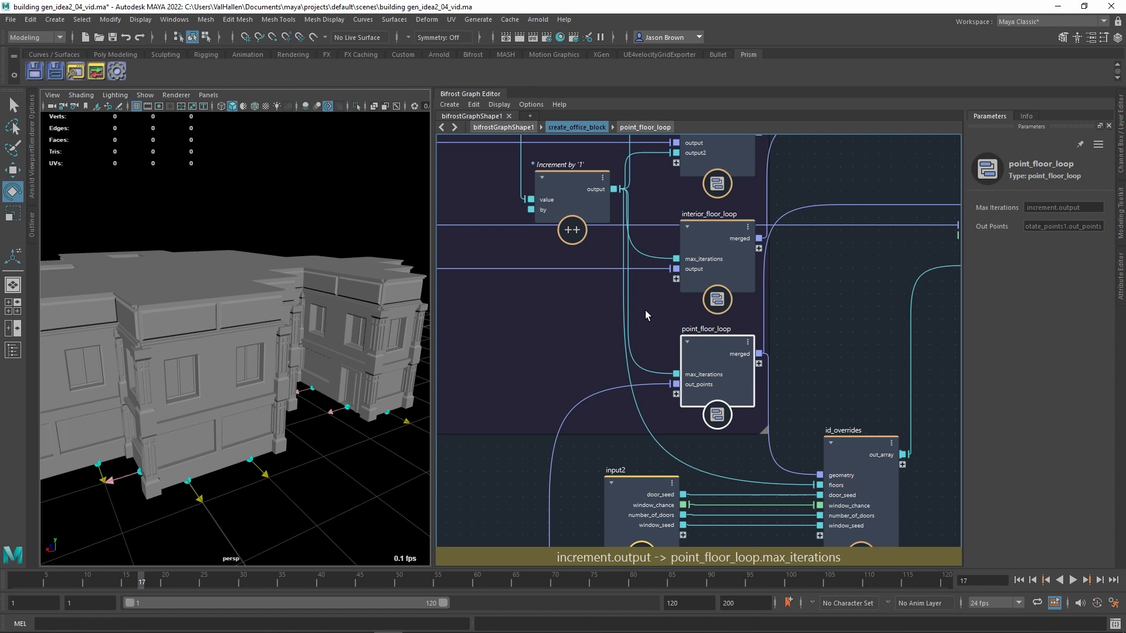
Step: Open the point_floor_loop compound and examine how max_iterations, current_index and out_points drive the edge_centers loop
{"action": "double_click", "coordinate": [715, 366]}
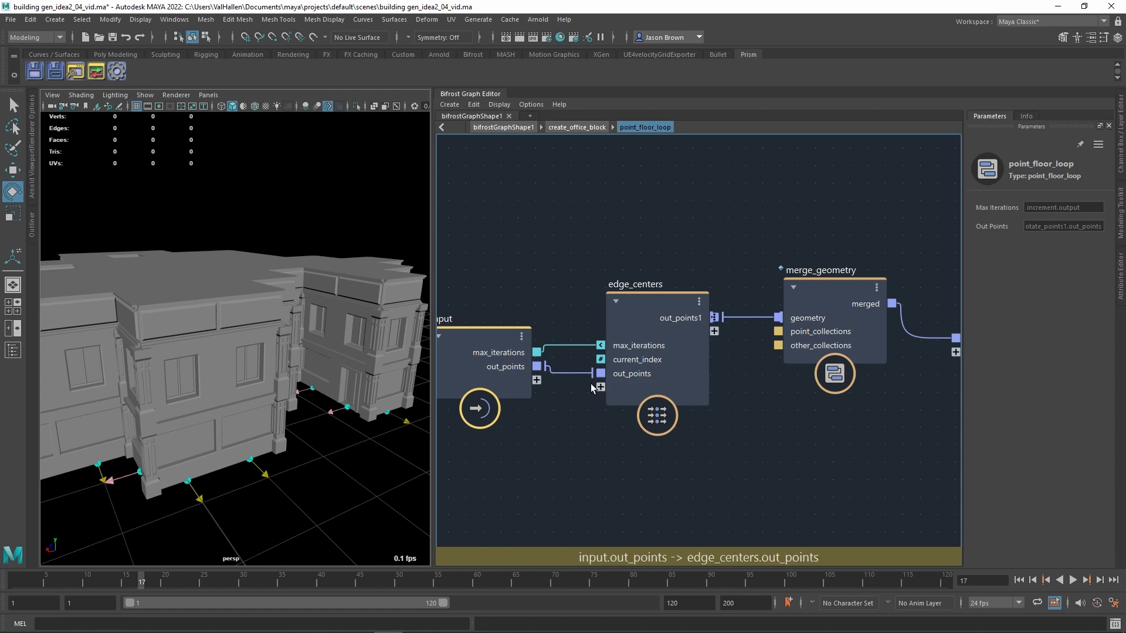
{"action": "middle_click_drag", "start_coordinate": [632, 439], "coordinate": [682, 428], "text": "alt"}
{"action": "middle_click_drag", "start_coordinate": [802, 452], "coordinate": [760, 442], "text": "alt"}
{"action": "scroll", "coordinate": [722, 387], "scroll_direction": "up", "scroll_amount": 1}
{"action": "double_click", "coordinate": [643, 286]}
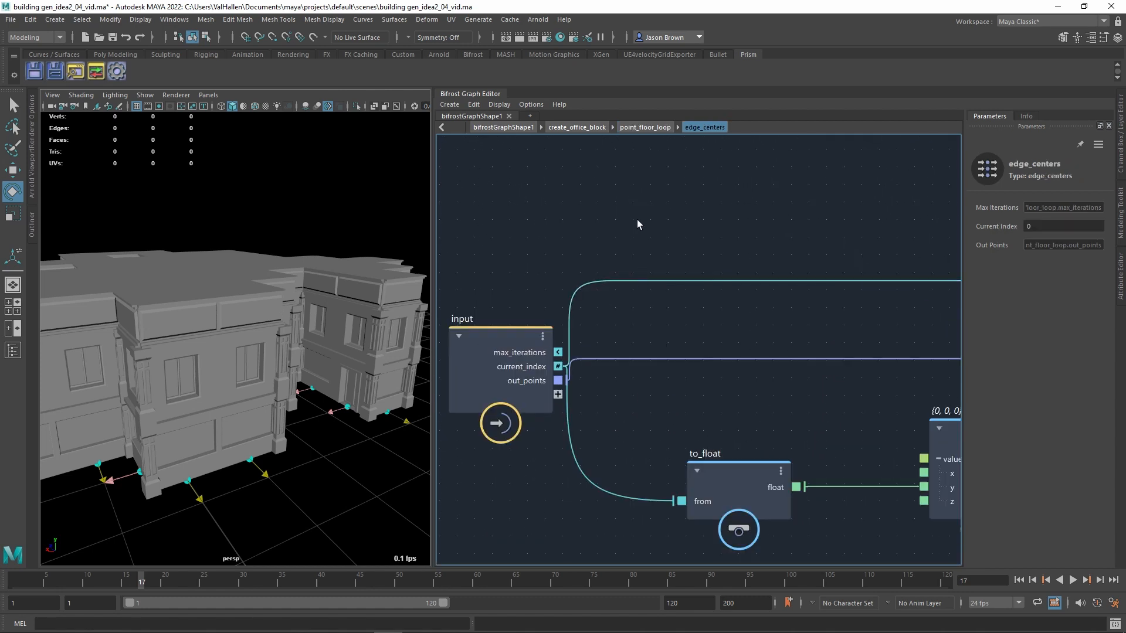
{"action": "scroll", "coordinate": [663, 300], "scroll_direction": "up", "scroll_amount": 1}
{"action": "double_click", "coordinate": [663, 299]}
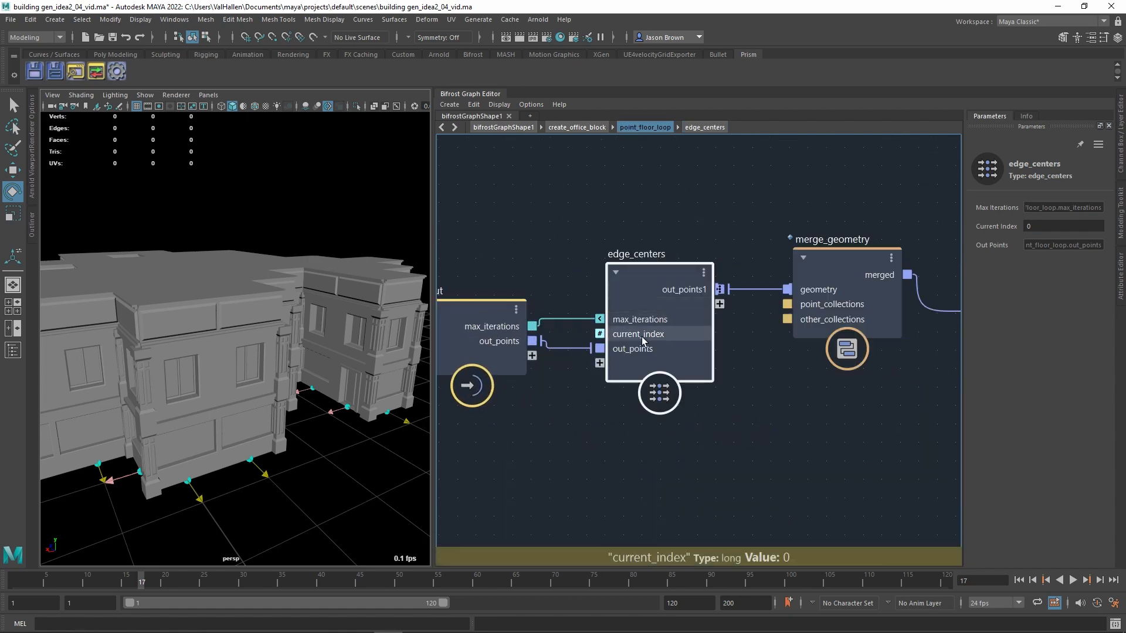
{"action": "left_click", "coordinate": [460, 326]}
{"action": "left_click", "coordinate": [632, 331]}
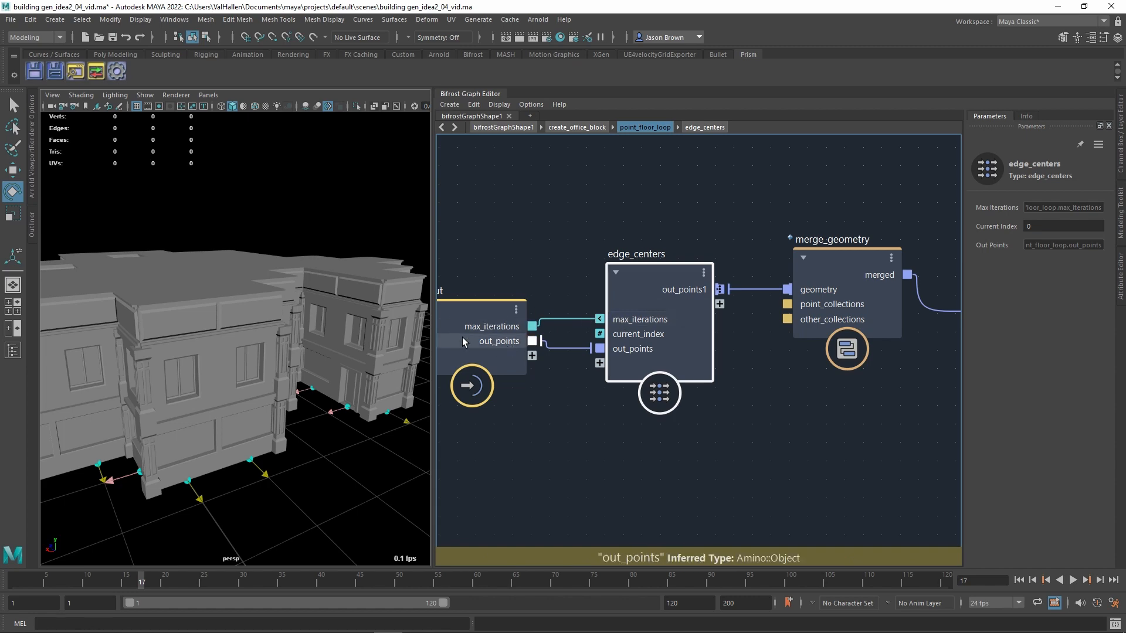
Step: Inside edge_centers, shift the input node slightly and trace current_index through to_float into the translation's y value
{"action": "double_click", "coordinate": [646, 290]}
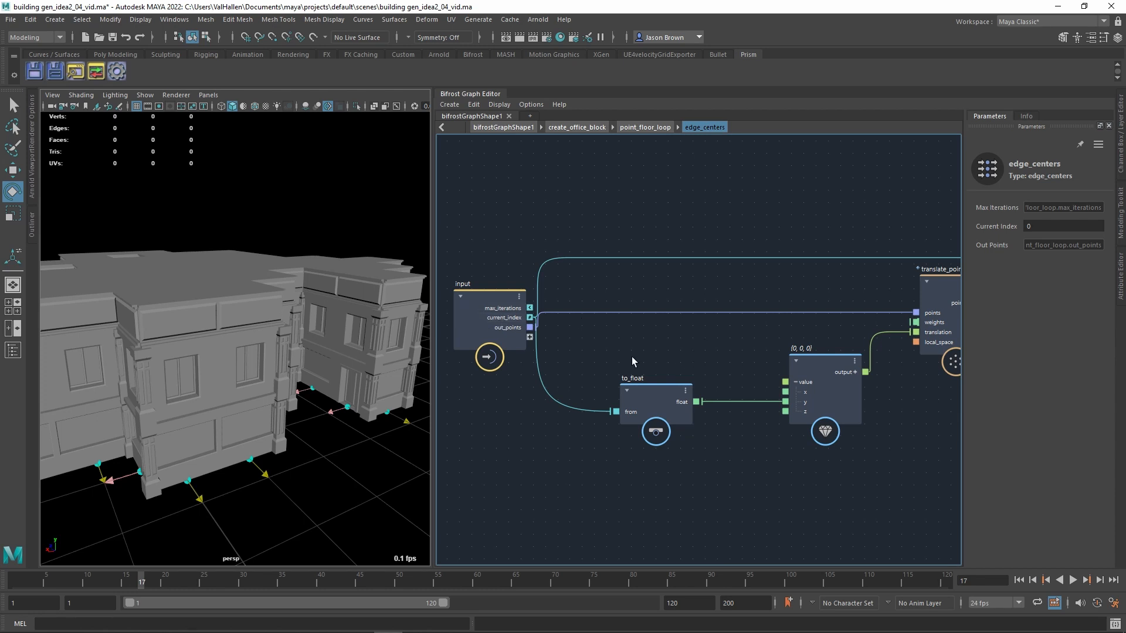
{"action": "left_click_drag", "start_coordinate": [501, 337], "coordinate": [492, 317]}
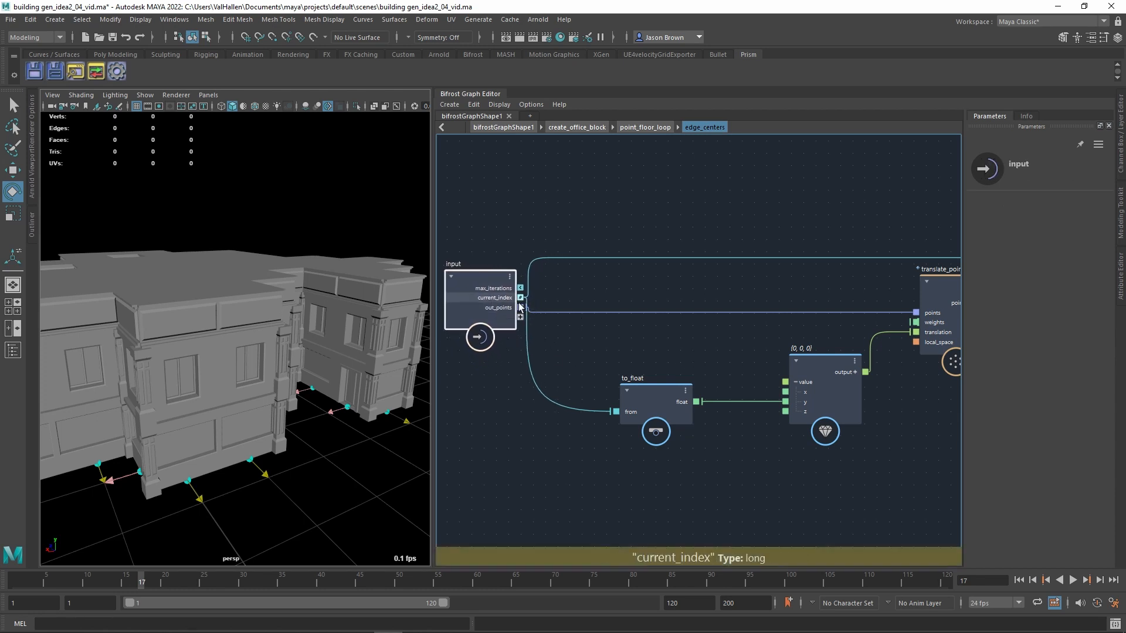
{"action": "left_click", "coordinate": [675, 422]}
{"action": "middle_click_drag", "start_coordinate": [754, 440], "coordinate": [663, 456]}
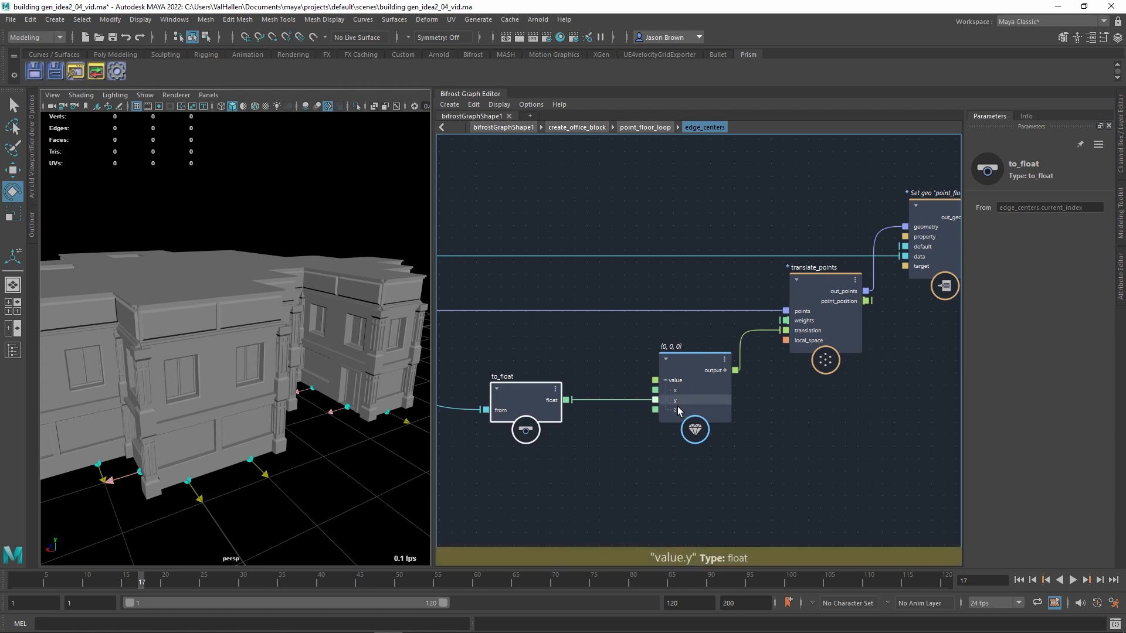
{"action": "middle_click_drag", "start_coordinate": [677, 406], "coordinate": [721, 422]}
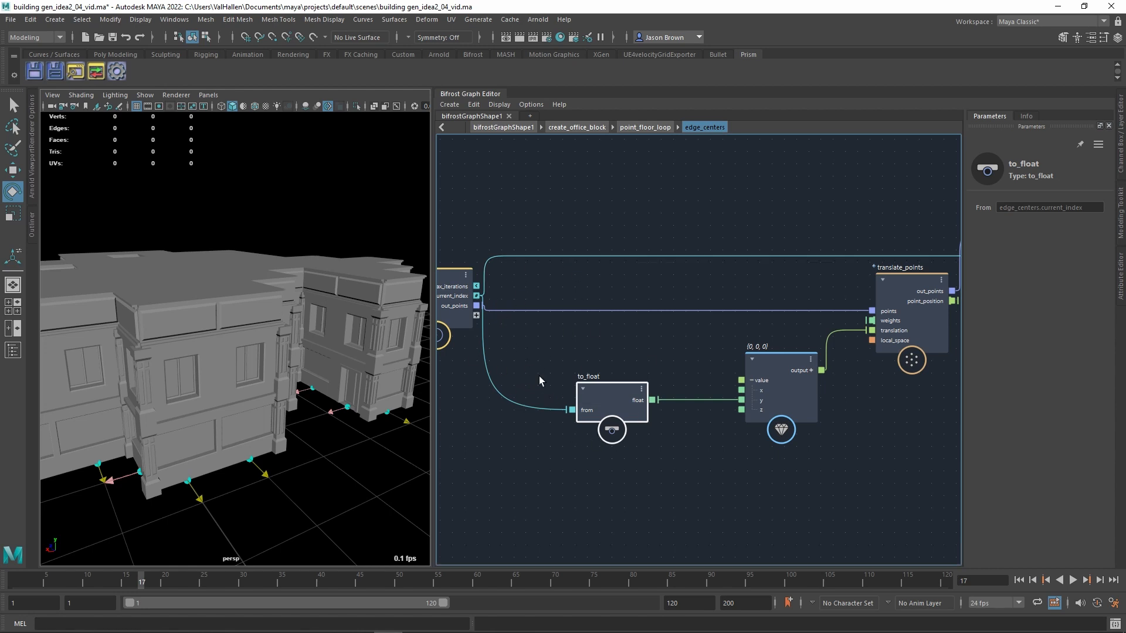
{"action": "middle_click_drag", "start_coordinate": [902, 389], "coordinate": [854, 410]}
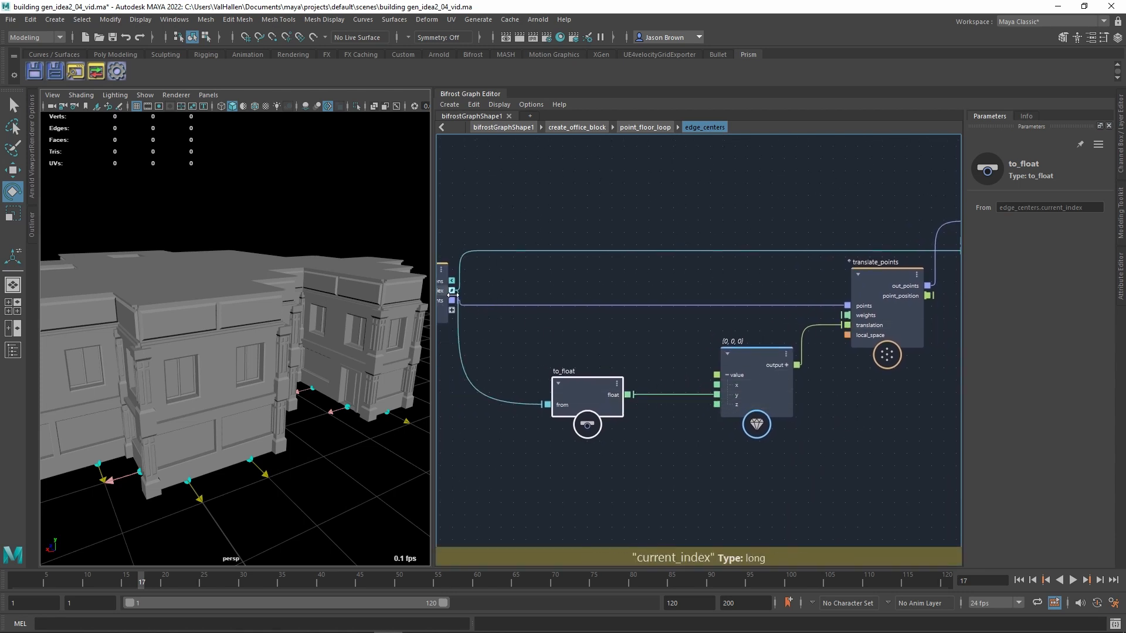
{"action": "mouse_move", "coordinate": [505, 298]}
{"action": "middle_mouse_down"}
{"action": "mouse_move", "coordinate": [575, 287]}
{"action": "mouse_move", "coordinate": [629, 294]}
{"action": "mouse_move", "coordinate": [489, 293]}
{"action": "middle_mouse_up"}
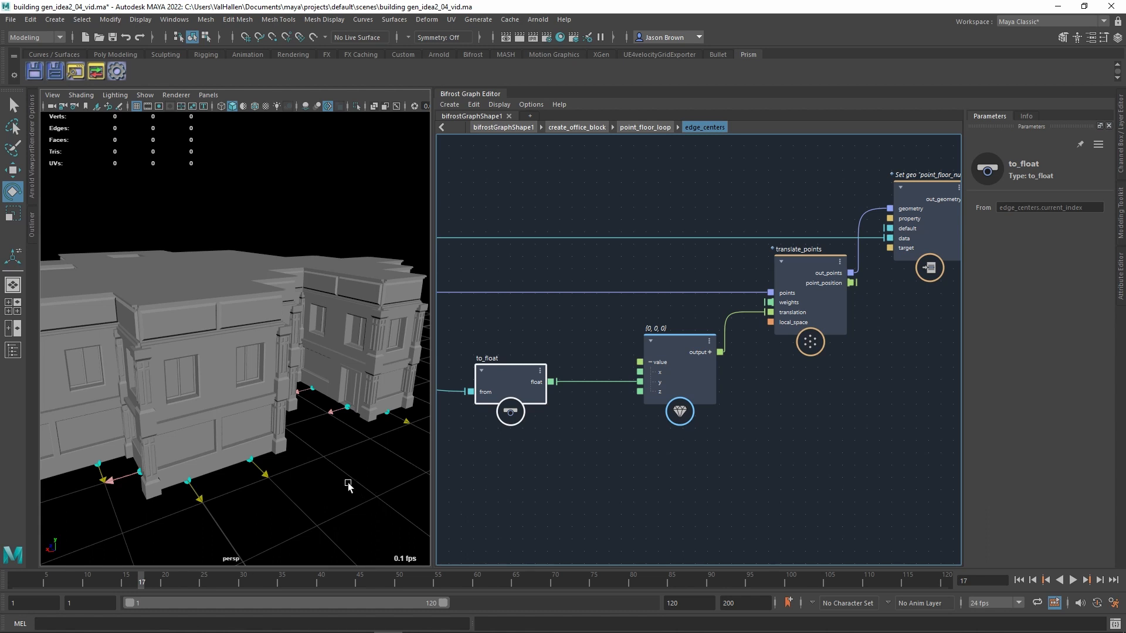
Step: Inspect the set_geo_property node that stores point_floor_number on the translated points in edge_centers
{"action": "left_click", "coordinate": [801, 513]}
{"action": "middle_click_drag", "start_coordinate": [857, 417], "coordinate": [728, 479]}
{"action": "left_click", "coordinate": [744, 268]}
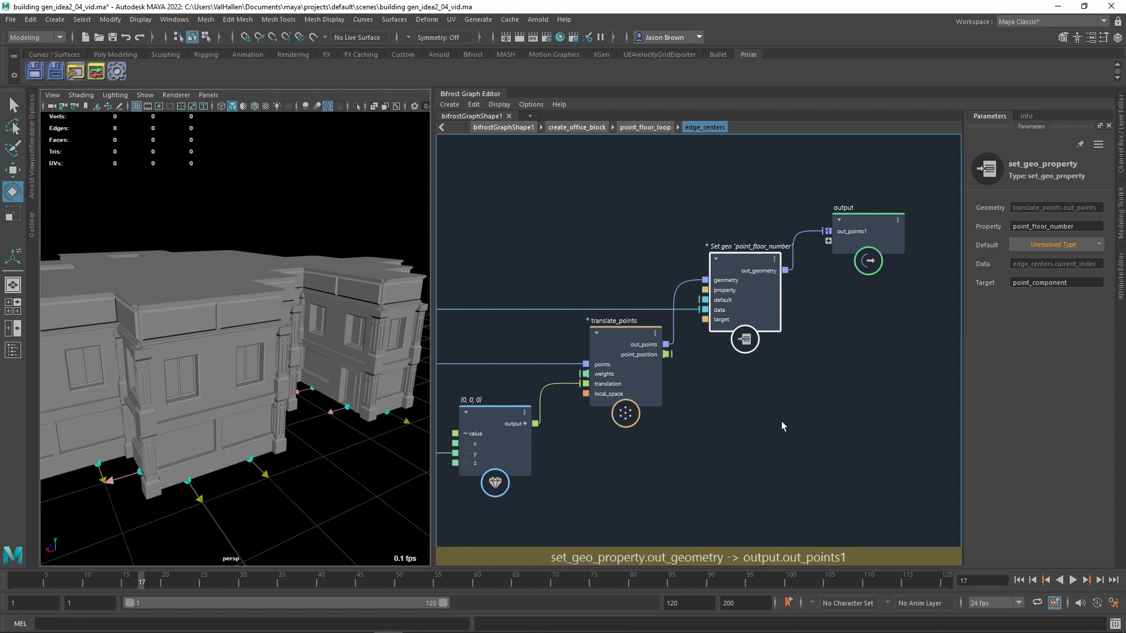
Step: Return through point_floor_loop to create_office_block and select the walls instancing node to view its parameters
{"action": "double_click", "coordinate": [885, 262]}
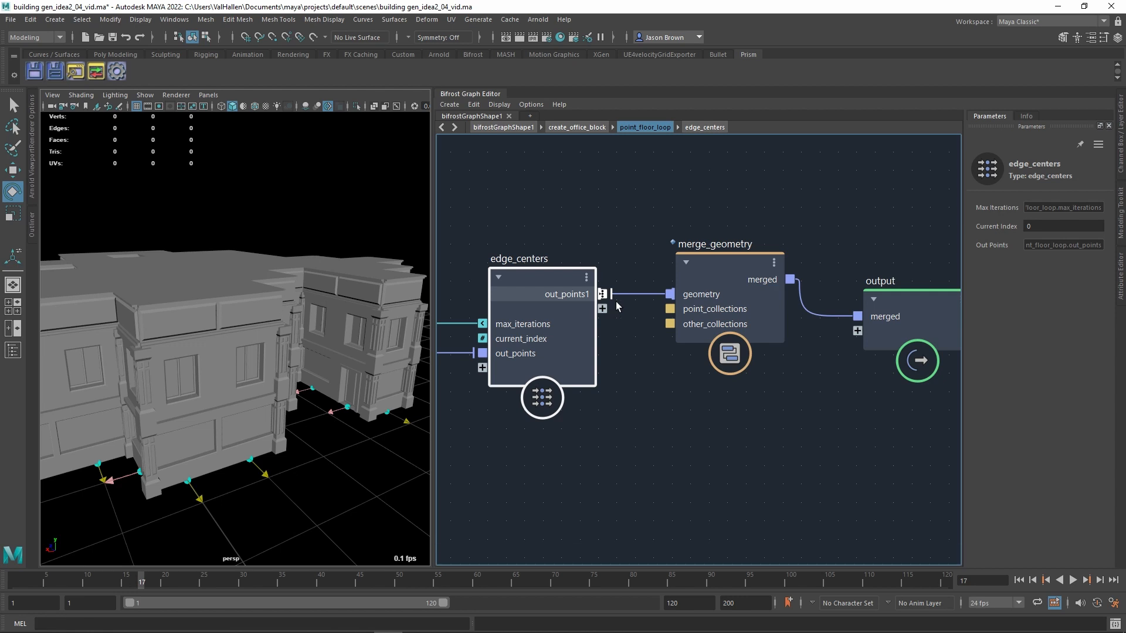
{"action": "double_click", "coordinate": [776, 388]}
{"action": "scroll", "coordinate": [765, 418], "scroll_direction": "down", "scroll_amount": 3}
{"action": "middle_click_drag", "start_coordinate": [770, 408], "coordinate": [694, 354], "text": "alt"}
{"action": "scroll", "coordinate": [699, 286], "scroll_direction": "up", "scroll_amount": 1}
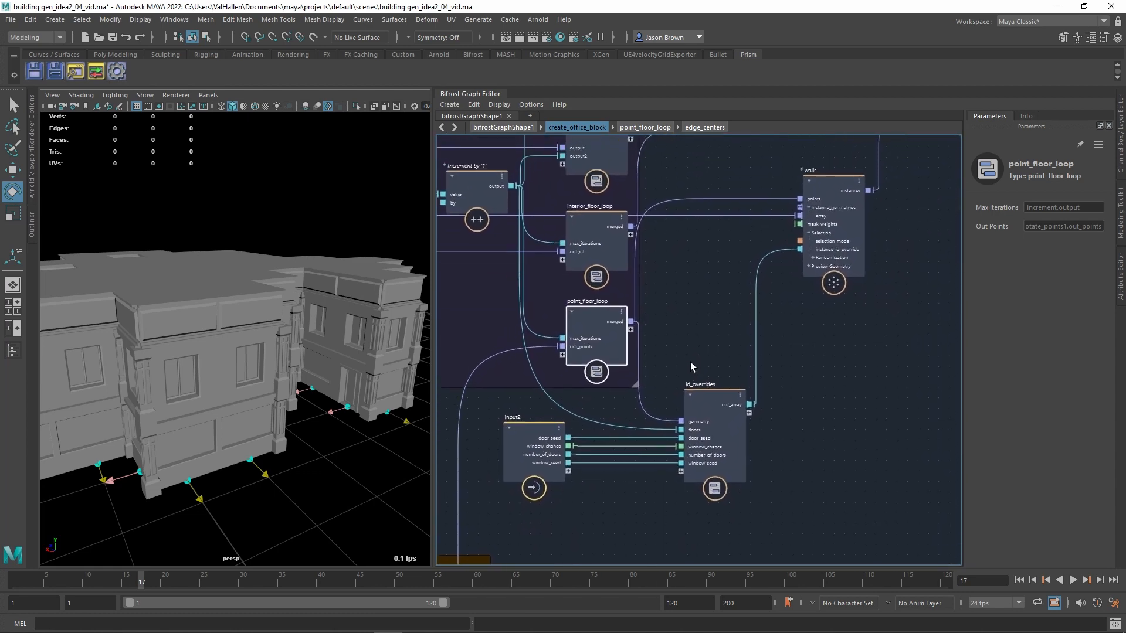
{"action": "left_click", "coordinate": [818, 193]}
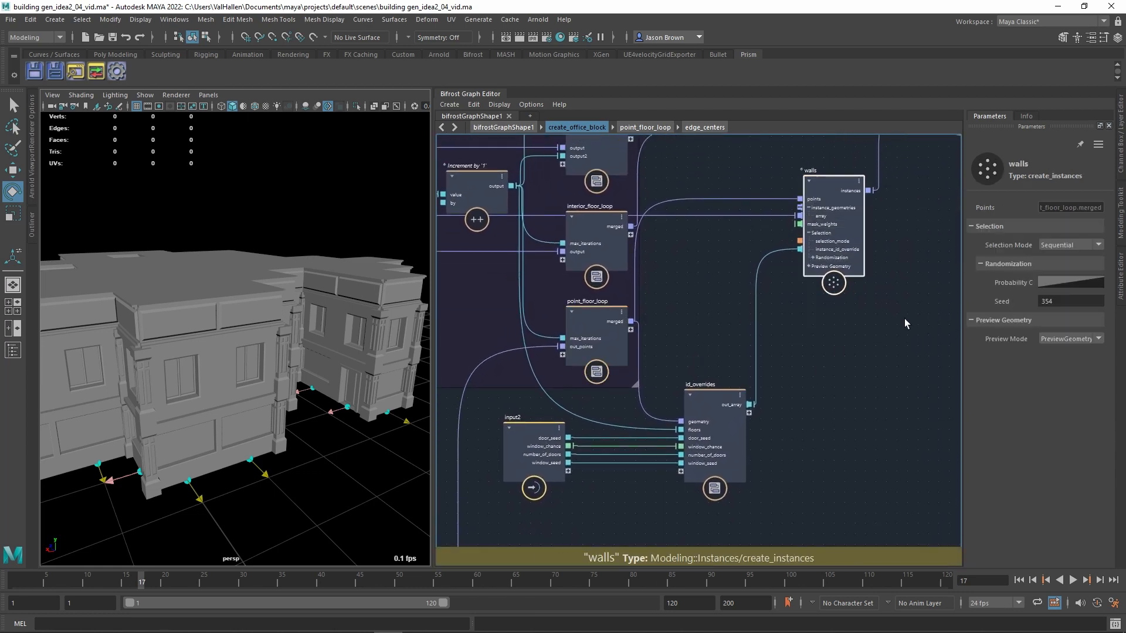
Step: Examine the connection from point_floor_loop's merged output to the walls points input, and select the id_overrides node
{"action": "middle_click_drag", "start_coordinate": [901, 328], "coordinate": [901, 362], "text": "alt"}
{"action": "left_click_drag", "start_coordinate": [761, 241], "coordinate": [754, 256]}
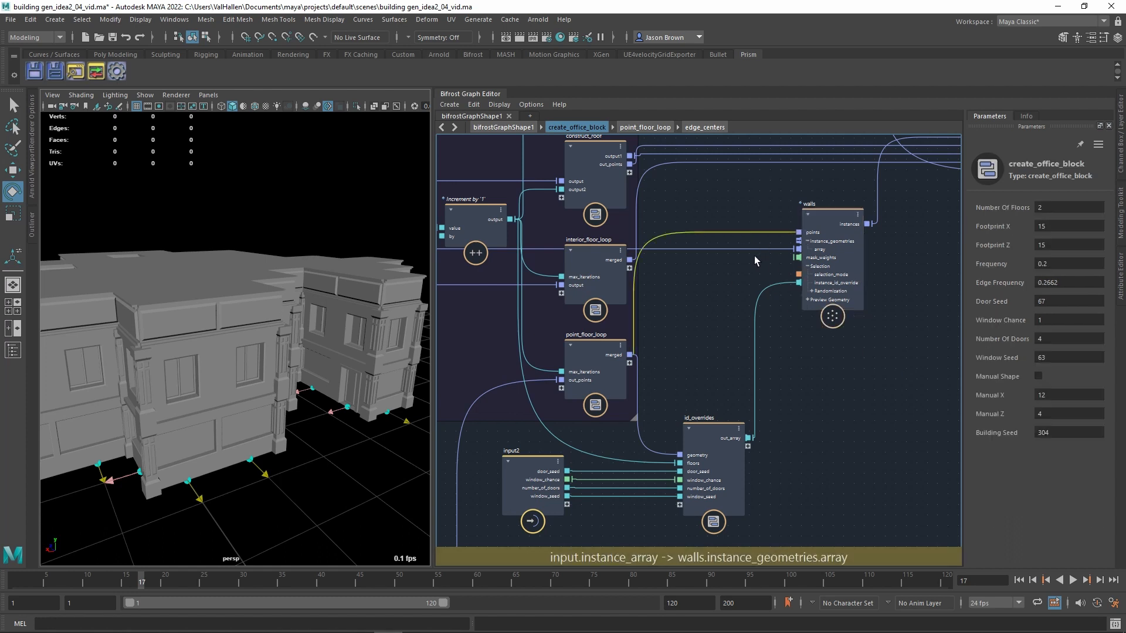
{"action": "middle_click_drag", "start_coordinate": [743, 283], "coordinate": [755, 294], "text": "alt"}
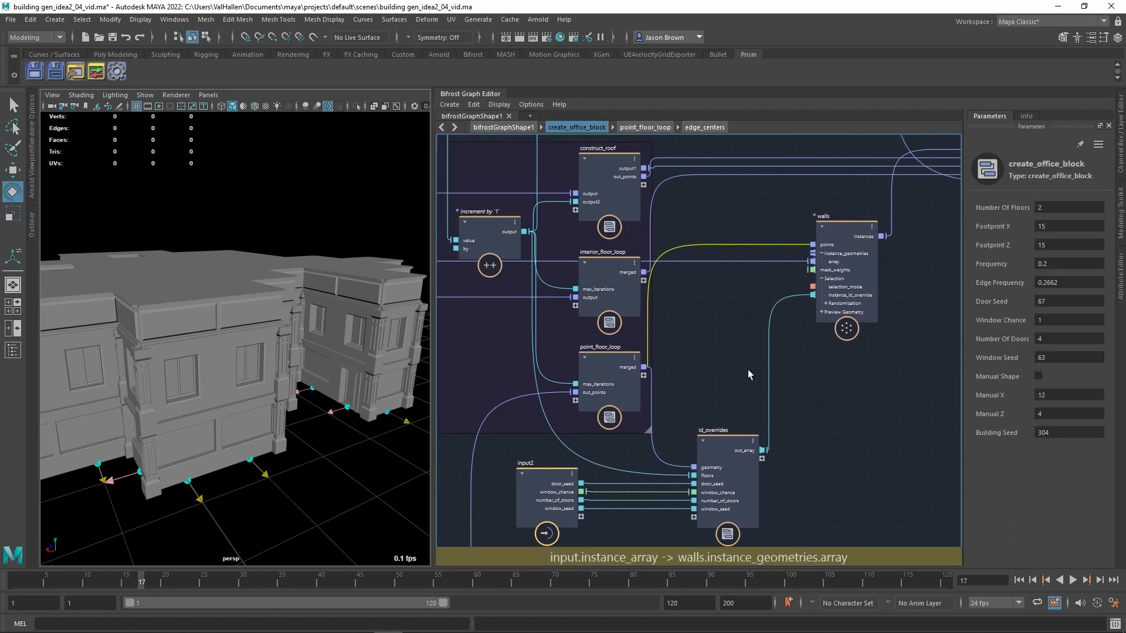
{"action": "middle_click_drag", "start_coordinate": [747, 369], "coordinate": [813, 270], "text": "alt"}
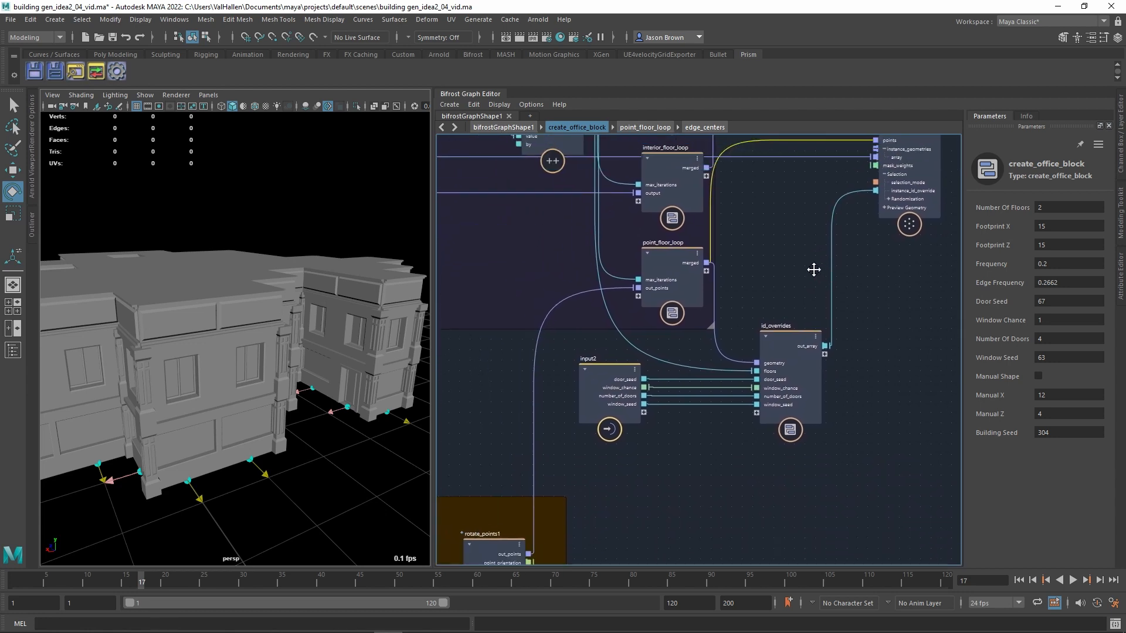
{"action": "left_click", "coordinate": [800, 352]}
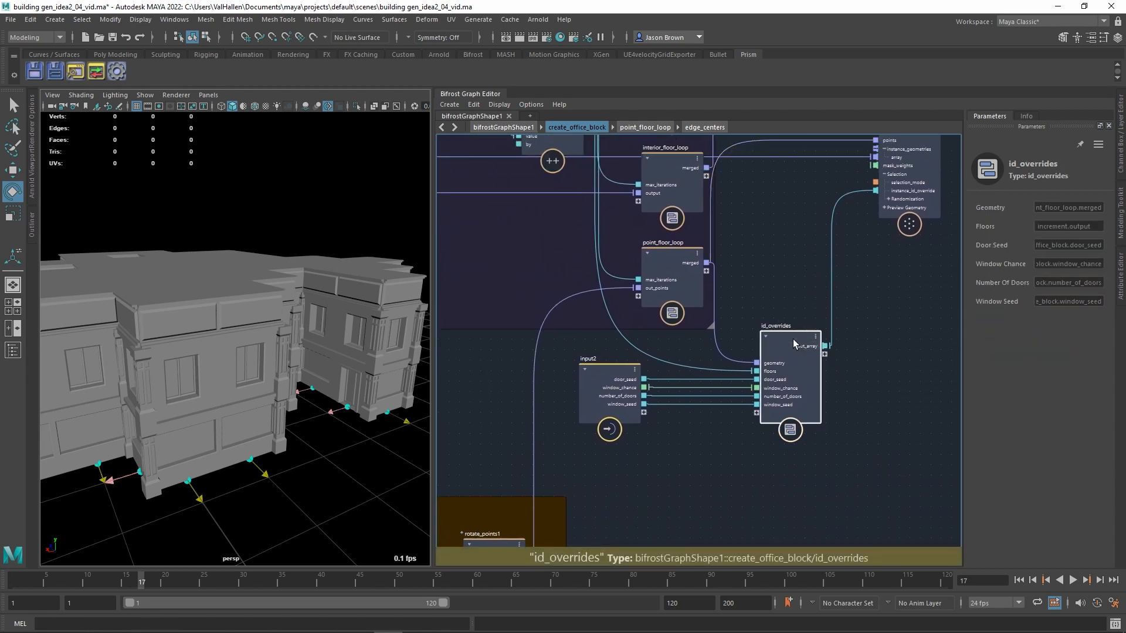
Step: Open the id_overrides compound and shift its input node slightly away from the nodes it feeds
{"action": "double_click", "coordinate": [793, 341]}
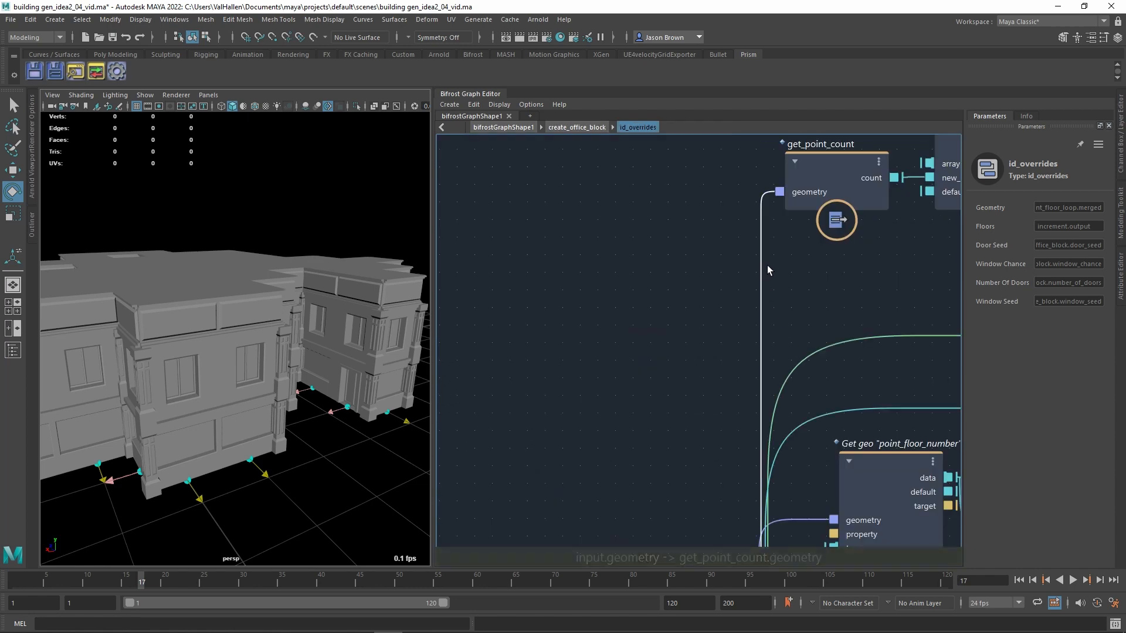
{"action": "middle_click_drag", "start_coordinate": [671, 322], "coordinate": [416, 247], "text": "alt"}
{"action": "middle_click_drag", "start_coordinate": [719, 321], "coordinate": [941, 337], "text": "alt"}
{"action": "middle_click_drag", "start_coordinate": [853, 334], "coordinate": [892, 337], "text": "alt"}
{"action": "mouse_move", "coordinate": [835, 378]}
{"action": "middle_mouse_down", "text": "alt"}
{"action": "mouse_move", "coordinate": [847, 364]}
{"action": "mouse_move", "coordinate": [855, 376]}
{"action": "middle_mouse_up", "text": "alt"}
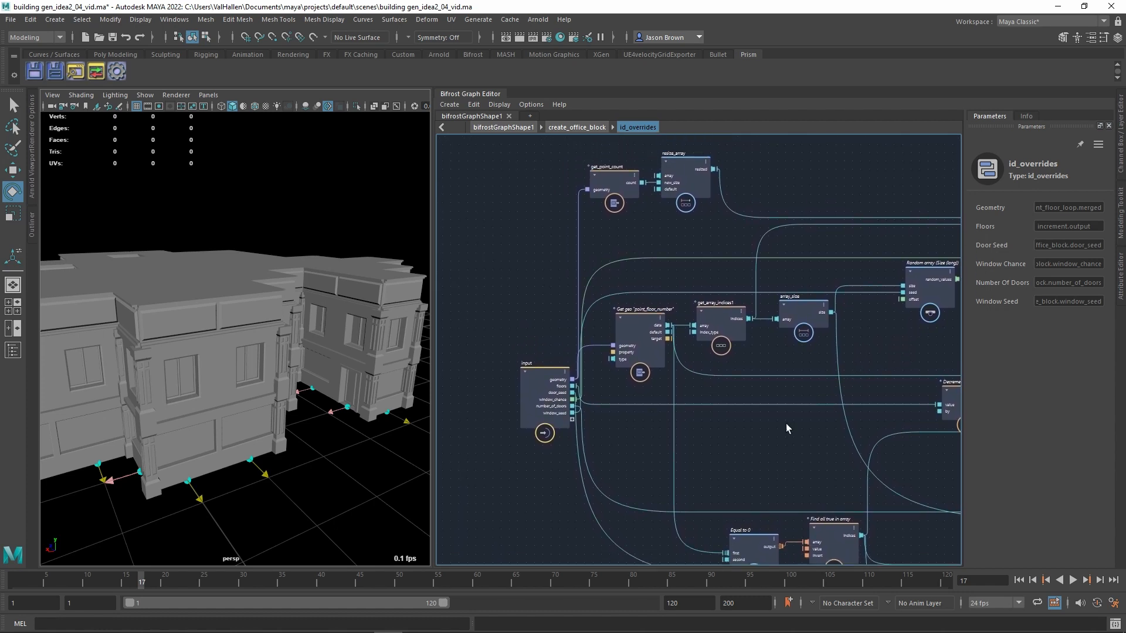
{"action": "left_click_drag", "start_coordinate": [543, 389], "coordinate": [529, 388]}
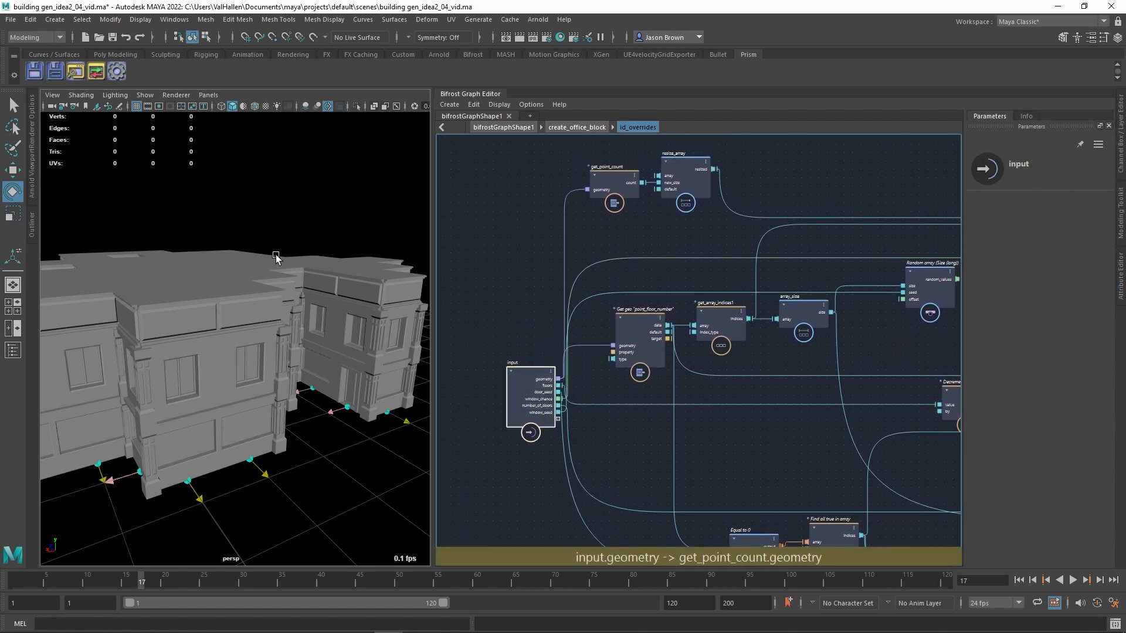
Step: Return to create_office_block and examine the point_floor_loop, floors, door and window connections feeding id_overrides
{"action": "key", "text": "shift+Return"}
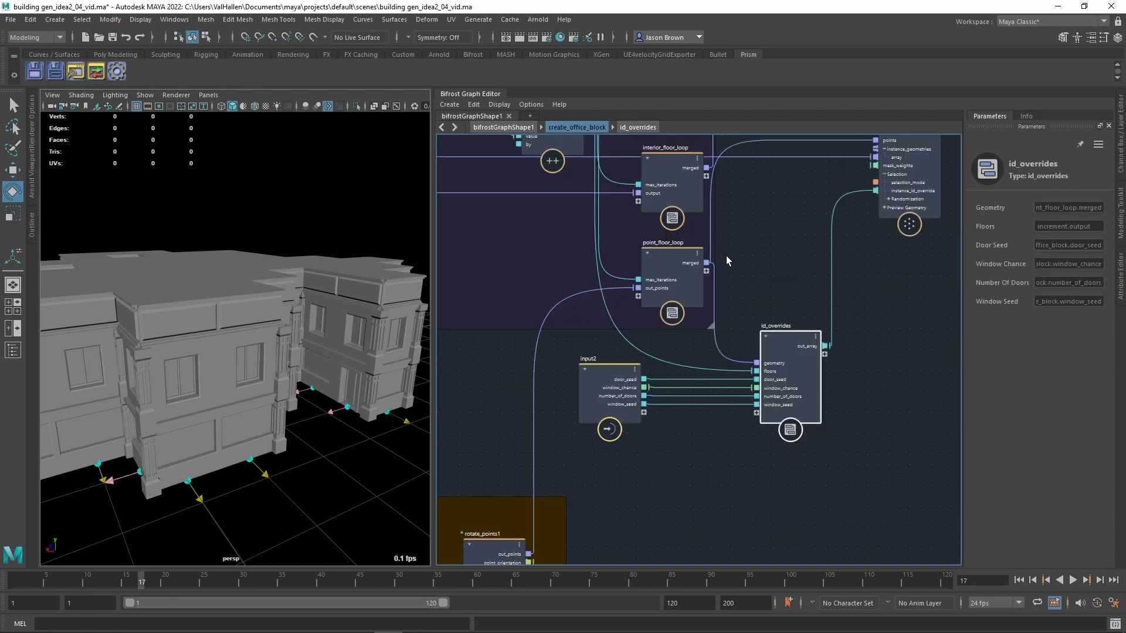
{"action": "left_click_drag", "start_coordinate": [681, 267], "coordinate": [756, 363]}
{"action": "middle_click_drag", "start_coordinate": [812, 241], "coordinate": [784, 238], "text": "alt"}
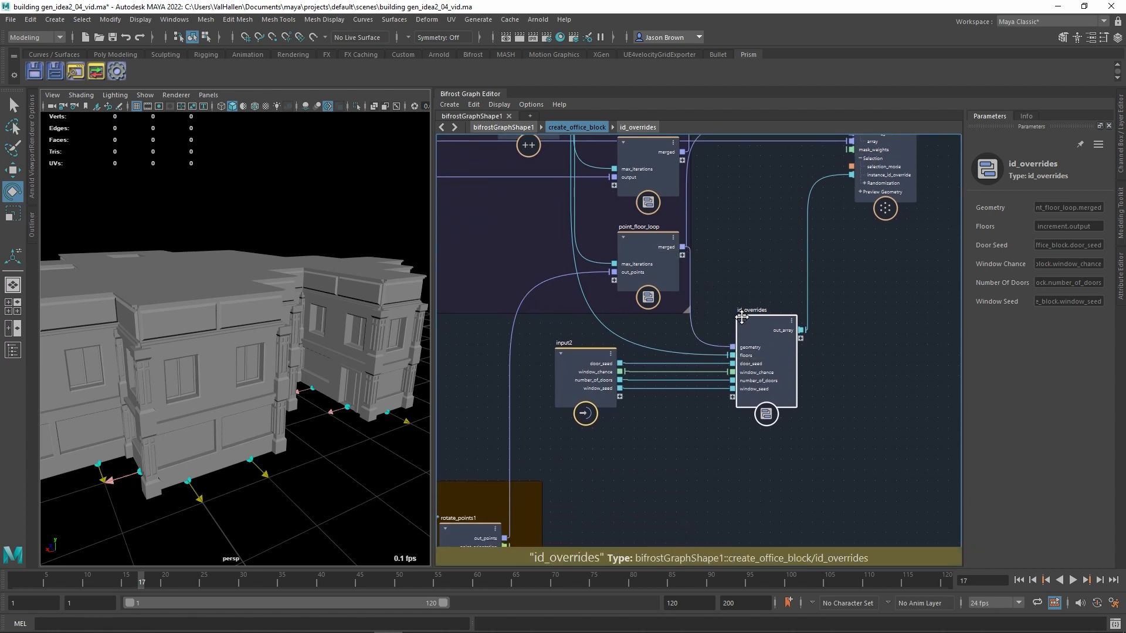
{"action": "middle_click_drag", "start_coordinate": [744, 313], "coordinate": [876, 406], "text": "alt"}
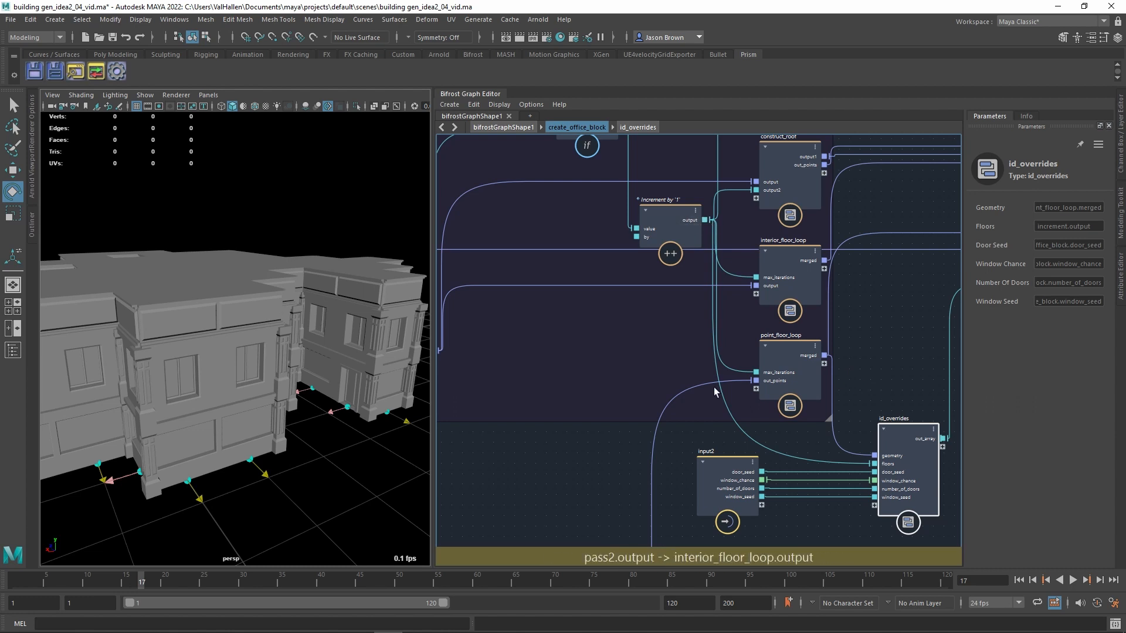
{"action": "middle_click_drag", "start_coordinate": [780, 462], "coordinate": [754, 391], "text": "alt"}
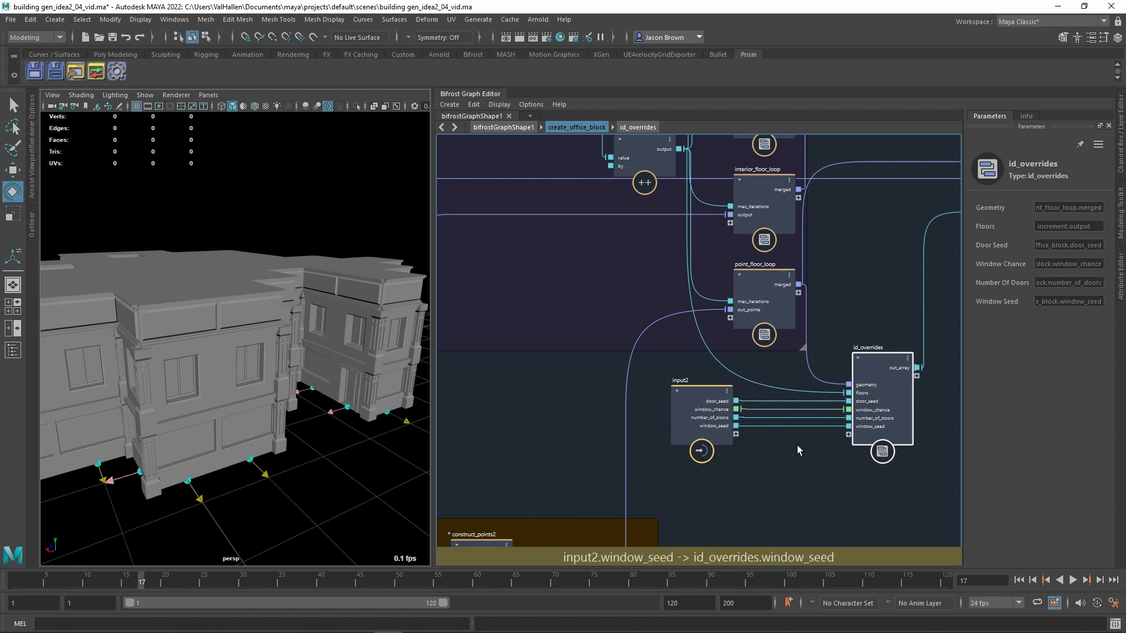
{"action": "middle_click_drag", "start_coordinate": [797, 451], "coordinate": [834, 370], "text": "alt"}
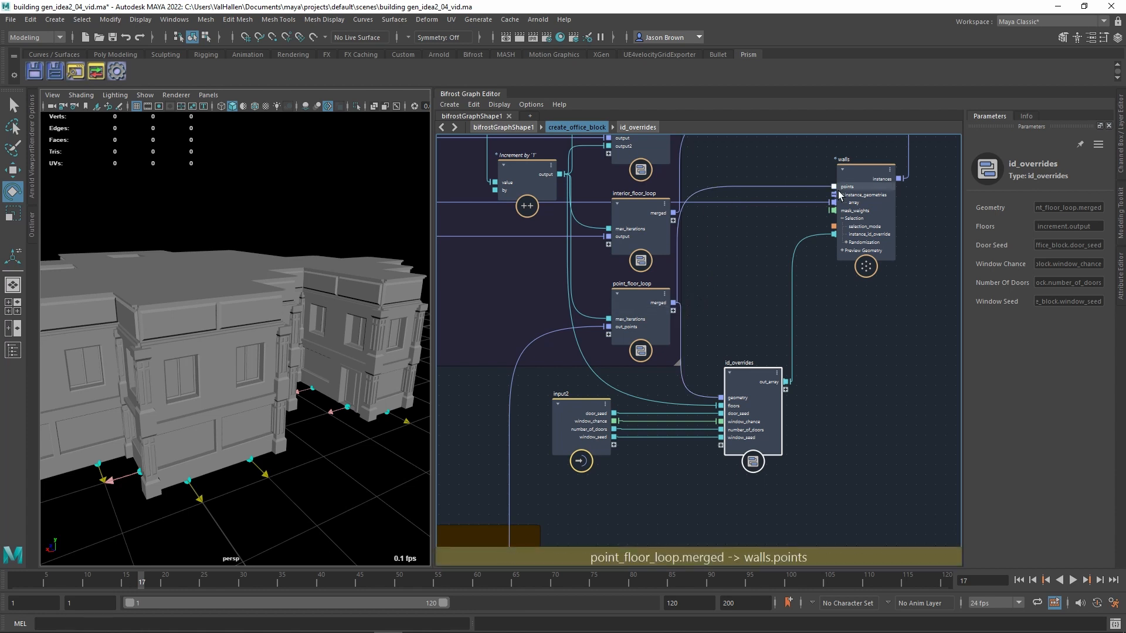
Step: Trace the walls node's instance geometry array back through the input to build_array in the top-level graph
{"action": "left_click", "coordinate": [770, 209]}
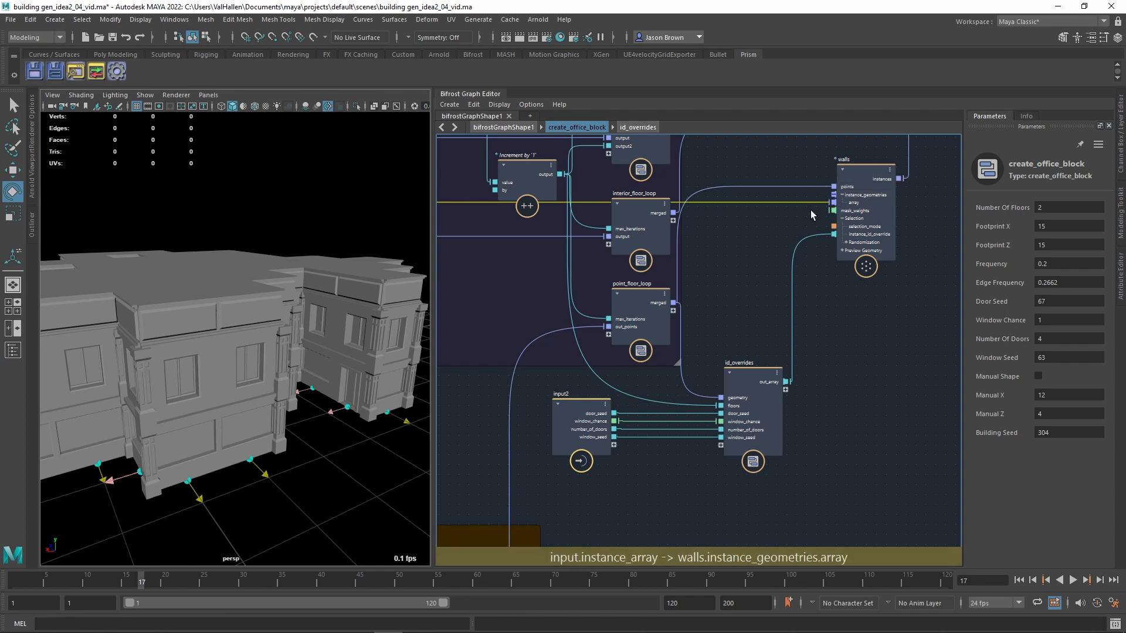
{"action": "middle_click_drag", "start_coordinate": [509, 250], "coordinate": [811, 267], "text": "alt"}
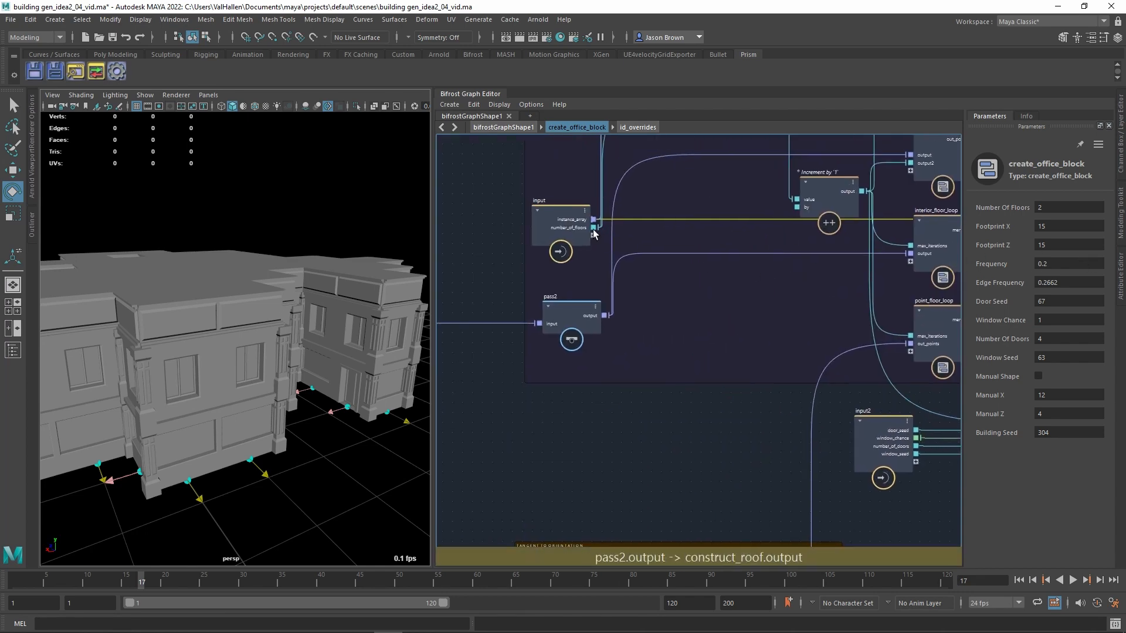
{"action": "double_click", "coordinate": [653, 290]}
{"action": "middle_click_drag", "start_coordinate": [704, 400], "coordinate": [920, 340], "text": "alt"}
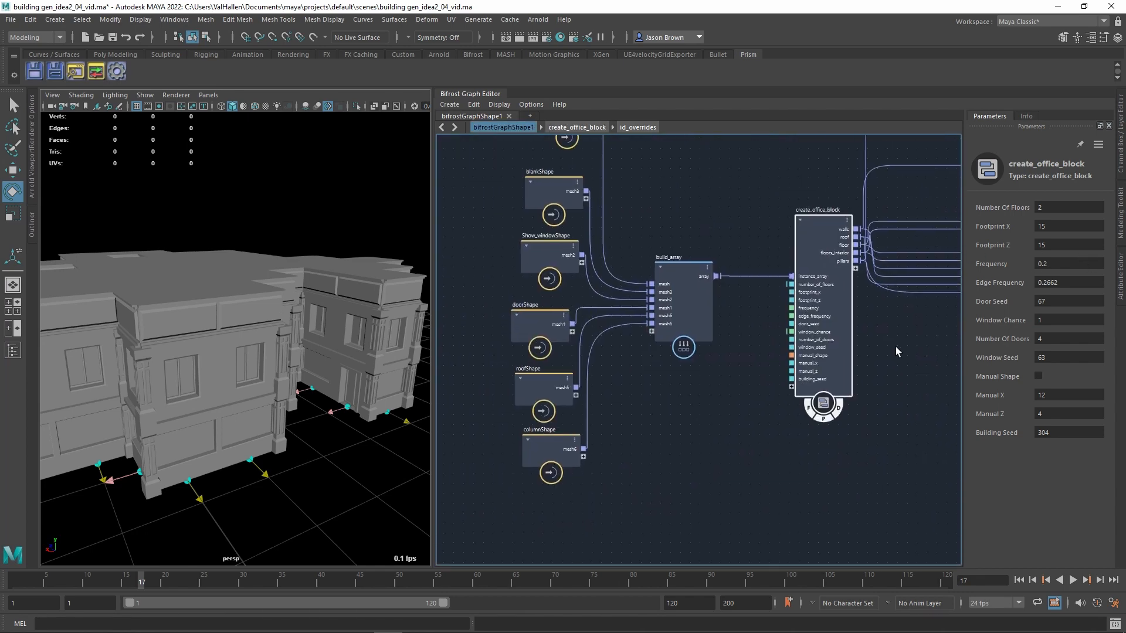
{"action": "middle_click_drag", "start_coordinate": [718, 365], "coordinate": [828, 376], "text": "alt"}
{"action": "scroll", "coordinate": [822, 394], "scroll_direction": "down", "scroll_amount": 2}
{"action": "left_click", "coordinate": [801, 332]}
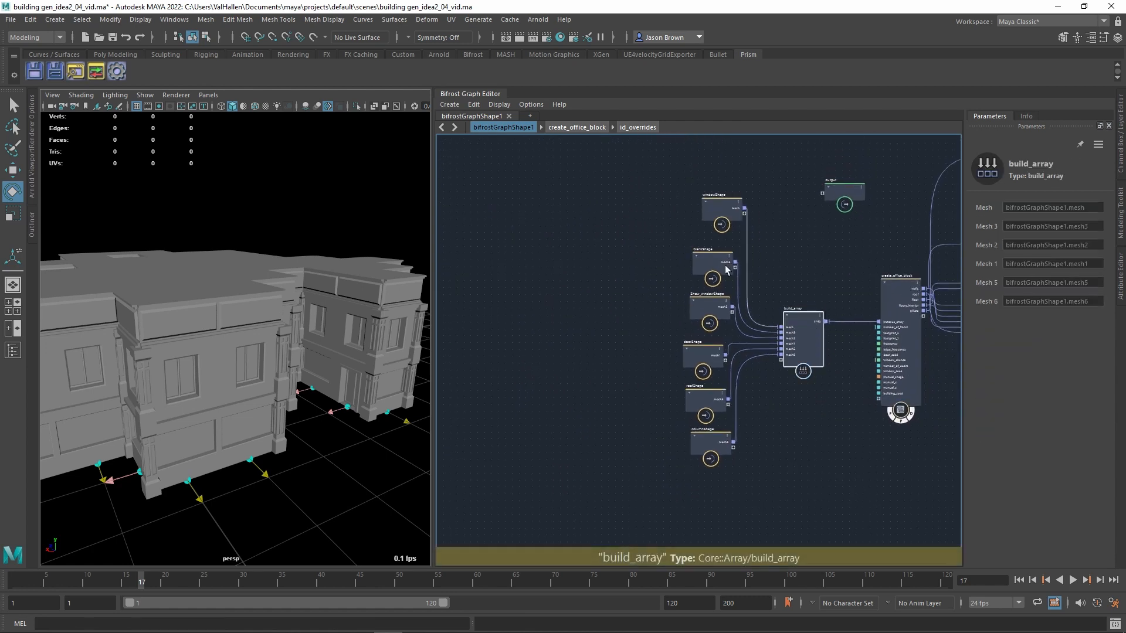
Step: Spread out the windowShape, blankShape, Show_windowShape, doorShape, roofShape and columnShape nodes in front of build_array
{"action": "left_click_drag", "start_coordinate": [719, 214], "coordinate": [704, 211]}
{"action": "left_click_drag", "start_coordinate": [705, 263], "coordinate": [680, 264]}
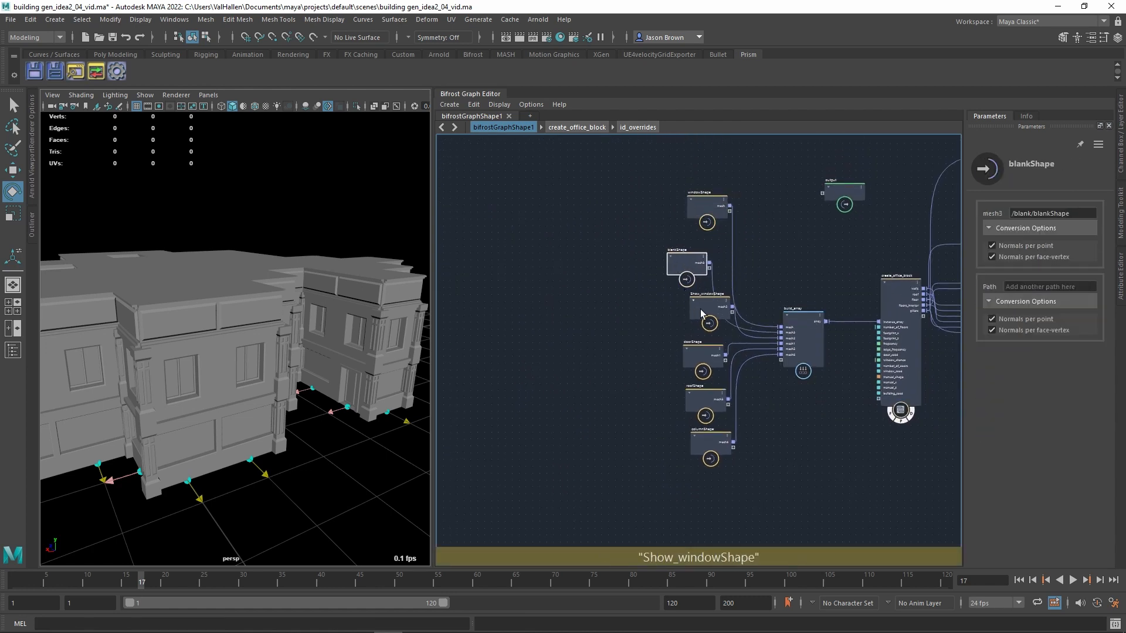
{"action": "left_click_drag", "start_coordinate": [700, 309], "coordinate": [660, 309]}
{"action": "left_click_drag", "start_coordinate": [697, 355], "coordinate": [667, 358]}
{"action": "left_click_drag", "start_coordinate": [706, 401], "coordinate": [708, 399]}
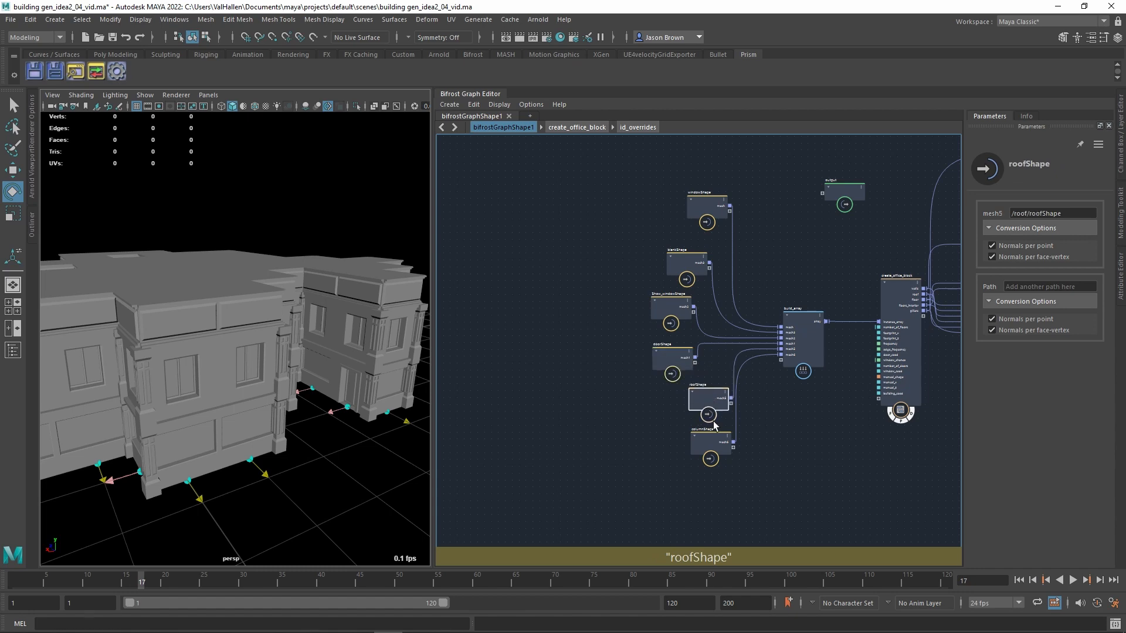
{"action": "left_click_drag", "start_coordinate": [716, 441], "coordinate": [740, 441]}
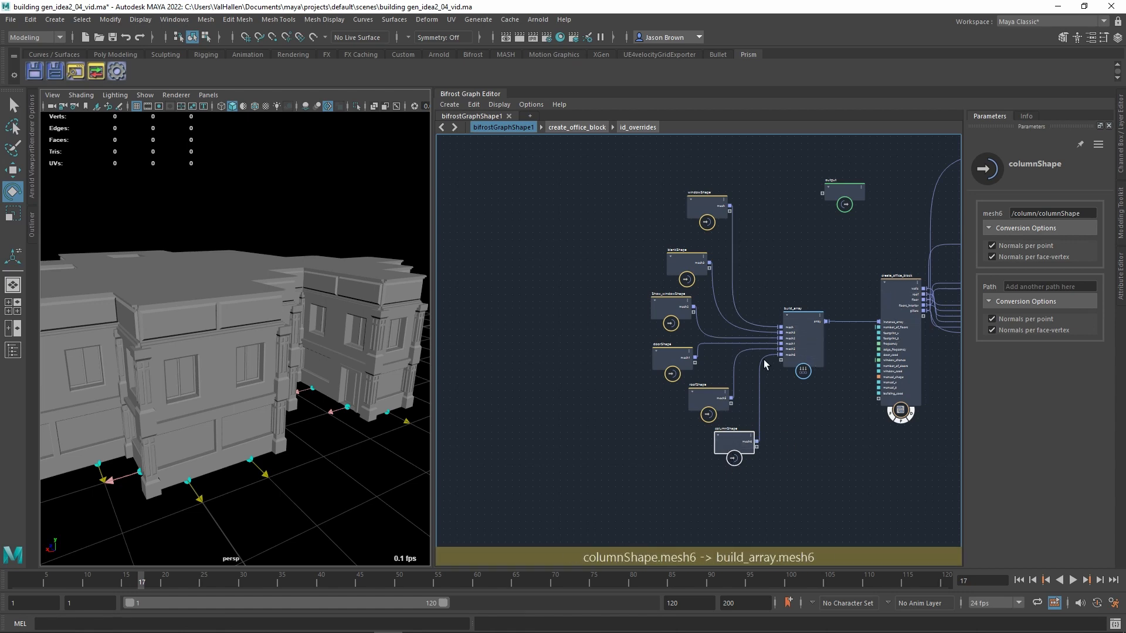
Step: Go back into create_office_block, find the id_overrides compound beside the floor loops and open it
{"action": "double_click", "coordinate": [900, 293]}
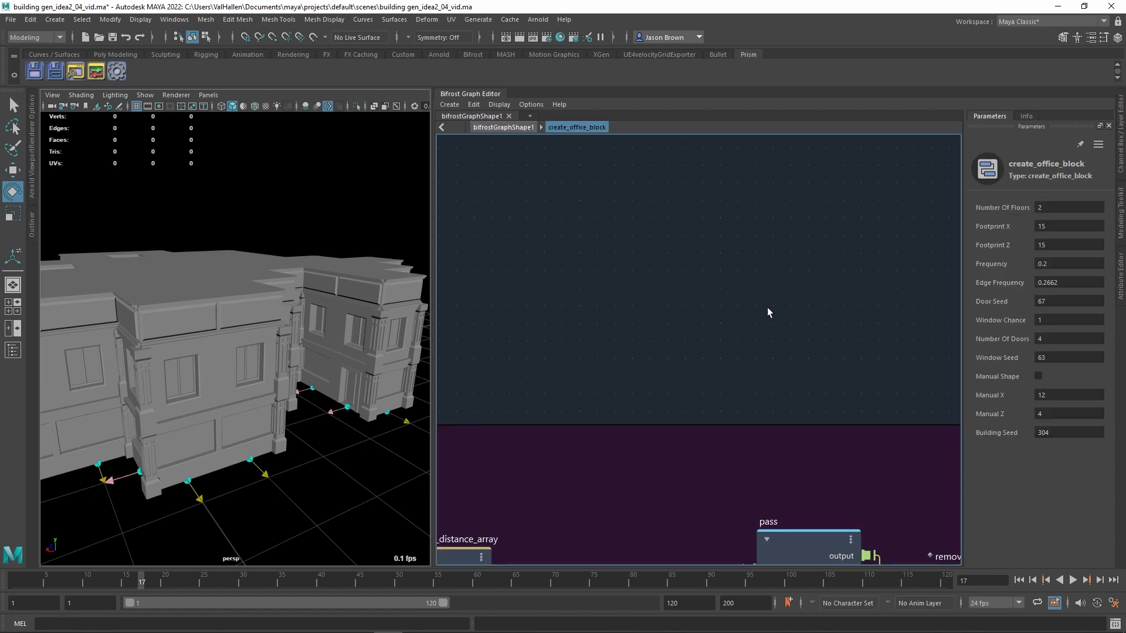
{"action": "middle_click_drag", "start_coordinate": [822, 320], "coordinate": [442, 364], "text": "alt"}
{"action": "middle_click_drag", "start_coordinate": [818, 347], "coordinate": [322, 377], "text": "alt"}
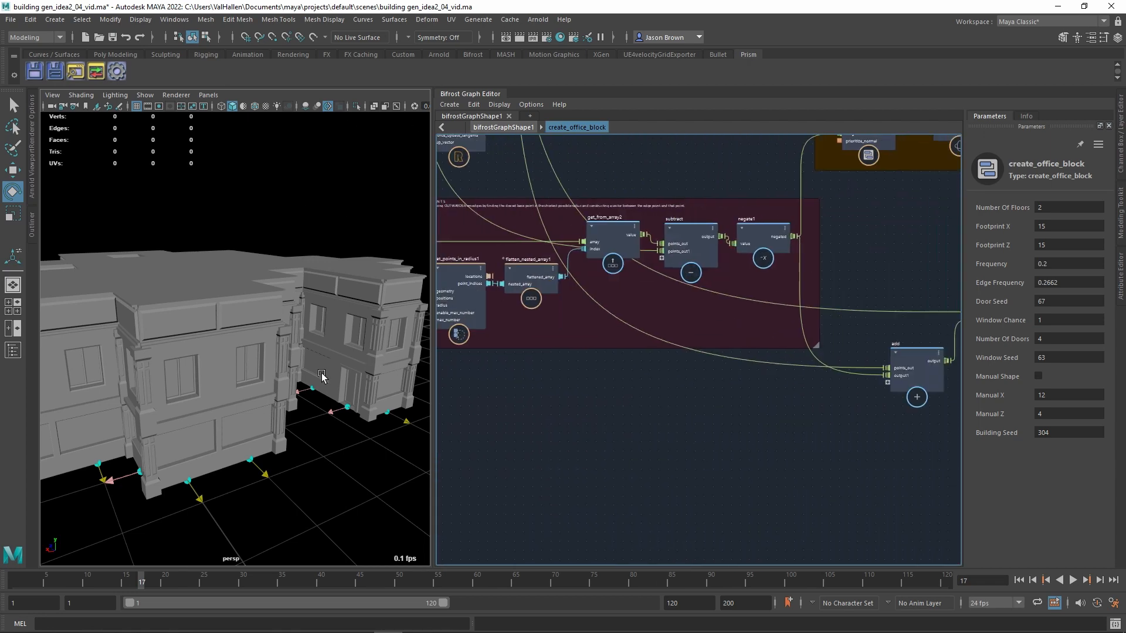
{"action": "middle_click_drag", "start_coordinate": [879, 381], "coordinate": [415, 396], "text": "alt"}
{"action": "middle_click_drag", "start_coordinate": [779, 419], "coordinate": [842, 469], "text": "alt"}
{"action": "middle_click_drag", "start_coordinate": [737, 367], "coordinate": [803, 542], "text": "alt"}
{"action": "mouse_move", "coordinate": [858, 377]}
{"action": "middle_mouse_down", "text": "alt"}
{"action": "mouse_move", "coordinate": [726, 530]}
{"action": "mouse_move", "coordinate": [649, 594]}
{"action": "mouse_move", "coordinate": [862, 390]}
{"action": "middle_mouse_up", "text": "alt"}
{"action": "scroll", "coordinate": [745, 508], "scroll_direction": "up", "scroll_amount": 2}
{"action": "double_click", "coordinate": [769, 331]}
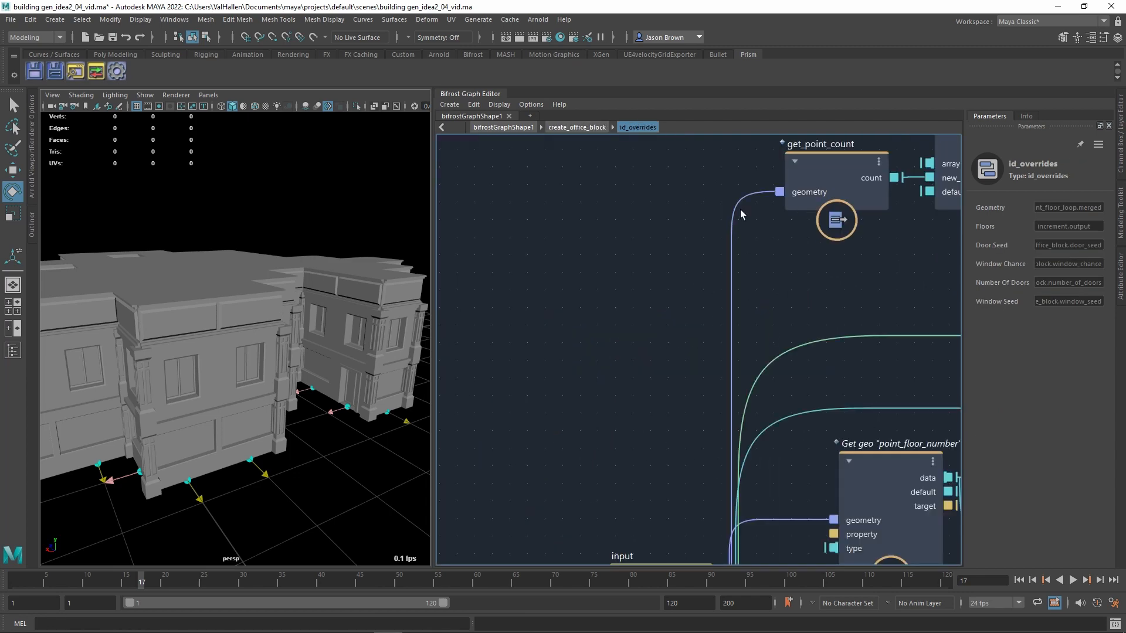
Step: Inspect the get_point_count and resize_array nodes that size the ID array from the incoming geometry
{"action": "scroll", "coordinate": [799, 296], "scroll_direction": "down", "scroll_amount": 2}
{"action": "middle_click_drag", "start_coordinate": [799, 297], "coordinate": [642, 358], "text": "alt"}
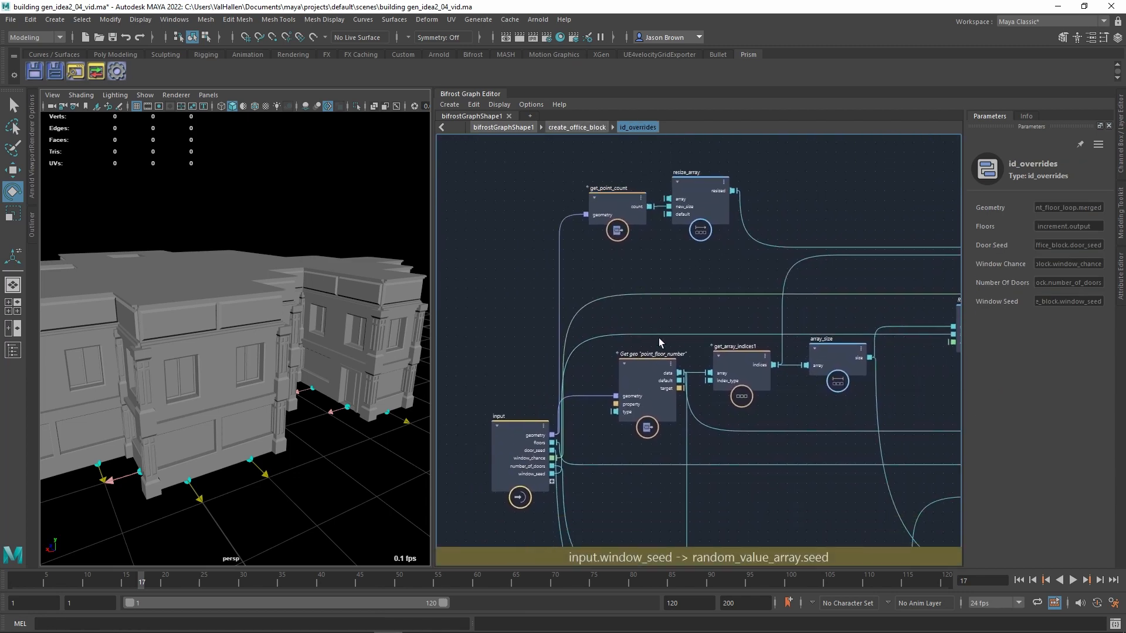
{"action": "left_click", "coordinate": [630, 216]}
{"action": "left_click", "coordinate": [707, 198]}
{"action": "middle_click_drag", "start_coordinate": [768, 220], "coordinate": [714, 275], "text": "alt"}
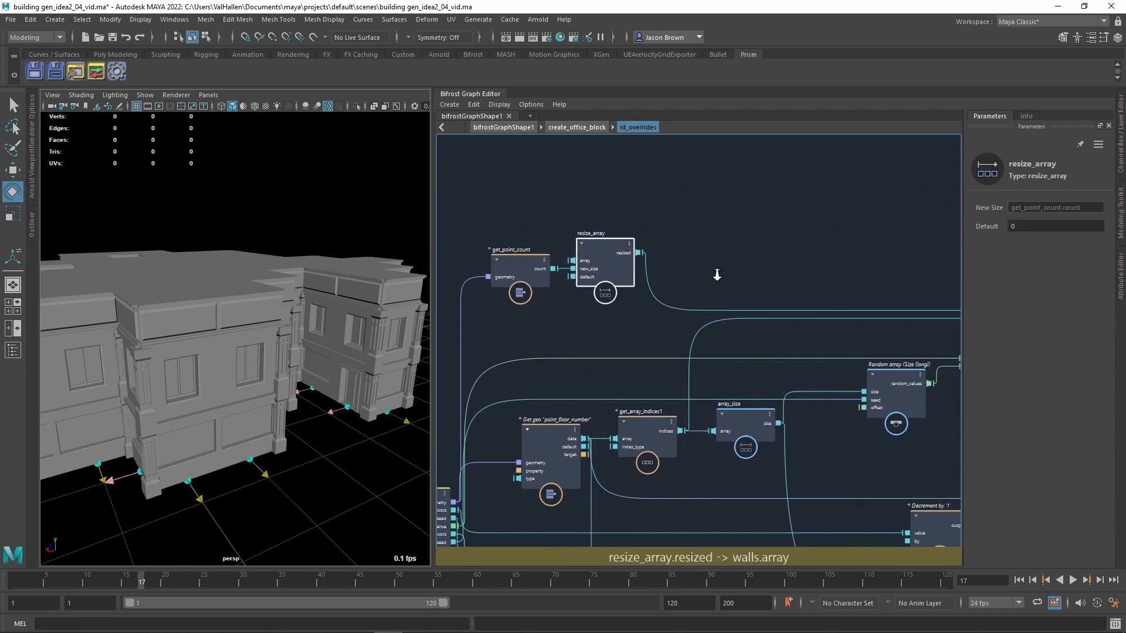
{"action": "scroll", "coordinate": [713, 280], "scroll_direction": "up", "scroll_amount": 1}
{"action": "middle_click_drag", "start_coordinate": [576, 278], "coordinate": [604, 244], "text": "alt"}
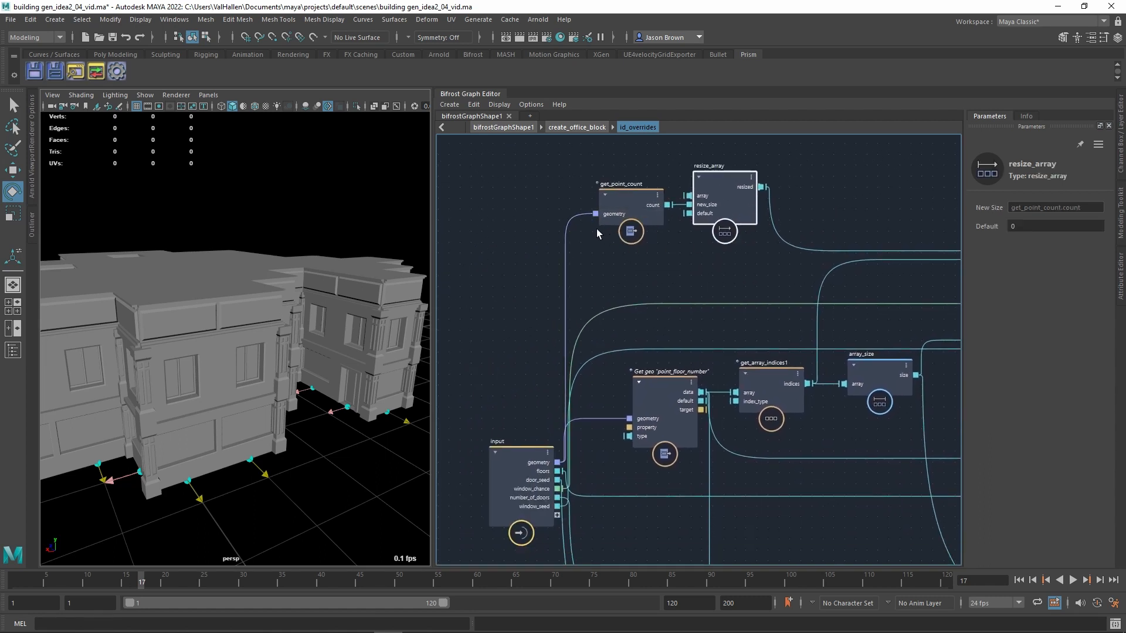
{"action": "middle_click_drag", "start_coordinate": [694, 262], "coordinate": [588, 257], "text": "alt"}
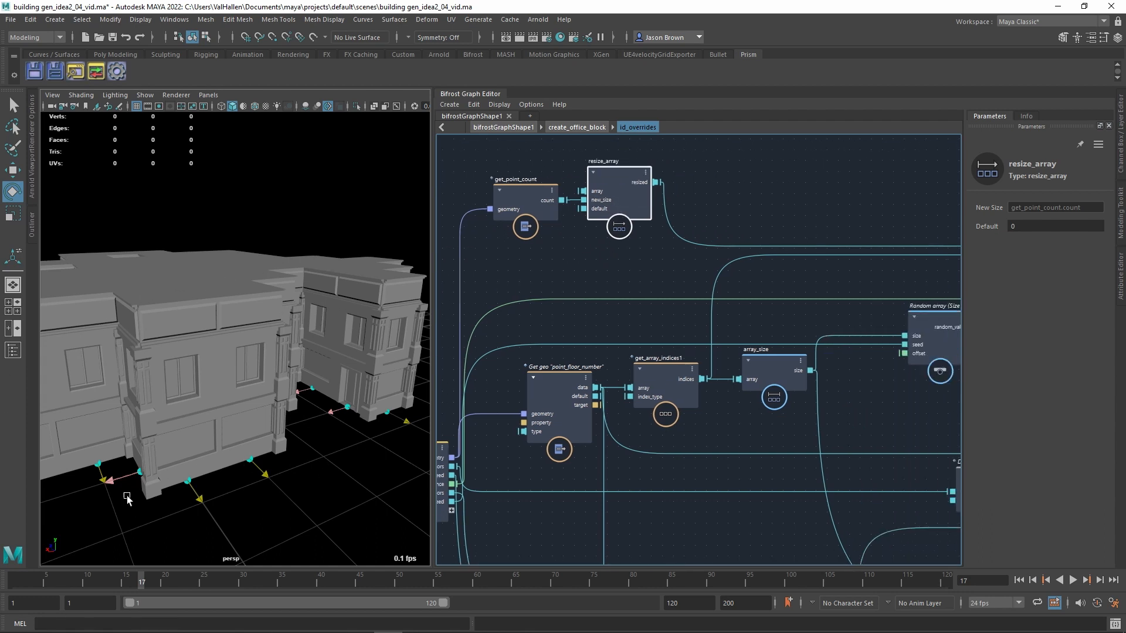
{"action": "middle_click_drag", "start_coordinate": [576, 322], "coordinate": [661, 287], "text": "alt"}
{"action": "right_click_drag", "start_coordinate": [661, 287], "coordinate": [645, 287], "text": "alt"}
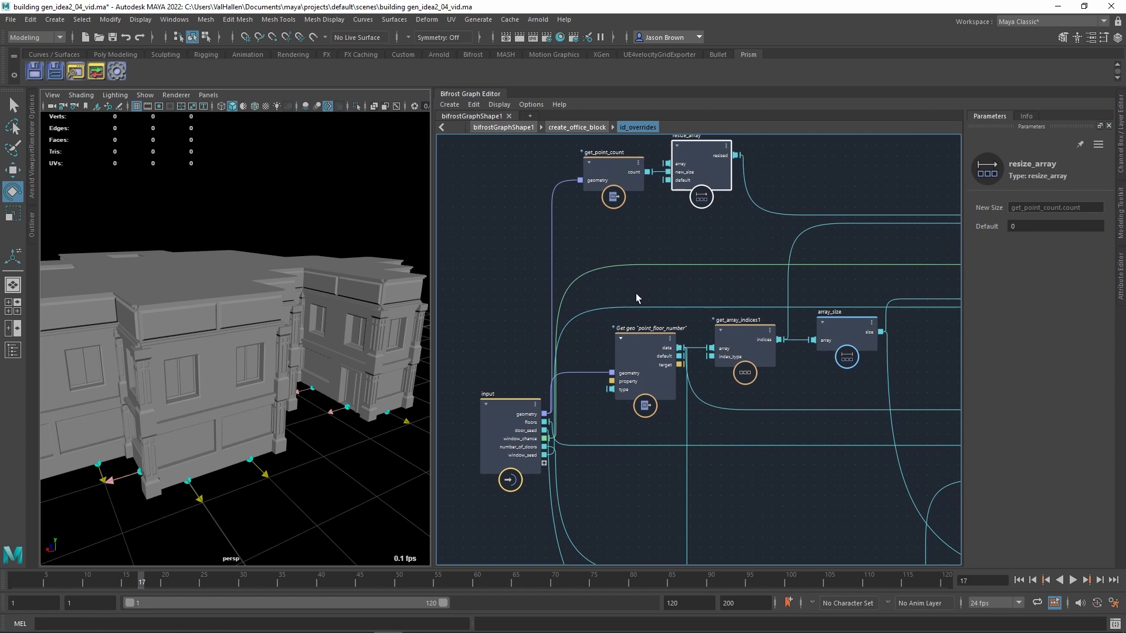
Step: Step out to create_office_block to check id_overrides' geometry source, then reopen the compound at the point_floor_number node
{"action": "double_click", "coordinate": [648, 301]}
{"action": "right_click_drag", "start_coordinate": [725, 258], "coordinate": [693, 247], "text": "alt"}
{"action": "middle_click_drag", "start_coordinate": [693, 247], "coordinate": [693, 262], "text": "alt"}
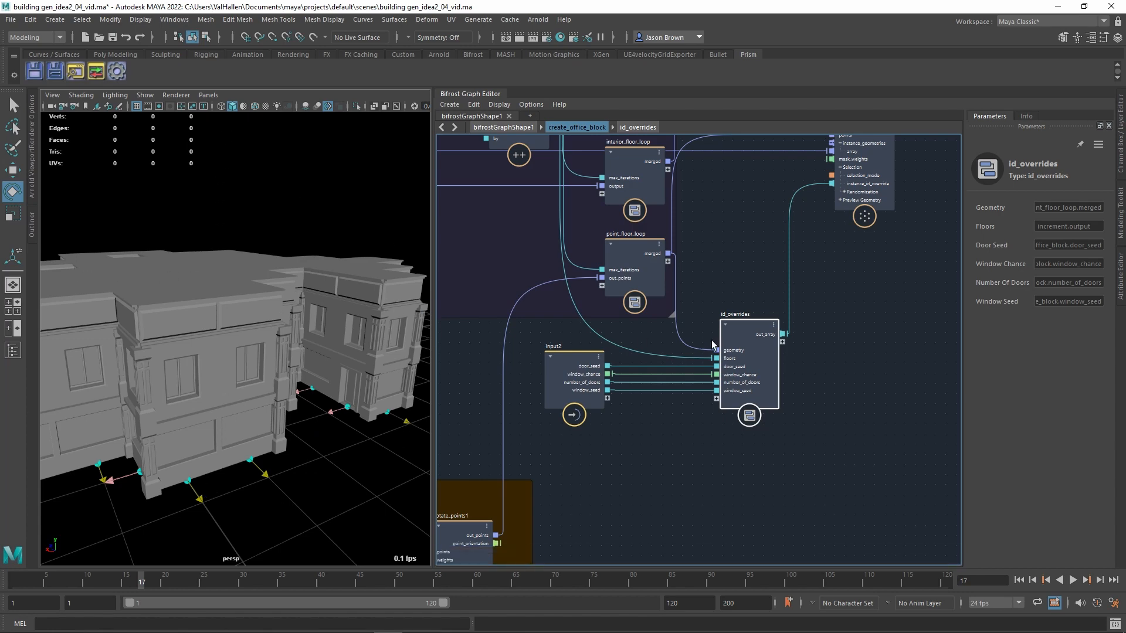
{"action": "double_click", "coordinate": [748, 327]}
{"action": "middle_click_drag", "start_coordinate": [821, 258], "coordinate": [718, 196], "text": "alt"}
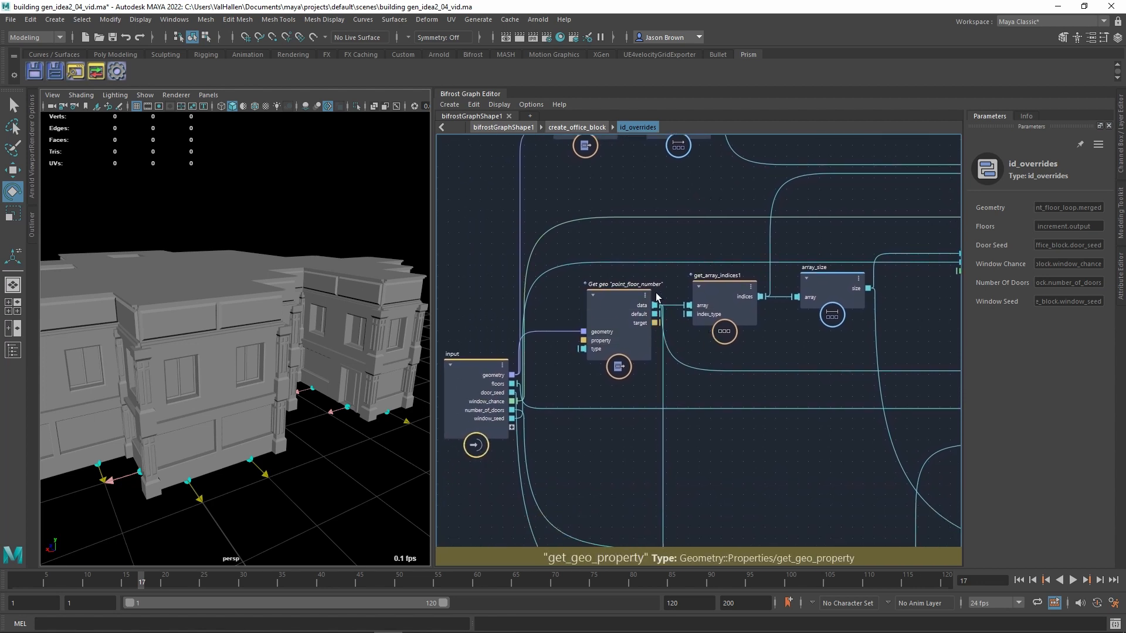
Step: Shift the point_floor_number property node closer to the input node and inspect get_array_indices1 and array_size
{"action": "left_click_drag", "start_coordinate": [626, 314], "coordinate": [601, 315]}
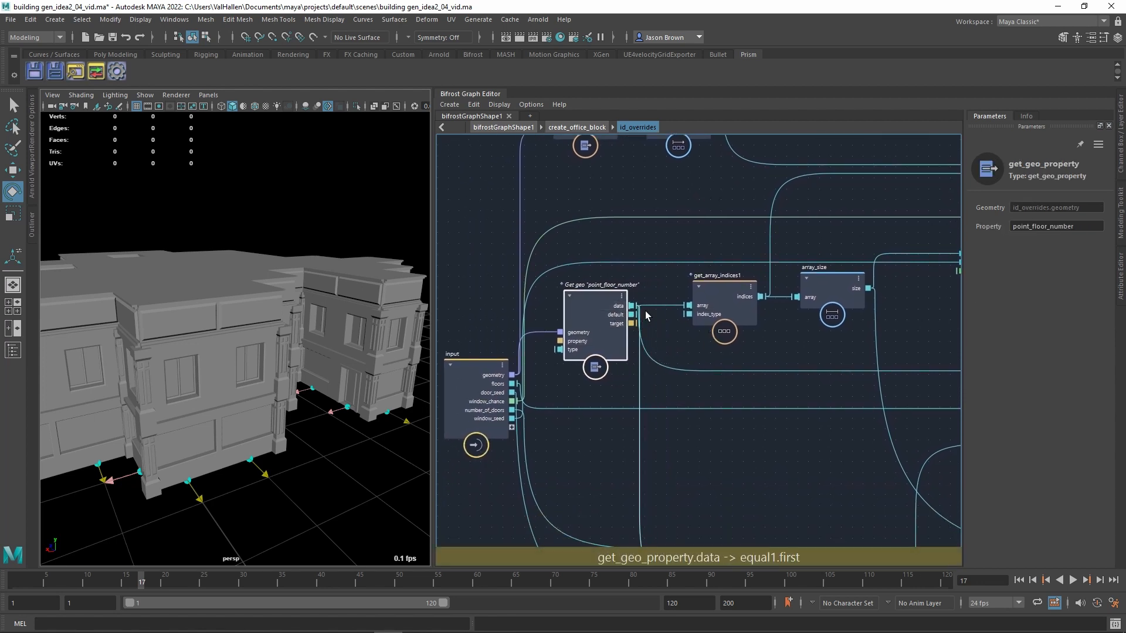
{"action": "middle_click_drag", "start_coordinate": [698, 354], "coordinate": [621, 407], "text": "alt"}
{"action": "left_click", "coordinate": [563, 360]}
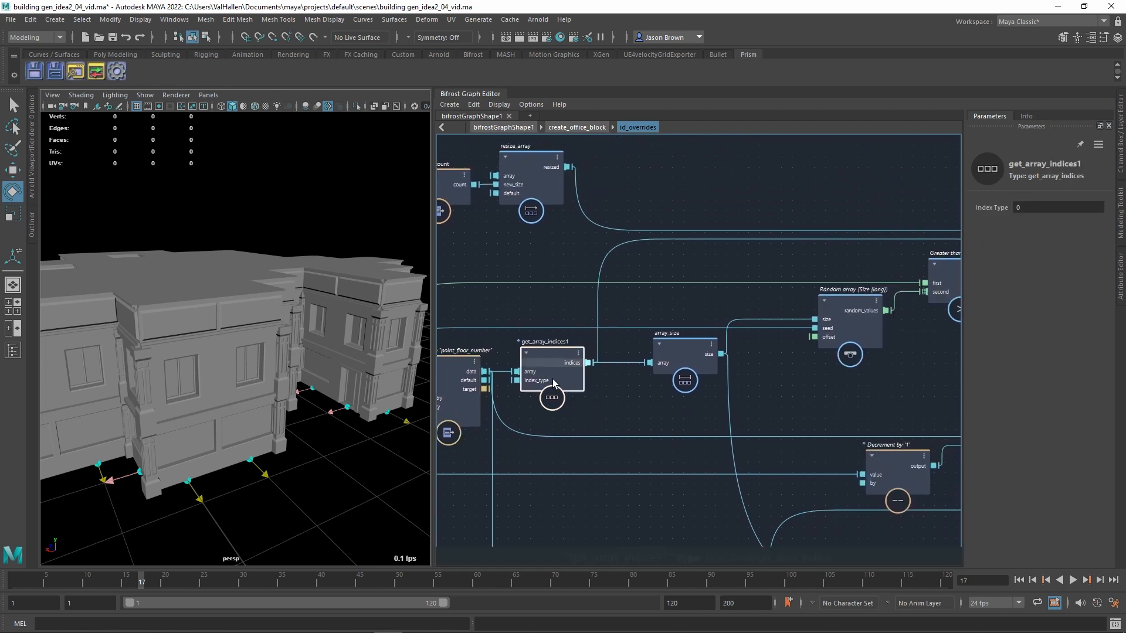
{"action": "mouse_move", "coordinate": [700, 275]}
{"action": "middle_mouse_down", "text": "alt"}
{"action": "mouse_move", "coordinate": [686, 290]}
{"action": "mouse_move", "coordinate": [504, 308]}
{"action": "middle_mouse_up", "text": "alt"}
{"action": "mouse_move", "coordinate": [839, 228]}
{"action": "middle_mouse_down", "text": "alt"}
{"action": "mouse_move", "coordinate": [643, 223]}
{"action": "mouse_move", "coordinate": [821, 194]}
{"action": "middle_mouse_up", "text": "alt"}
{"action": "middle_click_drag", "start_coordinate": [760, 352], "coordinate": [844, 336], "text": "alt"}
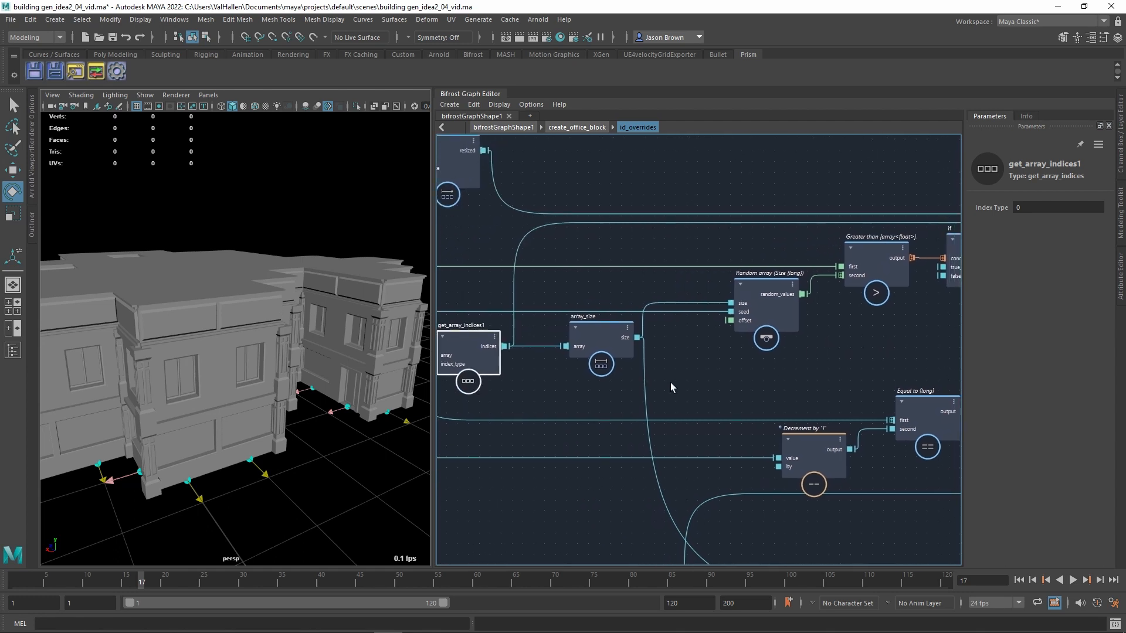
{"action": "left_click", "coordinate": [597, 349]}
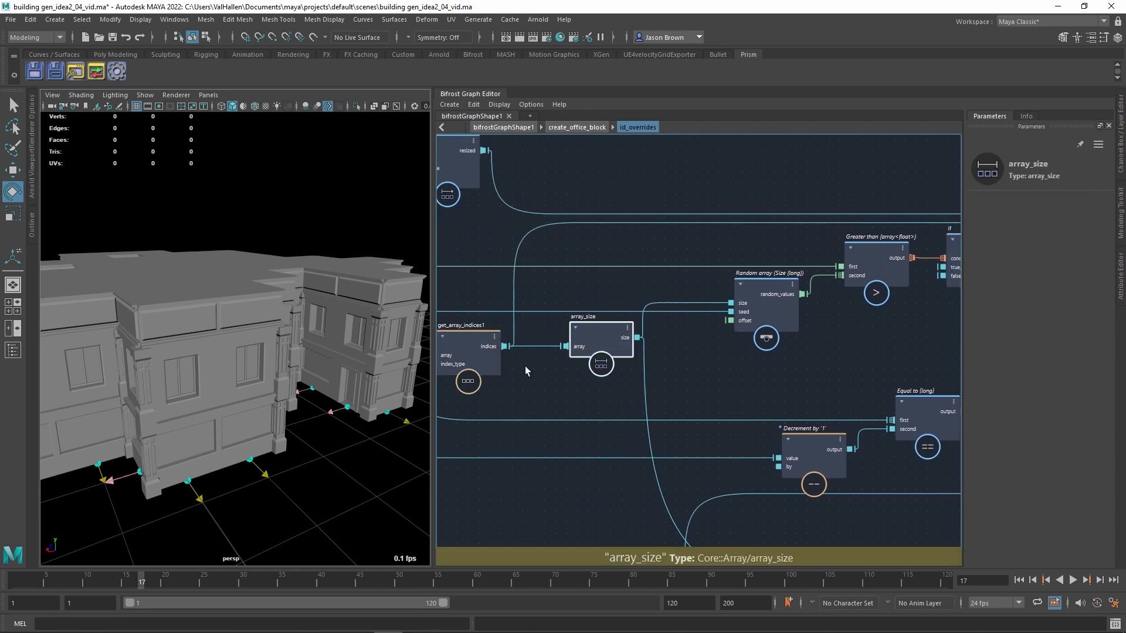
Step: Inspect the random array and greater-than nodes, tracing the comparison's first value back to the window_chance input
{"action": "middle_click_drag", "start_coordinate": [746, 369], "coordinate": [694, 359], "text": "alt"}
{"action": "left_click", "coordinate": [681, 322]}
{"action": "middle_click_drag", "start_coordinate": [797, 378], "coordinate": [693, 378], "text": "alt"}
{"action": "left_click", "coordinate": [709, 277]}
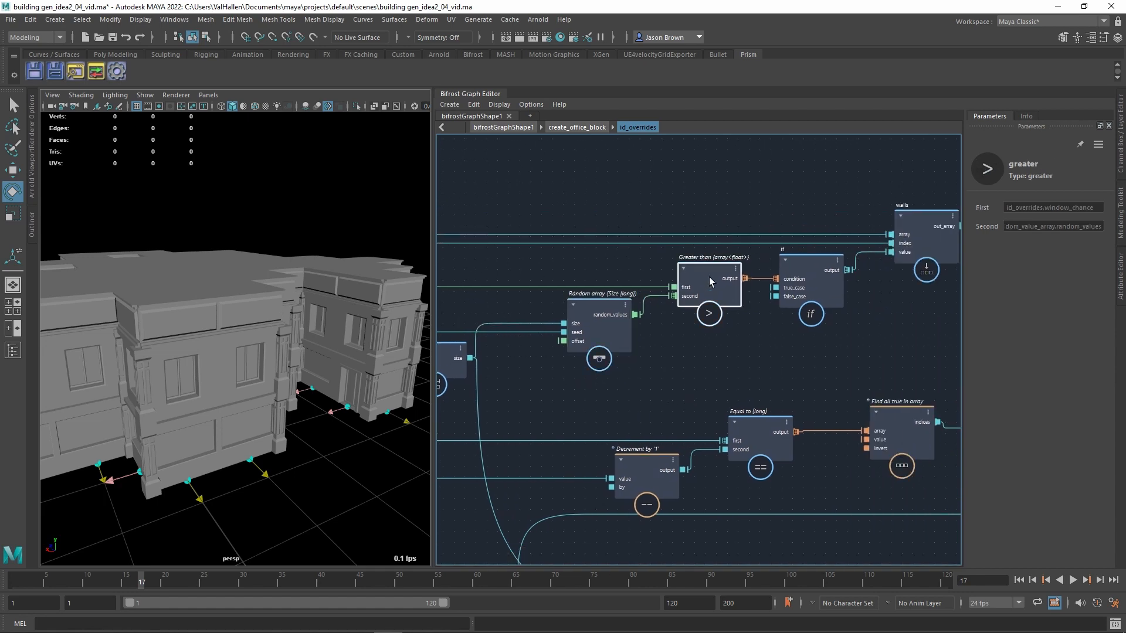
{"action": "middle_click_drag", "start_coordinate": [644, 299], "coordinate": [661, 381], "text": "alt"}
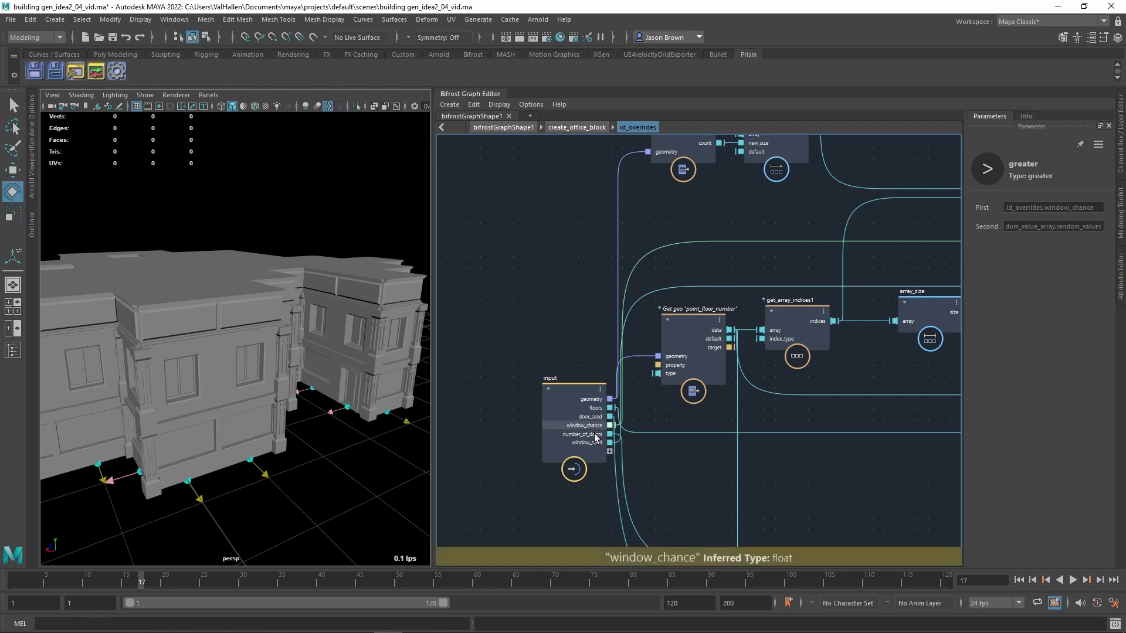
{"action": "middle_click_drag", "start_coordinate": [860, 433], "coordinate": [731, 361], "text": "alt"}
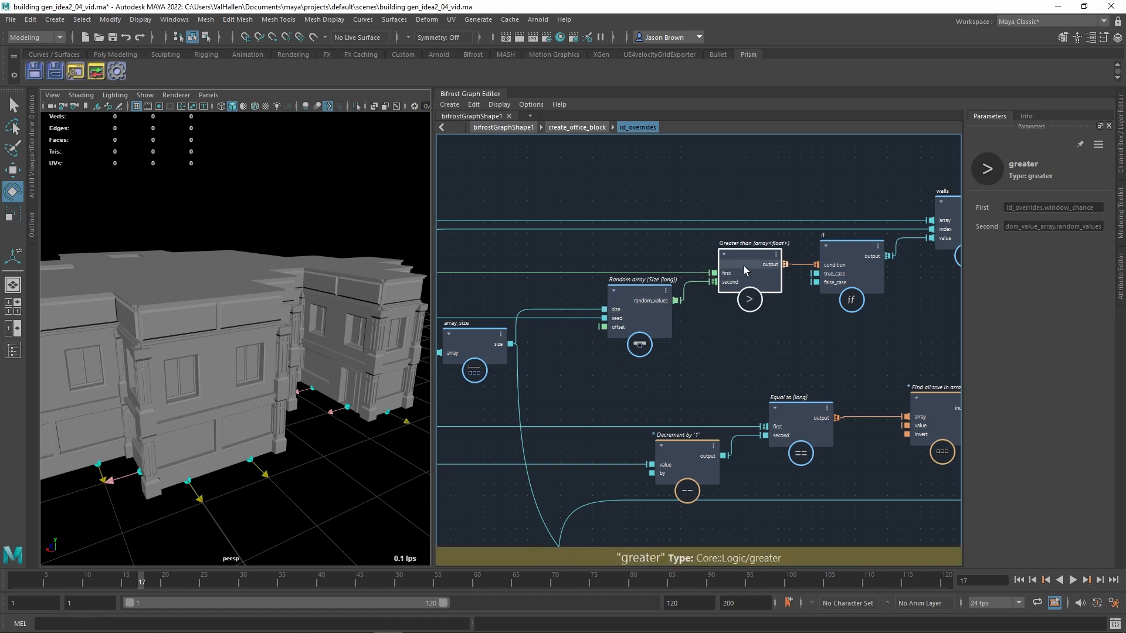
Step: Inspect the true and false cases of the if node and the walls set_in_array node it feeds
{"action": "middle_click_drag", "start_coordinate": [743, 265], "coordinate": [690, 279]}
{"action": "left_click", "coordinate": [780, 309]}
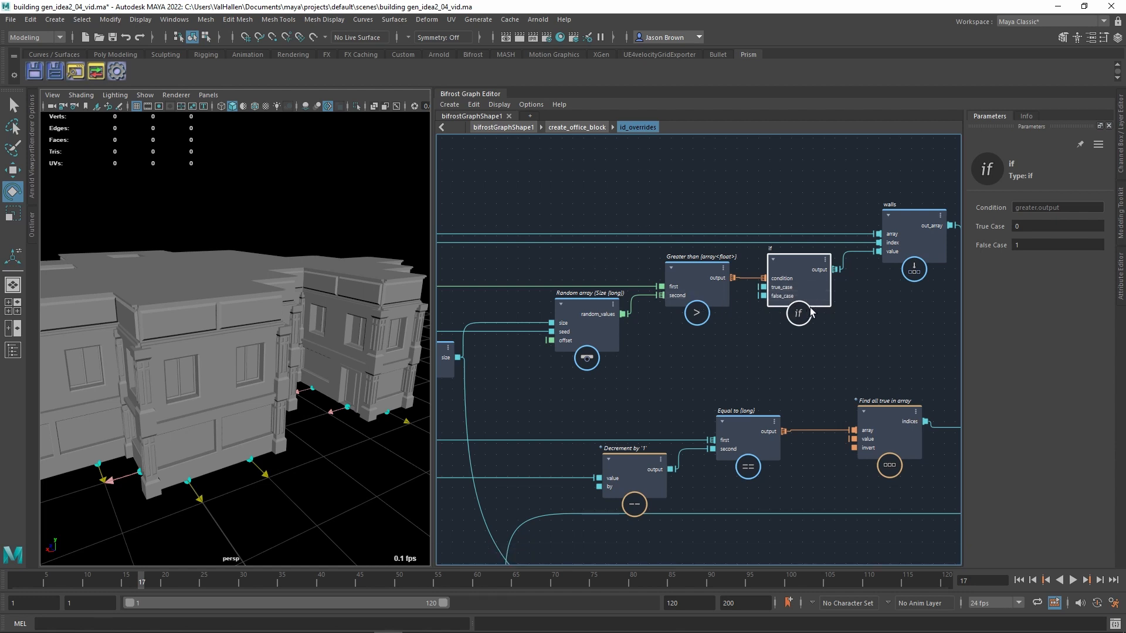
{"action": "left_click", "coordinate": [922, 222]}
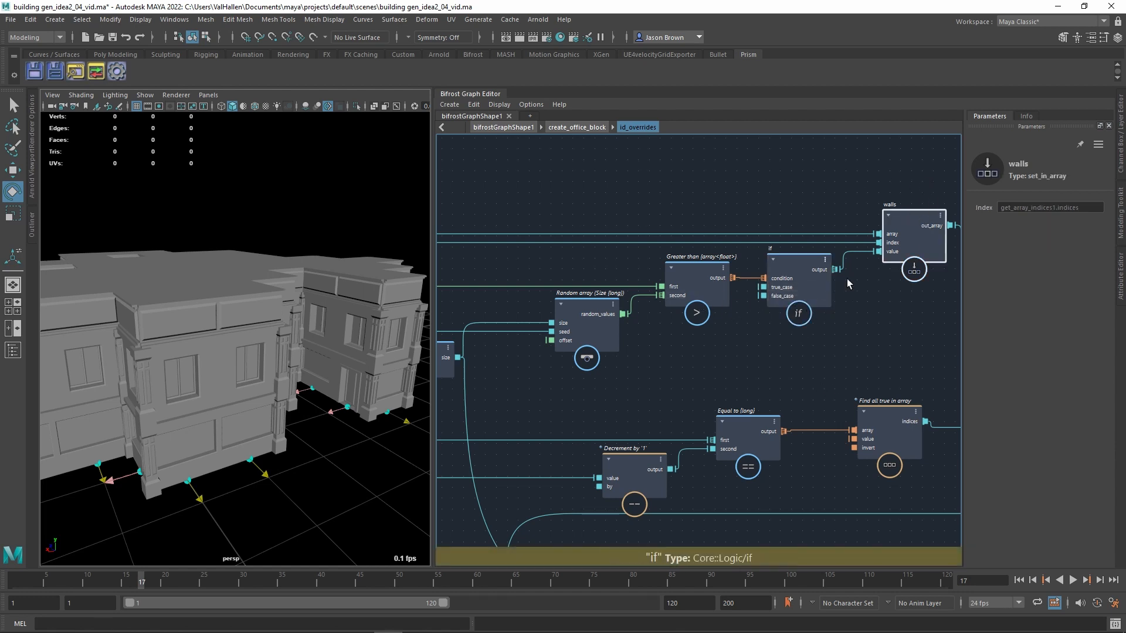
{"action": "left_click", "coordinate": [802, 302]}
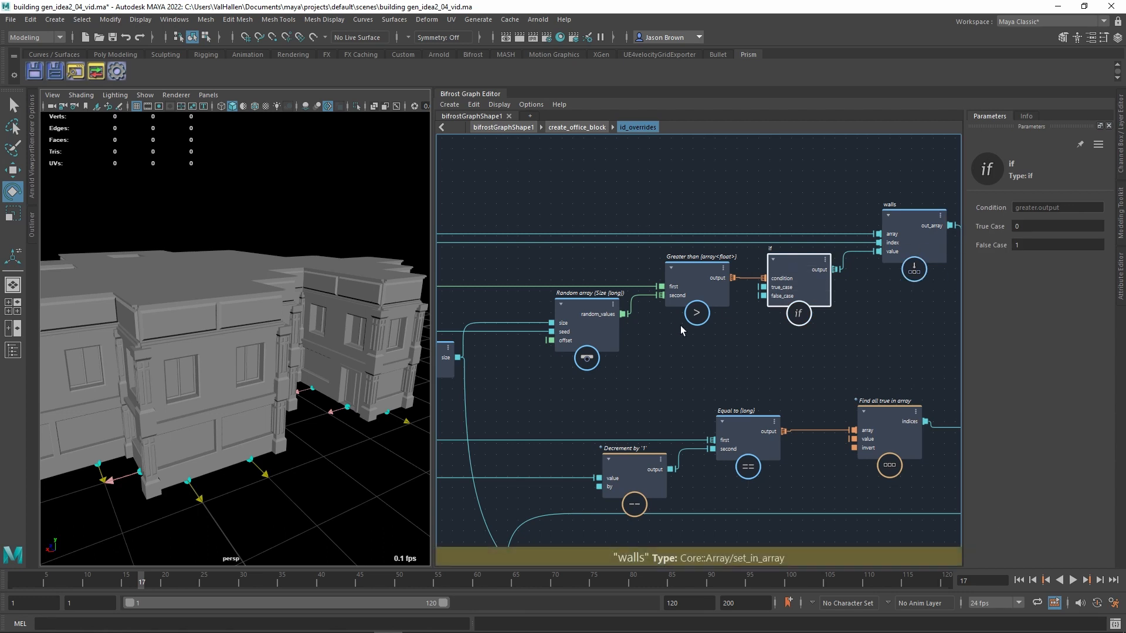
Step: Step out to the top-level bifrostGraphShape1 graph and inspect the windowShape and blankShape input nodes
{"action": "key", "text": "BackSpace"}
{"action": "key", "text": "BackSpace"}
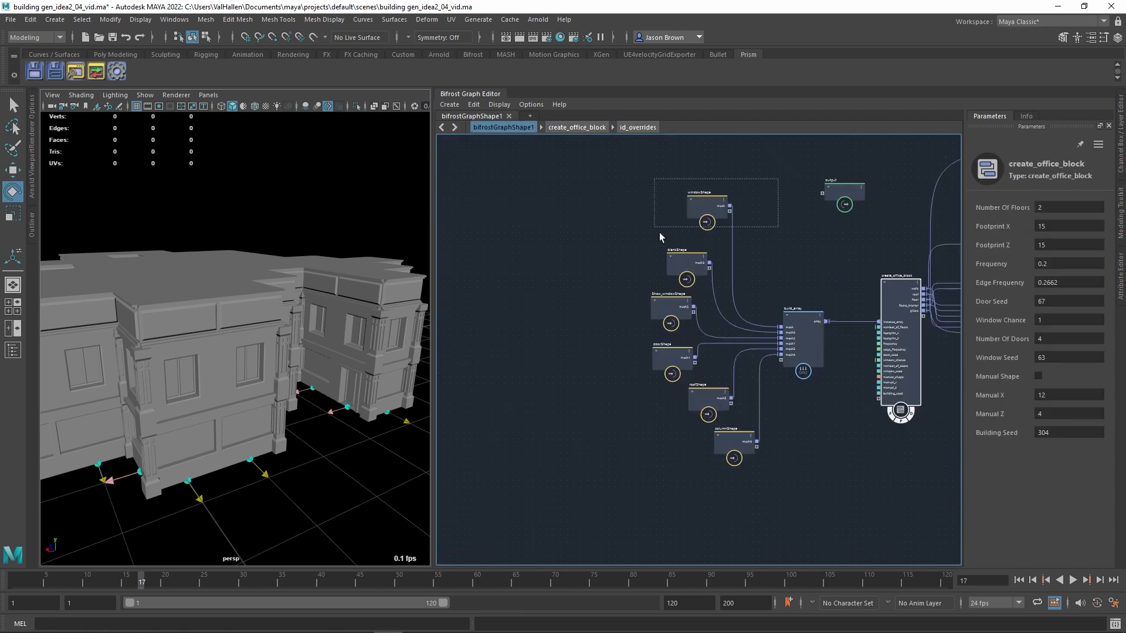
{"action": "left_click_drag", "start_coordinate": [659, 233], "coordinate": [717, 219]}
{"action": "left_click_drag", "start_coordinate": [692, 262], "coordinate": [693, 263]}
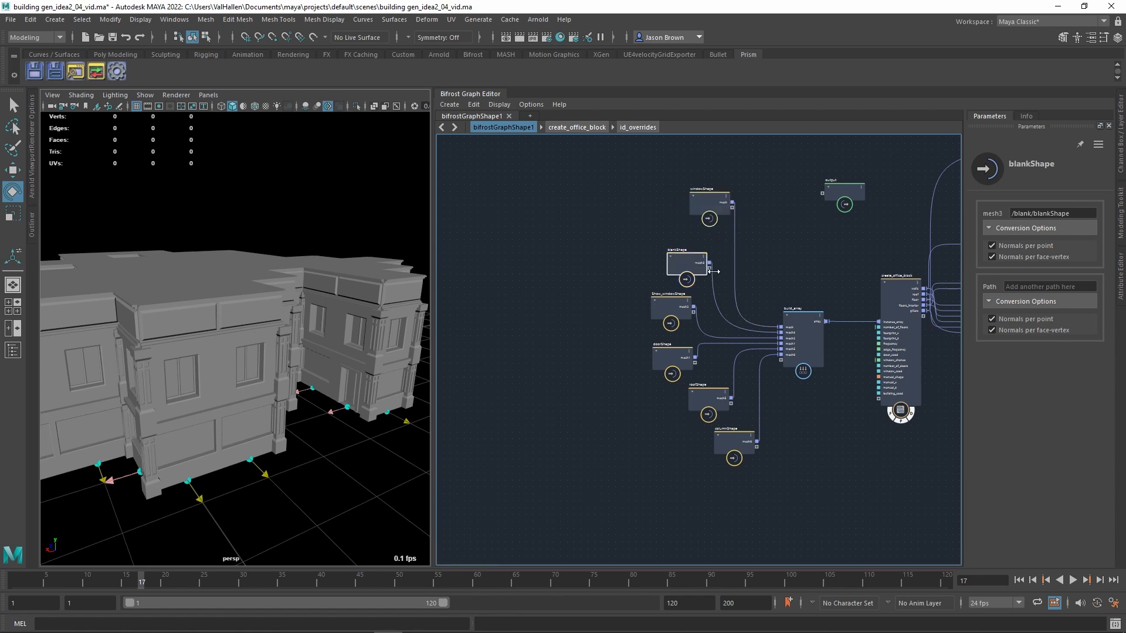
Step: Lower the create_office_block node's Window Chance to 0.7677
{"action": "left_click", "coordinate": [552, 520]}
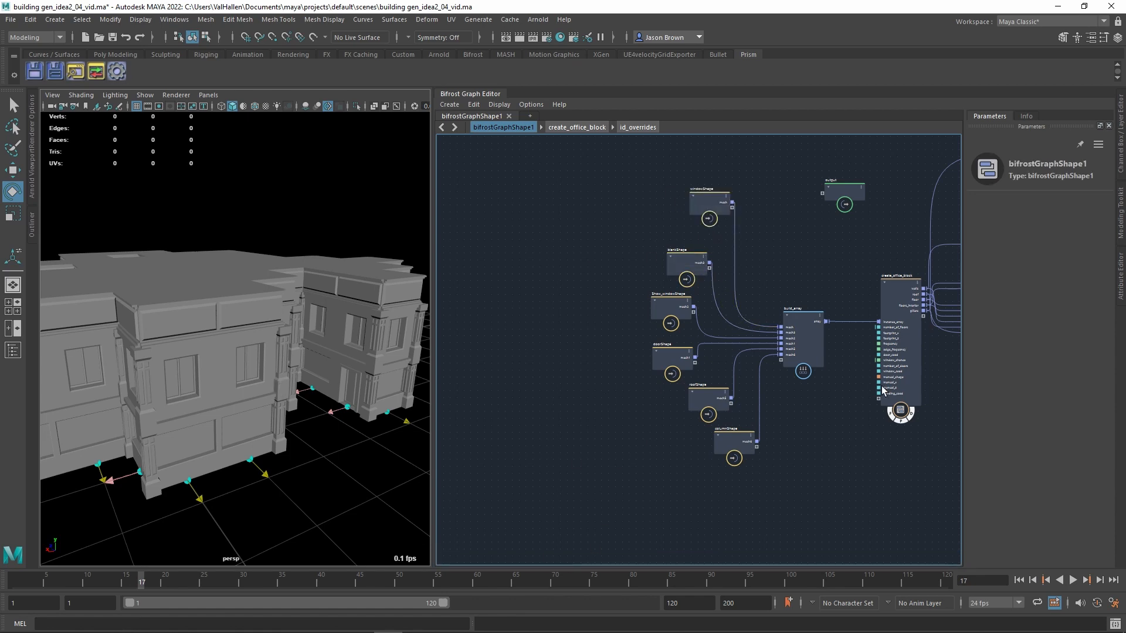
{"action": "left_click", "coordinate": [883, 388]}
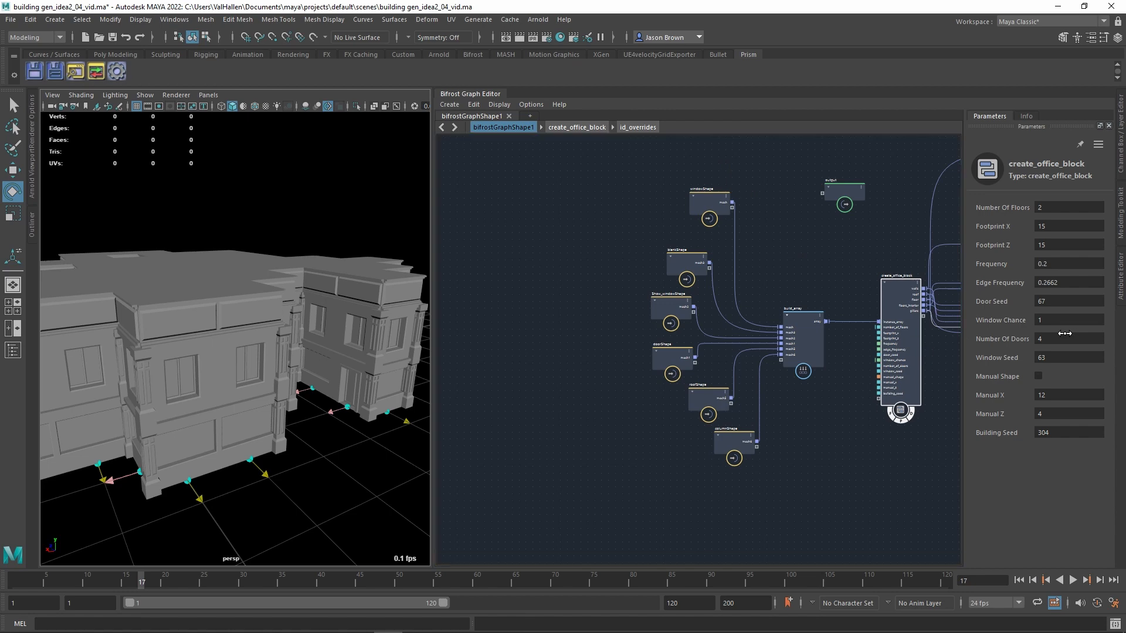
{"action": "mouse_move", "coordinate": [1040, 334]}
{"action": "left_mouse_down"}
{"action": "mouse_move", "coordinate": [965, 332]}
{"action": "mouse_move", "coordinate": [1083, 331]}
{"action": "mouse_move", "coordinate": [1035, 332]}
{"action": "left_mouse_up"}
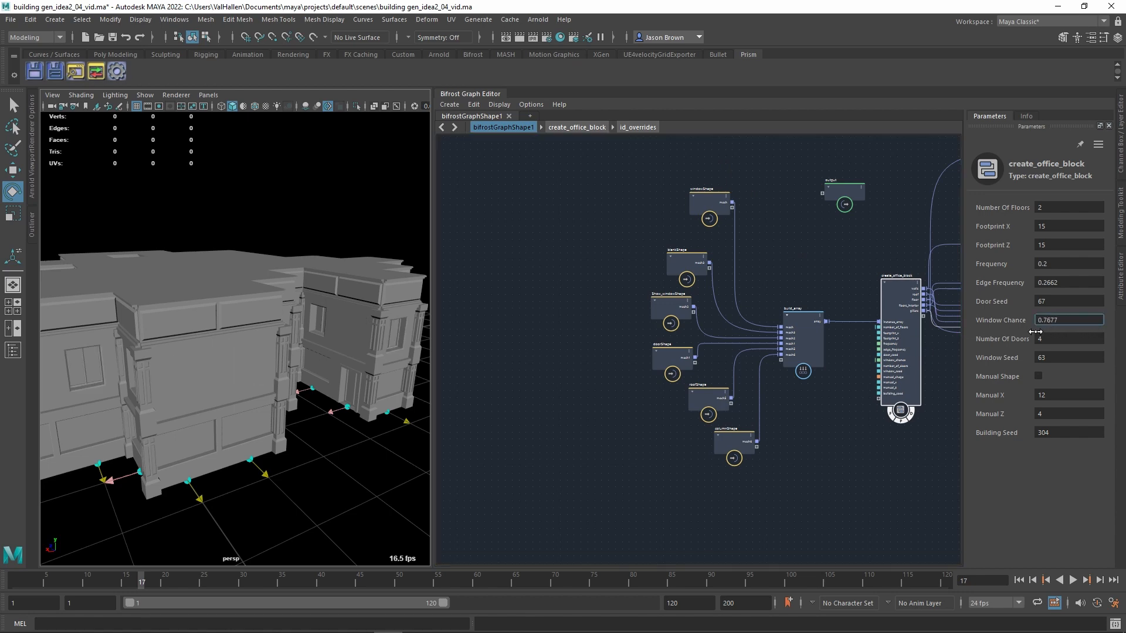
Step: Inspect the windowShape node and shift the blankShape node slightly closer to it
{"action": "left_click", "coordinate": [718, 206]}
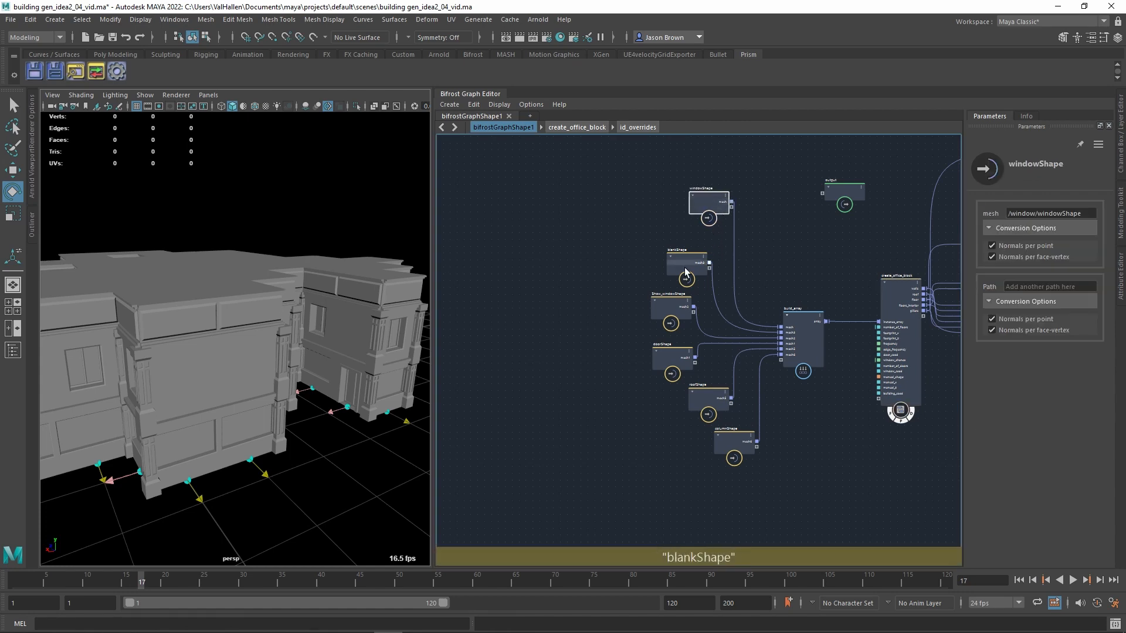
{"action": "left_click_drag", "start_coordinate": [685, 271], "coordinate": [688, 260]}
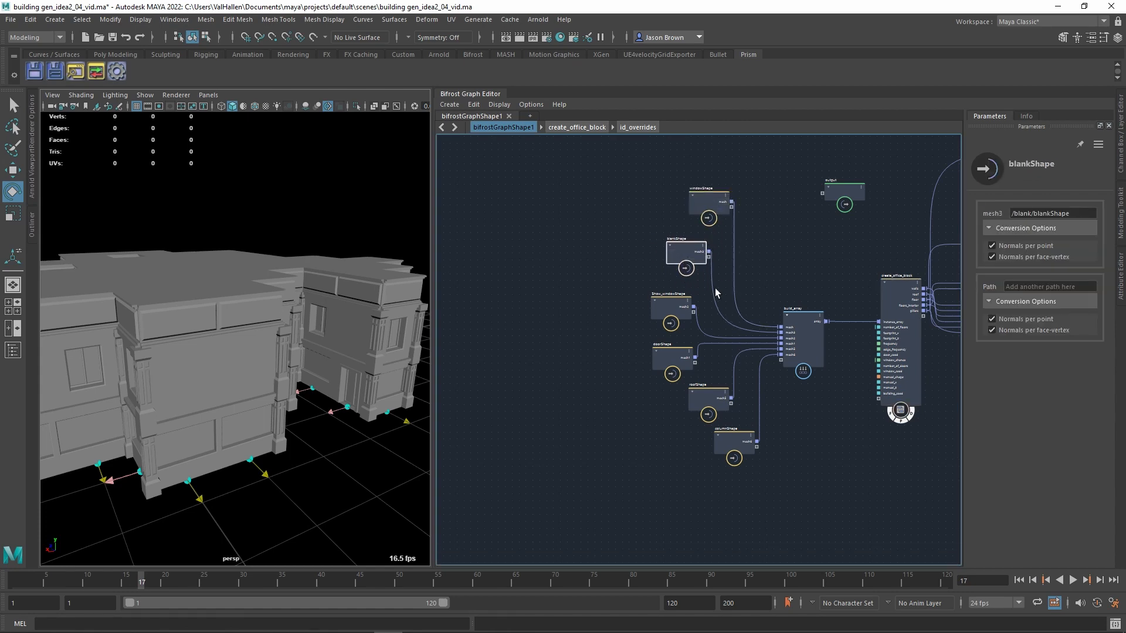
Step: Open the create_office_block compound, locate id_overrides and set Window Chance to 1
{"action": "double_click", "coordinate": [912, 295]}
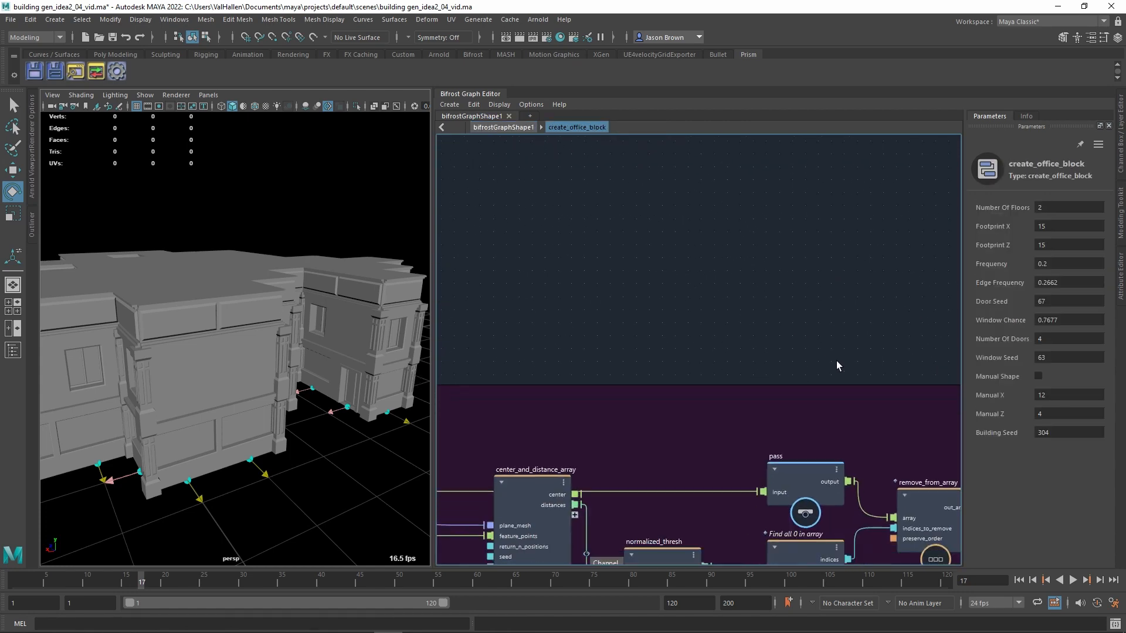
{"action": "middle_click_drag", "start_coordinate": [552, 352], "coordinate": [336, 85], "text": "alt"}
{"action": "middle_click_drag", "start_coordinate": [820, 334], "coordinate": [211, 291], "text": "alt"}
{"action": "middle_click_drag", "start_coordinate": [921, 362], "coordinate": [569, 338], "text": "alt"}
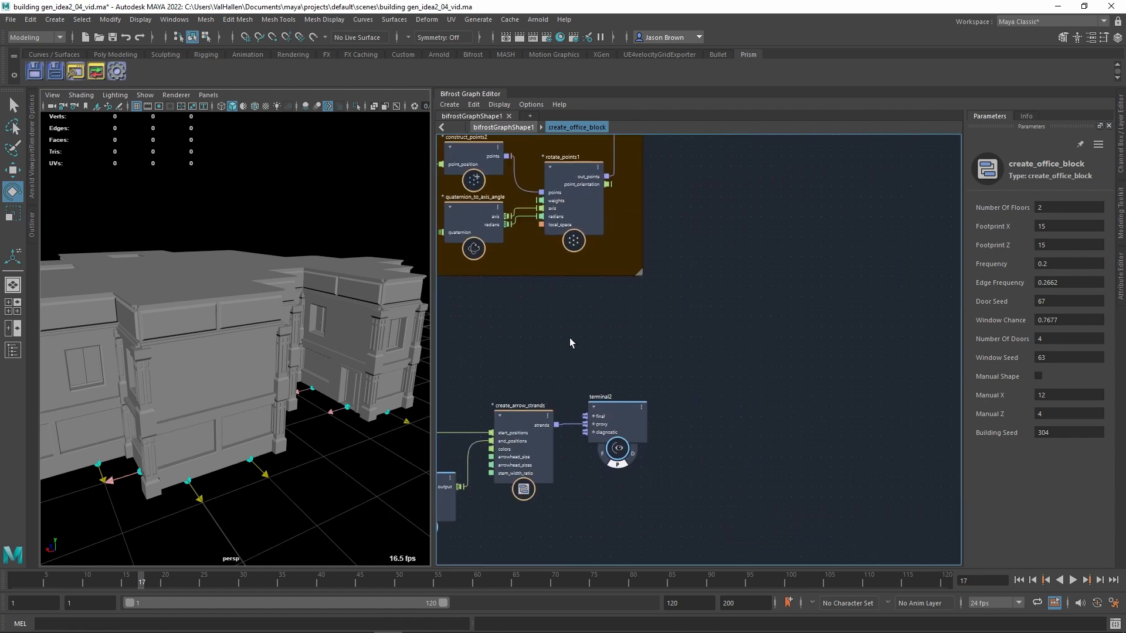
{"action": "middle_click_drag", "start_coordinate": [701, 331], "coordinate": [976, 159], "text": "alt"}
{"action": "middle_click_drag", "start_coordinate": [882, 237], "coordinate": [827, 502], "text": "alt"}
{"action": "scroll", "coordinate": [826, 433], "scroll_direction": "down", "scroll_amount": 4}
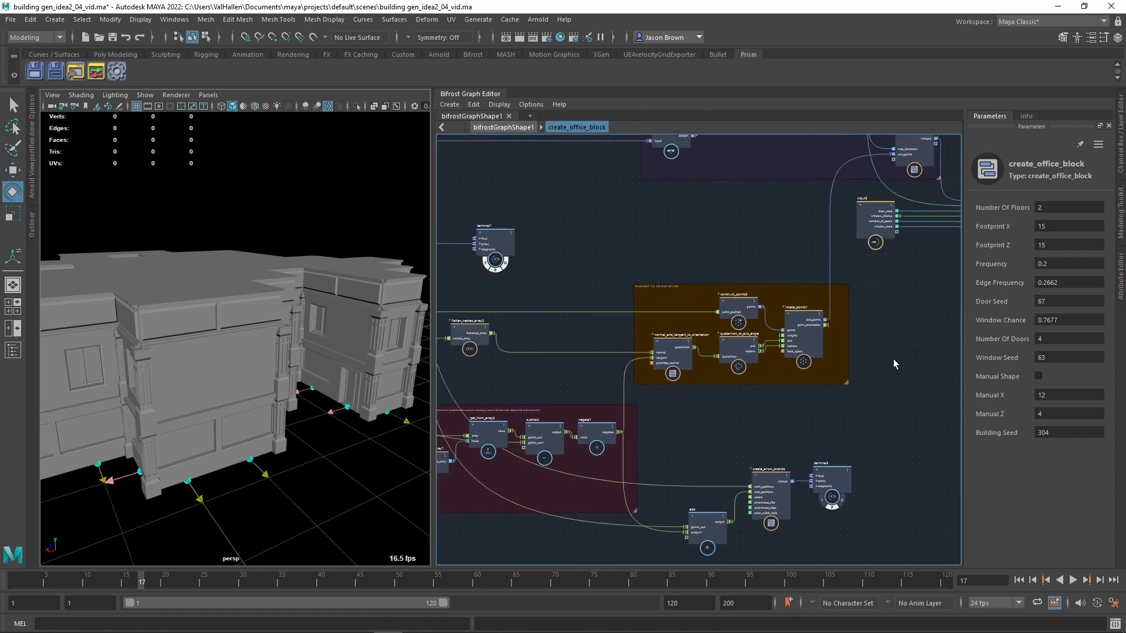
{"action": "middle_click_drag", "start_coordinate": [929, 305], "coordinate": [665, 402], "text": "alt"}
{"action": "middle_click_drag", "start_coordinate": [724, 320], "coordinate": [722, 412], "text": "alt"}
{"action": "scroll", "coordinate": [723, 413], "scroll_direction": "up", "scroll_amount": 5}
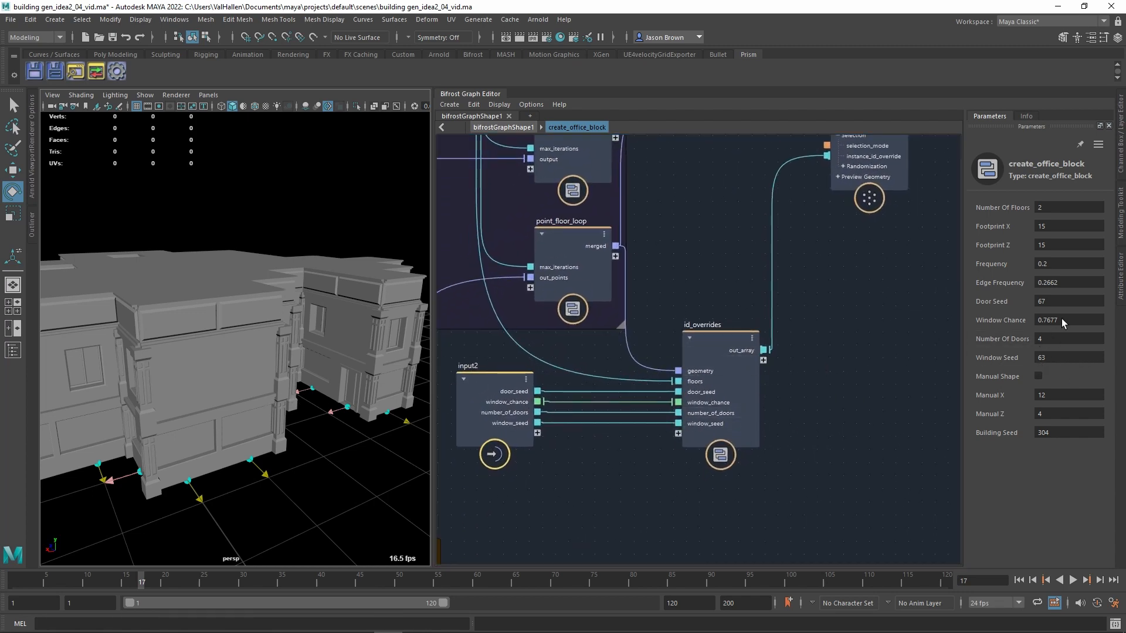
{"action": "type", "text": "1"}
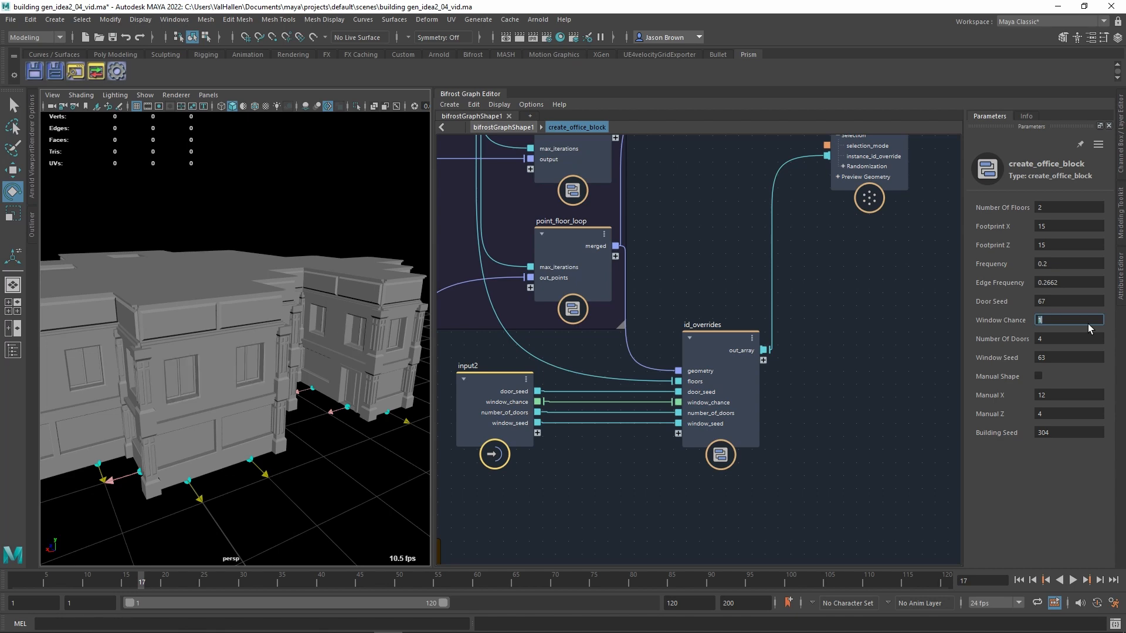
Step: Inside id_overrides, connect the walls node's out_array directly to the output and examine the building's walls from another angle
{"action": "double_click", "coordinate": [744, 347]}
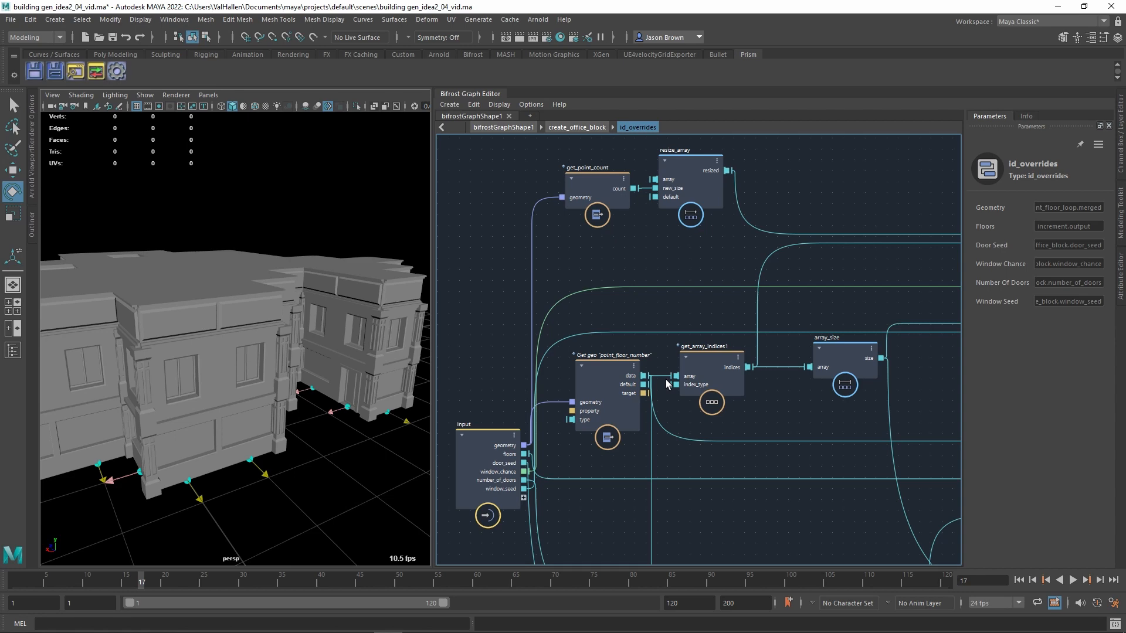
{"action": "middle_click_drag", "start_coordinate": [775, 365], "coordinate": [537, 361], "text": "alt"}
{"action": "scroll", "coordinate": [754, 364], "scroll_direction": "down", "scroll_amount": 5}
{"action": "scroll", "coordinate": [593, 367], "scroll_direction": "up", "scroll_amount": 2}
{"action": "scroll", "coordinate": [648, 364], "scroll_direction": "up", "scroll_amount": 2}
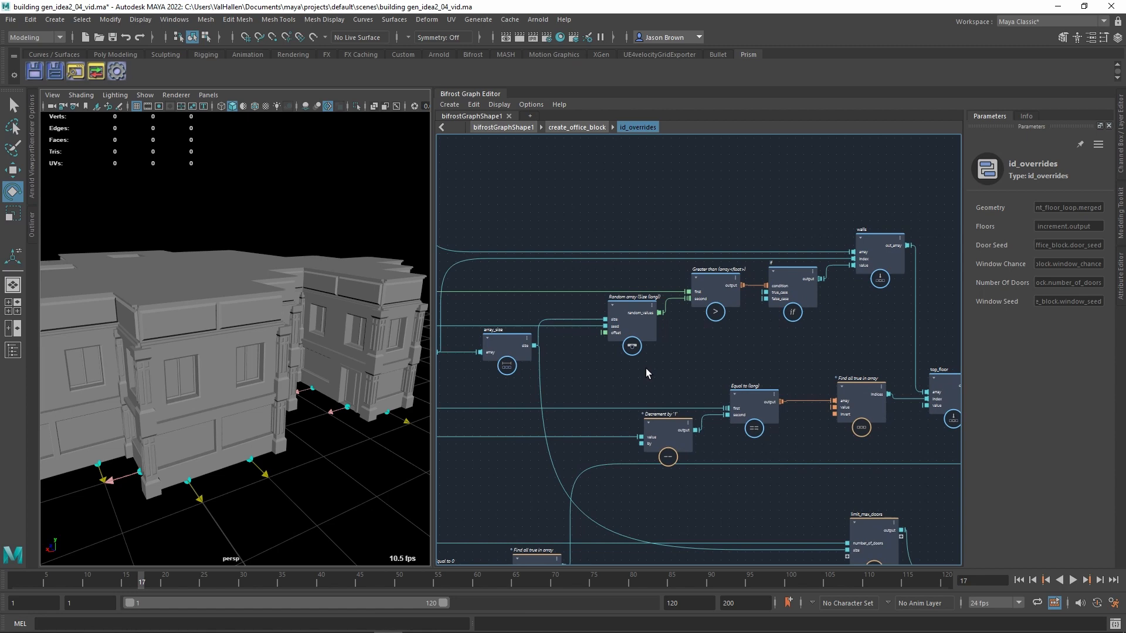
{"action": "middle_click_drag", "start_coordinate": [645, 368], "coordinate": [591, 364], "text": "alt"}
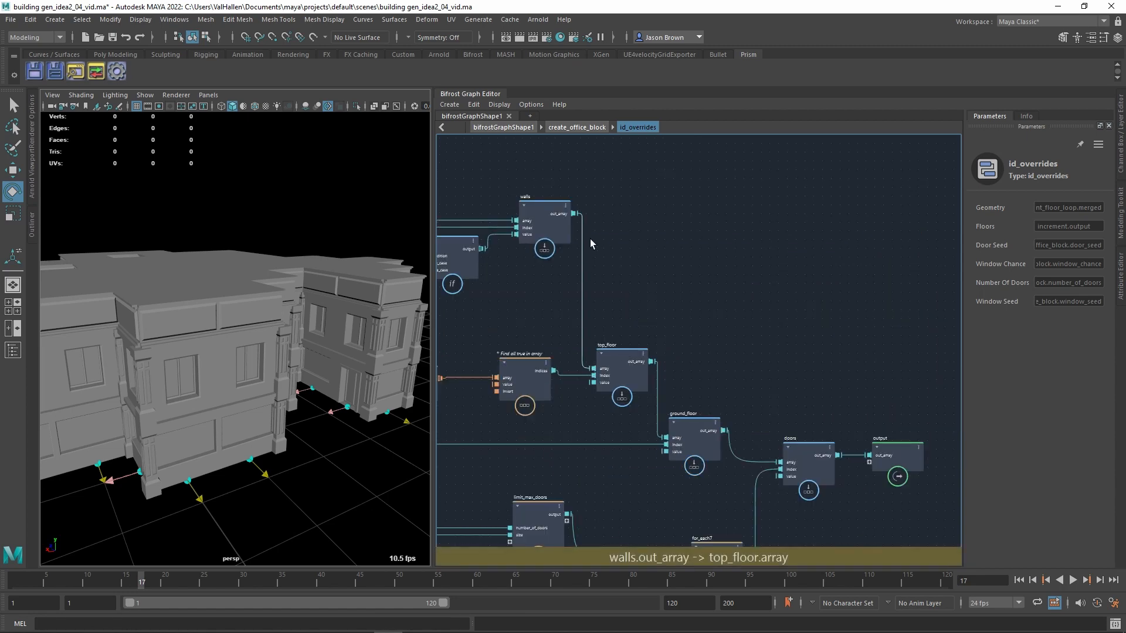
{"action": "left_click_drag", "start_coordinate": [574, 213], "coordinate": [878, 457]}
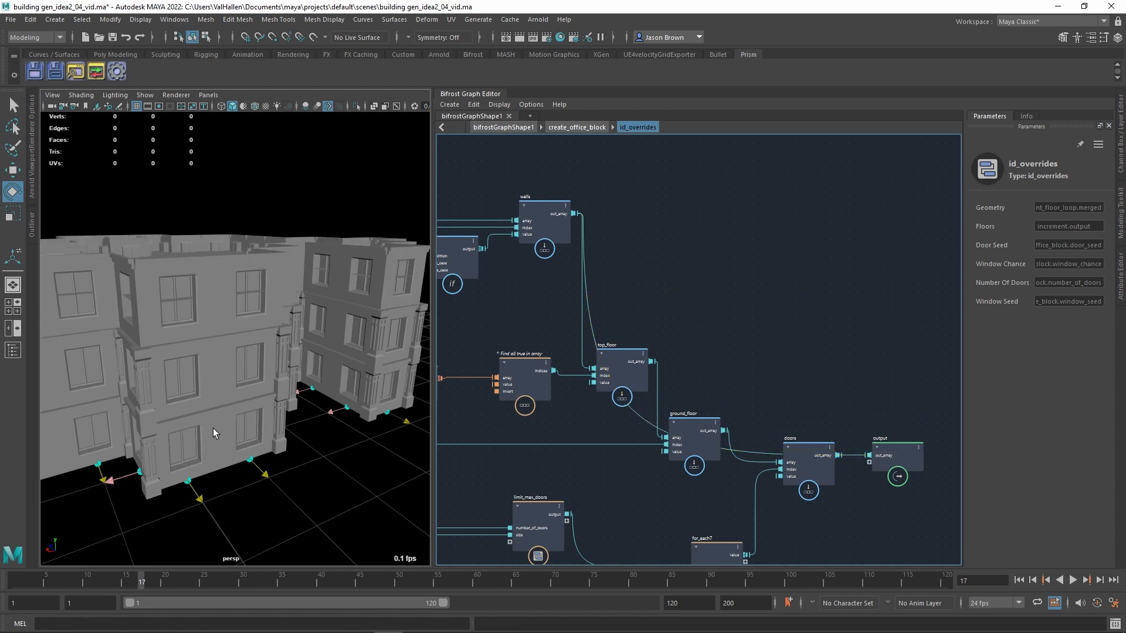
{"action": "left_click_drag", "start_coordinate": [218, 369], "coordinate": [241, 417], "text": "alt"}
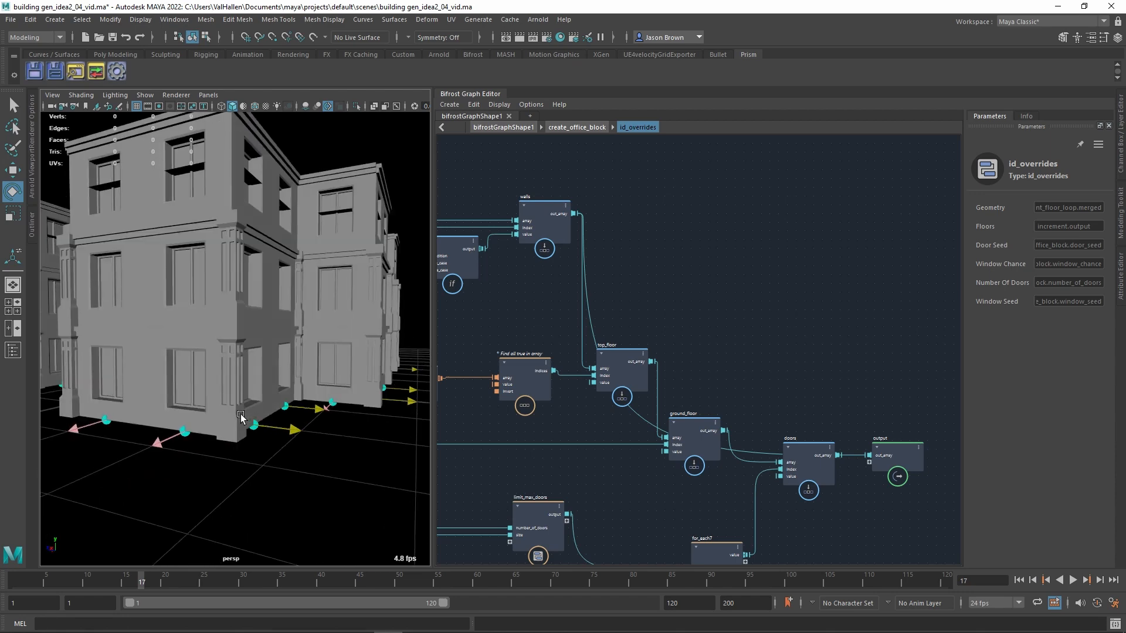
Step: Step out to create_office_block, vary Window Chance to test the wall instances, and return it to 1
{"action": "left_click", "coordinate": [697, 269]}
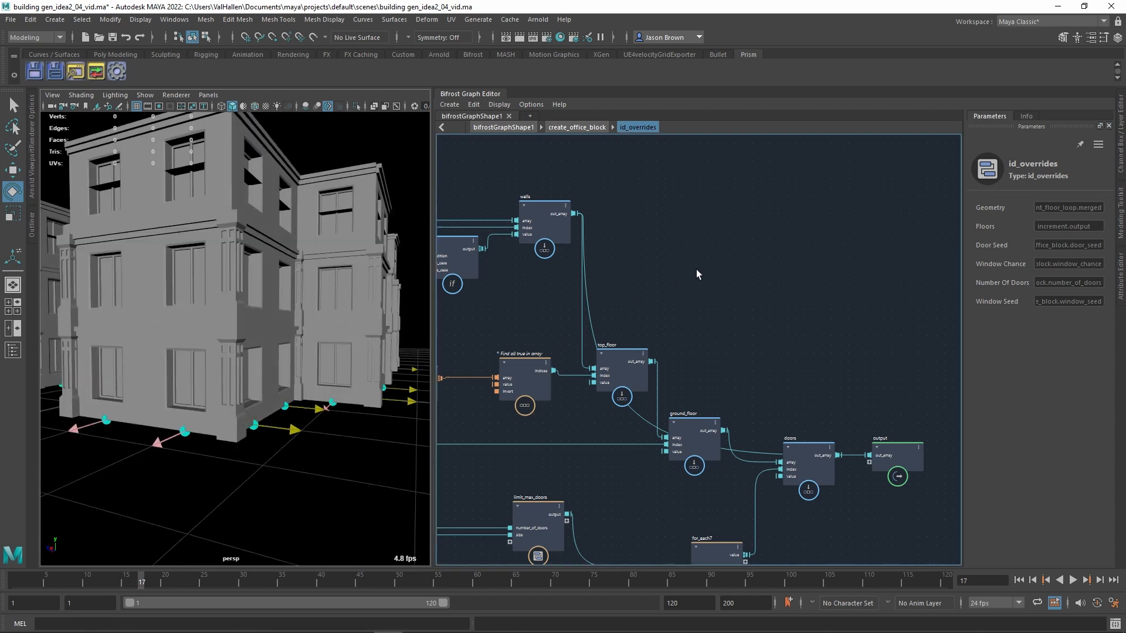
{"action": "double_click", "coordinate": [766, 269]}
{"action": "left_click", "coordinate": [857, 349]}
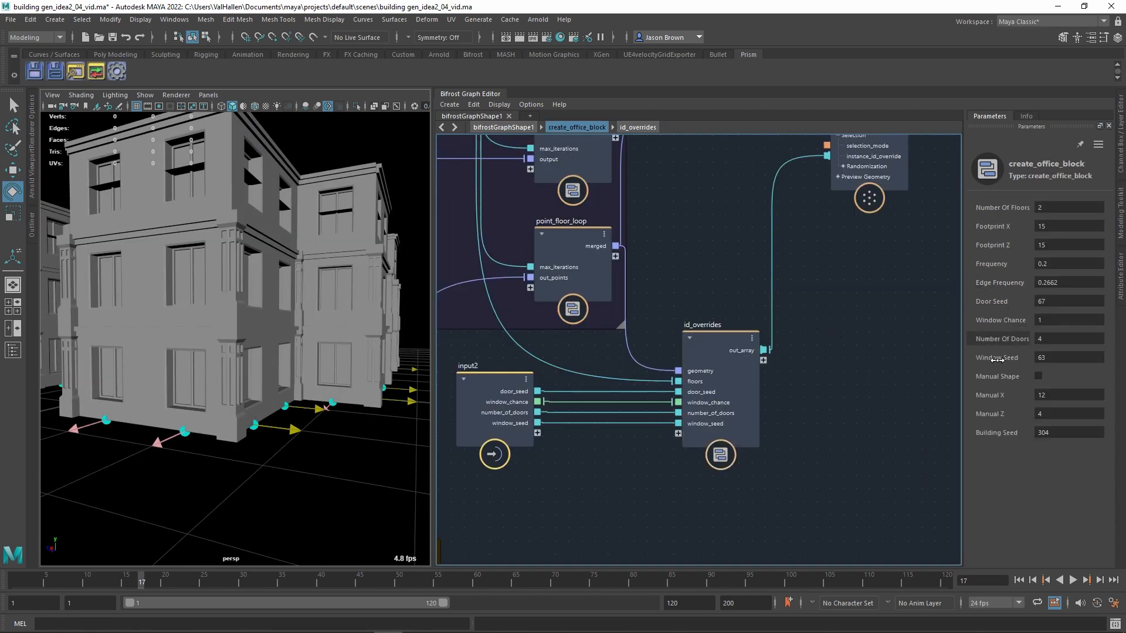
{"action": "left_click_drag", "start_coordinate": [989, 324], "coordinate": [1048, 317]}
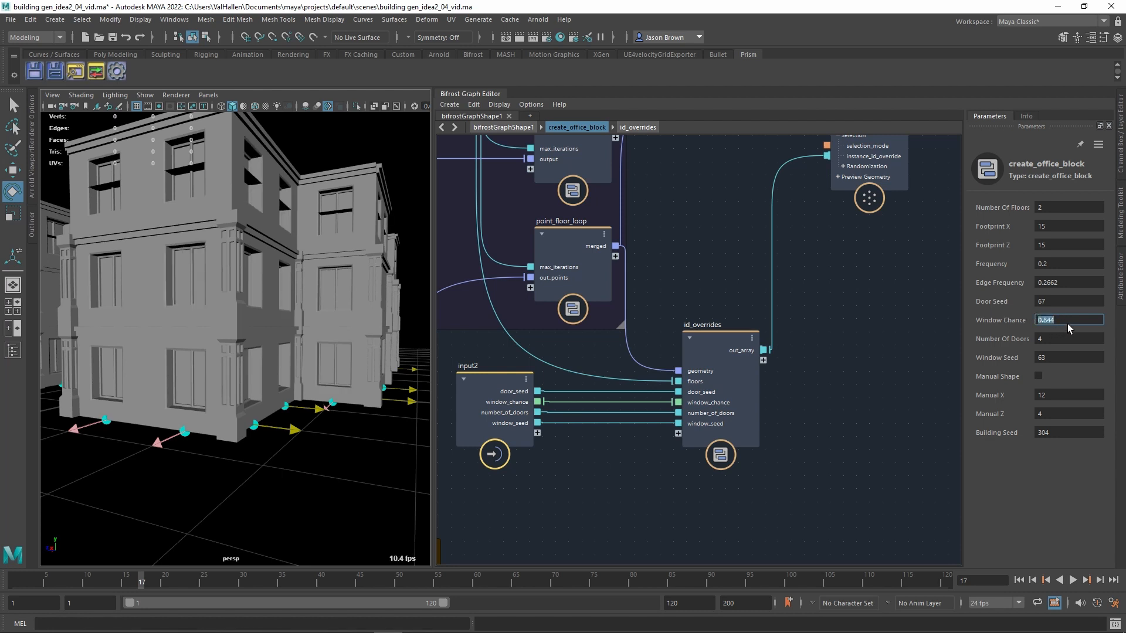
Step: Reopen id_overrides and reconnect the doors node's out_array to the output node
{"action": "middle_click_drag", "start_coordinate": [767, 293], "coordinate": [773, 312]}
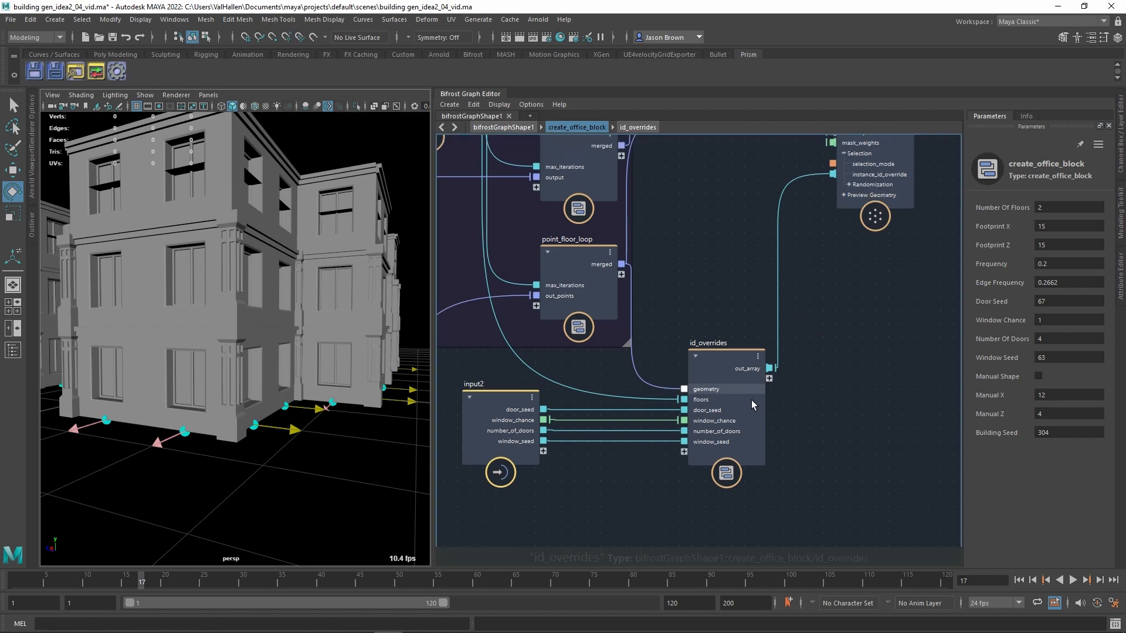
{"action": "double_click", "coordinate": [733, 374]}
{"action": "middle_click_drag", "start_coordinate": [864, 320], "coordinate": [666, 301]}
{"action": "scroll", "coordinate": [667, 301], "scroll_direction": "down", "scroll_amount": 3}
{"action": "middle_click_drag", "start_coordinate": [822, 330], "coordinate": [530, 301]}
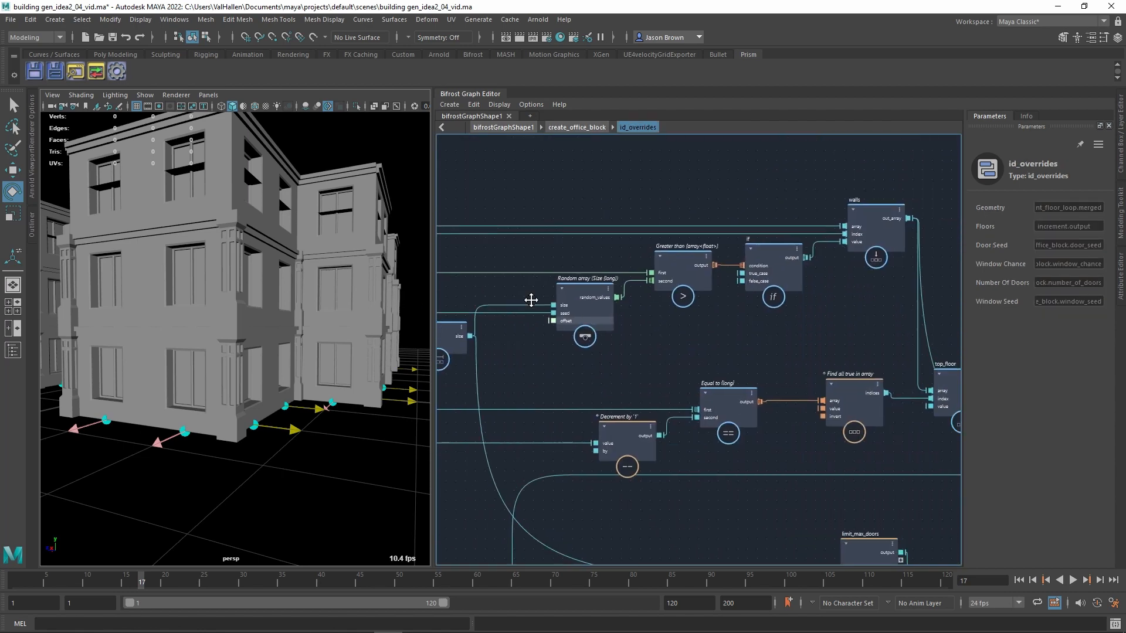
{"action": "middle_click_drag", "start_coordinate": [868, 350], "coordinate": [498, 273]}
{"action": "middle_click_drag", "start_coordinate": [692, 349], "coordinate": [513, 303]}
{"action": "left_click_drag", "start_coordinate": [637, 367], "coordinate": [711, 364]}
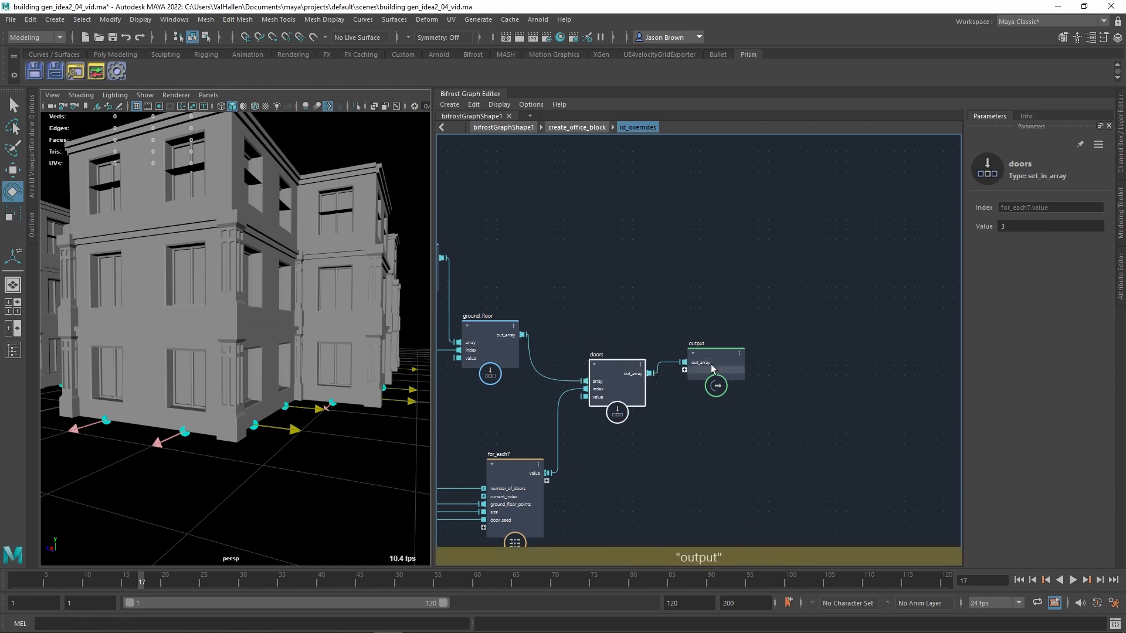
Step: Inspect the walls node and trace the floors input to the Decrement by '1' node, checking the point_floor_number property node
{"action": "middle_click_drag", "start_coordinate": [675, 309], "coordinate": [809, 330]}
{"action": "middle_click_drag", "start_coordinate": [634, 293], "coordinate": [879, 387]}
{"action": "left_click_drag", "start_coordinate": [817, 181], "coordinate": [721, 290]}
{"action": "middle_click_drag", "start_coordinate": [698, 309], "coordinate": [1121, 217]}
{"action": "middle_click_drag", "start_coordinate": [662, 354], "coordinate": [739, 377]}
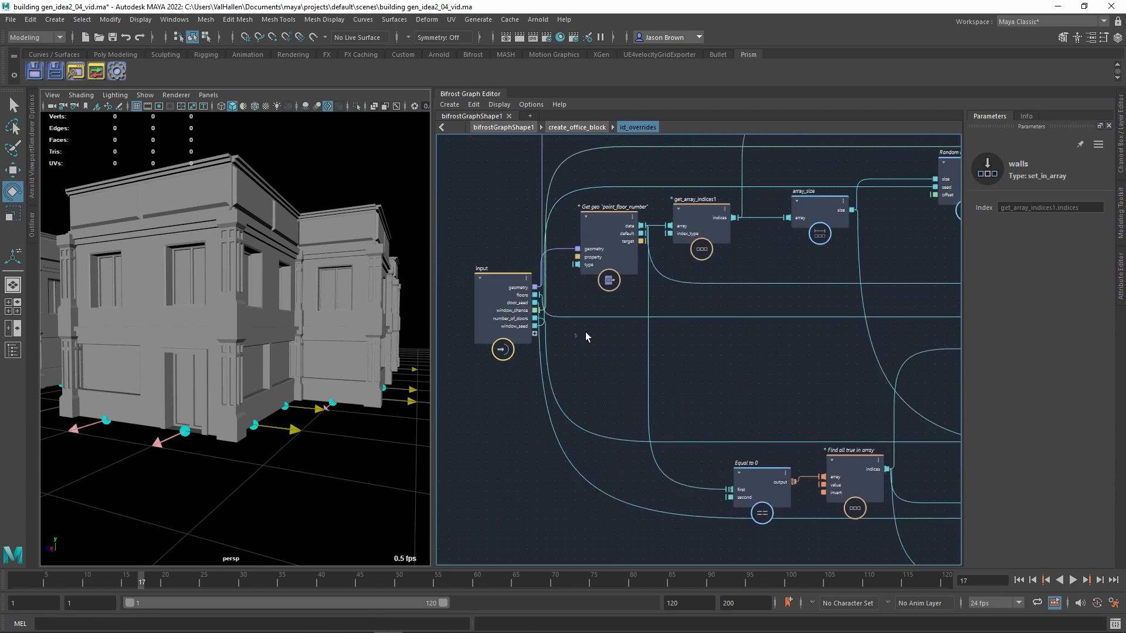
{"action": "left_click", "coordinate": [578, 317]}
{"action": "middle_click_drag", "start_coordinate": [766, 343], "coordinate": [667, 374]}
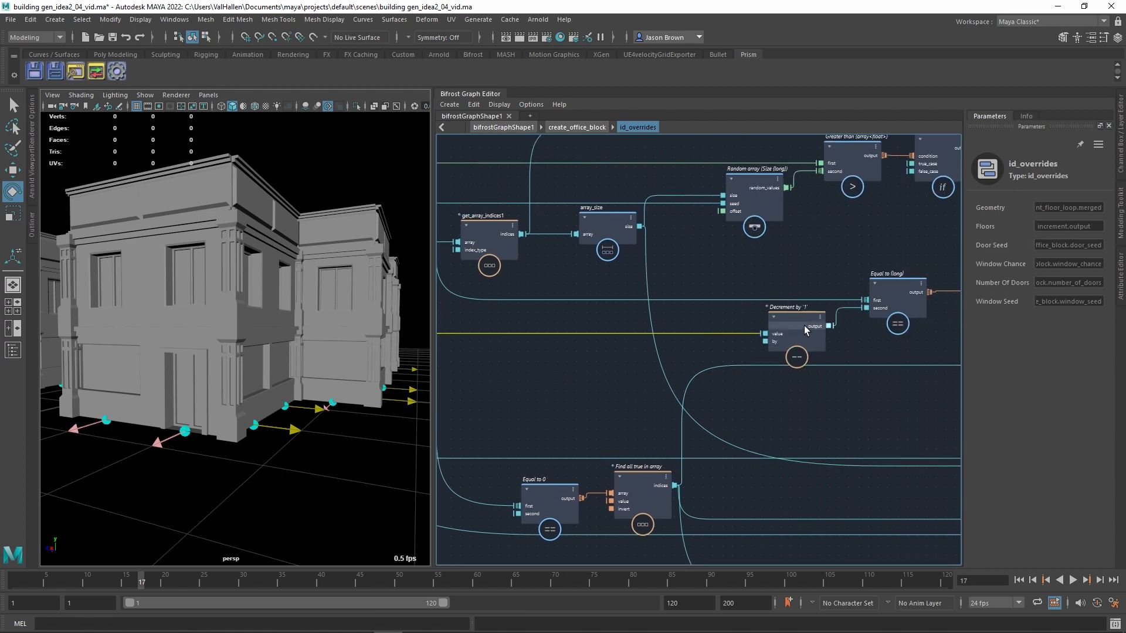
{"action": "left_click_drag", "start_coordinate": [804, 325], "coordinate": [775, 325]}
{"action": "middle_click_drag", "start_coordinate": [733, 329], "coordinate": [778, 365]}
{"action": "middle_click_drag", "start_coordinate": [586, 327], "coordinate": [606, 326]}
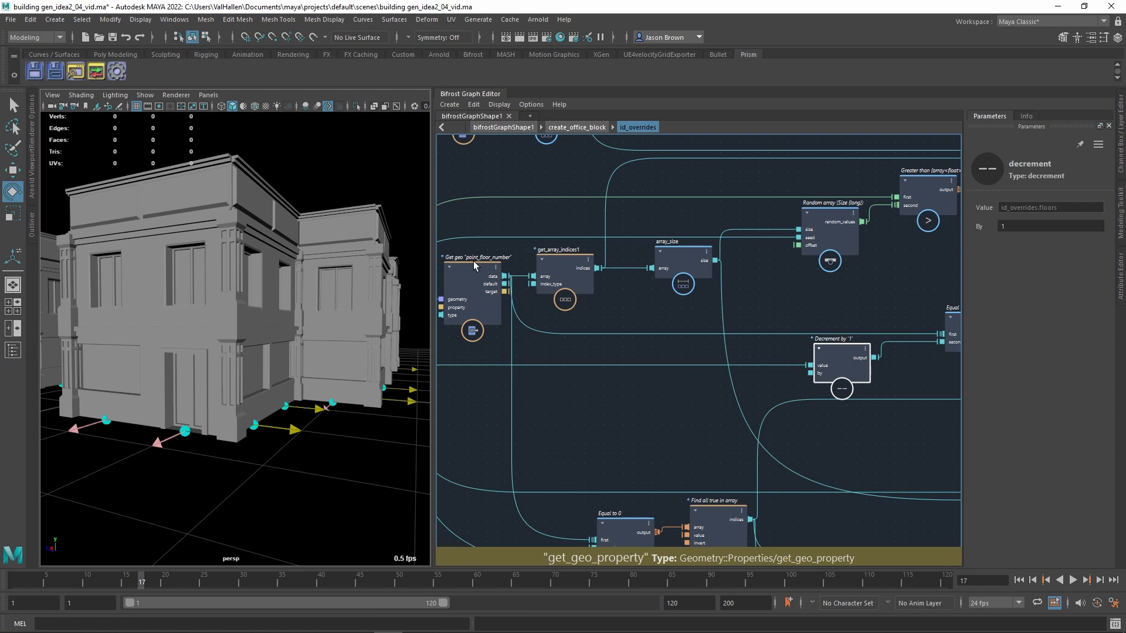
Step: Inspect the Equal to node that compares the point floor numbers with the decremented floors value
{"action": "middle_click_drag", "start_coordinate": [829, 313], "coordinate": [583, 314]}
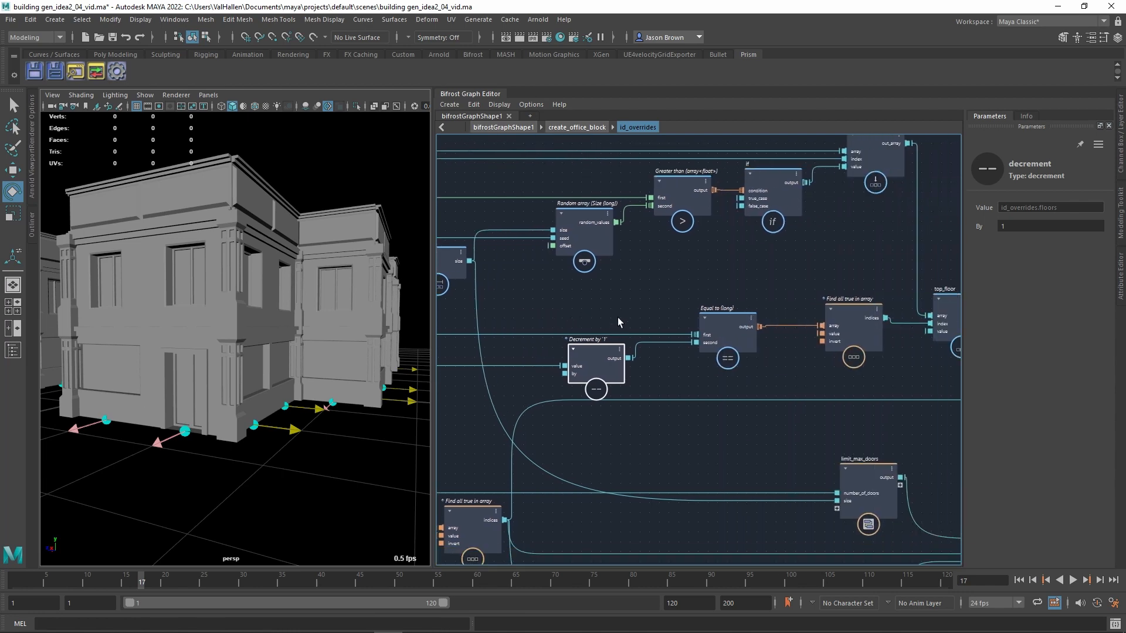
{"action": "scroll", "coordinate": [618, 318], "scroll_direction": "up", "scroll_amount": 1}
{"action": "middle_click_drag", "start_coordinate": [684, 328], "coordinate": [687, 321]}
{"action": "left_click", "coordinate": [733, 316]}
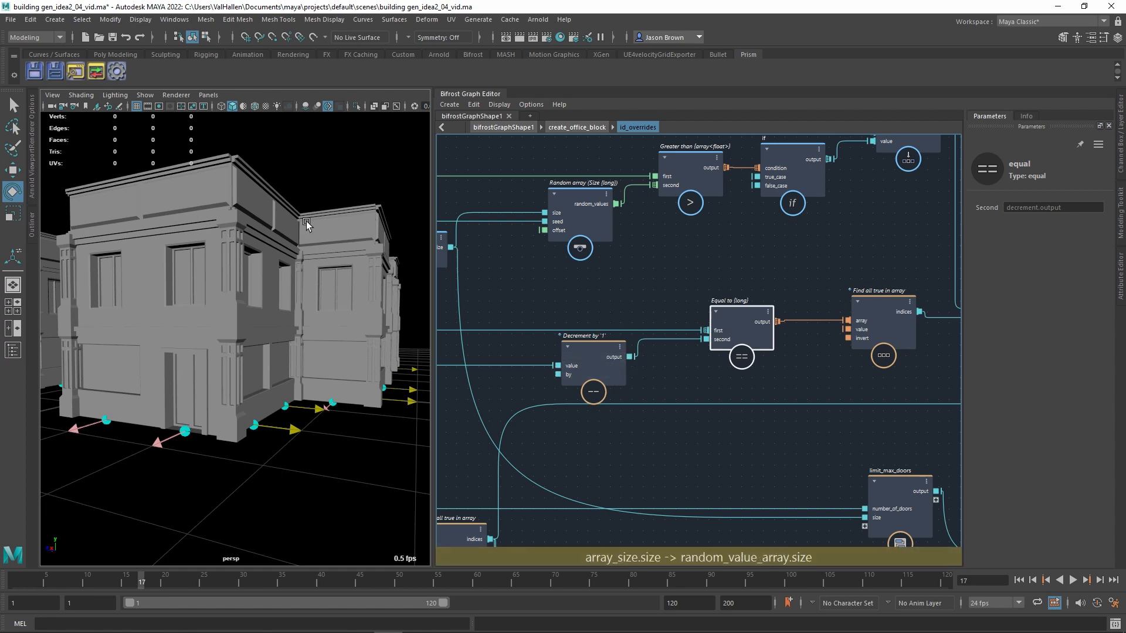
Step: Follow the comparison through Find all true in array and inspect the top_floor set_in_array node's index and value
{"action": "middle_click_drag", "start_coordinate": [722, 277], "coordinate": [491, 276], "text": "alt"}
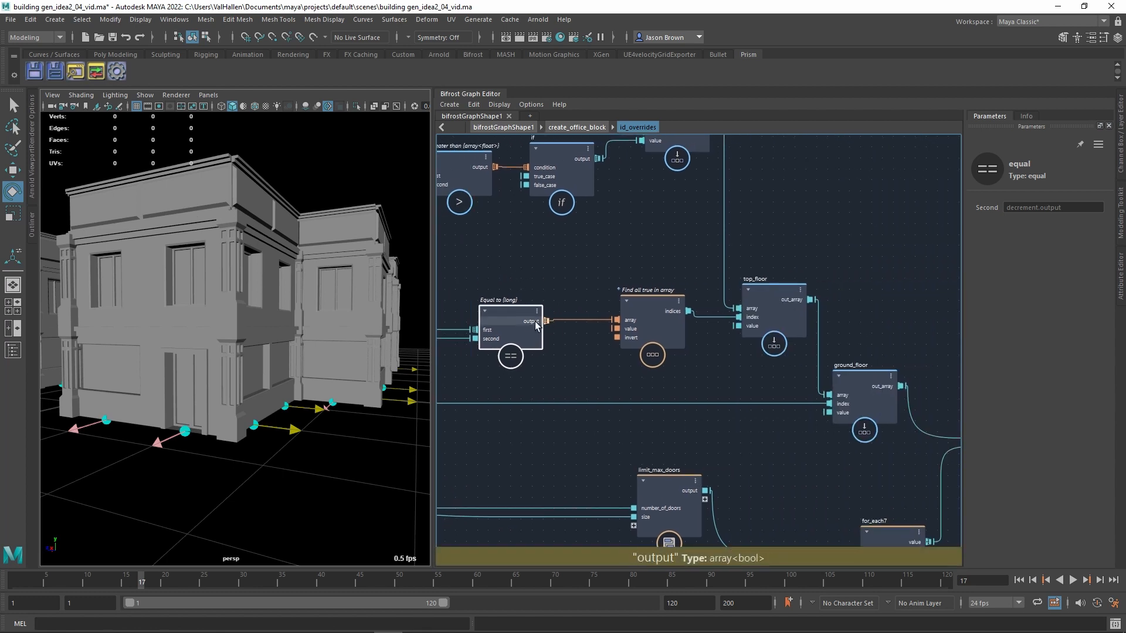
{"action": "middle_click_drag", "start_coordinate": [631, 315], "coordinate": [619, 314], "text": "alt"}
{"action": "left_click", "coordinate": [623, 314]}
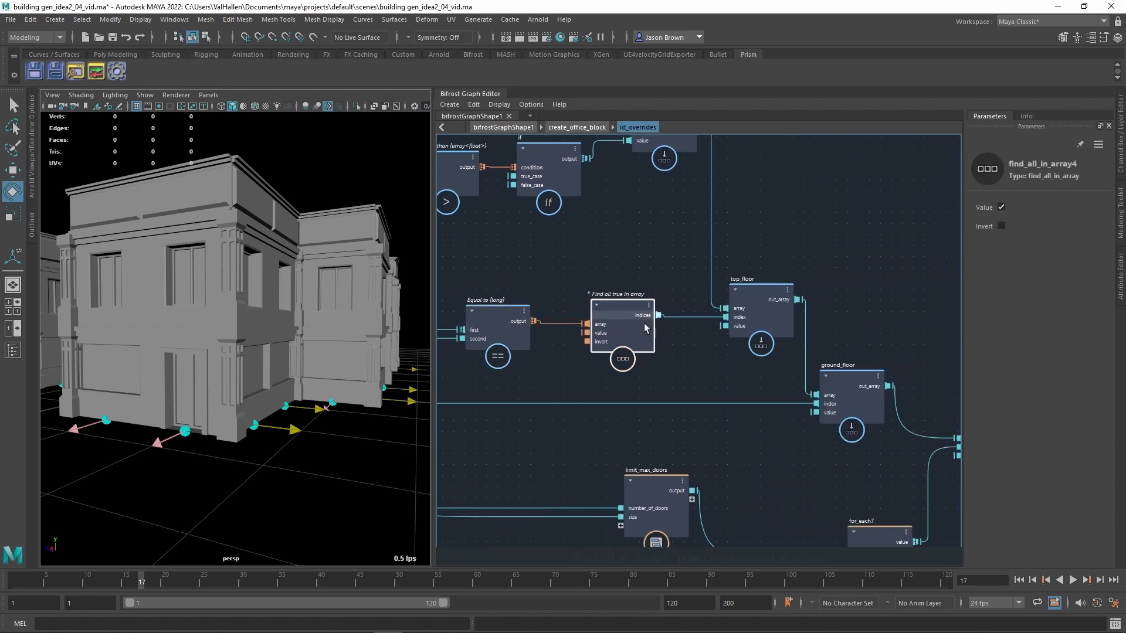
{"action": "left_click", "coordinate": [763, 320]}
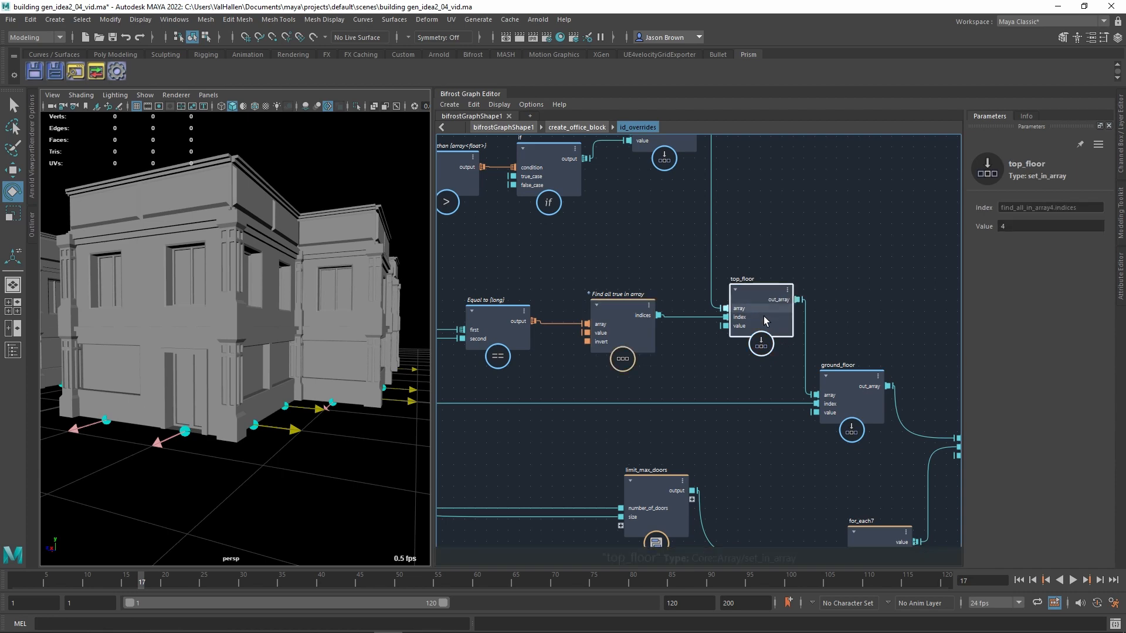
Step: Return to the top-level graph and inspect the roofShape input used as the top-floor instance
{"action": "key", "text": "alt+Left"}
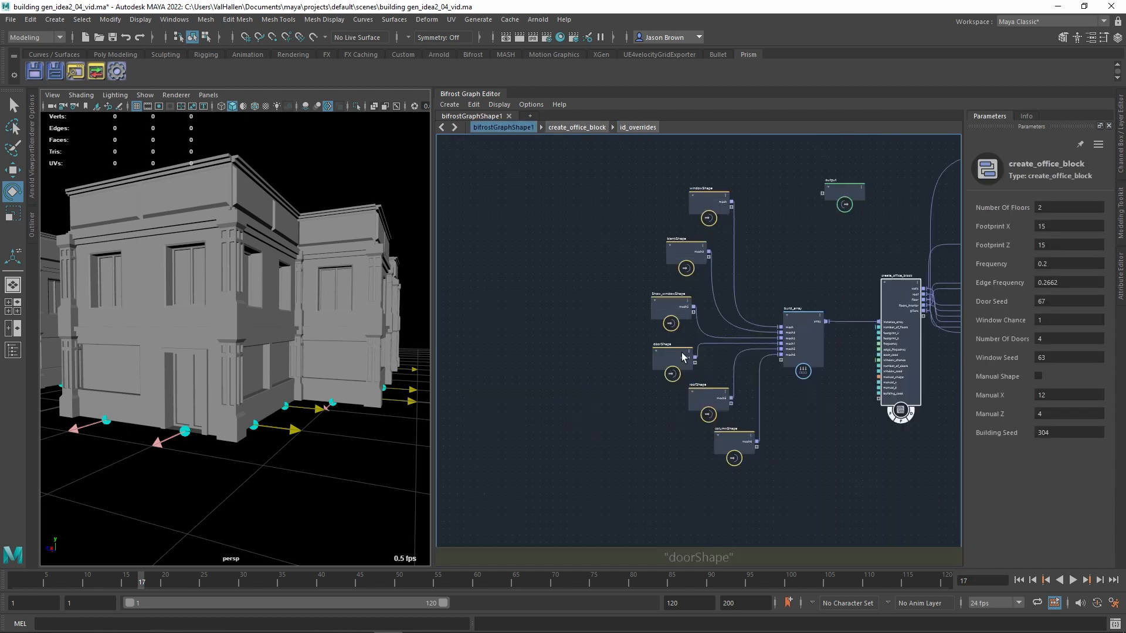
{"action": "left_click", "coordinate": [712, 408]}
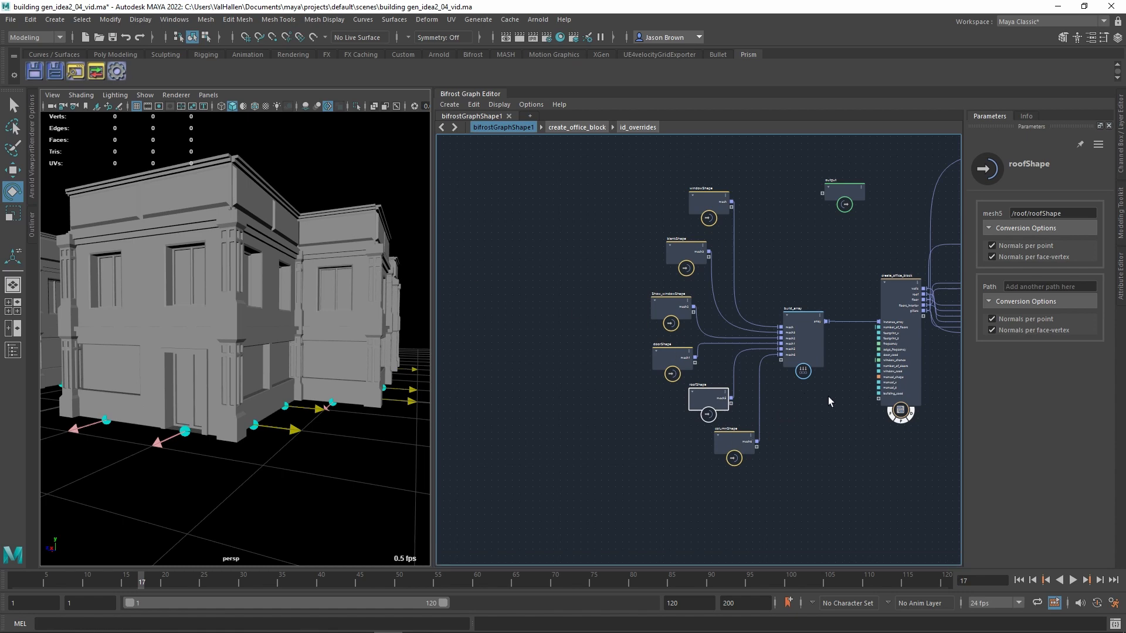
Step: Open the create_office_block compound and enter its id_overrides graph
{"action": "middle_click_drag", "start_coordinate": [827, 396], "coordinate": [695, 402], "text": "alt"}
{"action": "double_click", "coordinate": [768, 297]}
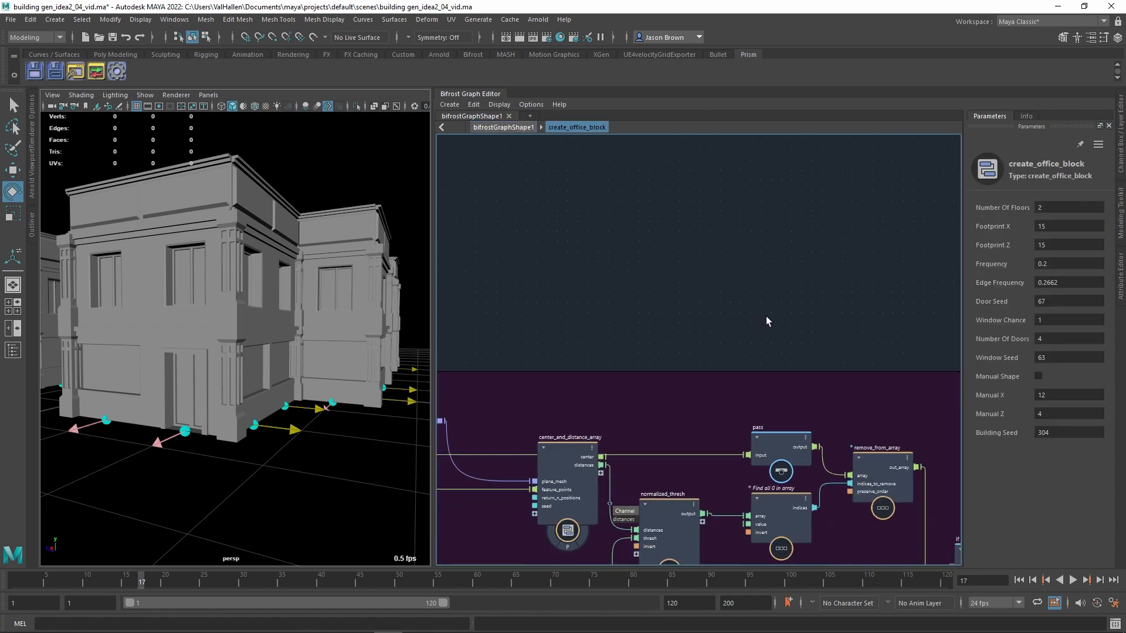
{"action": "middle_click_drag", "start_coordinate": [834, 389], "coordinate": [416, 367], "text": "alt"}
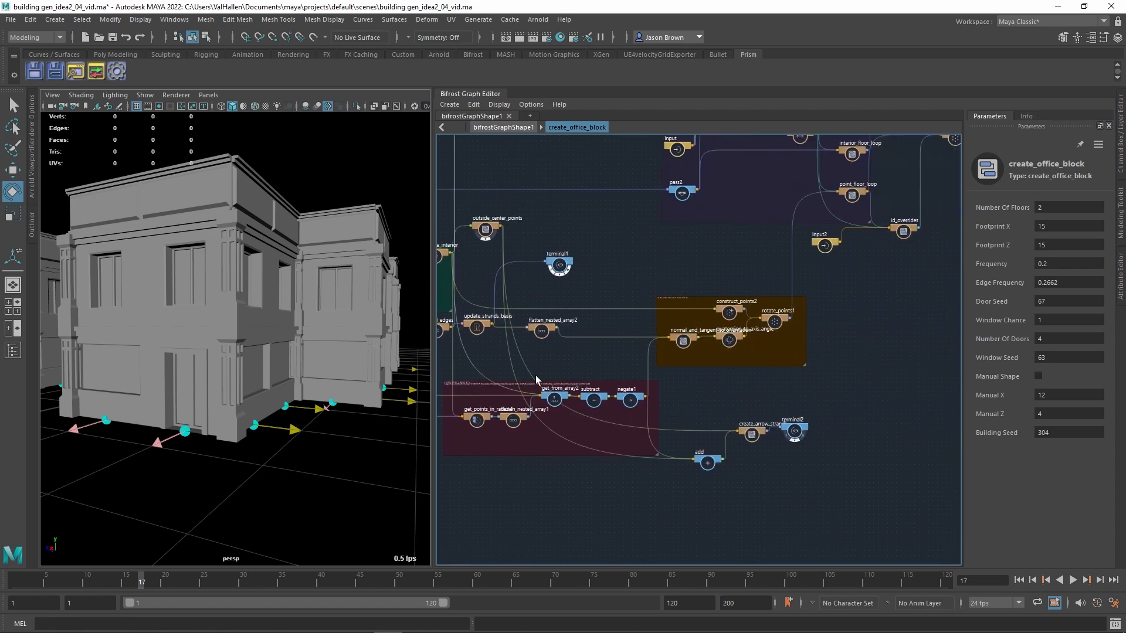
{"action": "middle_click_drag", "start_coordinate": [802, 408], "coordinate": [789, 502], "text": "alt"}
{"action": "scroll", "coordinate": [787, 395], "scroll_direction": "up", "scroll_amount": 4}
{"action": "middle_click_drag", "start_coordinate": [886, 408], "coordinate": [561, 462], "text": "alt"}
{"action": "middle_click_drag", "start_coordinate": [735, 341], "coordinate": [835, 406], "text": "alt"}
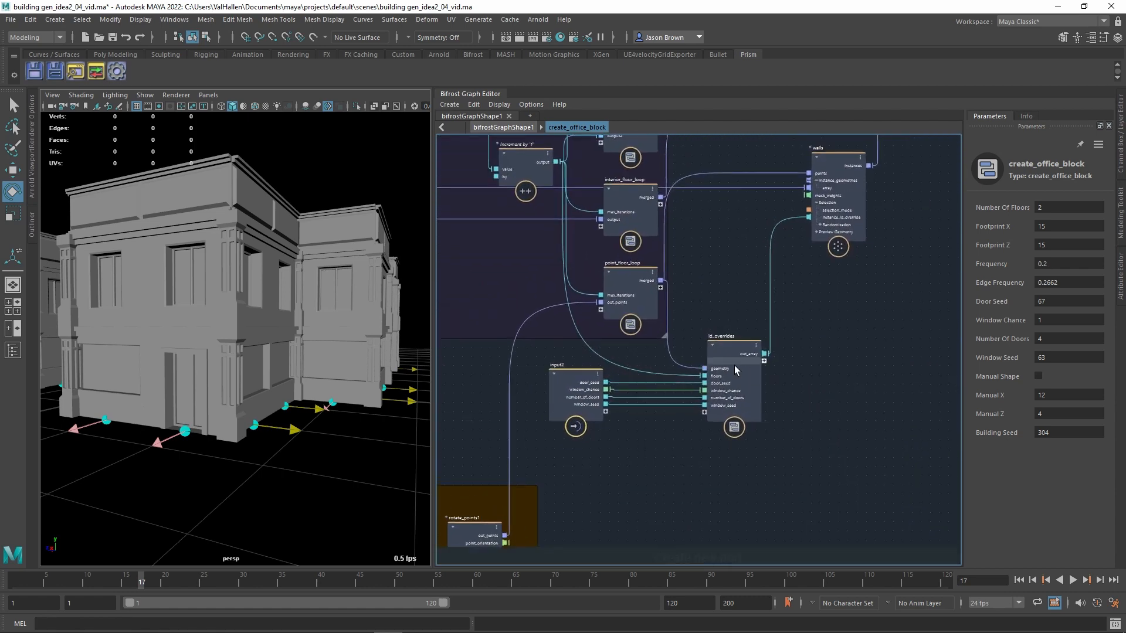
{"action": "double_click", "coordinate": [733, 353]}
{"action": "middle_click_drag", "start_coordinate": [910, 428], "coordinate": [678, 364], "text": "alt"}
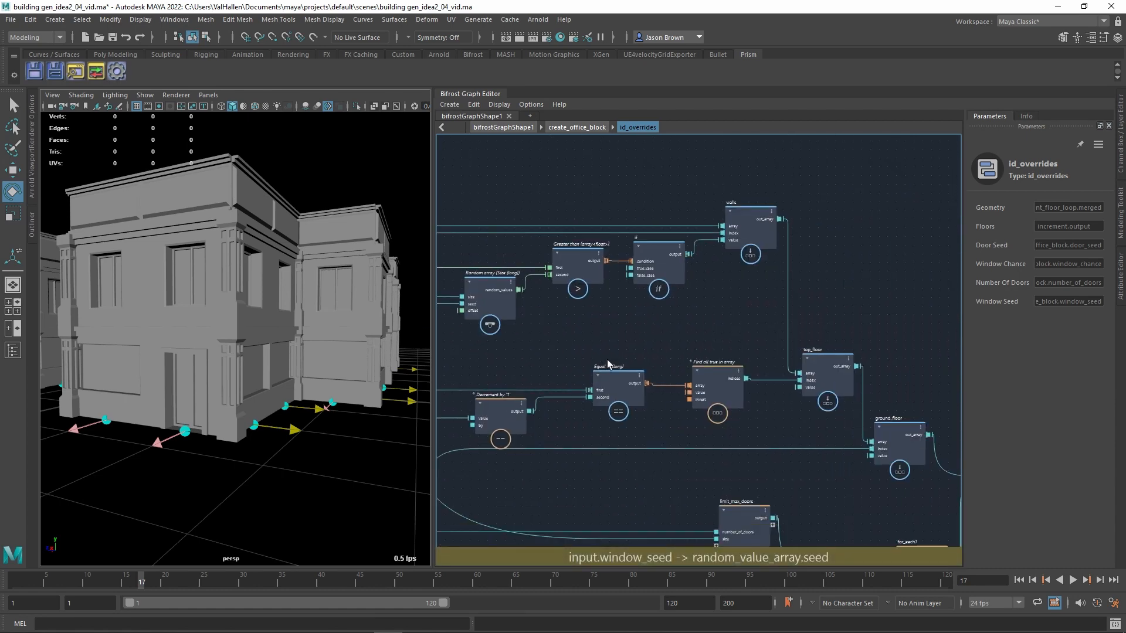
Step: Inspect the ground_floor set_in_array node and trace its index back to the Equal to 0 and Find all true in array nodes
{"action": "middle_click_drag", "start_coordinate": [611, 353], "coordinate": [633, 253], "text": "alt"}
{"action": "middle_click_drag", "start_coordinate": [717, 297], "coordinate": [667, 274], "text": "alt"}
{"action": "left_click", "coordinate": [833, 286]}
{"action": "middle_click_drag", "start_coordinate": [647, 353], "coordinate": [894, 351], "text": "alt"}
{"action": "middle_click_drag", "start_coordinate": [696, 344], "coordinate": [767, 329], "text": "alt"}
{"action": "middle_click_drag", "start_coordinate": [614, 328], "coordinate": [680, 355], "text": "alt"}
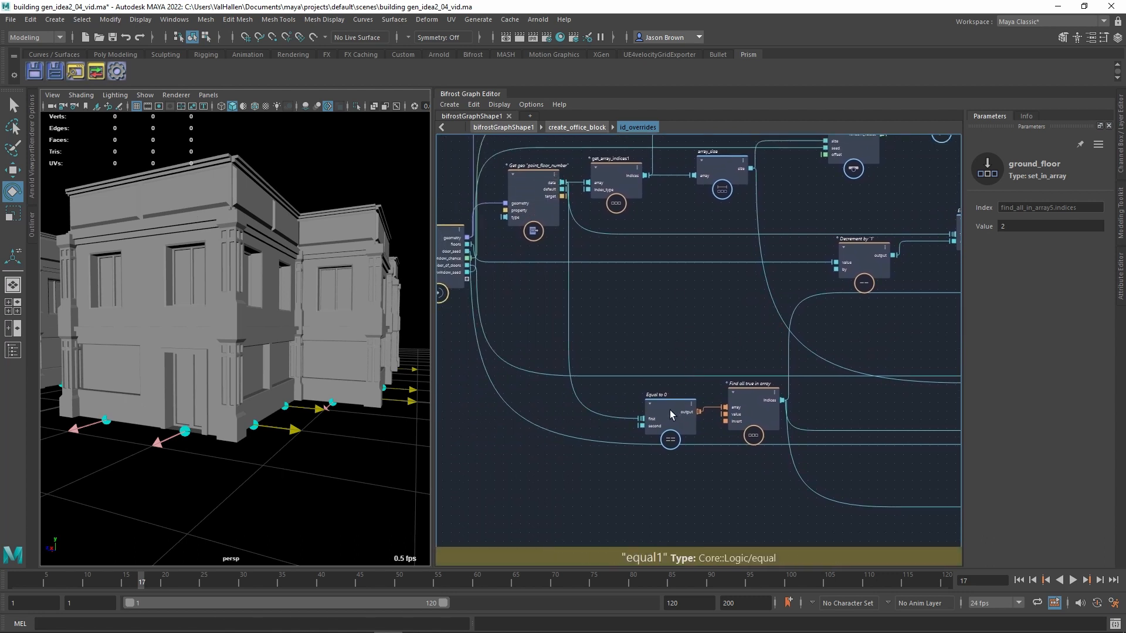
{"action": "left_click", "coordinate": [749, 399]}
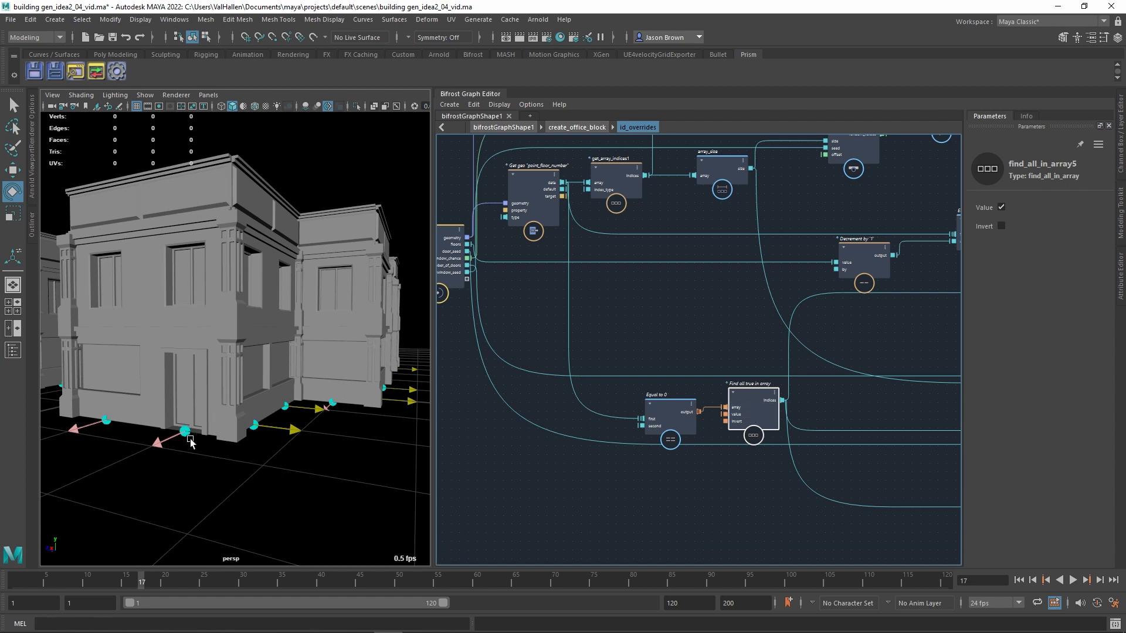
Step: Follow the indices back to the ground_floor node and examine the blank ground-floor walls and door in the viewport
{"action": "middle_click_drag", "start_coordinate": [580, 357], "coordinate": [581, 360], "text": "alt"}
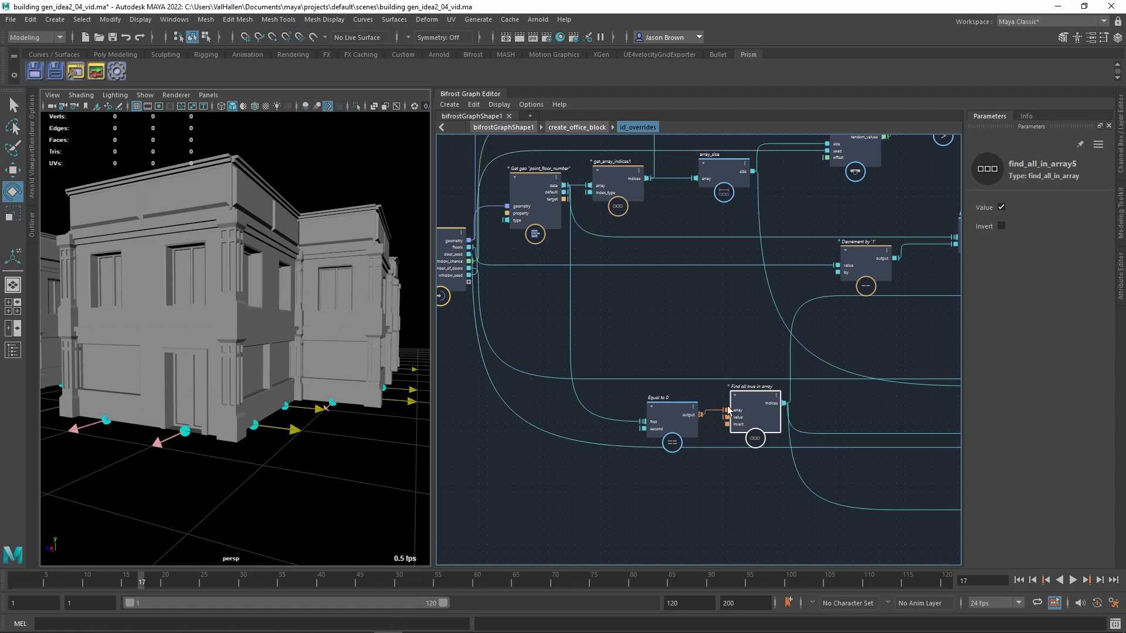
{"action": "middle_click_drag", "start_coordinate": [848, 397], "coordinate": [529, 371], "text": "alt"}
{"action": "middle_click_drag", "start_coordinate": [695, 331], "coordinate": [567, 378], "text": "alt"}
{"action": "middle_click_drag", "start_coordinate": [700, 374], "coordinate": [637, 377], "text": "alt"}
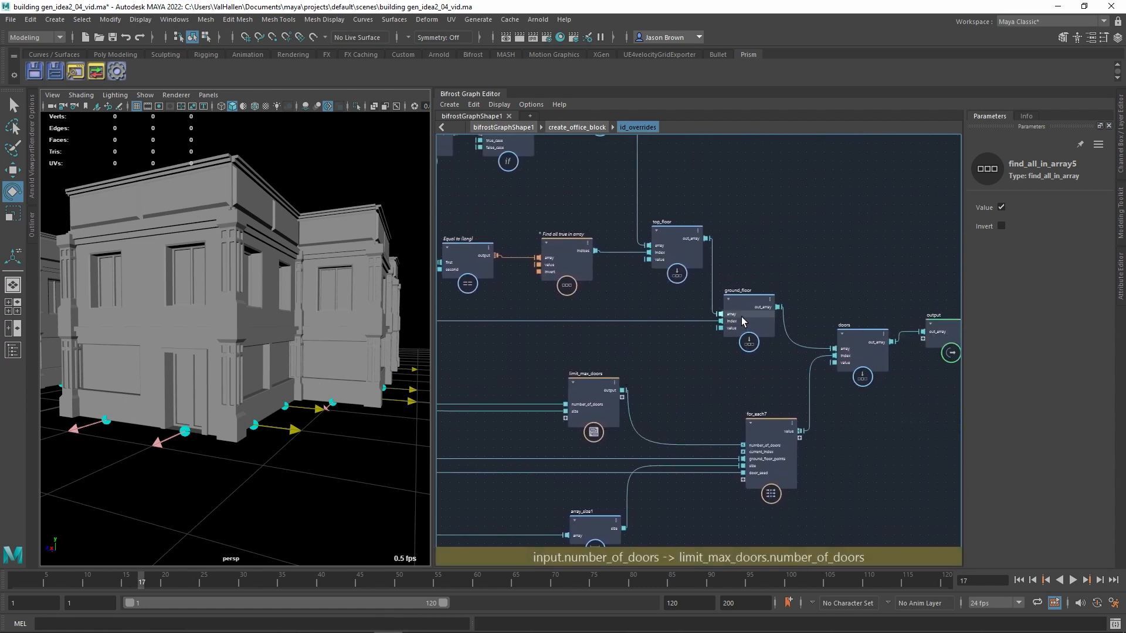
{"action": "left_click", "coordinate": [741, 316]}
{"action": "middle_click_drag", "start_coordinate": [742, 382], "coordinate": [737, 398], "text": "alt"}
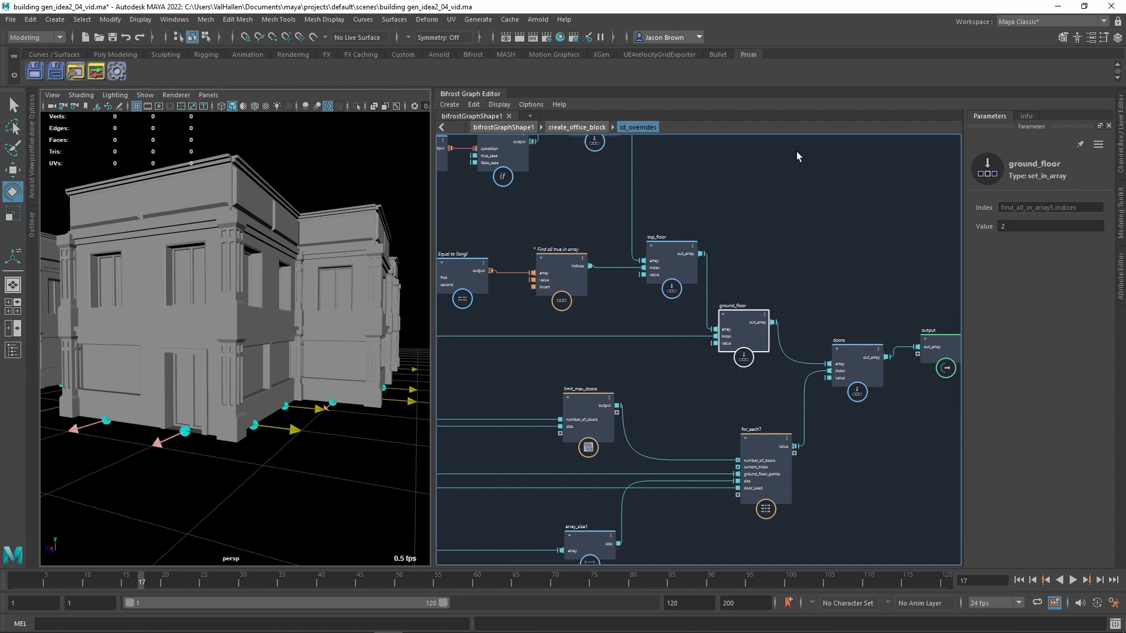
{"action": "left_click_drag", "start_coordinate": [261, 438], "coordinate": [302, 428], "text": "alt"}
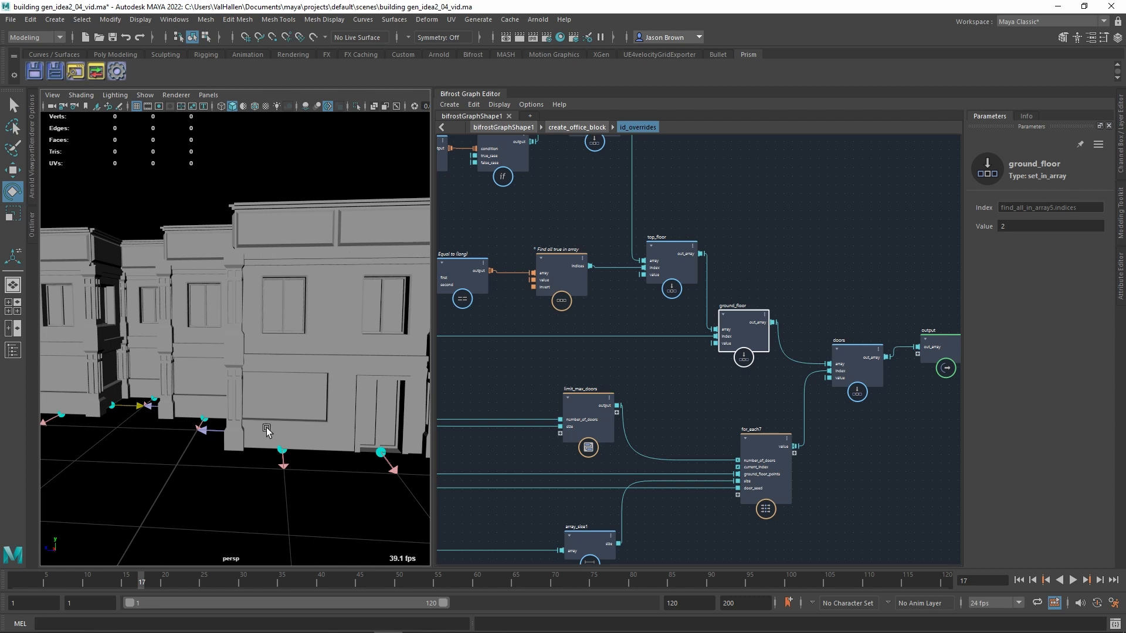
Step: Temporarily wire ground_floor's out_array straight to the output to view the building without doors, and reconnect the doors node's out_array
{"action": "middle_click_drag", "start_coordinate": [846, 392], "coordinate": [739, 398], "text": "alt"}
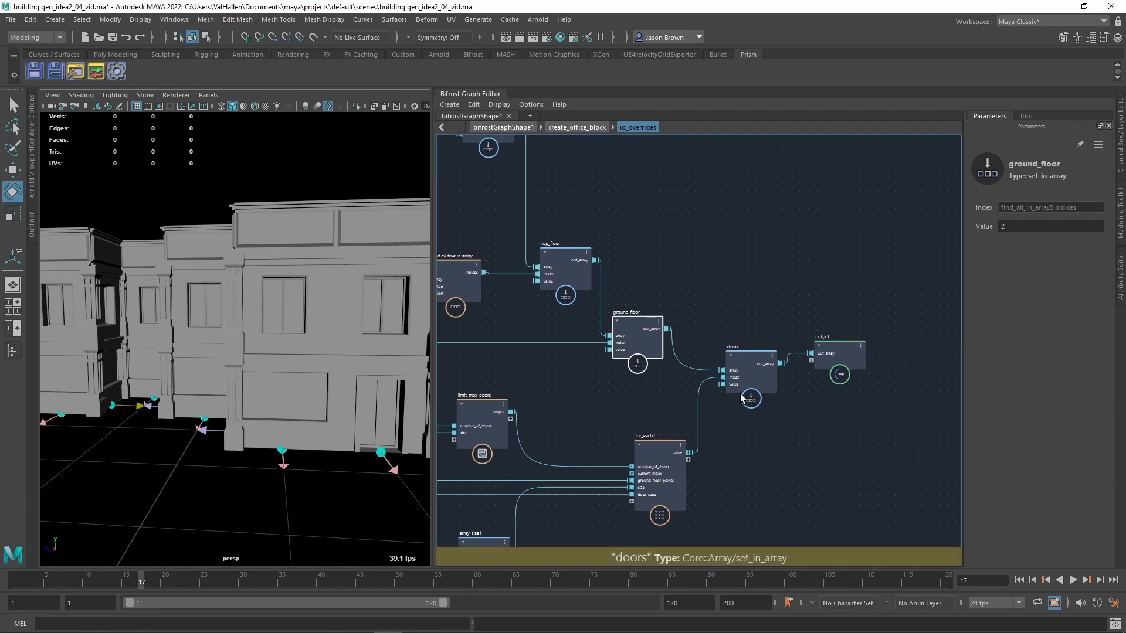
{"action": "left_click_drag", "start_coordinate": [747, 381], "coordinate": [751, 401]}
{"action": "left_click_drag", "start_coordinate": [667, 329], "coordinate": [821, 357]}
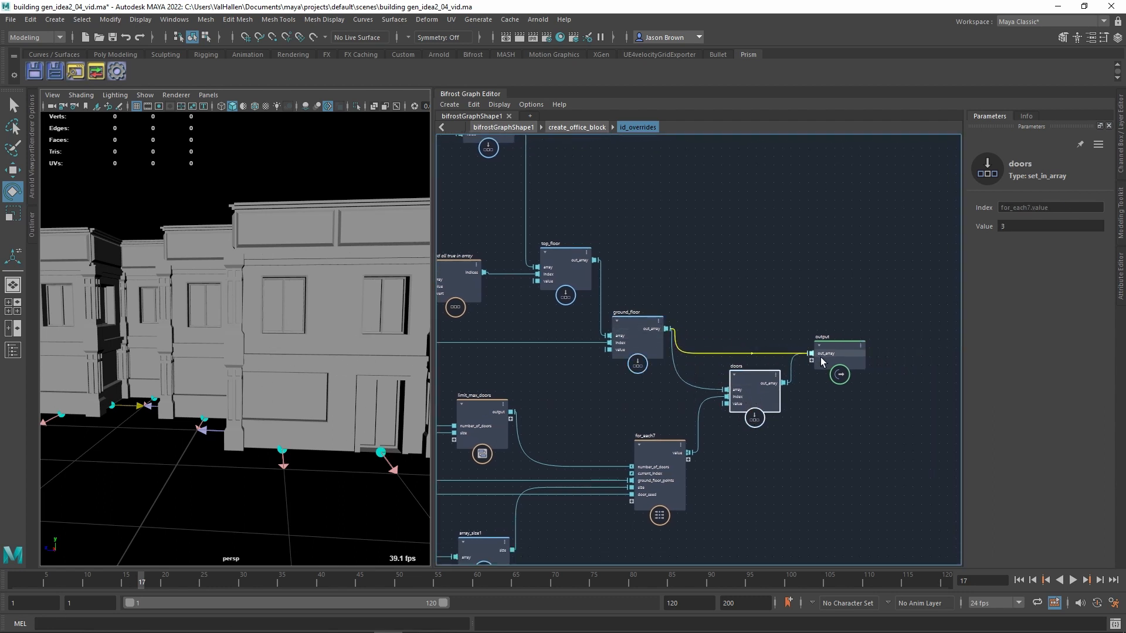
{"action": "left_click_drag", "start_coordinate": [394, 389], "coordinate": [212, 375], "text": "alt"}
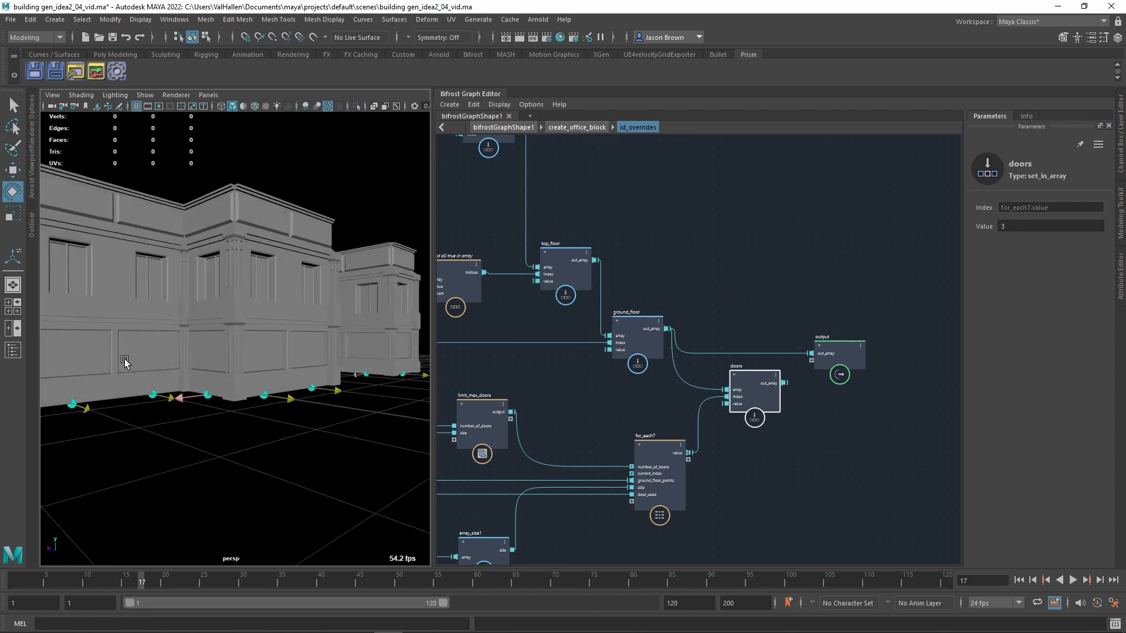
{"action": "left_click_drag", "start_coordinate": [786, 383], "coordinate": [813, 351]}
Step: Trace the graph back to the id_overrides input node and inspect its door and window ports
{"action": "middle_click_drag", "start_coordinate": [606, 442], "coordinate": [887, 292]}
{"action": "middle_click_drag", "start_coordinate": [676, 314], "coordinate": [754, 331]}
{"action": "middle_click_drag", "start_coordinate": [681, 284], "coordinate": [628, 356]}
{"action": "middle_click_drag", "start_coordinate": [811, 372], "coordinate": [784, 363]}
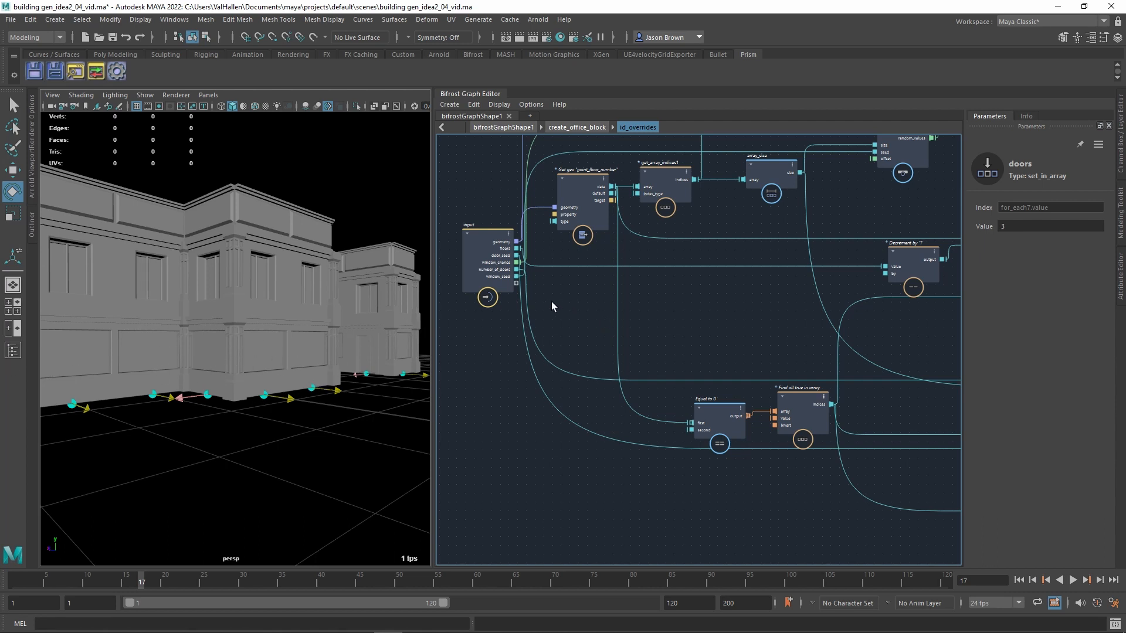
{"action": "left_click", "coordinate": [494, 240]}
{"action": "left_click", "coordinate": [653, 306]}
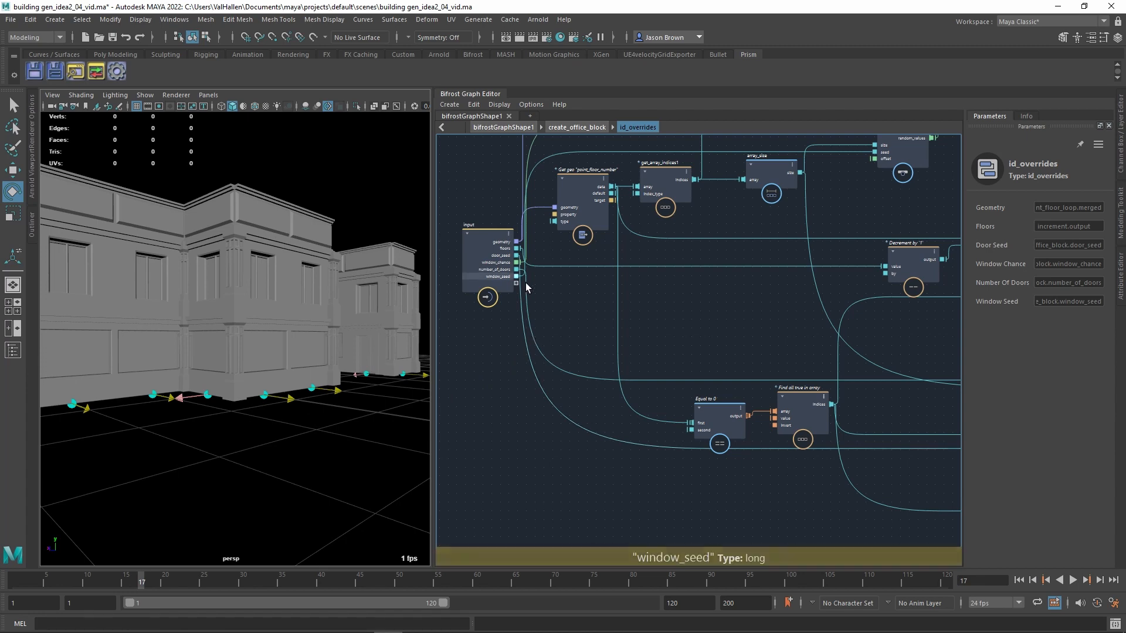
Step: Examine inside limit_max_doors how the Greater or equal to, Decrement by '1' and if nodes cap the door count, and return to id_overrides
{"action": "middle_click_drag", "start_coordinate": [565, 299], "coordinate": [347, 293], "text": "alt"}
{"action": "middle_click_drag", "start_coordinate": [823, 339], "coordinate": [588, 326], "text": "alt"}
{"action": "double_click", "coordinate": [701, 347]}
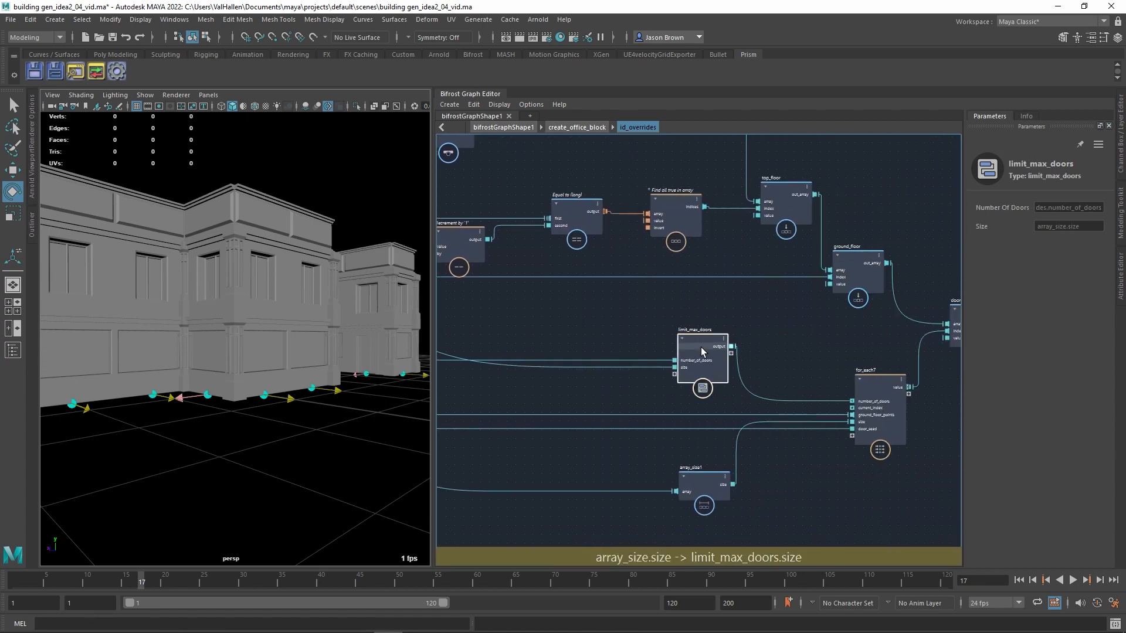
{"action": "scroll", "coordinate": [682, 334], "scroll_direction": "down", "scroll_amount": 2}
{"action": "middle_click_drag", "start_coordinate": [718, 351], "coordinate": [524, 260], "text": "alt"}
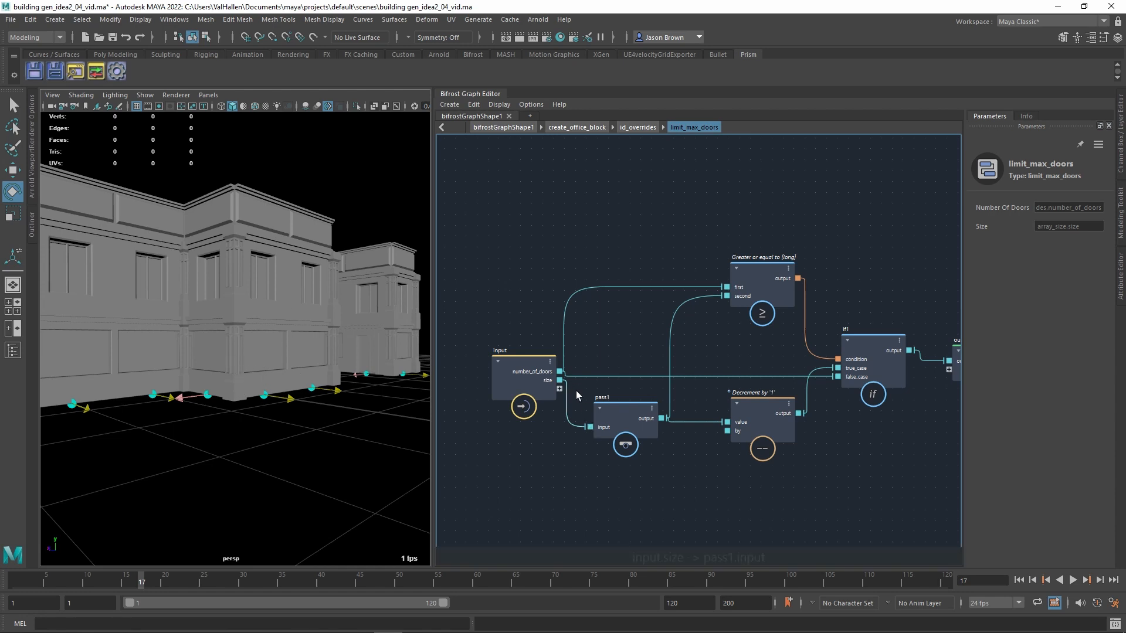
{"action": "middle_click_drag", "start_coordinate": [788, 524], "coordinate": [596, 511], "text": "alt"}
{"action": "mouse_move", "coordinate": [666, 442]}
{"action": "middle_mouse_down", "text": "alt"}
{"action": "mouse_move", "coordinate": [671, 466]}
{"action": "mouse_move", "coordinate": [678, 456]}
{"action": "middle_mouse_up", "text": "alt"}
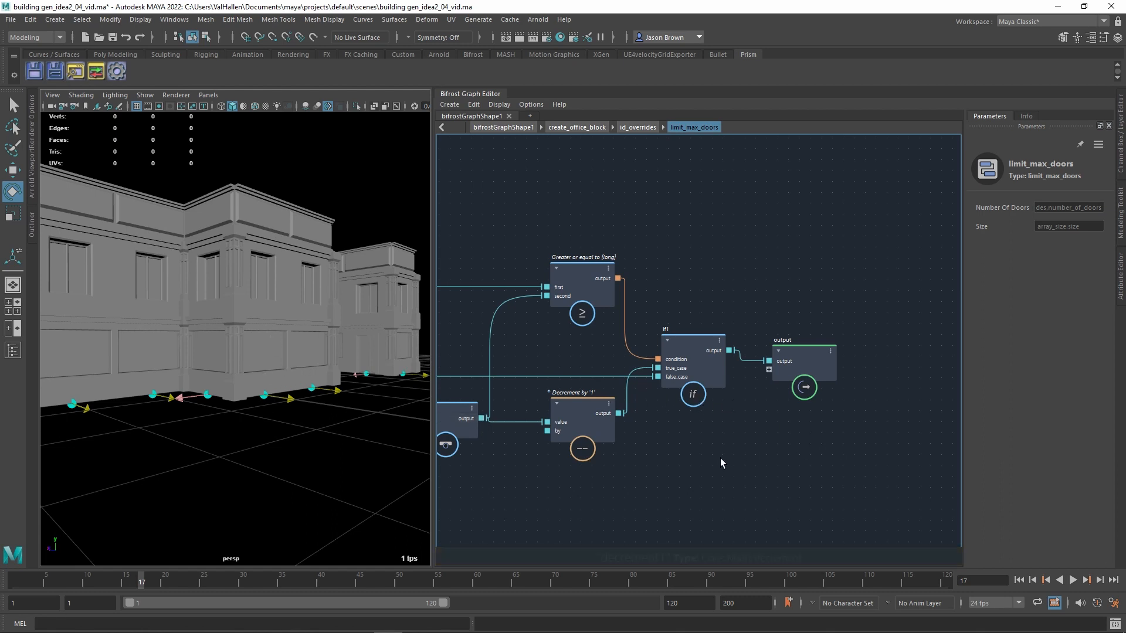
{"action": "key", "text": "BackSpace"}
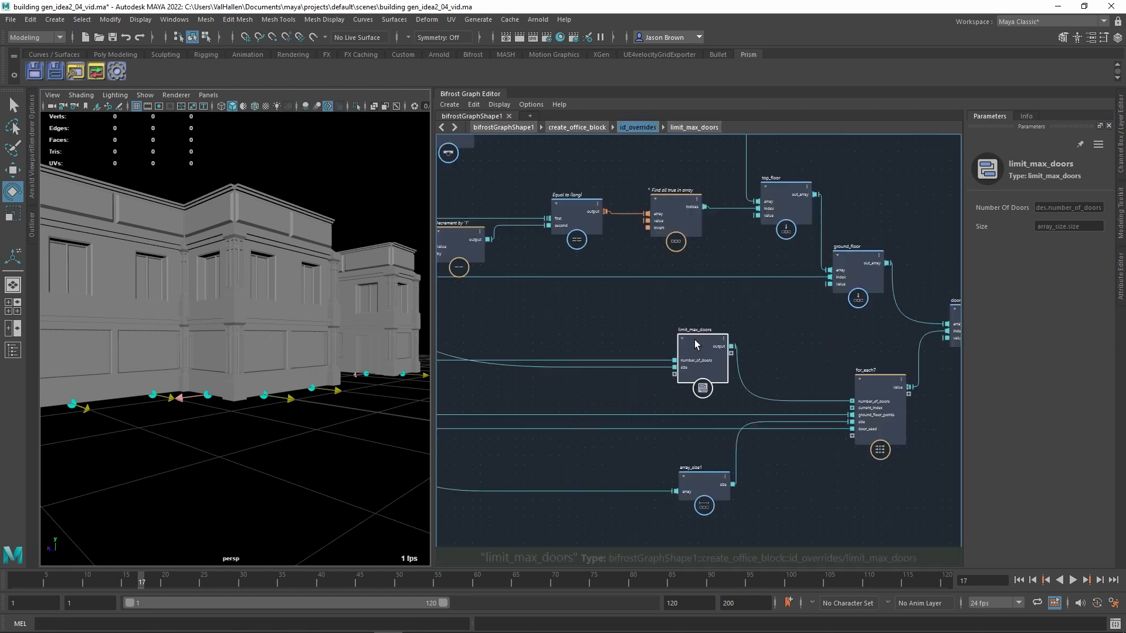
Step: Trace for_each7's ground_floor_points input back to the ground-floor Find all true in array indices
{"action": "middle_click_drag", "start_coordinate": [694, 339], "coordinate": [778, 332]}
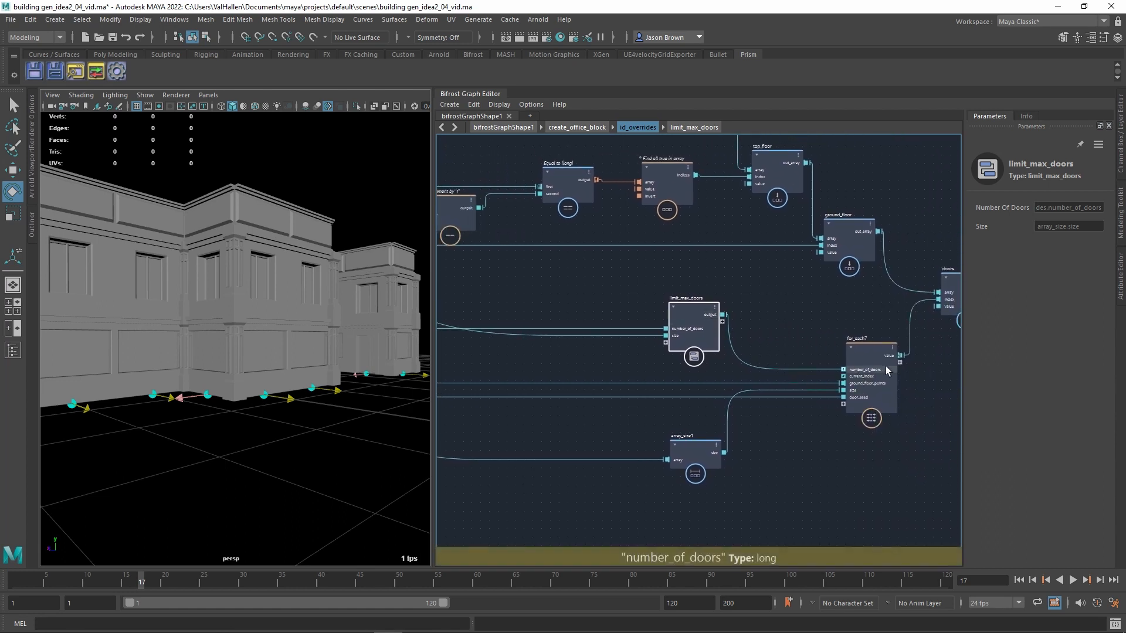
{"action": "middle_click_drag", "start_coordinate": [872, 328], "coordinate": [848, 321]}
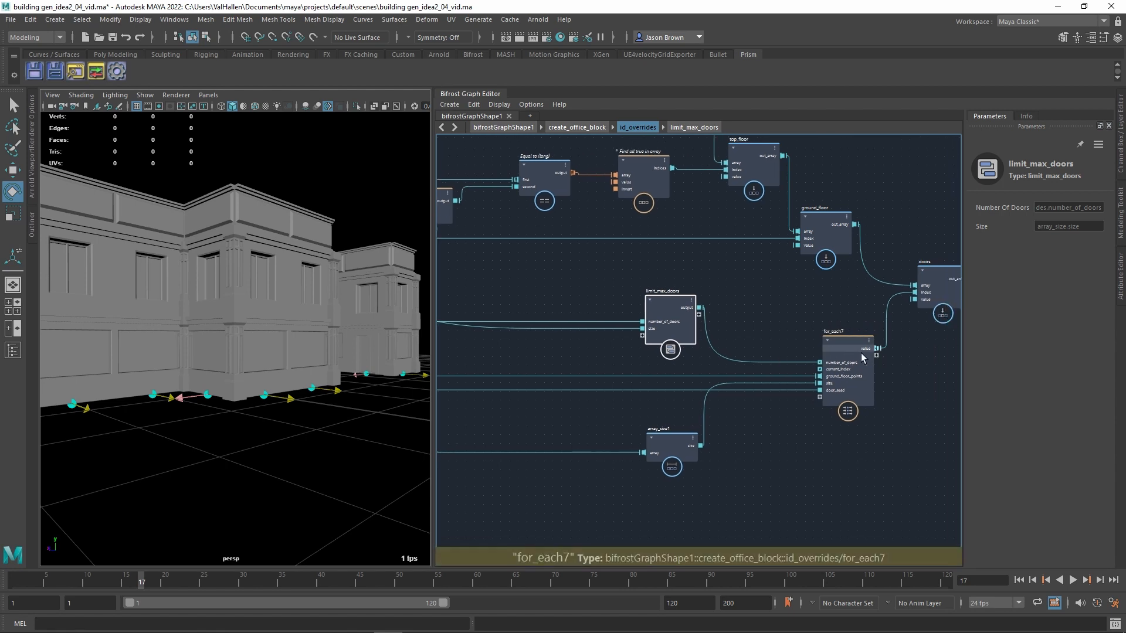
{"action": "middle_click_drag", "start_coordinate": [505, 426], "coordinate": [788, 436]}
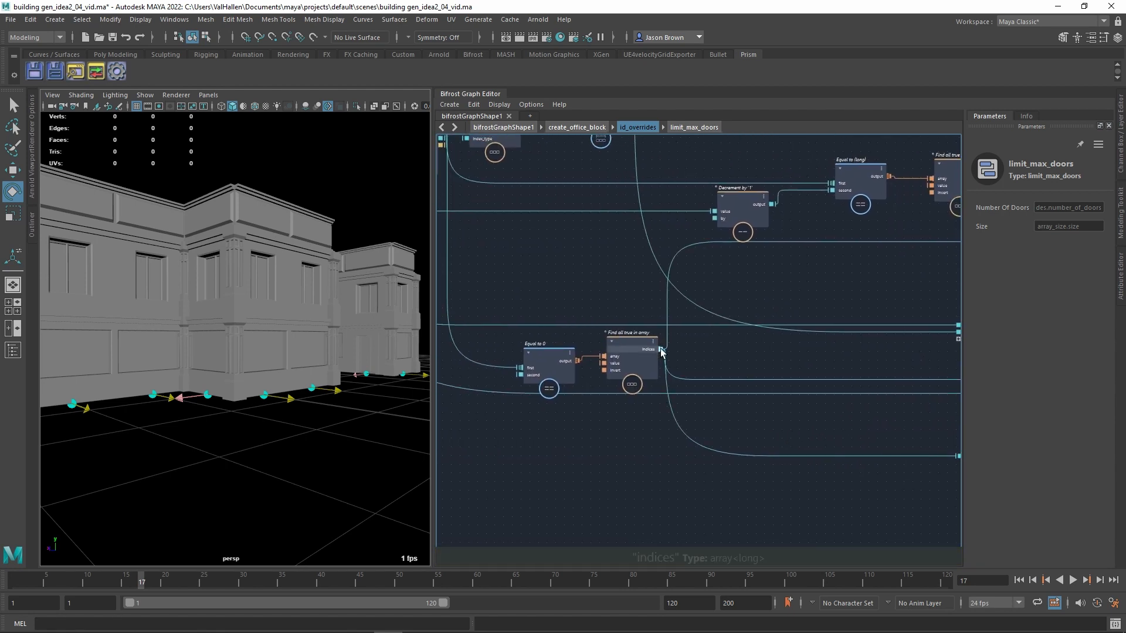
{"action": "middle_click_drag", "start_coordinate": [840, 374], "coordinate": [639, 371]}
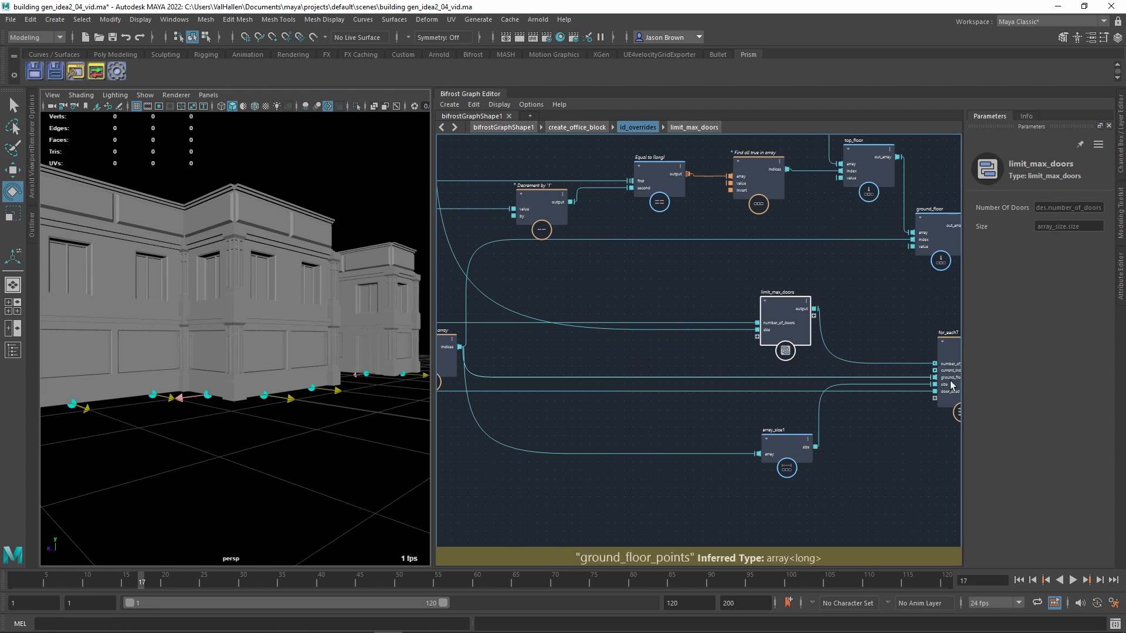
{"action": "middle_click_drag", "start_coordinate": [726, 387], "coordinate": [728, 420]}
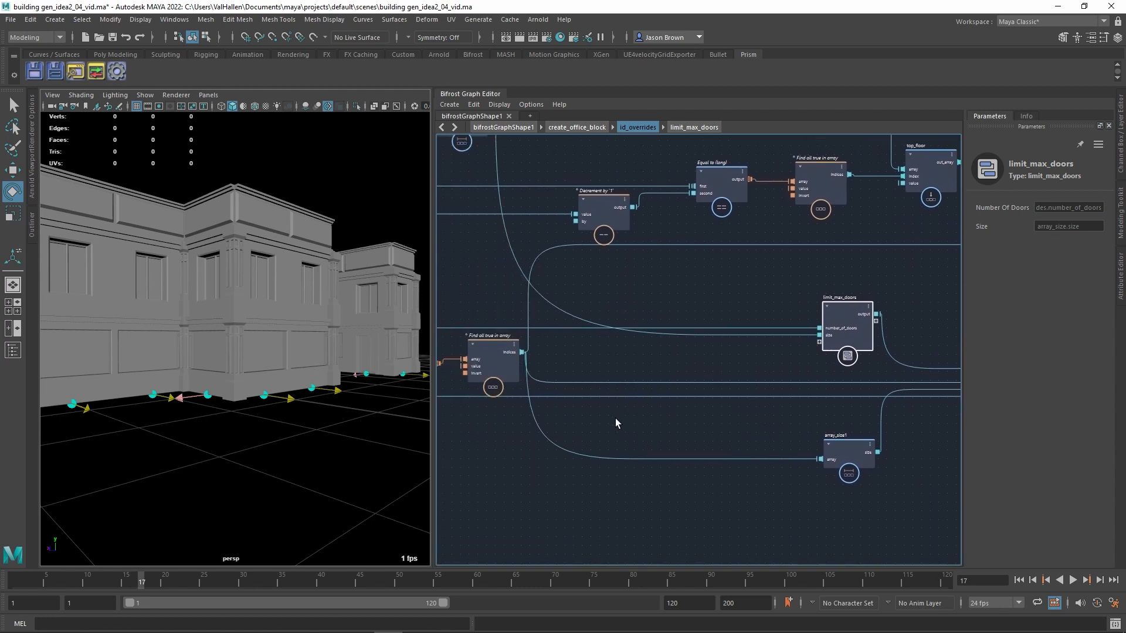
Step: Inspect the array_size1 and door_seed connections feeding the for_each7 loop
{"action": "middle_click_drag", "start_coordinate": [869, 472], "coordinate": [616, 478]}
{"action": "scroll", "coordinate": [642, 463], "scroll_direction": "up", "scroll_amount": 3}
{"action": "middle_click_drag", "start_coordinate": [770, 423], "coordinate": [894, 408]}
{"action": "middle_click_drag", "start_coordinate": [804, 438], "coordinate": [780, 443]}
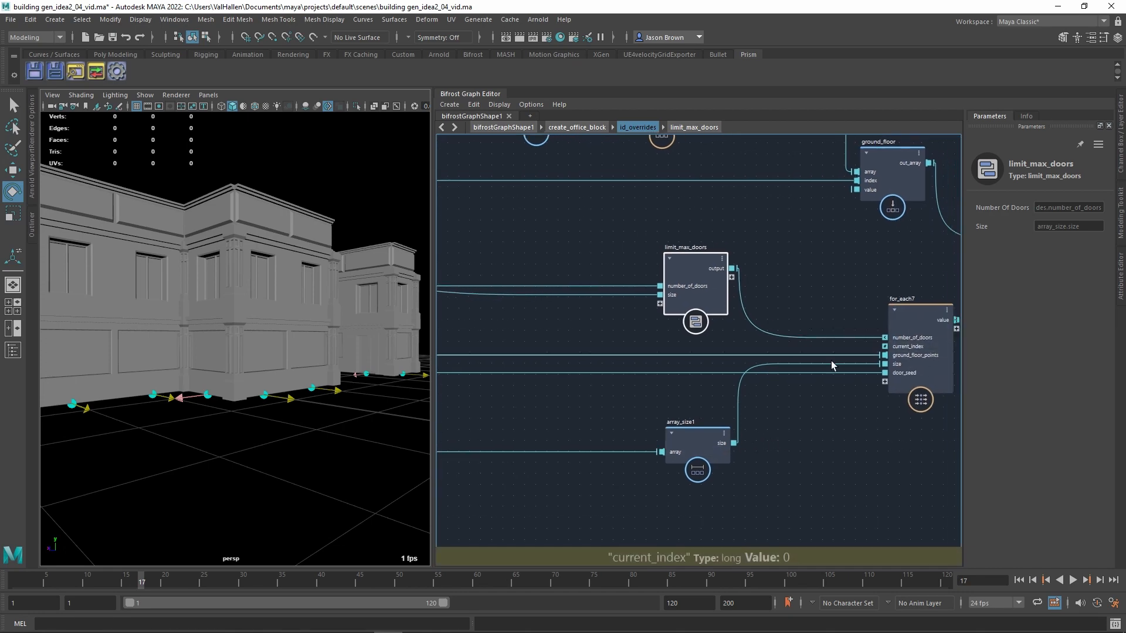
{"action": "middle_click_drag", "start_coordinate": [862, 399], "coordinate": [842, 419]}
{"action": "left_click_drag", "start_coordinate": [632, 388], "coordinate": [664, 395]}
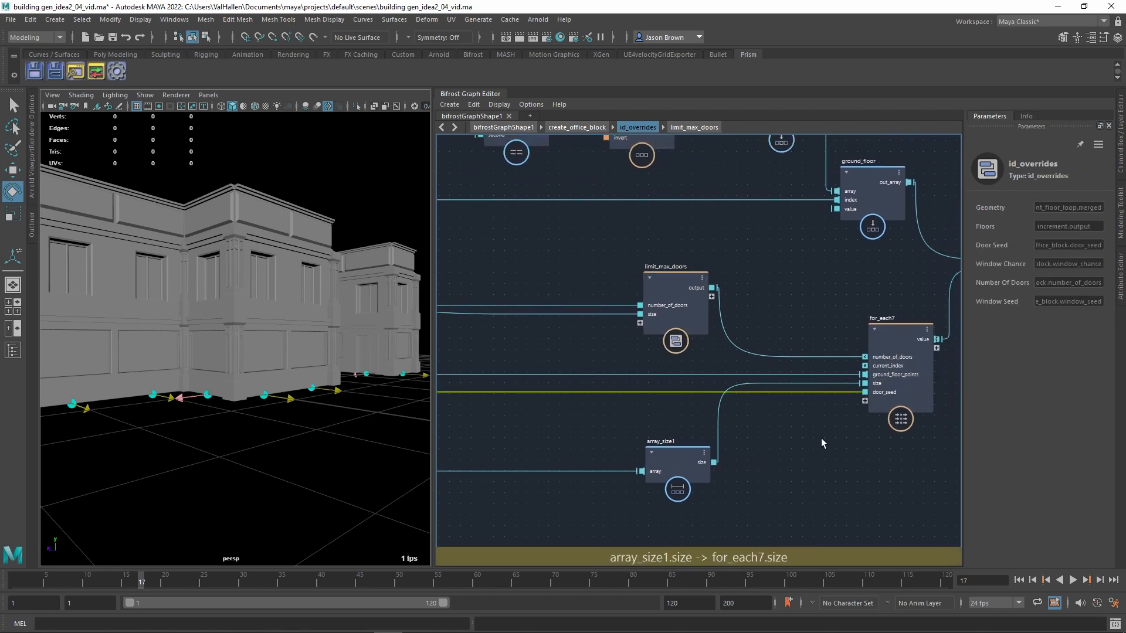
Step: Open the for_each7 loop and inspect how its add node combines door_seed with current_index for the random seed
{"action": "double_click", "coordinate": [897, 405]}
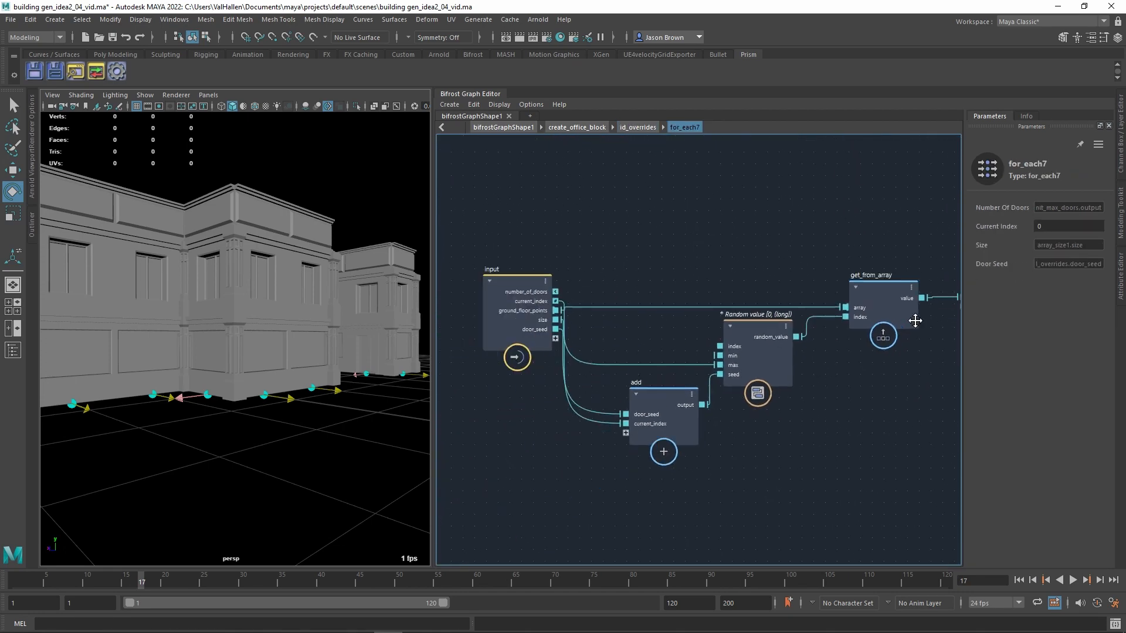
{"action": "middle_click_drag", "start_coordinate": [915, 320], "coordinate": [980, 318]}
{"action": "scroll", "coordinate": [879, 329], "scroll_direction": "down", "scroll_amount": 1}
{"action": "middle_click_drag", "start_coordinate": [732, 339], "coordinate": [717, 341]}
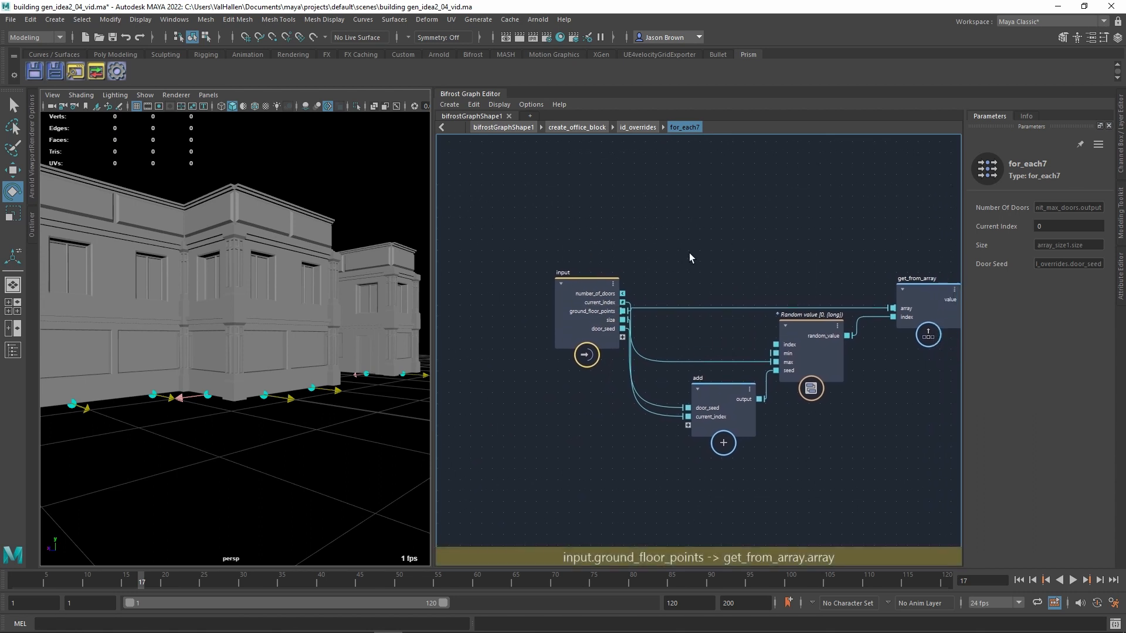
{"action": "middle_click_drag", "start_coordinate": [690, 258], "coordinate": [630, 255]}
{"action": "left_click_drag", "start_coordinate": [662, 396], "coordinate": [652, 392]}
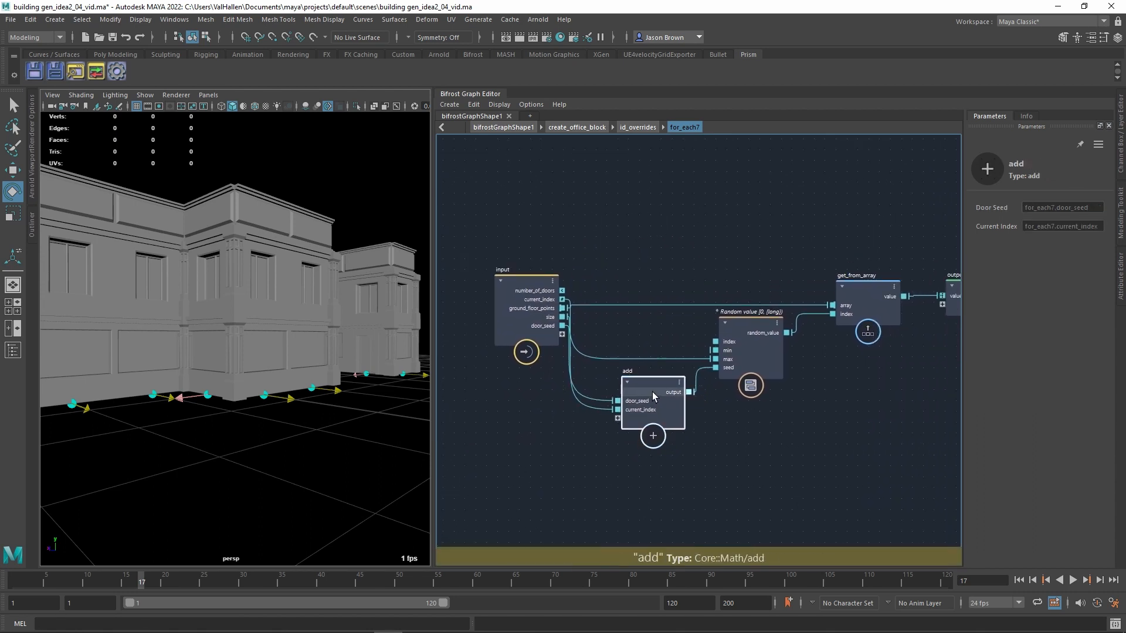
{"action": "middle_click_drag", "start_coordinate": [646, 320], "coordinate": [601, 329]}
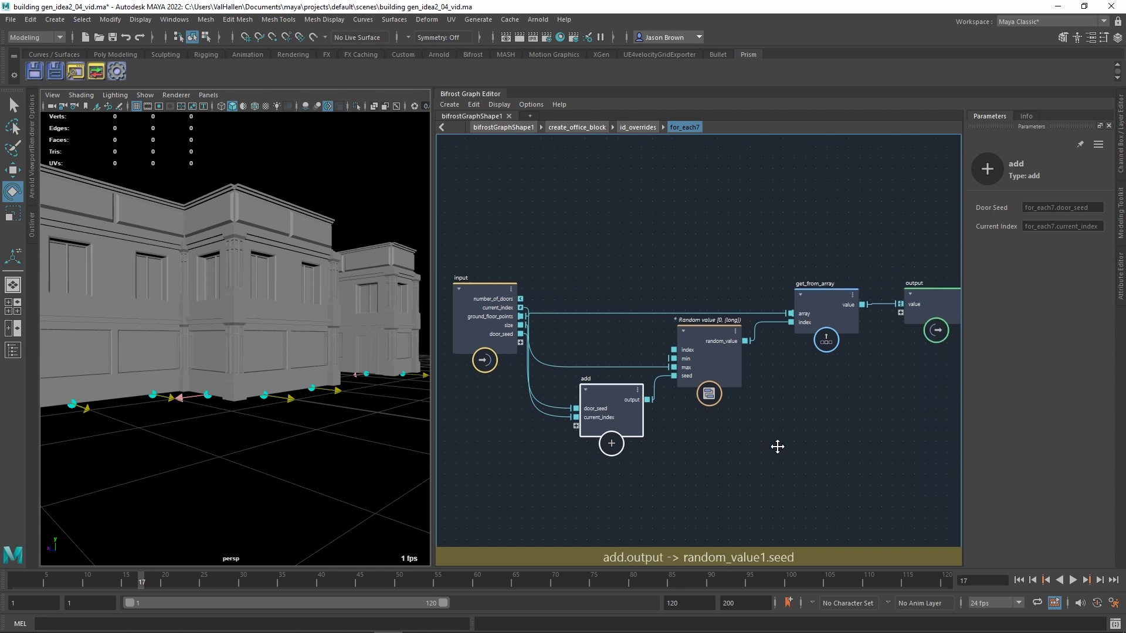
Step: Inspect the loop's random value, get_from_array and output nodes, and return to the doors node in id_overrides
{"action": "left_click", "coordinate": [717, 343]}
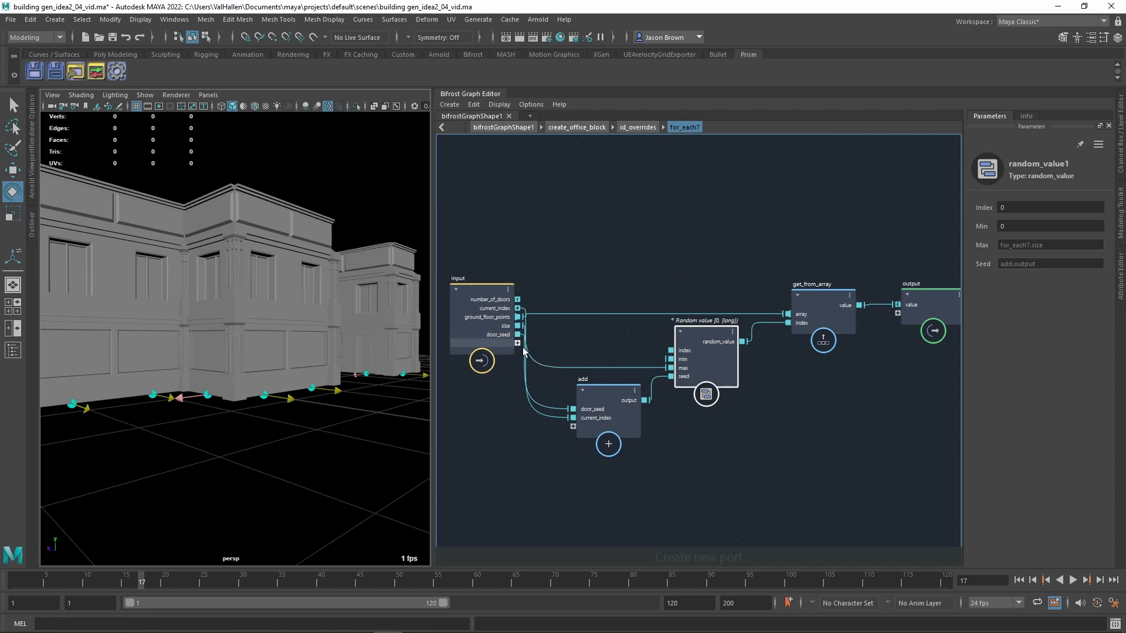
{"action": "middle_click_drag", "start_coordinate": [870, 416], "coordinate": [837, 419]}
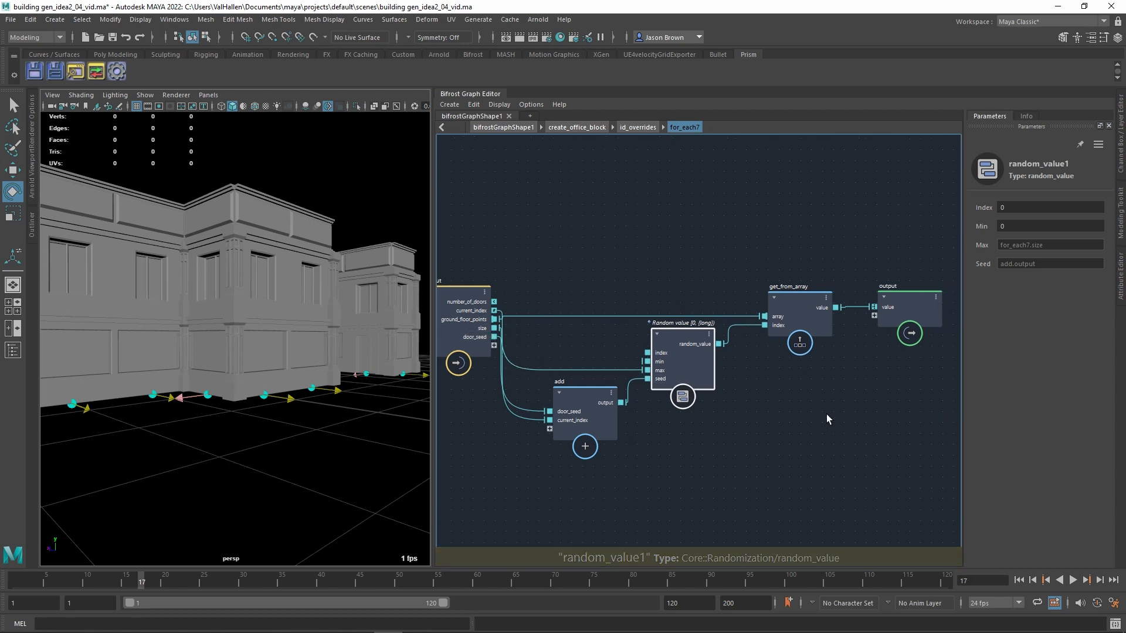
{"action": "left_click", "coordinate": [793, 329]}
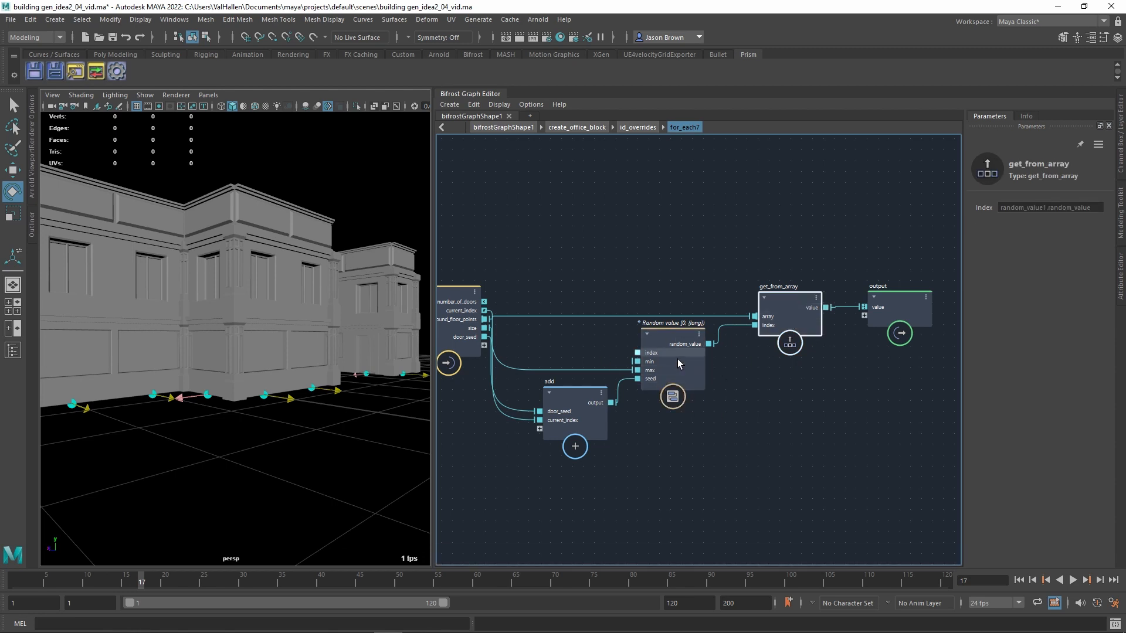
{"action": "left_click", "coordinate": [893, 301]}
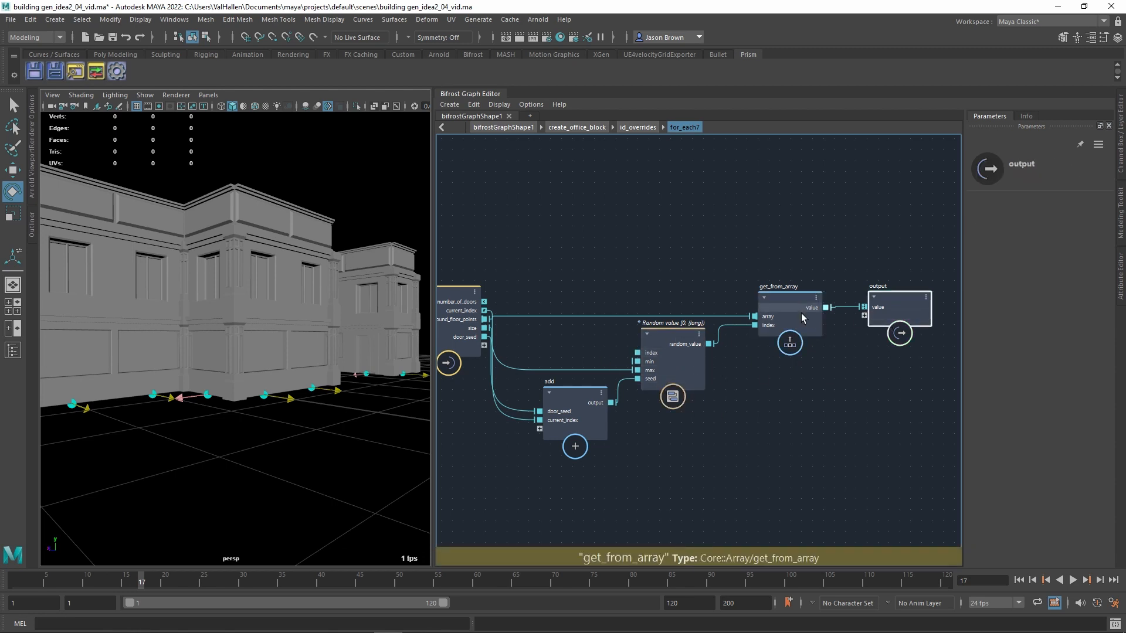
{"action": "key", "text": "BackSpace"}
{"action": "middle_click_drag", "start_coordinate": [926, 428], "coordinate": [660, 444]}
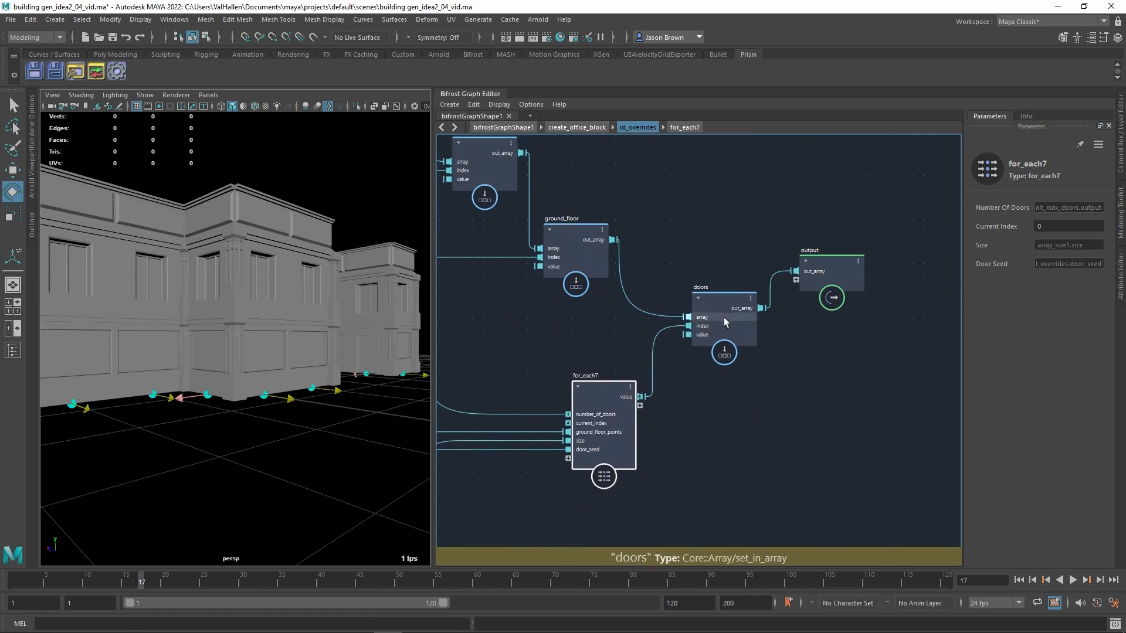
Step: Inspect the doors node's settings and a door instance on the building, and return to the create_office_block level
{"action": "left_click", "coordinate": [719, 323]}
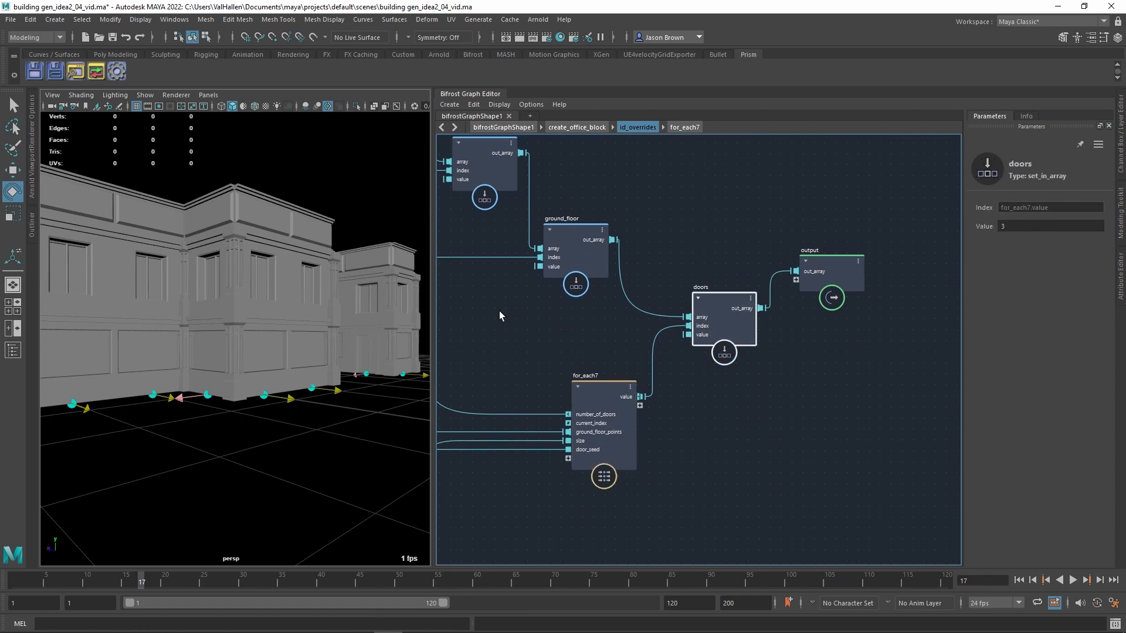
{"action": "left_click_drag", "start_coordinate": [367, 330], "coordinate": [369, 364], "text": "alt"}
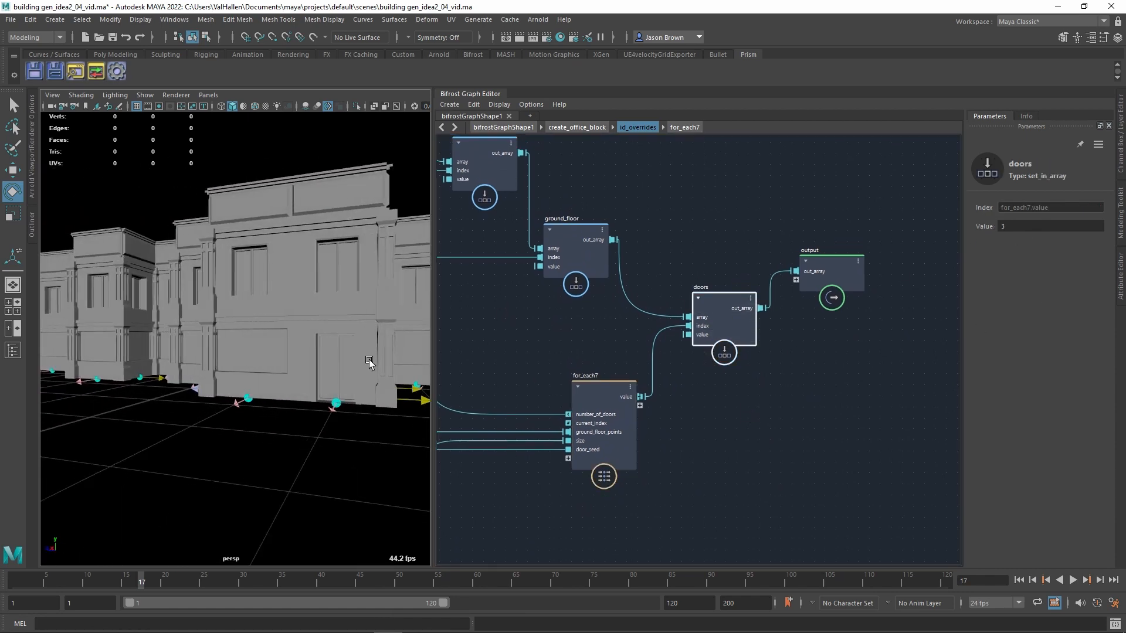
{"action": "middle_click_drag", "start_coordinate": [790, 410], "coordinate": [786, 425], "text": "alt"}
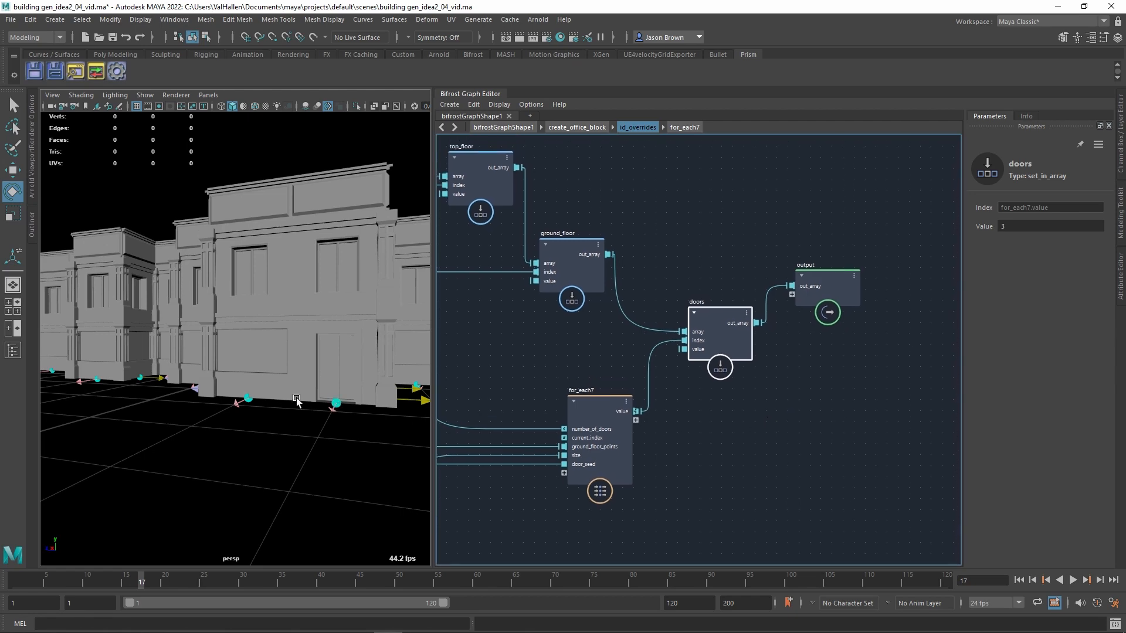
{"action": "left_click", "coordinate": [819, 432]}
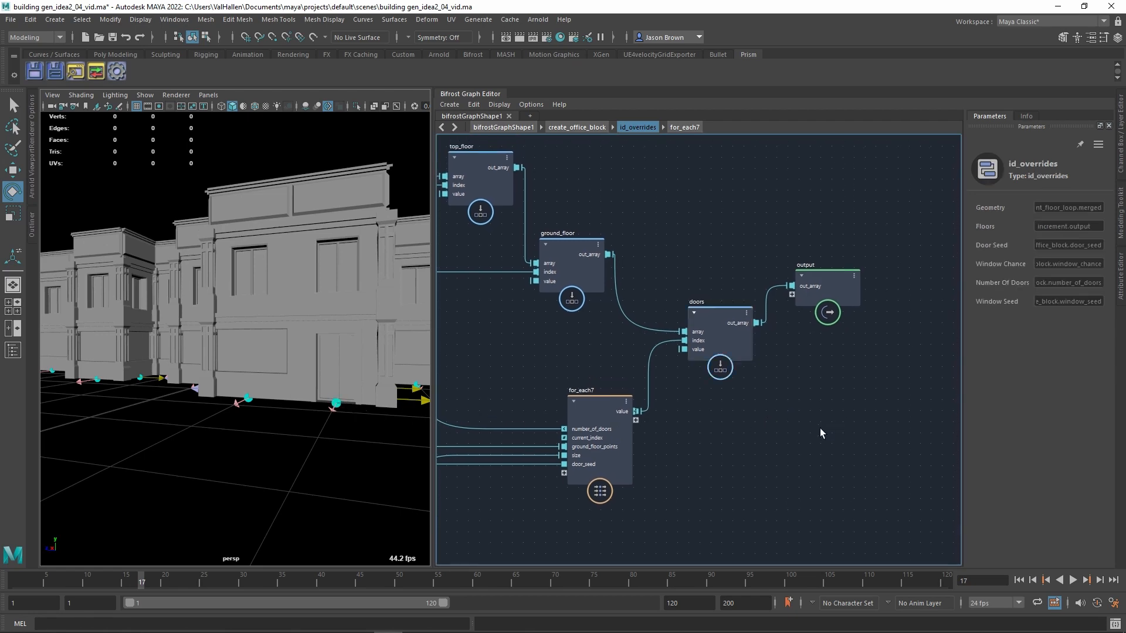
{"action": "key", "text": "u"}
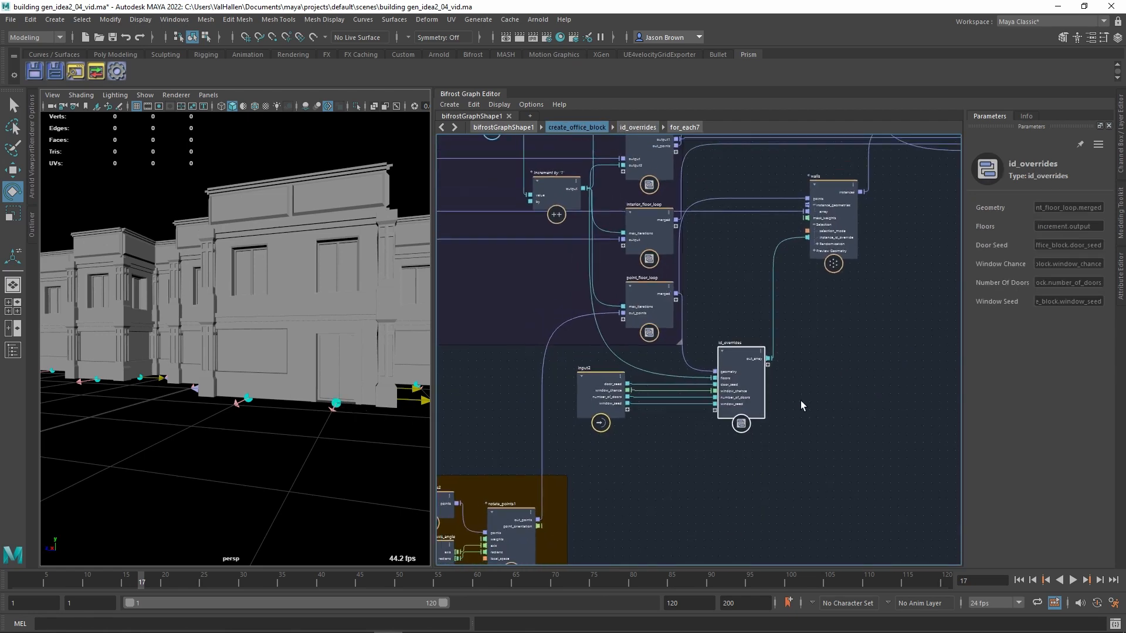
Step: Remove the pillars port from create_office_block's output to view the building without pillars, and undo the removal
{"action": "middle_click_drag", "start_coordinate": [811, 364], "coordinate": [752, 511], "text": "alt"}
{"action": "middle_click_drag", "start_coordinate": [877, 433], "coordinate": [796, 525], "text": "alt"}
{"action": "scroll", "coordinate": [814, 476], "scroll_direction": "up", "scroll_amount": 5}
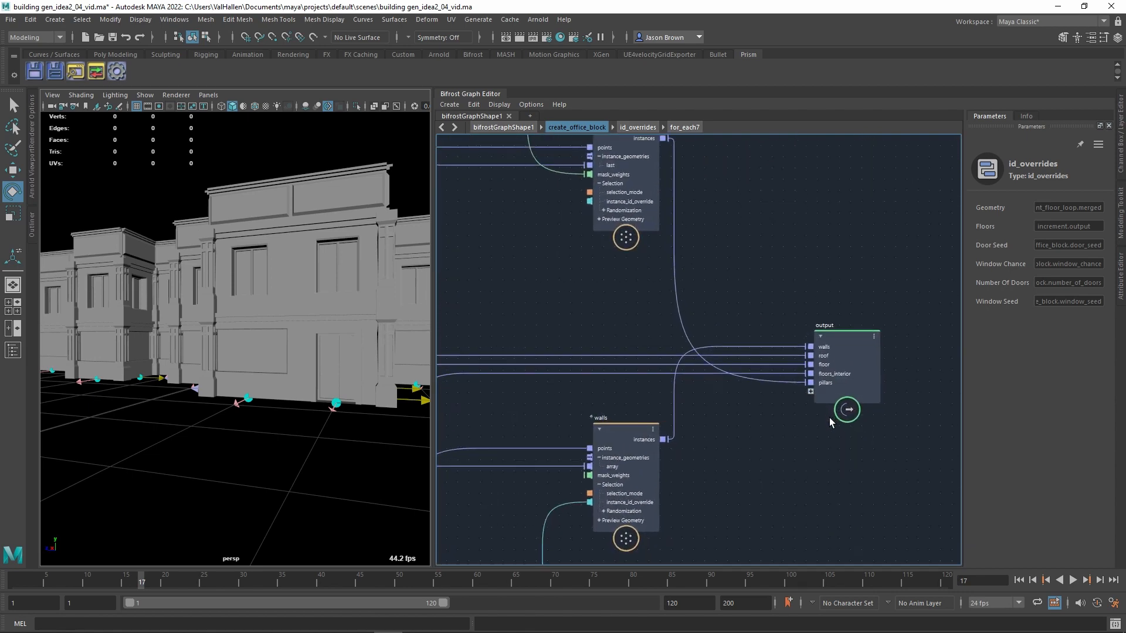
{"action": "middle_click_drag", "start_coordinate": [829, 417], "coordinate": [833, 429], "text": "alt"}
{"action": "right_click", "coordinate": [839, 391]}
{"action": "left_click", "coordinate": [879, 410]}
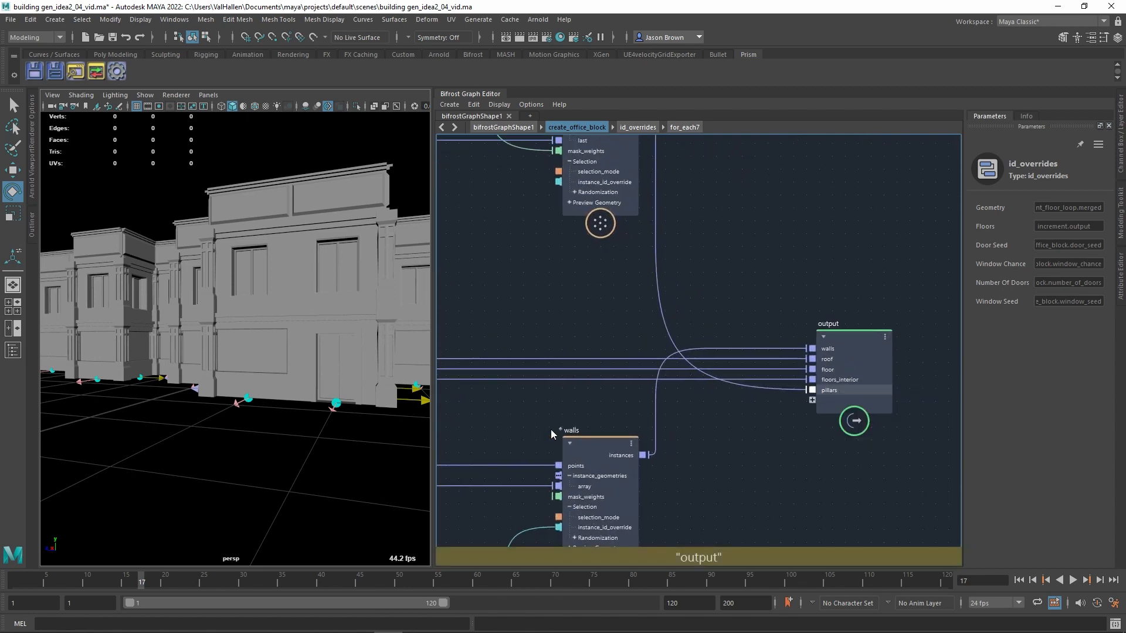
{"action": "left_click_drag", "start_coordinate": [348, 375], "coordinate": [289, 417], "text": "alt"}
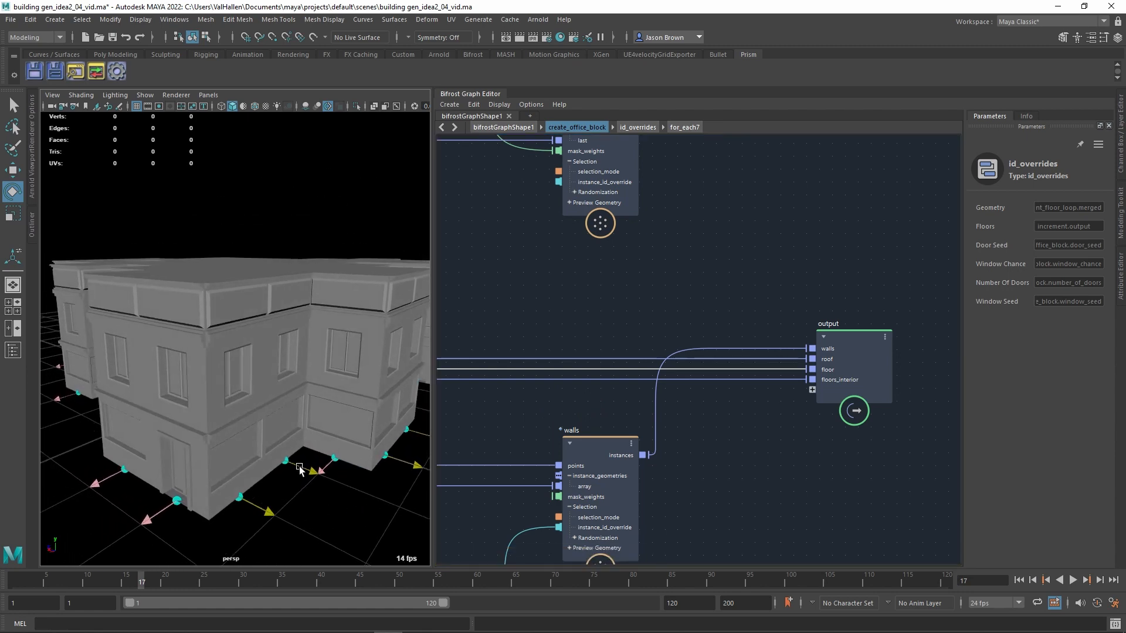
{"action": "left_click_drag", "start_coordinate": [299, 464], "coordinate": [338, 444], "text": "alt"}
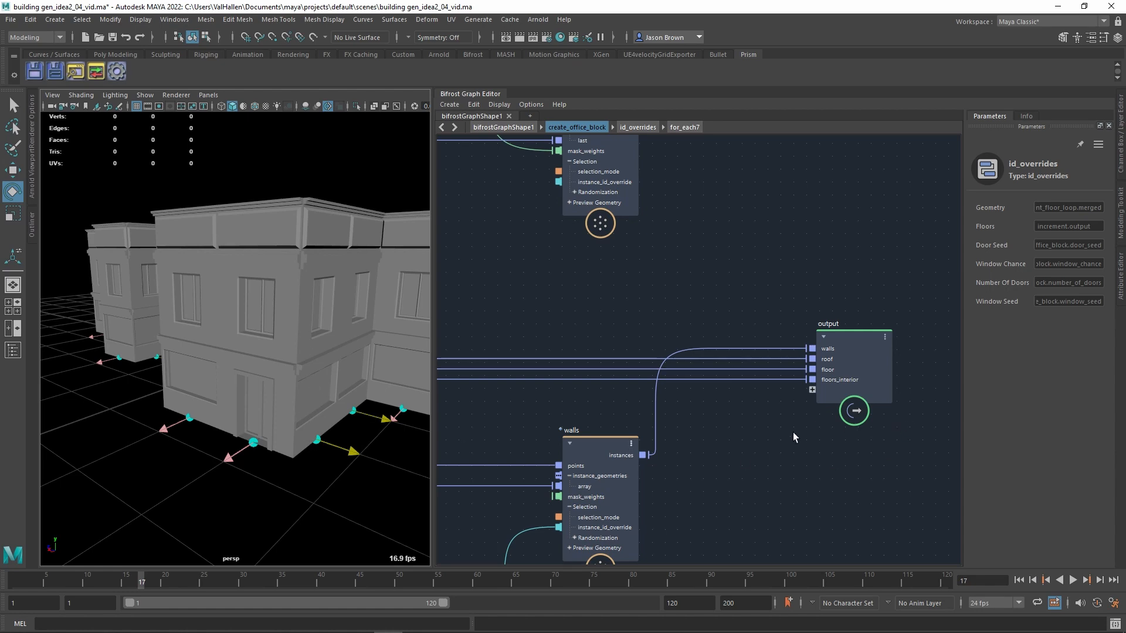
{"action": "key", "text": "ctrl+z"}
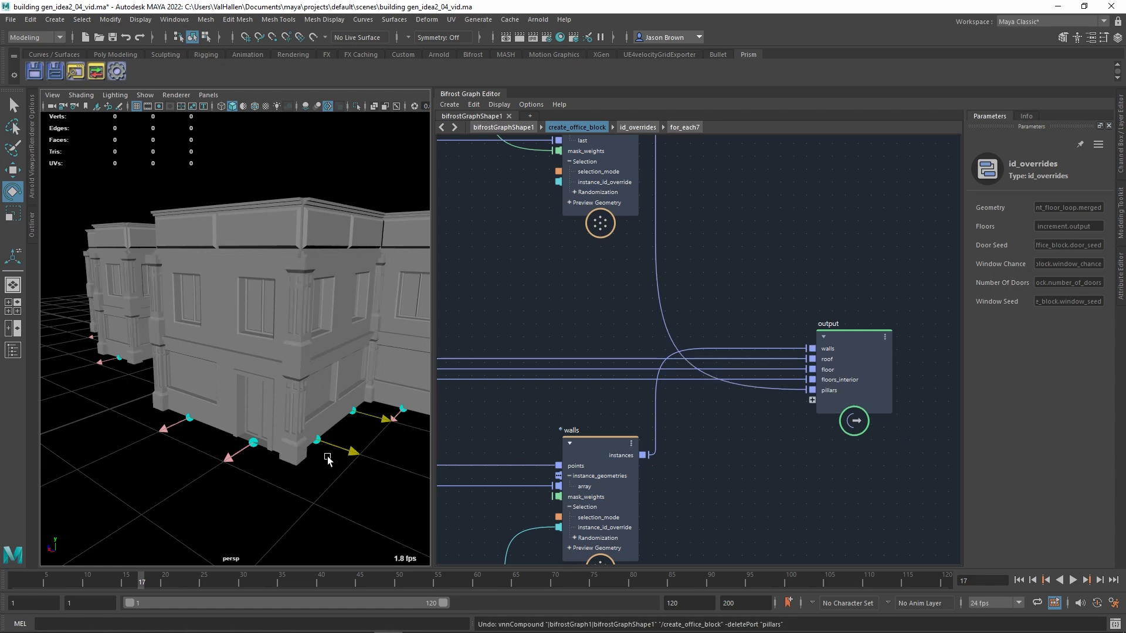
Step: Locate the corner-detect section and examine its find_corners, display and point_size nodes alongside the building's corner pillars
{"action": "middle_click_drag", "start_coordinate": [639, 321], "coordinate": [853, 410], "text": "alt"}
{"action": "middle_click_drag", "start_coordinate": [480, 282], "coordinate": [728, 370], "text": "alt"}
{"action": "scroll", "coordinate": [728, 371], "scroll_direction": "down", "scroll_amount": 3}
{"action": "middle_click_drag", "start_coordinate": [610, 340], "coordinate": [827, 352], "text": "alt"}
{"action": "scroll", "coordinate": [826, 351], "scroll_direction": "up", "scroll_amount": 2}
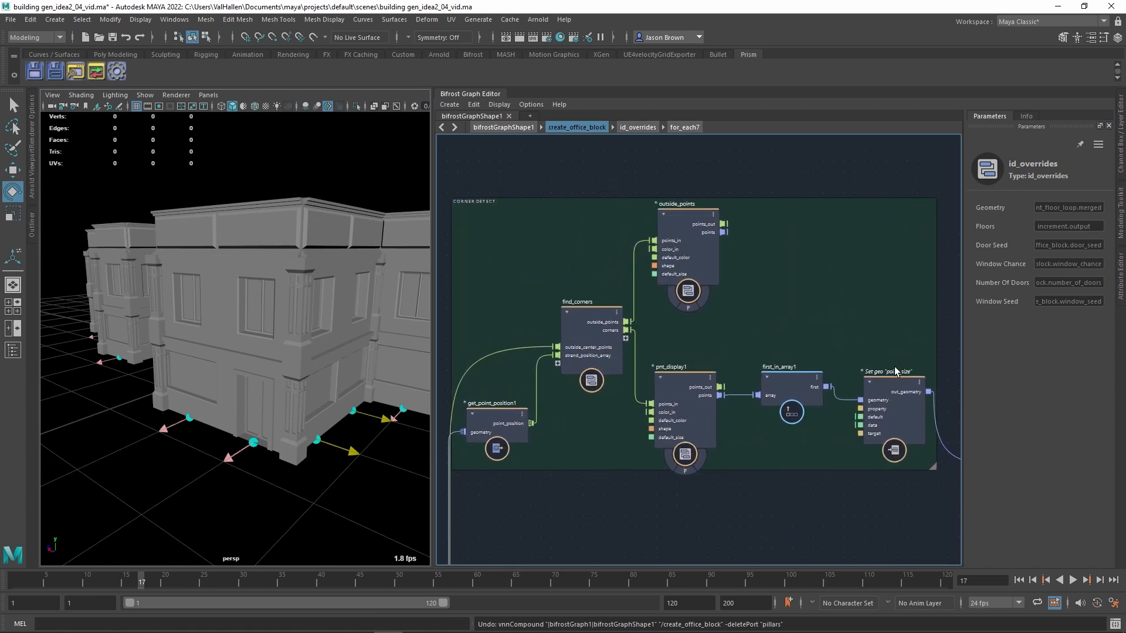
{"action": "mouse_move", "coordinate": [646, 437]}
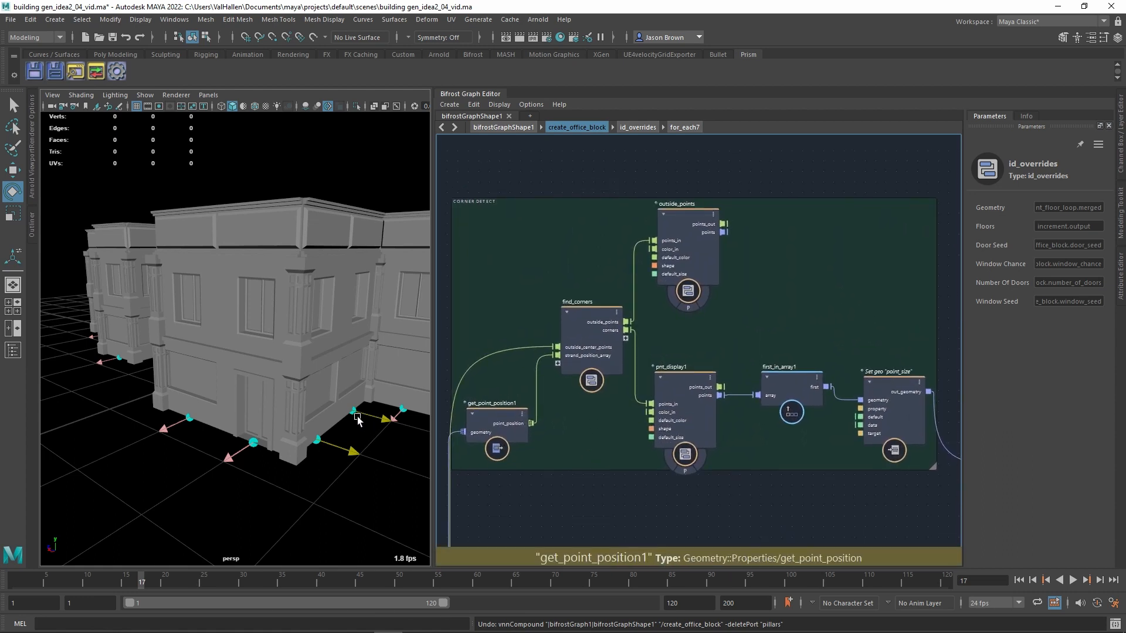
{"action": "middle_click_drag", "start_coordinate": [357, 416], "coordinate": [325, 430], "text": "alt"}
{"action": "scroll", "coordinate": [696, 481], "scroll_direction": "down", "scroll_amount": 3}
{"action": "middle_click_drag", "start_coordinate": [702, 508], "coordinate": [626, 440], "text": "alt"}
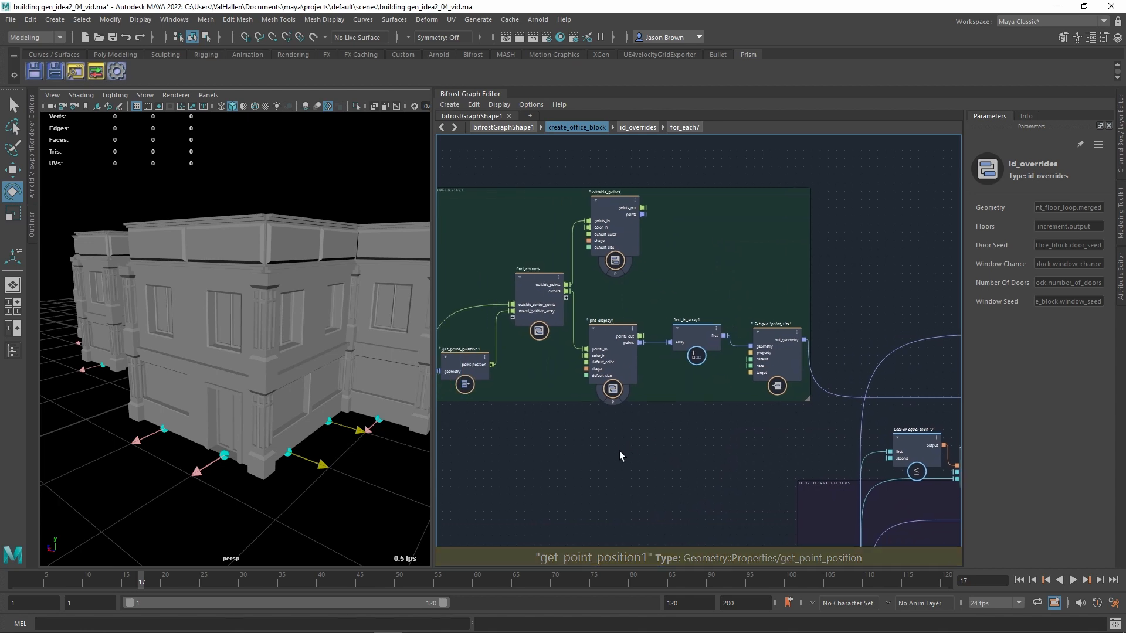
Step: Turn off the building's final display at the top graph level and go back into create_office_block
{"action": "double_click", "coordinate": [628, 452]}
{"action": "middle_click_drag", "start_coordinate": [870, 470], "coordinate": [508, 455], "text": "alt"}
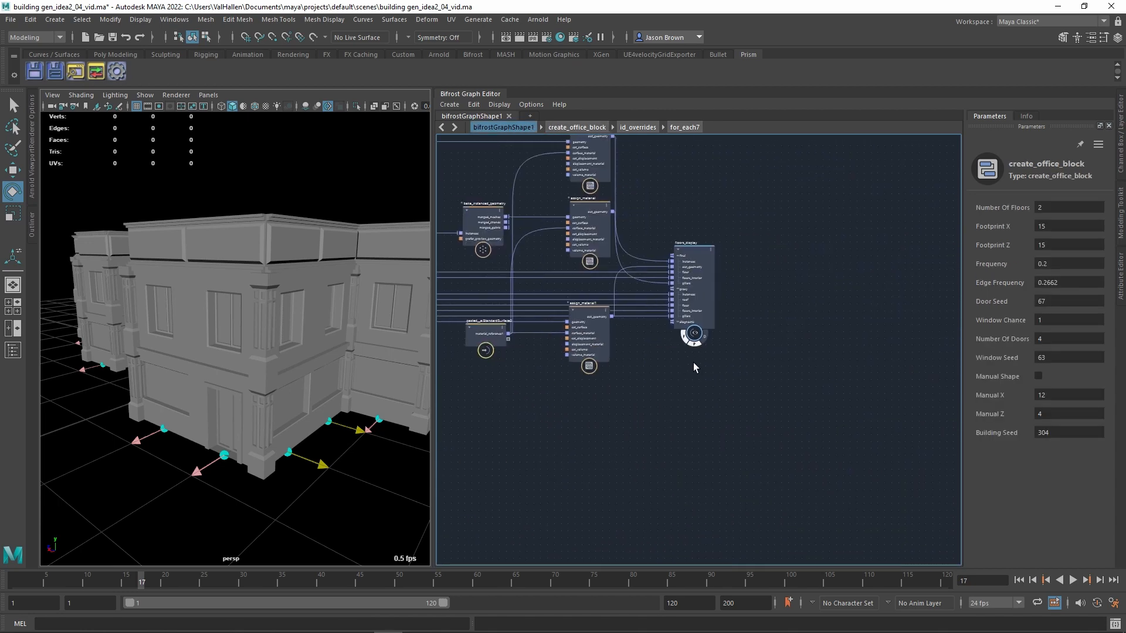
{"action": "left_click", "coordinate": [701, 348]}
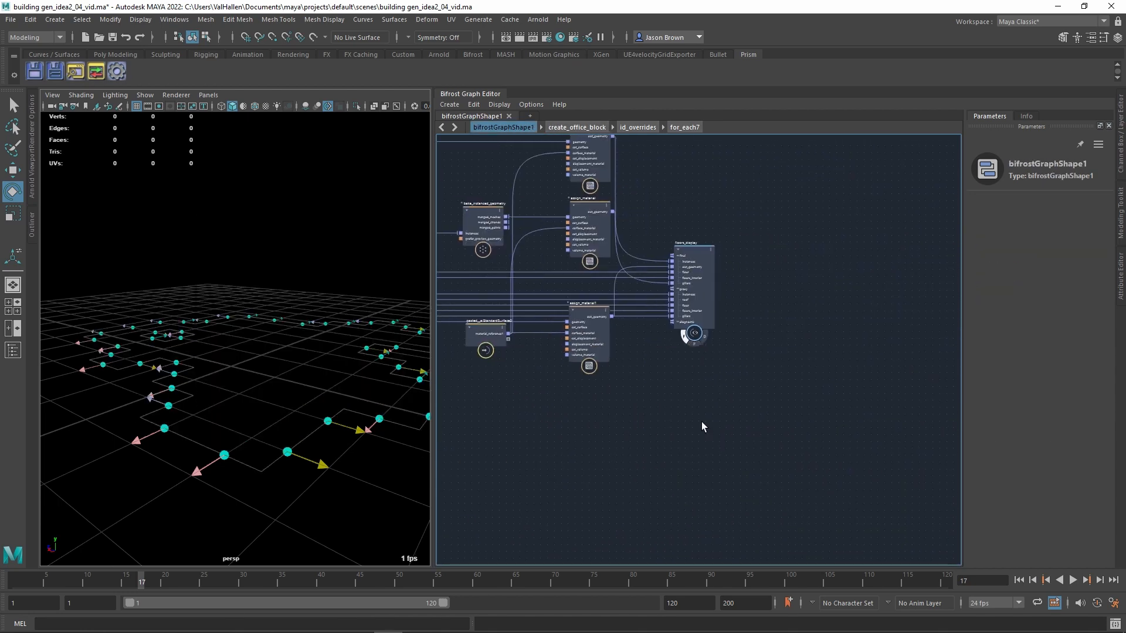
{"action": "middle_click_drag", "start_coordinate": [516, 430], "coordinate": [871, 484], "text": "alt"}
{"action": "left_click", "coordinate": [656, 334]}
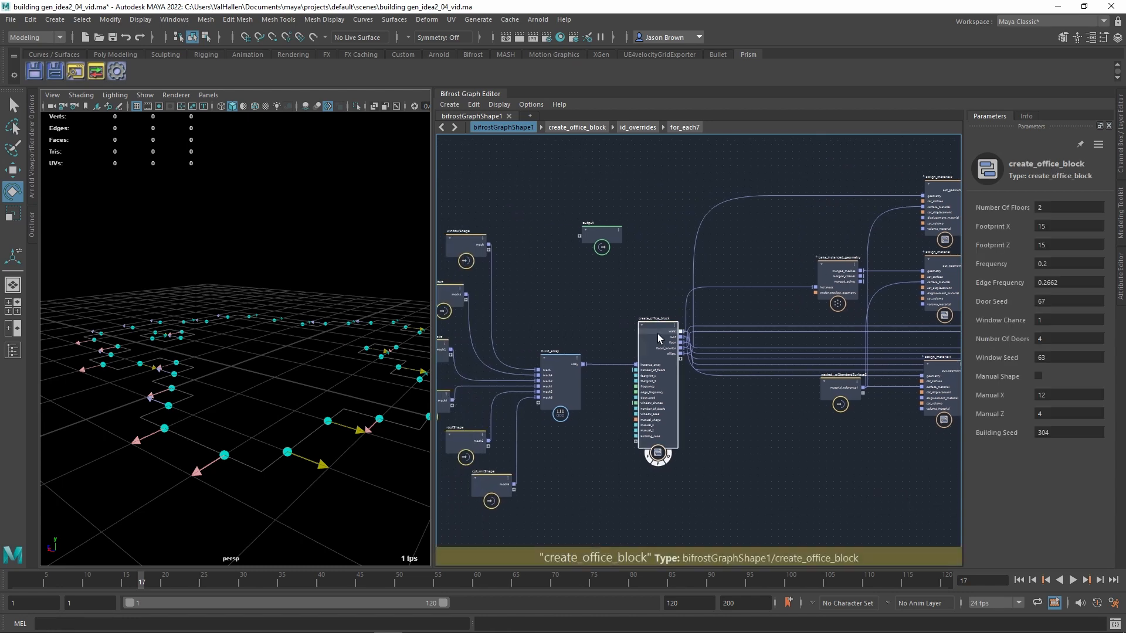
{"action": "double_click", "coordinate": [657, 333]}
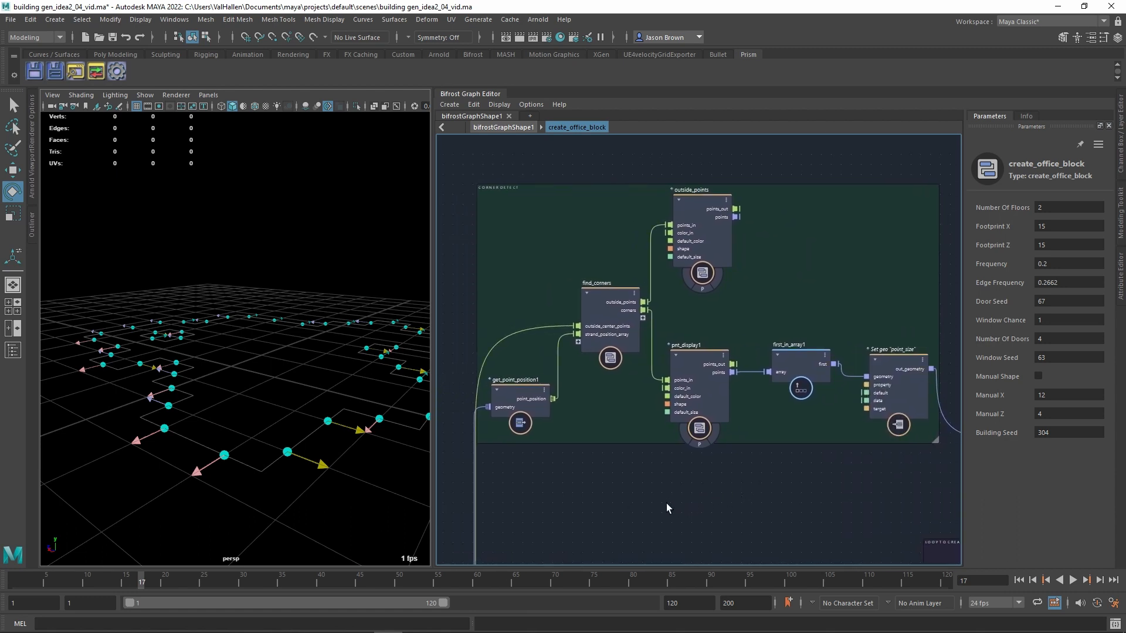
Step: Preview the outside_points proxy, switch the proxy display to pnt_display1, and examine the corner points from above
{"action": "left_click", "coordinate": [721, 288]}
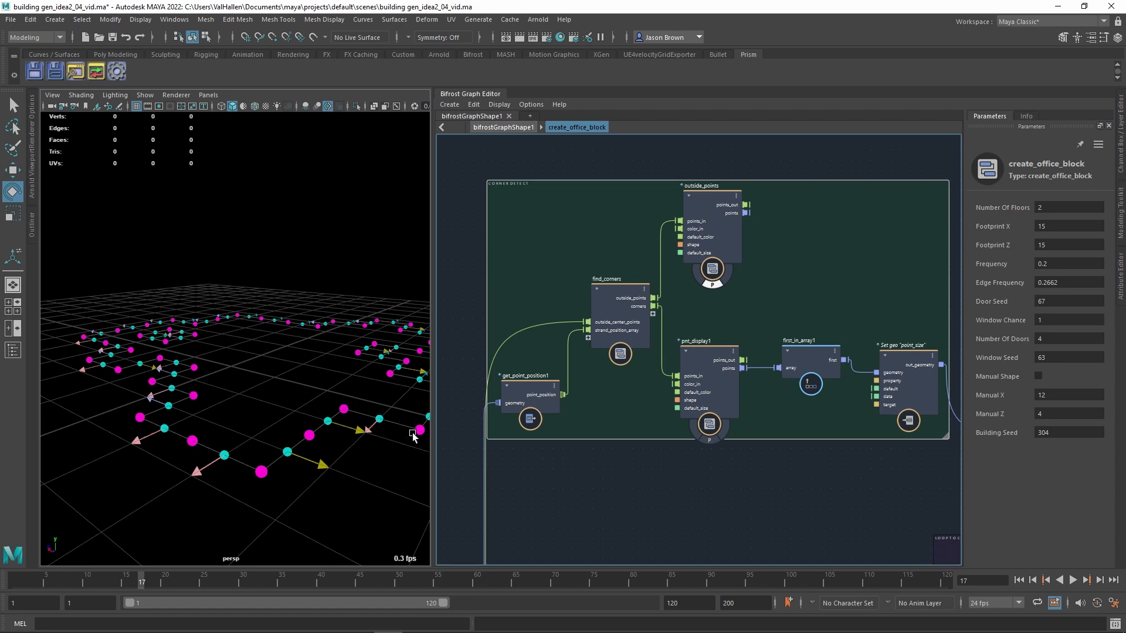
{"action": "left_click", "coordinate": [712, 284]}
{"action": "left_click", "coordinate": [709, 440]}
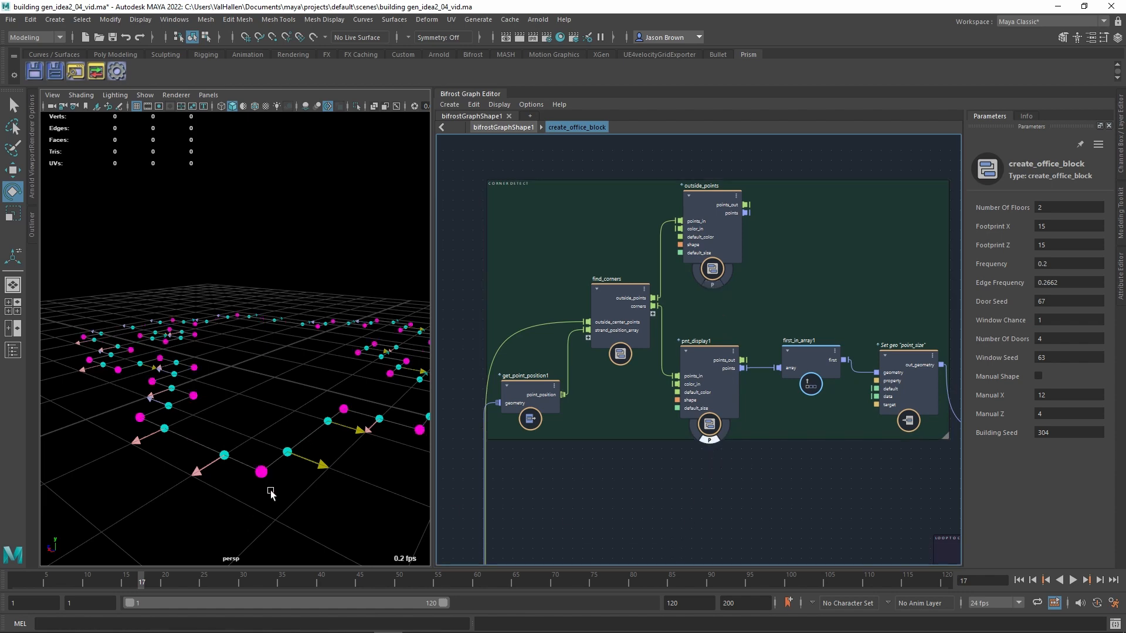
{"action": "left_click_drag", "start_coordinate": [305, 469], "coordinate": [244, 422], "text": "alt"}
{"action": "right_click_drag", "start_coordinate": [244, 422], "coordinate": [262, 432], "text": "alt"}
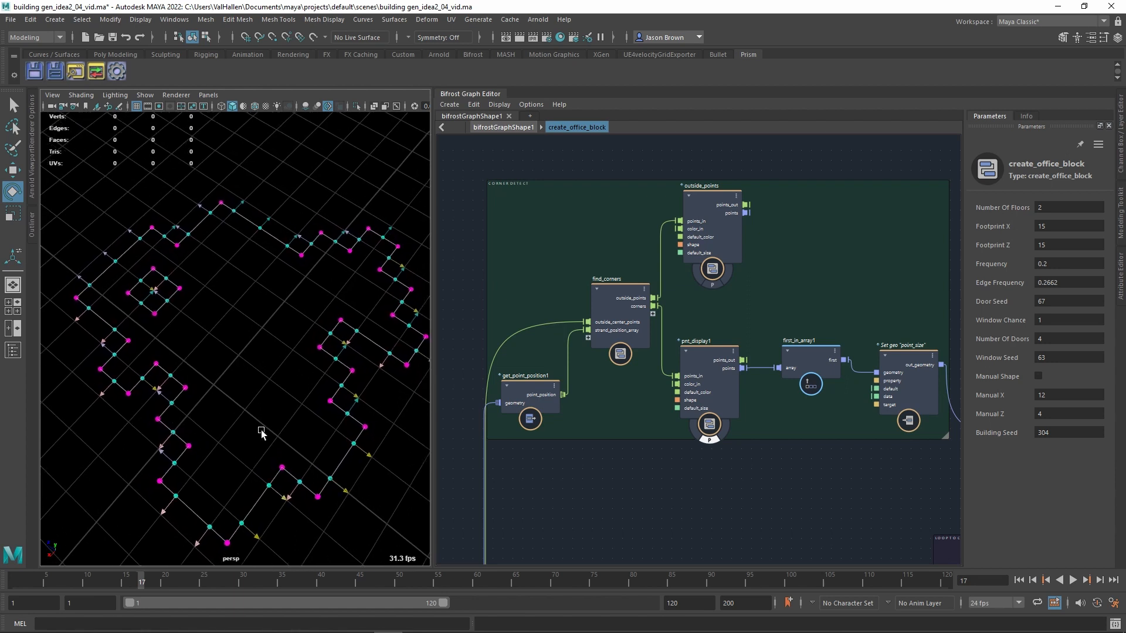
{"action": "middle_click_drag", "start_coordinate": [271, 486], "coordinate": [282, 473], "text": "alt"}
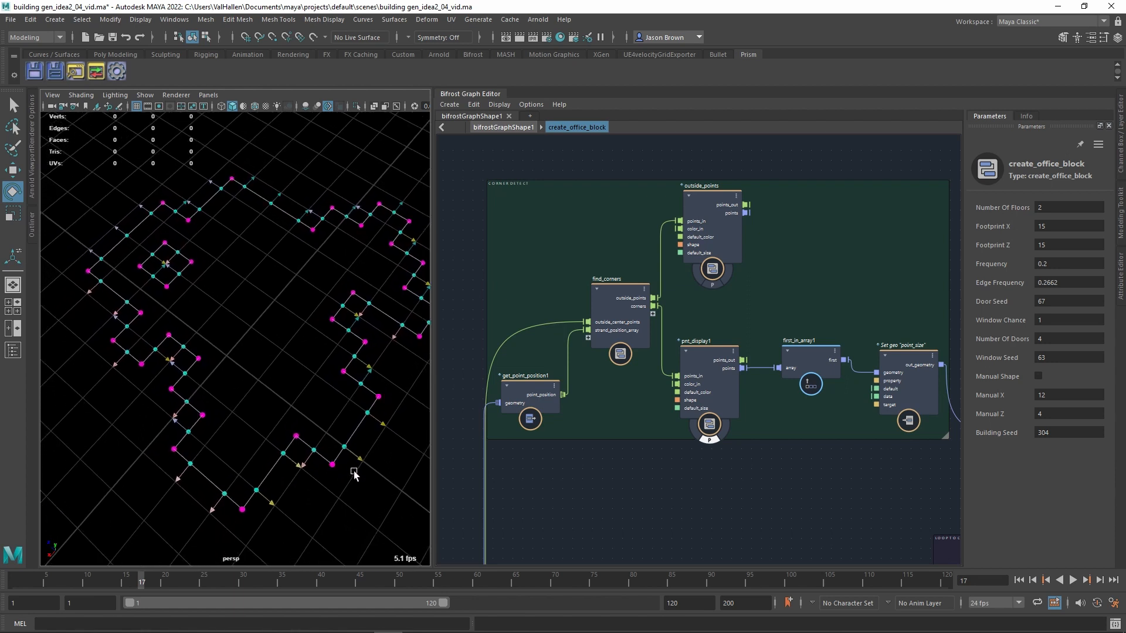
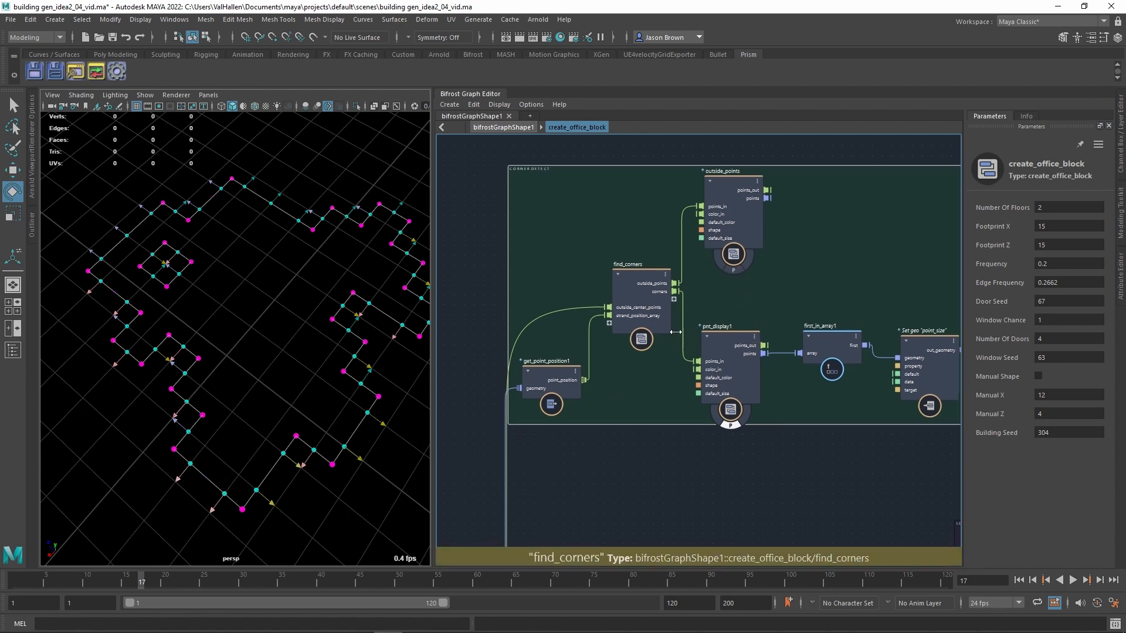
Step: Open the find_corners compound and inspect its input, flatten_nested_array and remove_duplicate_points nodes
{"action": "left_click", "coordinate": [649, 286]}
{"action": "left_click", "coordinate": [651, 345]}
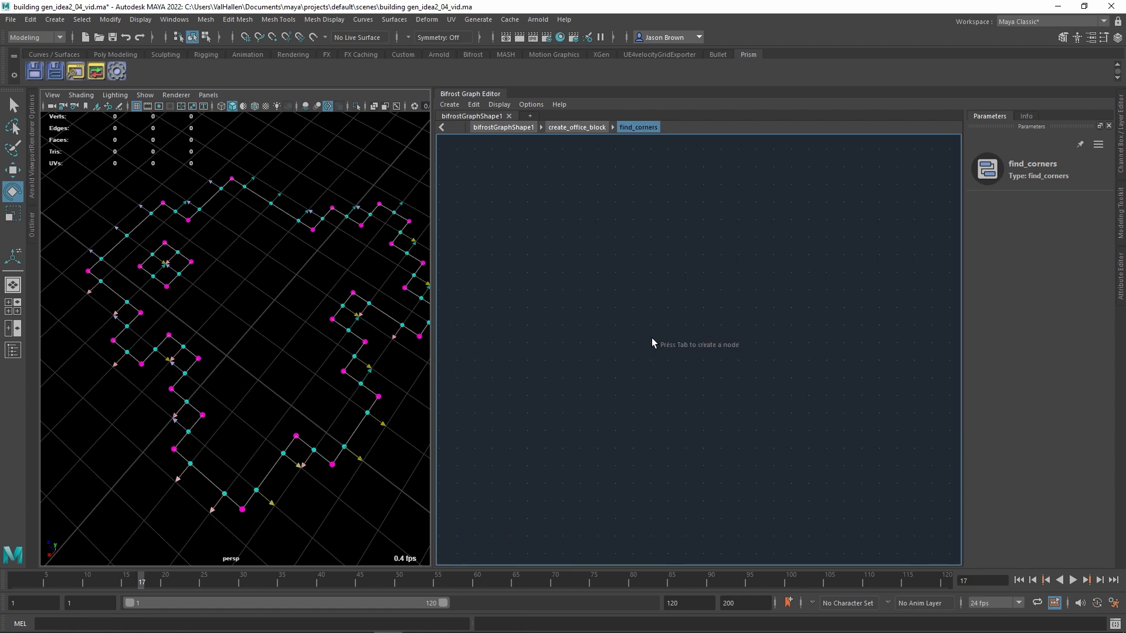
{"action": "middle_click_drag", "start_coordinate": [622, 255], "coordinate": [632, 255], "text": "alt"}
{"action": "scroll", "coordinate": [708, 269], "scroll_direction": "up", "scroll_amount": 2}
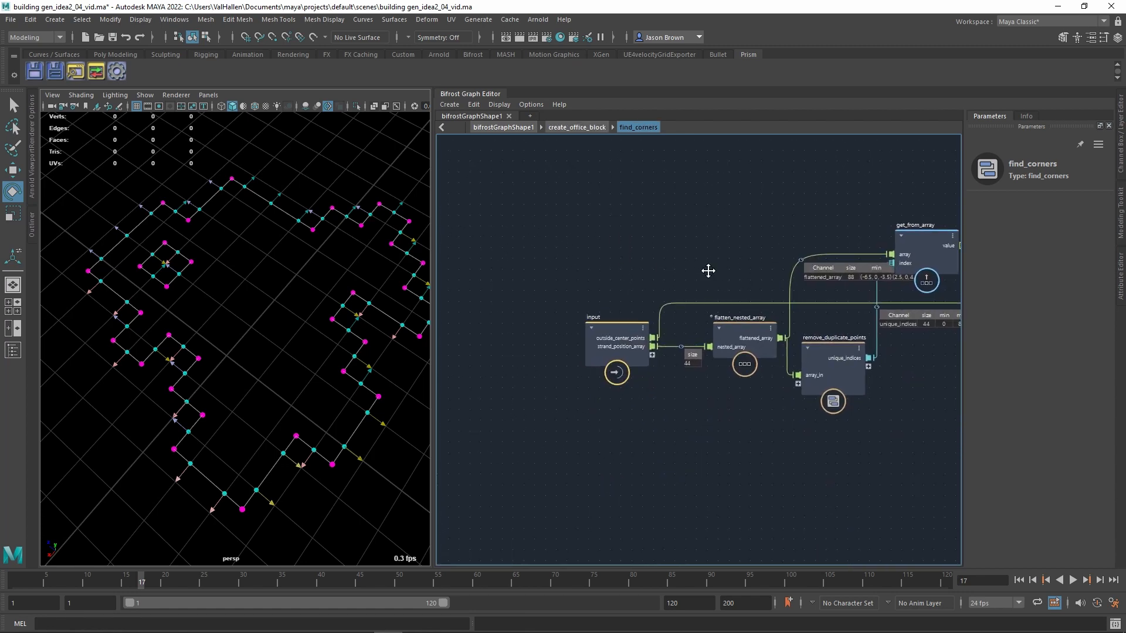
{"action": "middle_click_drag", "start_coordinate": [730, 272], "coordinate": [663, 268], "text": "alt"}
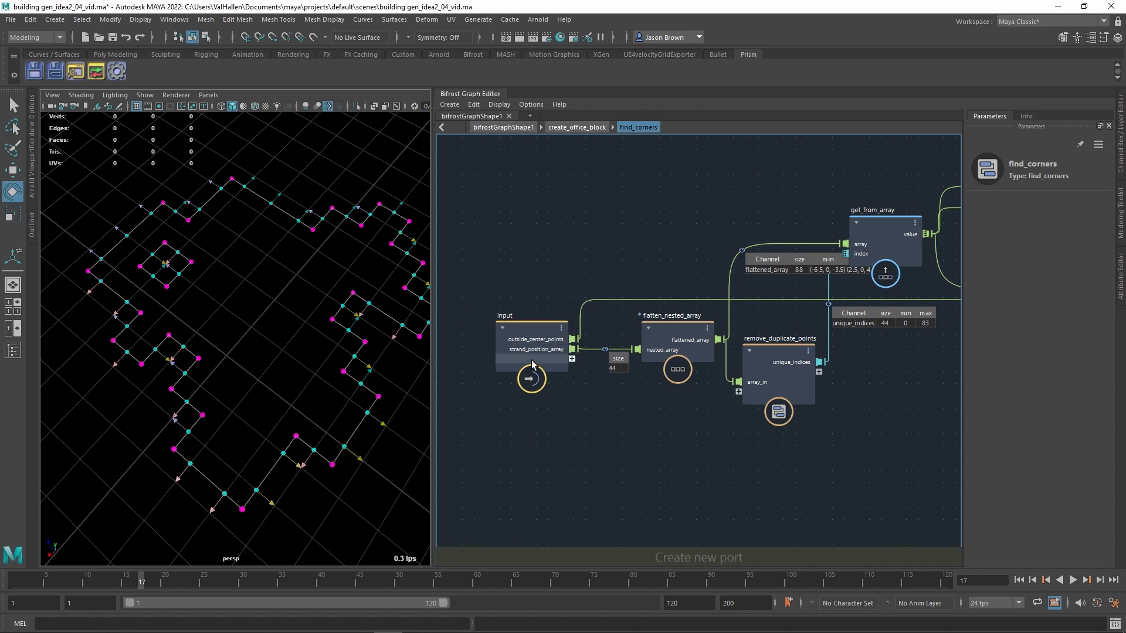
Step: Trace find_corners' strand_position_array input through get_point_position1 back to the strand_edges node in create_office_block
{"action": "double_click", "coordinate": [594, 402]}
{"action": "middle_click_drag", "start_coordinate": [618, 459], "coordinate": [627, 461], "text": "alt"}
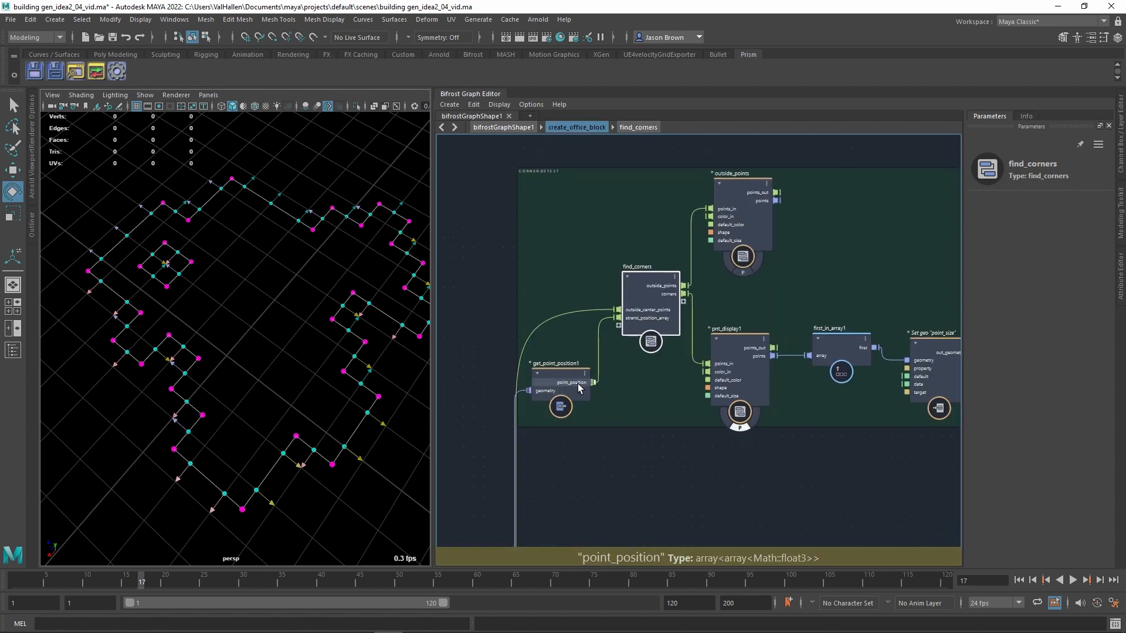
{"action": "middle_click_drag", "start_coordinate": [578, 388], "coordinate": [597, 365], "text": "alt"}
{"action": "left_click", "coordinate": [597, 365]}
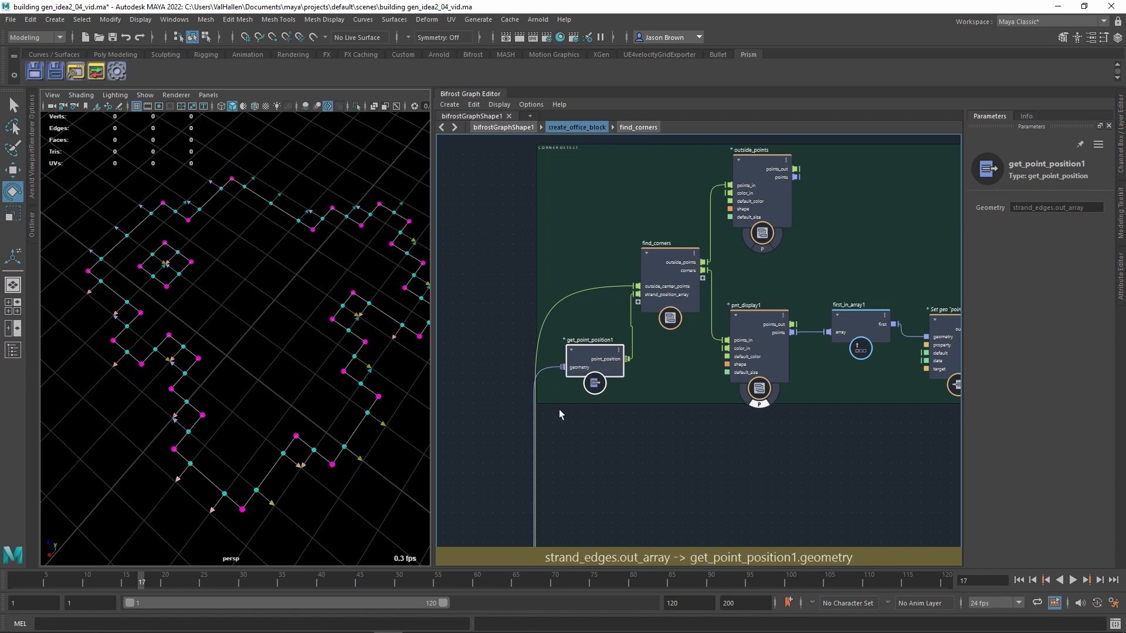
{"action": "middle_click_drag", "start_coordinate": [574, 484], "coordinate": [601, 285], "text": "alt"}
{"action": "middle_click_drag", "start_coordinate": [628, 524], "coordinate": [648, 240], "text": "alt"}
{"action": "middle_click_drag", "start_coordinate": [593, 448], "coordinate": [627, 251], "text": "alt"}
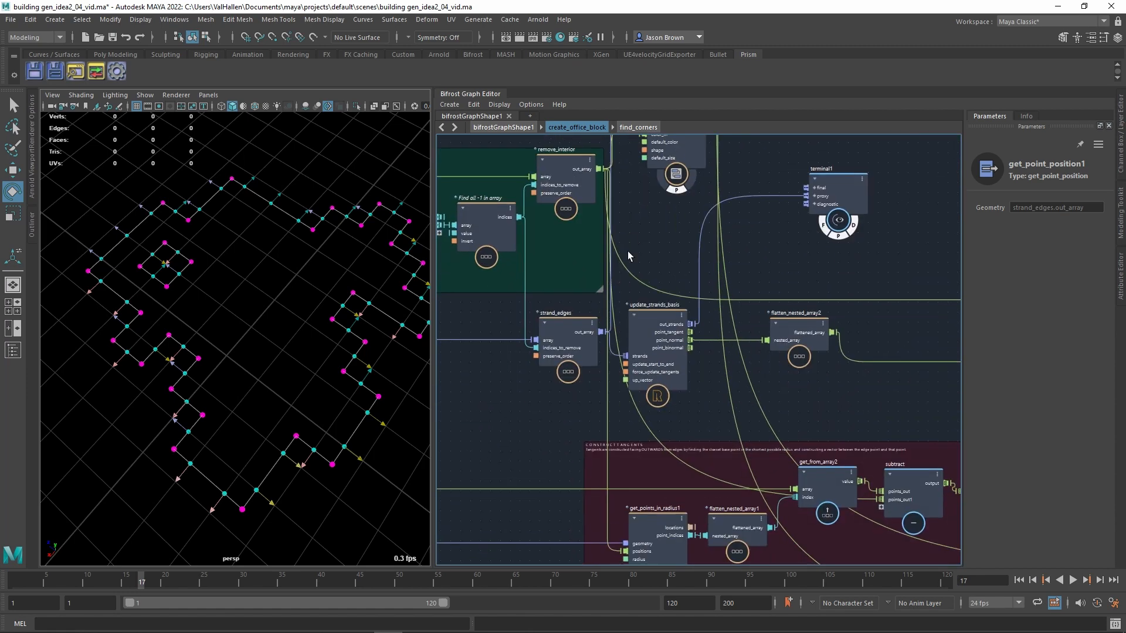
{"action": "scroll", "coordinate": [574, 358], "scroll_direction": "up", "scroll_amount": 2}
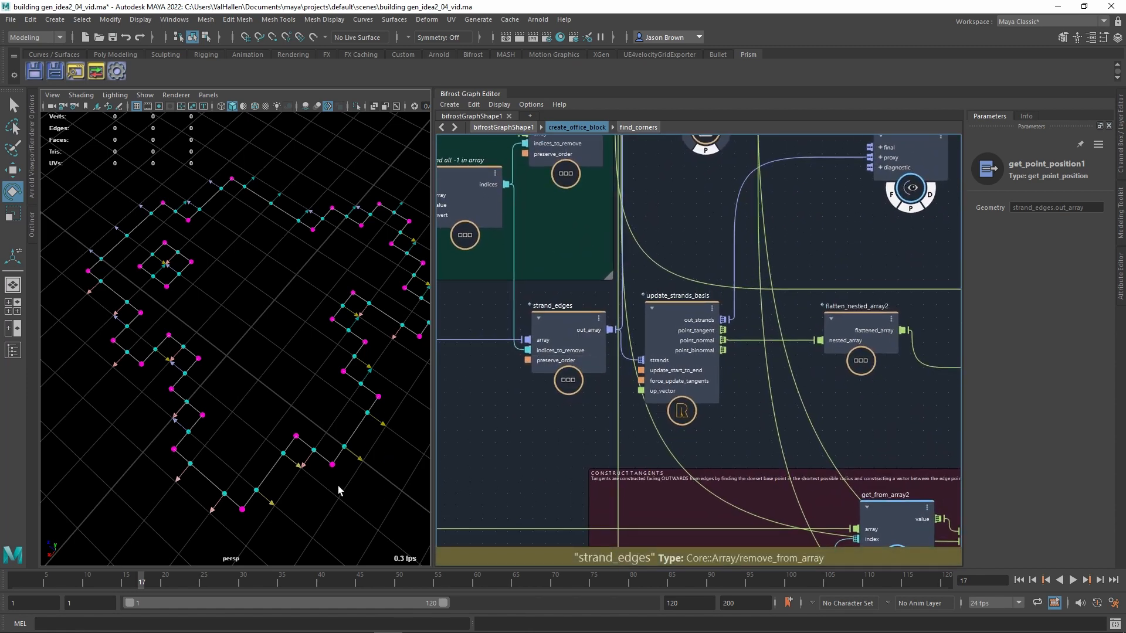
Step: Return to find_corners and inspect how flatten_nested_array feeds get_from_array and remove_duplicate_points
{"action": "middle_click_drag", "start_coordinate": [703, 279], "coordinate": [683, 519], "text": "alt"}
{"action": "middle_click_drag", "start_coordinate": [714, 230], "coordinate": [686, 516], "text": "alt"}
{"action": "middle_click_drag", "start_coordinate": [692, 281], "coordinate": [659, 492], "text": "alt"}
{"action": "middle_click_drag", "start_coordinate": [717, 250], "coordinate": [691, 364], "text": "alt"}
{"action": "double_click", "coordinate": [690, 304]}
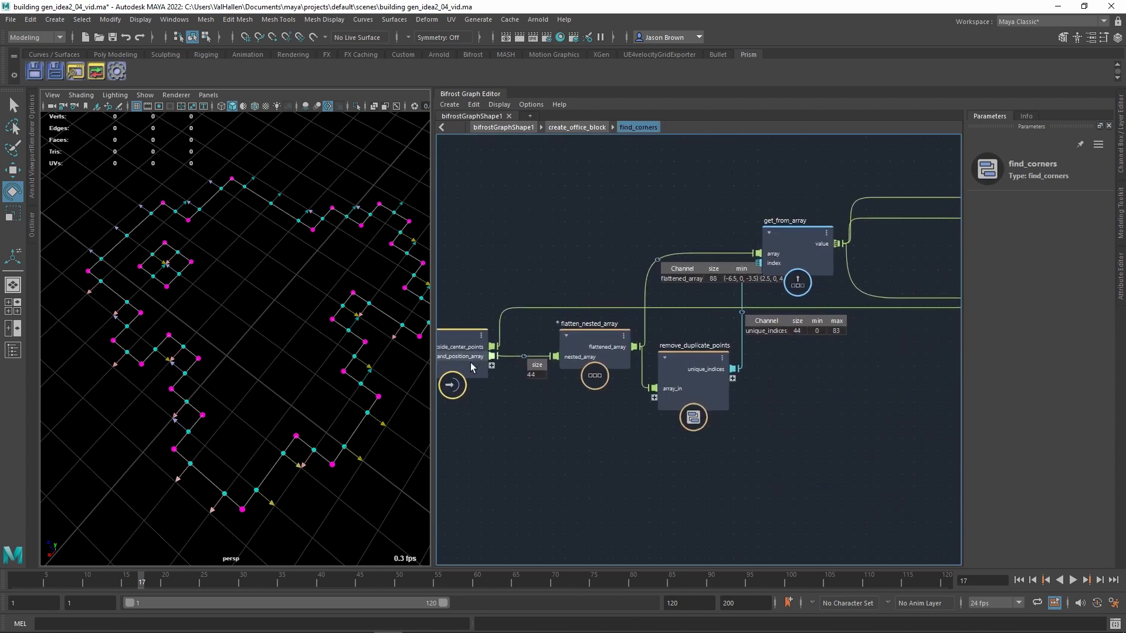
{"action": "scroll", "coordinate": [566, 405], "scroll_direction": "up", "scroll_amount": 2}
{"action": "left_click_drag", "start_coordinate": [568, 370], "coordinate": [557, 369]}
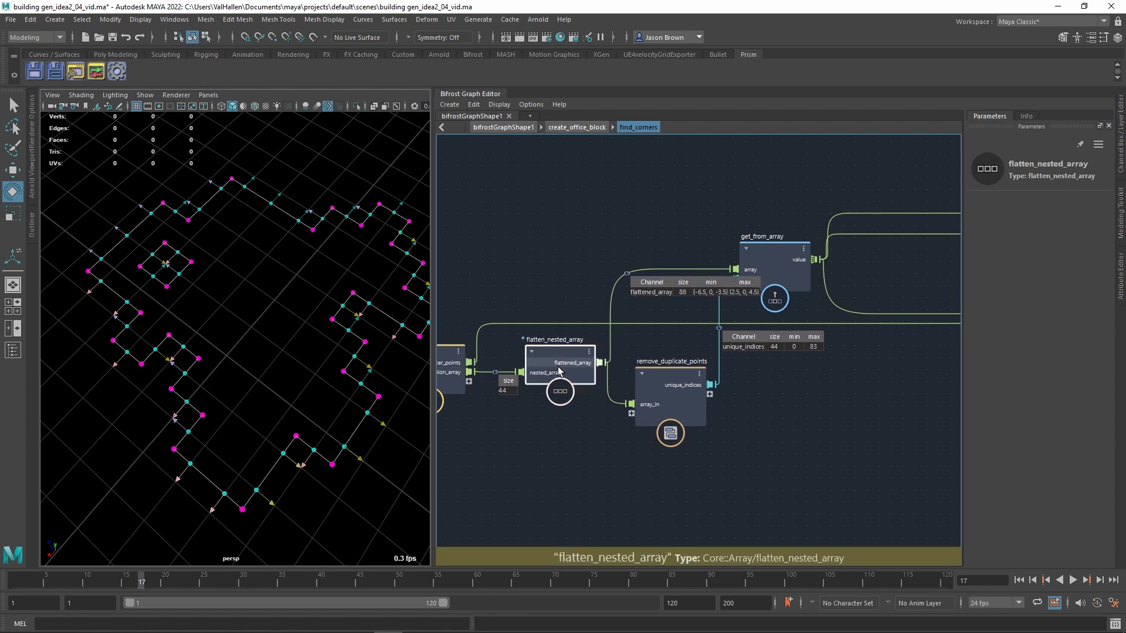
{"action": "right_click", "coordinate": [632, 277]}
{"action": "left_click", "coordinate": [638, 250]}
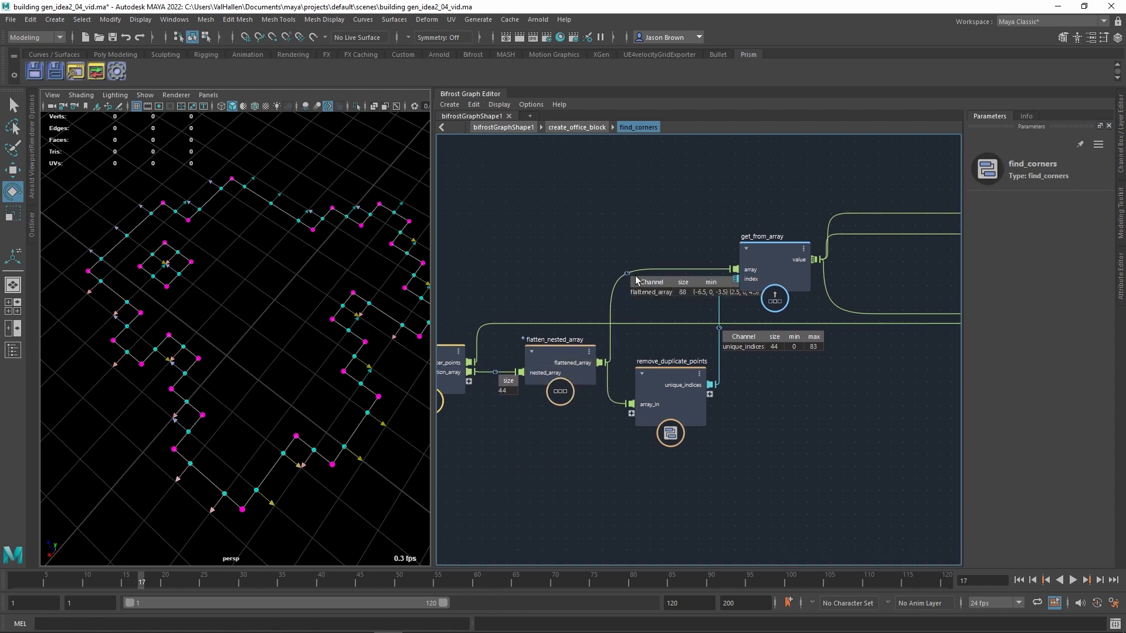
{"action": "middle_click_drag", "start_coordinate": [551, 432], "coordinate": [562, 426]}
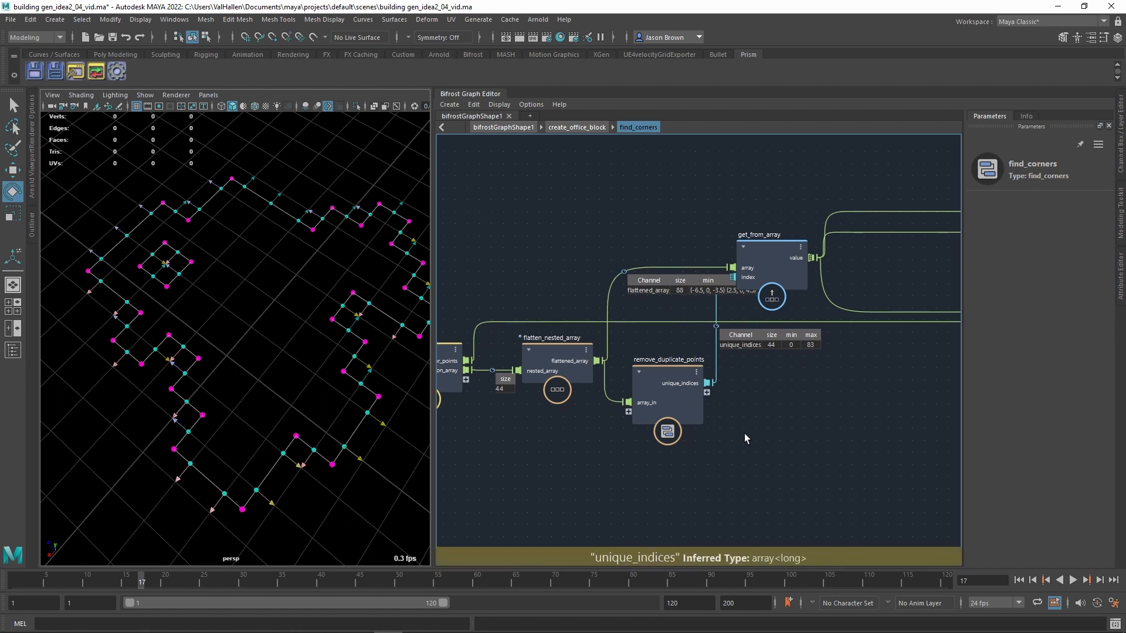
Step: Open remove_duplicate_points and inspect its for_each loop and sort_array_and_remove_duplicates node
{"action": "middle_click_drag", "start_coordinate": [744, 434], "coordinate": [638, 453]}
{"action": "double_click", "coordinate": [575, 402]}
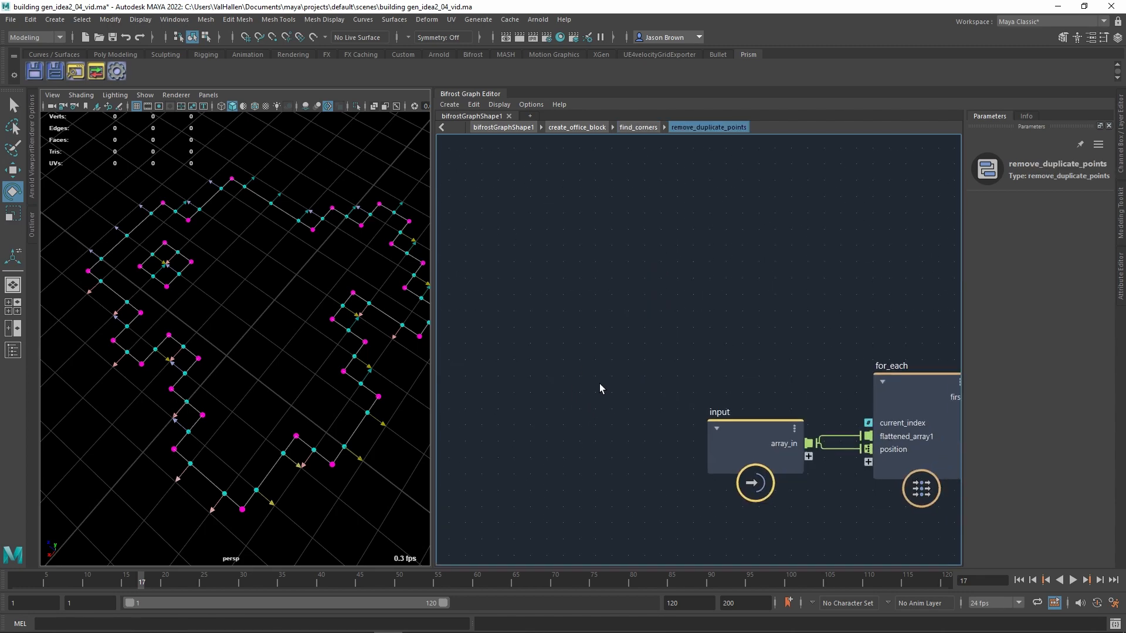
{"action": "scroll", "coordinate": [638, 427], "scroll_direction": "up", "scroll_amount": 2}
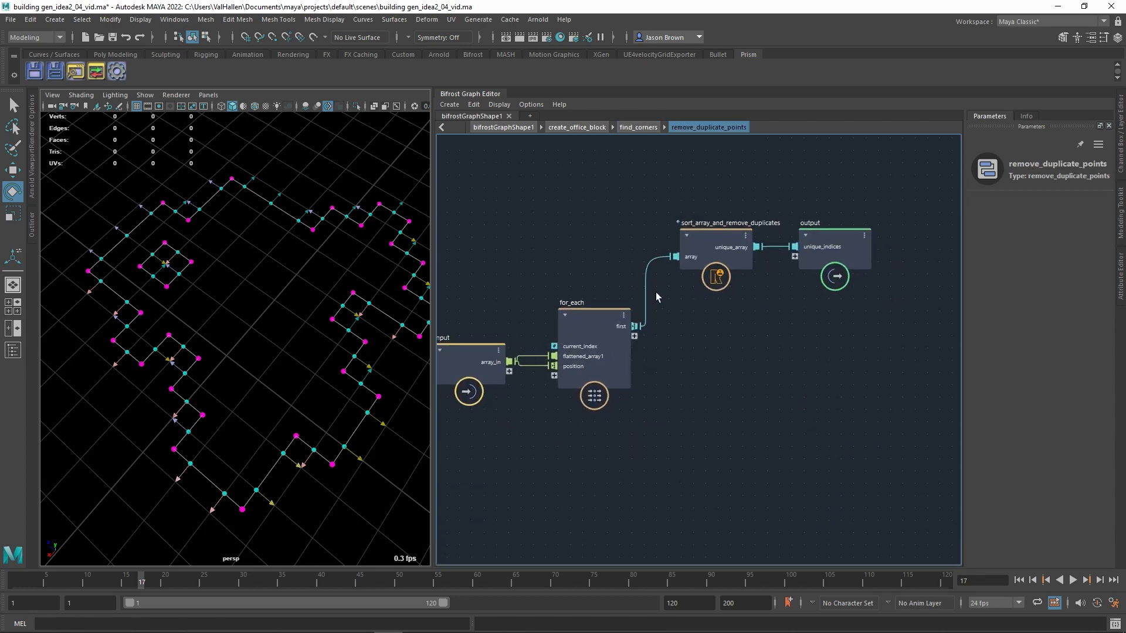
Step: Open the for_each loop inside remove_duplicate_points and inspect its custom_find_in_array compound
{"action": "left_click", "coordinate": [590, 317]}
{"action": "double_click", "coordinate": [594, 324]}
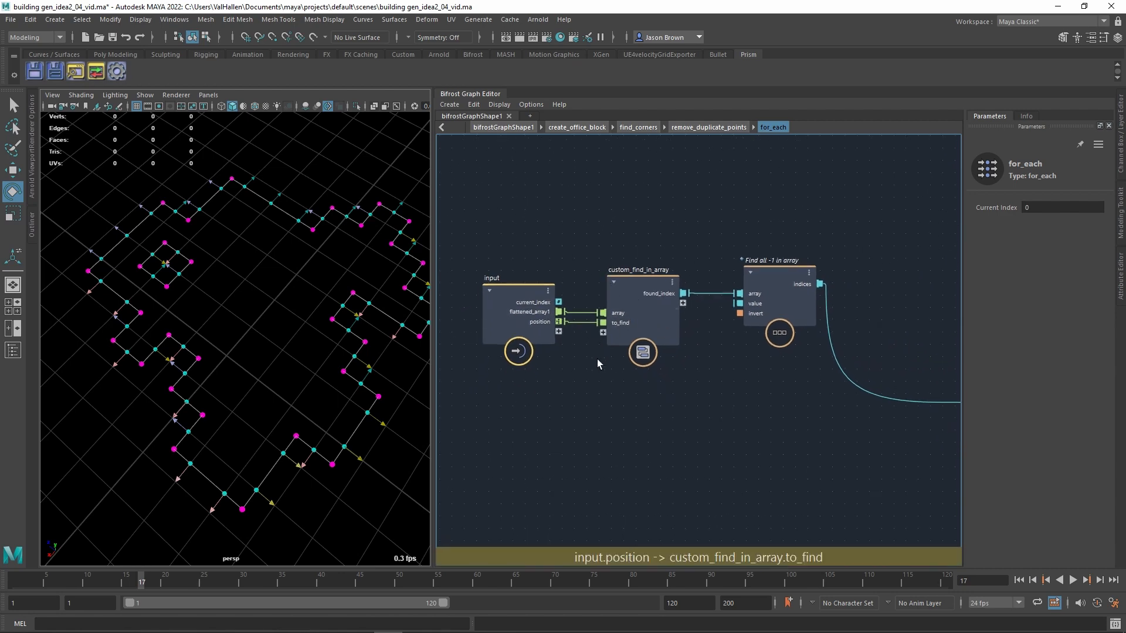
{"action": "double_click", "coordinate": [628, 312]}
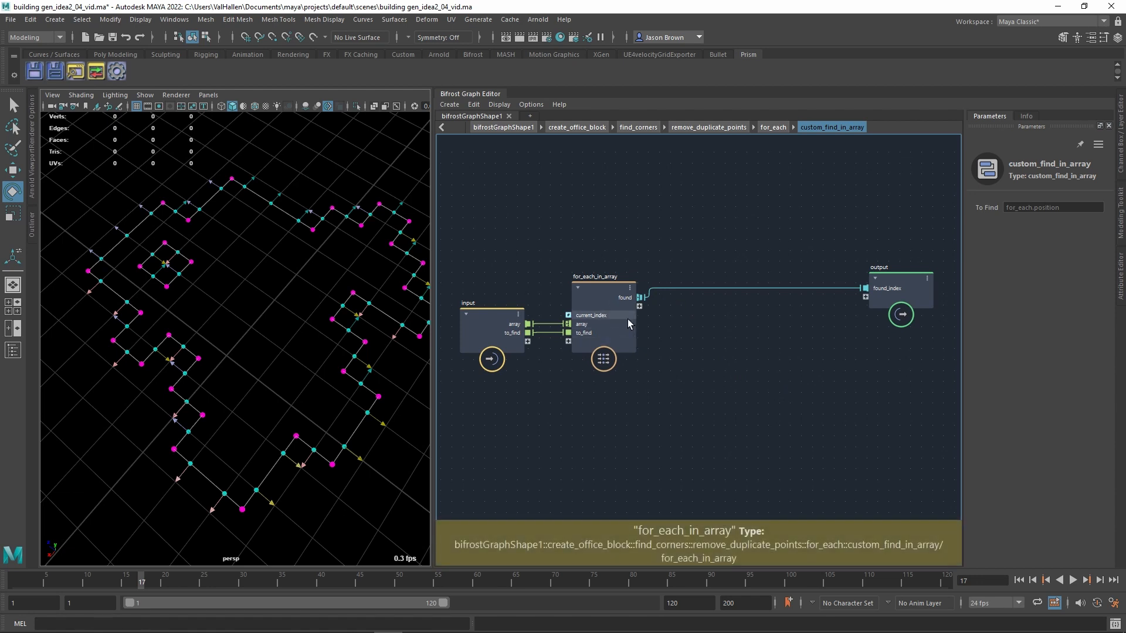
{"action": "key", "text": "u"}
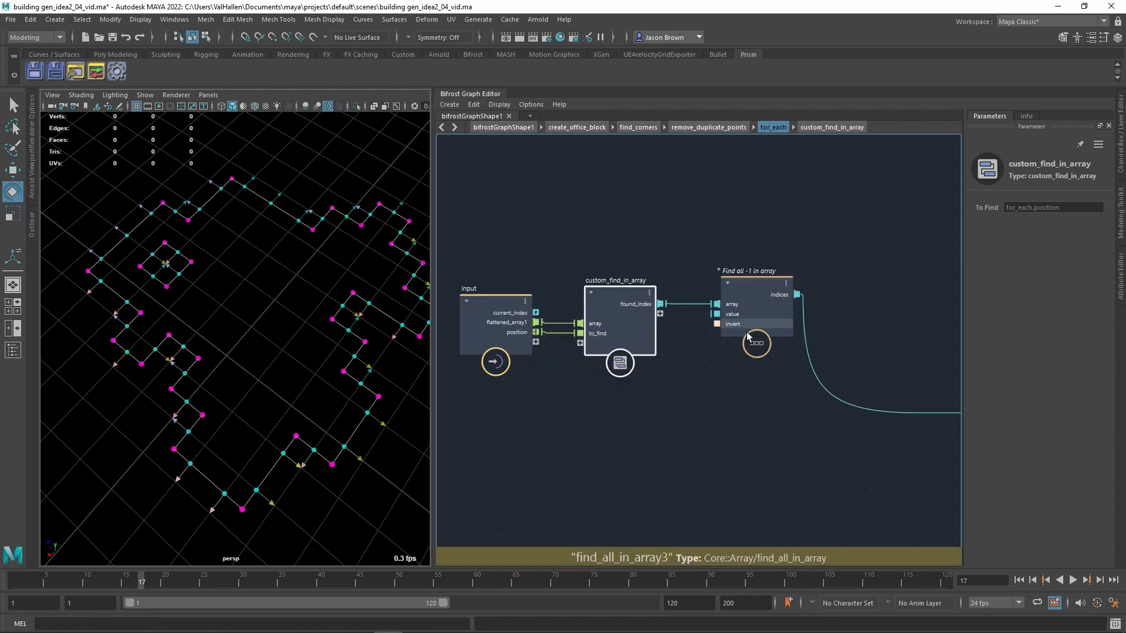
Step: Inspect the loop's Find all -1 in array and first_in_array1 nodes and return to the find_corners compound
{"action": "middle_click_drag", "start_coordinate": [809, 432], "coordinate": [563, 427]}
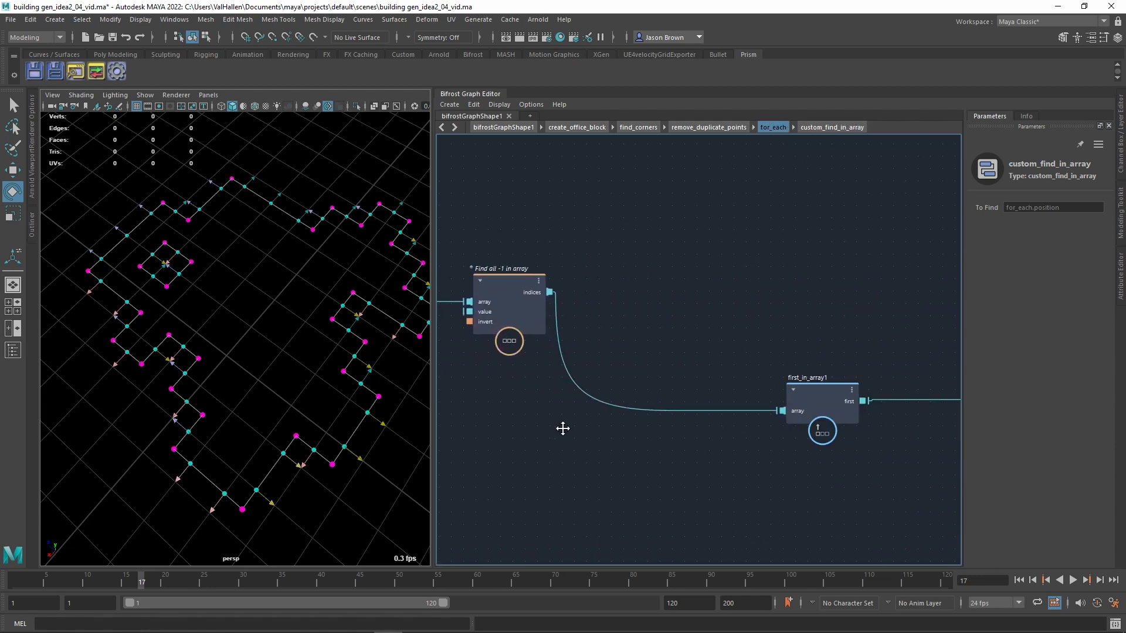
{"action": "middle_click_drag", "start_coordinate": [790, 484], "coordinate": [913, 478]}
{"action": "left_click", "coordinate": [718, 401]}
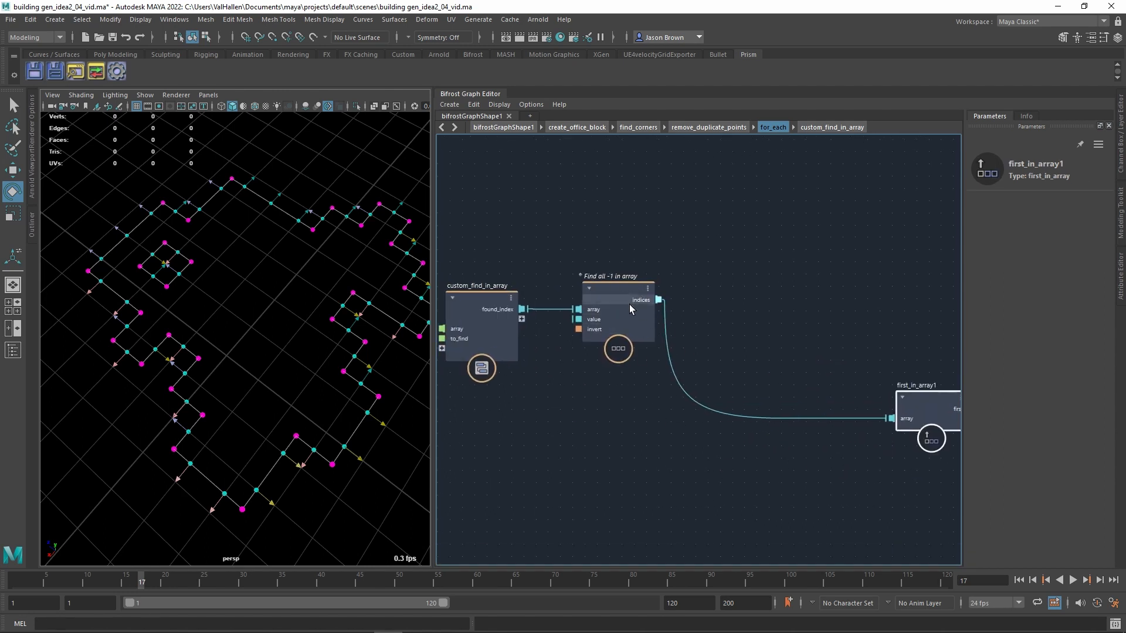
{"action": "key", "text": "u"}
{"action": "key", "text": "u"}
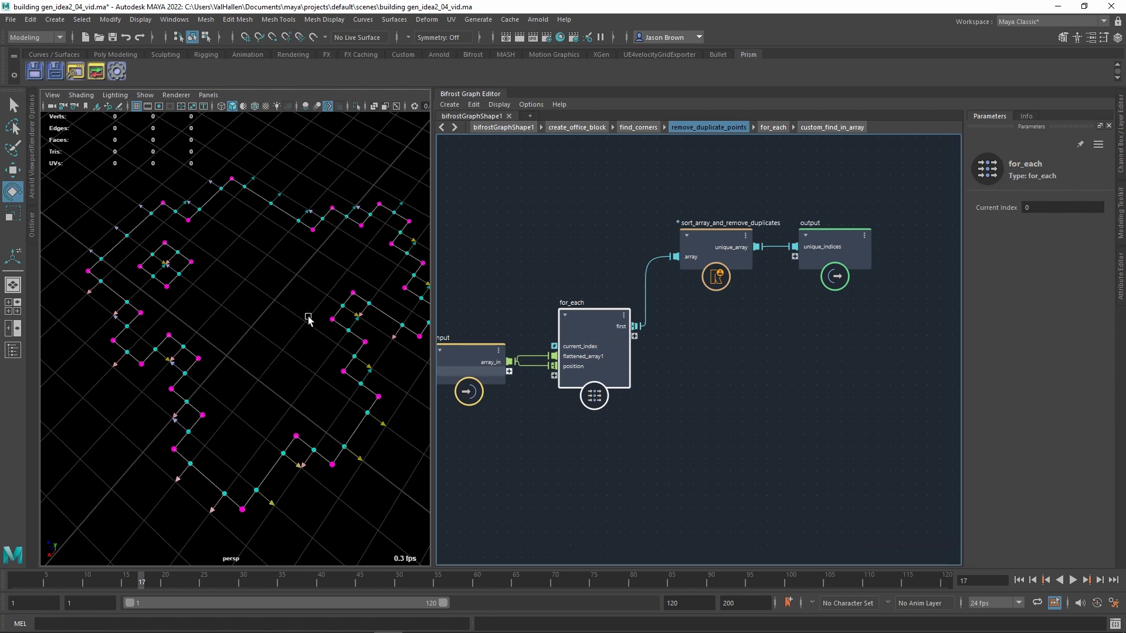
{"action": "key", "text": "u"}
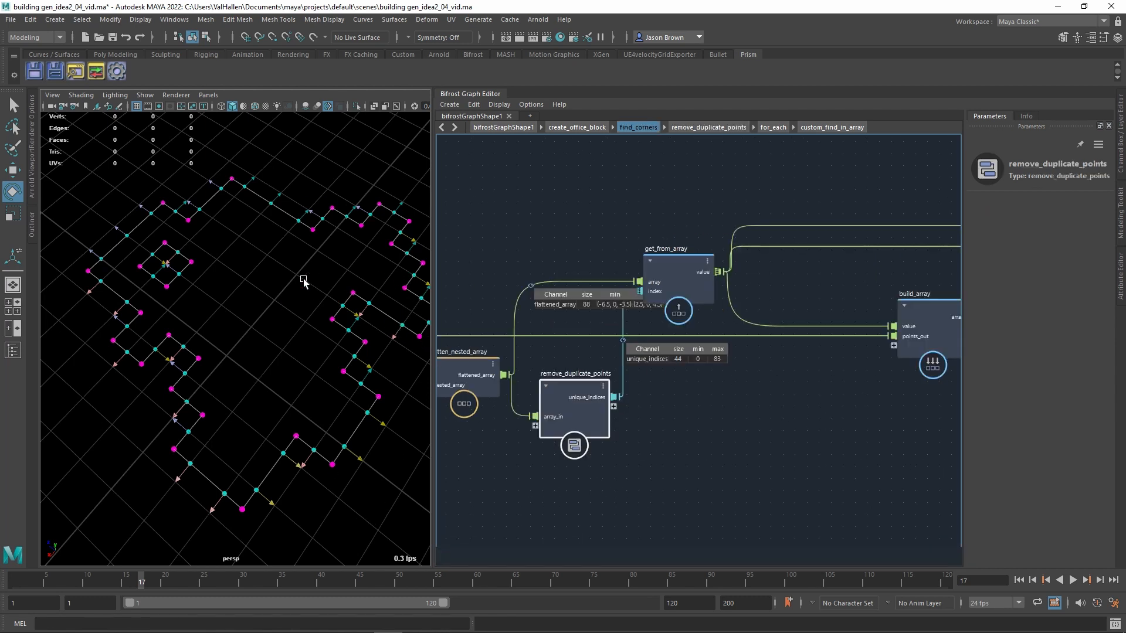
Step: Review how flatten_nested_array and remove_duplicate_points feed get_from_array in find_corners
{"action": "middle_click_drag", "start_coordinate": [780, 357], "coordinate": [753, 292]}
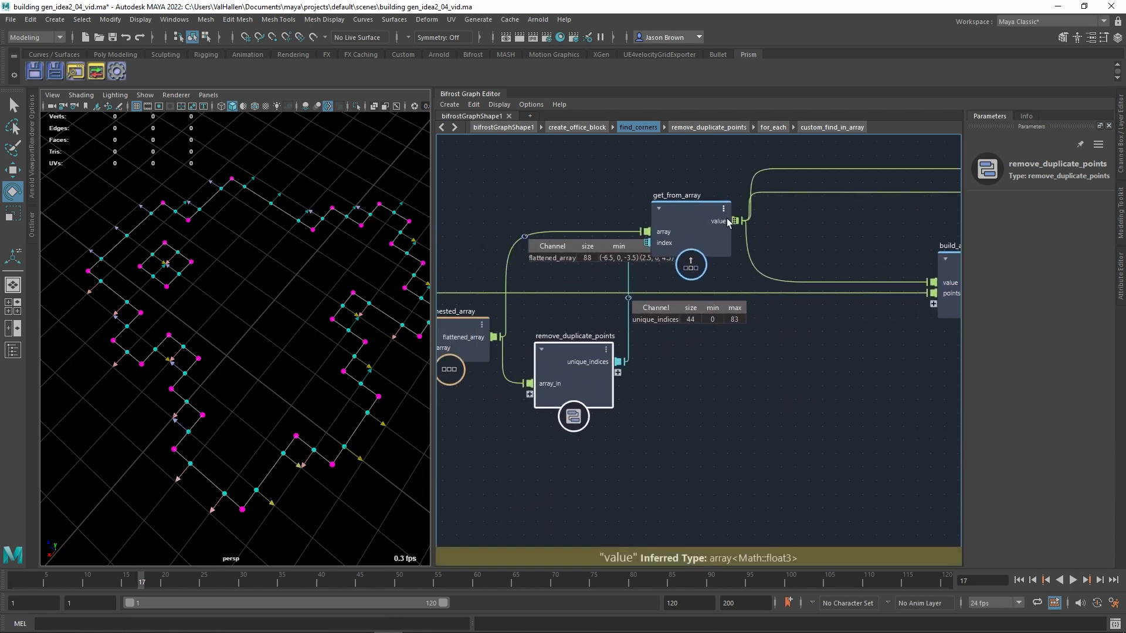
{"action": "middle_click_drag", "start_coordinate": [661, 231], "coordinate": [813, 200]}
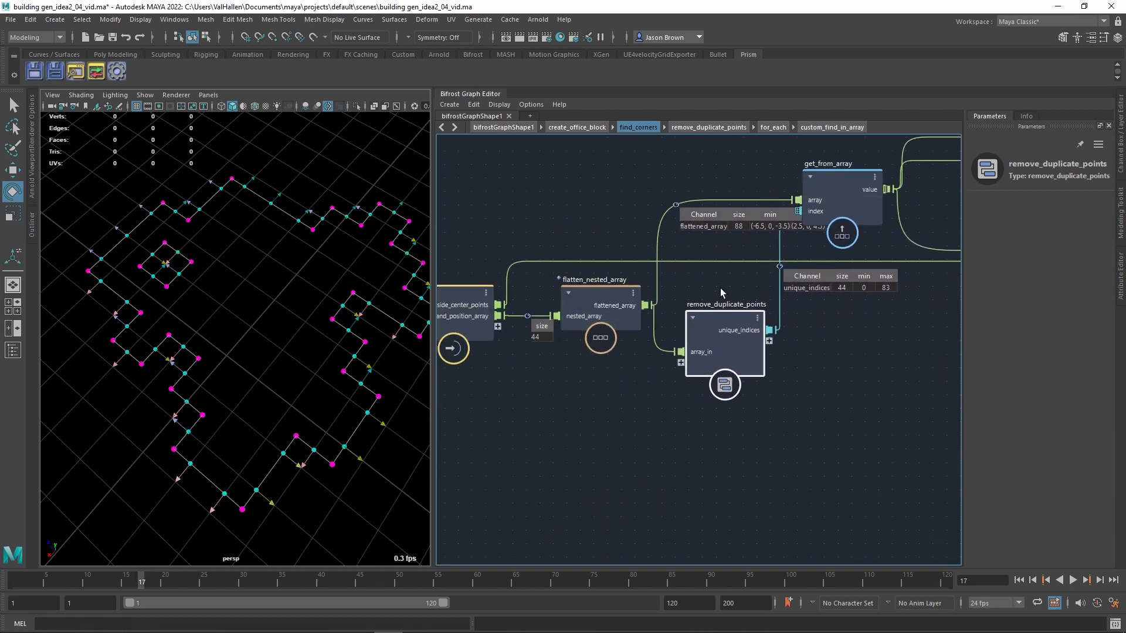
{"action": "middle_click_drag", "start_coordinate": [709, 298], "coordinate": [672, 326]}
{"action": "middle_click_drag", "start_coordinate": [661, 361], "coordinate": [726, 354]}
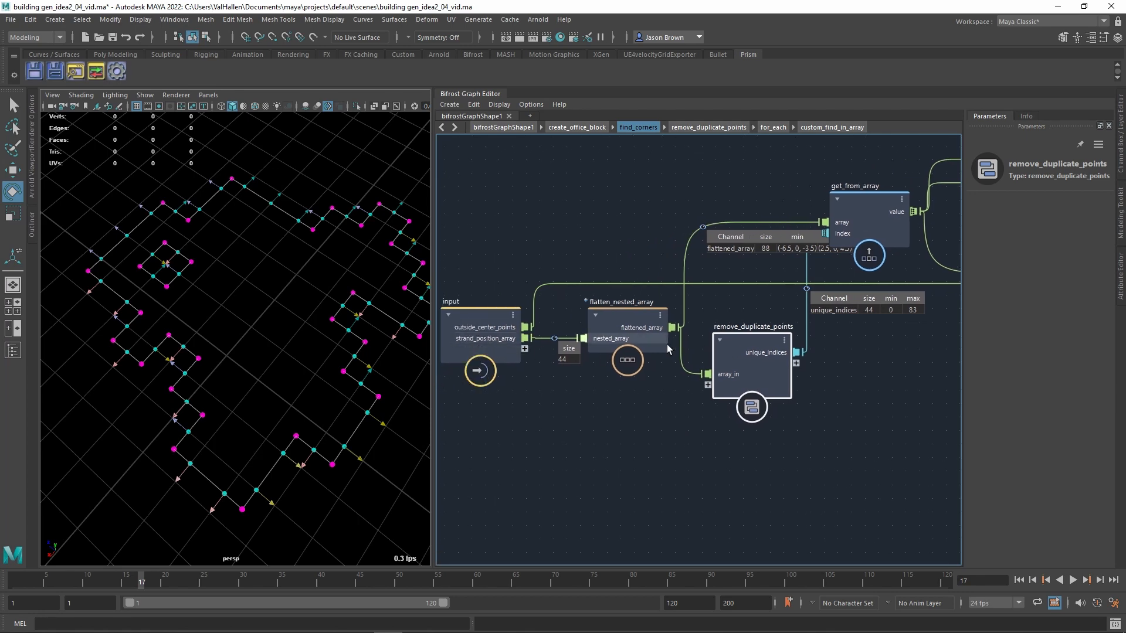
Step: Follow the find_corners network through build_array and construct_points to get_points_in_radius2
{"action": "middle_click_drag", "start_coordinate": [887, 326], "coordinate": [475, 352]}
{"action": "scroll", "coordinate": [785, 318], "scroll_direction": "down", "scroll_amount": 2}
{"action": "middle_click_drag", "start_coordinate": [826, 457], "coordinate": [609, 475]}
{"action": "middle_click_drag", "start_coordinate": [800, 437], "coordinate": [733, 439]}
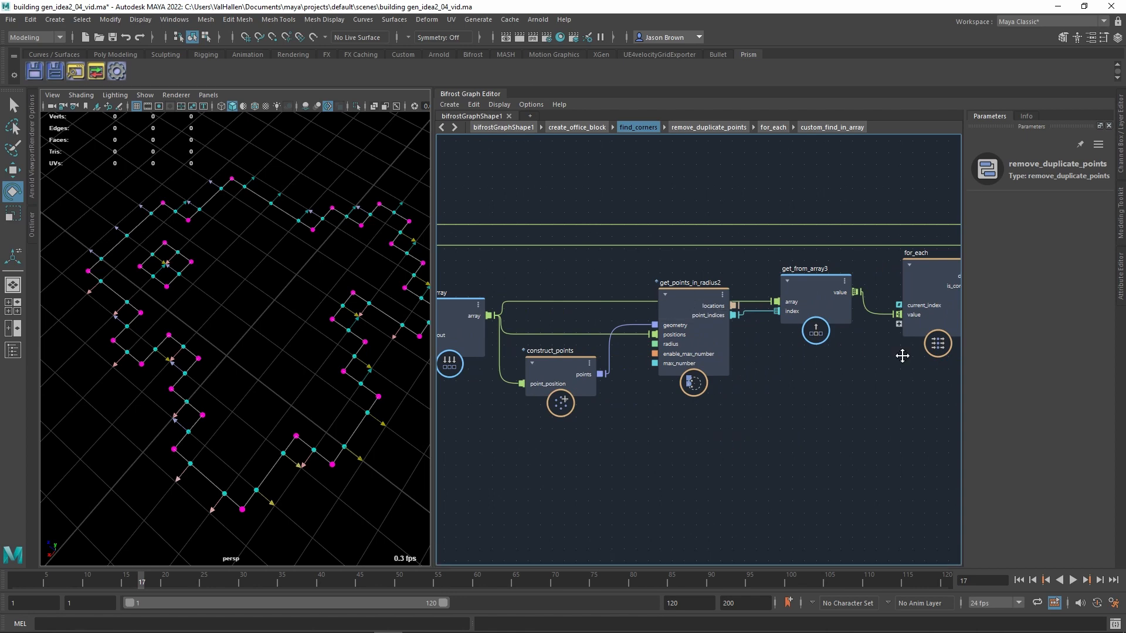
{"action": "scroll", "coordinate": [797, 374], "scroll_direction": "up", "scroll_amount": 1}
{"action": "middle_click_drag", "start_coordinate": [901, 356], "coordinate": [813, 396]}
{"action": "scroll", "coordinate": [774, 374], "scroll_direction": "down", "scroll_amount": 2}
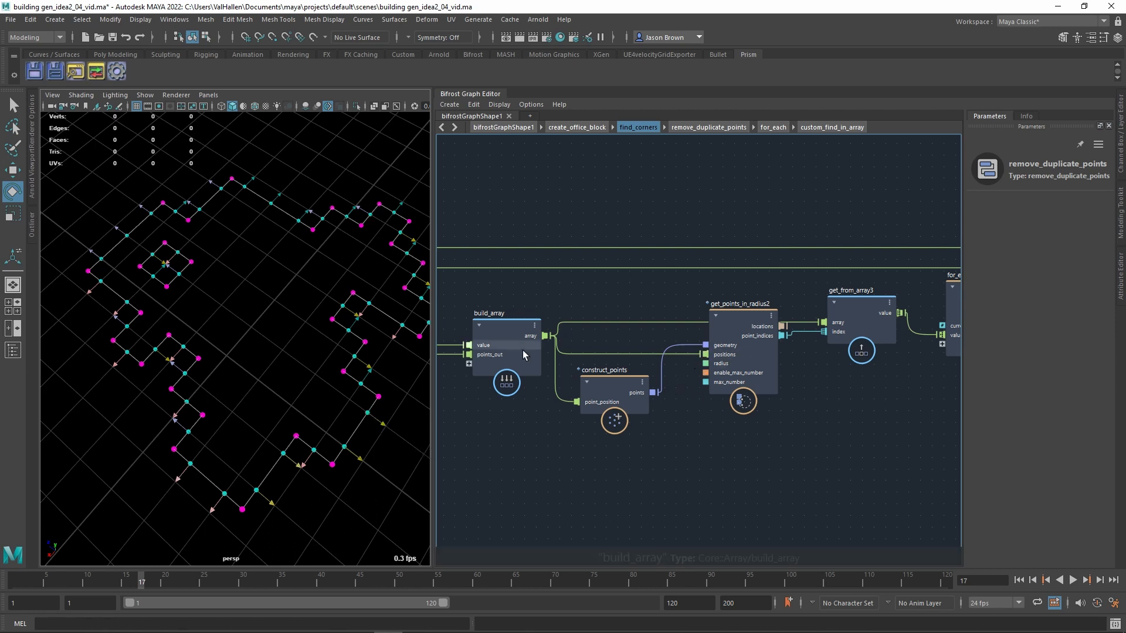
{"action": "middle_click_drag", "start_coordinate": [522, 350], "coordinate": [563, 316]}
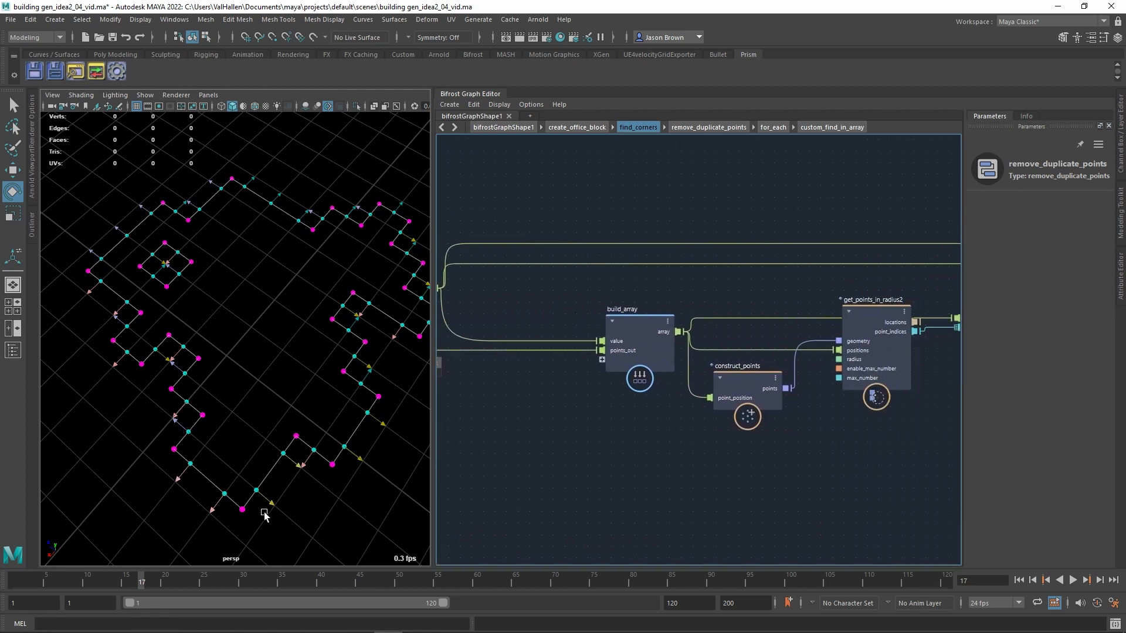
{"action": "middle_click_drag", "start_coordinate": [710, 482], "coordinate": [645, 478]}
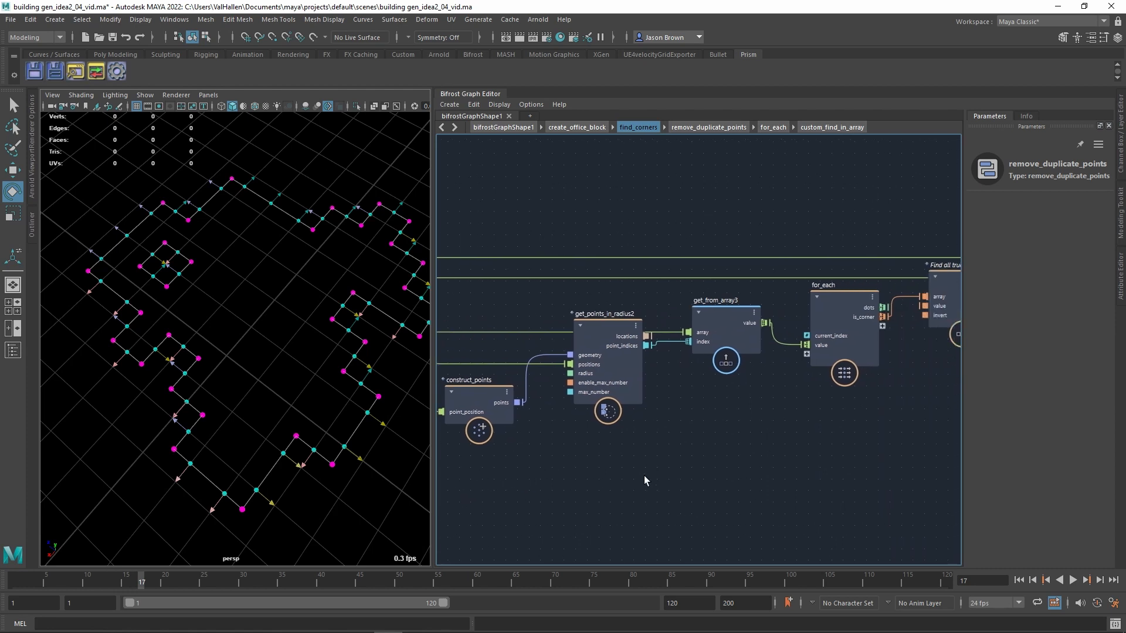
Step: Inspect the radius and max number settings of get_points_in_radius2 and the get_from_array3 node it feeds
{"action": "left_click", "coordinate": [614, 335]}
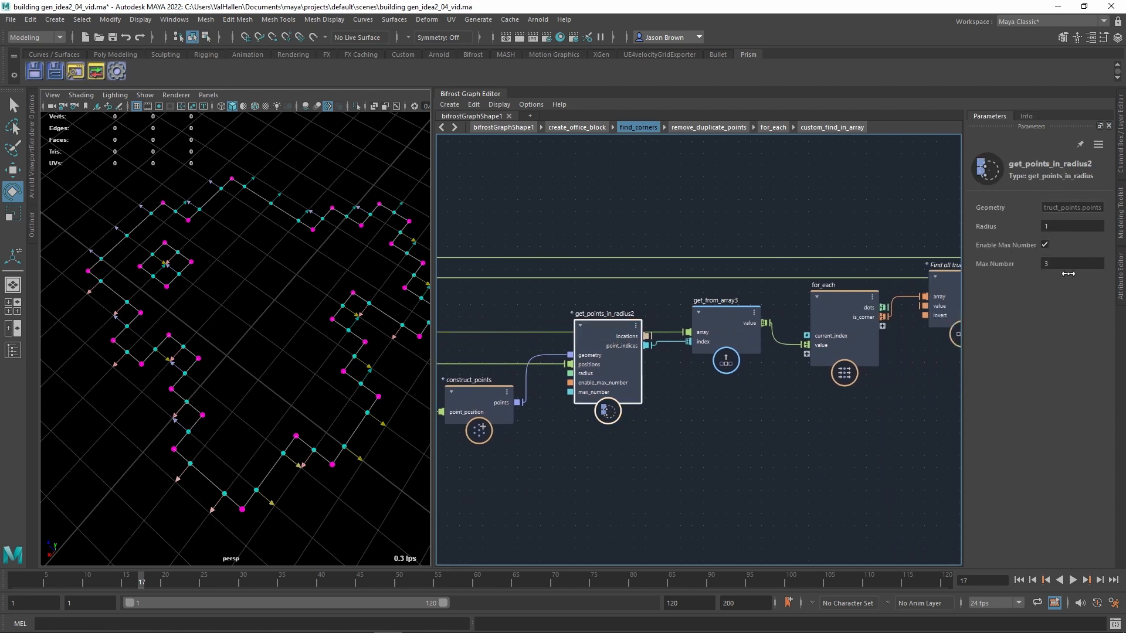
{"action": "middle_click_drag", "start_coordinate": [826, 492], "coordinate": [722, 496]}
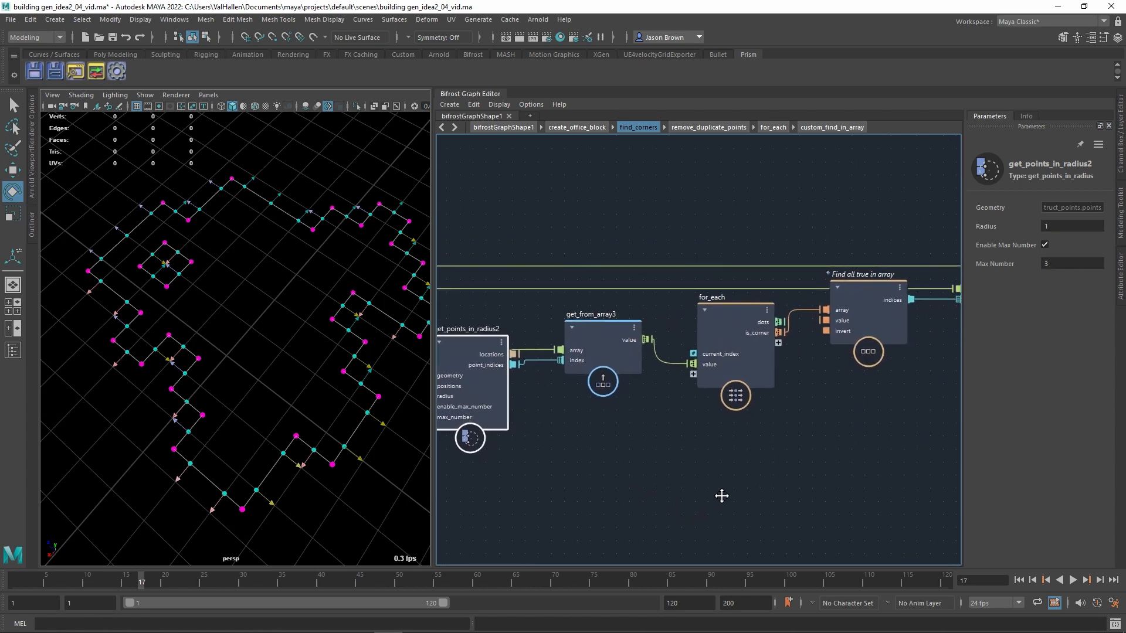
{"action": "left_click", "coordinate": [603, 336]}
{"action": "left_click_drag", "start_coordinate": [594, 350], "coordinate": [591, 341]}
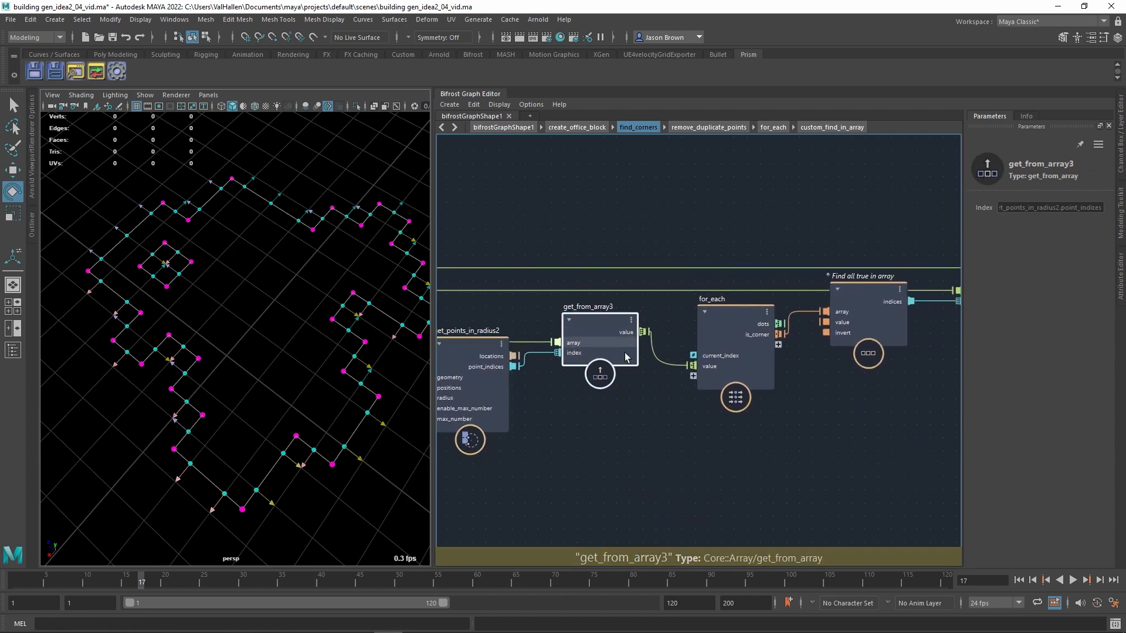
Step: Open the corner-testing for_each loop and inspect the index settings of its N1, N2 and point nodes
{"action": "left_click", "coordinate": [733, 321]}
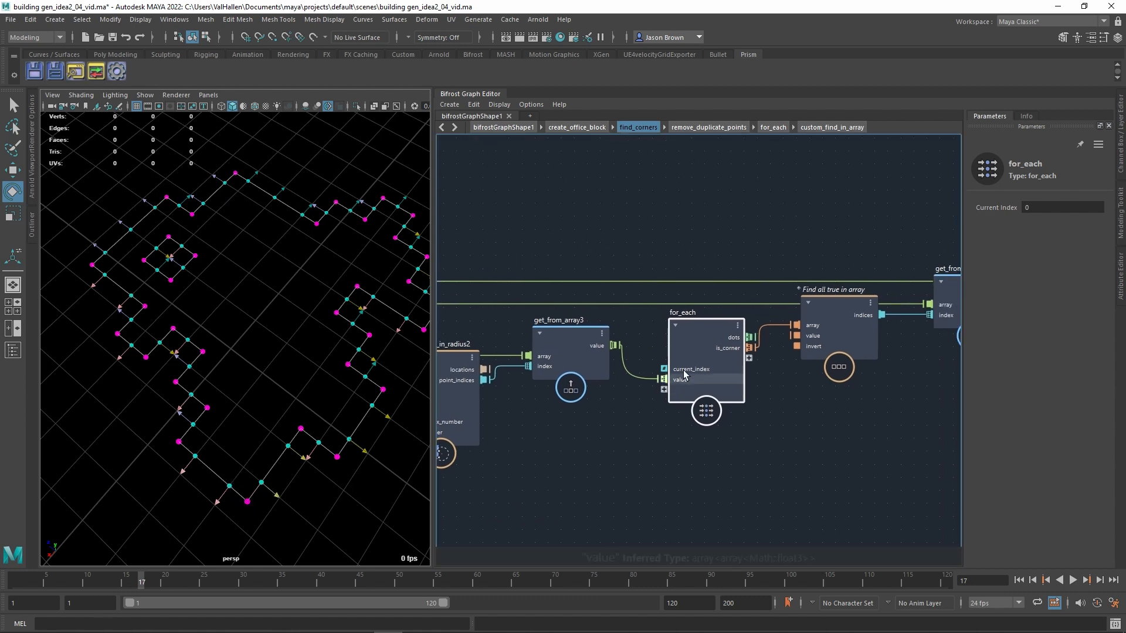
{"action": "double_click", "coordinate": [701, 338]}
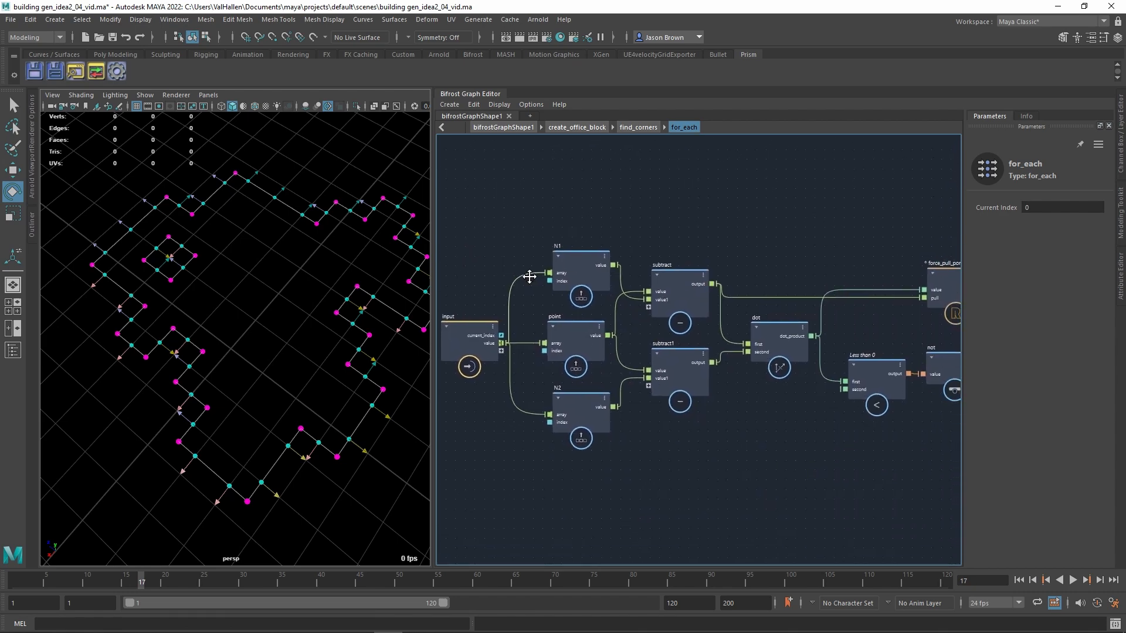
{"action": "left_click", "coordinate": [582, 264]}
{"action": "left_click", "coordinate": [573, 410]}
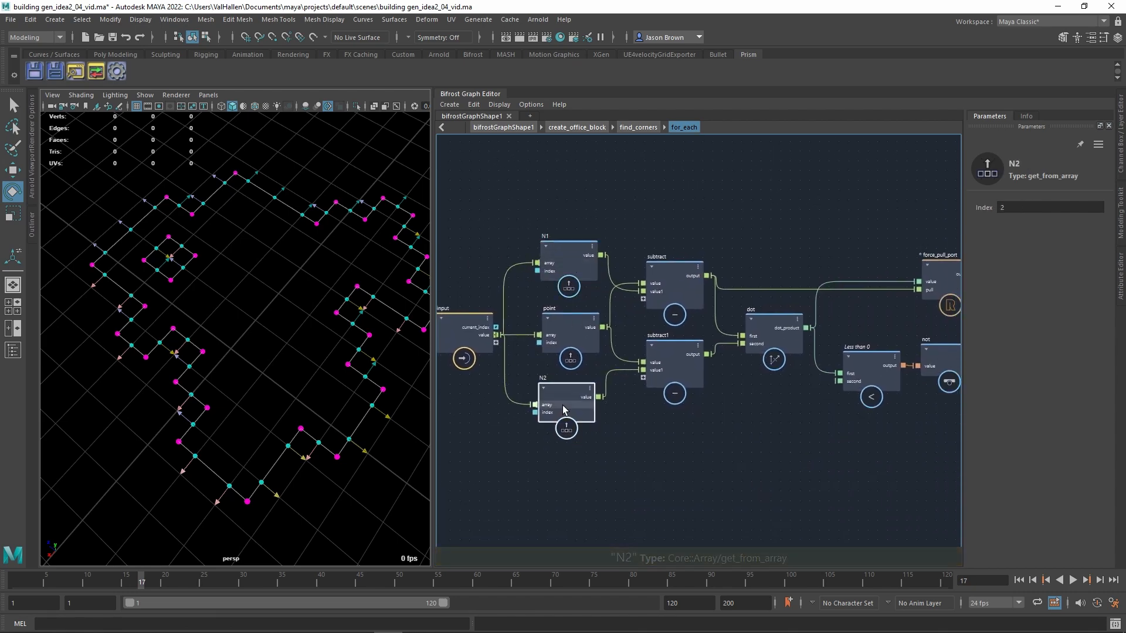
{"action": "left_click", "coordinate": [564, 344]}
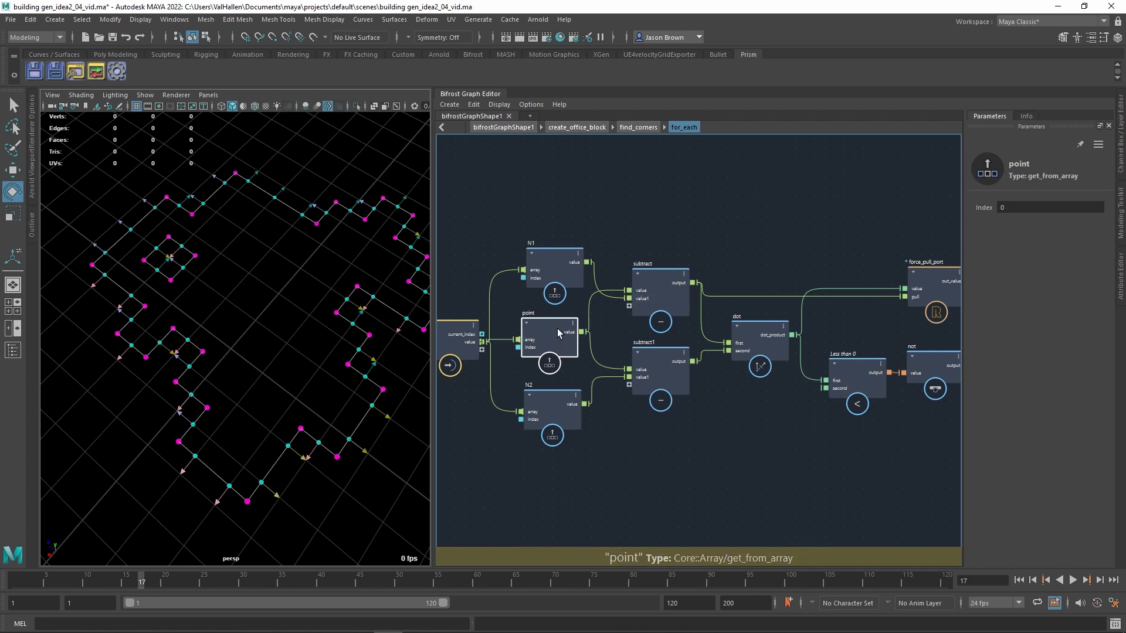
Step: Examine how the dot, Less than 0, not and force_pull_port nodes determine the loop's is_corner output
{"action": "middle_click_drag", "start_coordinate": [737, 431], "coordinate": [514, 463], "text": "alt"}
{"action": "right_click_drag", "start_coordinate": [514, 463], "coordinate": [590, 463], "text": "alt"}
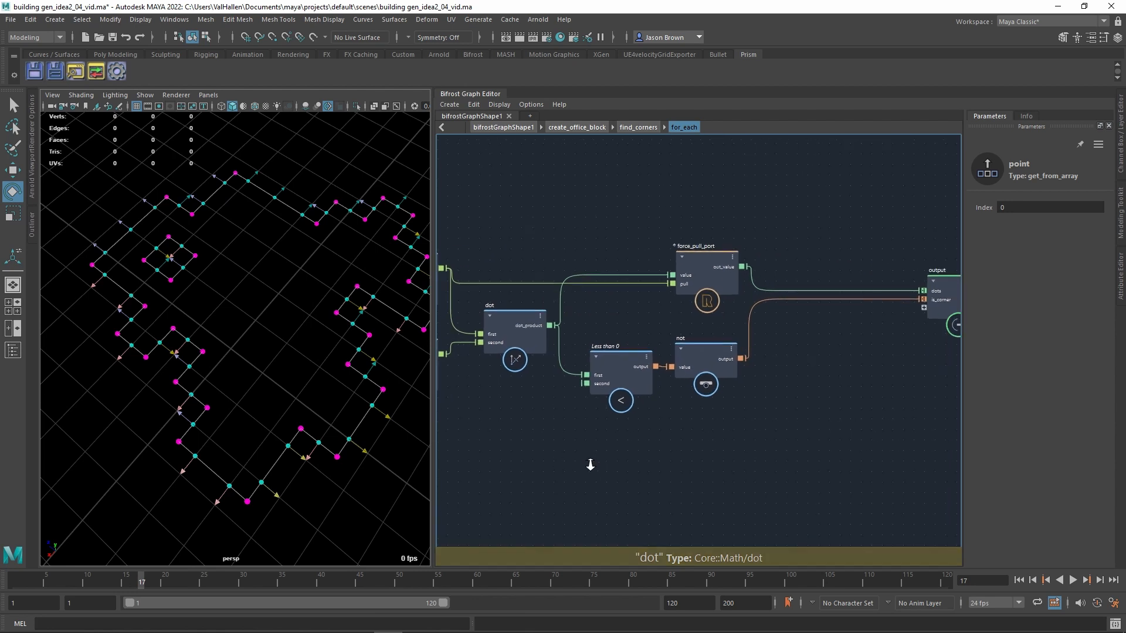
{"action": "middle_click_drag", "start_coordinate": [699, 461], "coordinate": [668, 477], "text": "alt"}
{"action": "left_click_drag", "start_coordinate": [591, 401], "coordinate": [591, 399]}
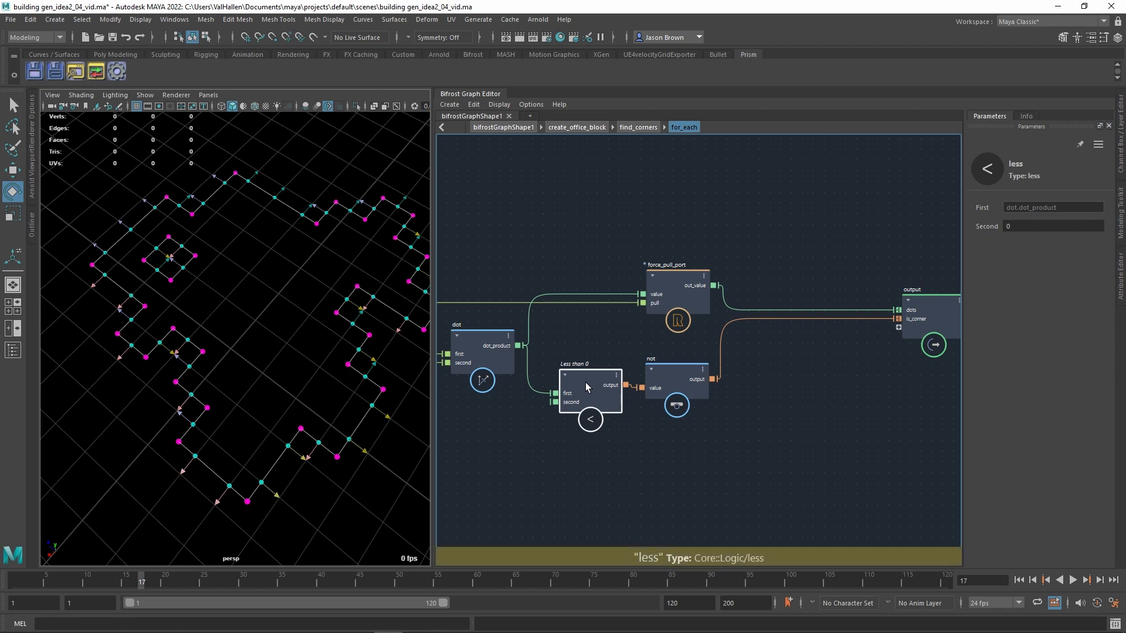
{"action": "left_click_drag", "start_coordinate": [599, 387], "coordinate": [599, 391]}
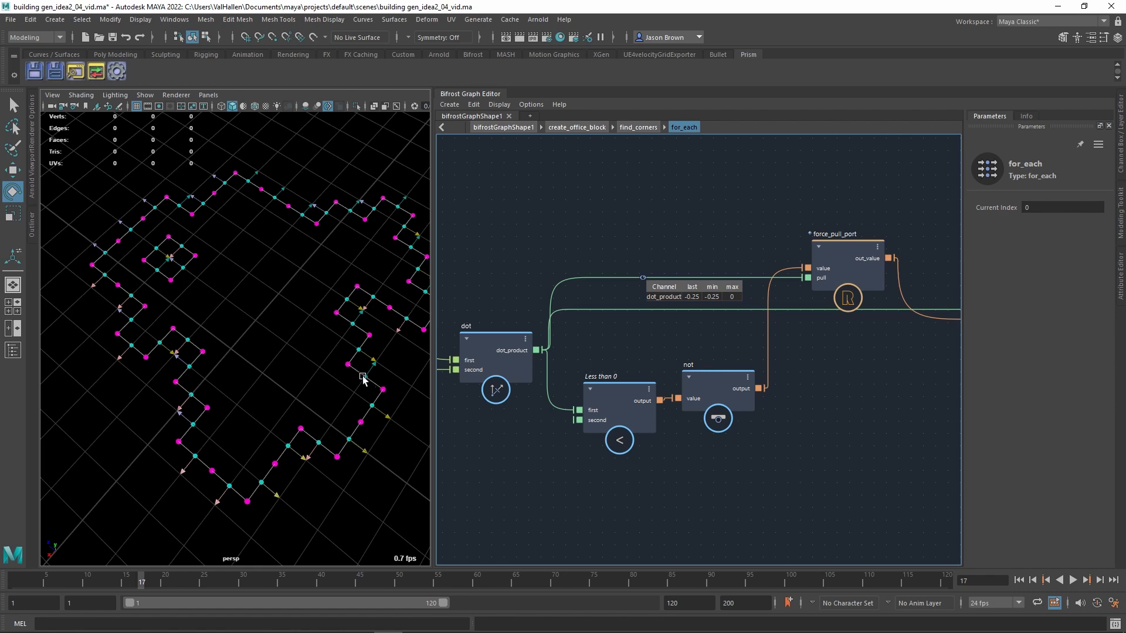
{"action": "middle_click_drag", "start_coordinate": [688, 445], "coordinate": [673, 446], "text": "alt"}
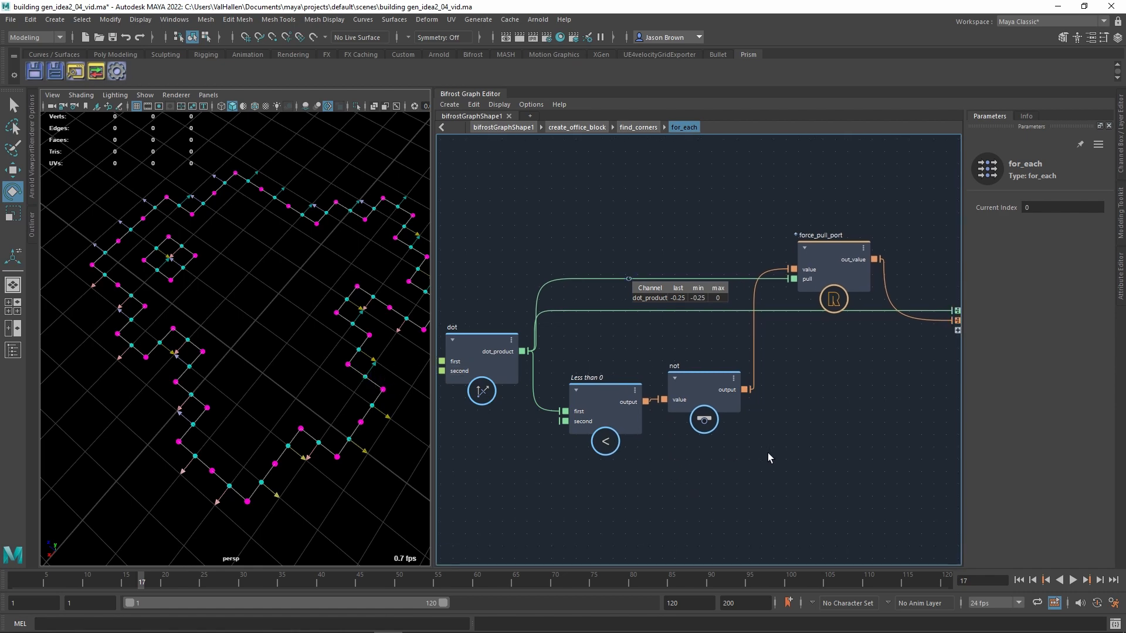
Step: Return to create_office_block and turn off the viewport display of the outside_points node
{"action": "key", "text": "BackSpace"}
{"action": "key", "text": "BackSpace"}
{"action": "scroll", "coordinate": [684, 318], "scroll_direction": "down", "scroll_amount": 3}
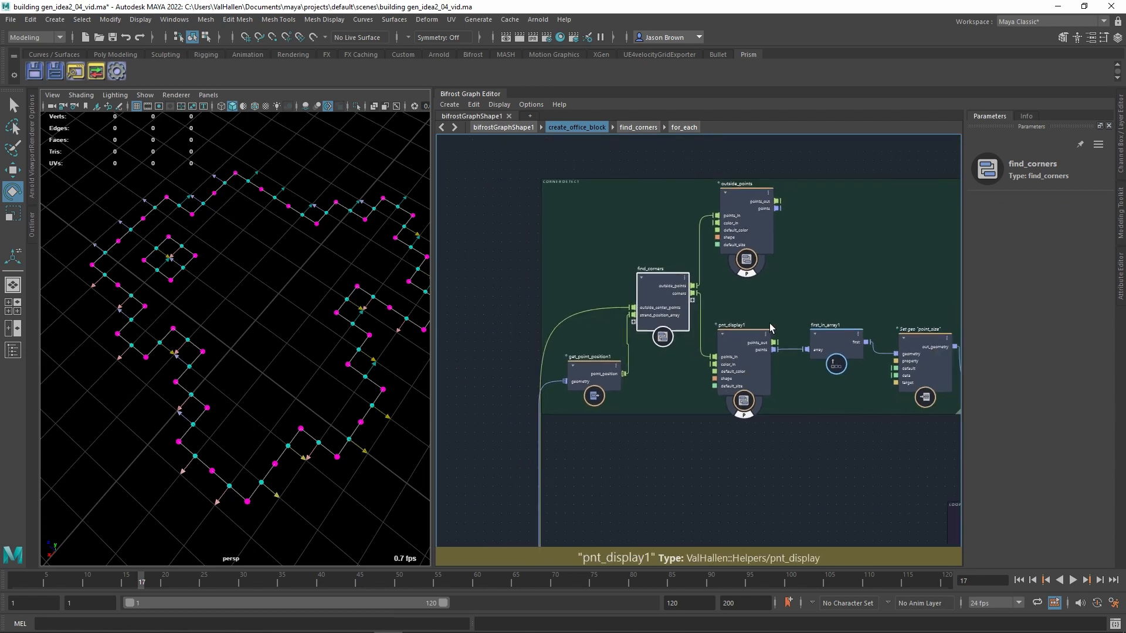
{"action": "middle_click_drag", "start_coordinate": [757, 333], "coordinate": [740, 347], "text": "alt"}
{"action": "scroll", "coordinate": [726, 351], "scroll_direction": "up", "scroll_amount": 2}
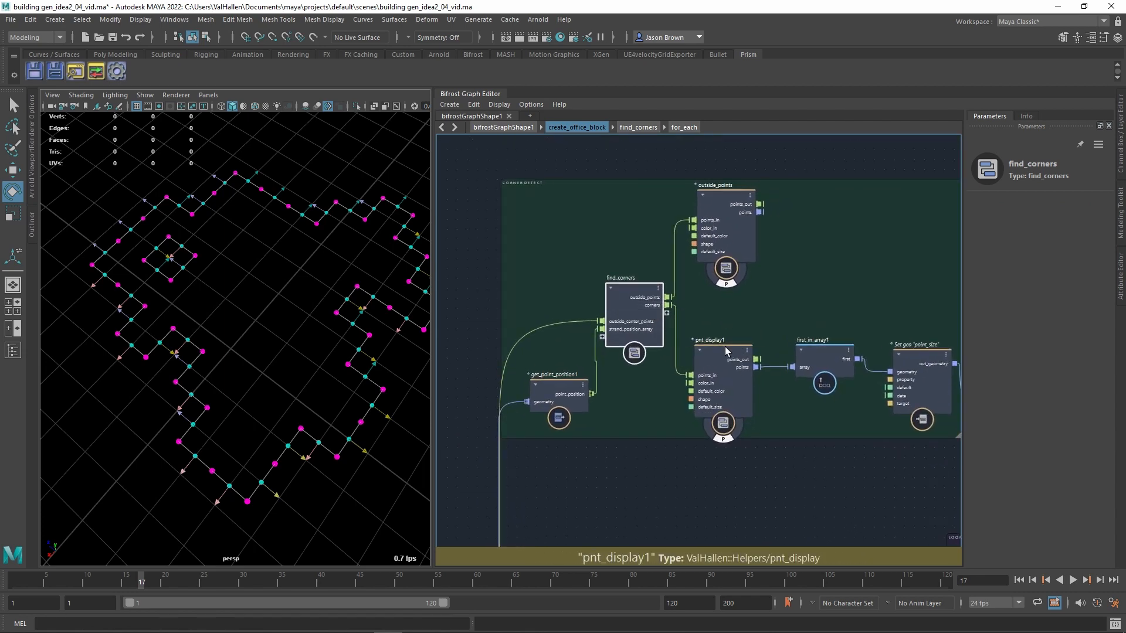
{"action": "left_click", "coordinate": [731, 292]}
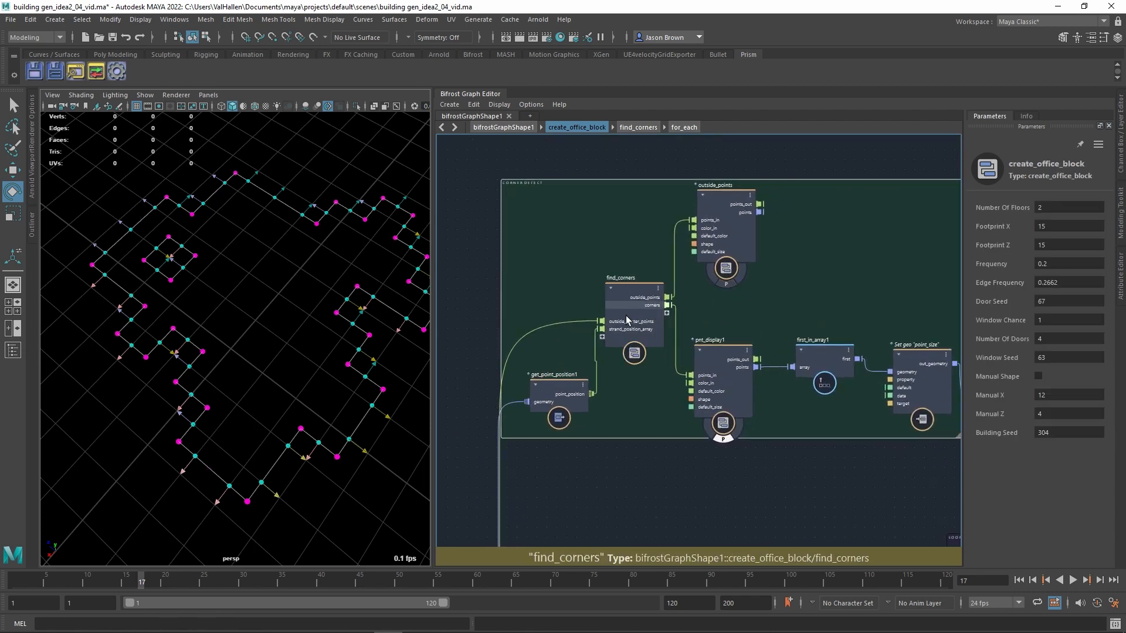
Step: Turn off the terminal that displays the direction arrow strands in the viewport
{"action": "scroll", "coordinate": [756, 435], "scroll_direction": "down", "scroll_amount": 3}
{"action": "middle_click_drag", "start_coordinate": [776, 460], "coordinate": [768, 135], "text": "alt"}
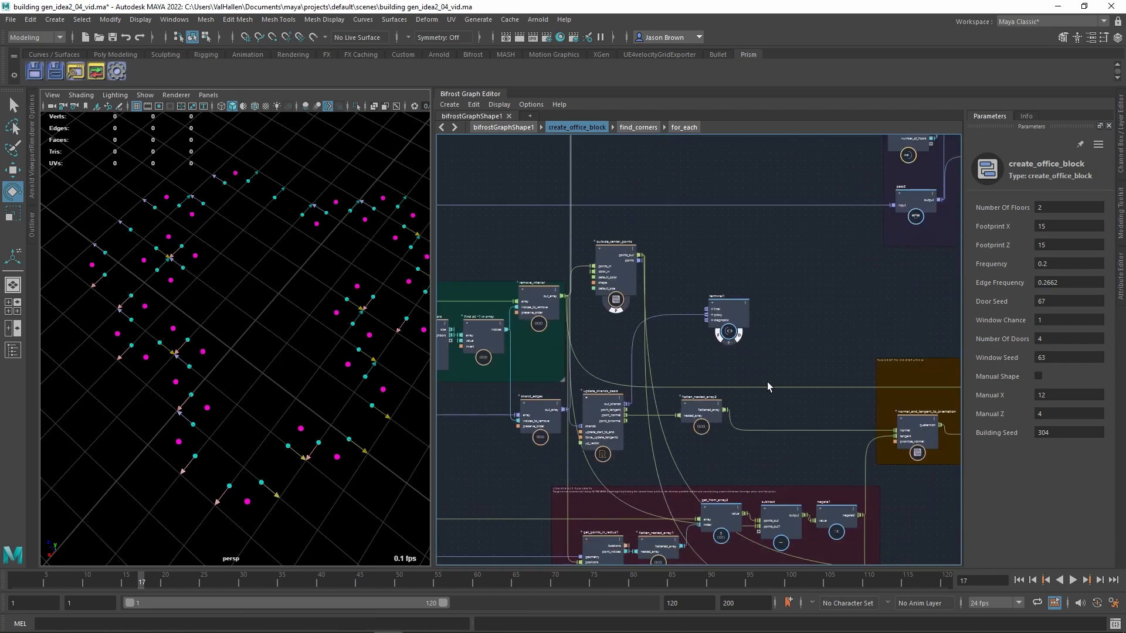
{"action": "middle_click_drag", "start_coordinate": [786, 377], "coordinate": [545, 128], "text": "alt"}
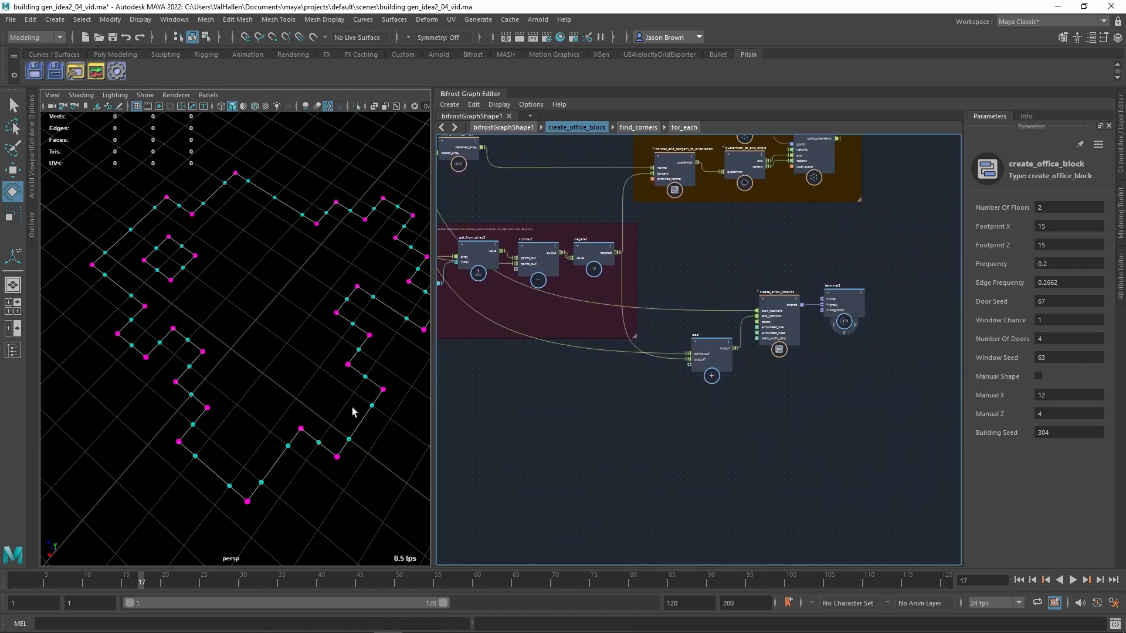
Step: Turn off the viewport display of the outside_center_points node in create_office_block
{"action": "middle_click_drag", "start_coordinate": [576, 405], "coordinate": [582, 551], "text": "alt"}
{"action": "middle_click_drag", "start_coordinate": [664, 304], "coordinate": [620, 531], "text": "alt"}
{"action": "middle_click_drag", "start_coordinate": [560, 305], "coordinate": [610, 481], "text": "alt"}
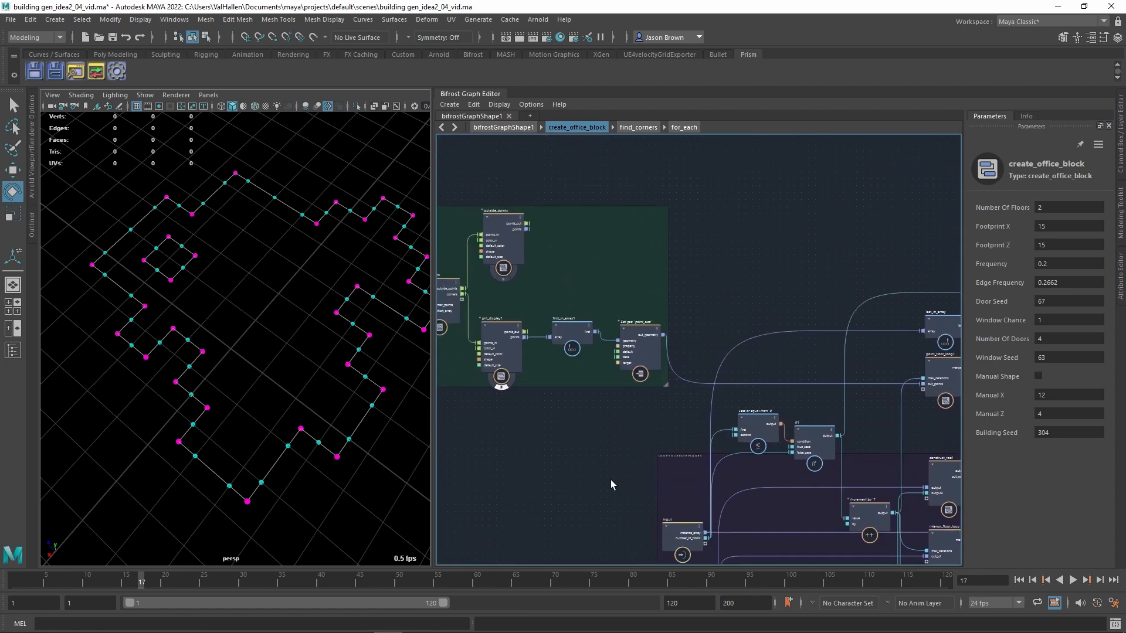
{"action": "middle_click_drag", "start_coordinate": [555, 447], "coordinate": [641, 461], "text": "alt"}
{"action": "scroll", "coordinate": [649, 442], "scroll_direction": "up", "scroll_amount": 3}
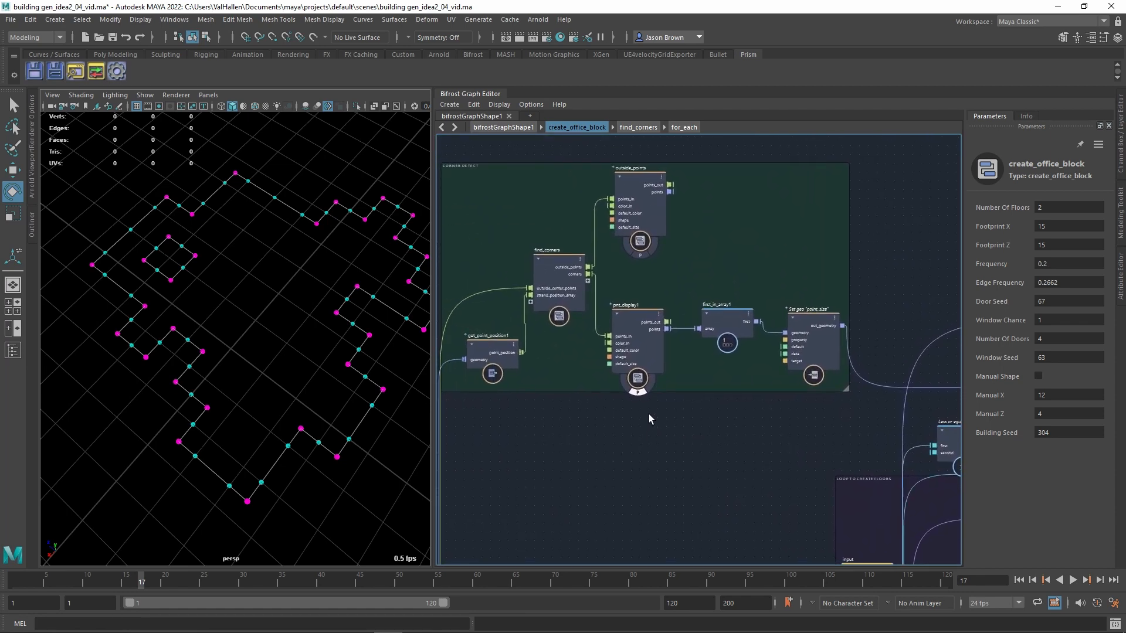
{"action": "middle_click_drag", "start_coordinate": [646, 437], "coordinate": [796, 258], "text": "alt"}
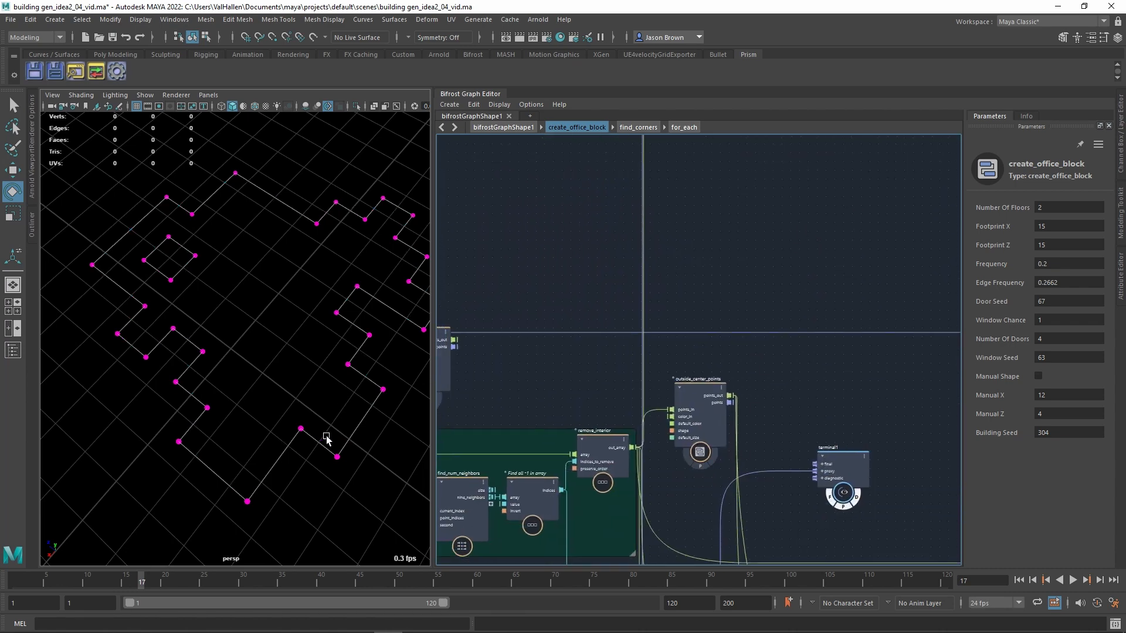
Step: Follow the corner points from the Set geo "point_size" node to the point_floor_loop1 compound
{"action": "middle_click_drag", "start_coordinate": [707, 303], "coordinate": [460, 510], "text": "alt"}
{"action": "scroll", "coordinate": [677, 514], "scroll_direction": "down", "scroll_amount": 1}
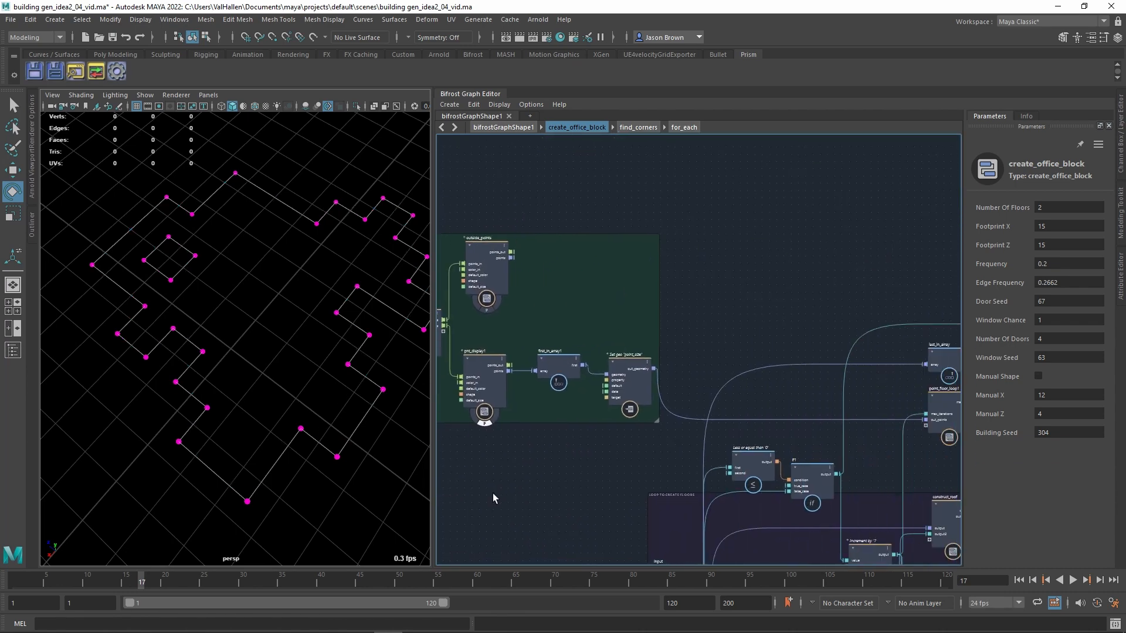
{"action": "middle_click_drag", "start_coordinate": [736, 478], "coordinate": [501, 417], "text": "alt"}
{"action": "scroll", "coordinate": [788, 377], "scroll_direction": "up", "scroll_amount": 3}
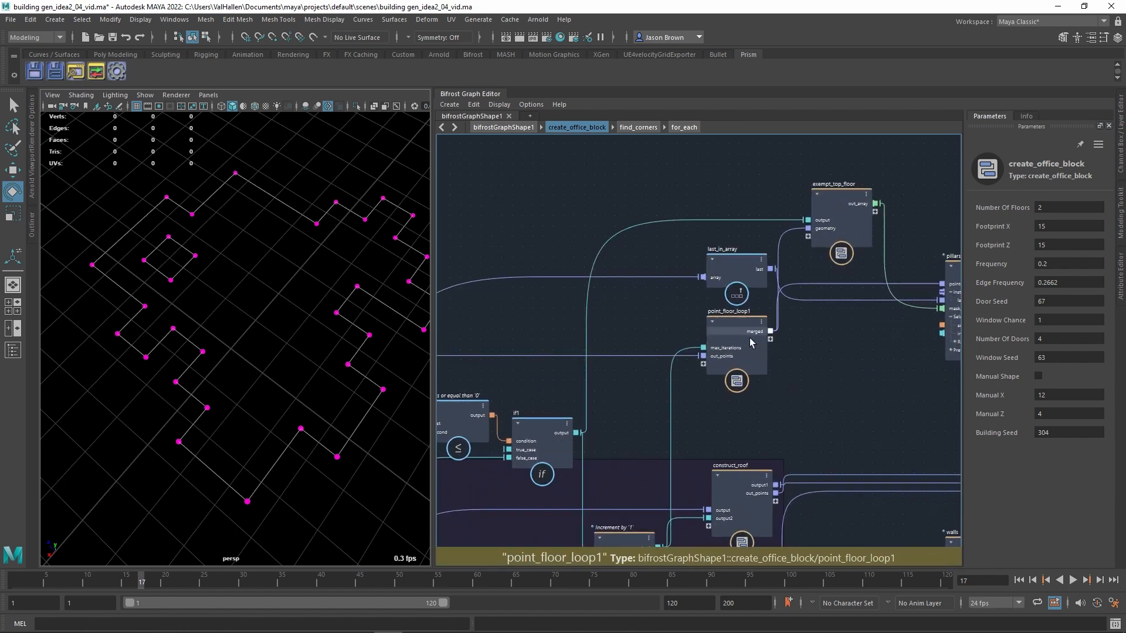
Step: Inspect how the point_floor_loop1 output feeds the points of the pillars node
{"action": "left_click", "coordinate": [738, 352]}
{"action": "middle_click_drag", "start_coordinate": [838, 390], "coordinate": [768, 395], "text": "alt"}
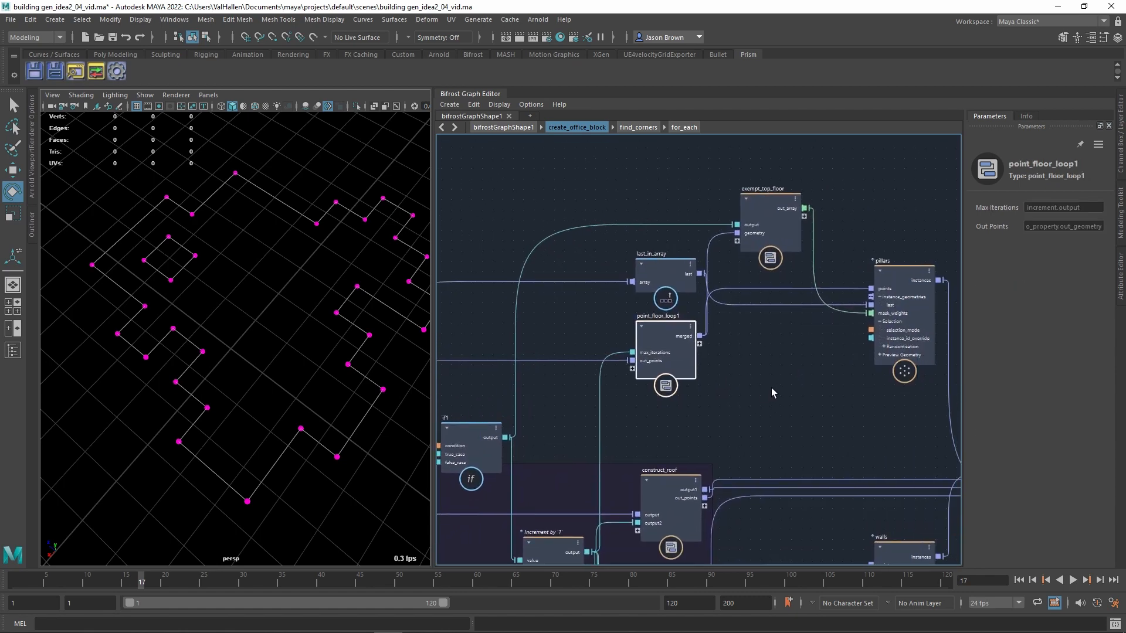
{"action": "left_click", "coordinate": [910, 277]}
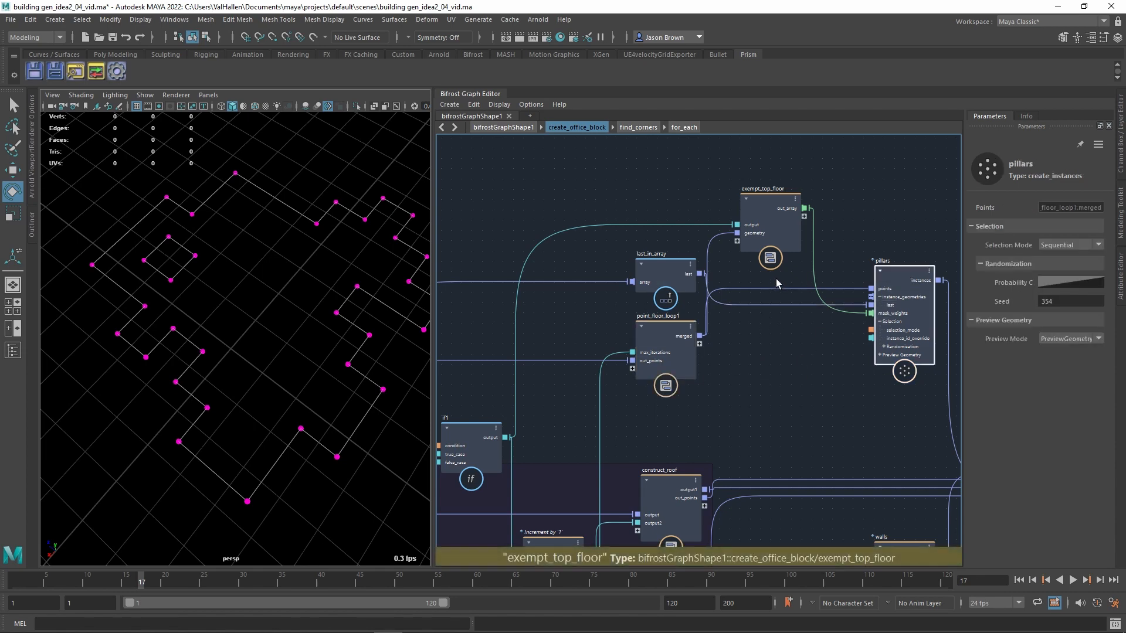
{"action": "left_click_drag", "start_coordinate": [377, 477], "coordinate": [322, 368], "text": "alt"}
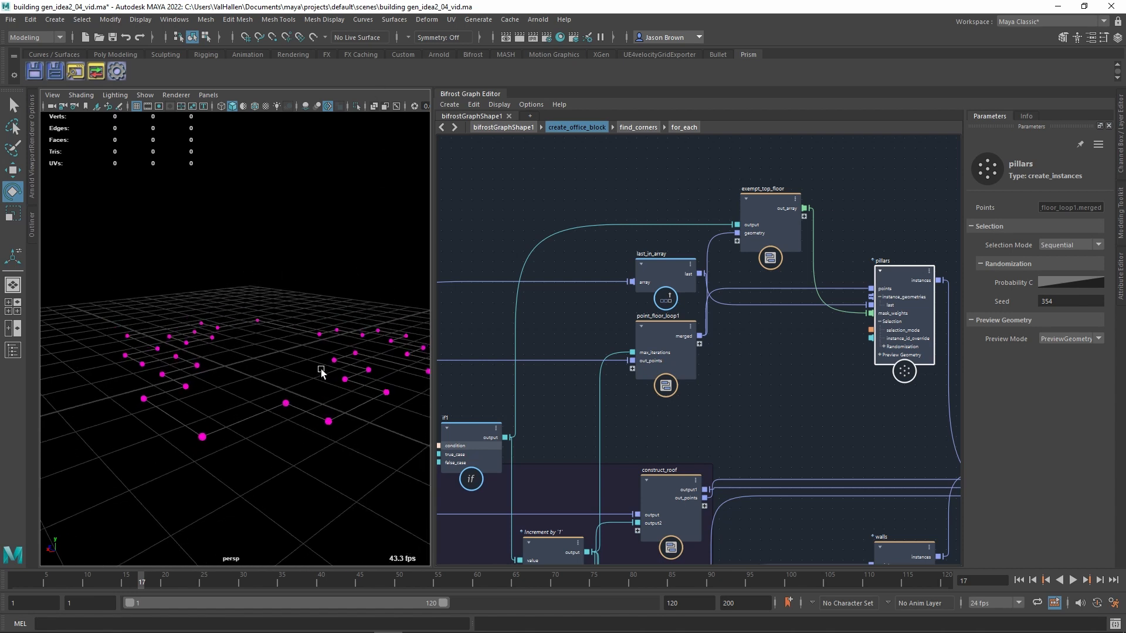
Step: Examine the exempt_top_floor node feeding the pillars mask_weights and compare it with the id_overrides connection on the walls instancer
{"action": "left_click", "coordinate": [779, 212]}
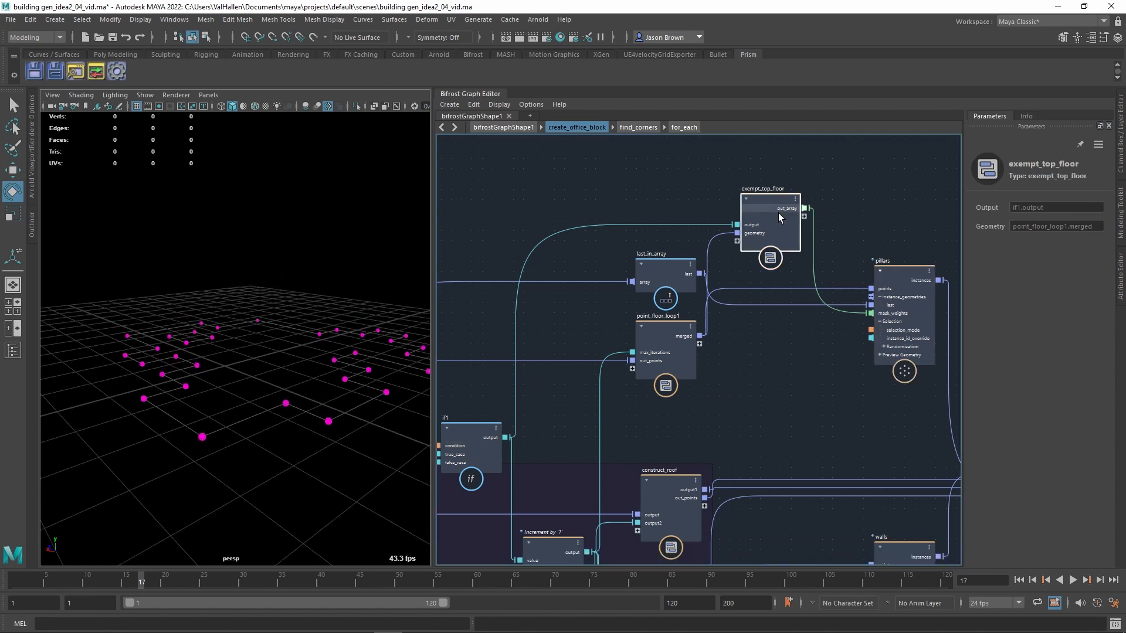
{"action": "middle_click_drag", "start_coordinate": [695, 338], "coordinate": [651, 157], "text": "alt"}
{"action": "middle_click_drag", "start_coordinate": [787, 435], "coordinate": [694, 210], "text": "alt"}
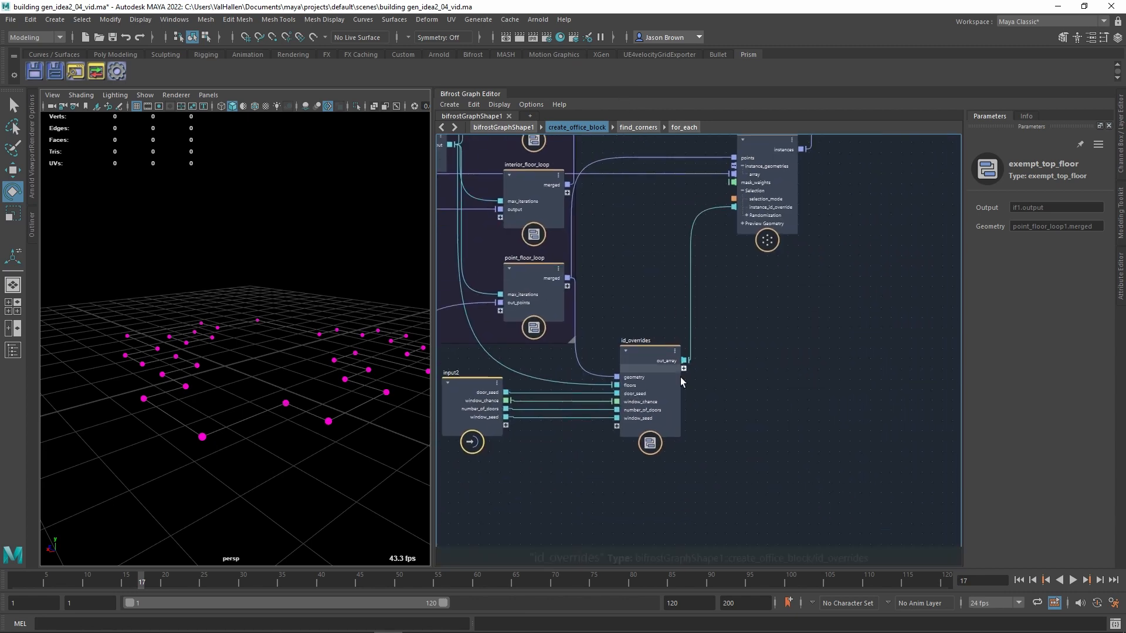
{"action": "middle_click_drag", "start_coordinate": [877, 293], "coordinate": [915, 479], "text": "alt"}
{"action": "middle_click_drag", "start_coordinate": [722, 189], "coordinate": [781, 409], "text": "alt"}
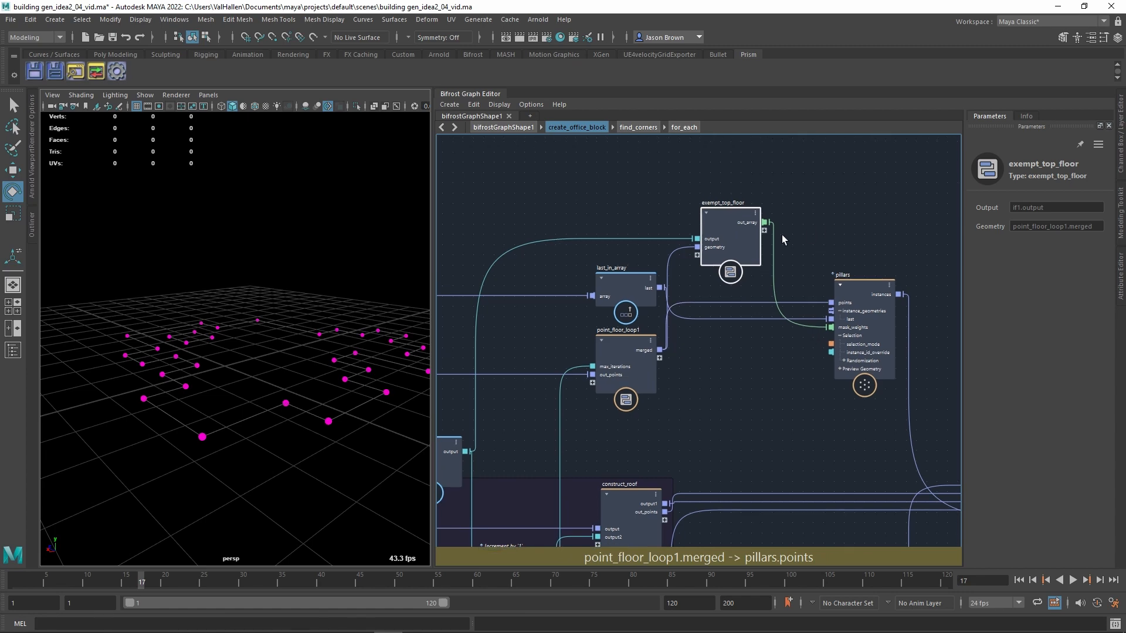
Step: Open exempt_top_floor and rearrange the Get geo "point_floor_number", input and Equal to nodes to separate their connections
{"action": "double_click", "coordinate": [703, 212]}
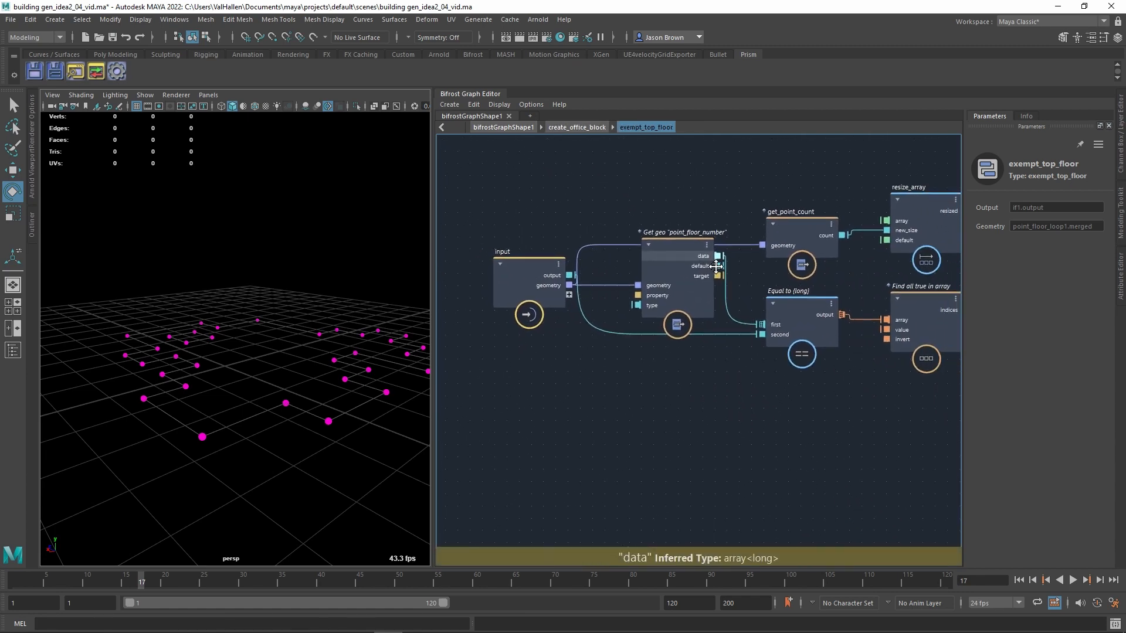
{"action": "left_click_drag", "start_coordinate": [680, 263], "coordinate": [667, 391]}
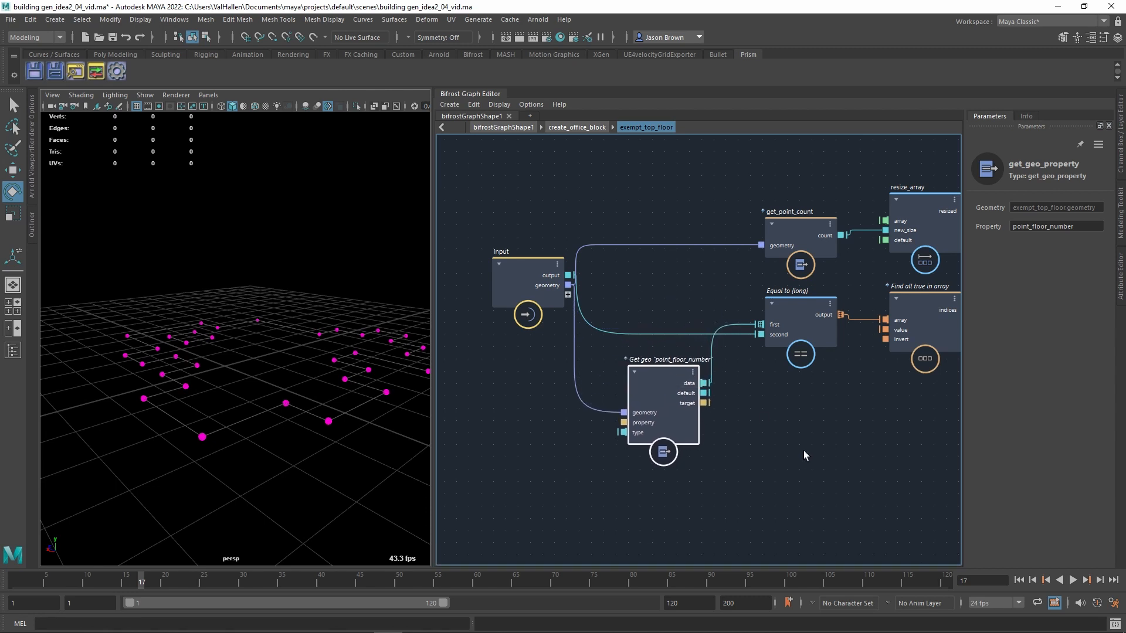
{"action": "left_click", "coordinate": [491, 311]}
{"action": "left_click_drag", "start_coordinate": [492, 311], "coordinate": [480, 368]}
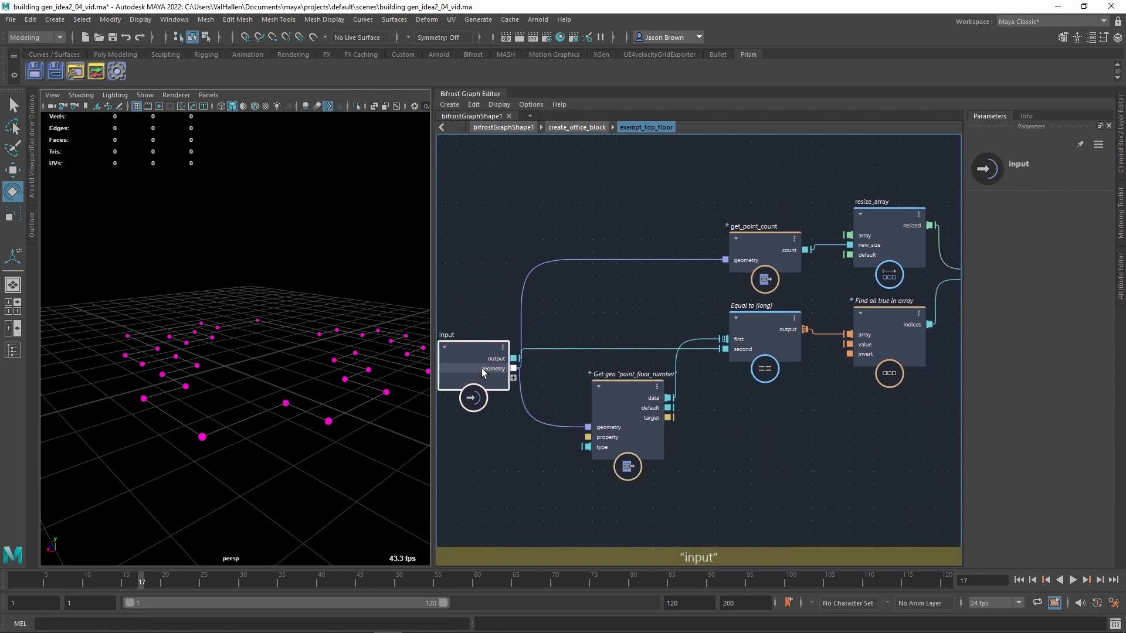
{"action": "middle_click_drag", "start_coordinate": [810, 432], "coordinate": [766, 433]}
{"action": "left_click_drag", "start_coordinate": [727, 379], "coordinate": [730, 385]}
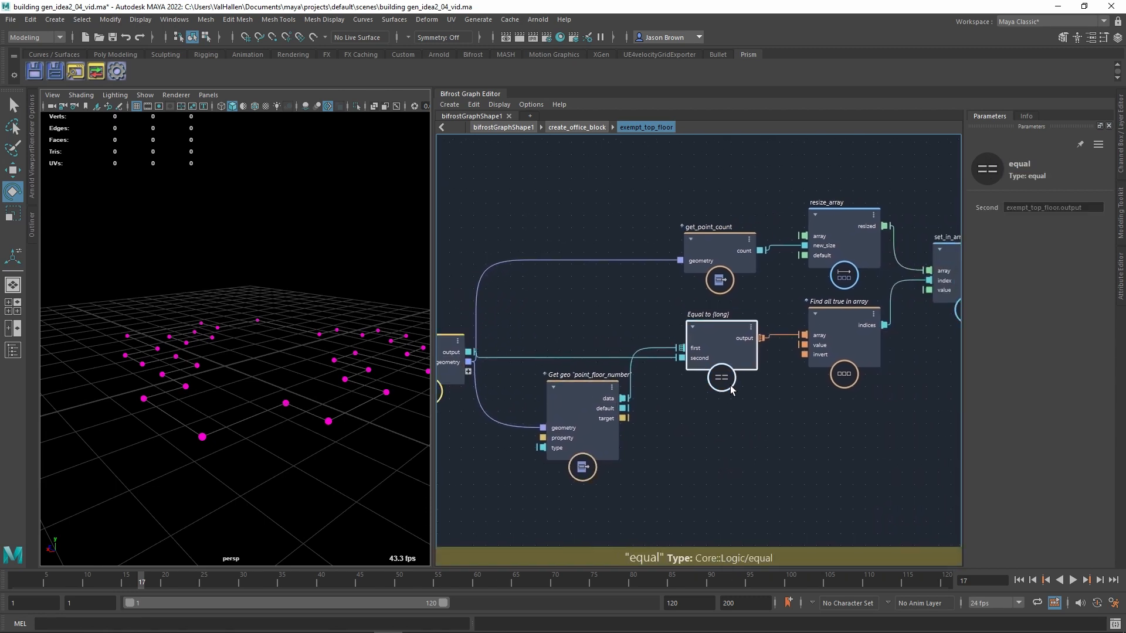
Step: Move the get_point_count and resize_array nodes farther away from set_in_array within exempt_top_floor
{"action": "middle_click_drag", "start_coordinate": [799, 413], "coordinate": [683, 433]}
{"action": "middle_click_drag", "start_coordinate": [812, 430], "coordinate": [748, 430]}
{"action": "left_click_drag", "start_coordinate": [544, 293], "coordinate": [484, 287]}
{"action": "left_click_drag", "start_coordinate": [686, 251], "coordinate": [602, 250]}
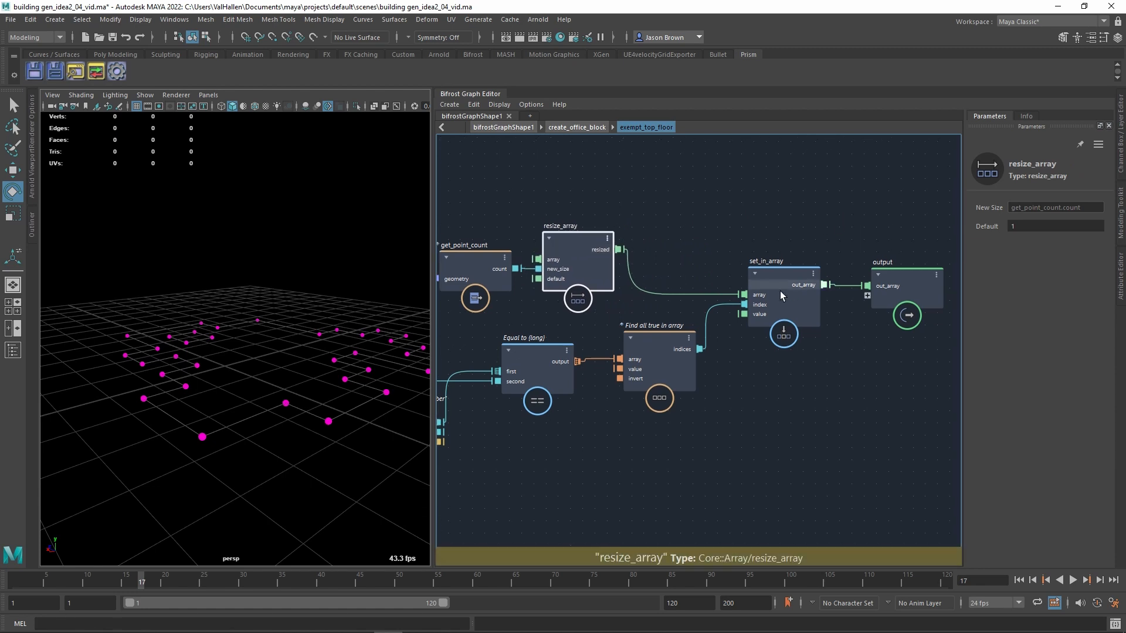
{"action": "middle_click_drag", "start_coordinate": [727, 371], "coordinate": [924, 374]}
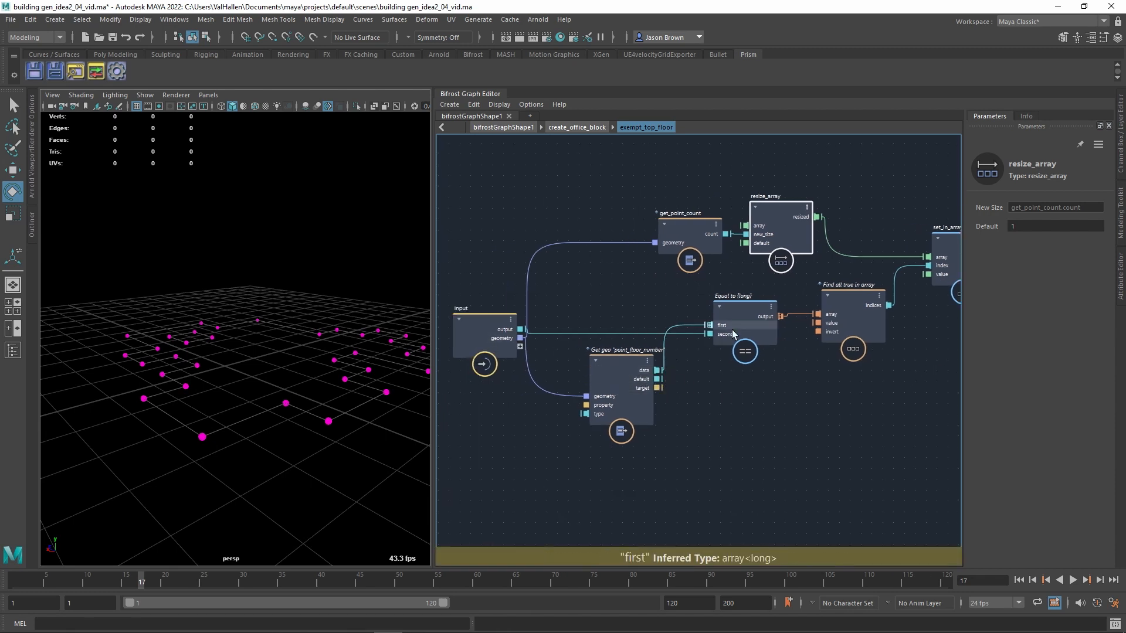
Step: Return to create_office_block and trace number_of_floors through the Less or equal and if1 nodes
{"action": "key", "text": "u"}
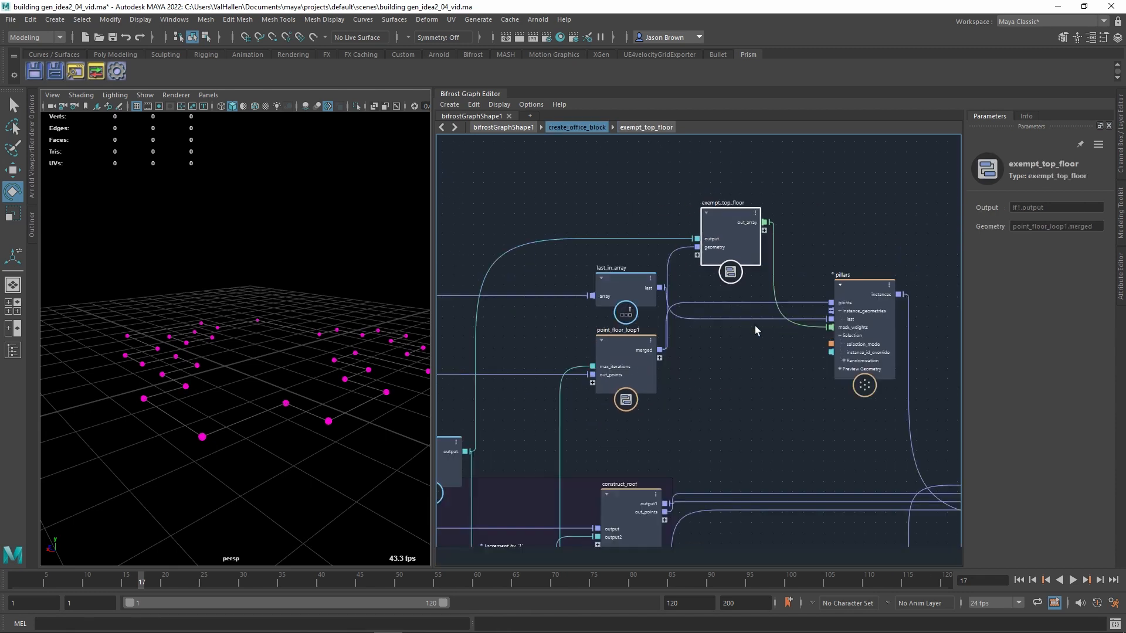
{"action": "middle_click_drag", "start_coordinate": [820, 386], "coordinate": [824, 351]}
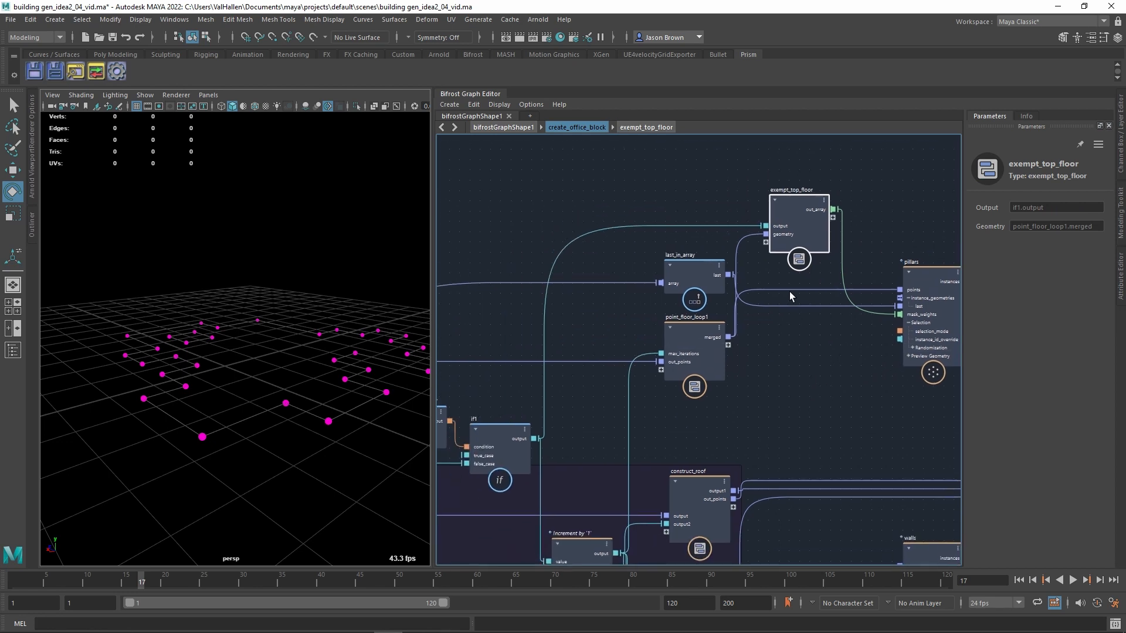
{"action": "middle_click_drag", "start_coordinate": [605, 394], "coordinate": [764, 298]}
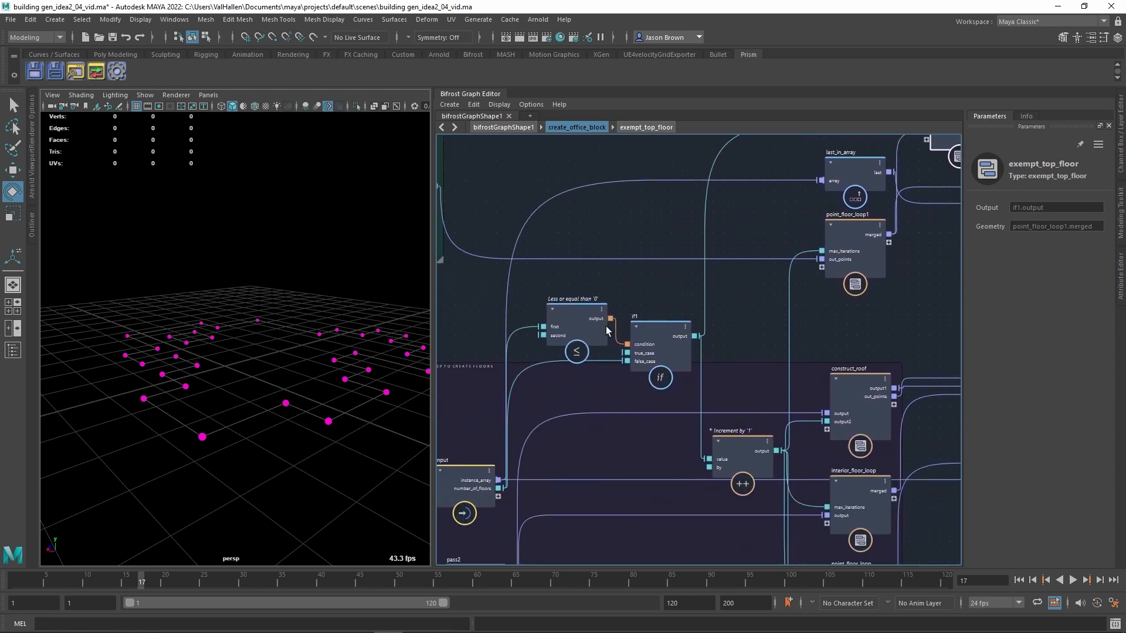
{"action": "left_click_drag", "start_coordinate": [570, 318], "coordinate": [566, 312]}
{"action": "middle_click_drag", "start_coordinate": [534, 366], "coordinate": [629, 329]}
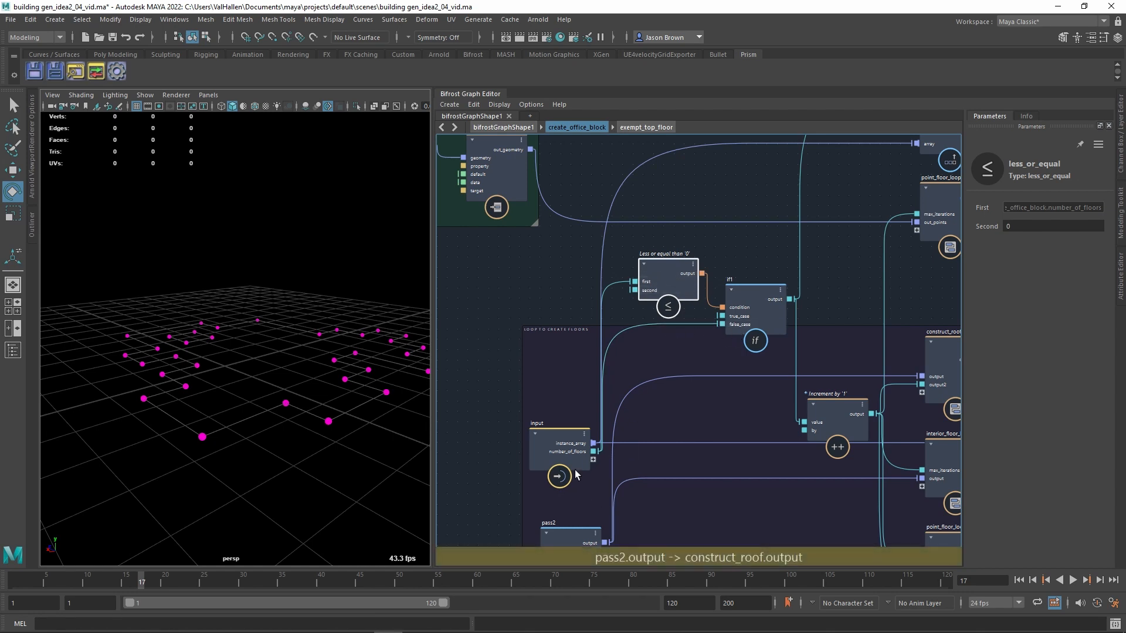
Step: Reopen exempt_top_floor and follow the floor comparison through Find all true in array to the set_in_array value
{"action": "middle_click_drag", "start_coordinate": [829, 310], "coordinate": [662, 489], "text": "alt"}
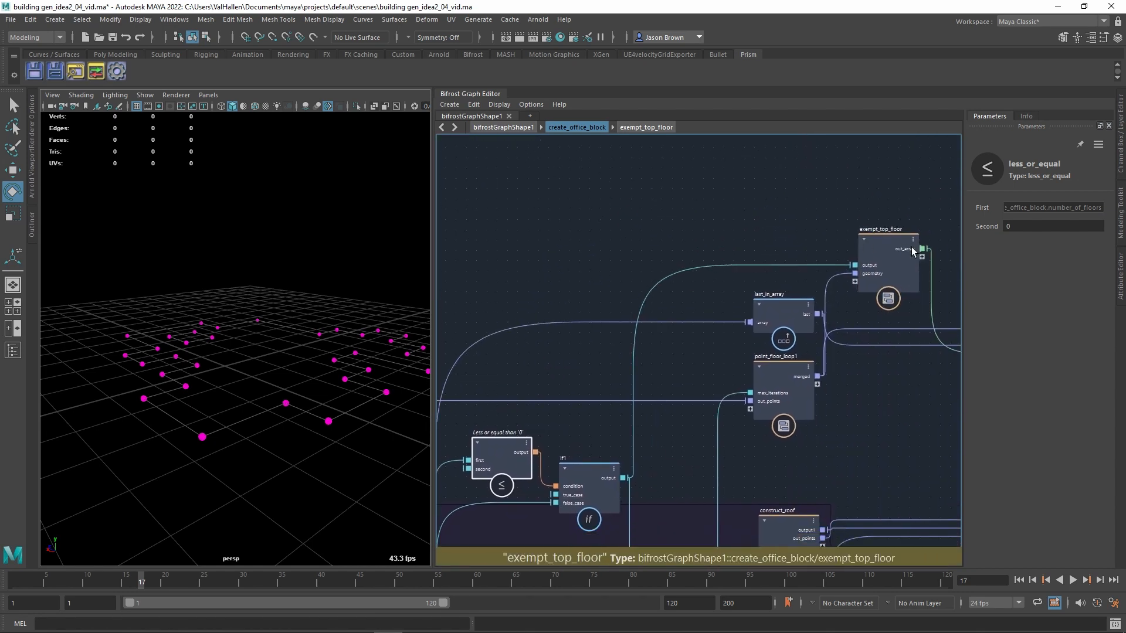
{"action": "middle_click_drag", "start_coordinate": [859, 477], "coordinate": [694, 466], "text": "alt"}
{"action": "double_click", "coordinate": [729, 237]}
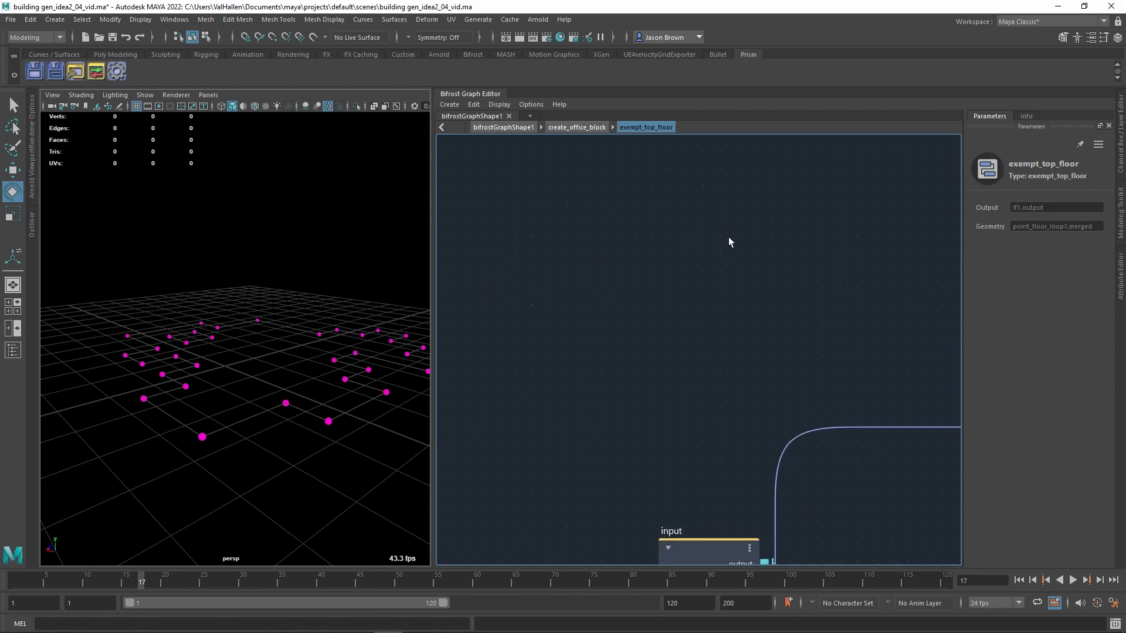
{"action": "scroll", "coordinate": [650, 270], "scroll_direction": "up", "scroll_amount": 3}
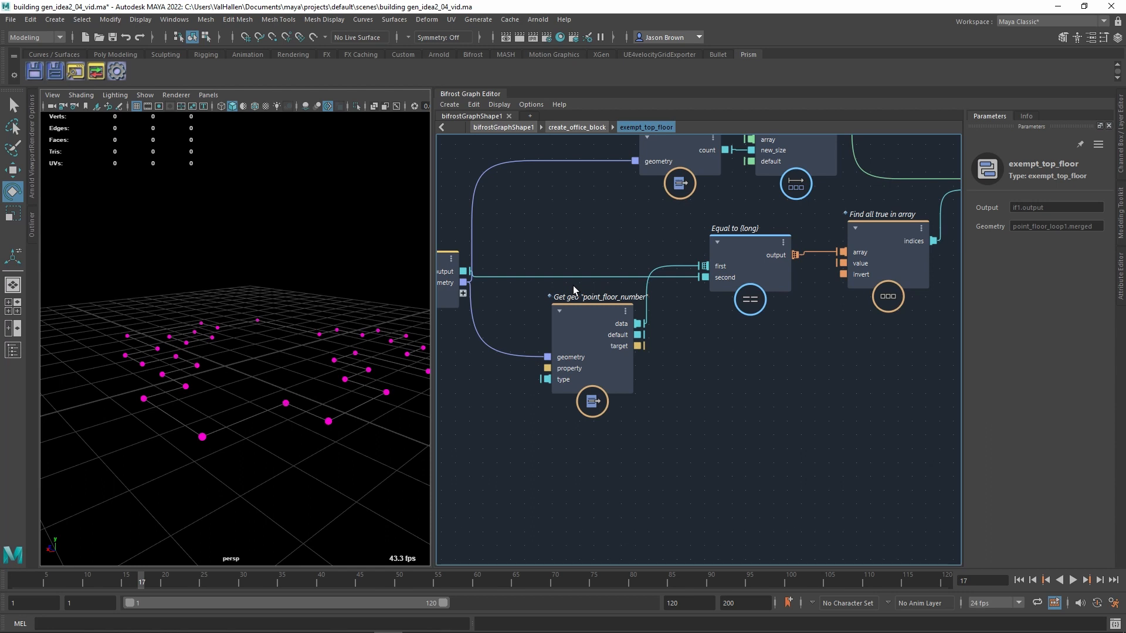
{"action": "middle_click_drag", "start_coordinate": [826, 369], "coordinate": [649, 455], "text": "alt"}
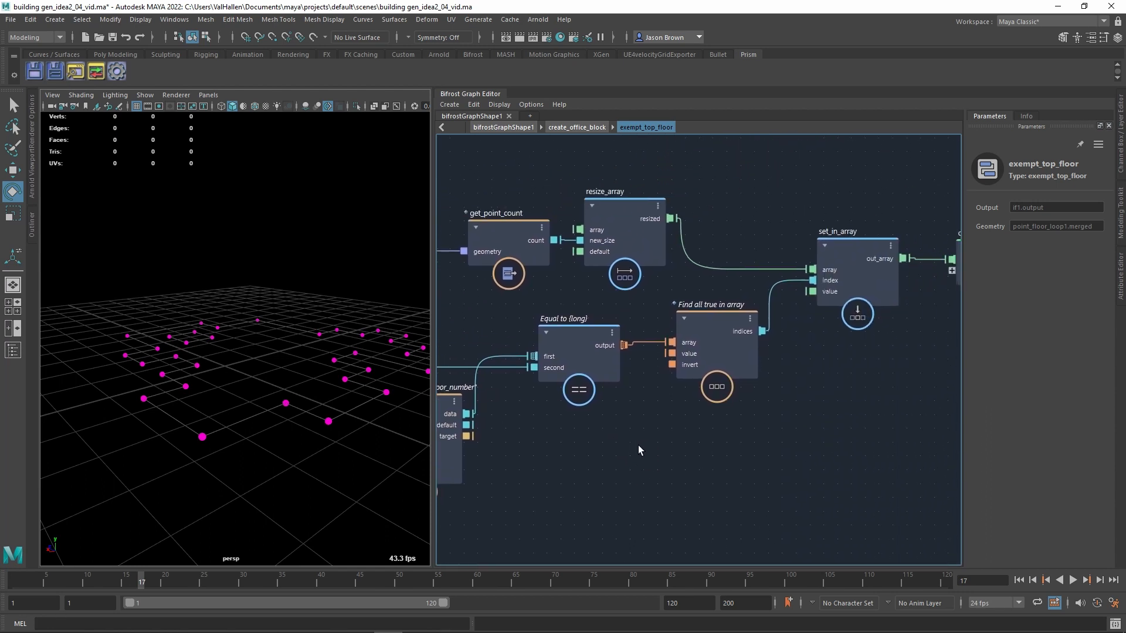
{"action": "middle_click_drag", "start_coordinate": [843, 453], "coordinate": [770, 462], "text": "alt"}
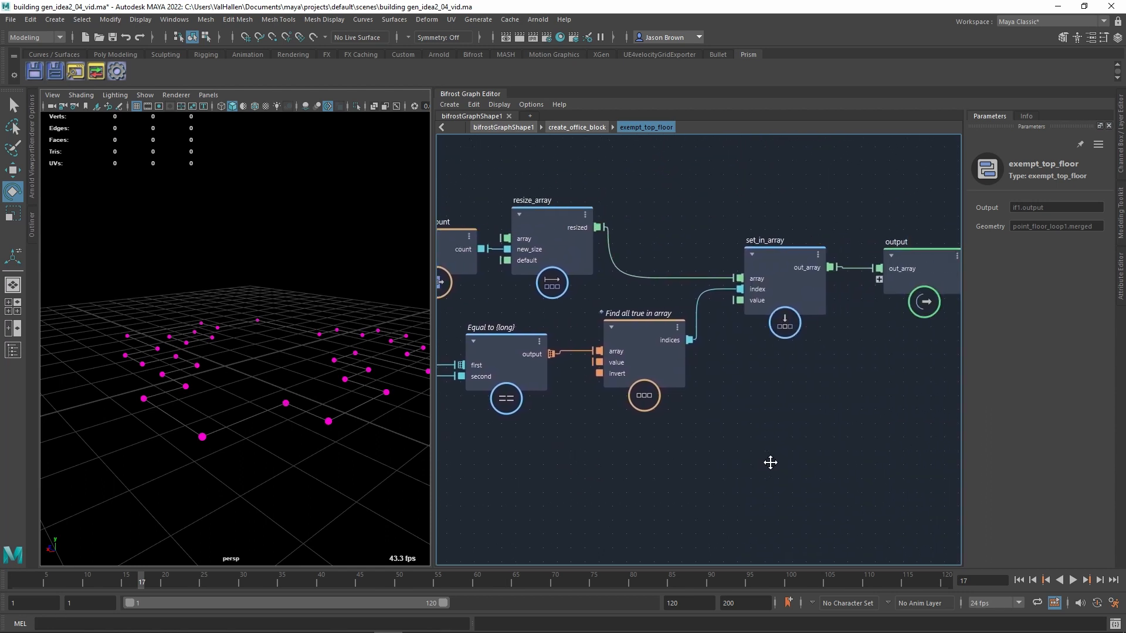
{"action": "left_click", "coordinate": [800, 282]}
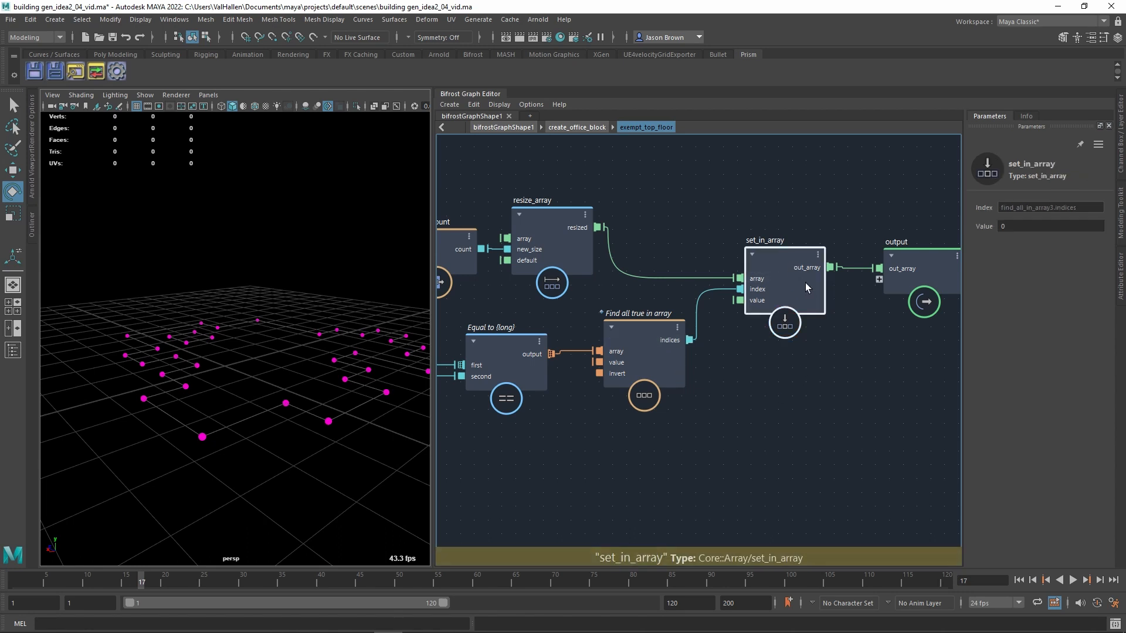
Step: Return to the top-level bifrostGraphShape1 graph and turn on the viewport display of the complete building at the display switch node
{"action": "key", "text": "u"}
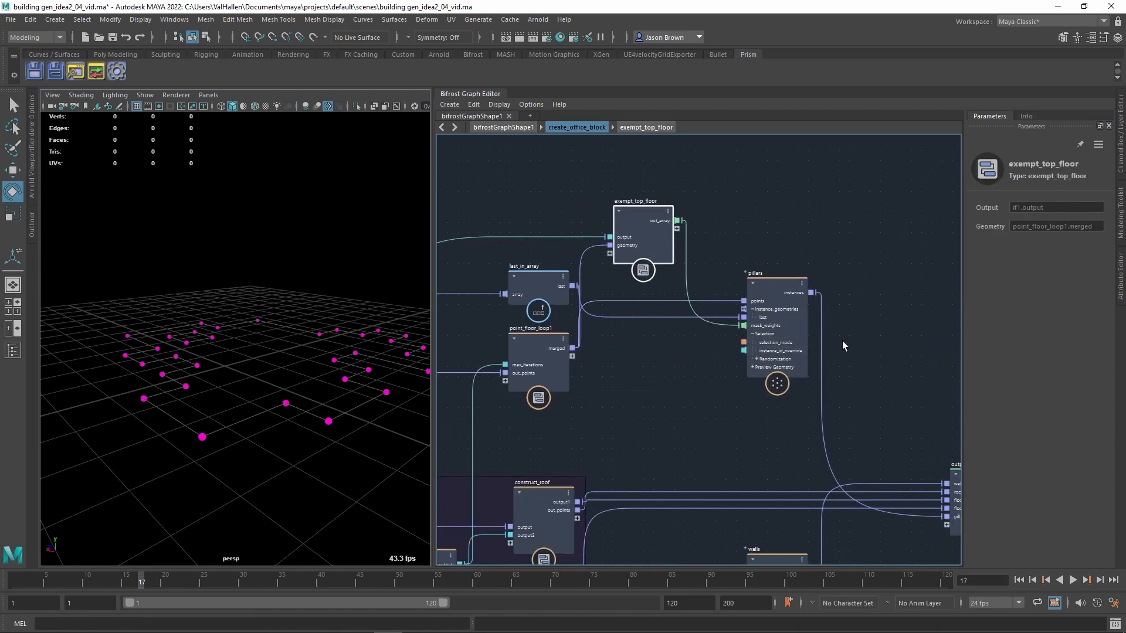
{"action": "middle_click_drag", "start_coordinate": [877, 363], "coordinate": [732, 247], "text": "alt"}
{"action": "key", "text": "u"}
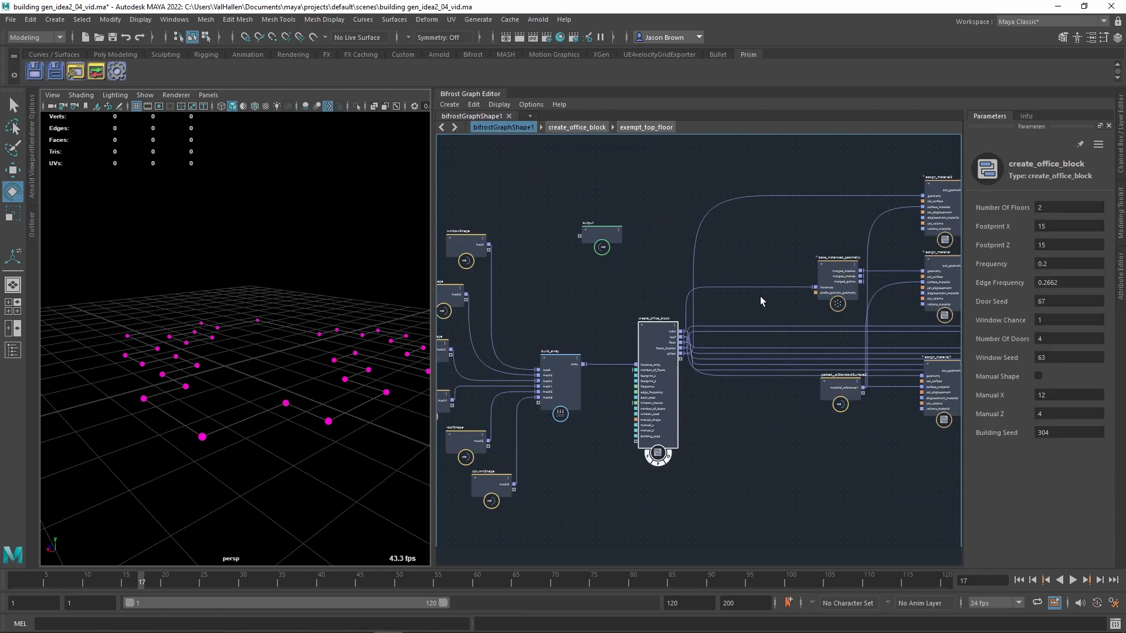
{"action": "key", "text": "u"}
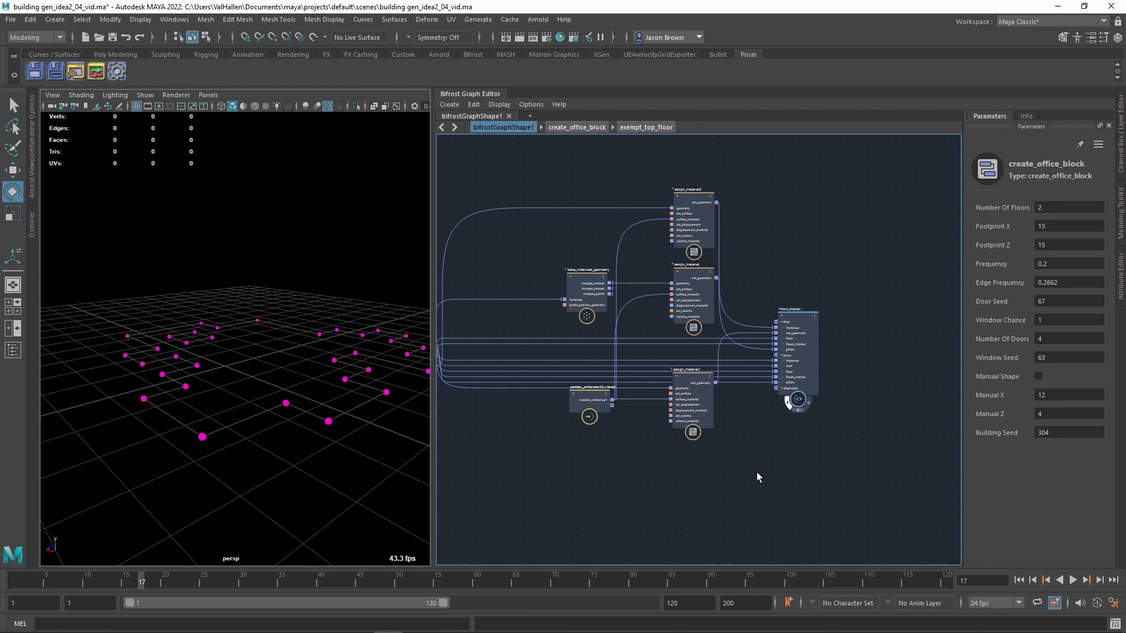
{"action": "left_click", "coordinate": [757, 472]}
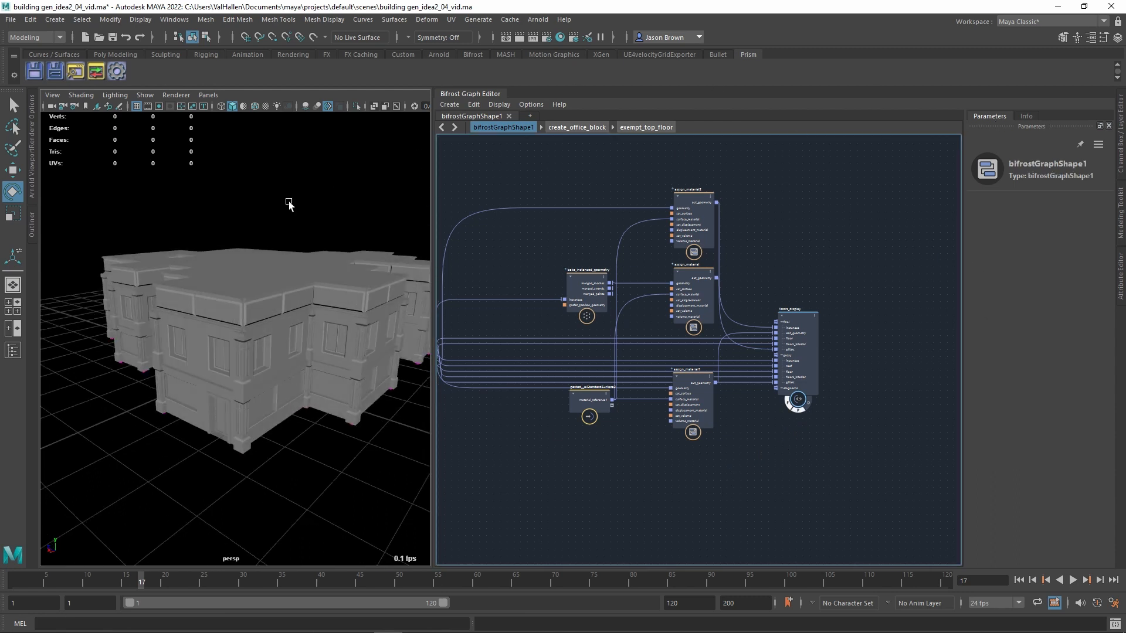
Step: Set Number Of Floors on create_office_block to 6 and inspect the corner pillars around the building
{"action": "middle_click_drag", "start_coordinate": [770, 257], "coordinate": [920, 256], "text": "alt"}
{"action": "scroll", "coordinate": [920, 256], "scroll_direction": "down", "scroll_amount": 1}
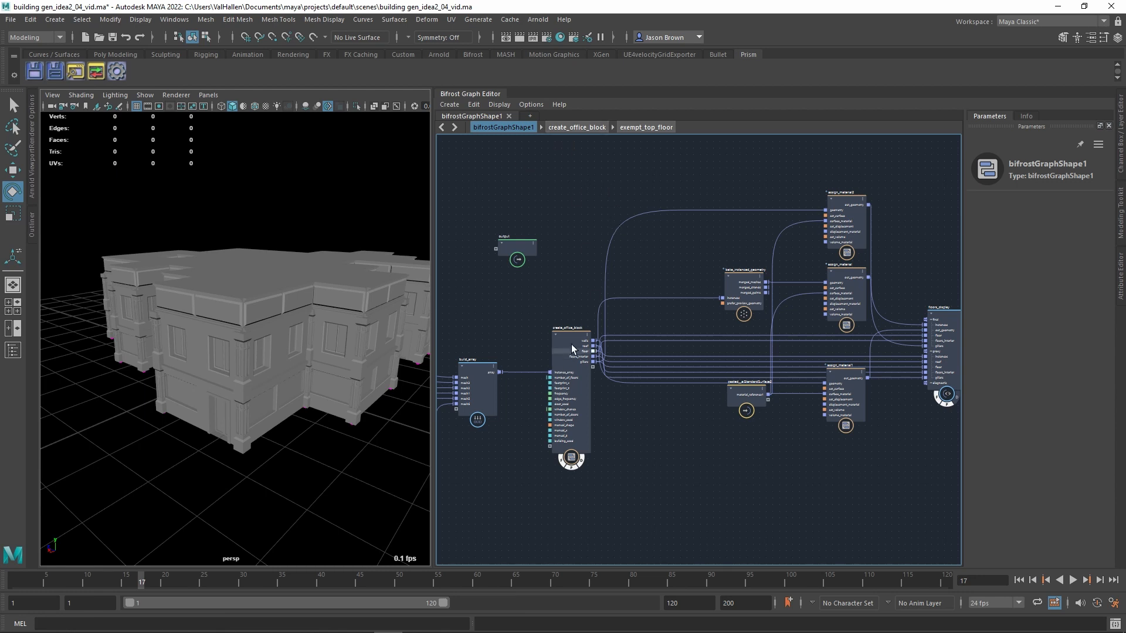
{"action": "left_click", "coordinate": [554, 409]}
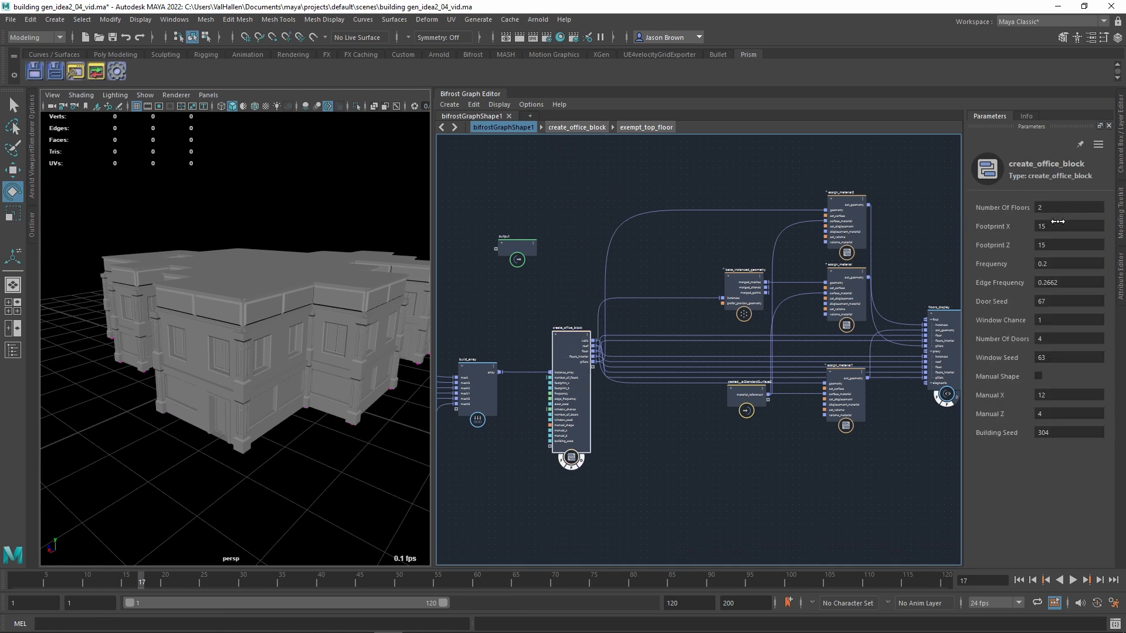
{"action": "left_click_drag", "start_coordinate": [1057, 213], "coordinate": [1116, 220], "text": "ctrl"}
{"action": "middle_click_drag", "start_coordinate": [318, 371], "coordinate": [306, 496], "text": "alt"}
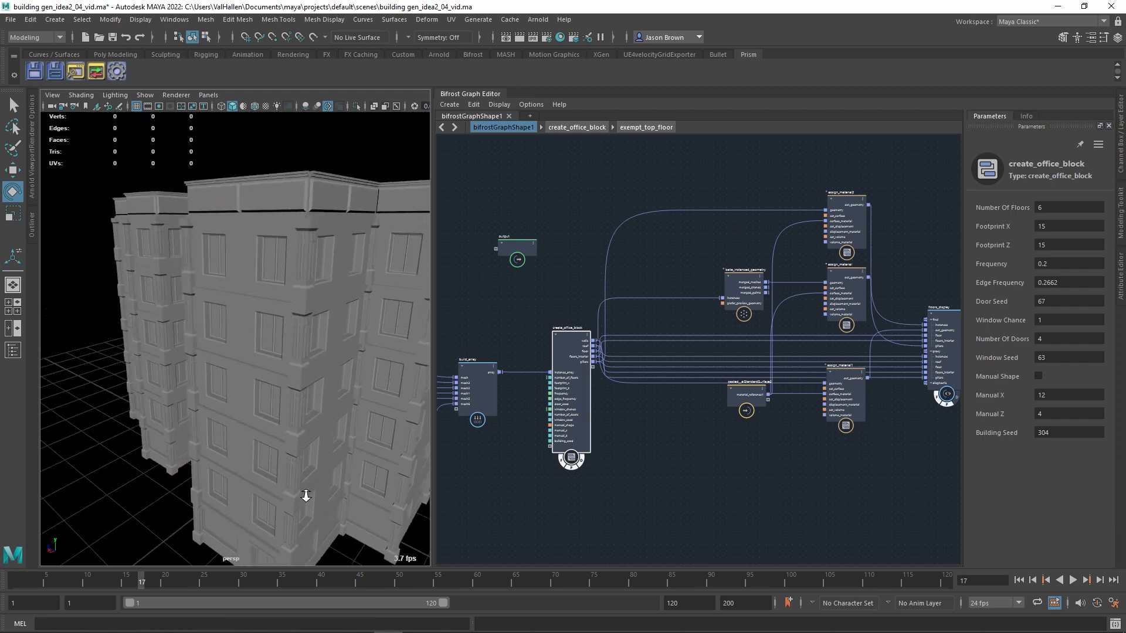
{"action": "right_click_drag", "start_coordinate": [306, 496], "coordinate": [264, 462], "text": "alt"}
{"action": "mouse_move", "coordinate": [264, 462]}
{"action": "left_mouse_down", "text": "alt"}
{"action": "mouse_move", "coordinate": [314, 459]}
{"action": "mouse_move", "coordinate": [266, 450]}
{"action": "left_mouse_up", "text": "alt"}
{"action": "right_click_drag", "start_coordinate": [266, 450], "coordinate": [242, 444], "text": "alt"}
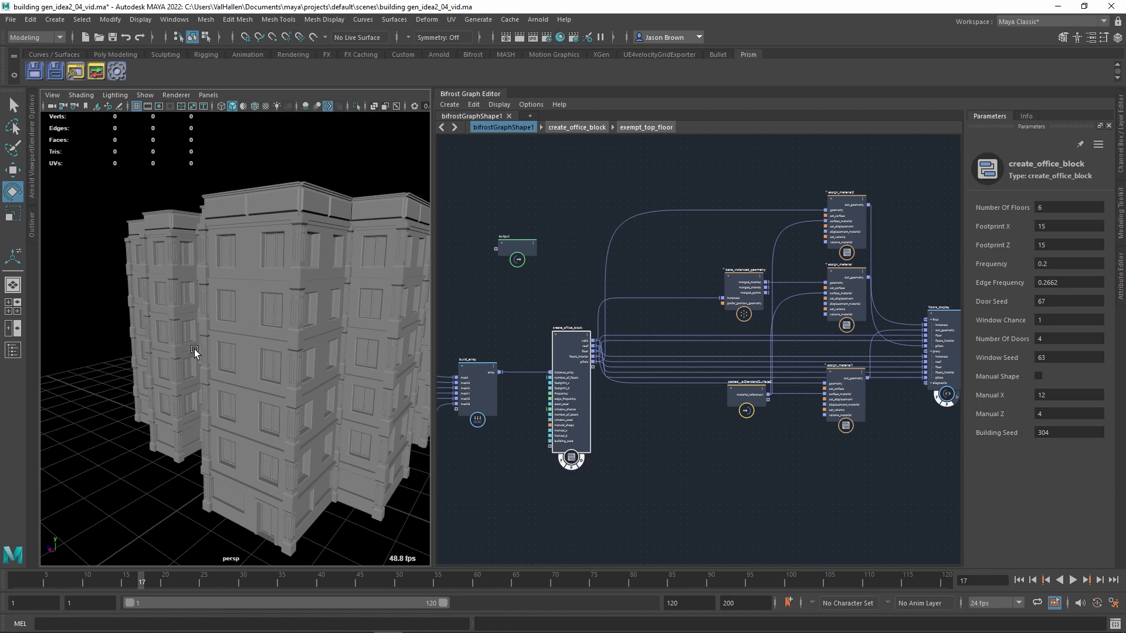
{"action": "left_click_drag", "start_coordinate": [237, 382], "coordinate": [202, 375], "text": "alt"}
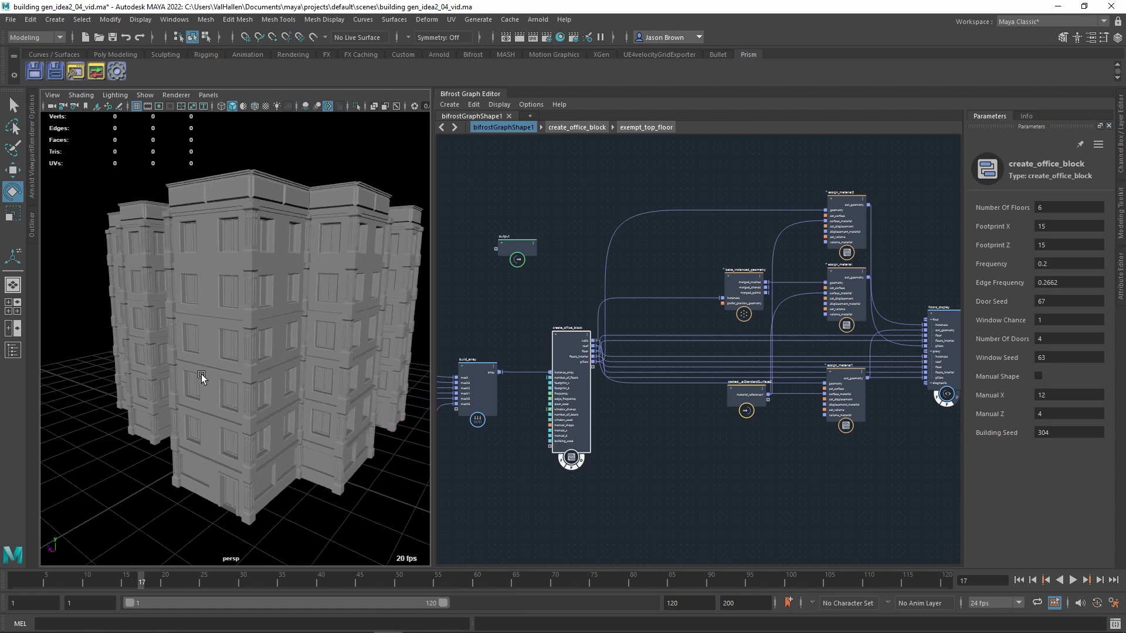